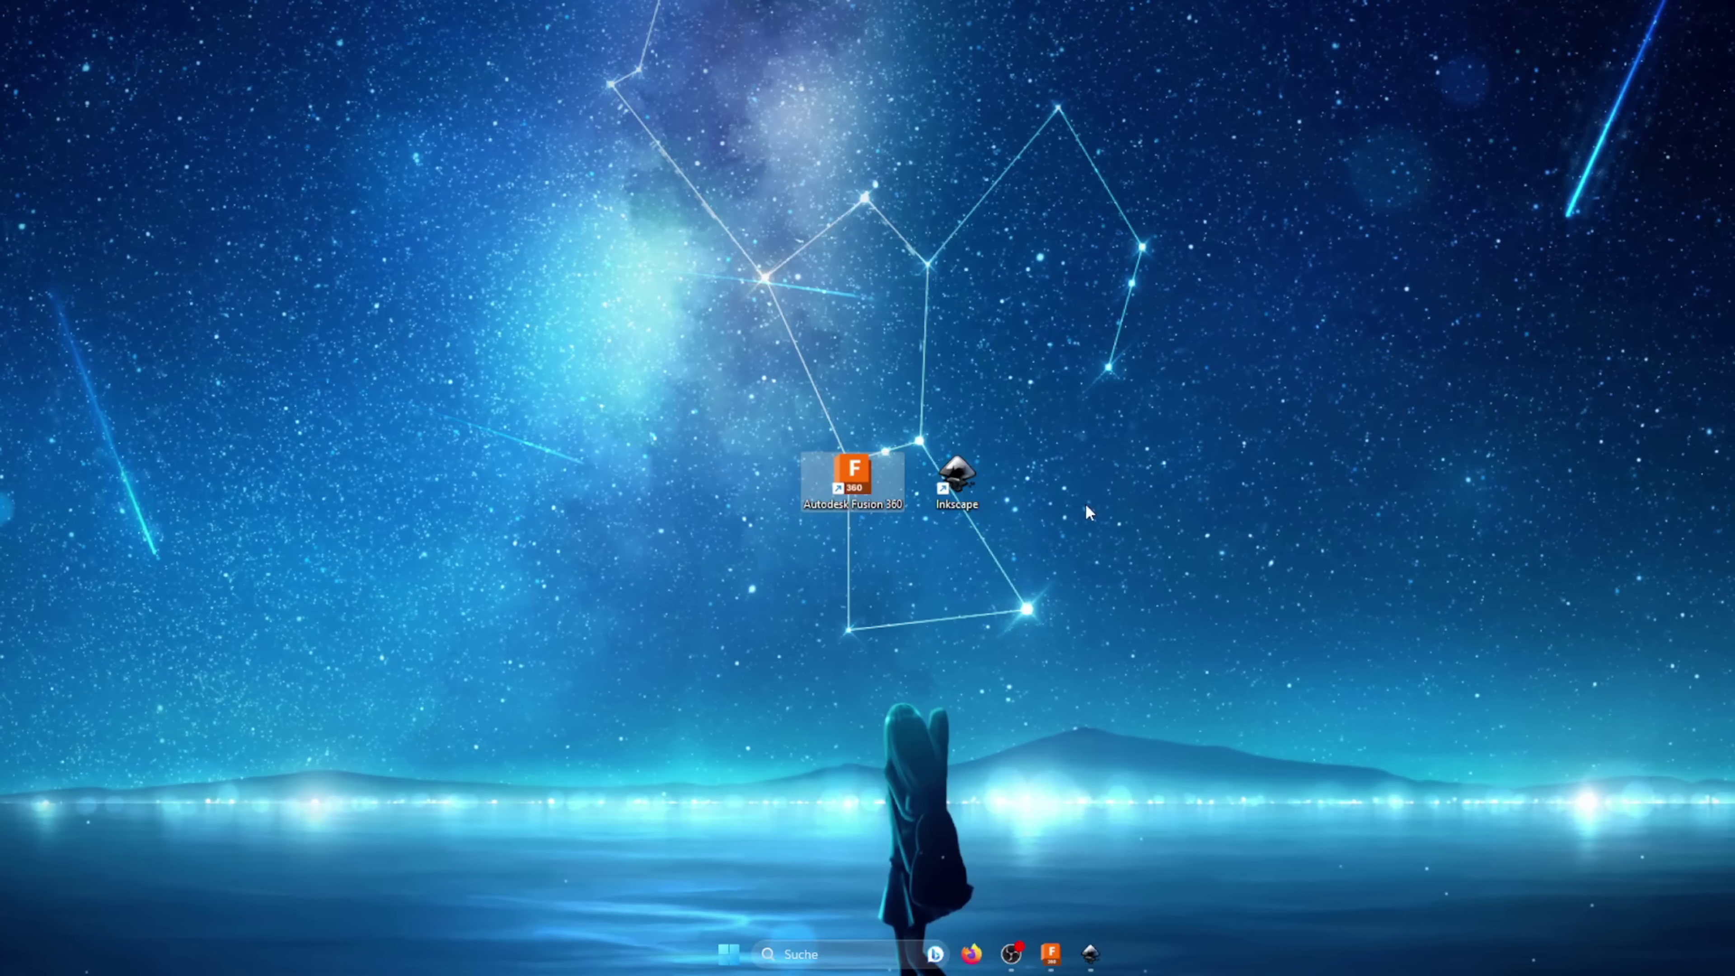
Step: Launch Inkscape with a new document and draw a text frame near the page top
left_click(979, 491)
double_click(979, 488)
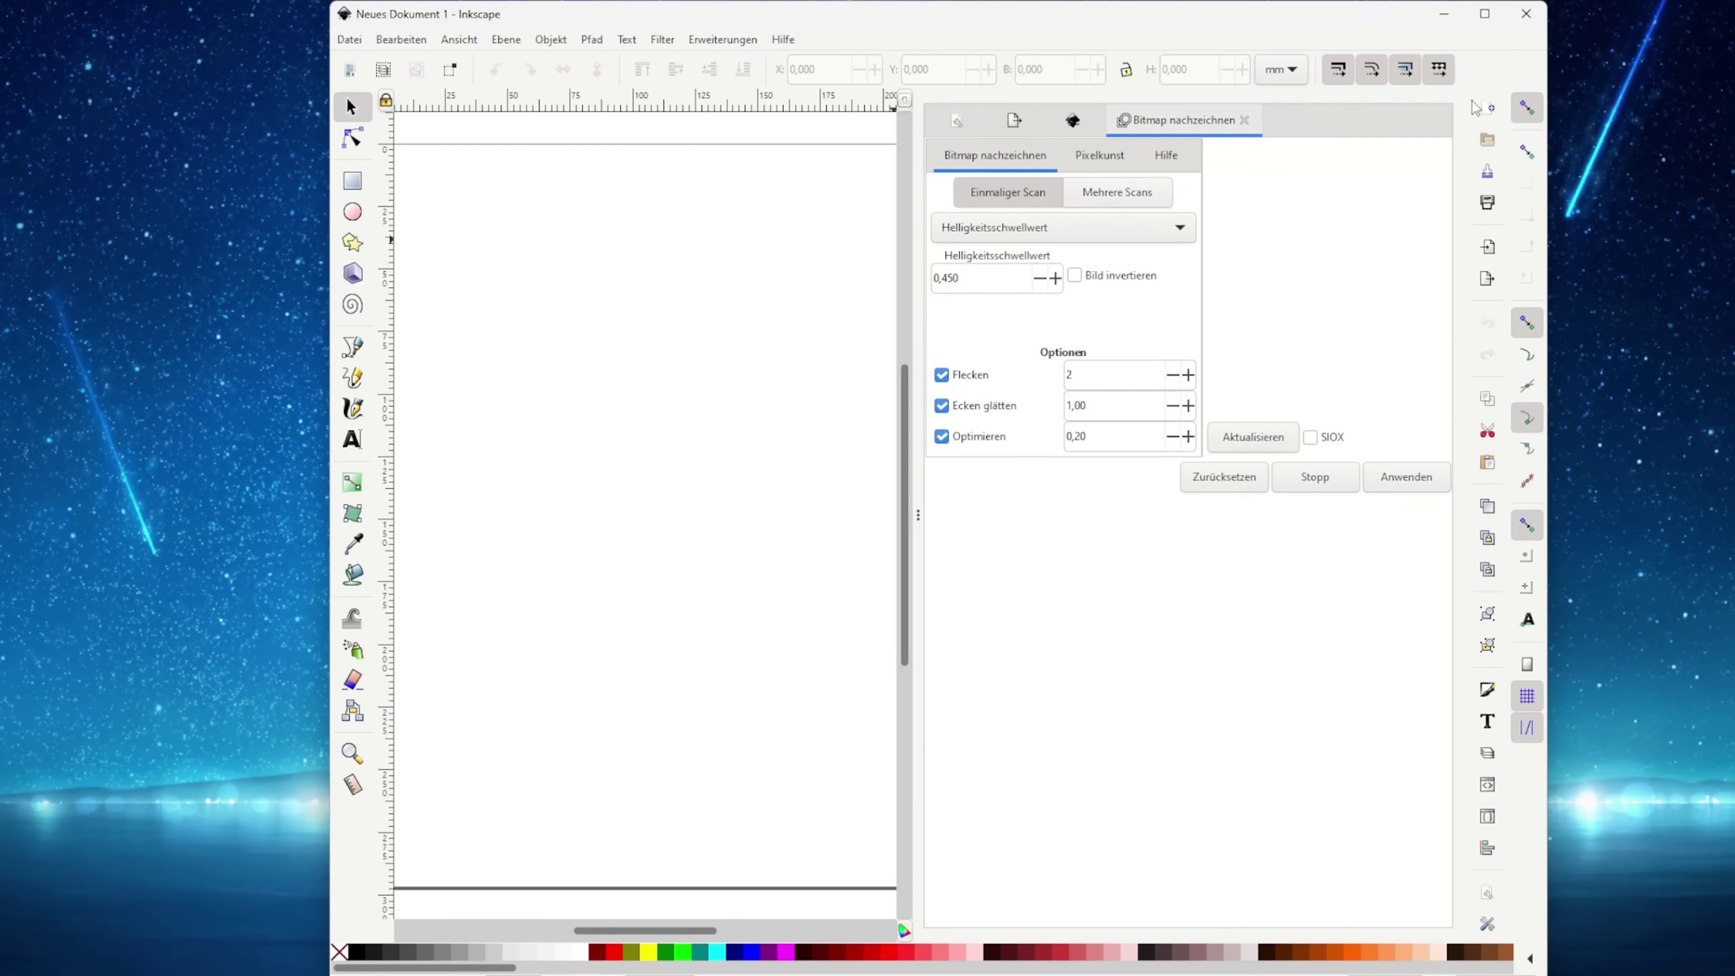
left_click(352, 440)
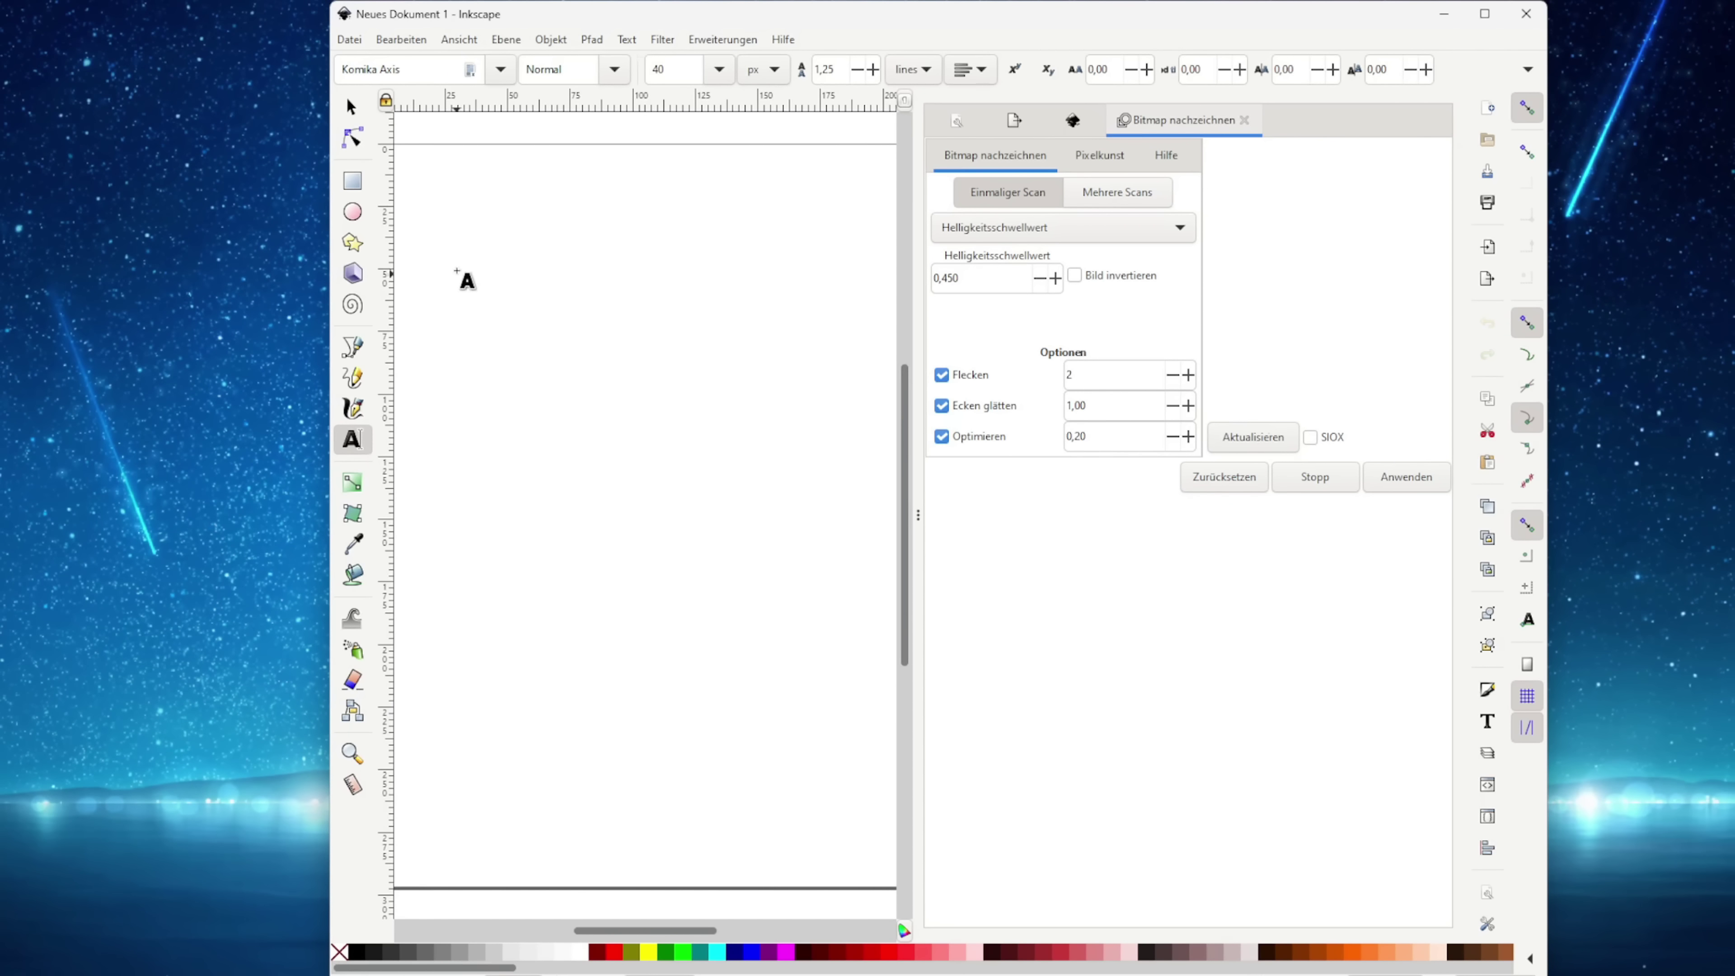
left_click_drag(437, 226, 851, 416)
left_click(431, 72)
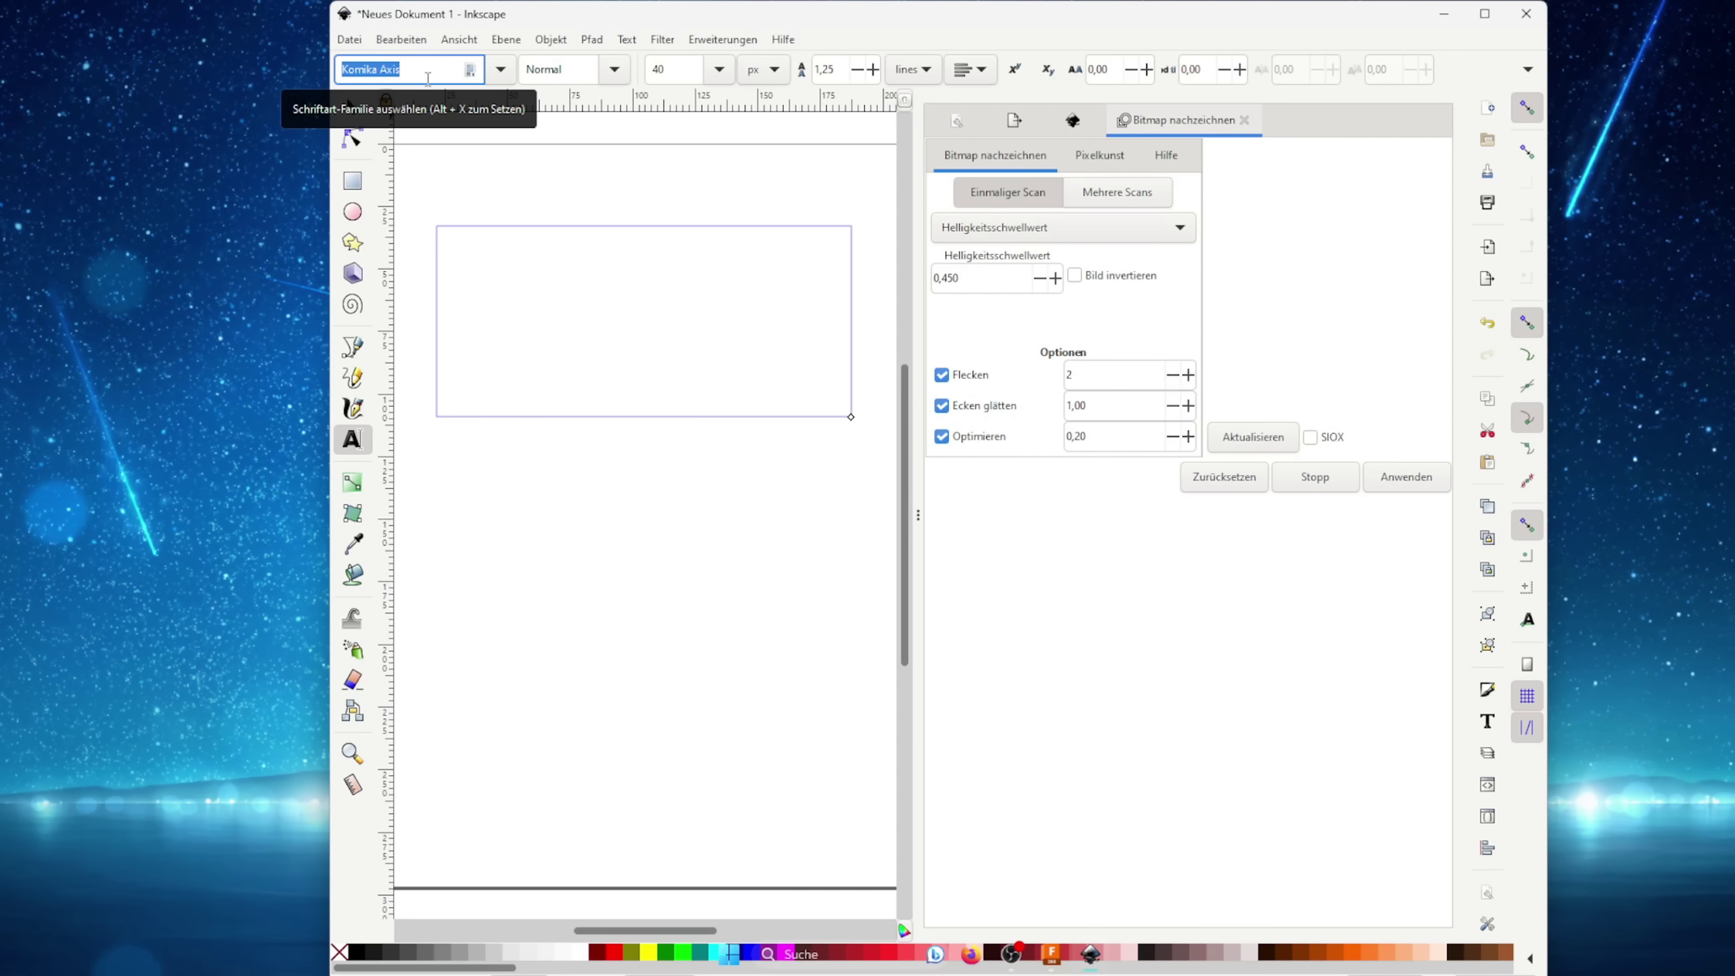
Step: Set the text font to Komika Axis
left_click(501, 69)
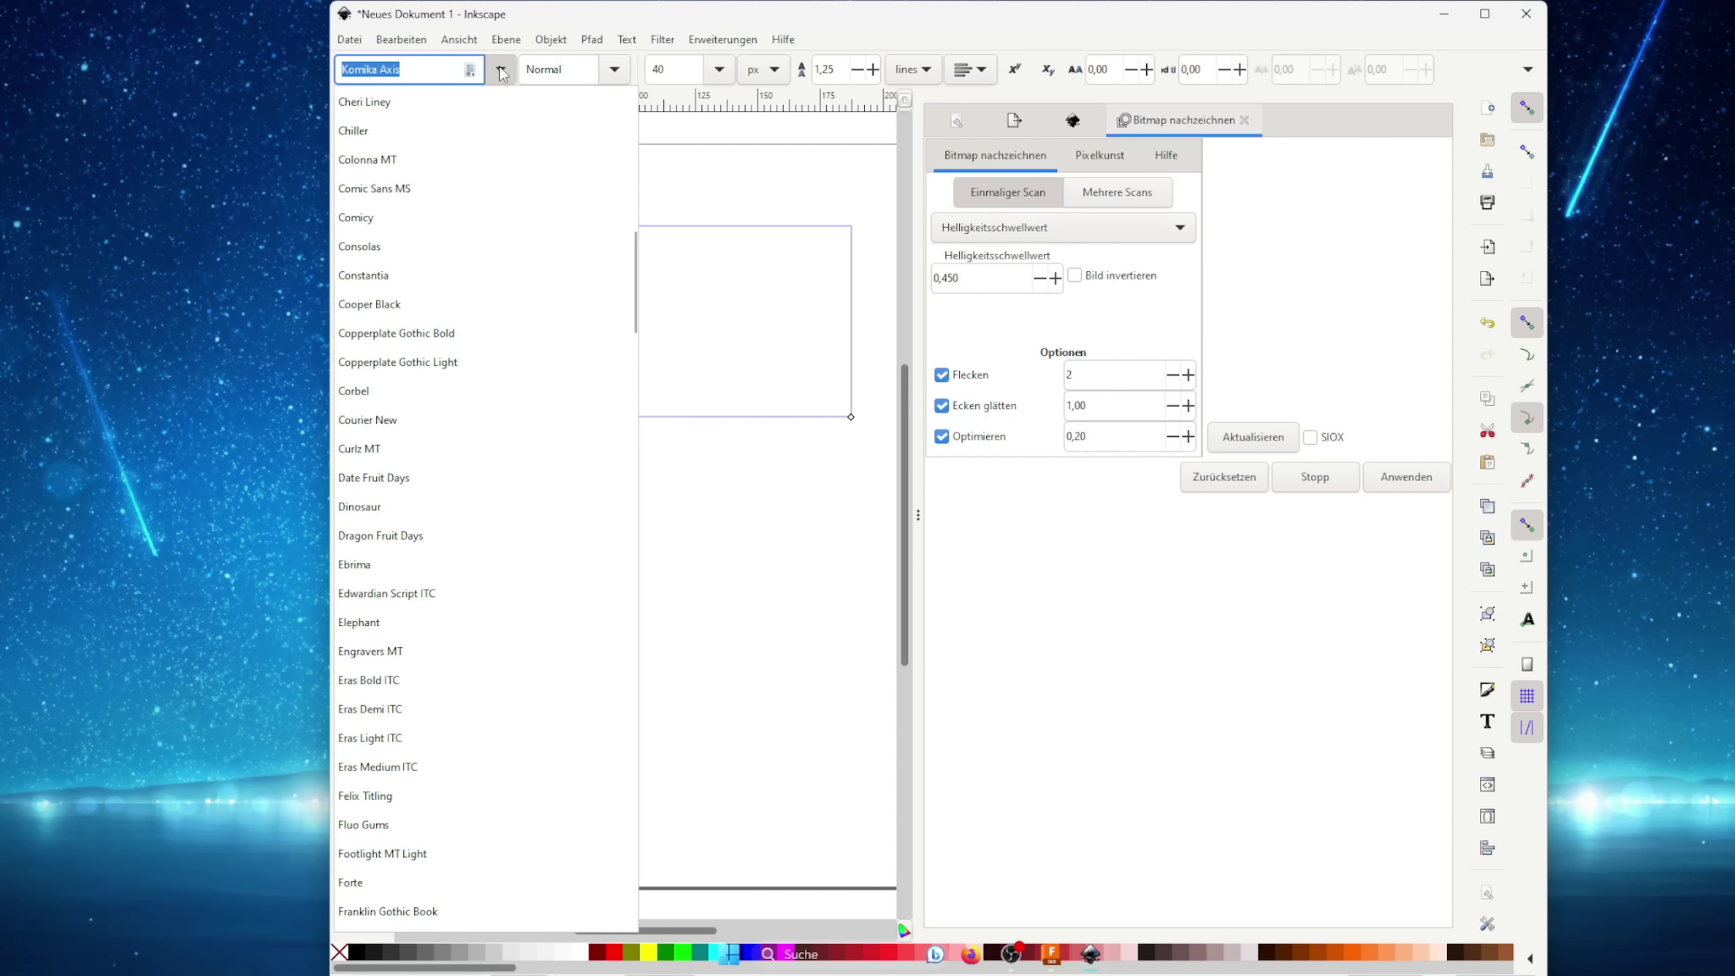
left_click(501, 69)
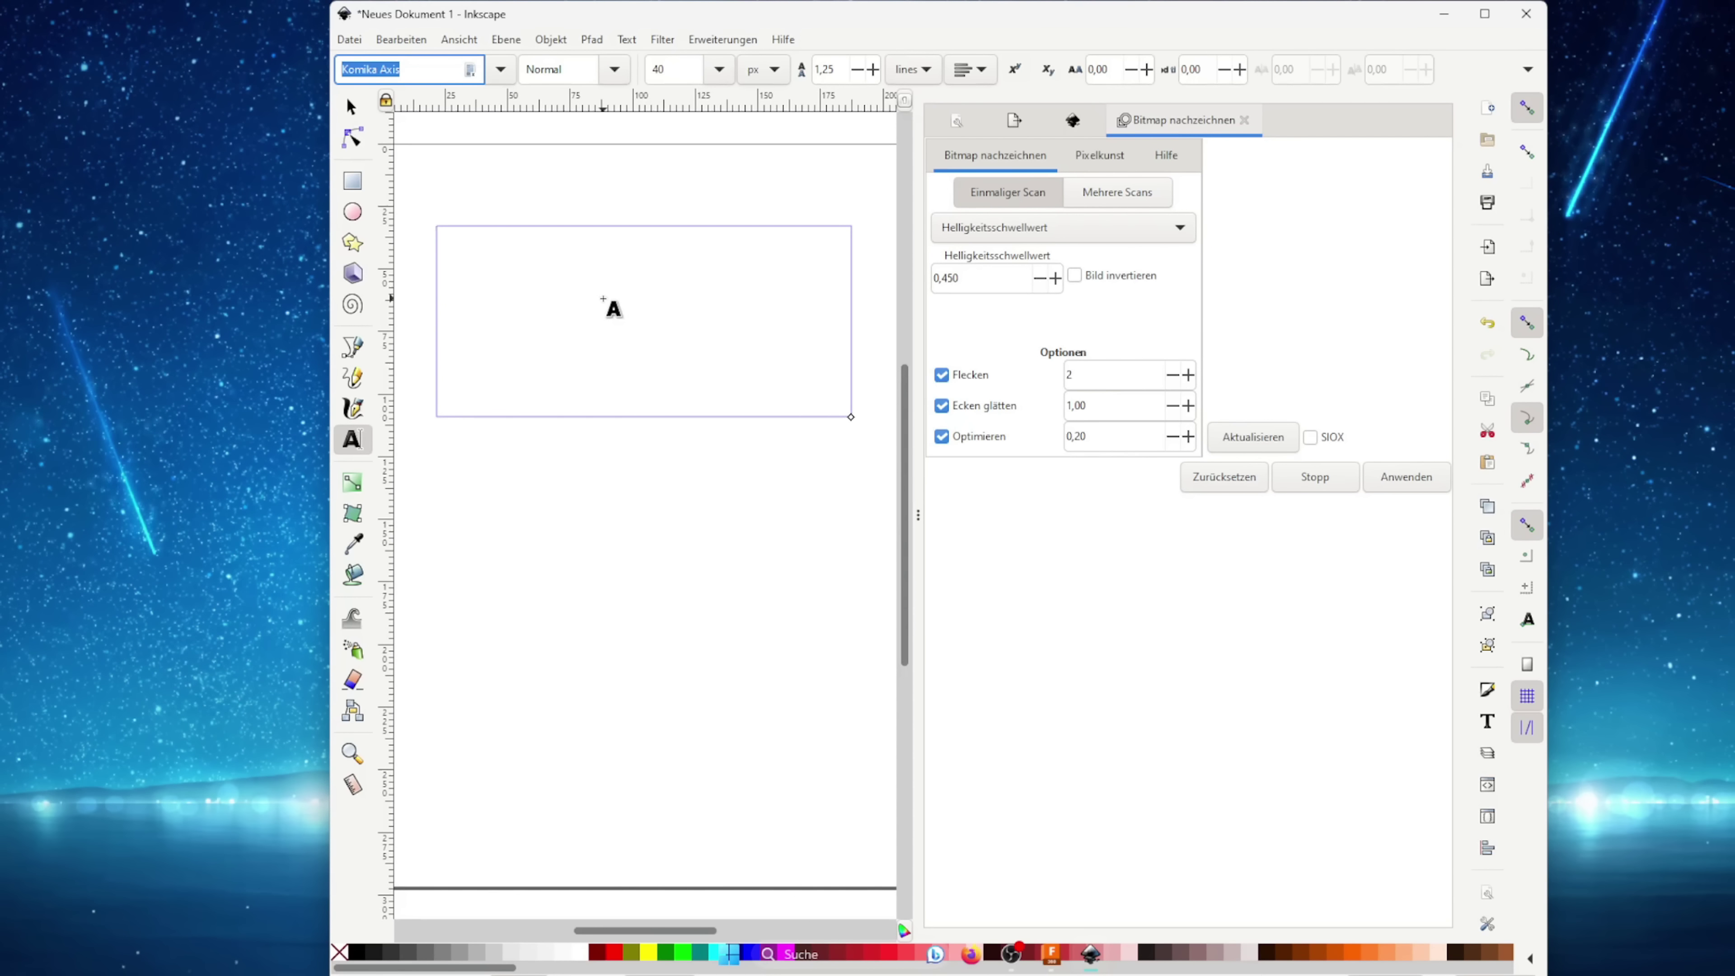
key("BackSpace")
type("Komika Axis")
key("Return")
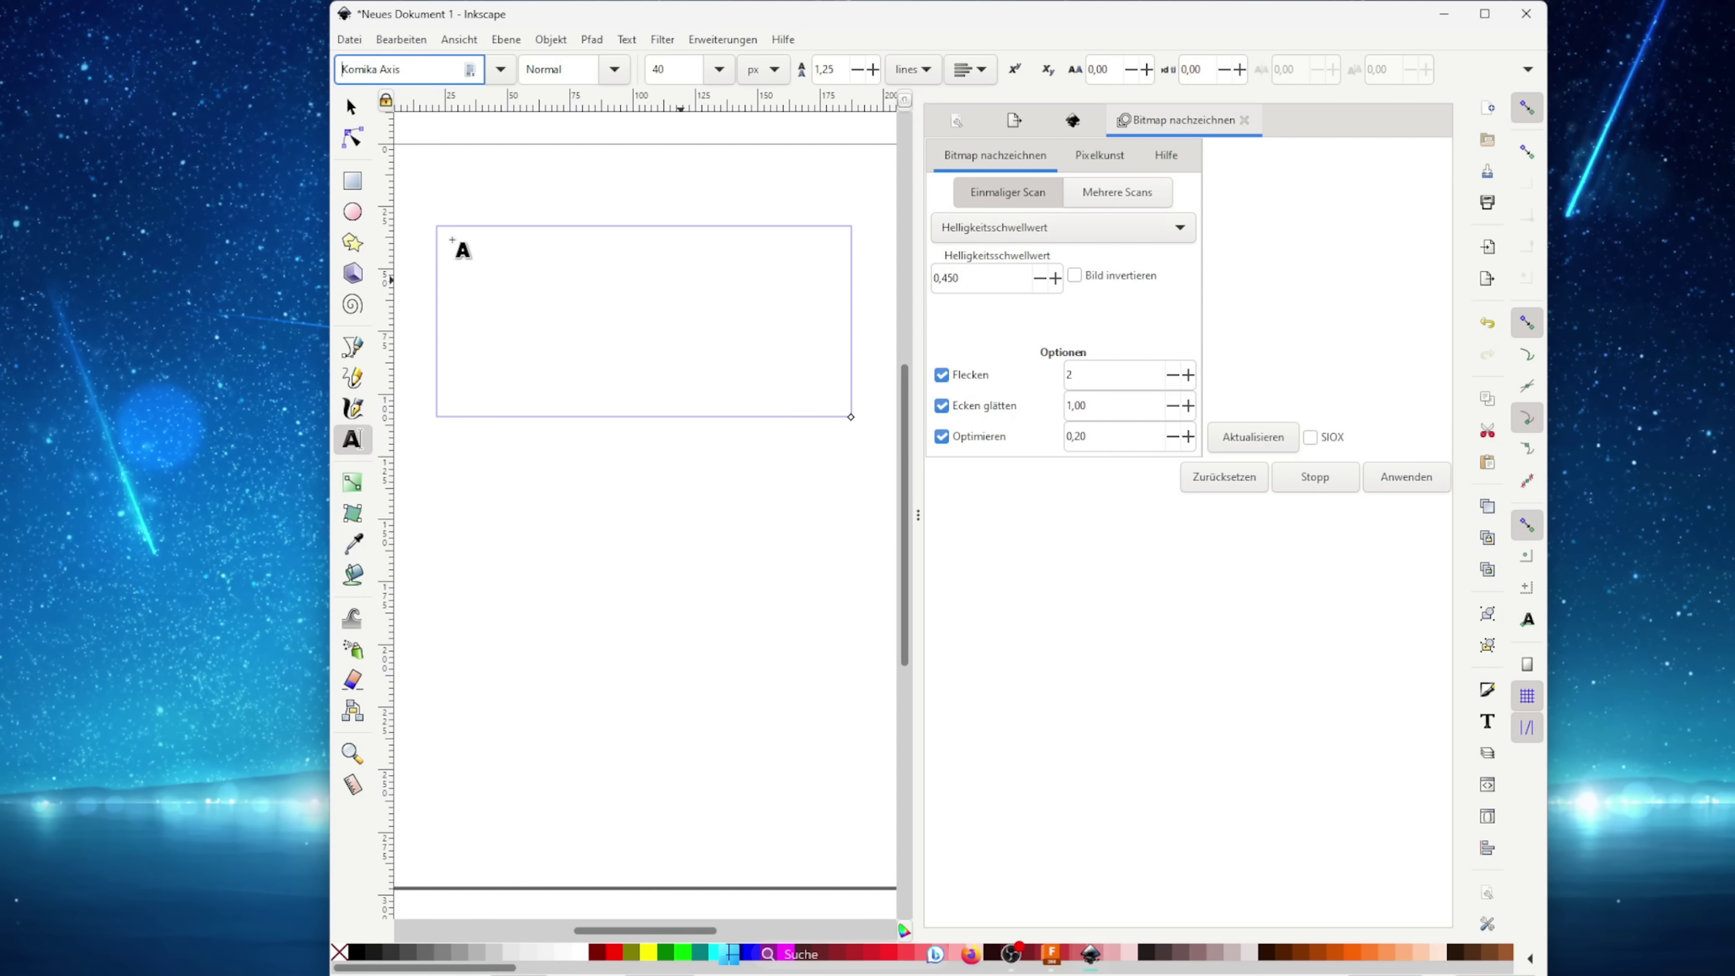
Step: Draw a text frame for ILKE and move the word toward the page centre
left_click_drag(450, 241, 632, 339)
left_click_drag(726, 369, 726, 369)
type("ILKE")
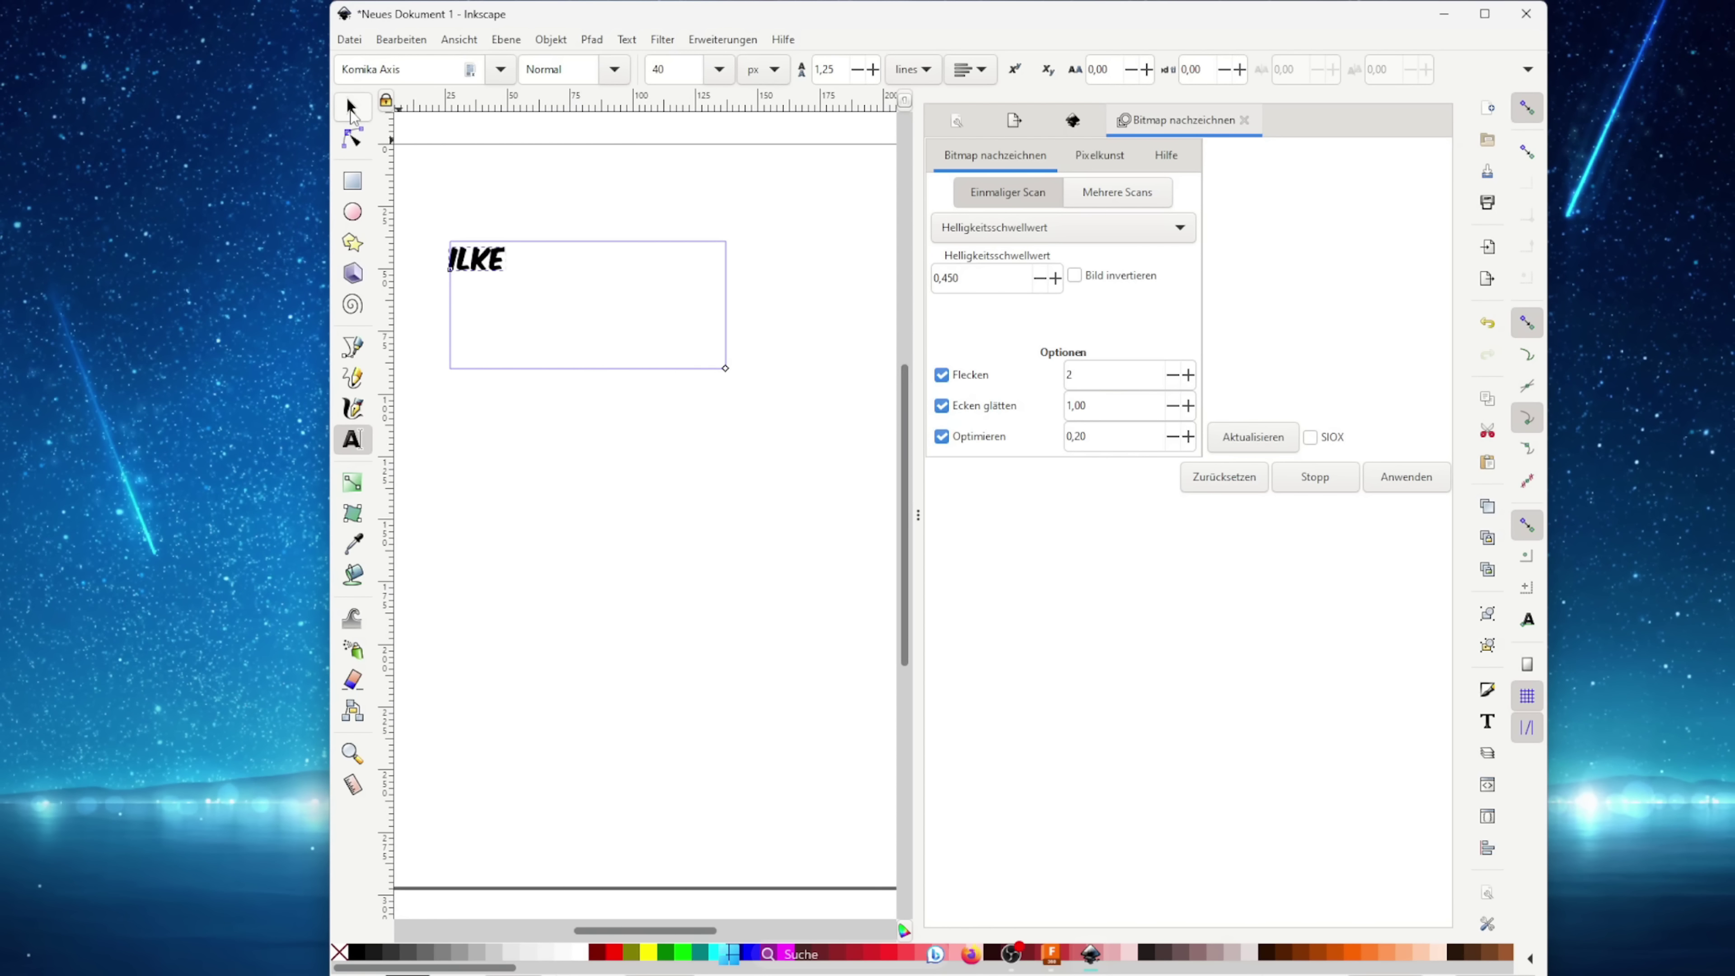
left_click(349, 107)
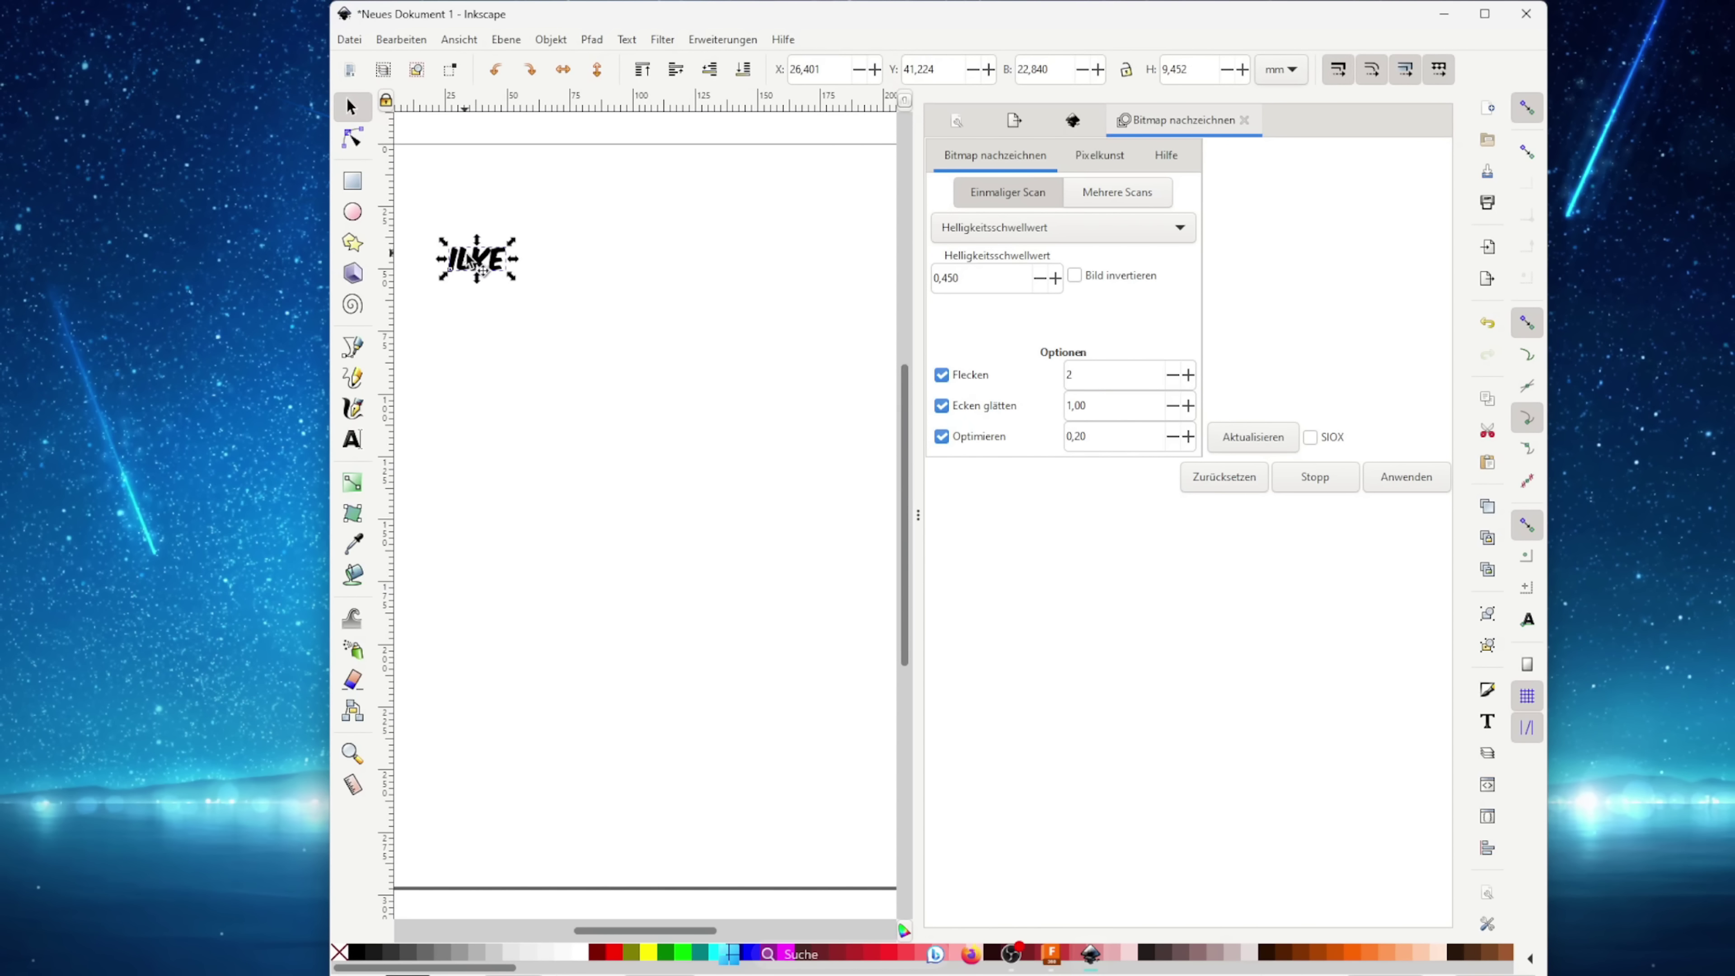
left_click_drag(492, 266, 623, 352)
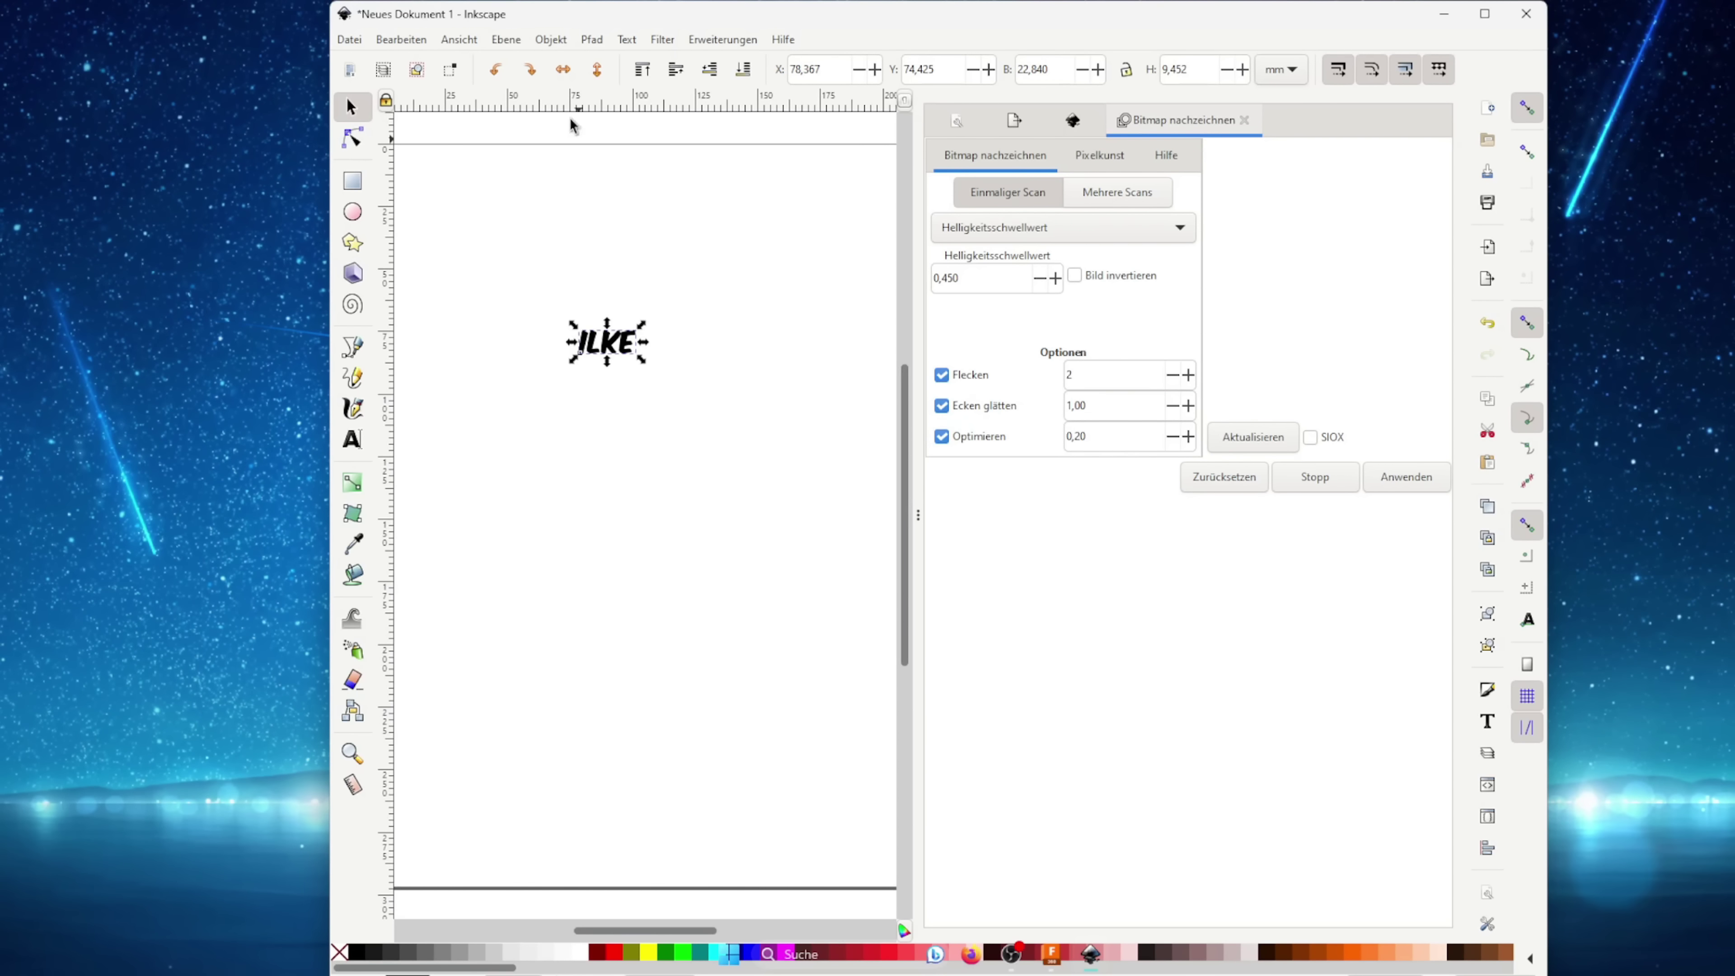
Step: Convert the ILKE text object and its outlines into paths
left_click(592, 39)
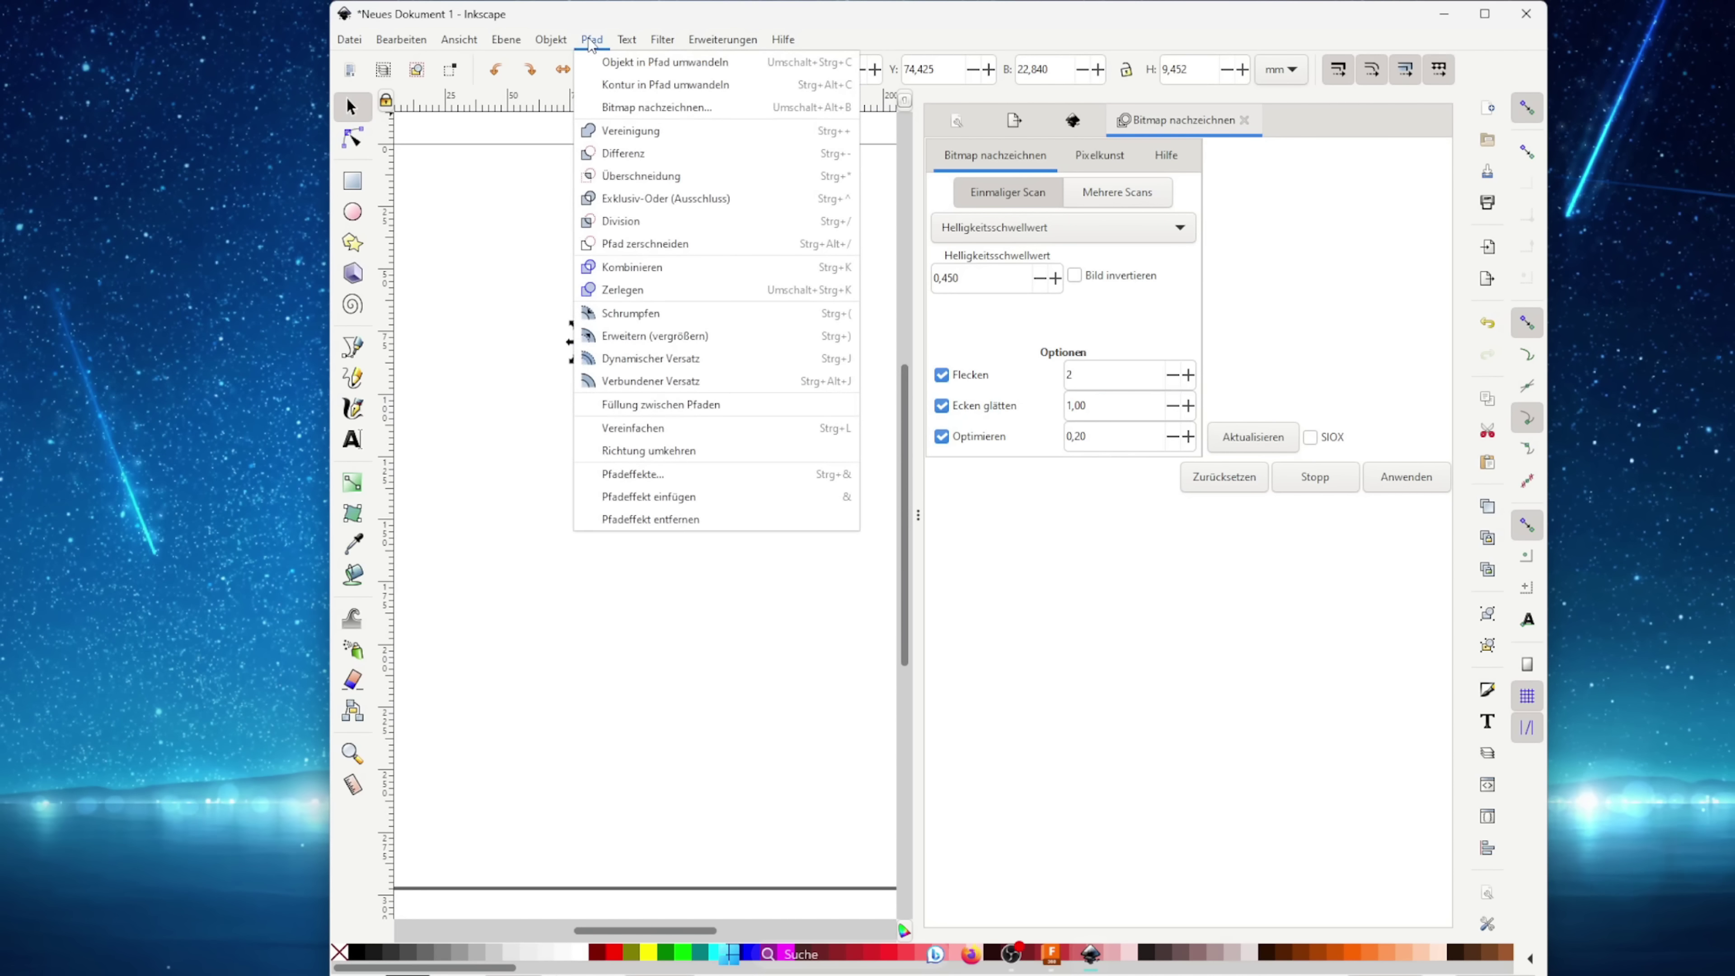
left_click(605, 68)
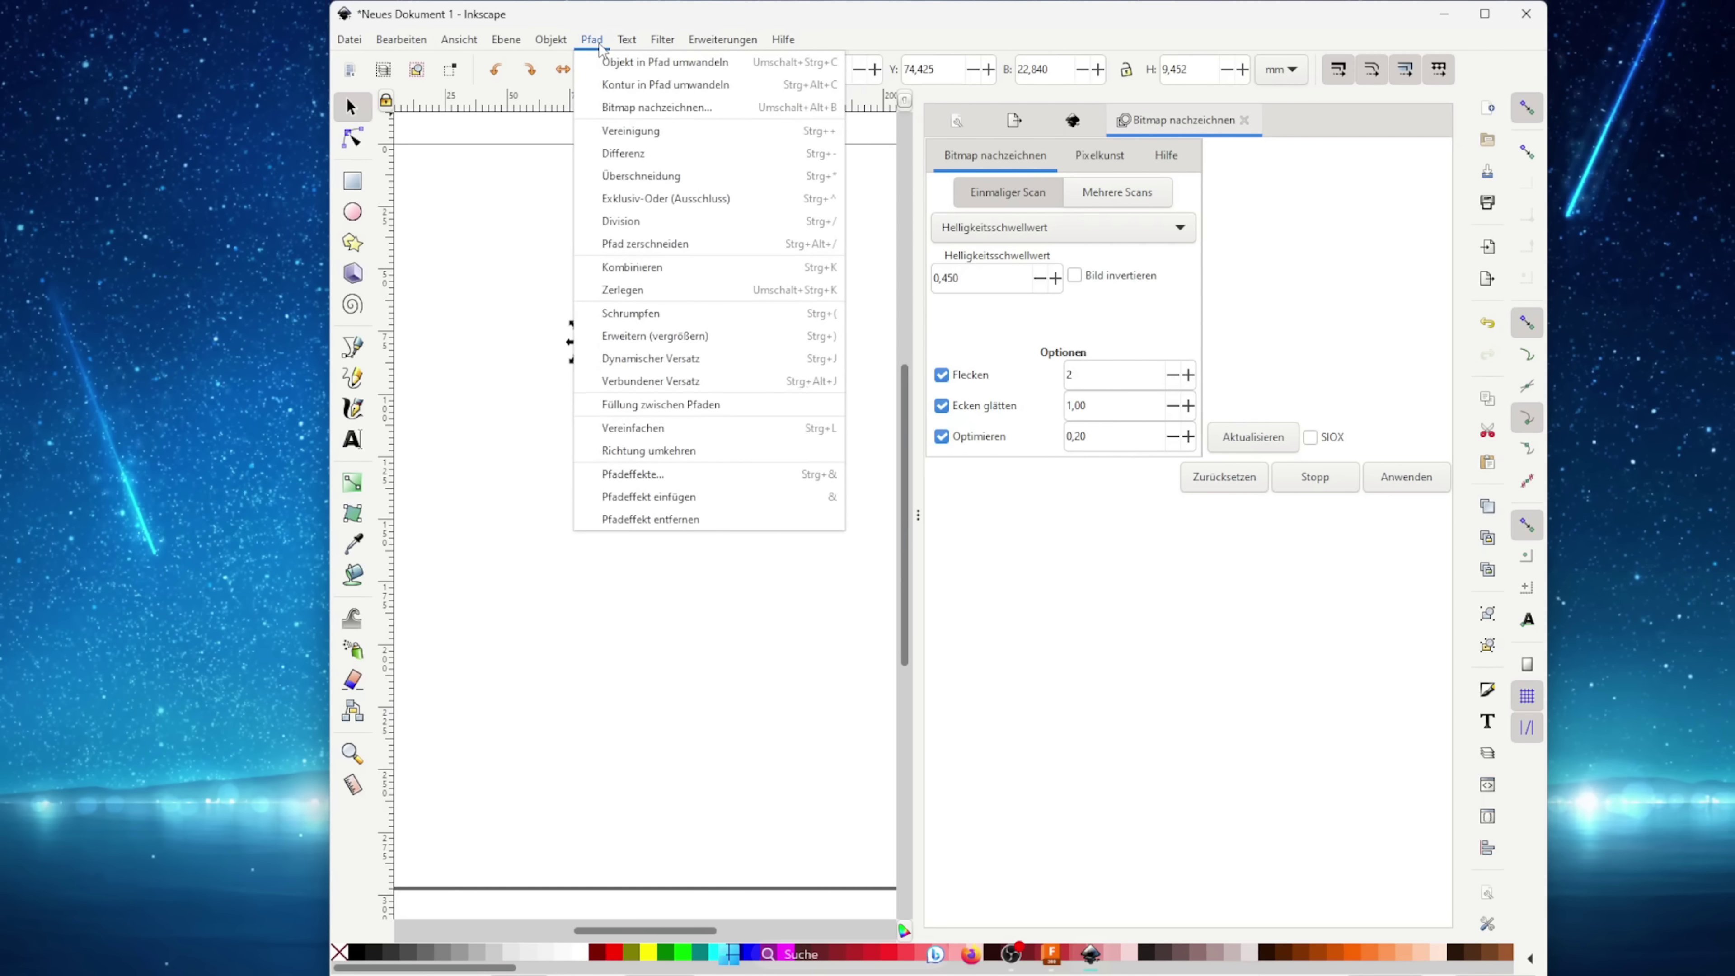
left_click(614, 87)
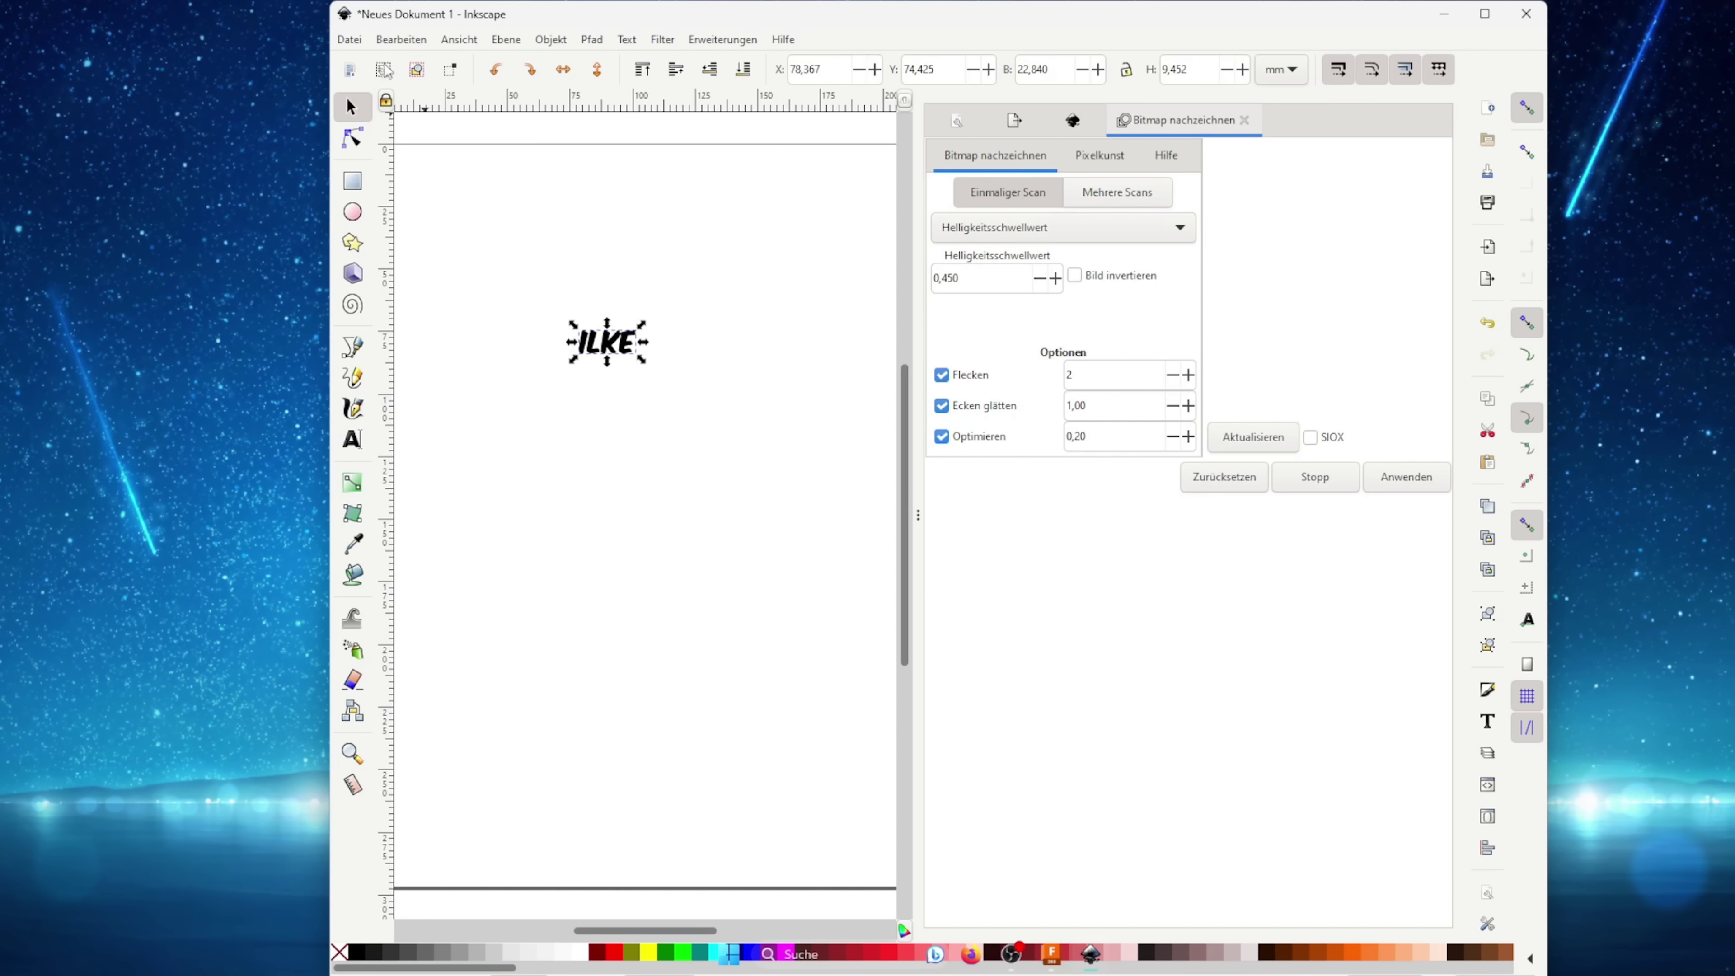
Step: Save the drawing as Zeichnung.svg and close Inkscape
left_click(348, 43)
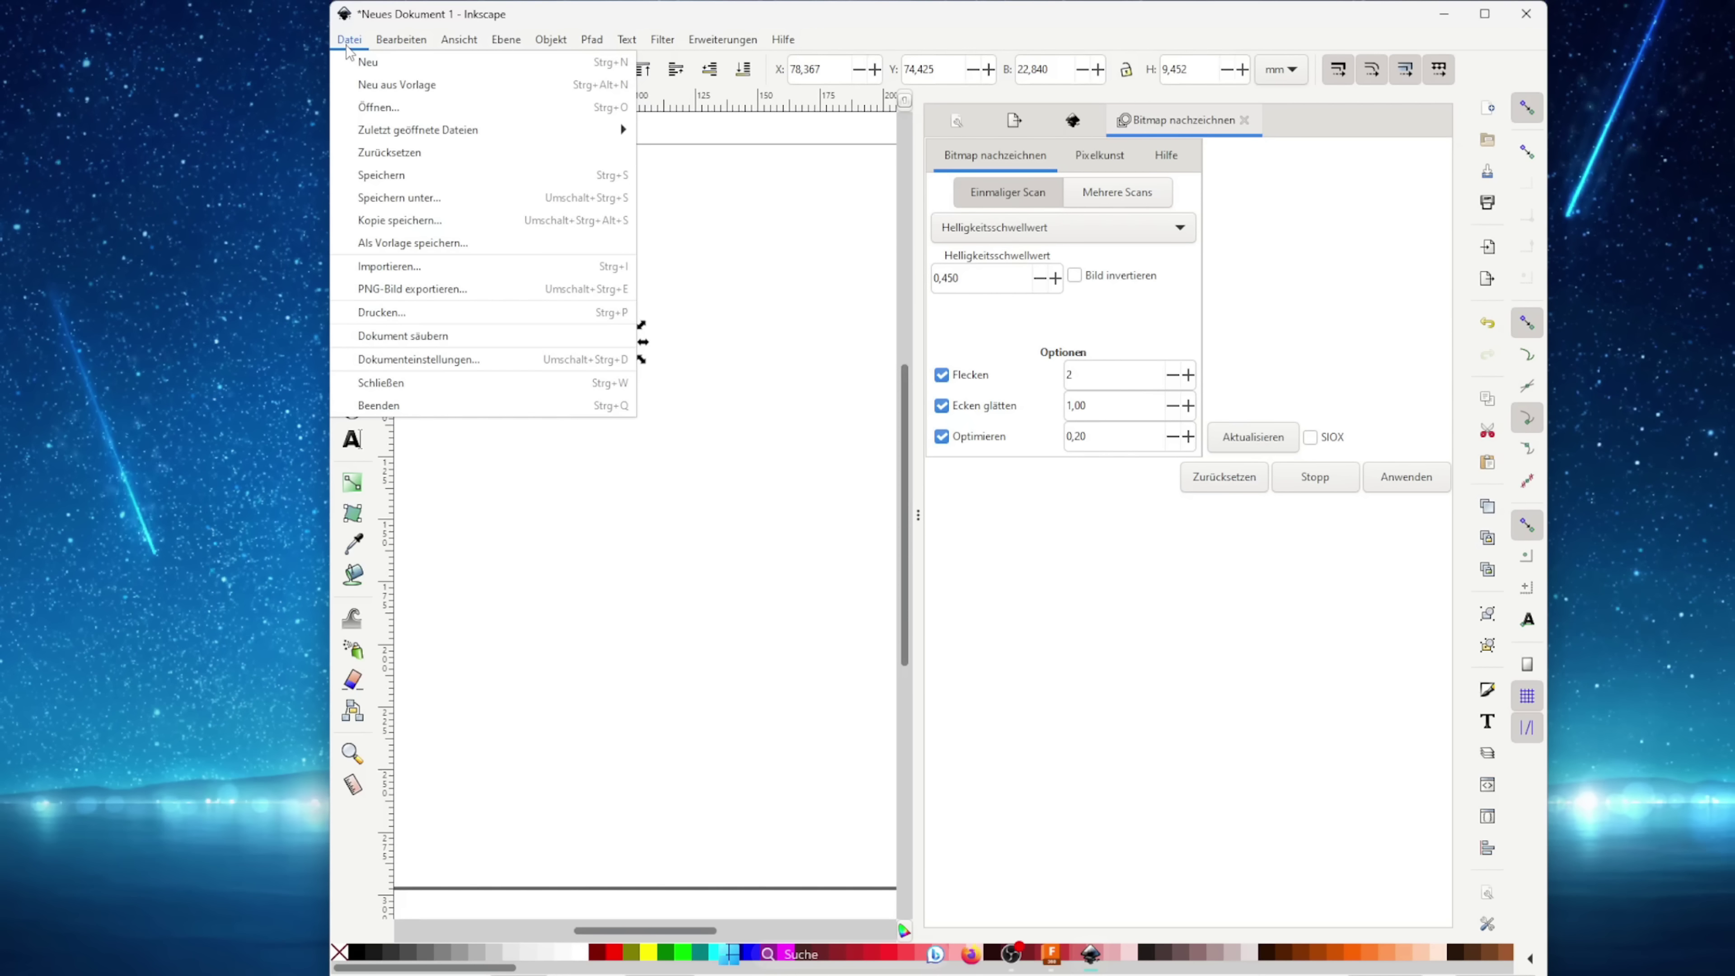
left_click(410, 197)
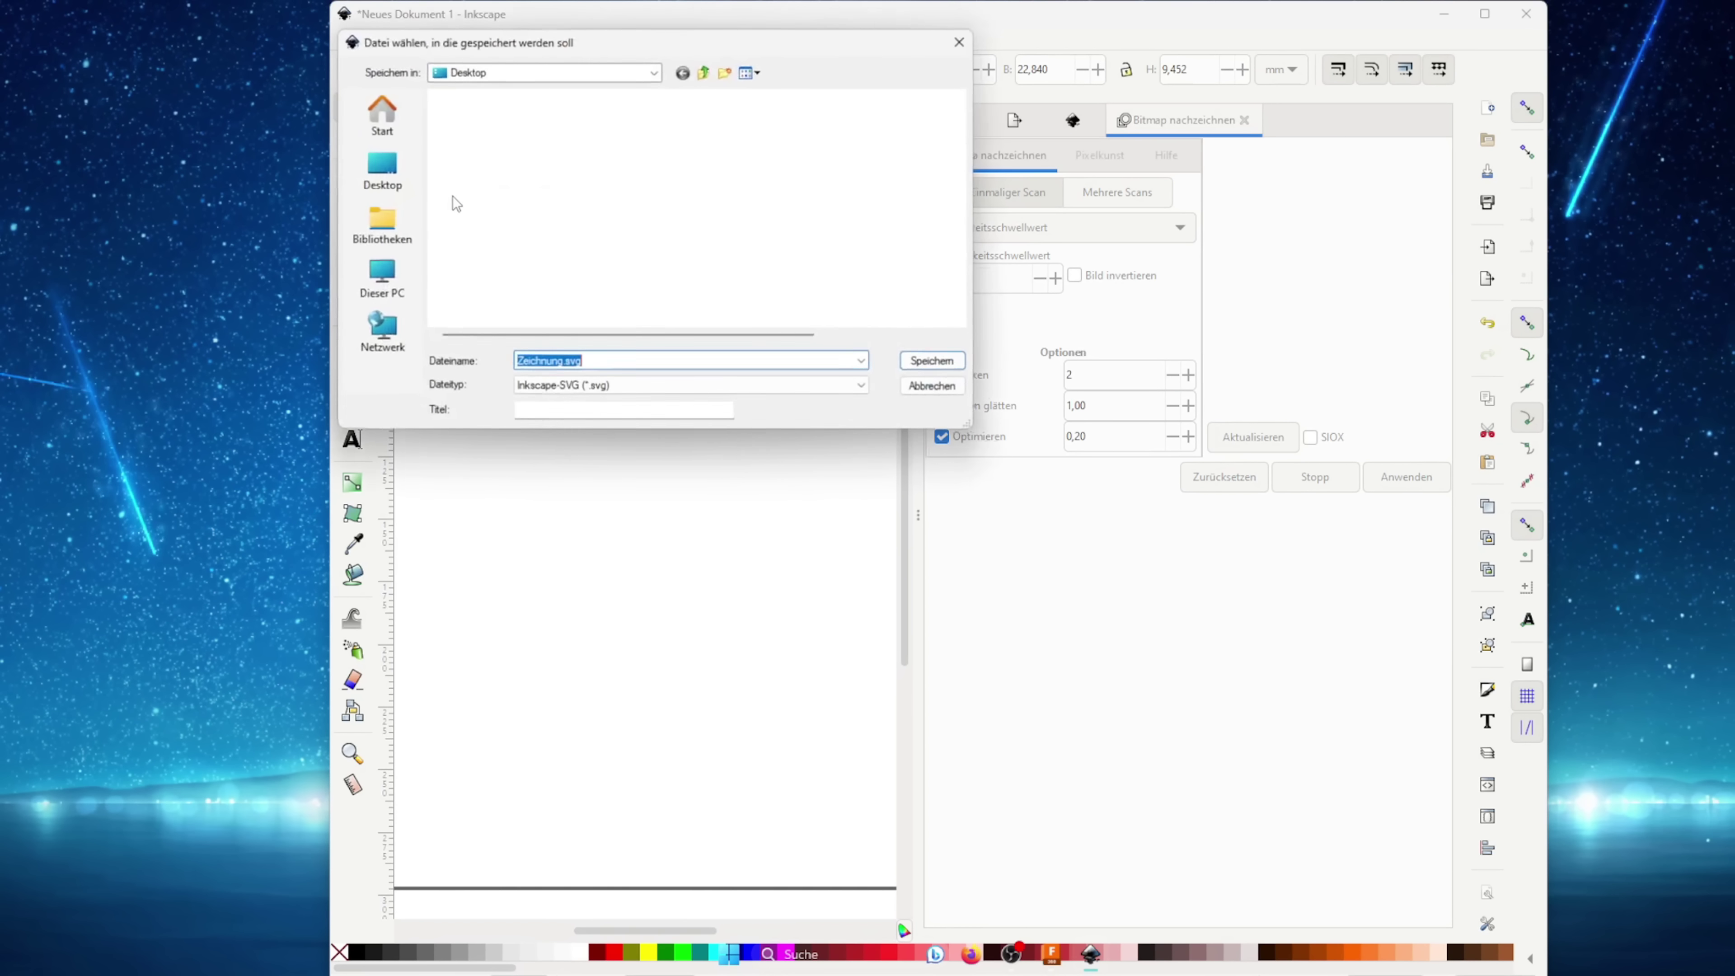
left_click(933, 362)
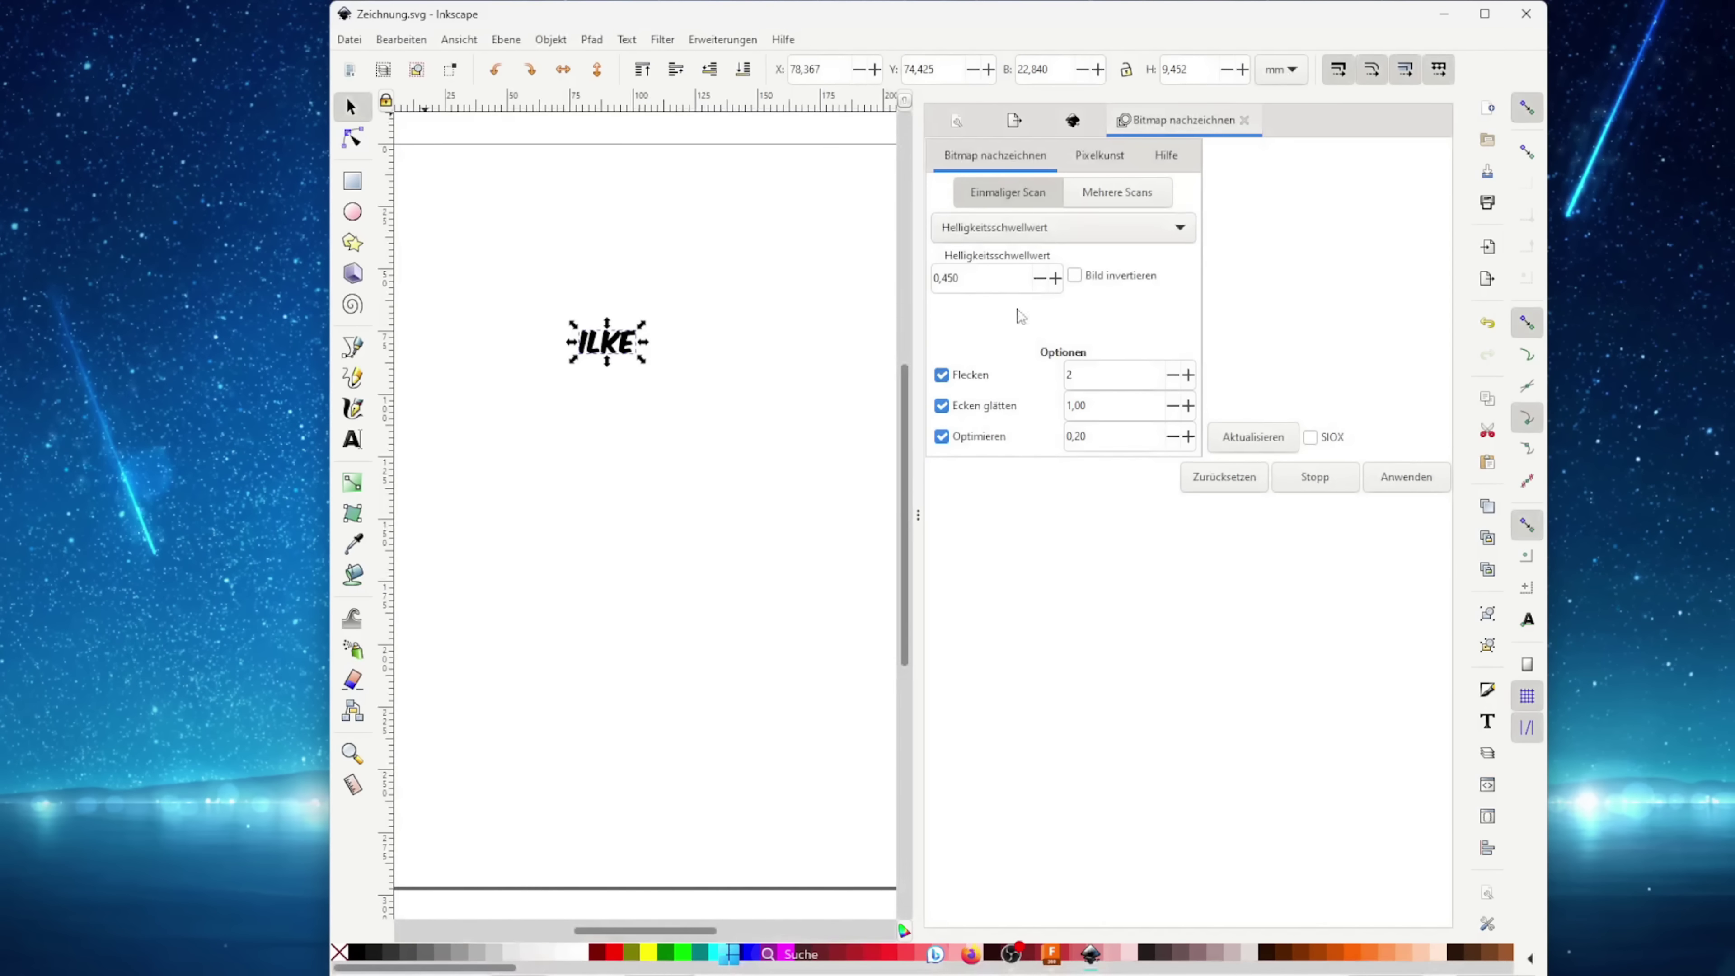
left_click(1525, 14)
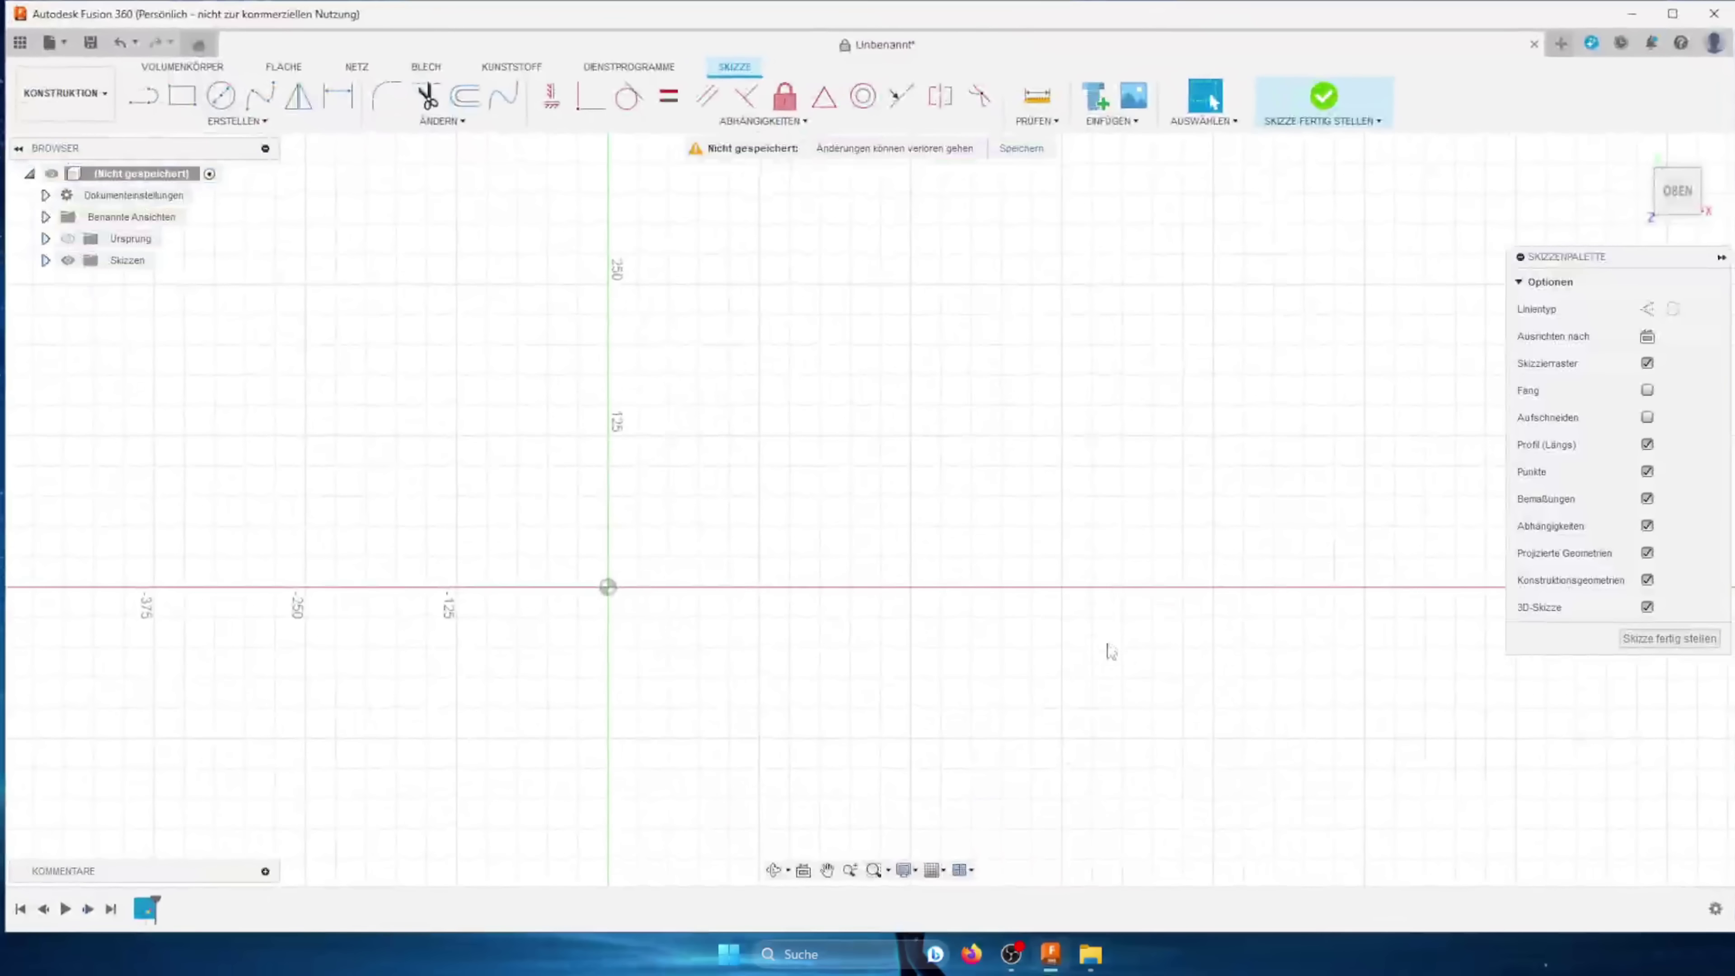
Step: Finish the empty sketch and start a new sketch on a chosen plane
left_click(1323, 97)
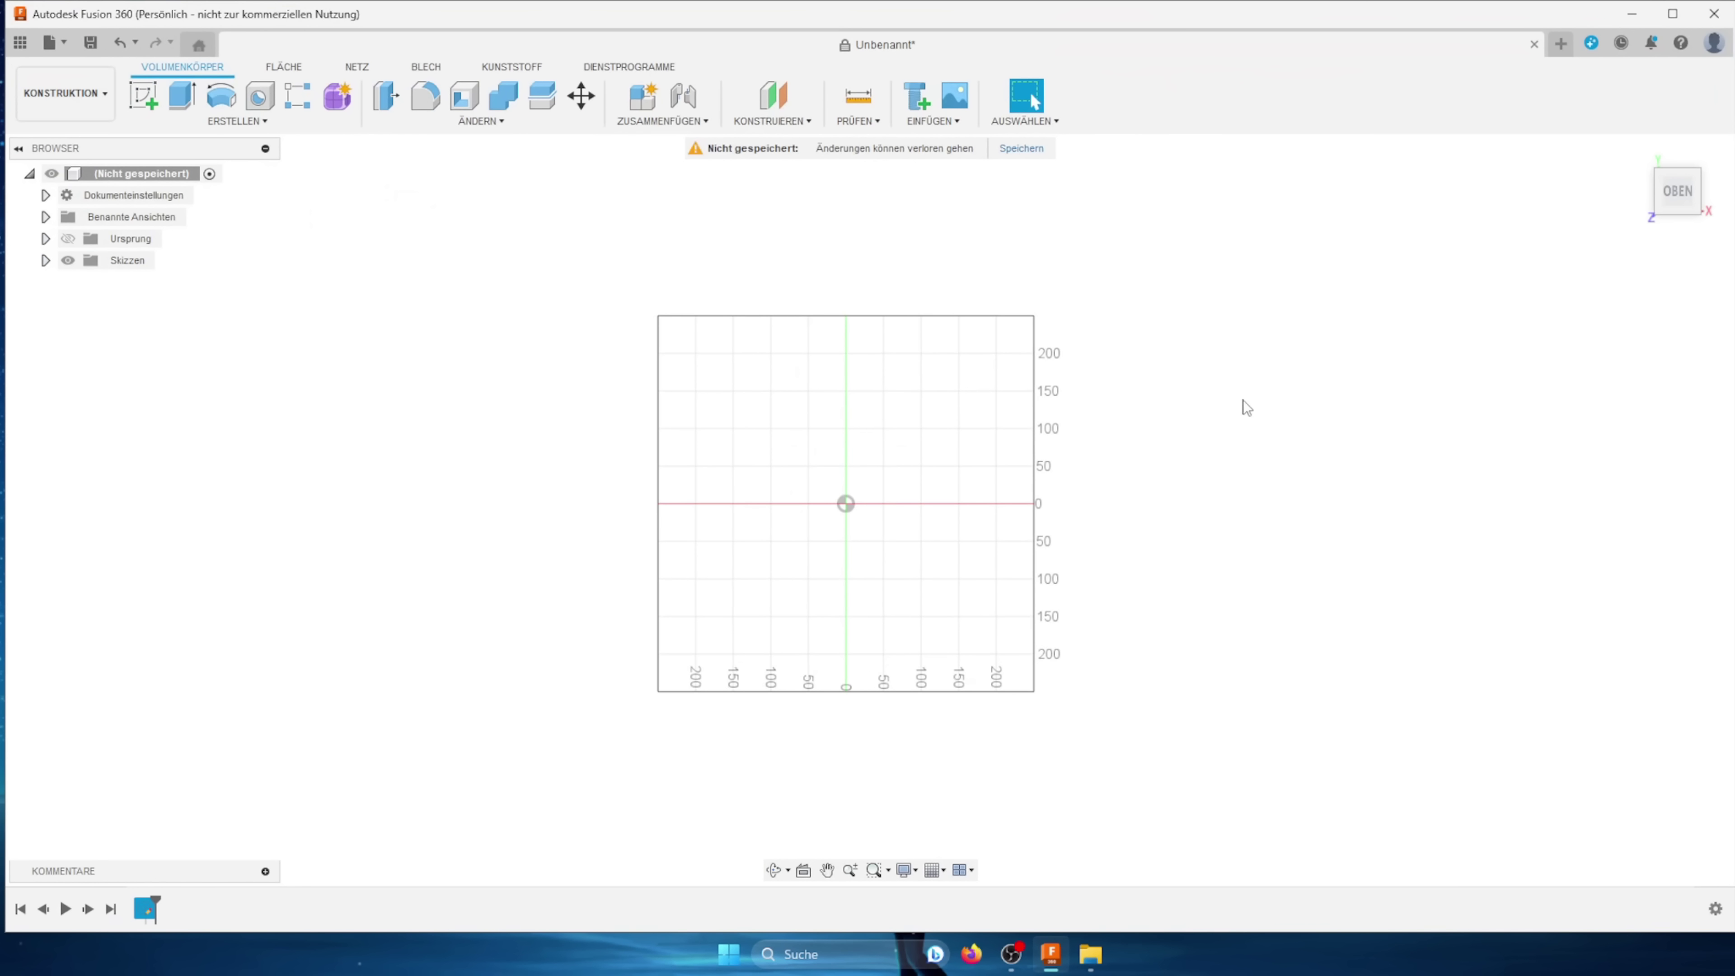
scroll(1072, 394, "up", 2)
scroll(1073, 395, "up", 1)
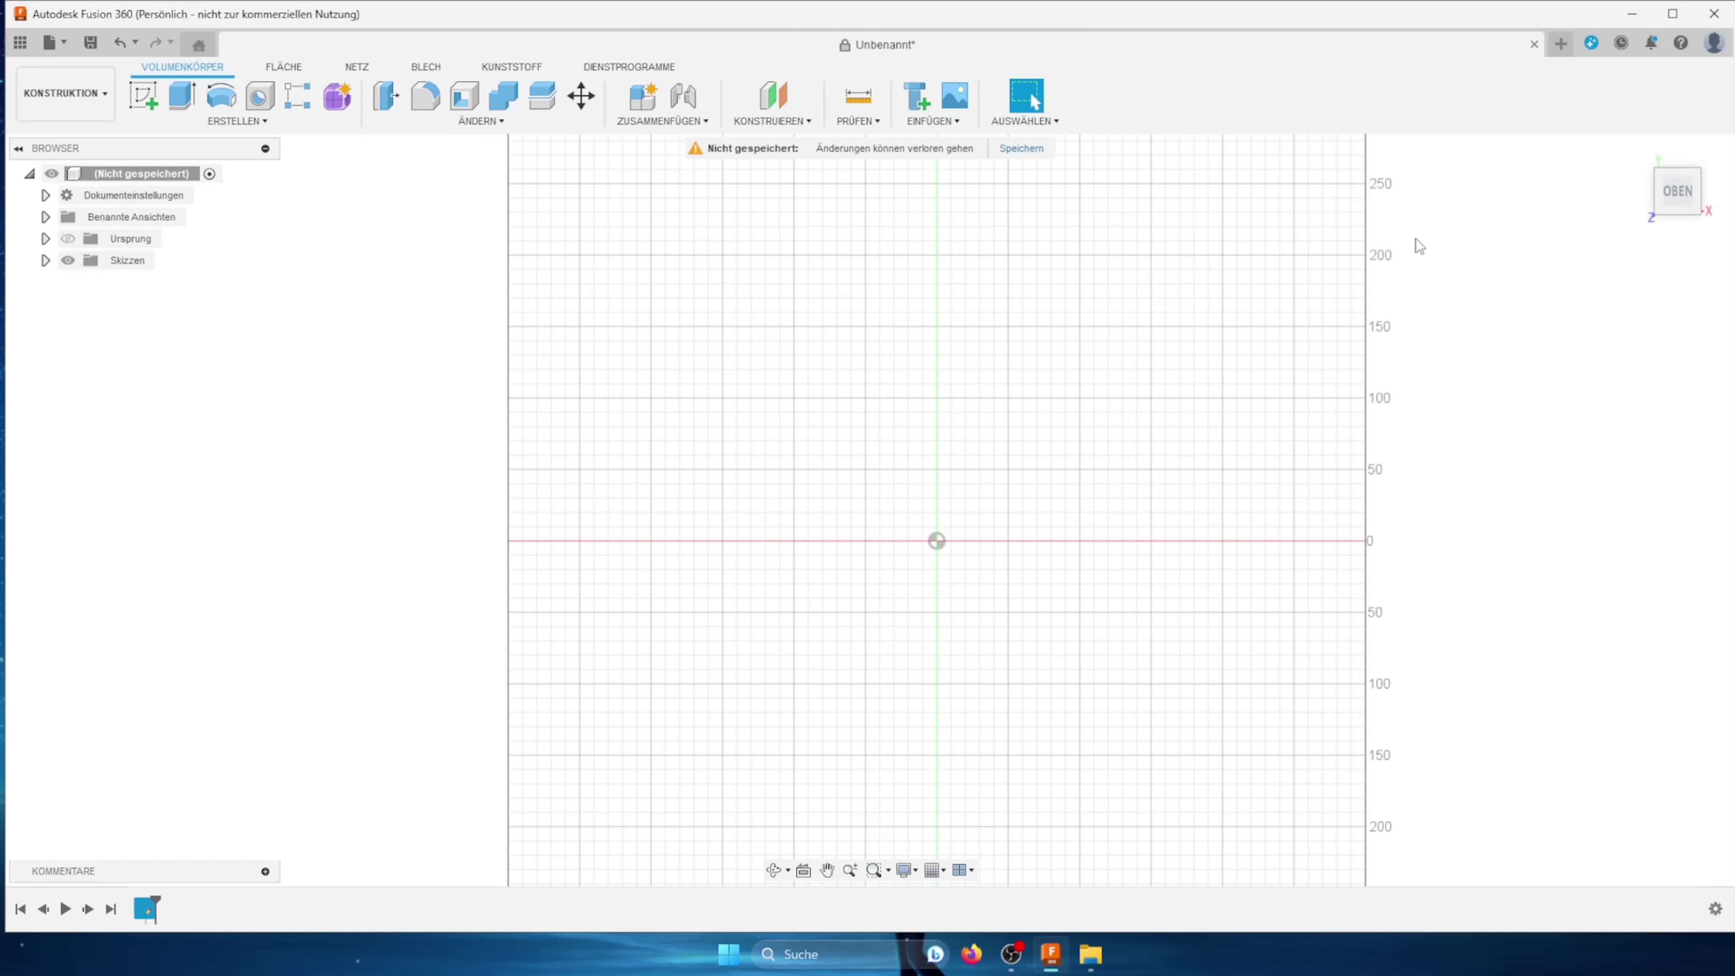
left_click(144, 103)
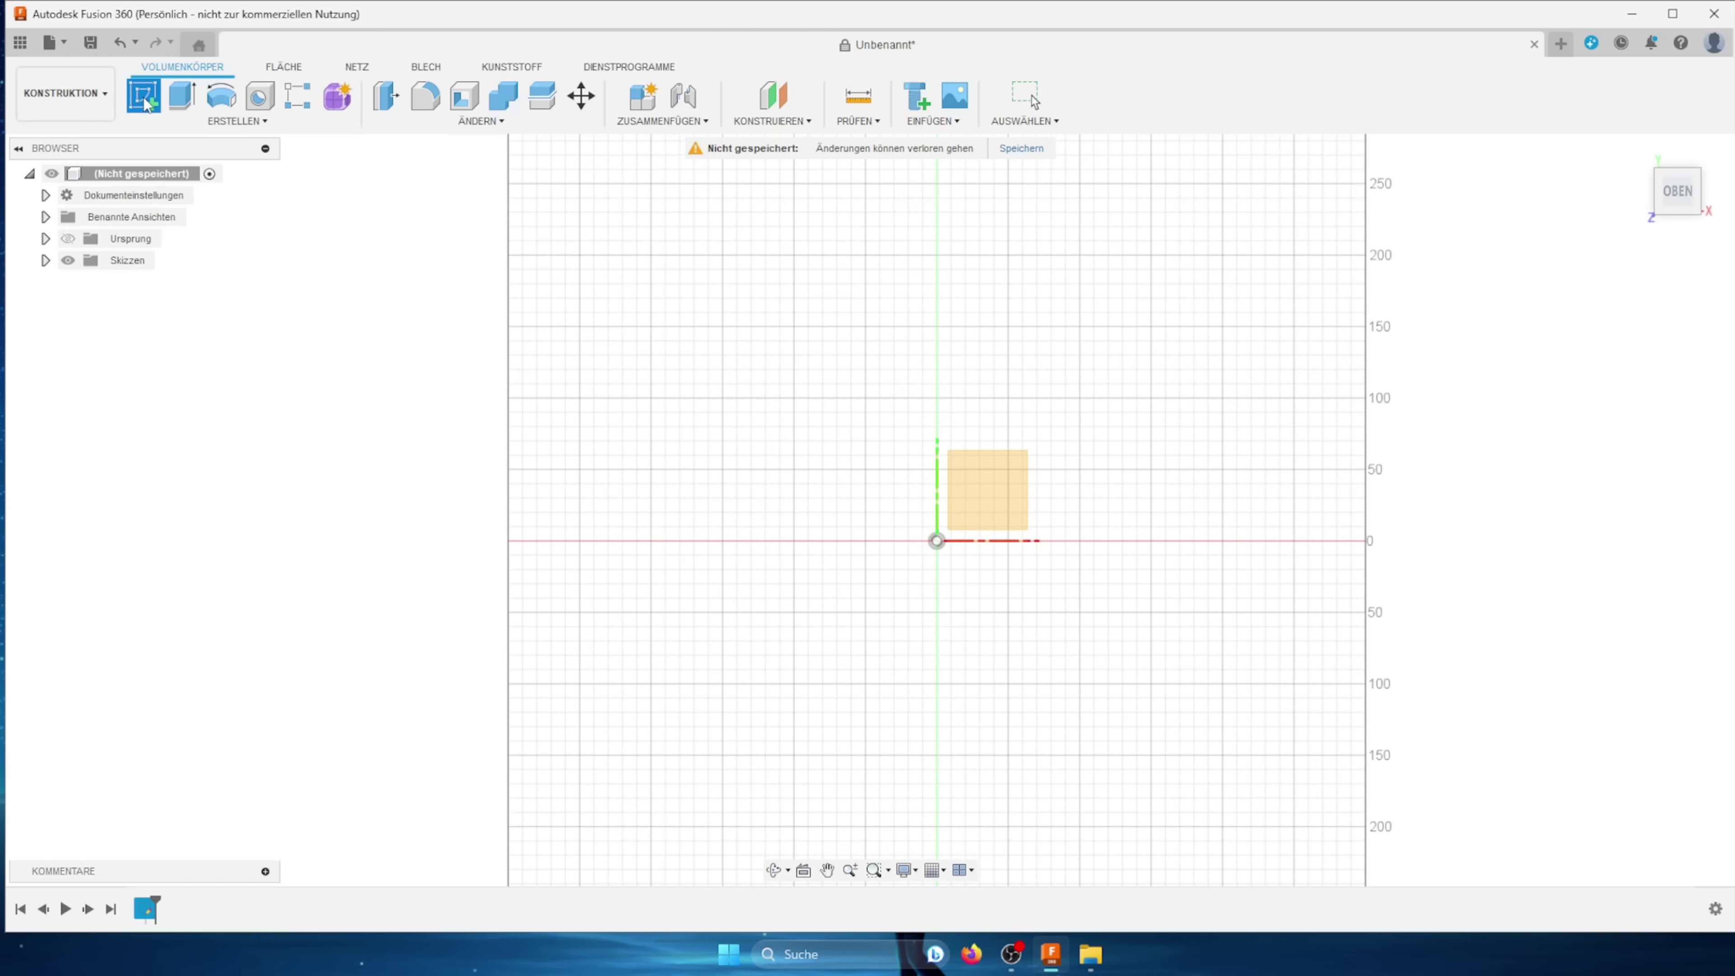
left_click(1003, 499)
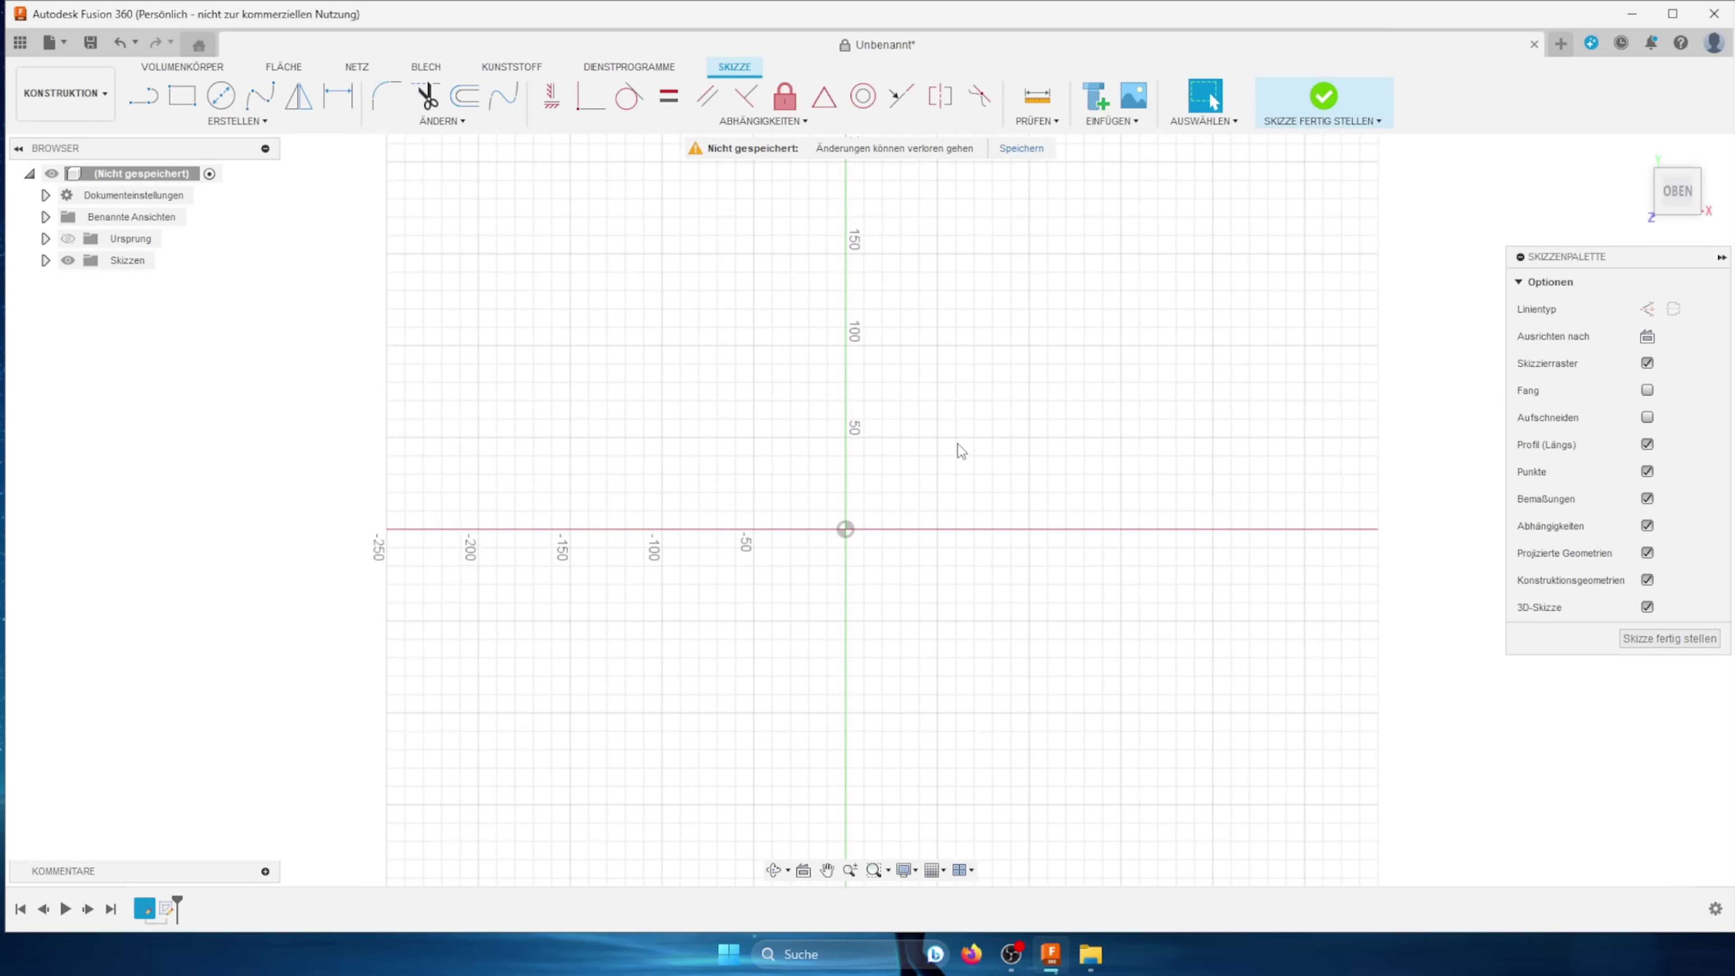
scroll(960, 448, "up", 2)
scroll(837, 531, "up", 1)
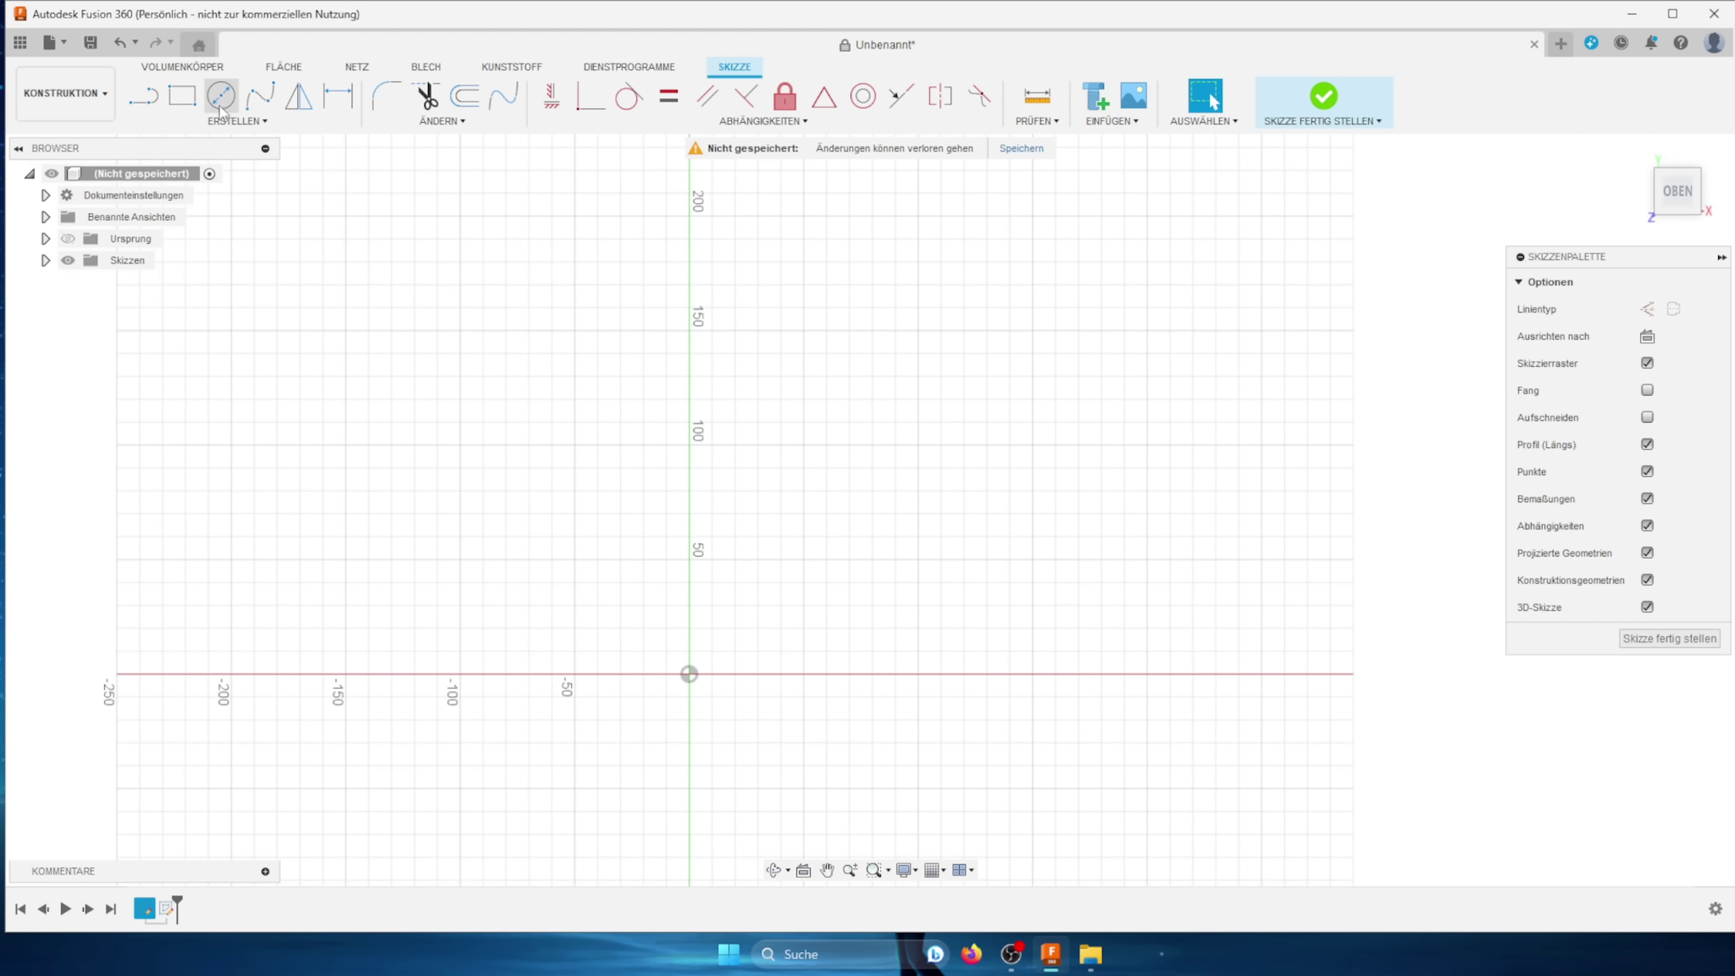
Step: Draw a 230 × 230 mm rectangle with its first corner at the origin
left_click(182, 96)
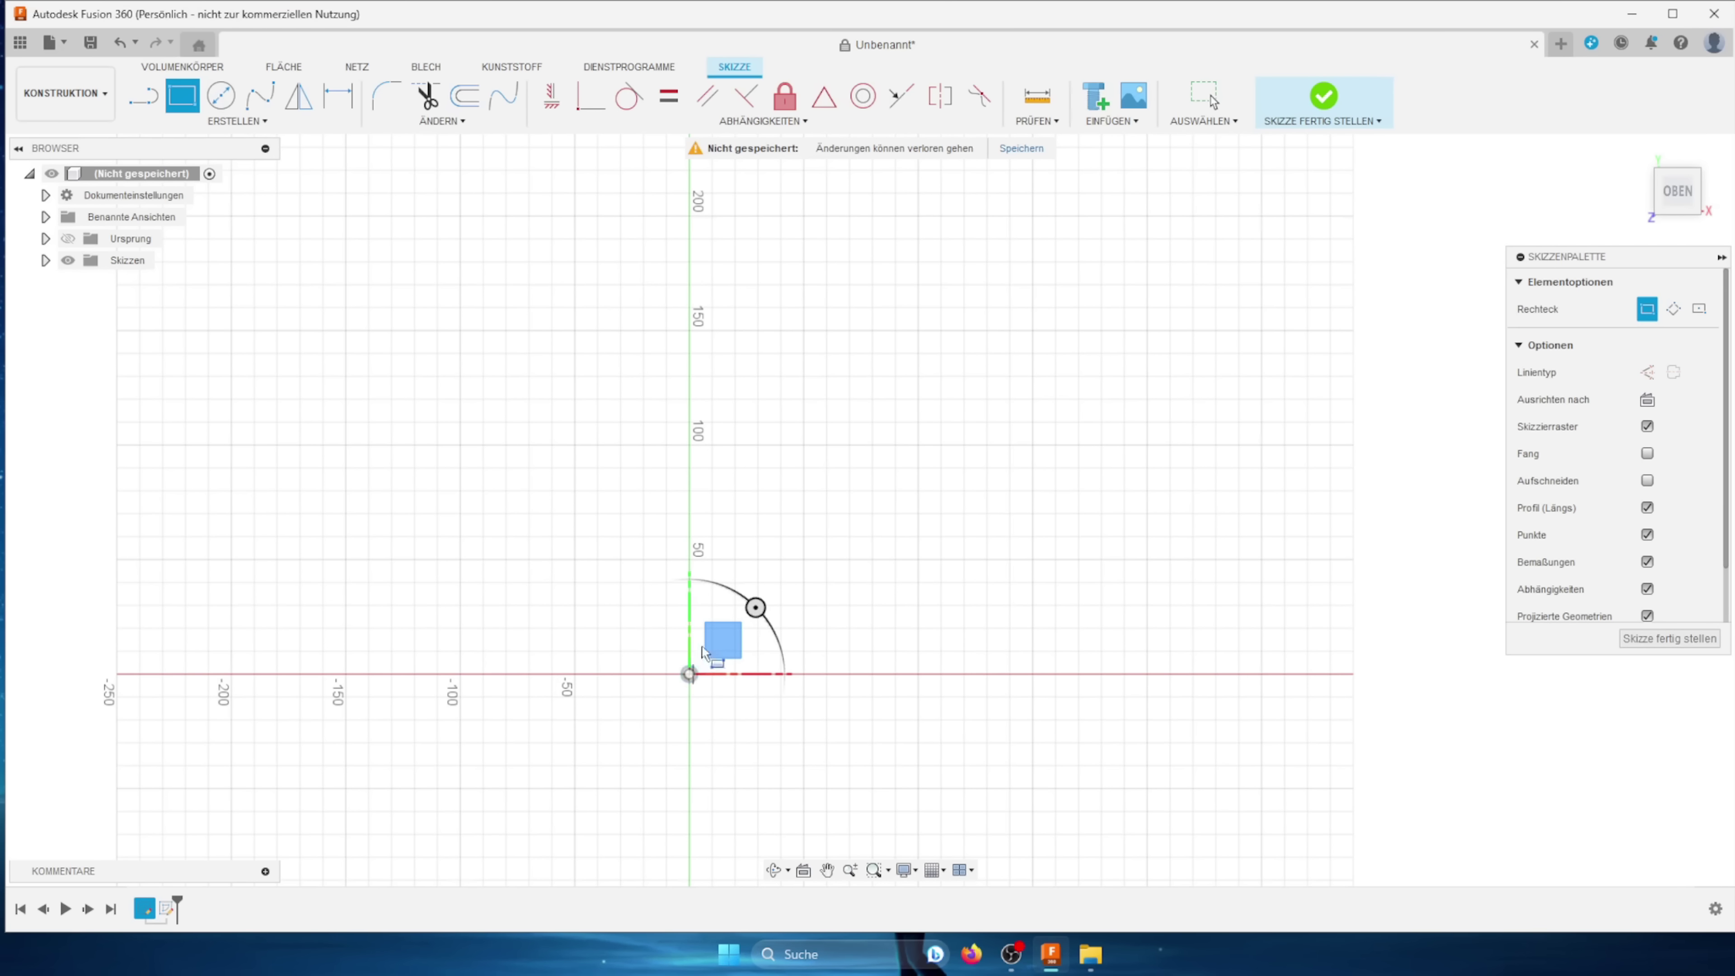
left_click(689, 674)
type("230")
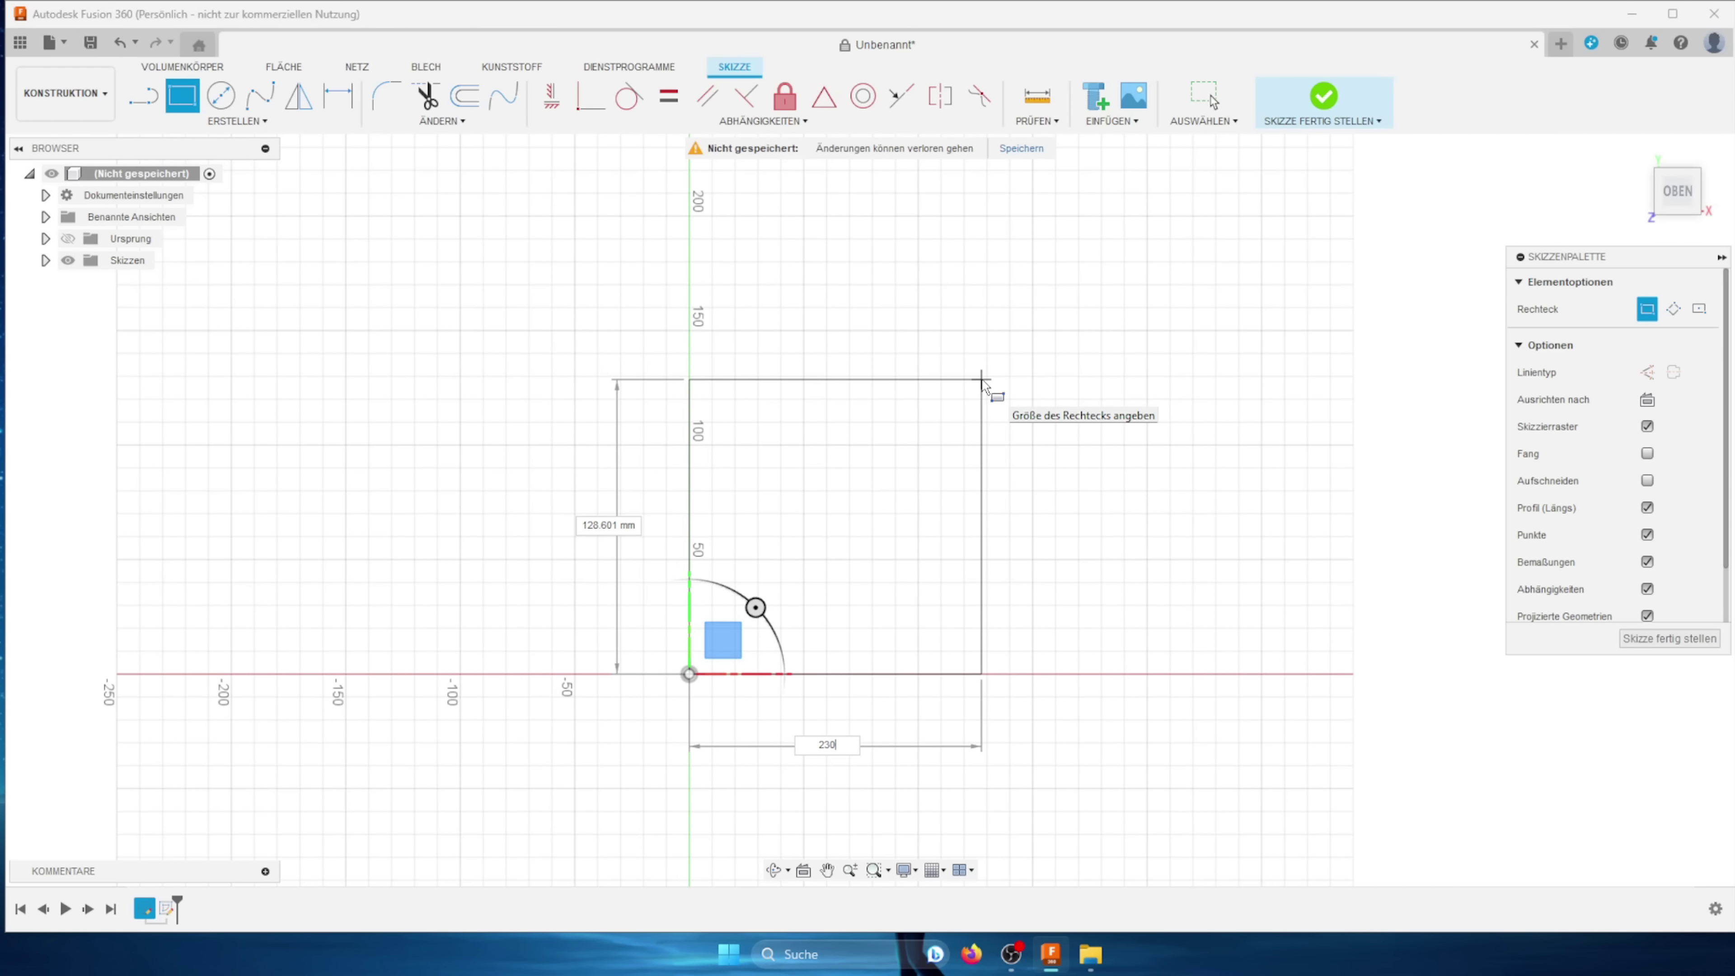
key("Tab")
key("Tab")
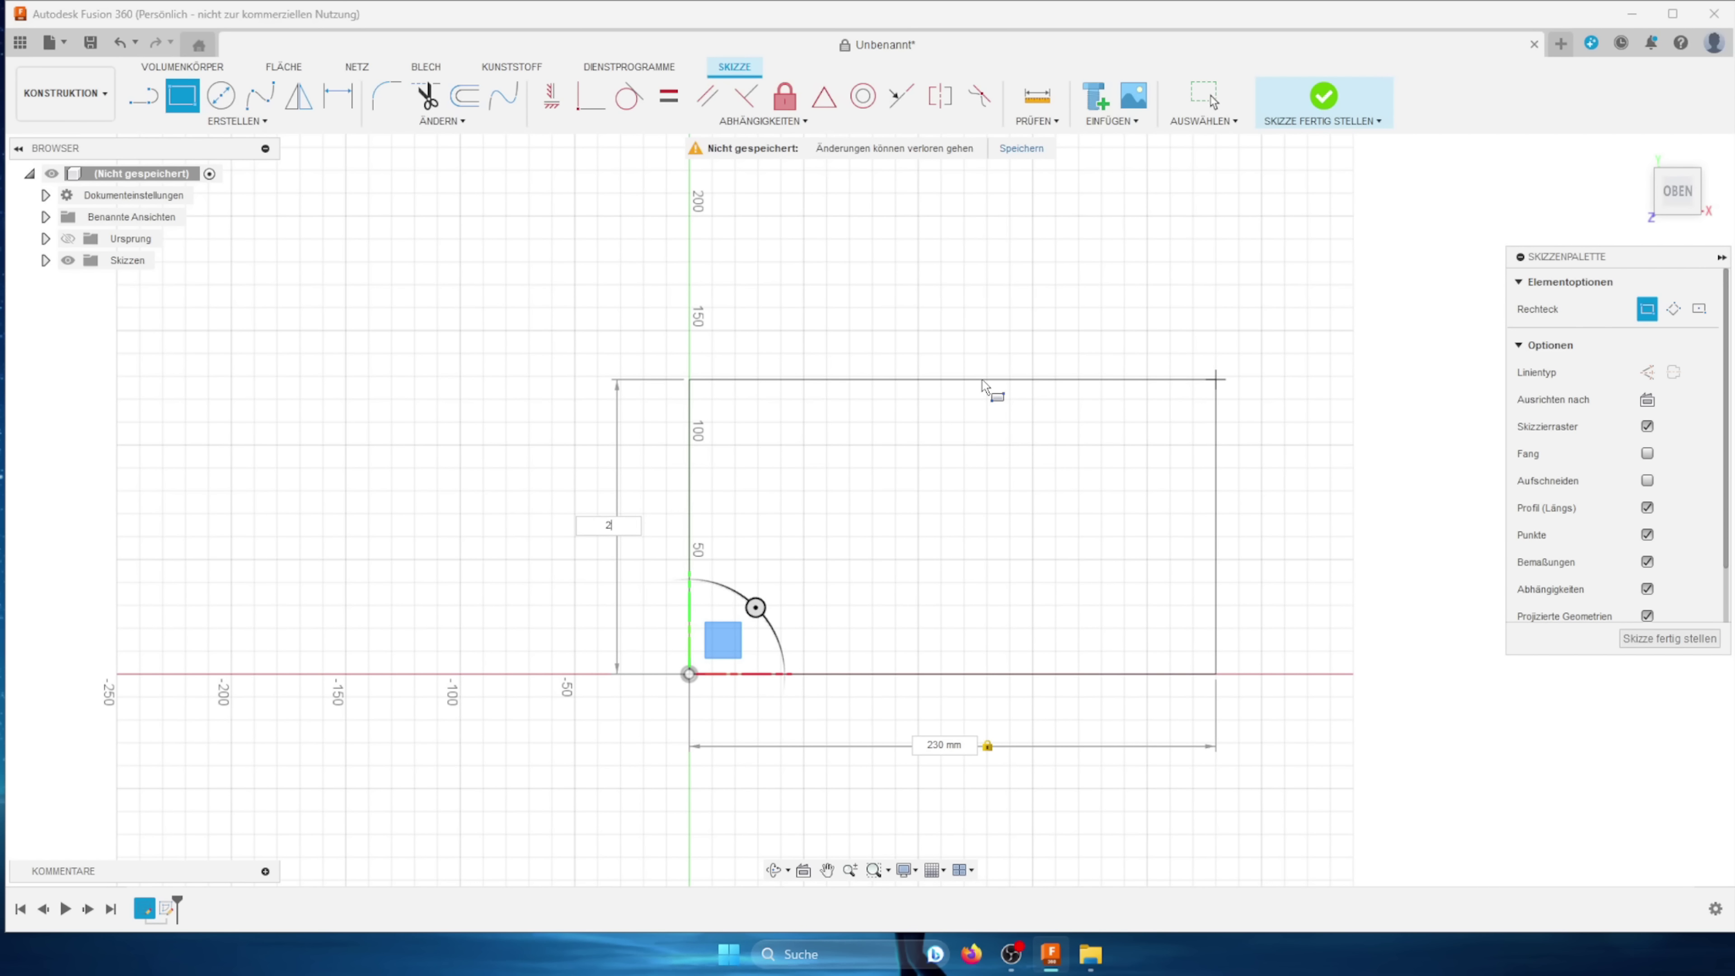
type("30")
key("Return")
key("Escape")
scroll(982, 380, "down", 3)
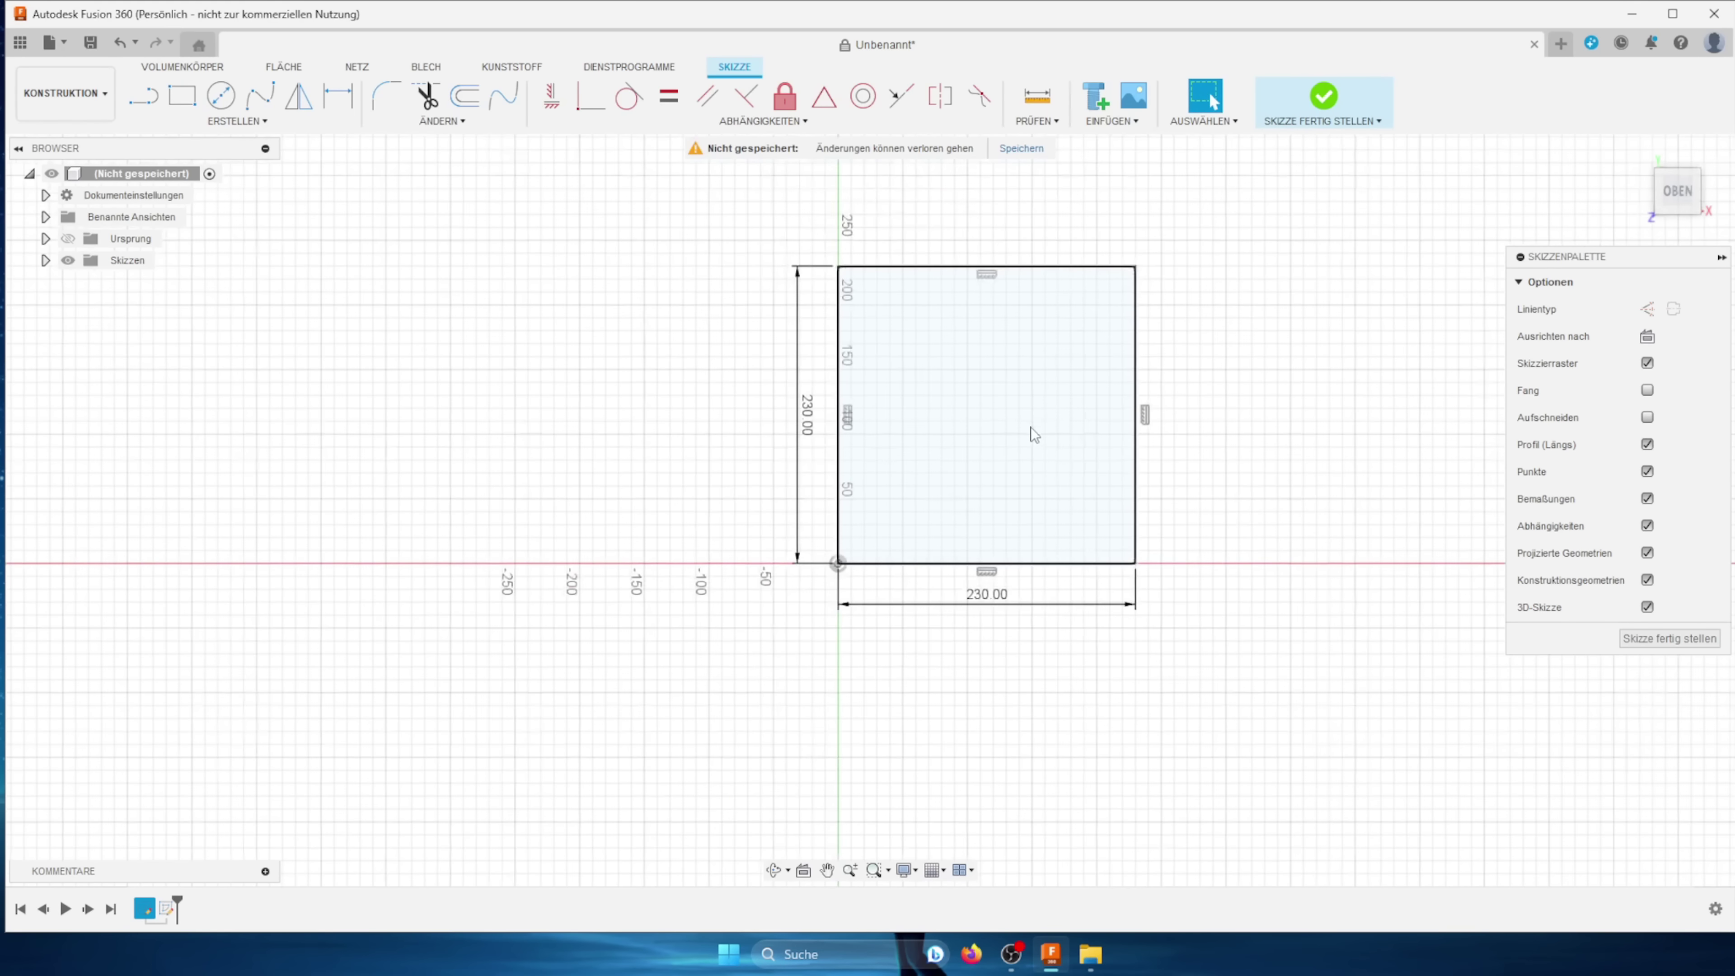
left_click(1109, 121)
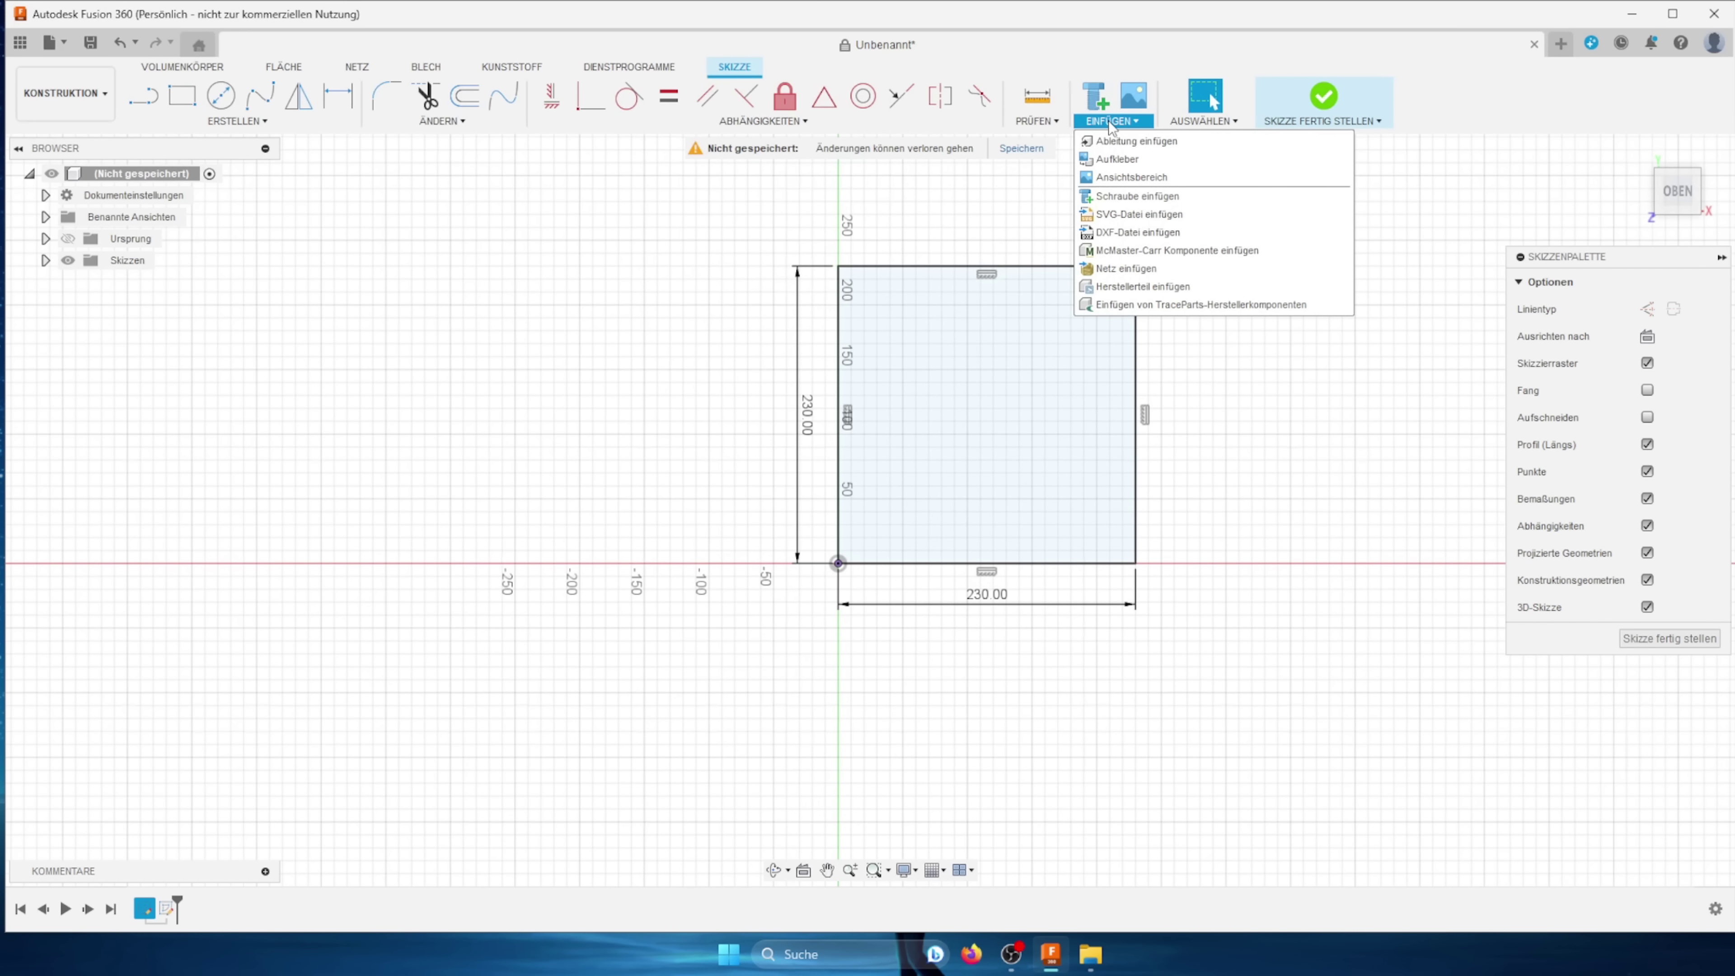
Step: Insert Zeichnung.svg and drag the ILKE outlines into the square
left_click(1107, 218)
left_click(632, 667)
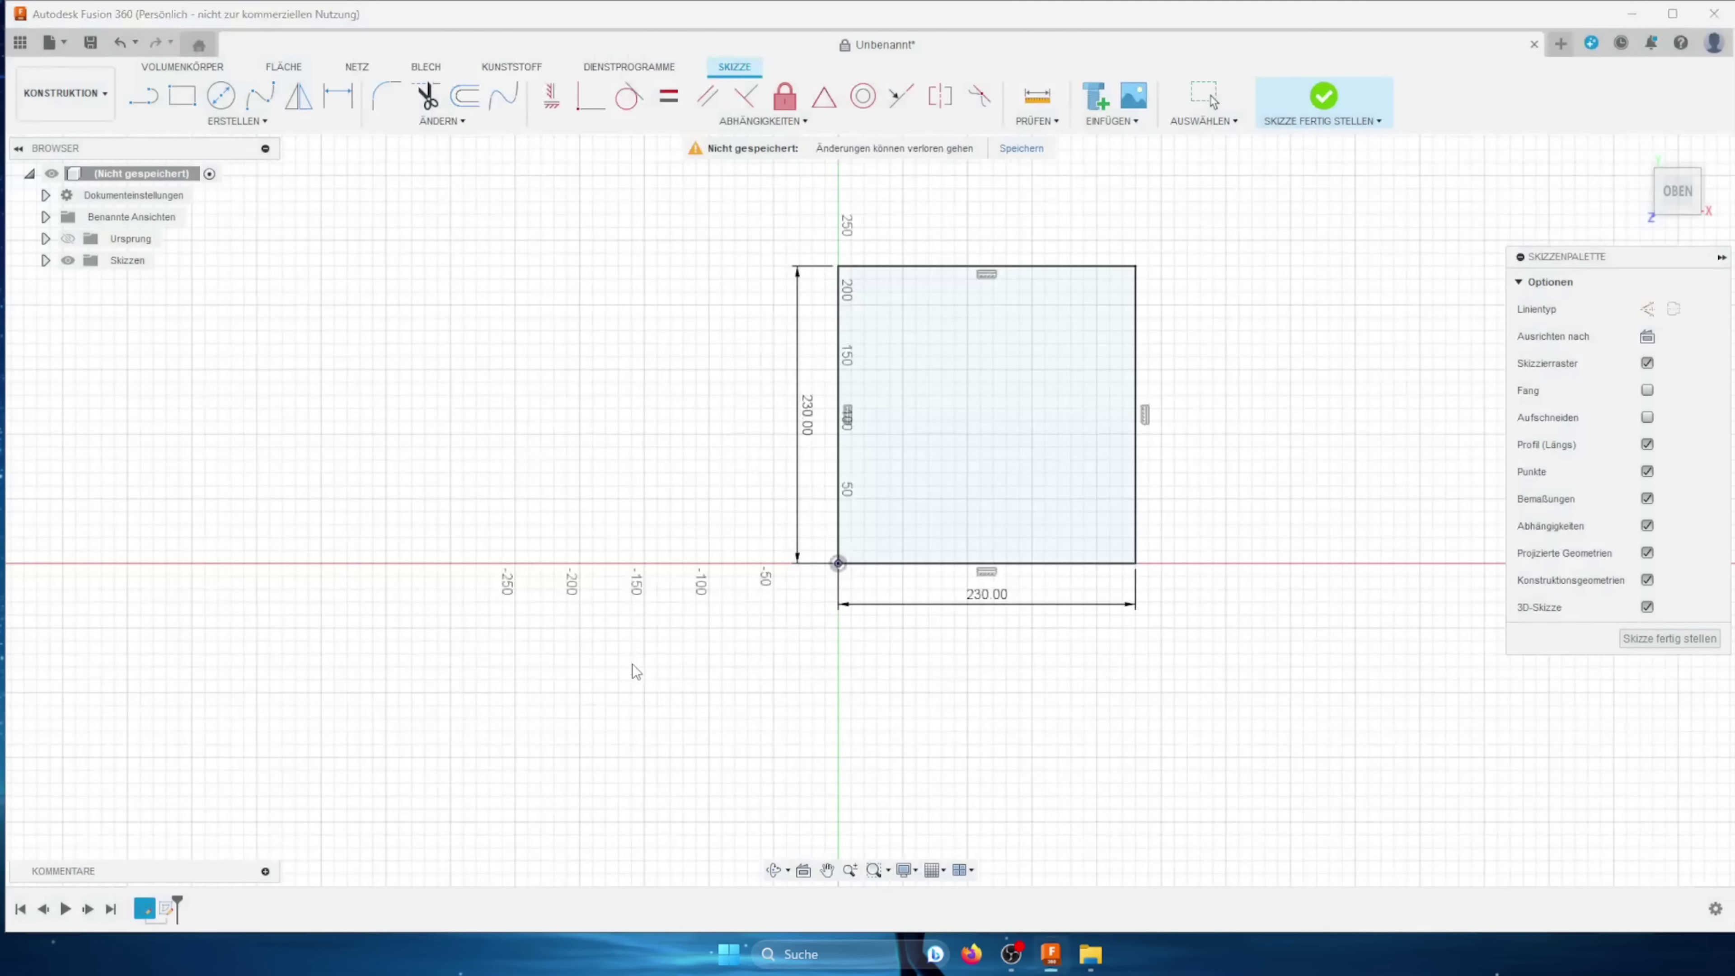
double_click(634, 317)
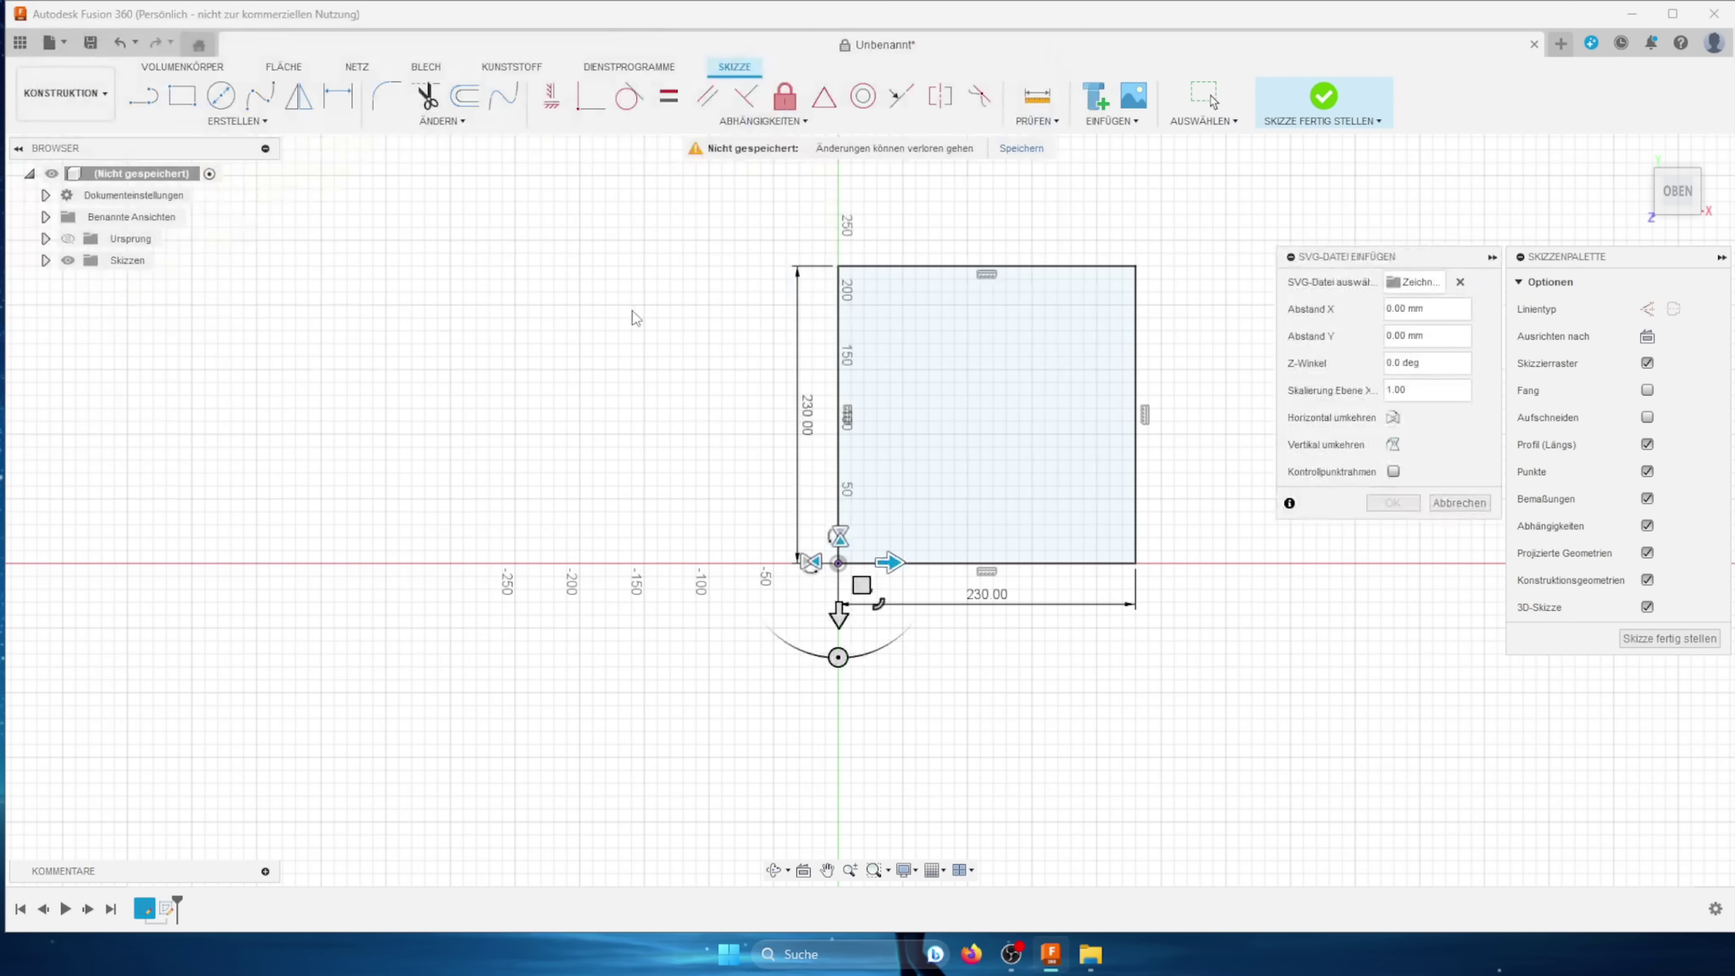
left_click_drag(861, 585, 886, 403)
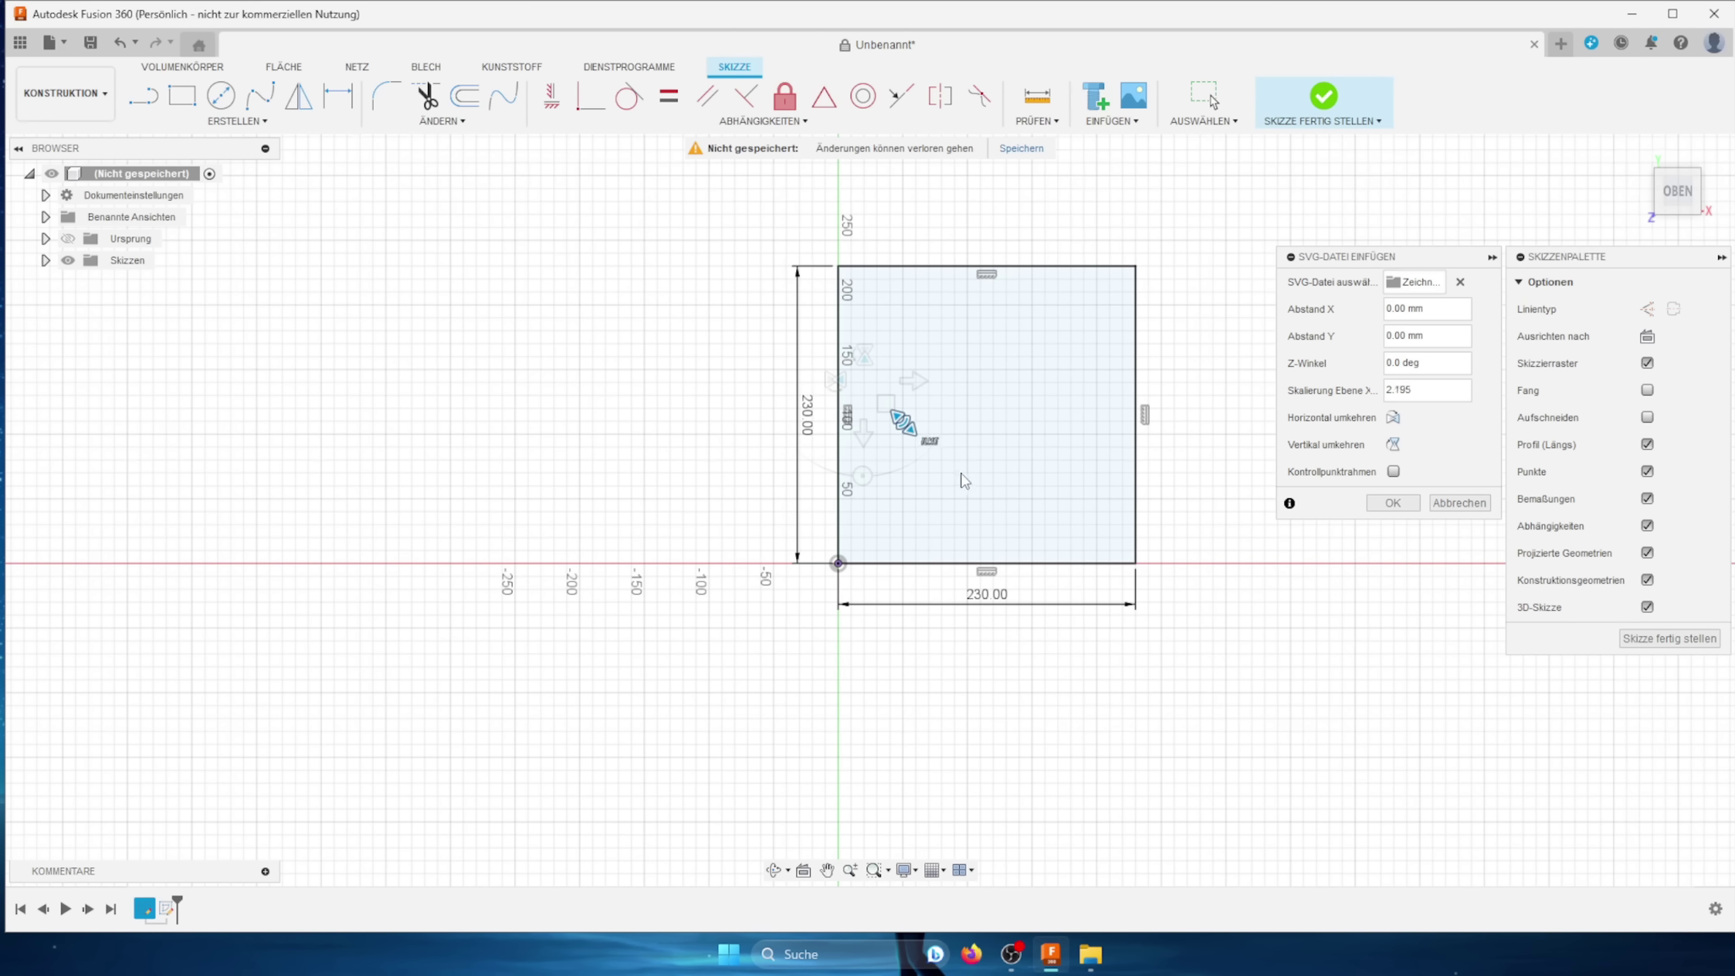
left_click_drag(964, 481, 1223, 694)
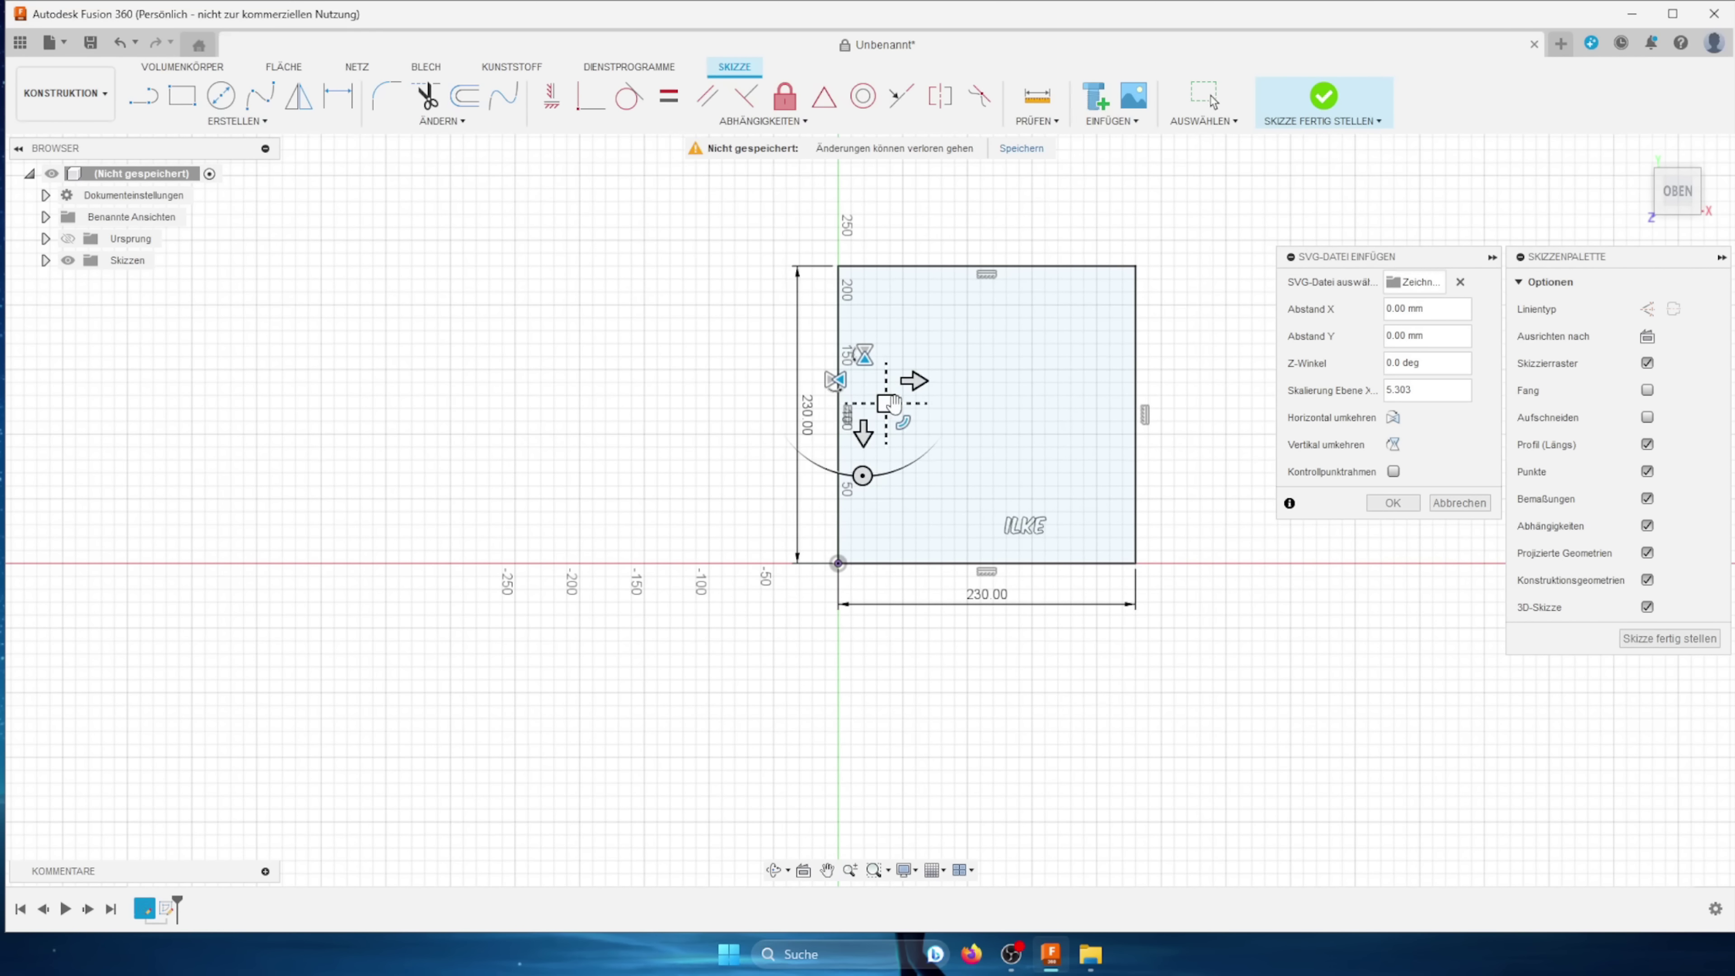
Step: Reposition the ILKE letters beside the sketch origin, overlapping the 230 mm square
scroll(960, 451, "down", 5)
mouse_move(950, 417)
left_mouse_down()
mouse_move(806, 317)
mouse_move(1320, 701)
left_mouse_up()
scroll(972, 507, "down", 3)
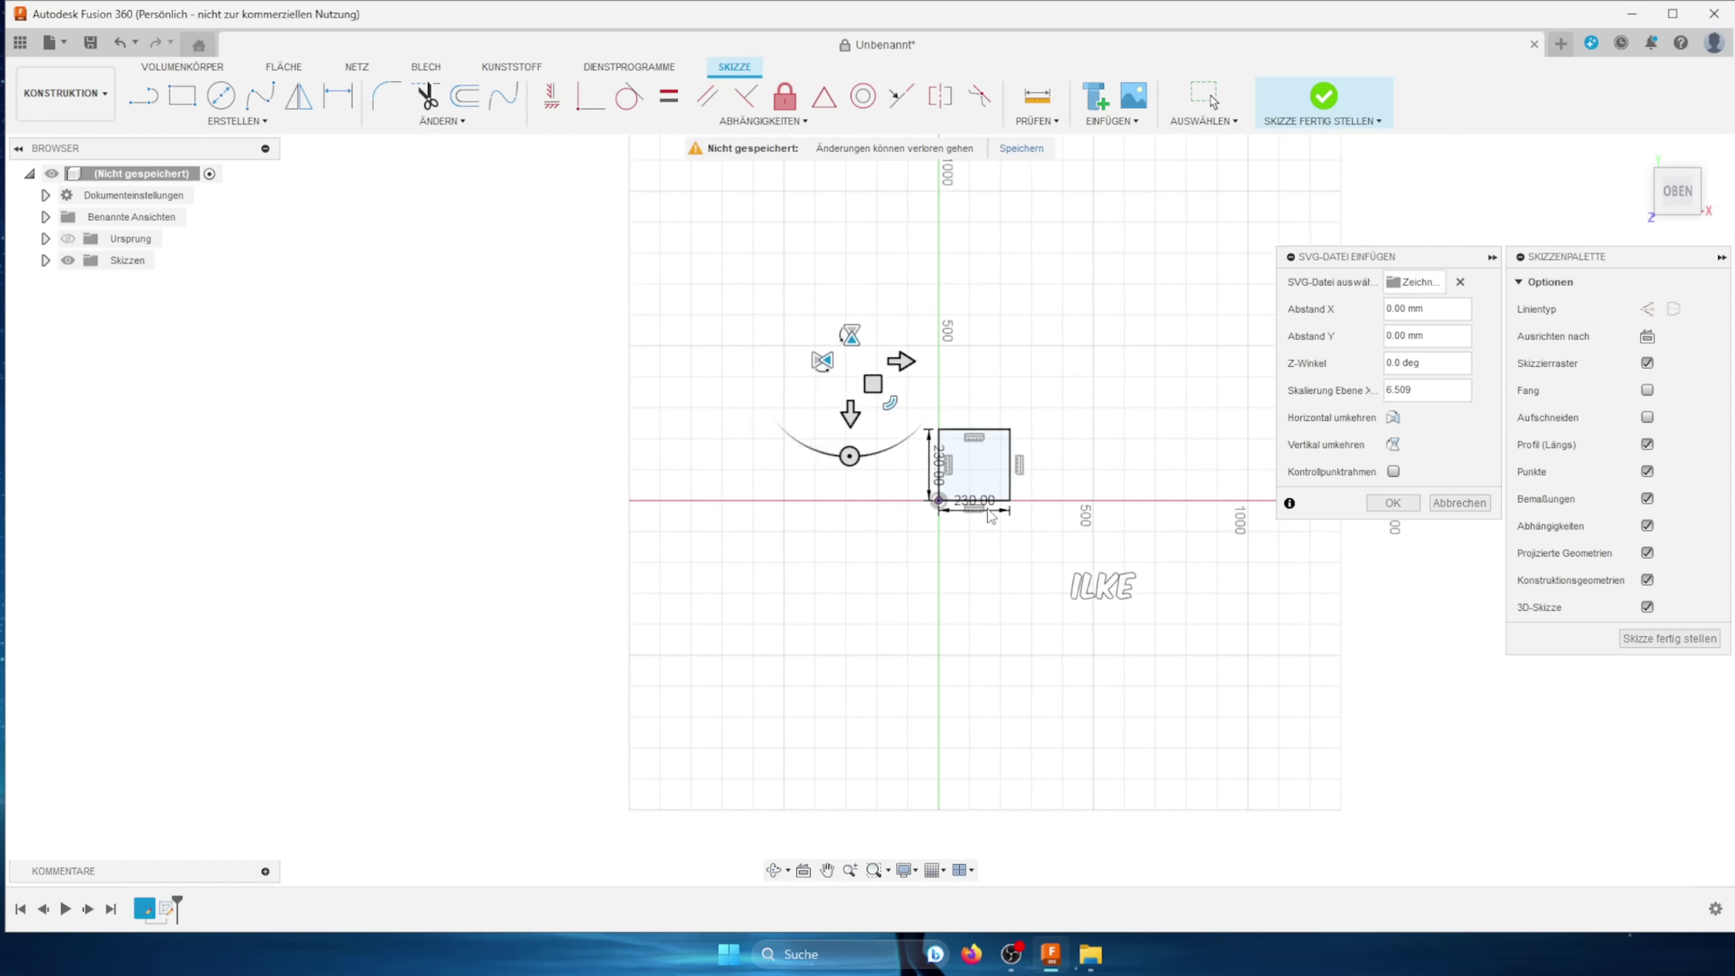
mouse_move(900, 411)
left_mouse_down()
mouse_move(734, 245)
mouse_move(840, 348)
left_mouse_up()
scroll(840, 348, "down", 1)
scroll(955, 463, "down", 1)
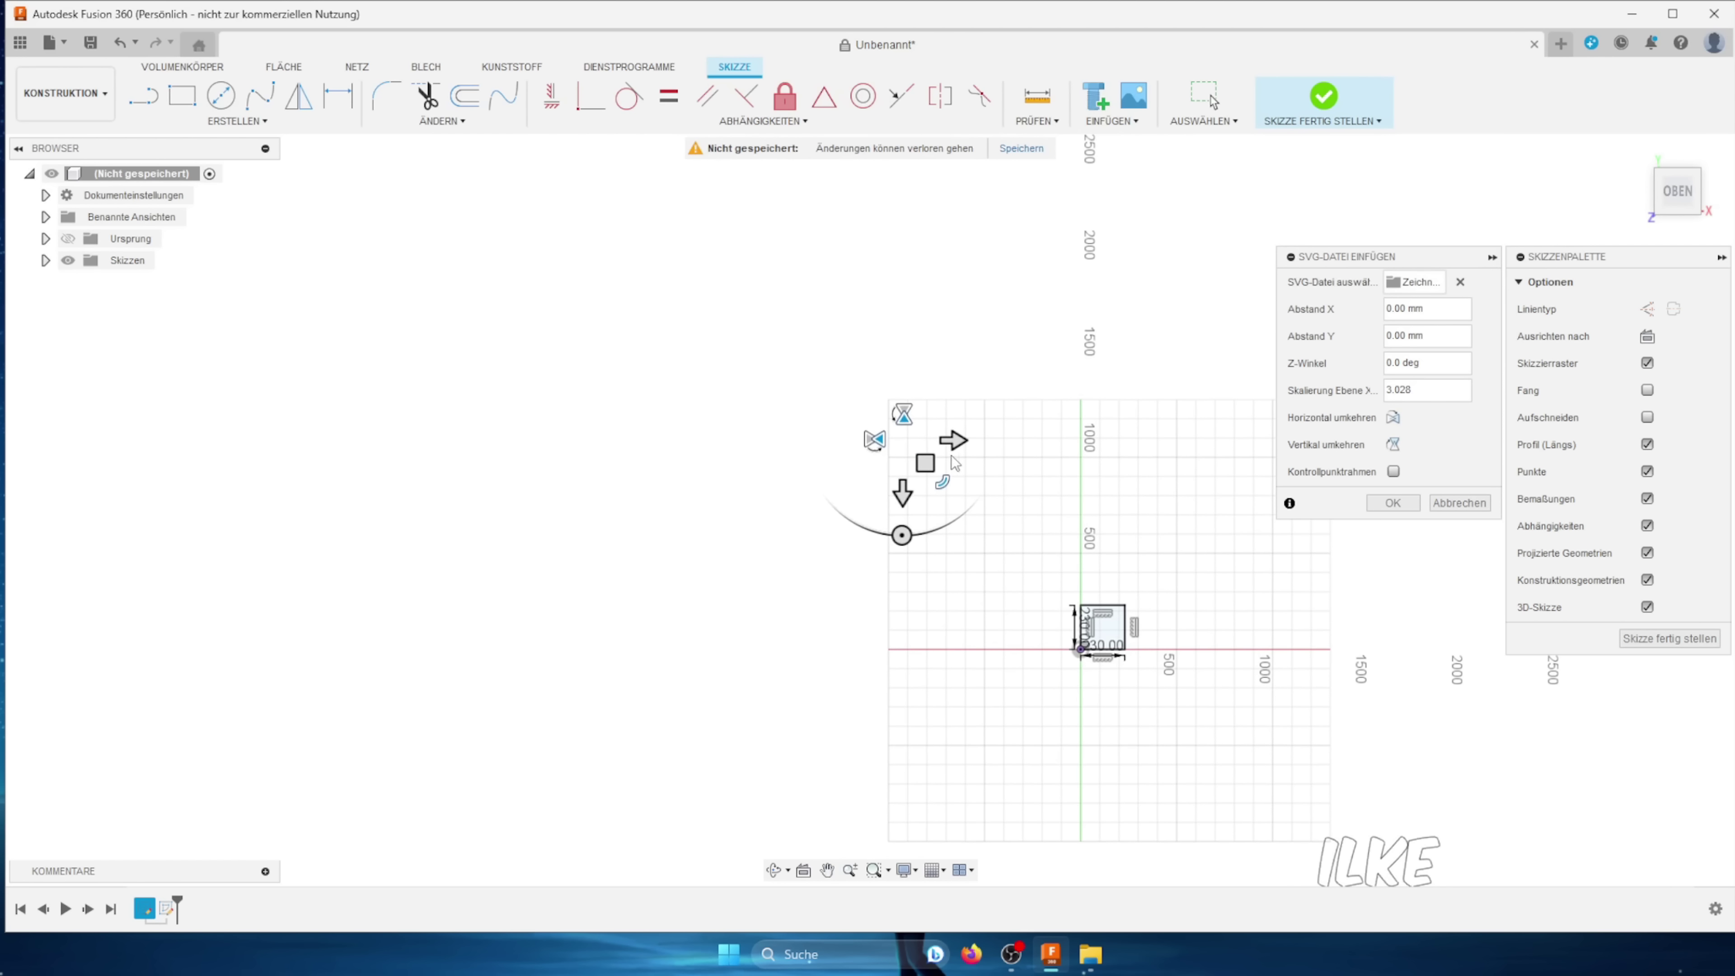
left_click_drag(925, 464, 646, 229)
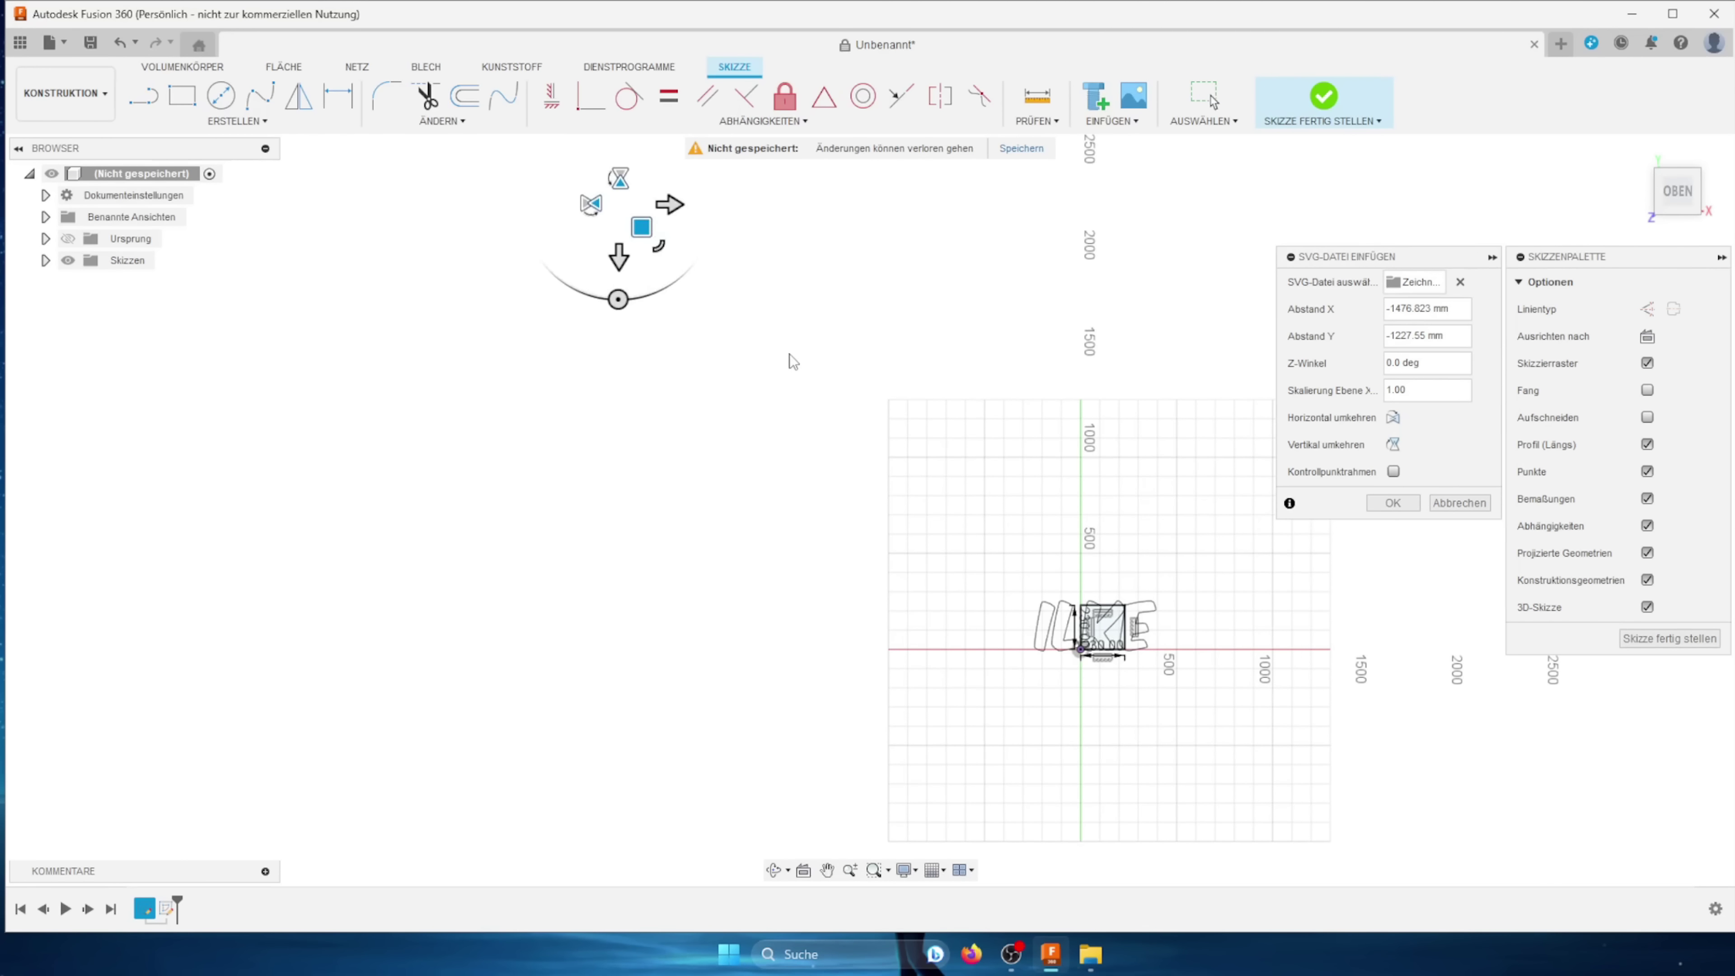
scroll(977, 533, "up", 3)
middle_click_drag(1137, 554, 939, 413)
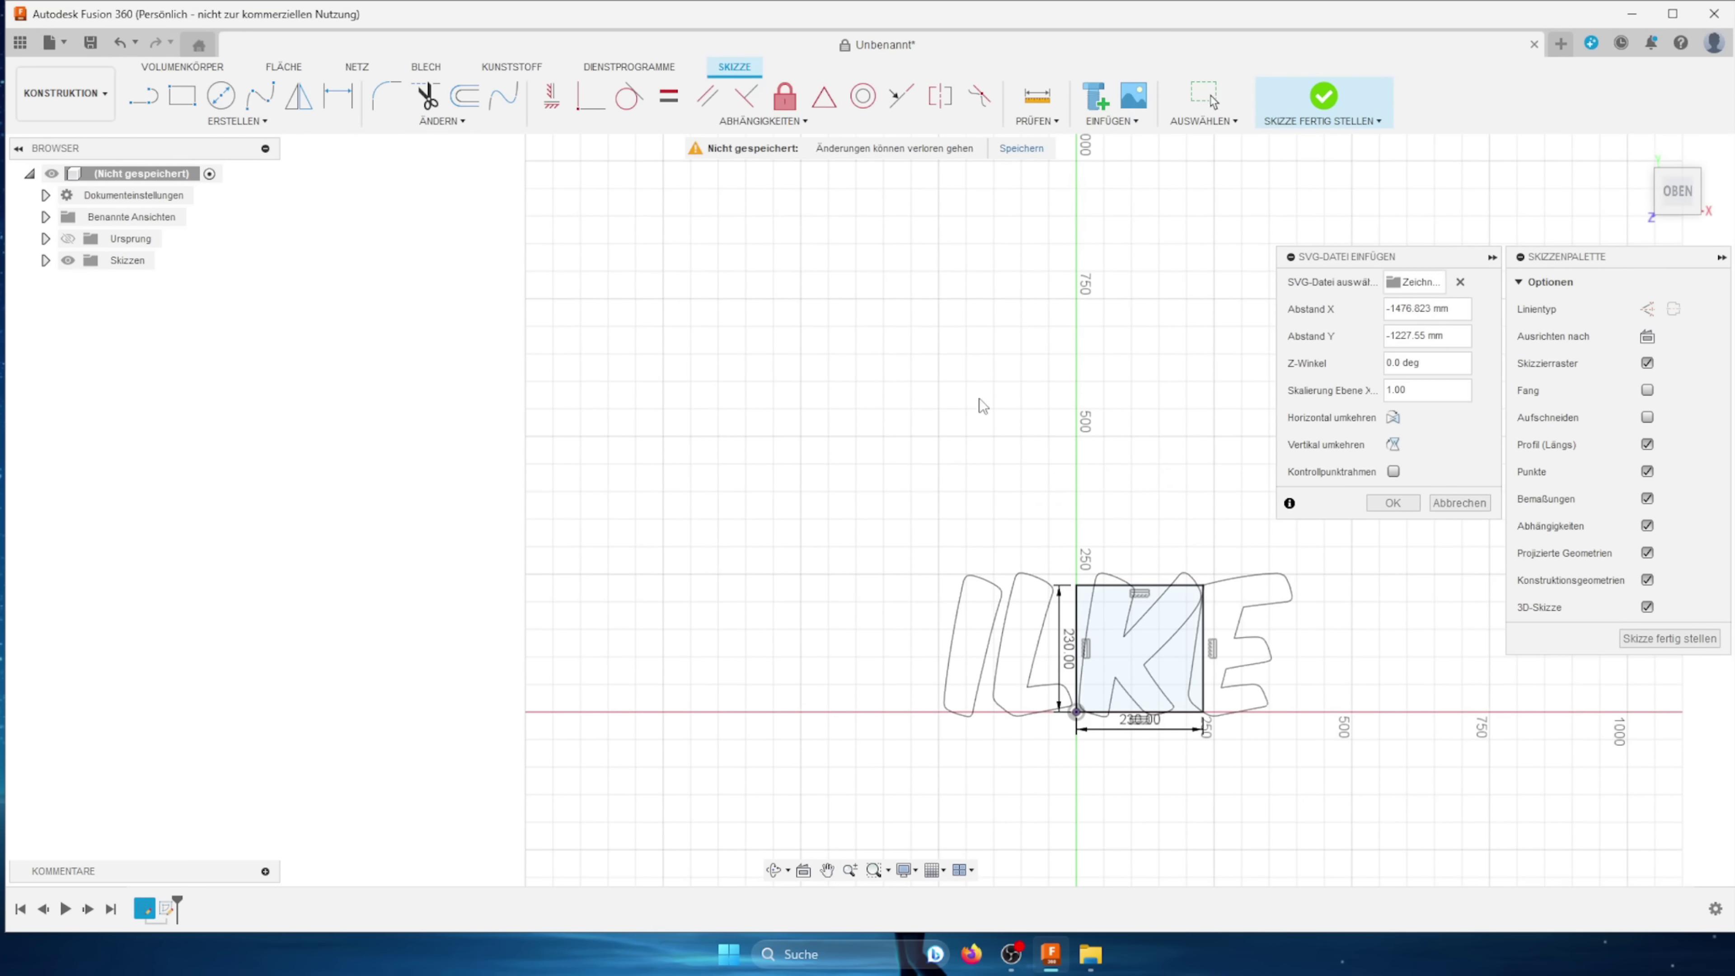
scroll(982, 406, "down", 2)
Step: Scale the ILKE letters to 0.95 and offset them 126.76 × 105.03 mm, K inside the square
left_click(1387, 389)
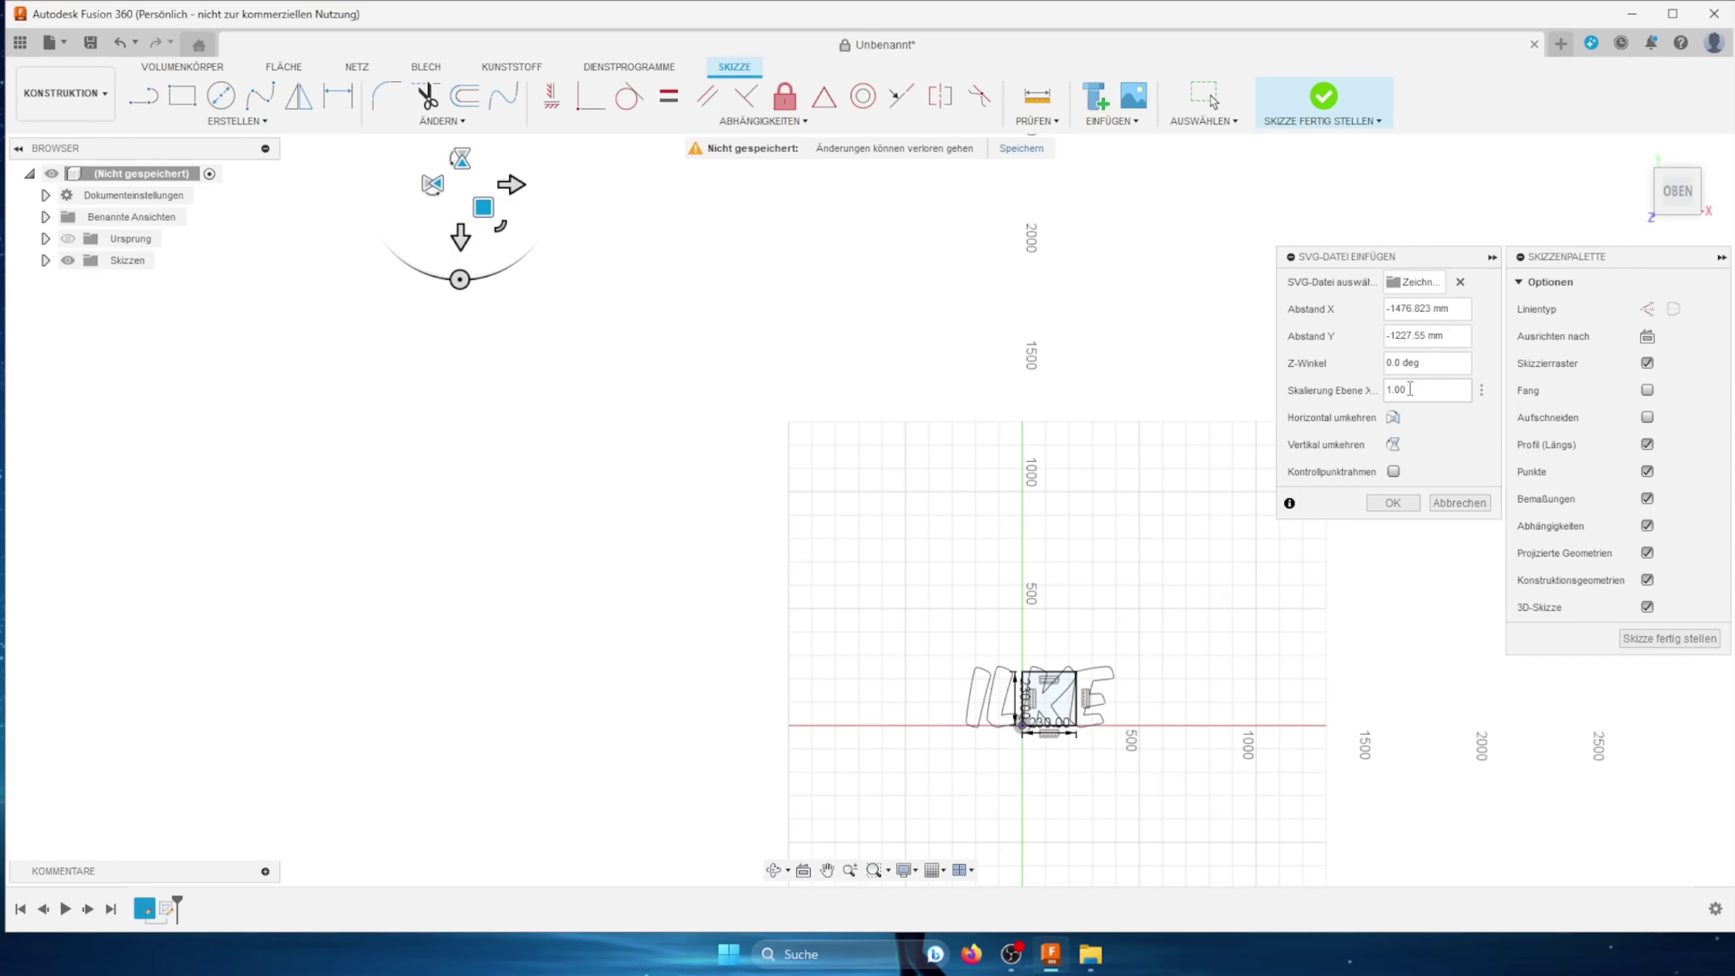
type("0,9")
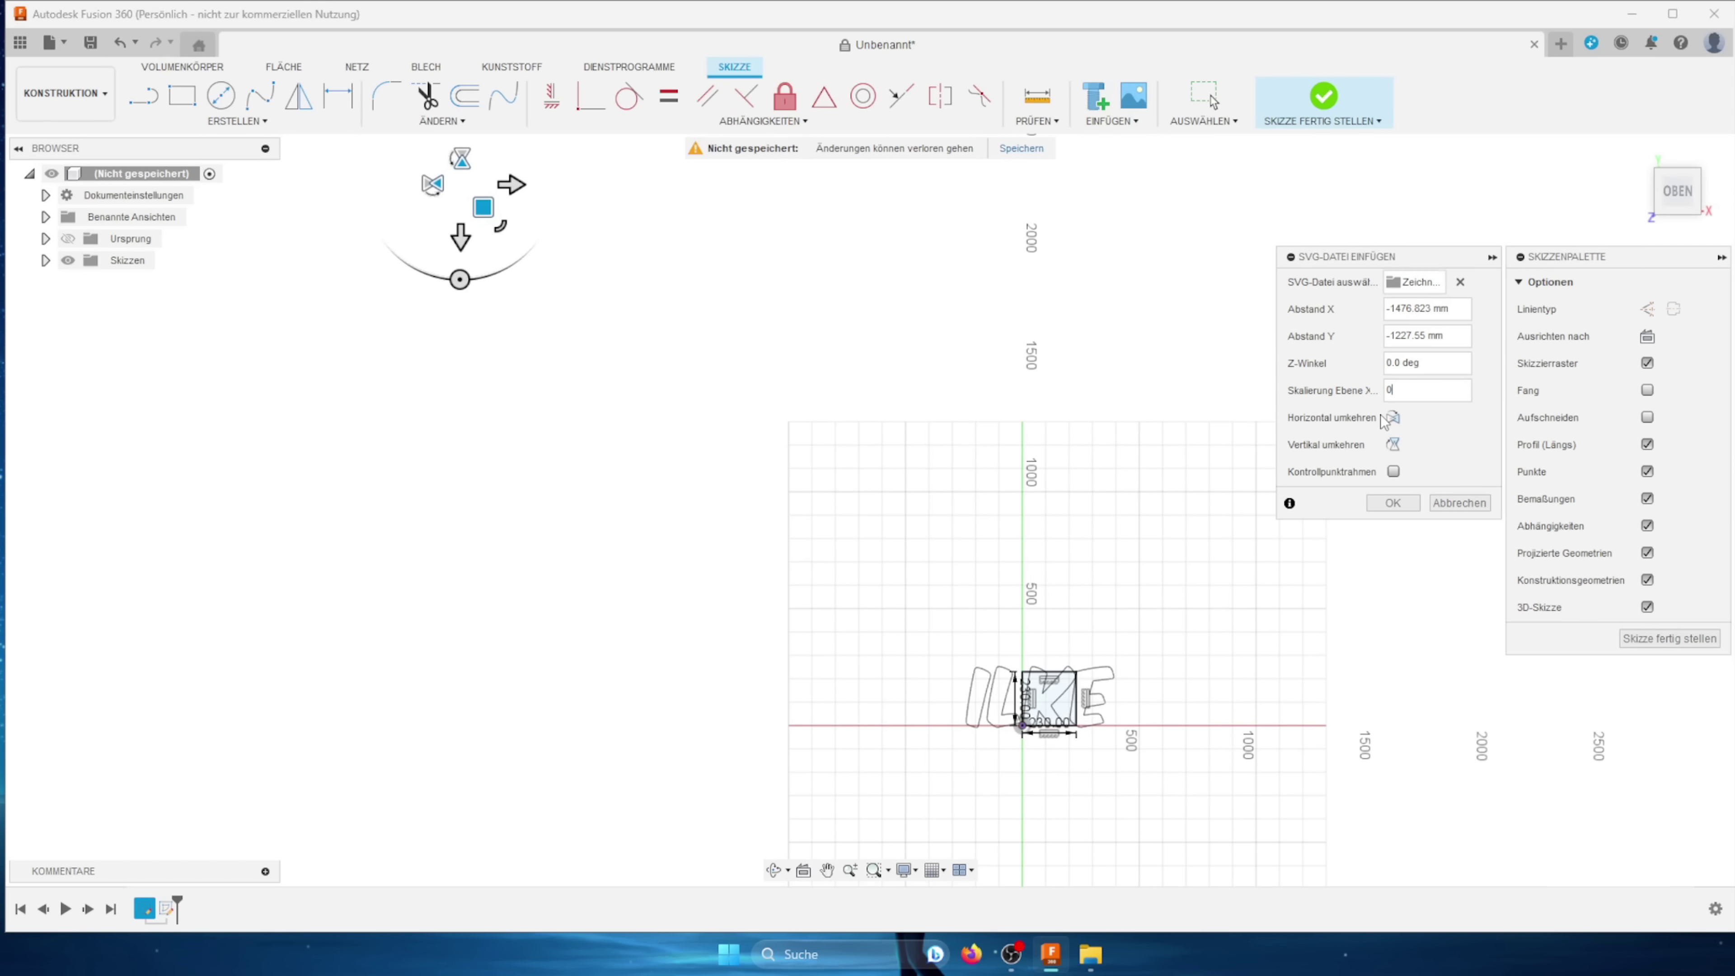
type("8")
scroll(1073, 676, "down", 2)
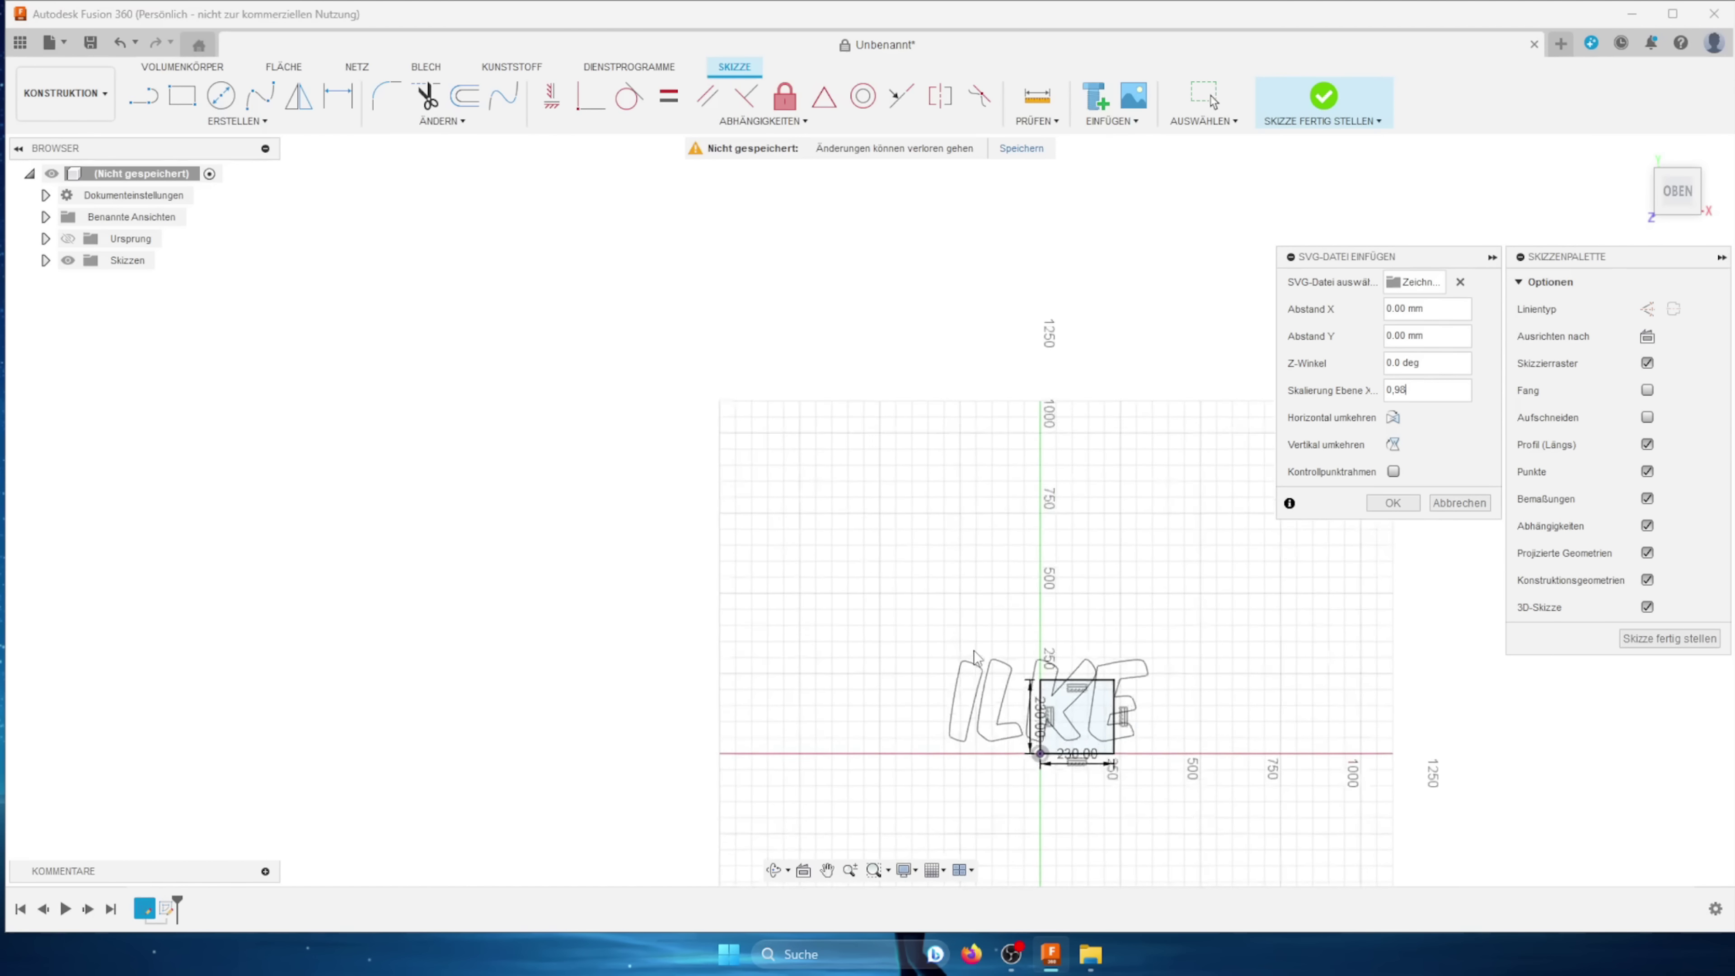
left_click_drag(565, 274, 574, 284)
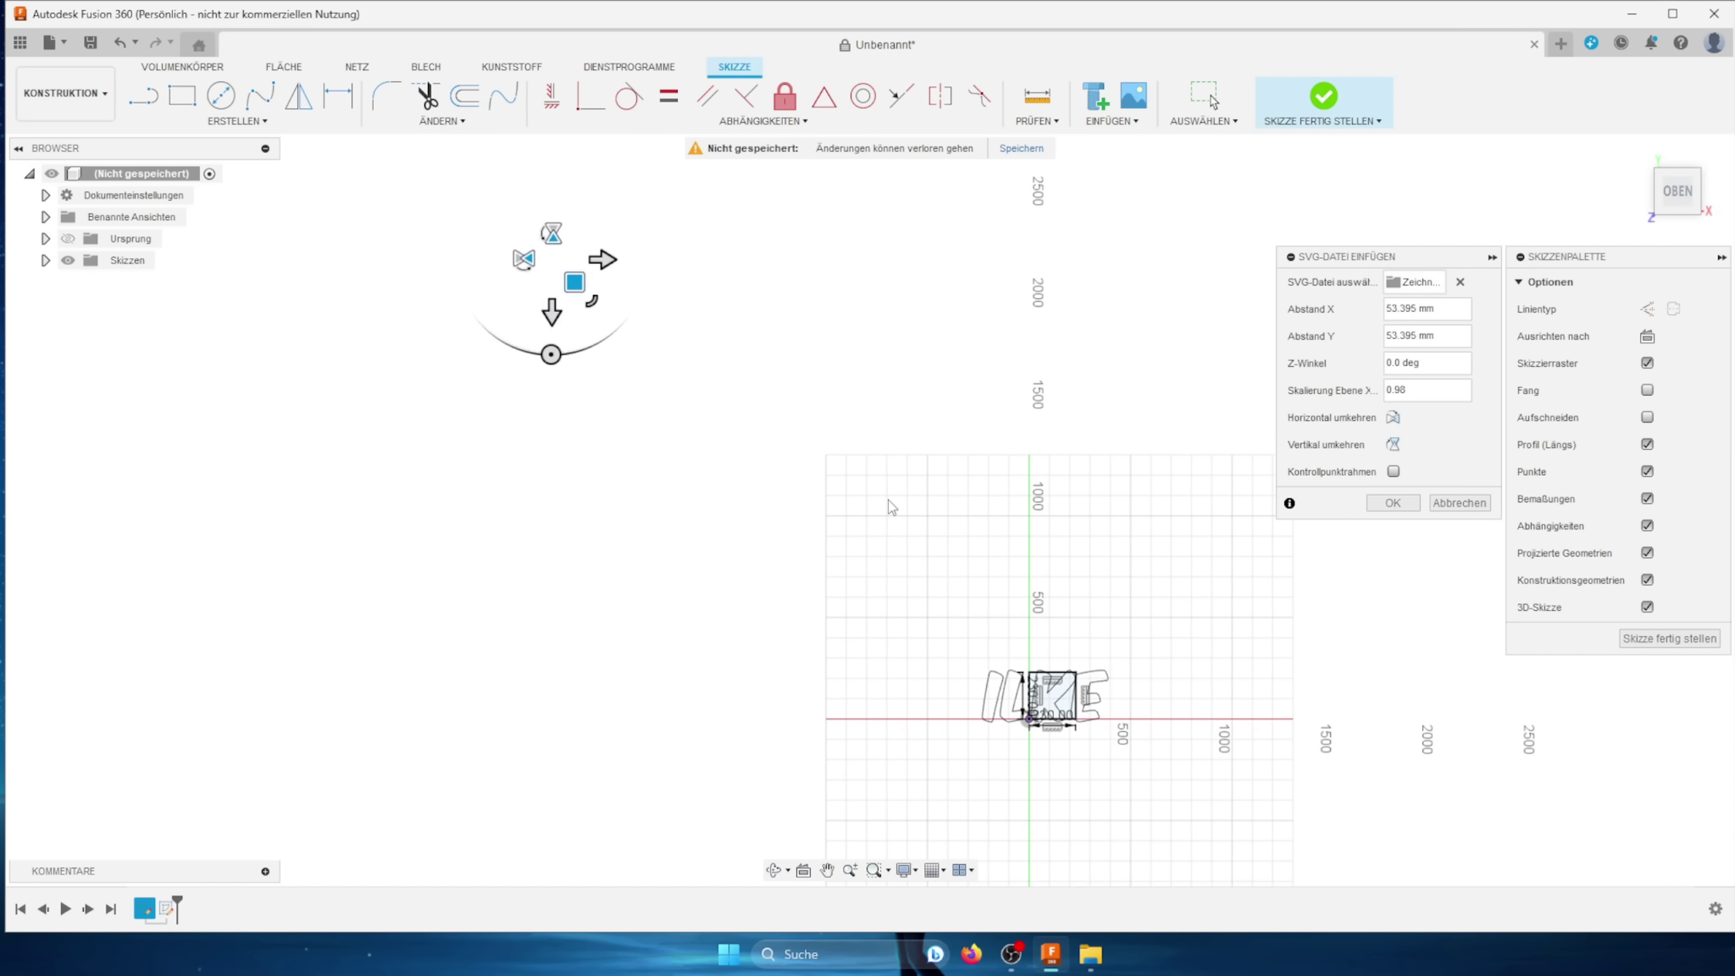
scroll(1073, 656, "up", 5)
left_click(1361, 399)
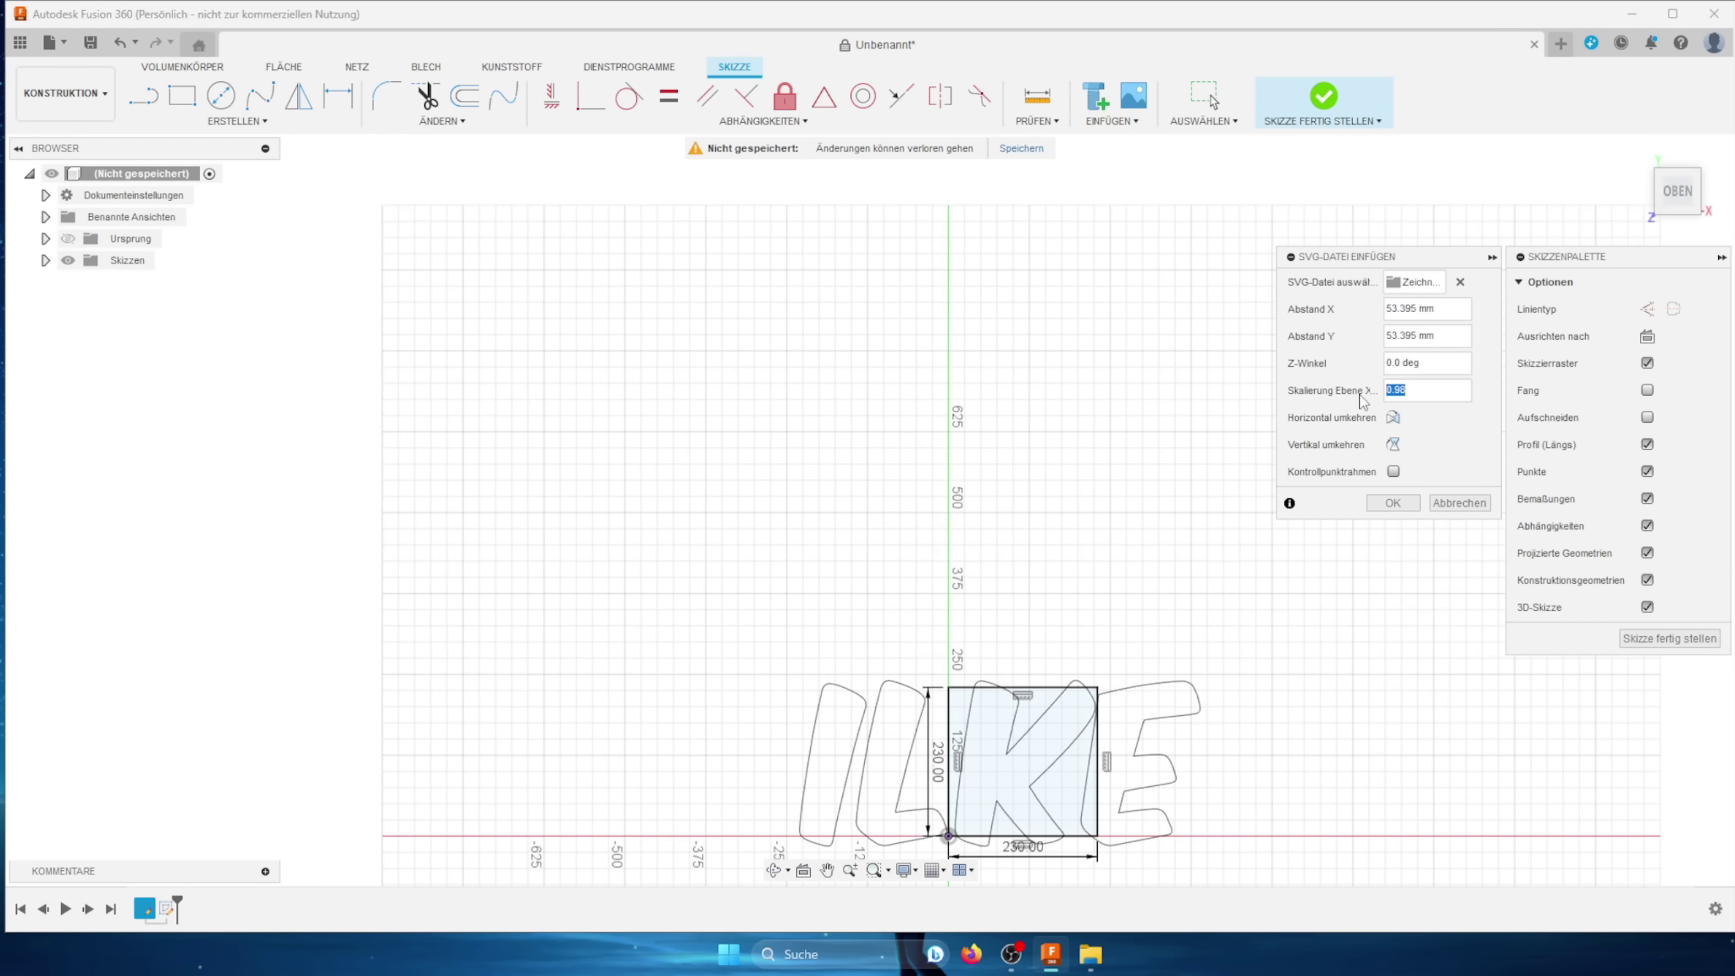
type("0,95")
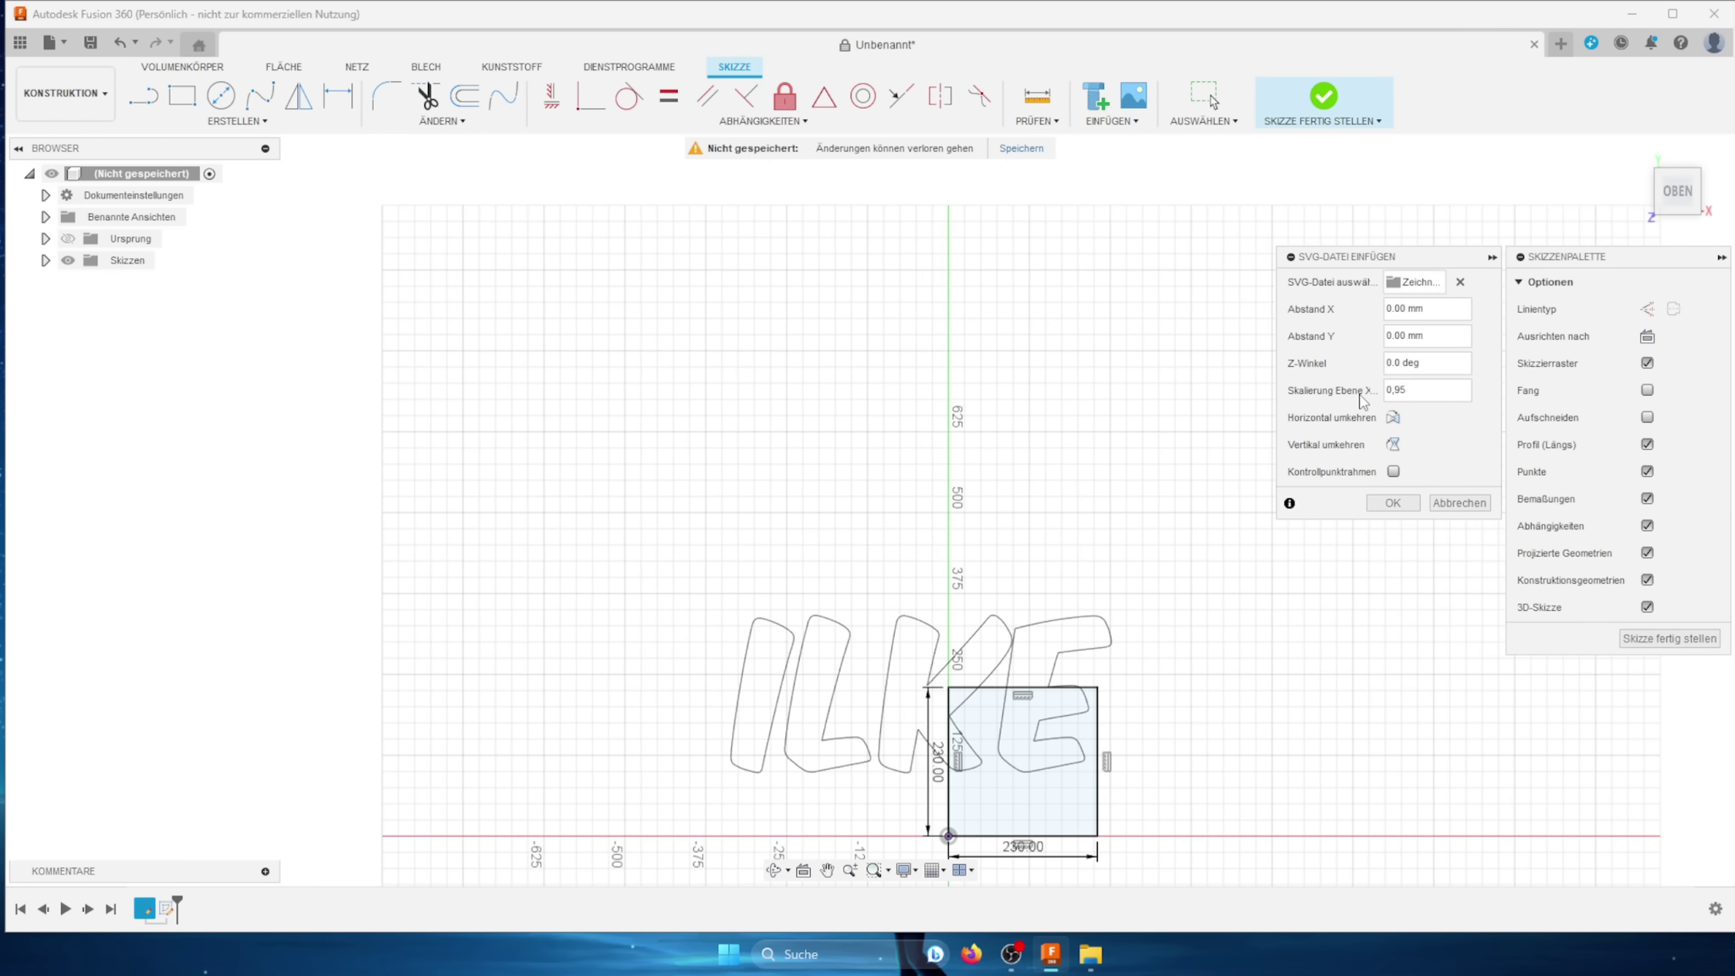
scroll(870, 358, "down", 3)
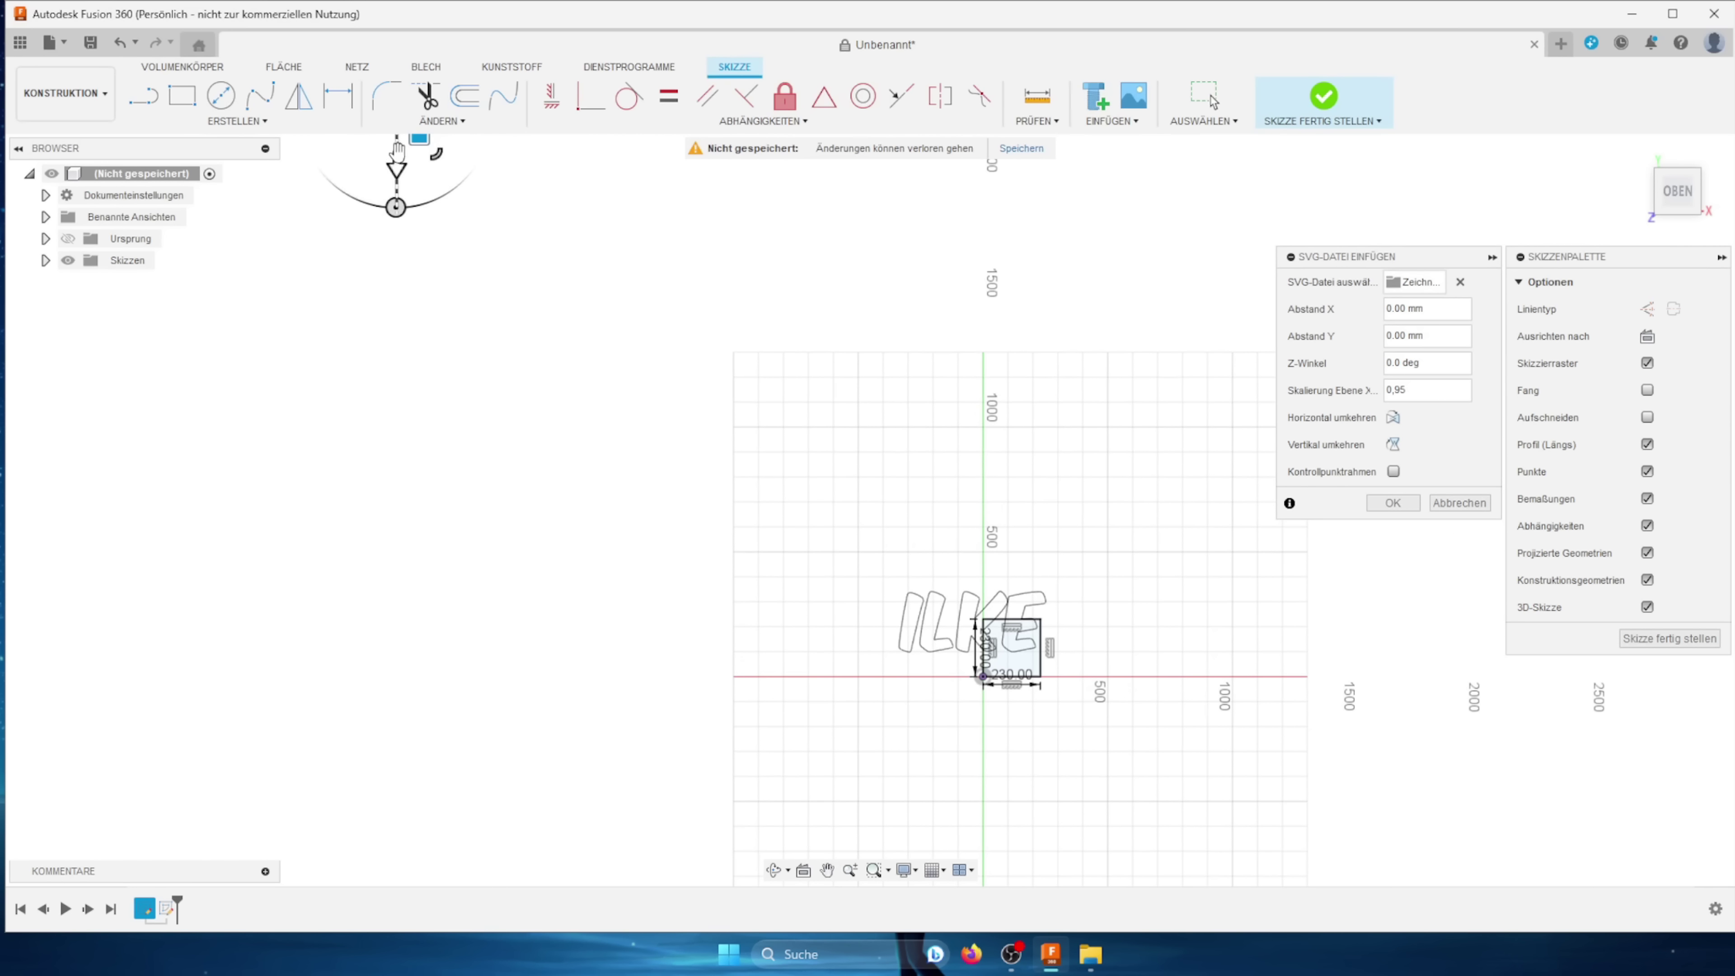
left_click_drag(407, 170, 449, 175)
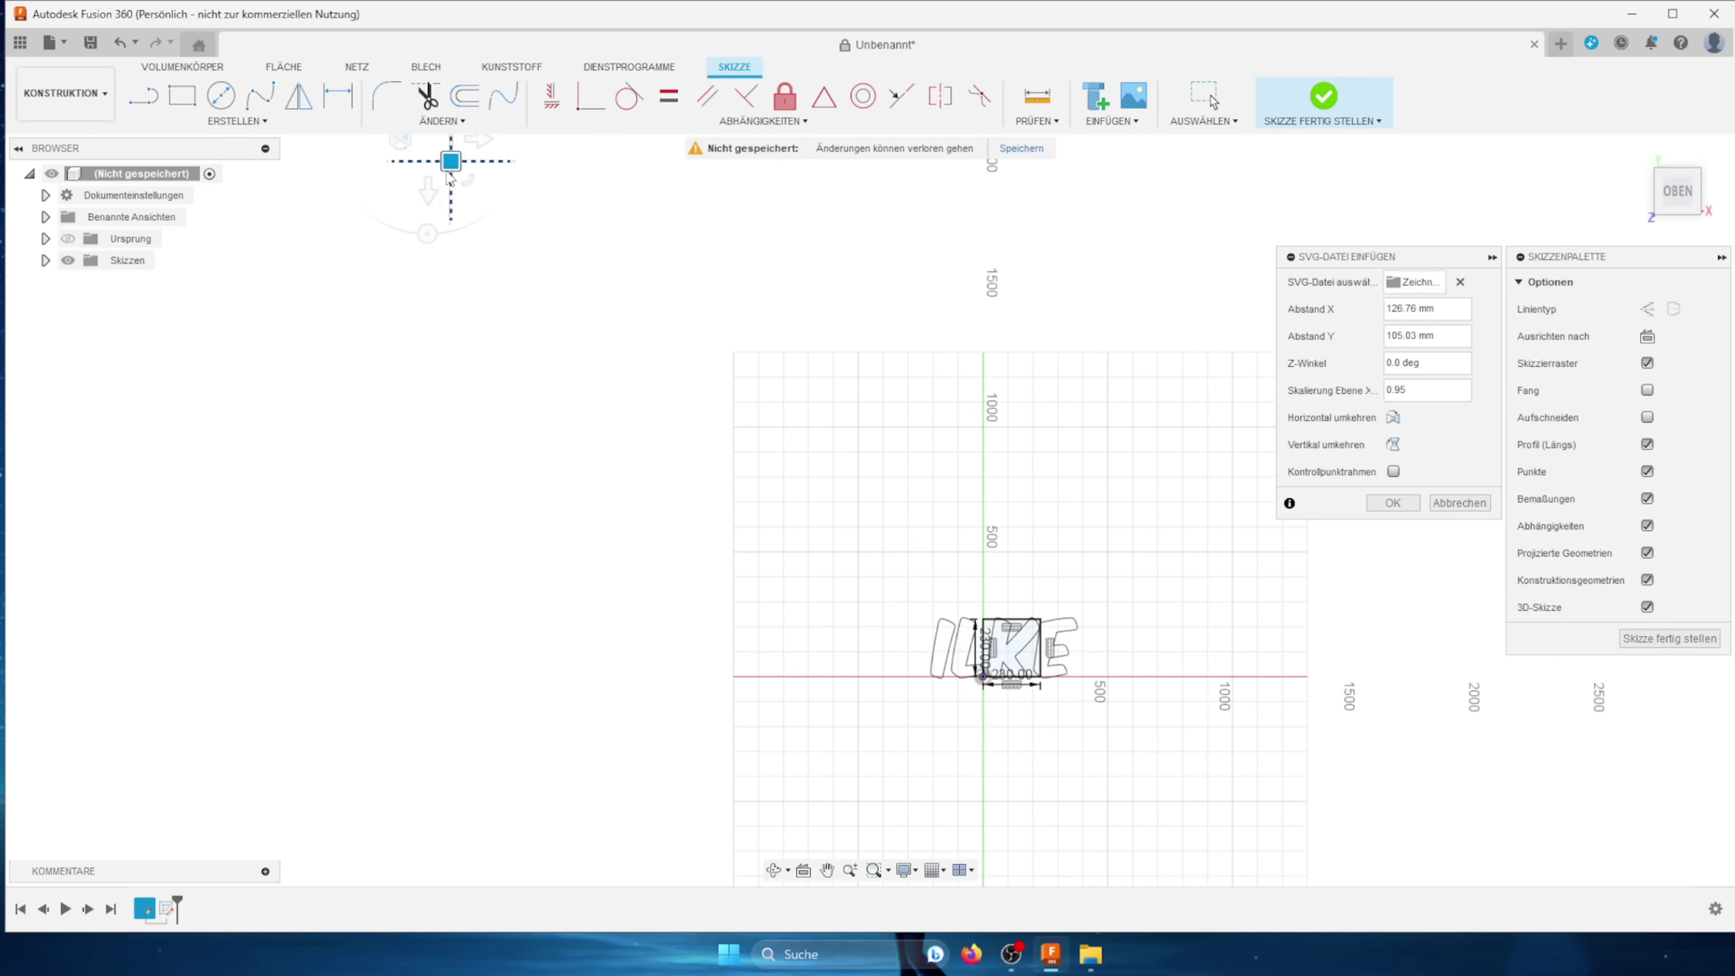
scroll(865, 580, "up", 5)
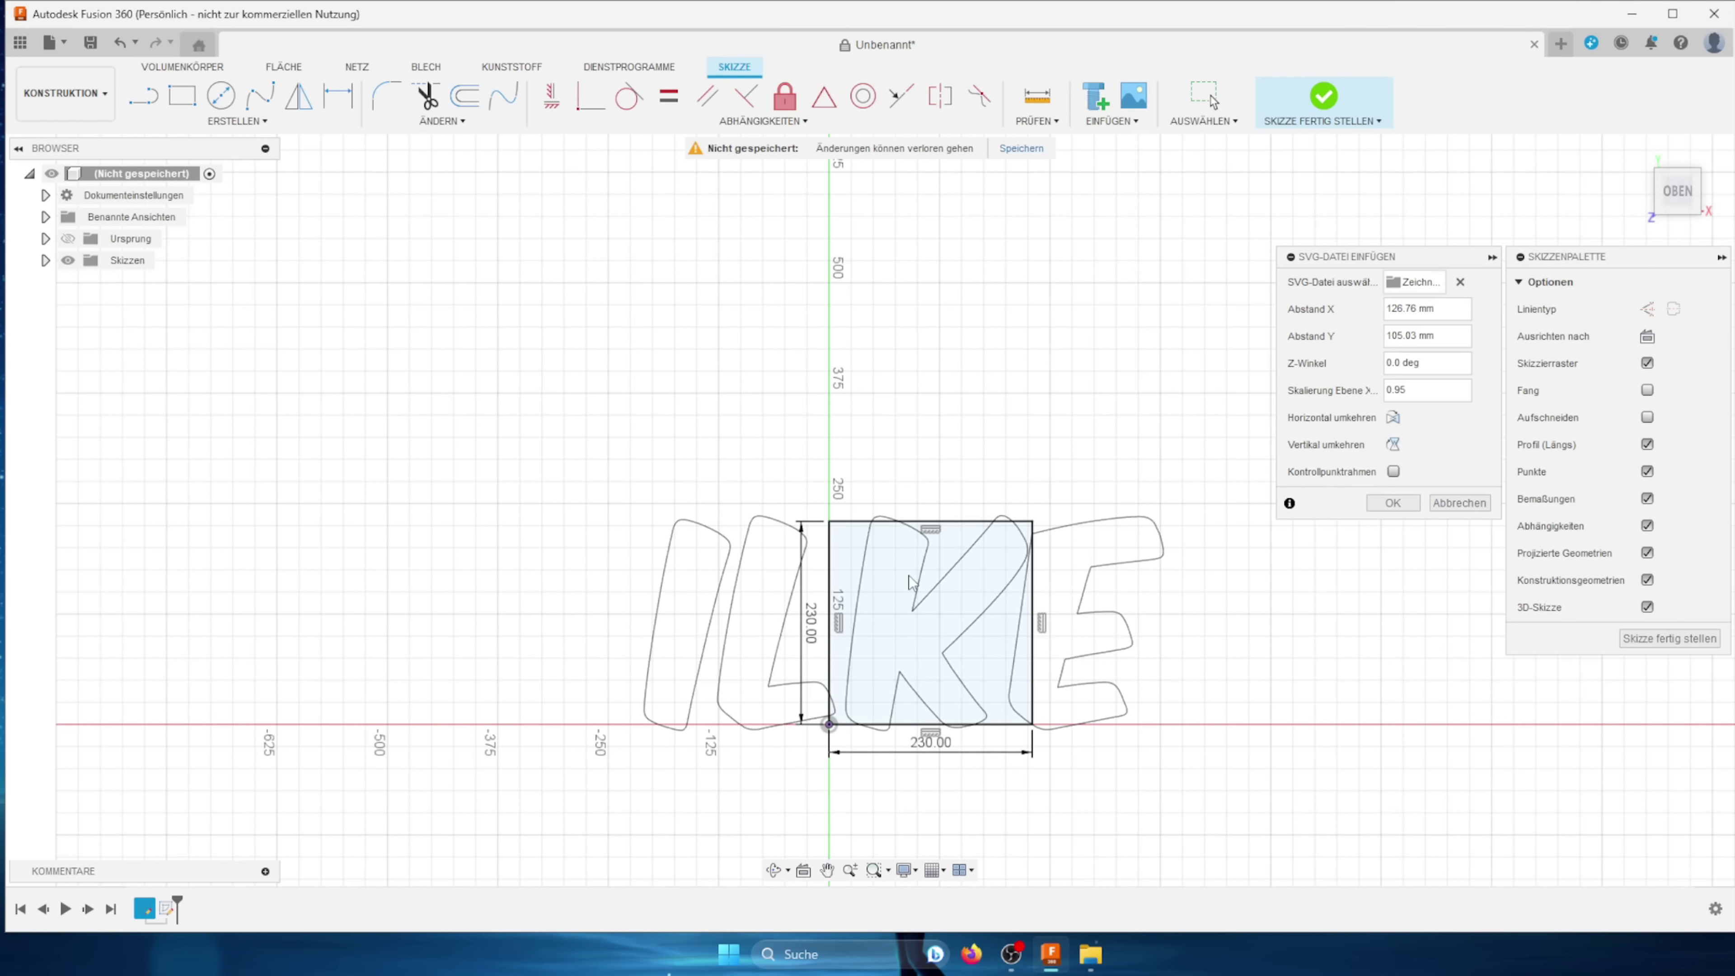
Step: Confirm inserting the ILKE letters into the sketch
left_click(1382, 509)
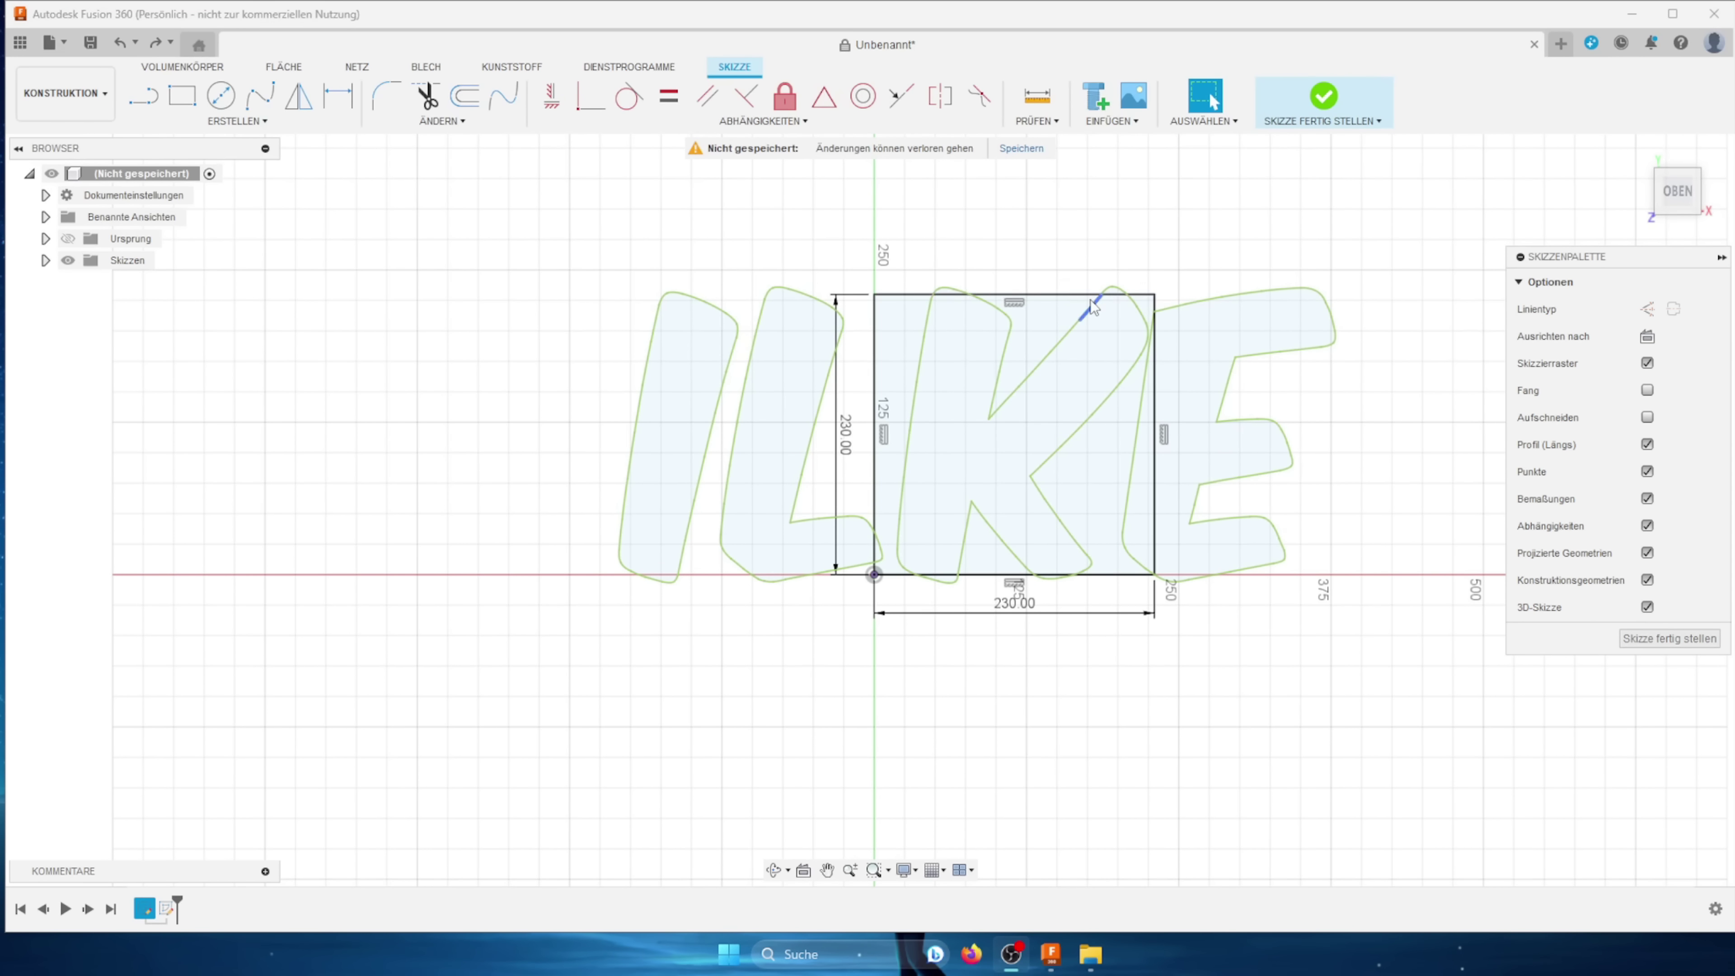
scroll(1052, 301, "up", 2)
scroll(1045, 297, "up", 3)
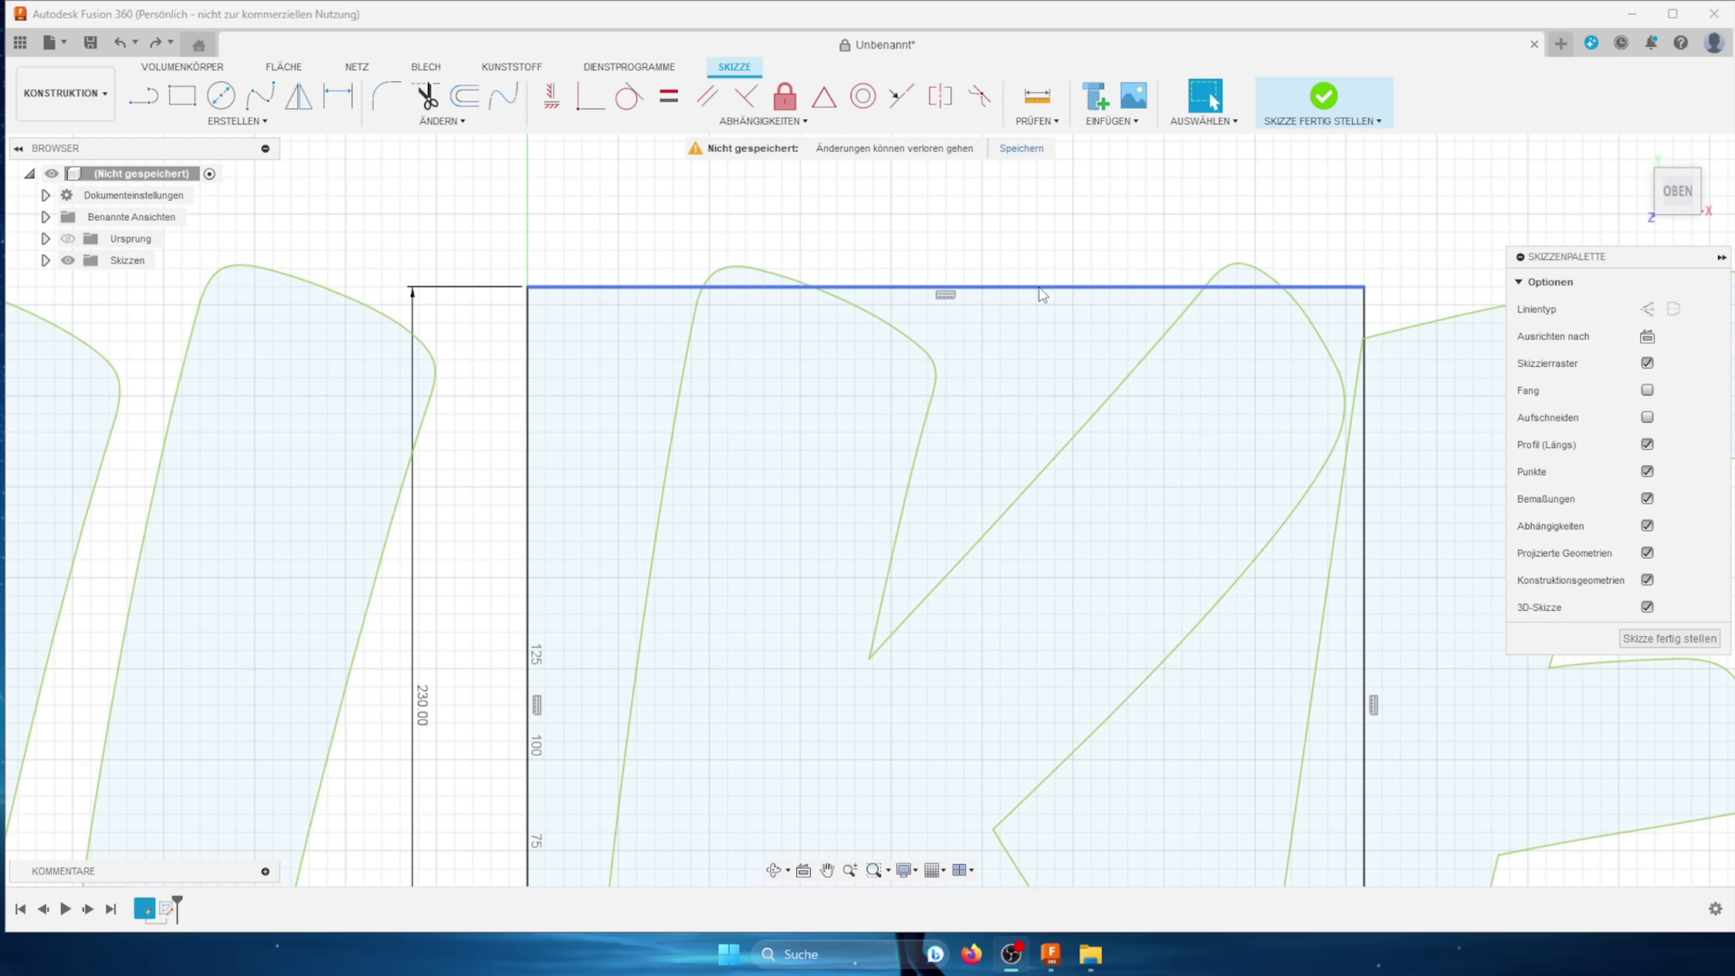
Step: Delete the 230 mm square along with its dimensions
left_click(1038, 288)
scroll(1039, 288, "down", 4)
scroll(1038, 288, "down", 1)
key("Delete")
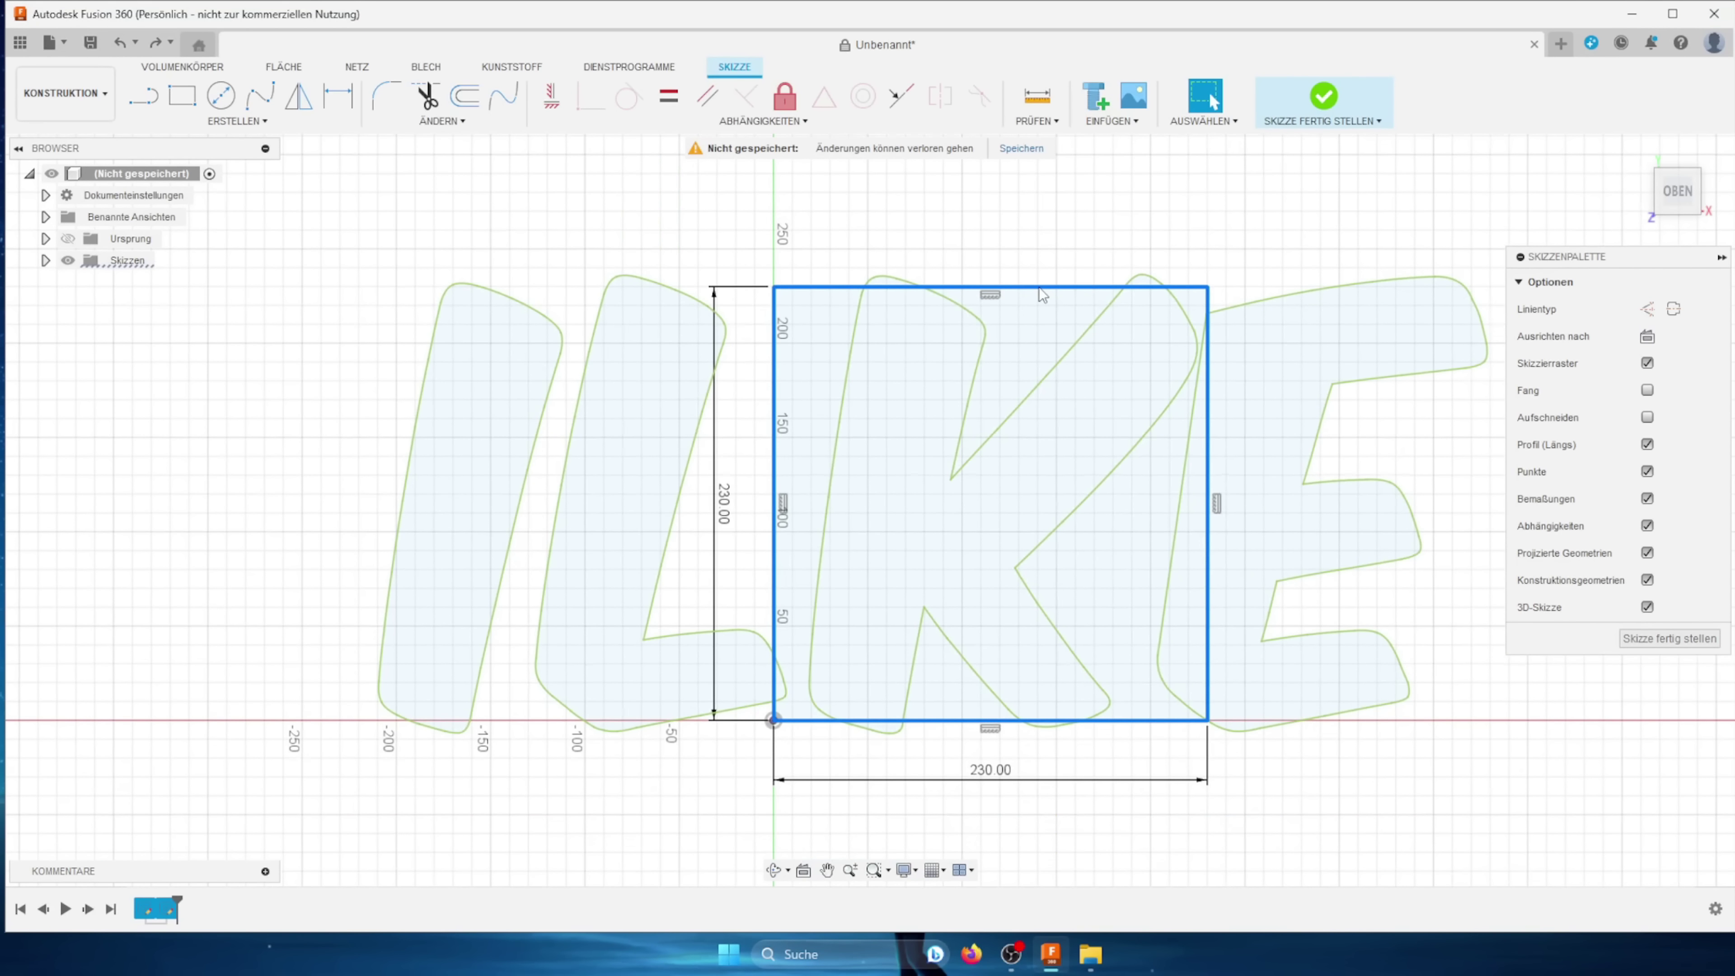
scroll(1048, 304, "down", 1)
scroll(1055, 325, "down", 1)
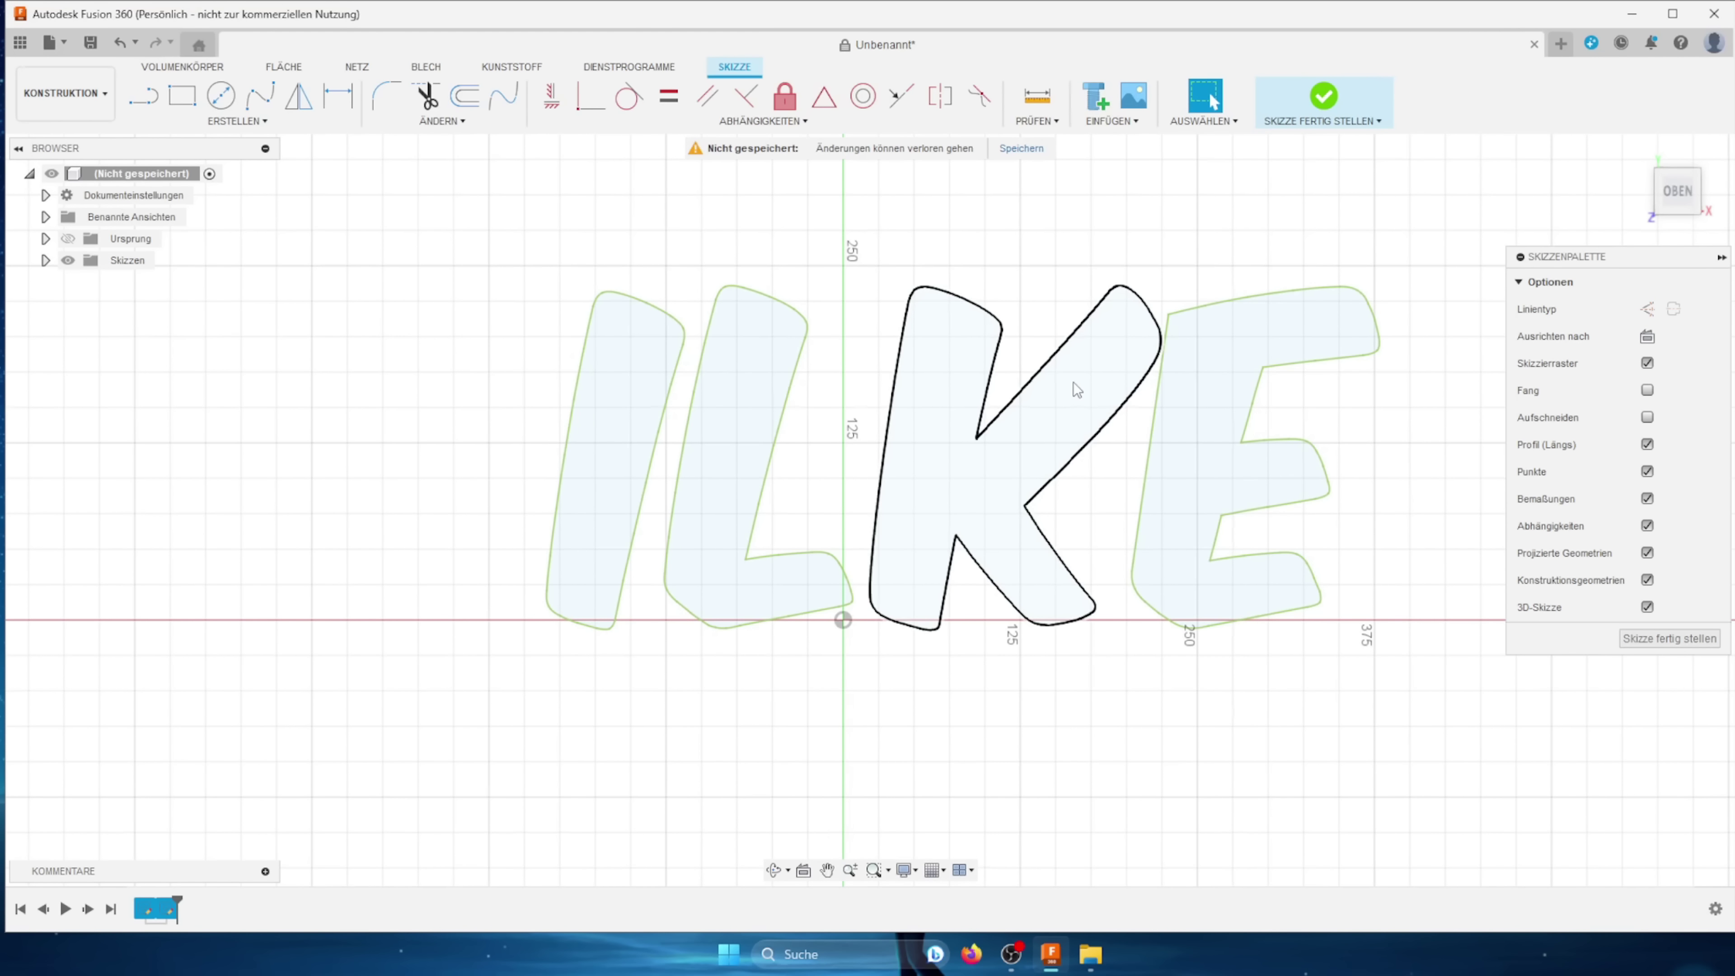
Step: Window-select all four ILKE outlines and apply the Fix constraint to them
scroll(1312, 364, "down", 2)
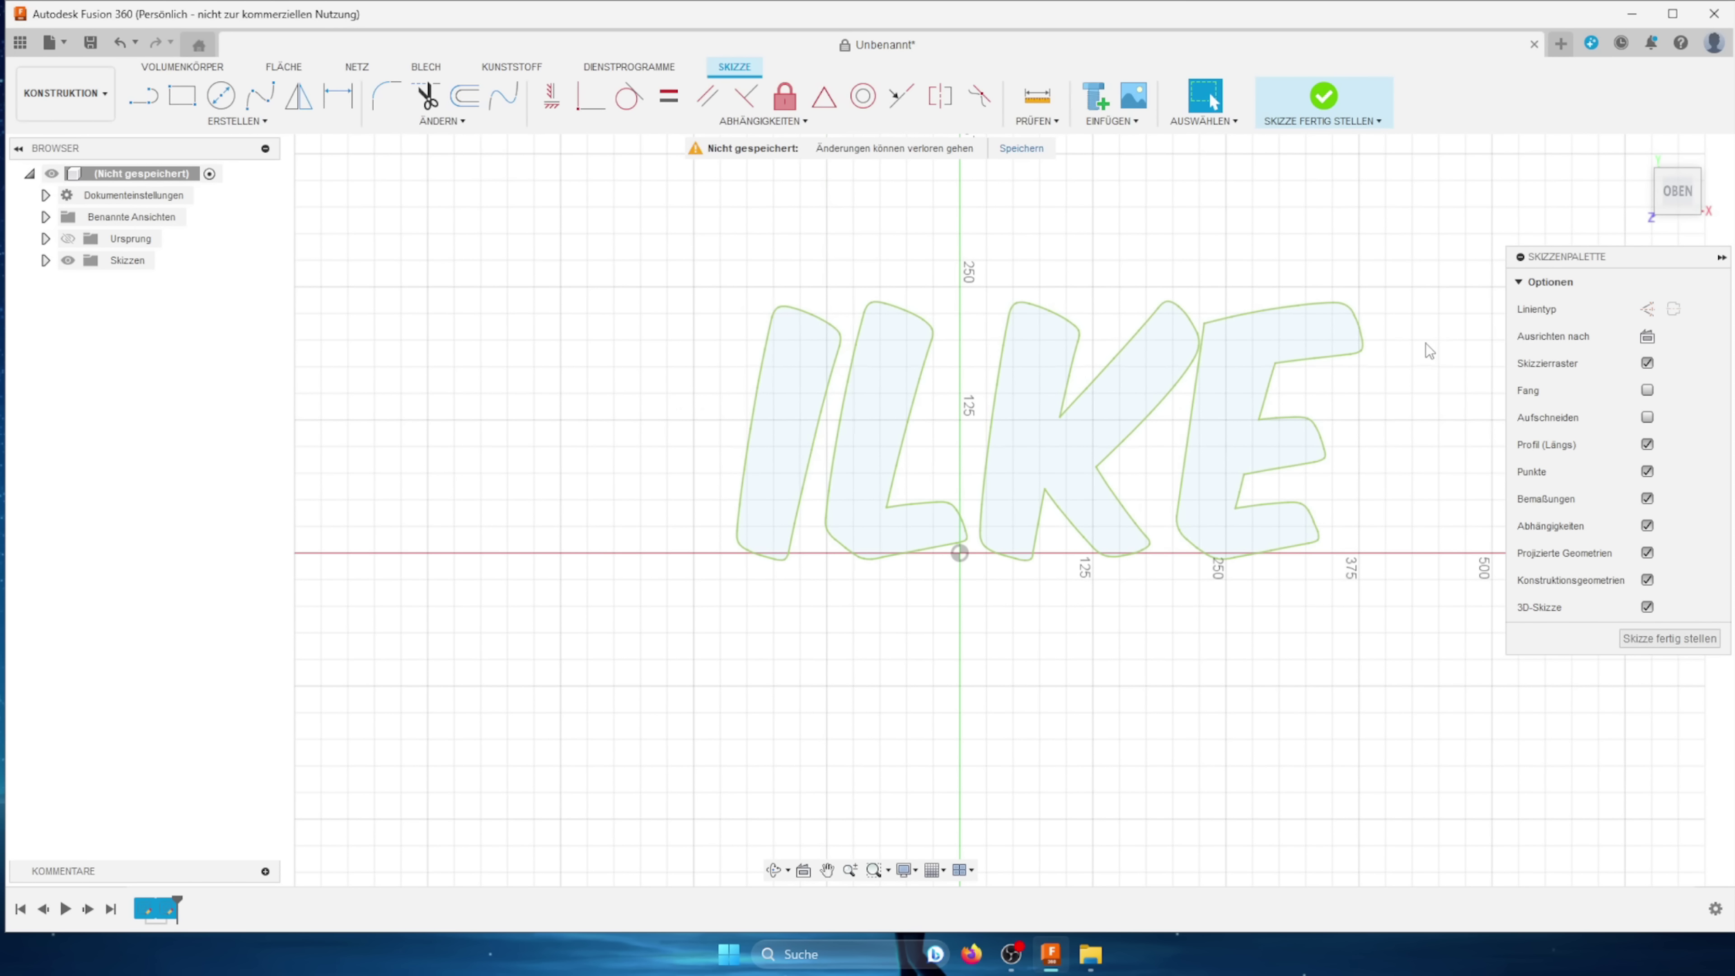
middle_click_drag(1313, 365, 1203, 368)
left_click_drag(512, 242, 1375, 609)
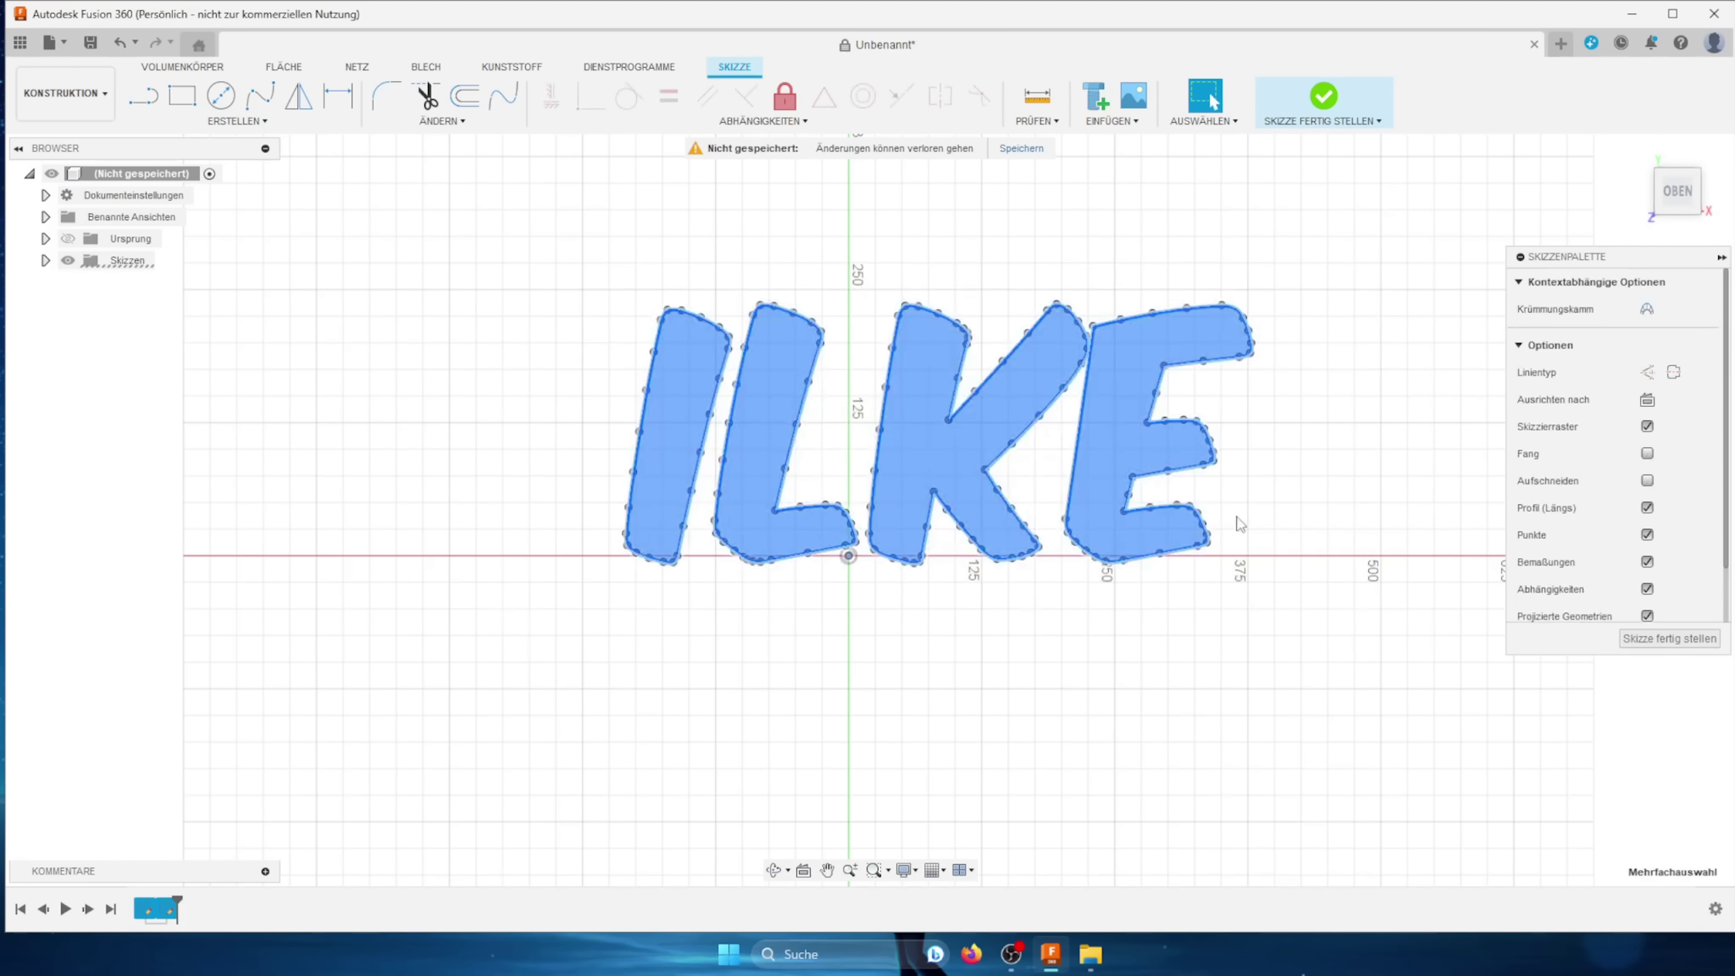
left_click(763, 122)
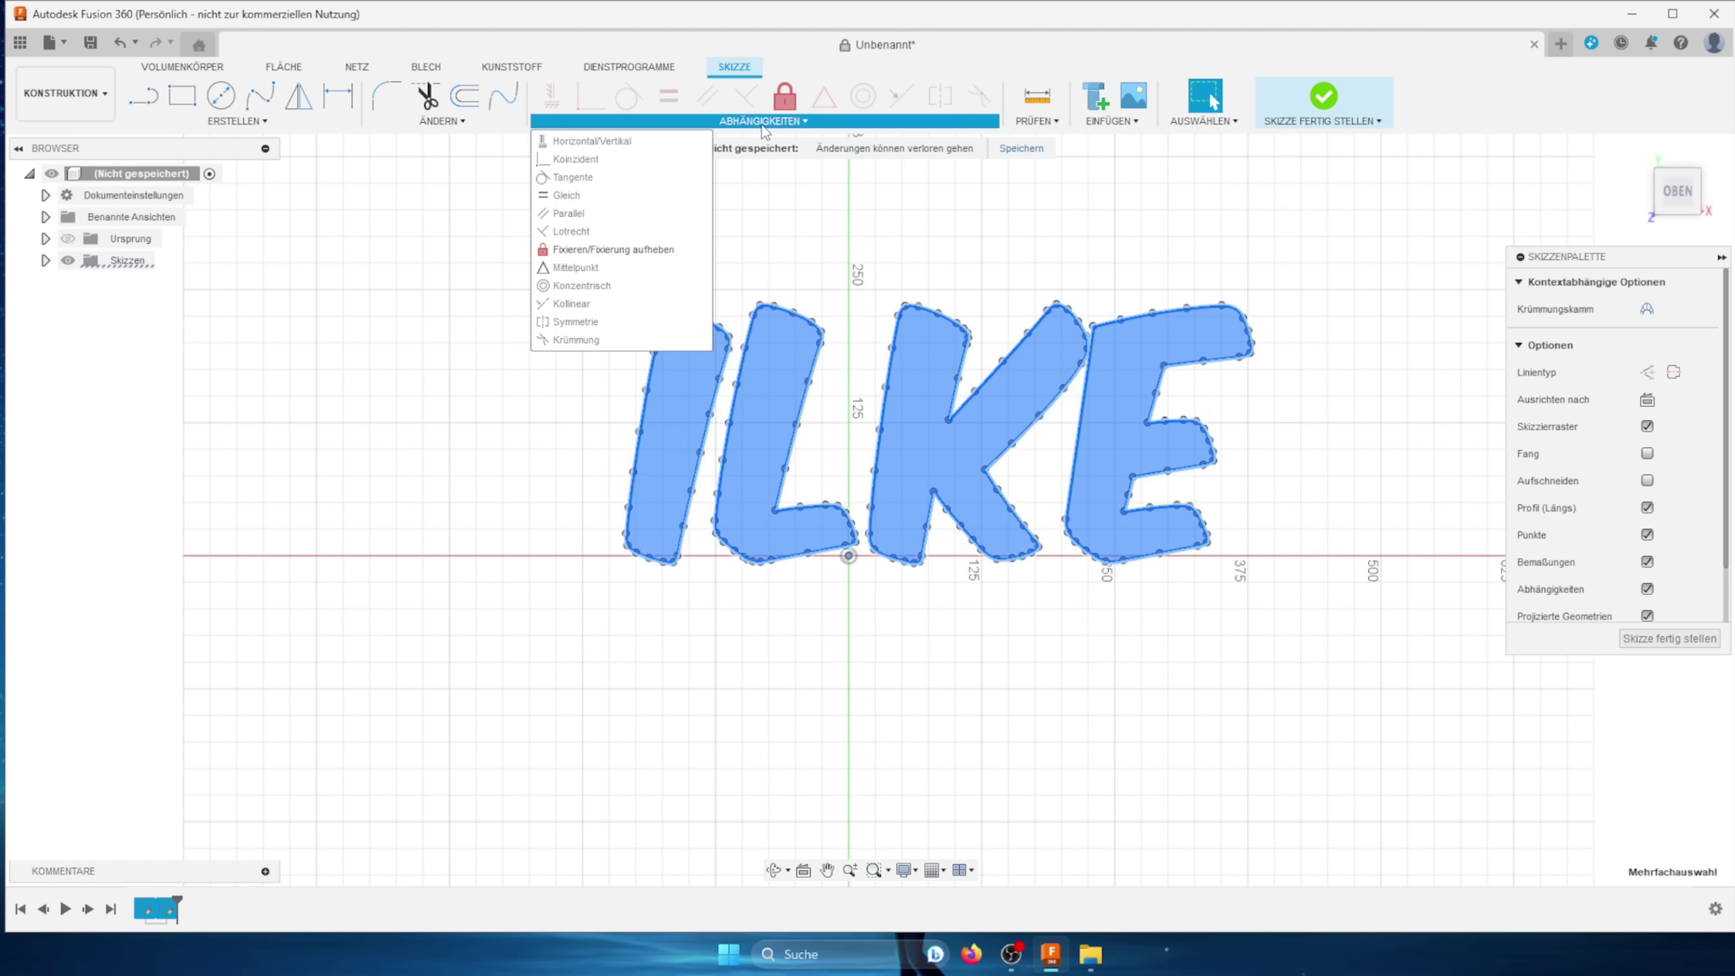
left_click(652, 257)
middle_click_drag(941, 283, 1080, 276)
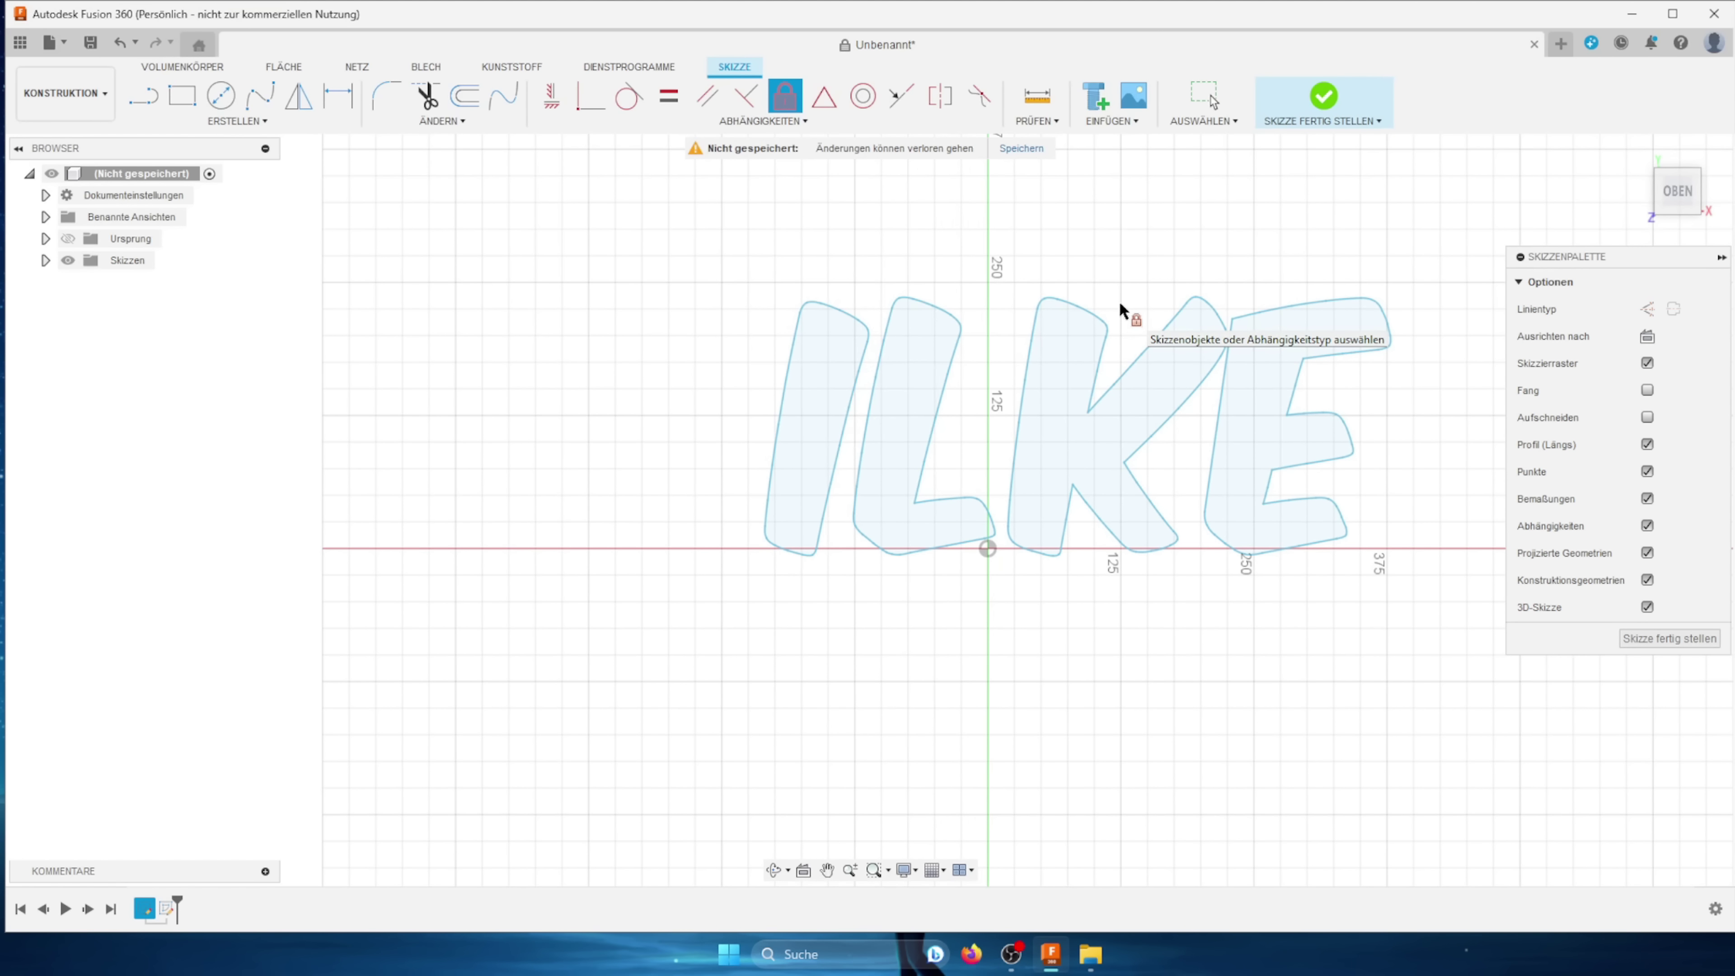
Step: Exit the Fix constraint and pan the view to bring the letter I into focus
key("Escape")
middle_click_drag(1120, 304, 1058, 283)
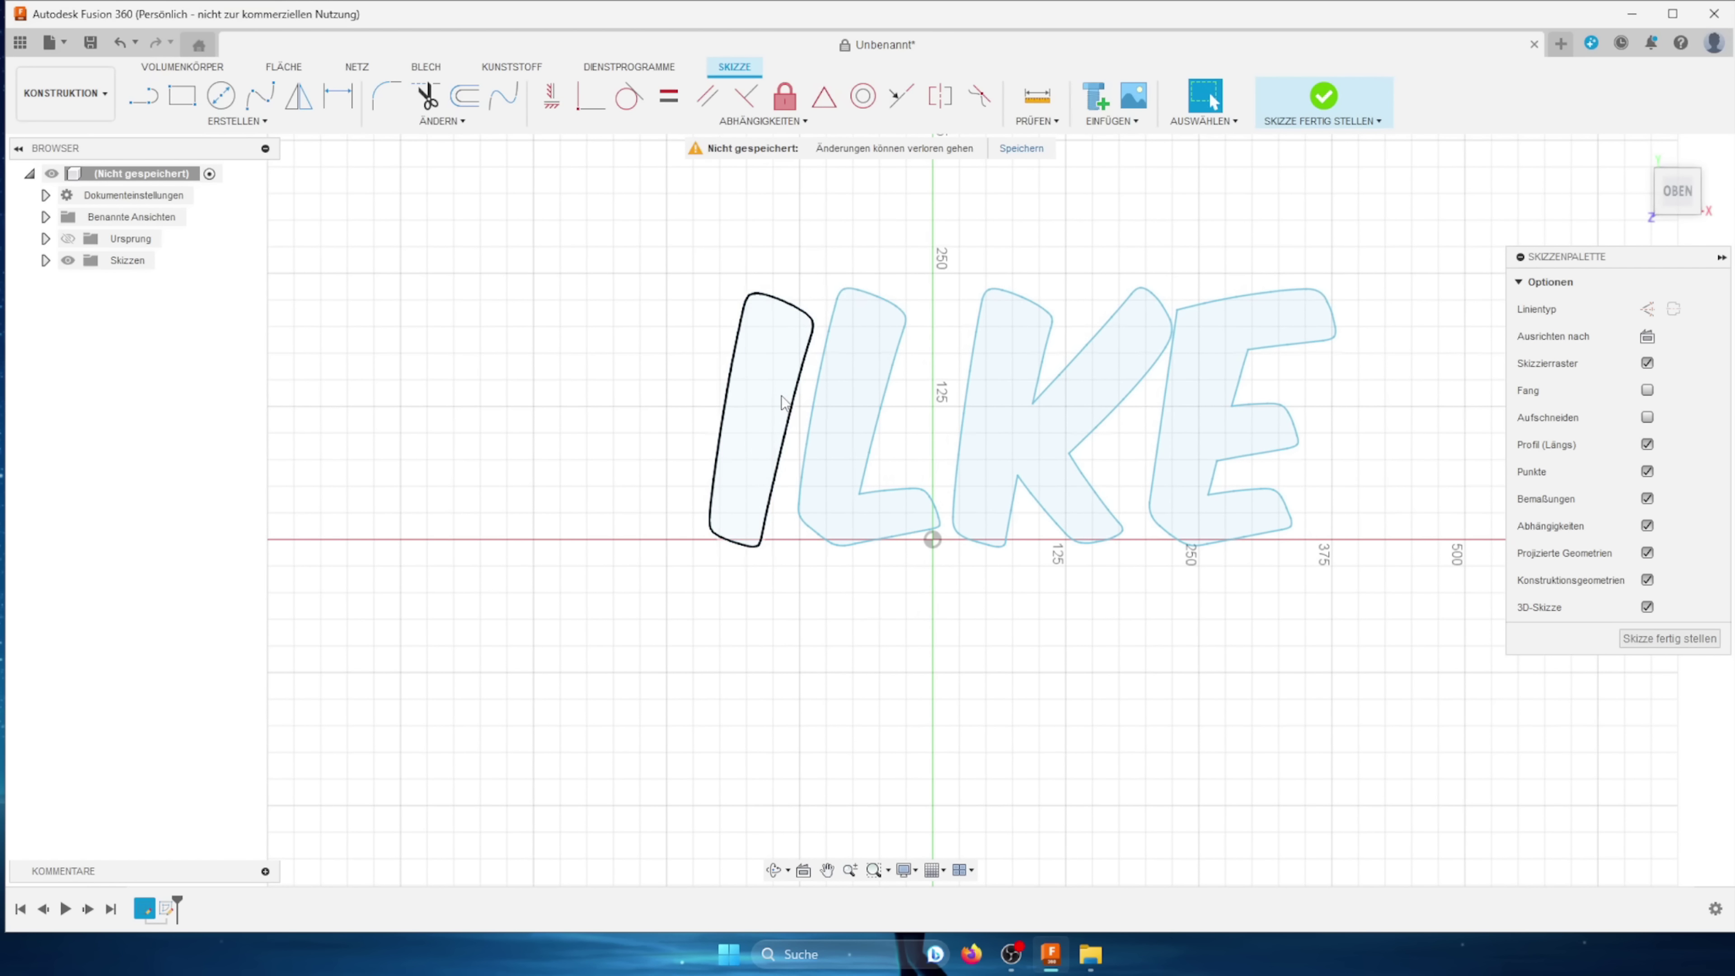
scroll(819, 418, "up", 4)
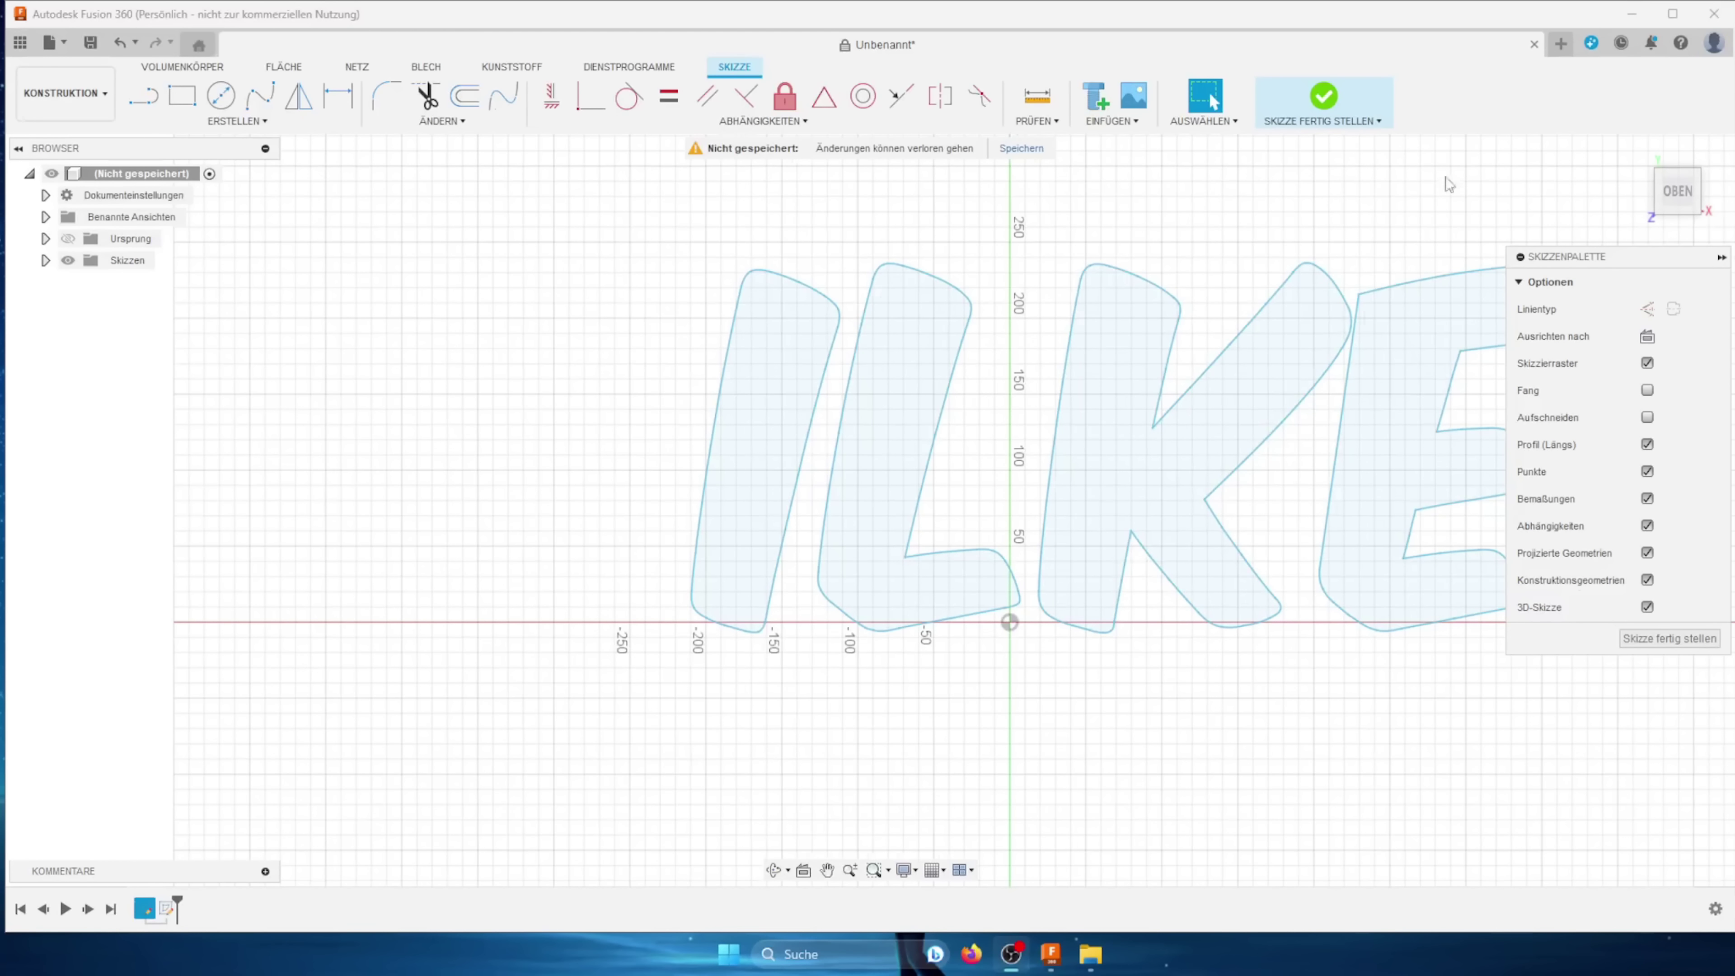
mouse_move(1204, 260)
middle_mouse_down()
mouse_move(1122, 252)
mouse_move(1133, 216)
middle_mouse_up()
middle_click_drag(658, 348, 808, 313)
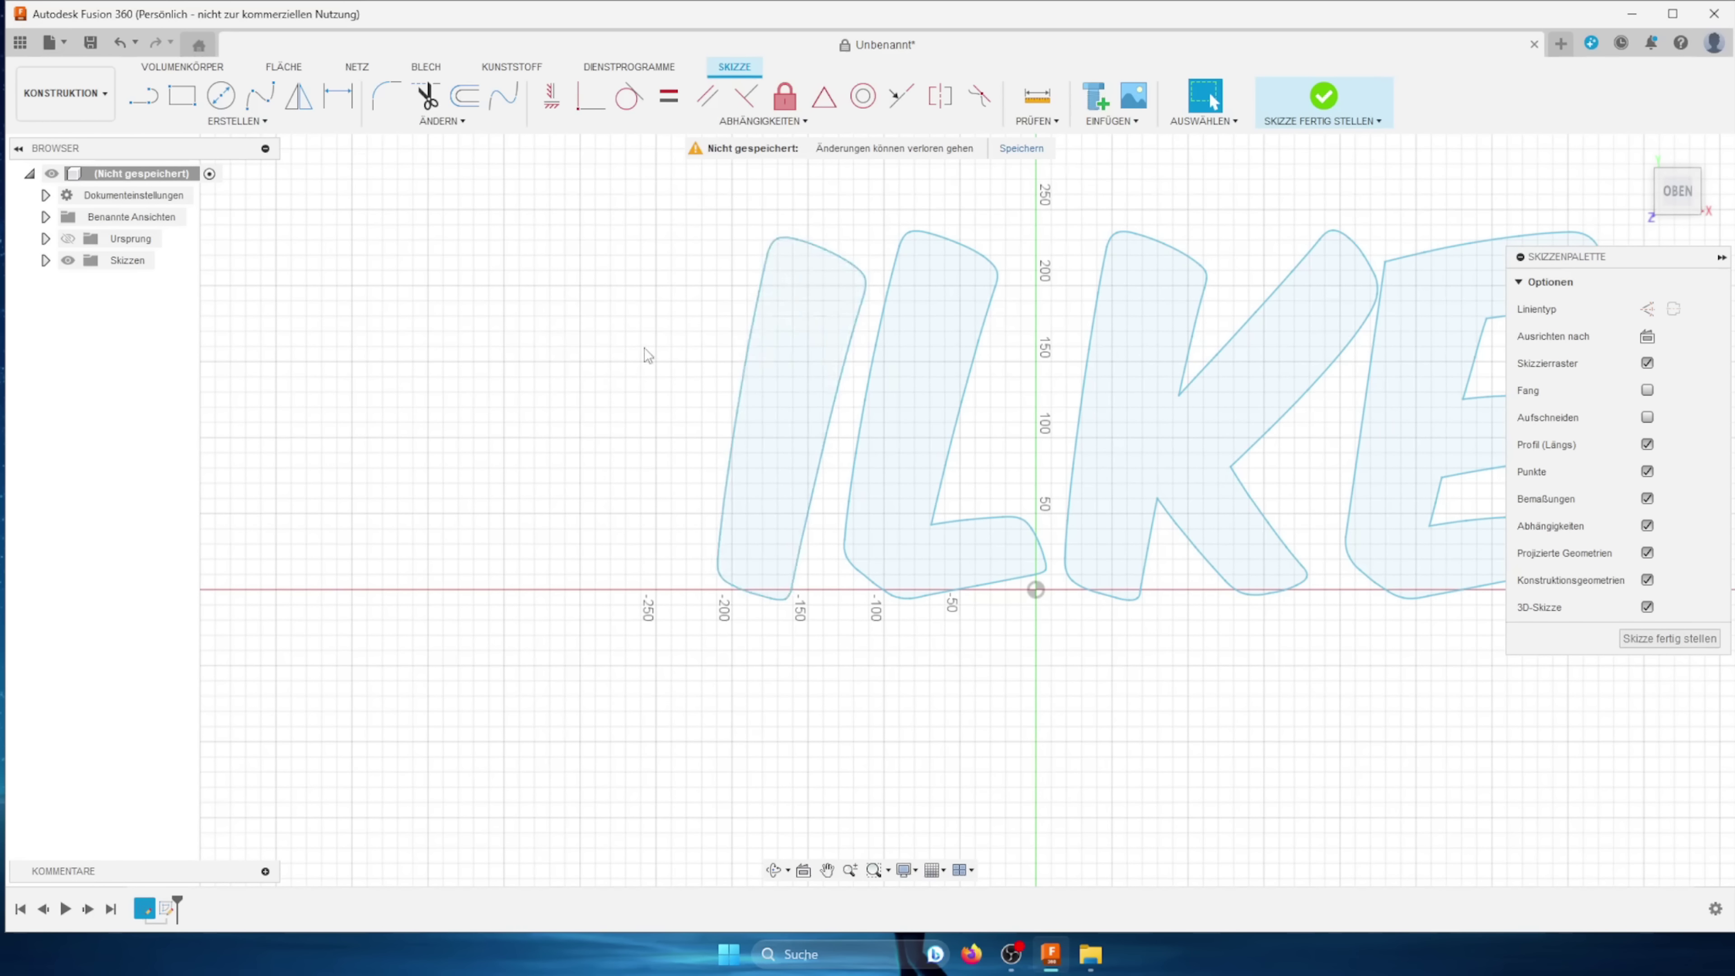
middle_click_drag(629, 325, 703, 308)
scroll(840, 304, "up", 3)
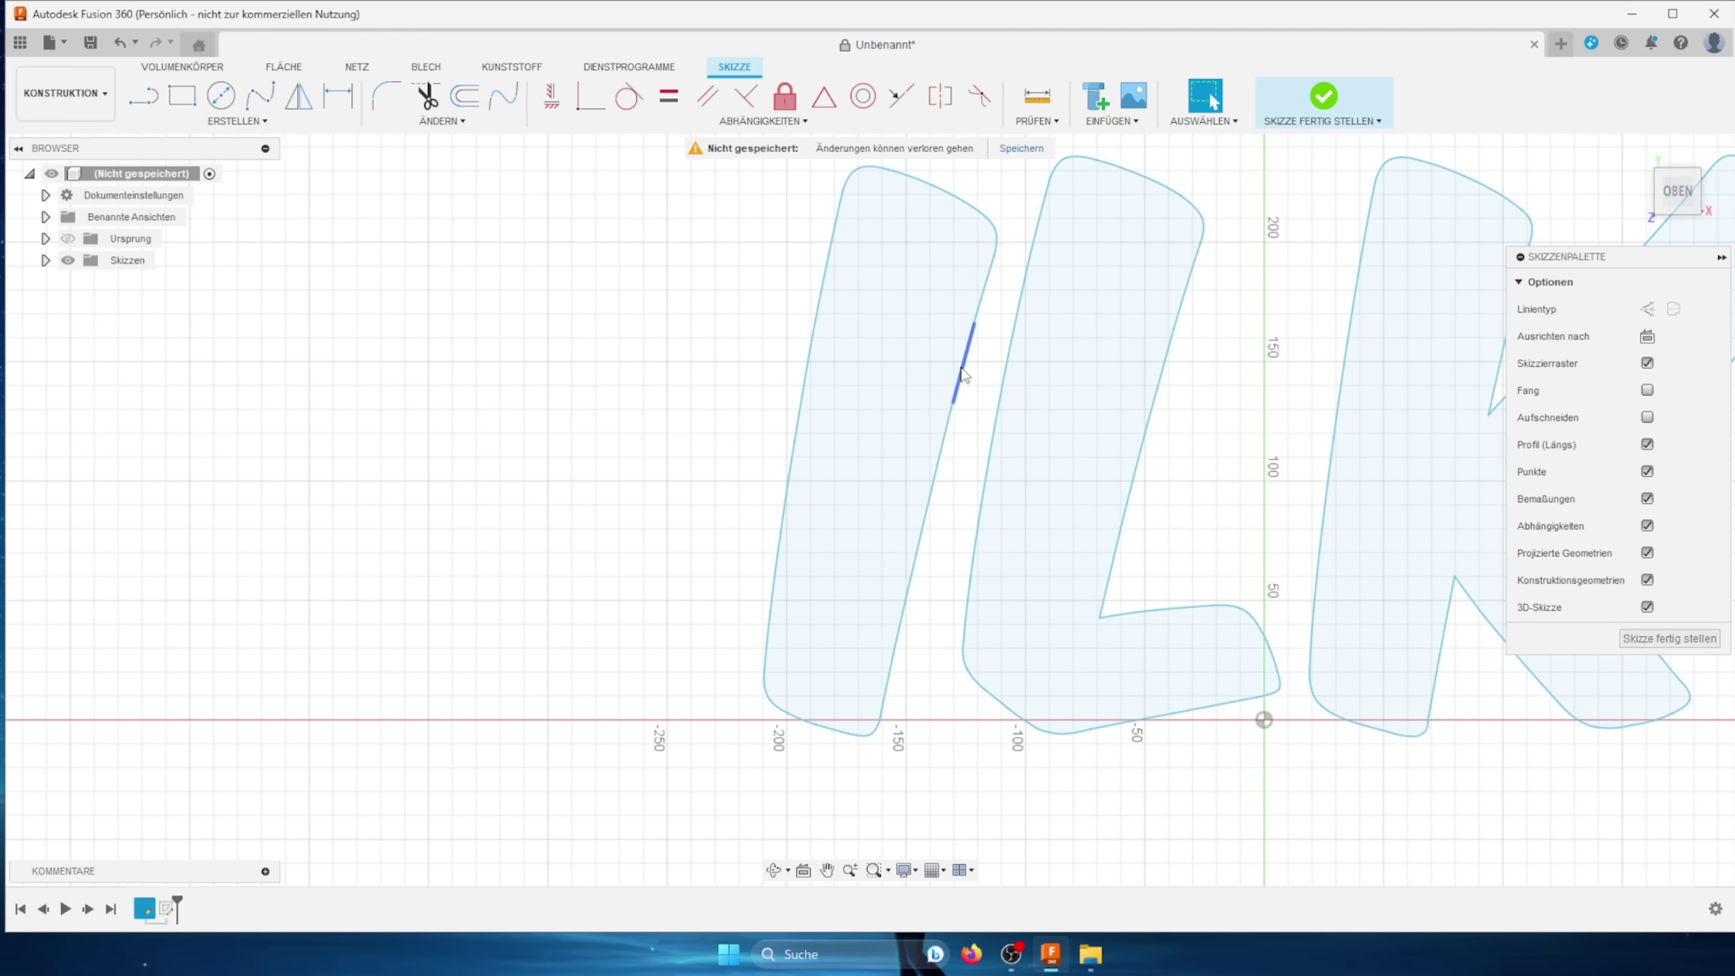
Step: Offset the whole I outline by 8 mm
double_click(963, 371)
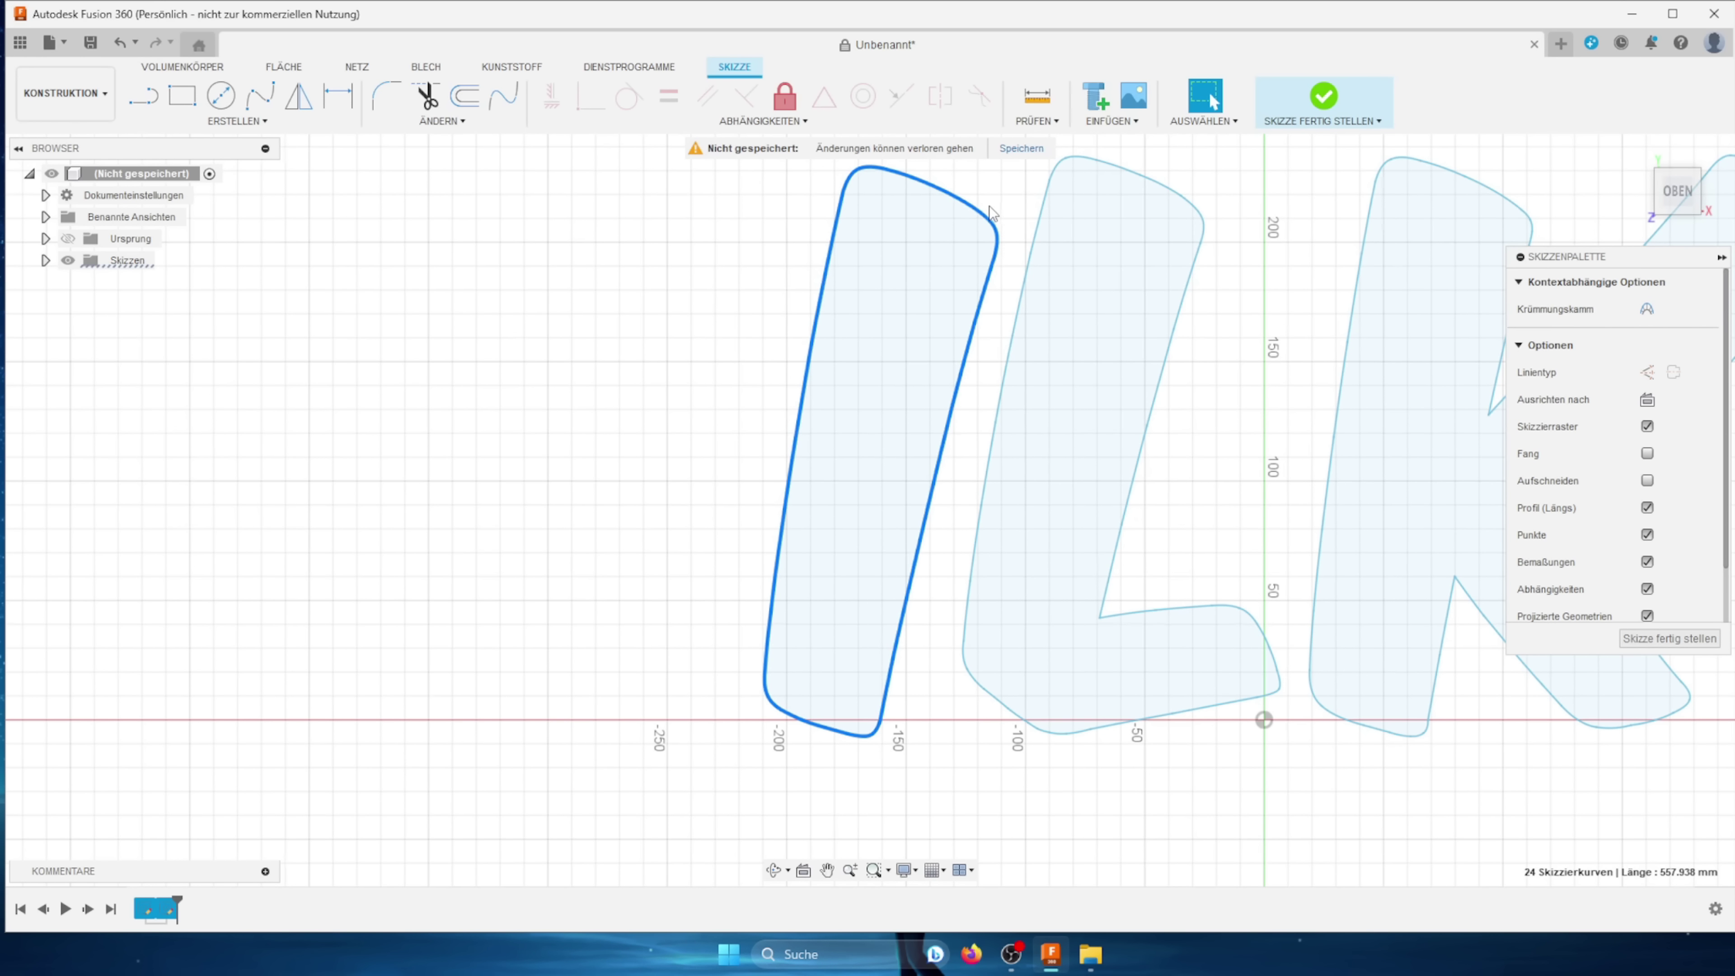
key("o")
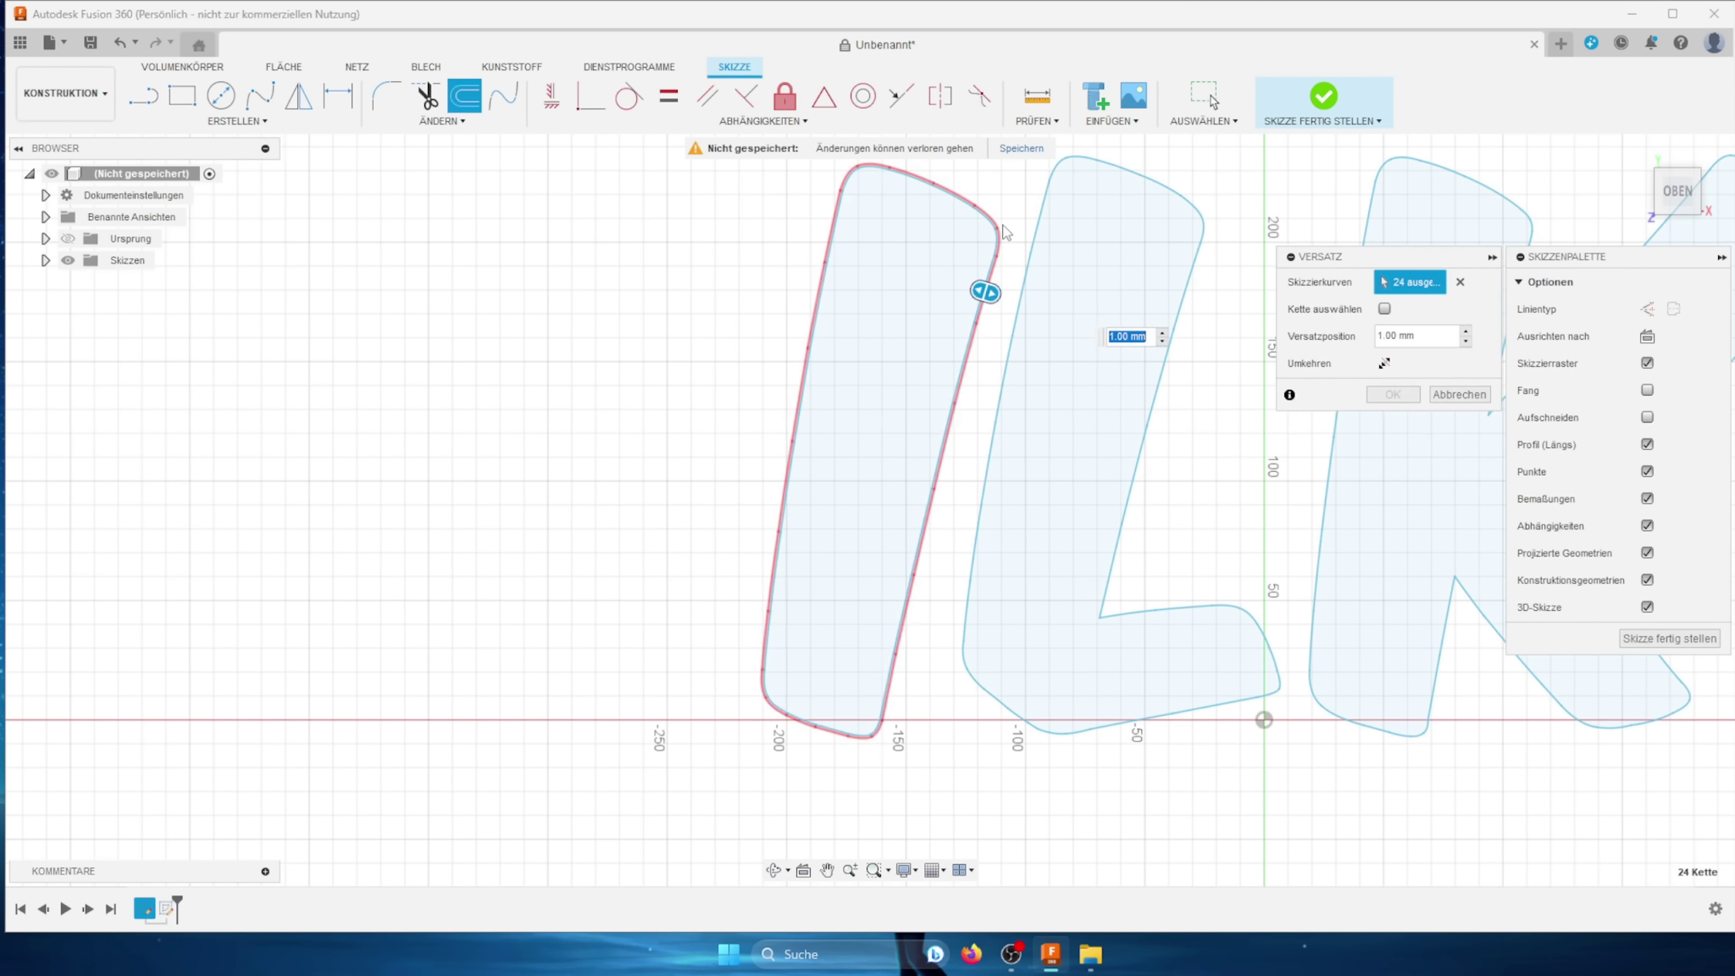
middle_click_drag(667, 379, 729, 366)
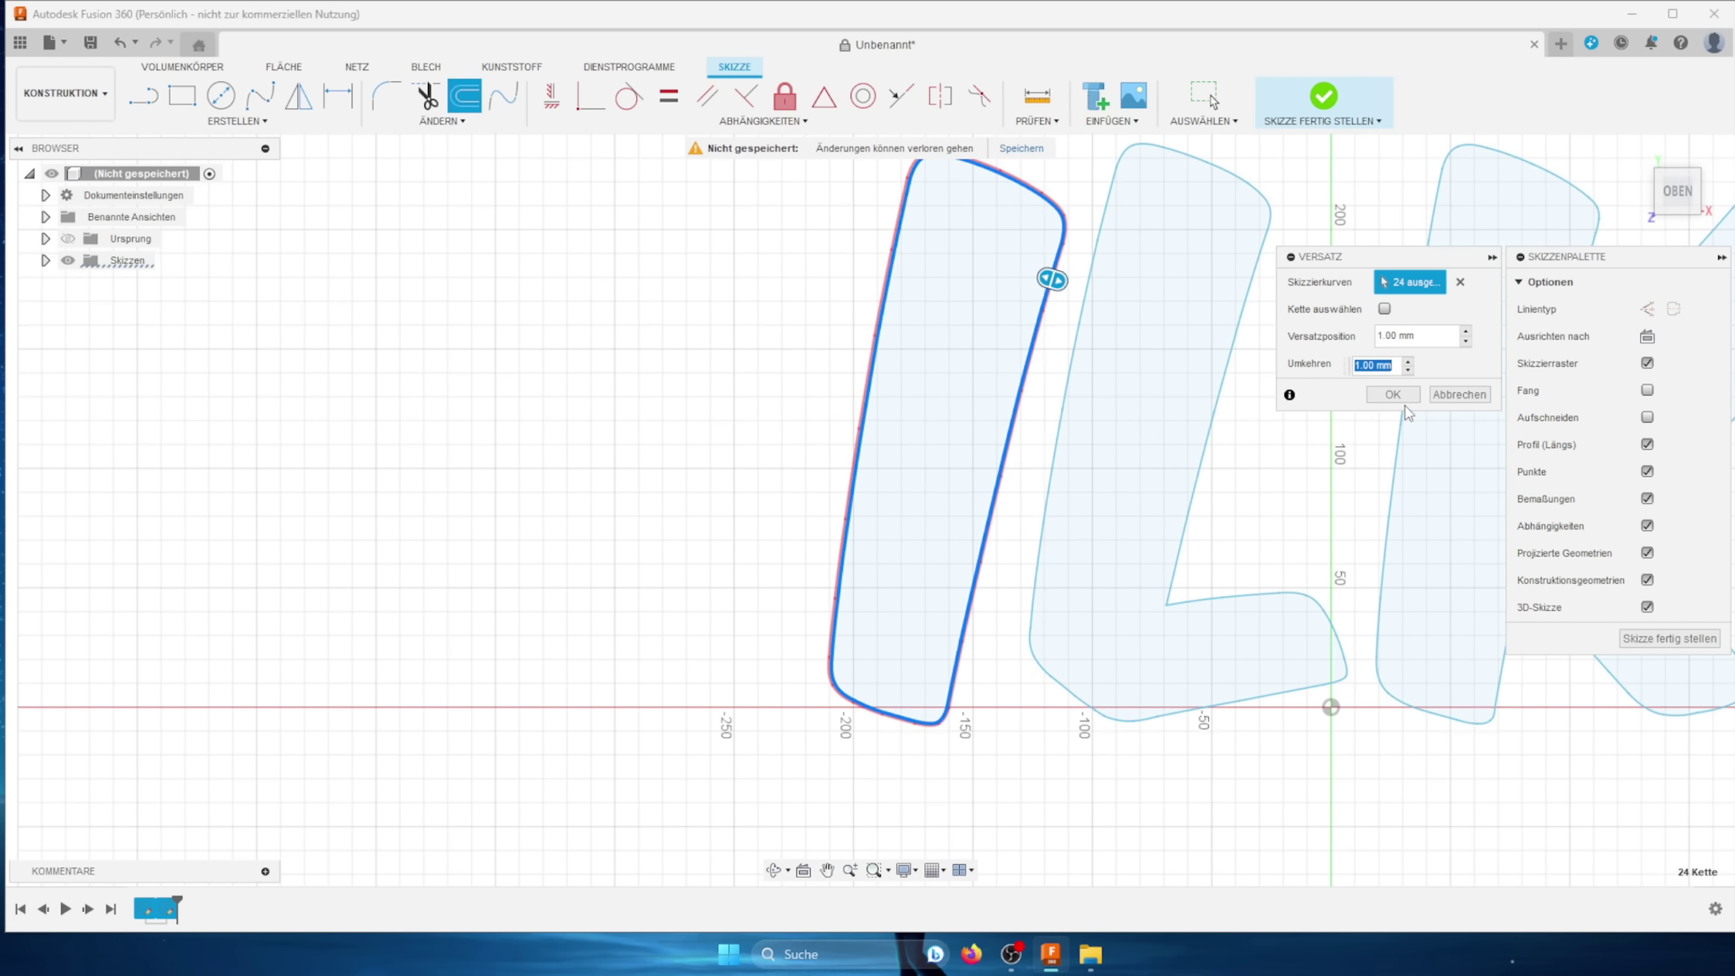
type("8")
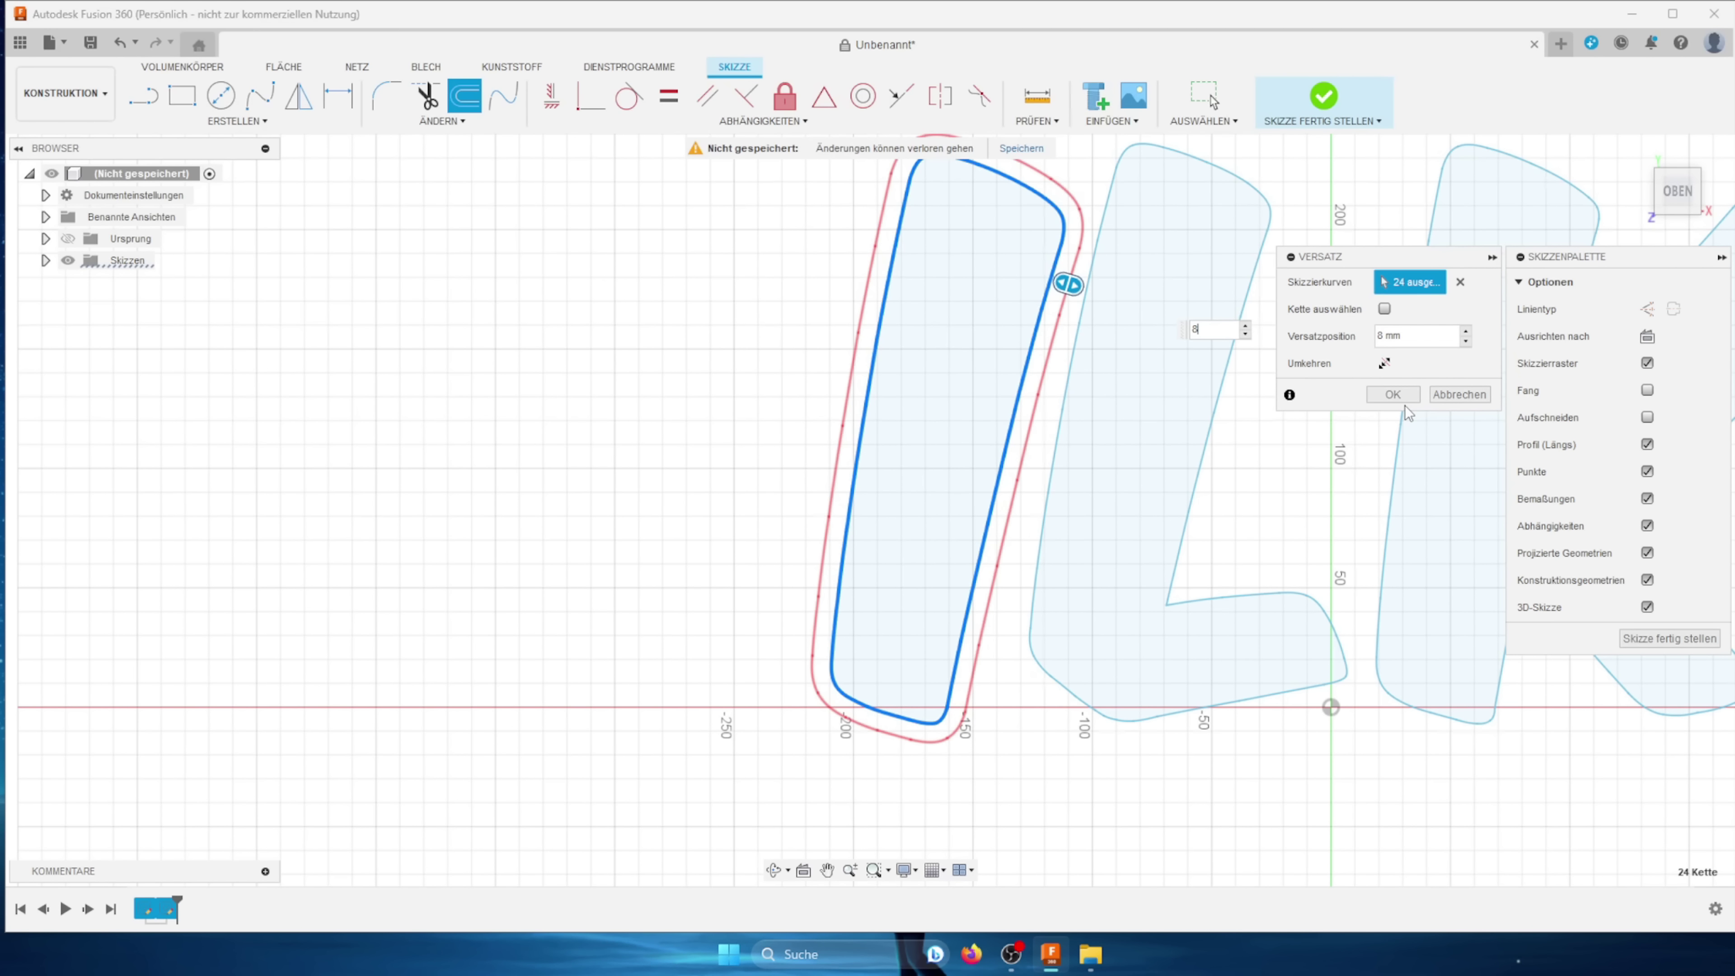
left_click(1405, 396)
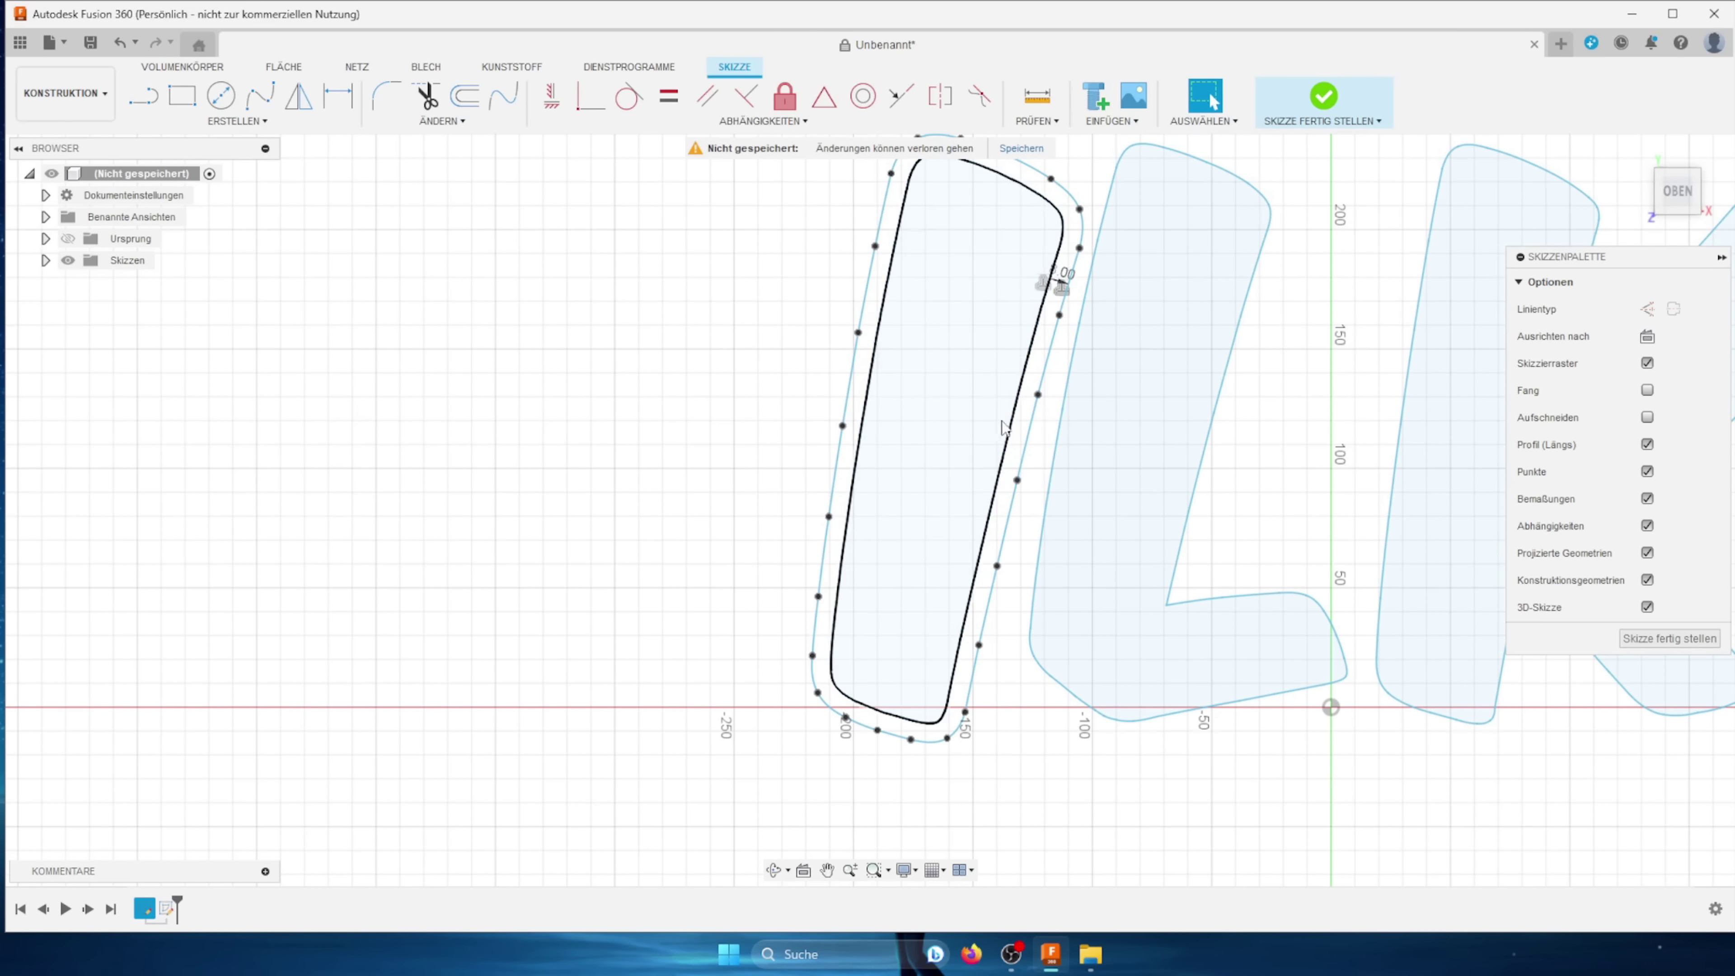
Step: Zoom and pan to review the I's offset outline alongside the other letters
scroll(1001, 436, "up", 3)
scroll(1003, 437, "up", 1)
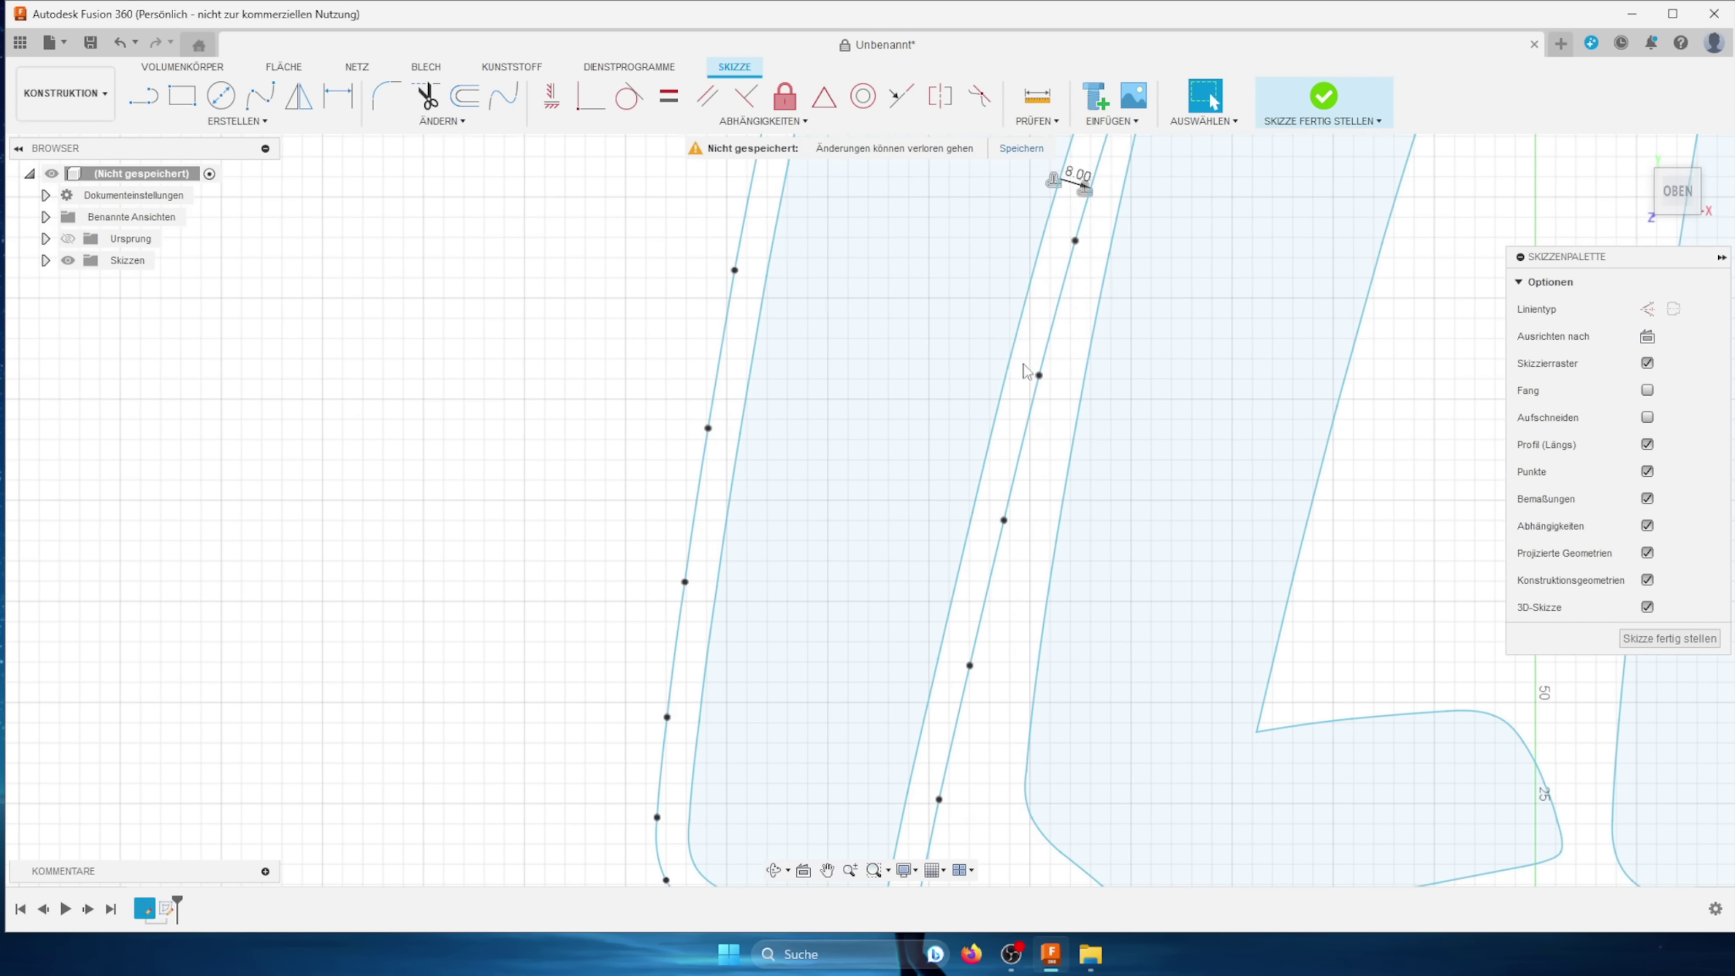
scroll(1018, 403, "down", 1)
scroll(1020, 406, "down", 1)
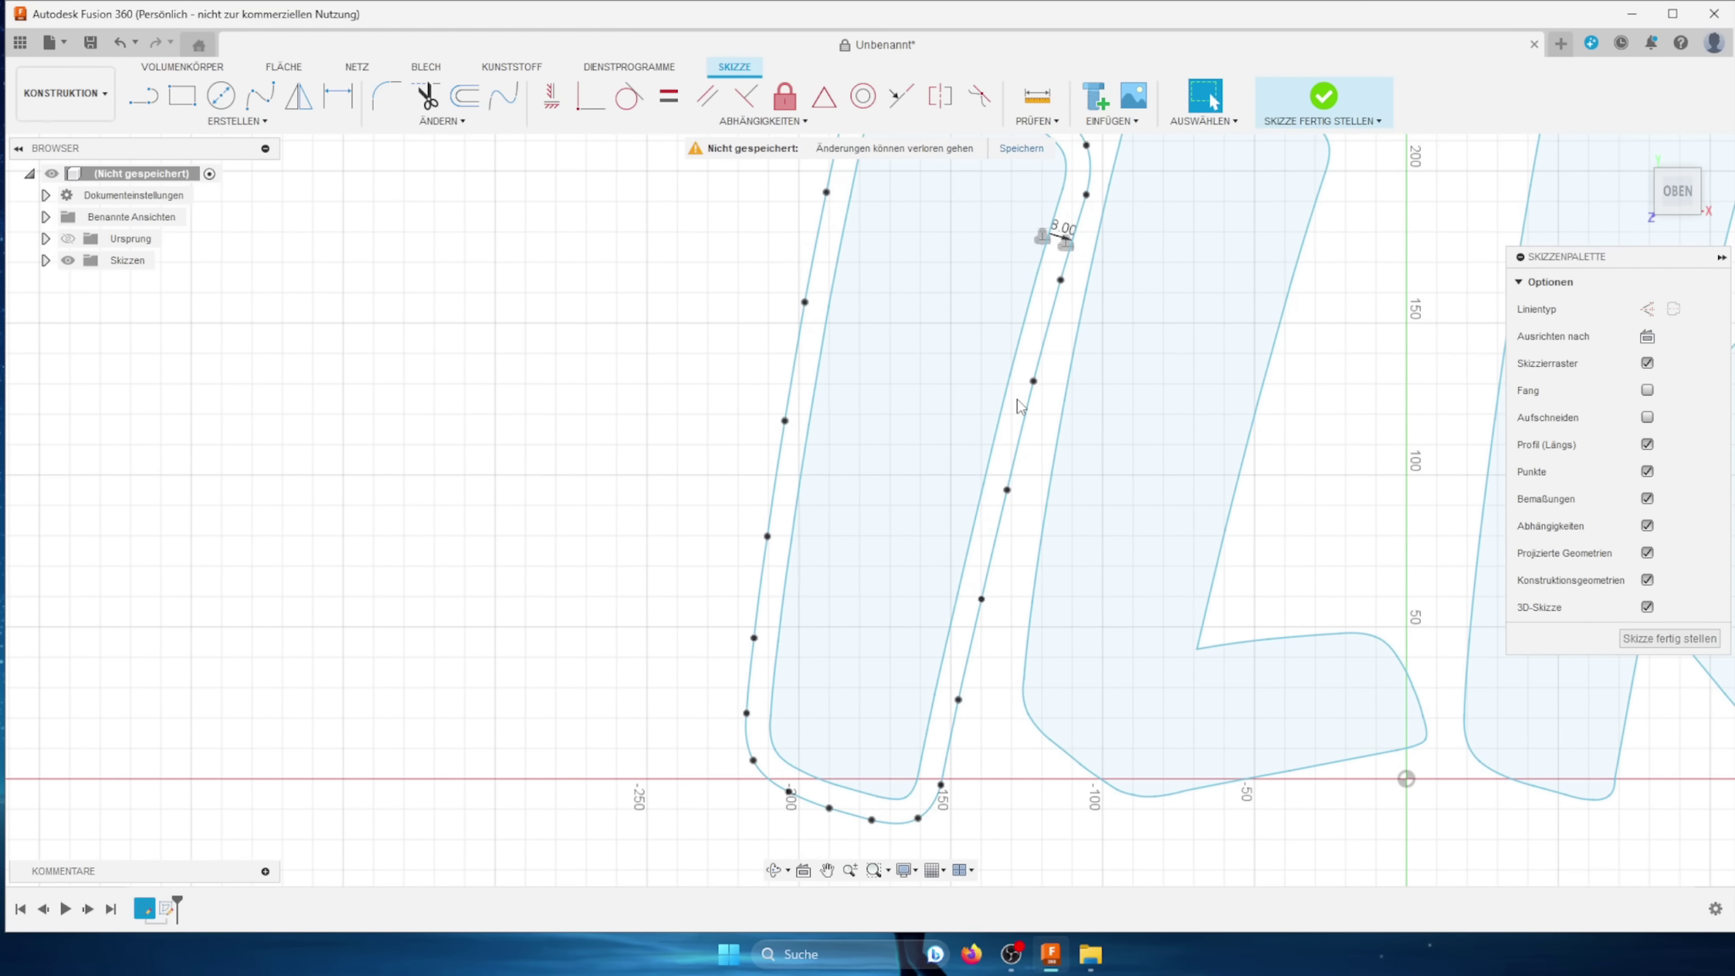
scroll(1020, 406, "up", 1)
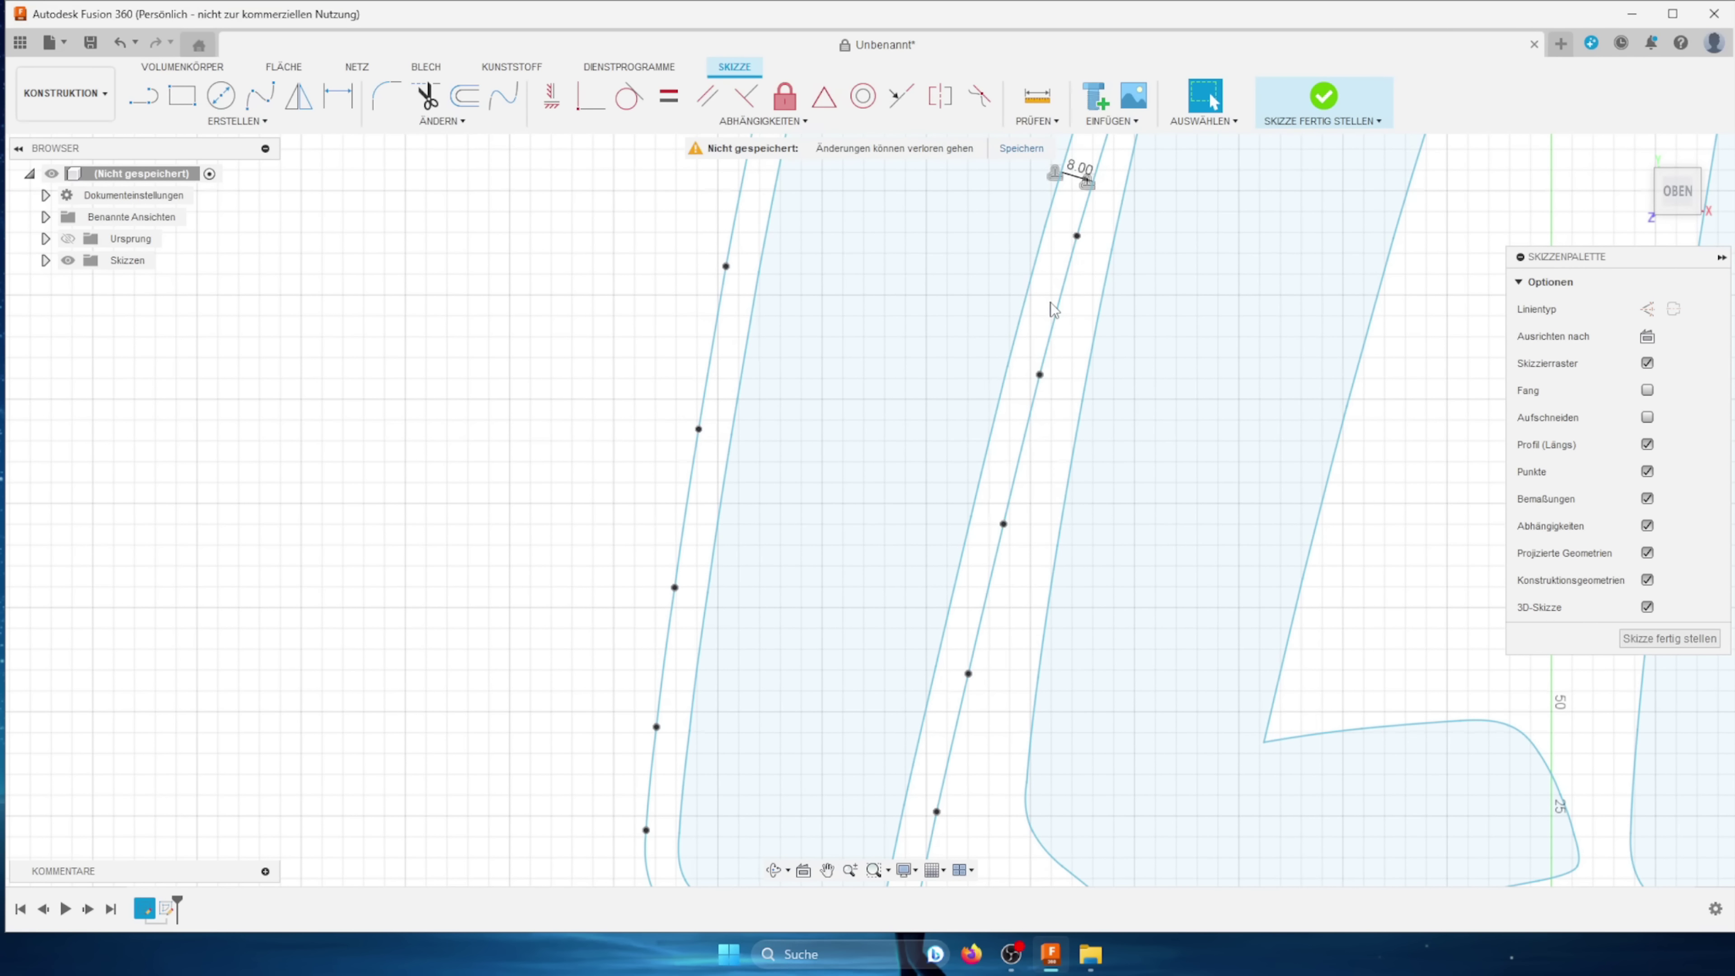
scroll(1044, 309, "down", 2)
scroll(1044, 309, "down", 1)
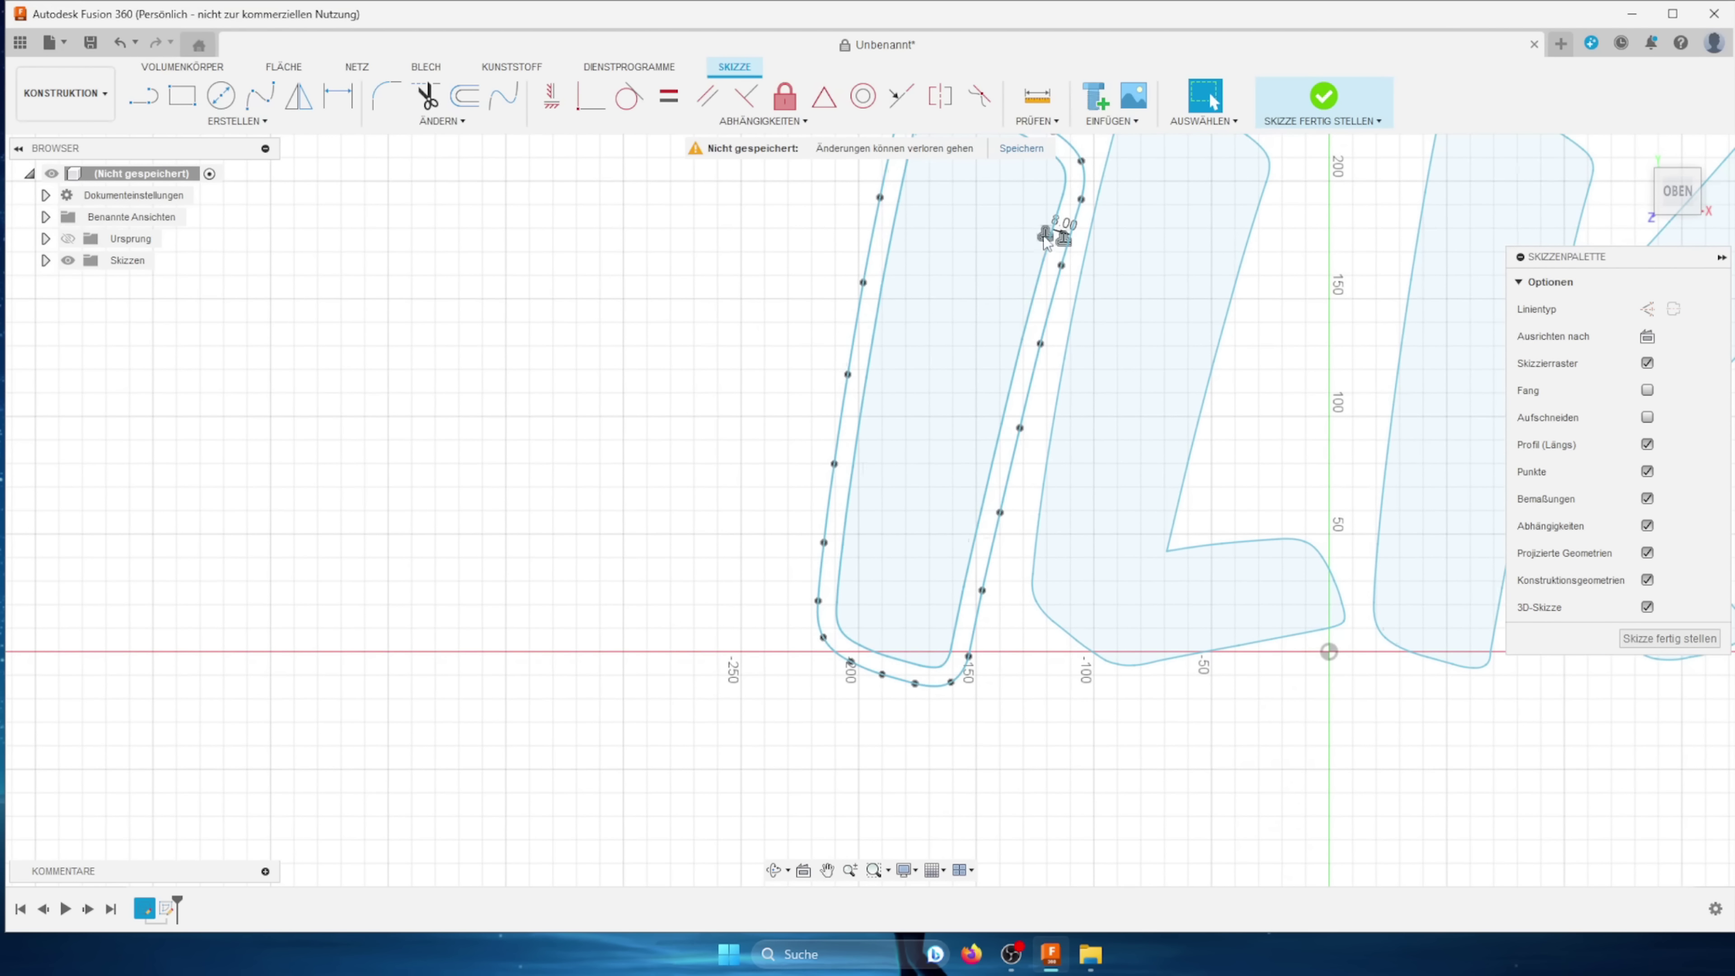
middle_click_drag(717, 319, 668, 395)
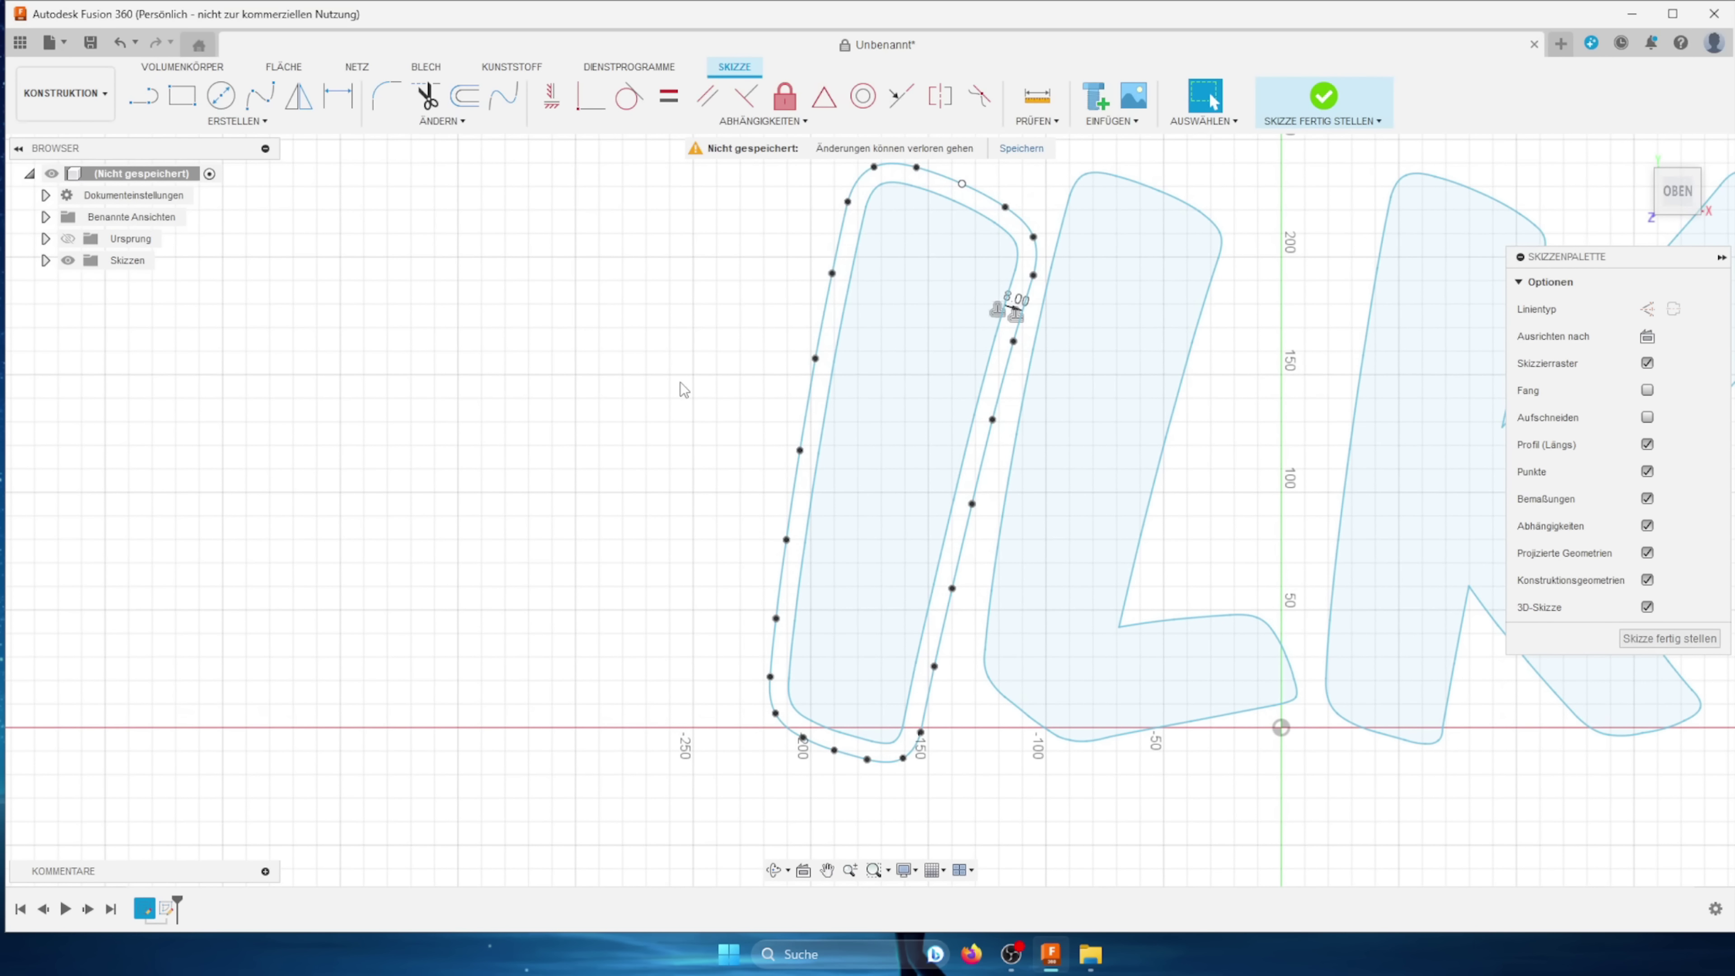
scroll(1203, 406, "down", 2)
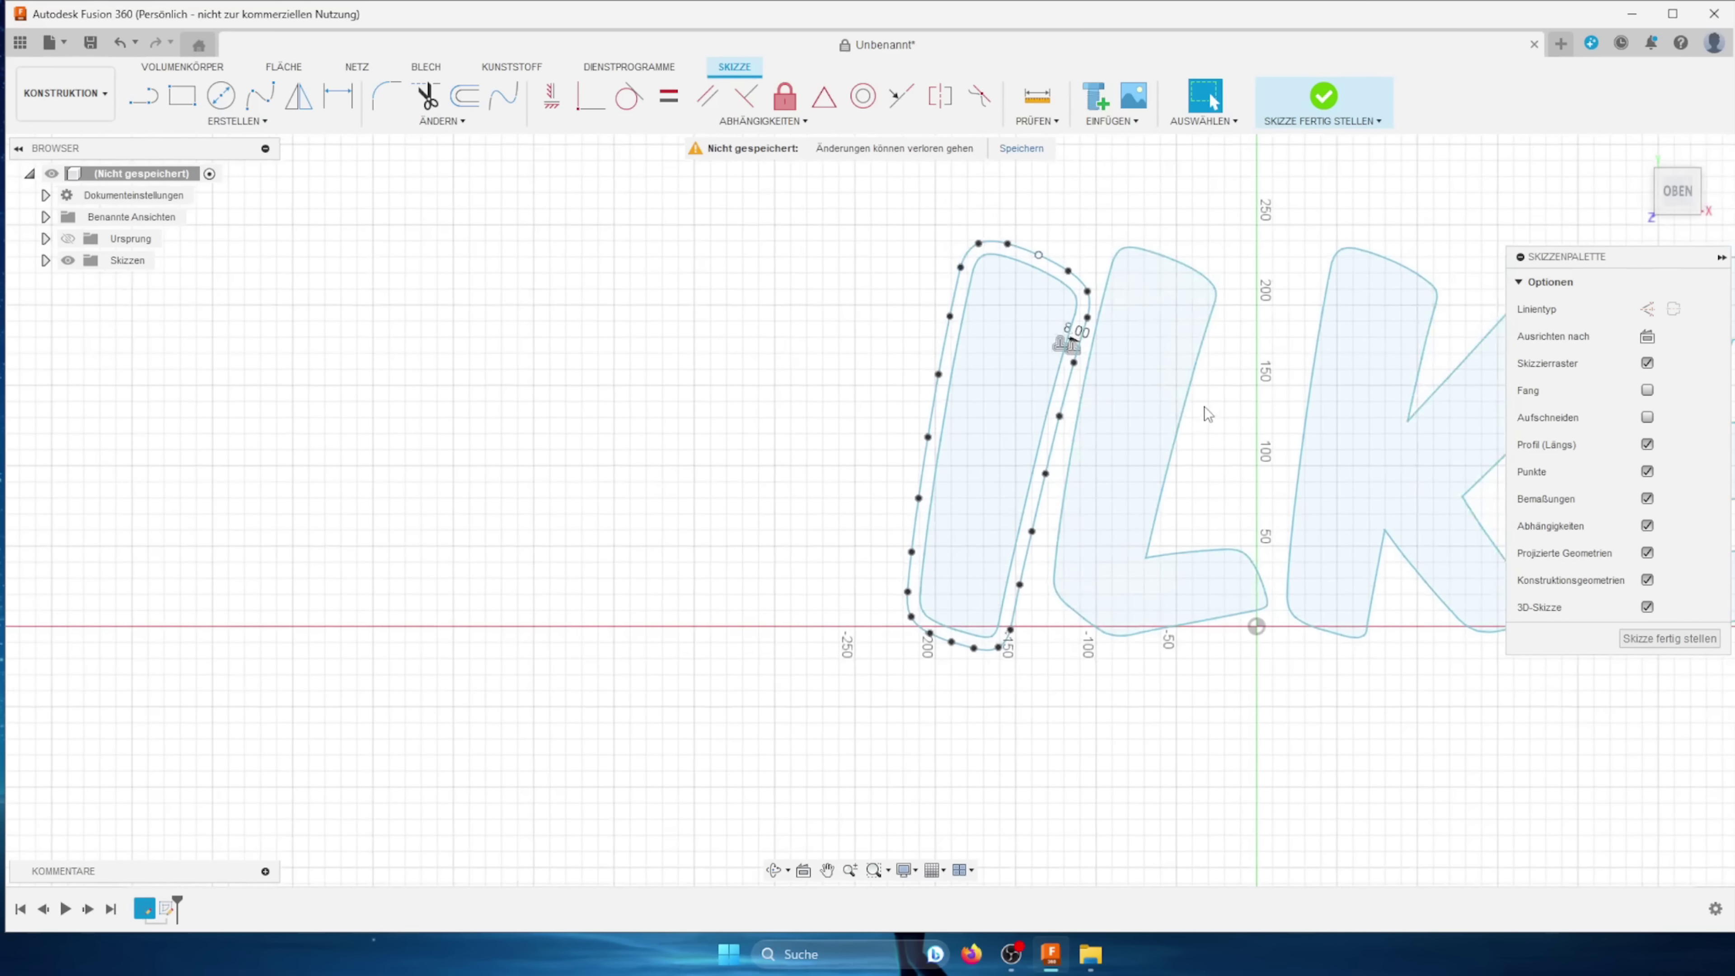
middle_click_drag(1204, 406, 1153, 403)
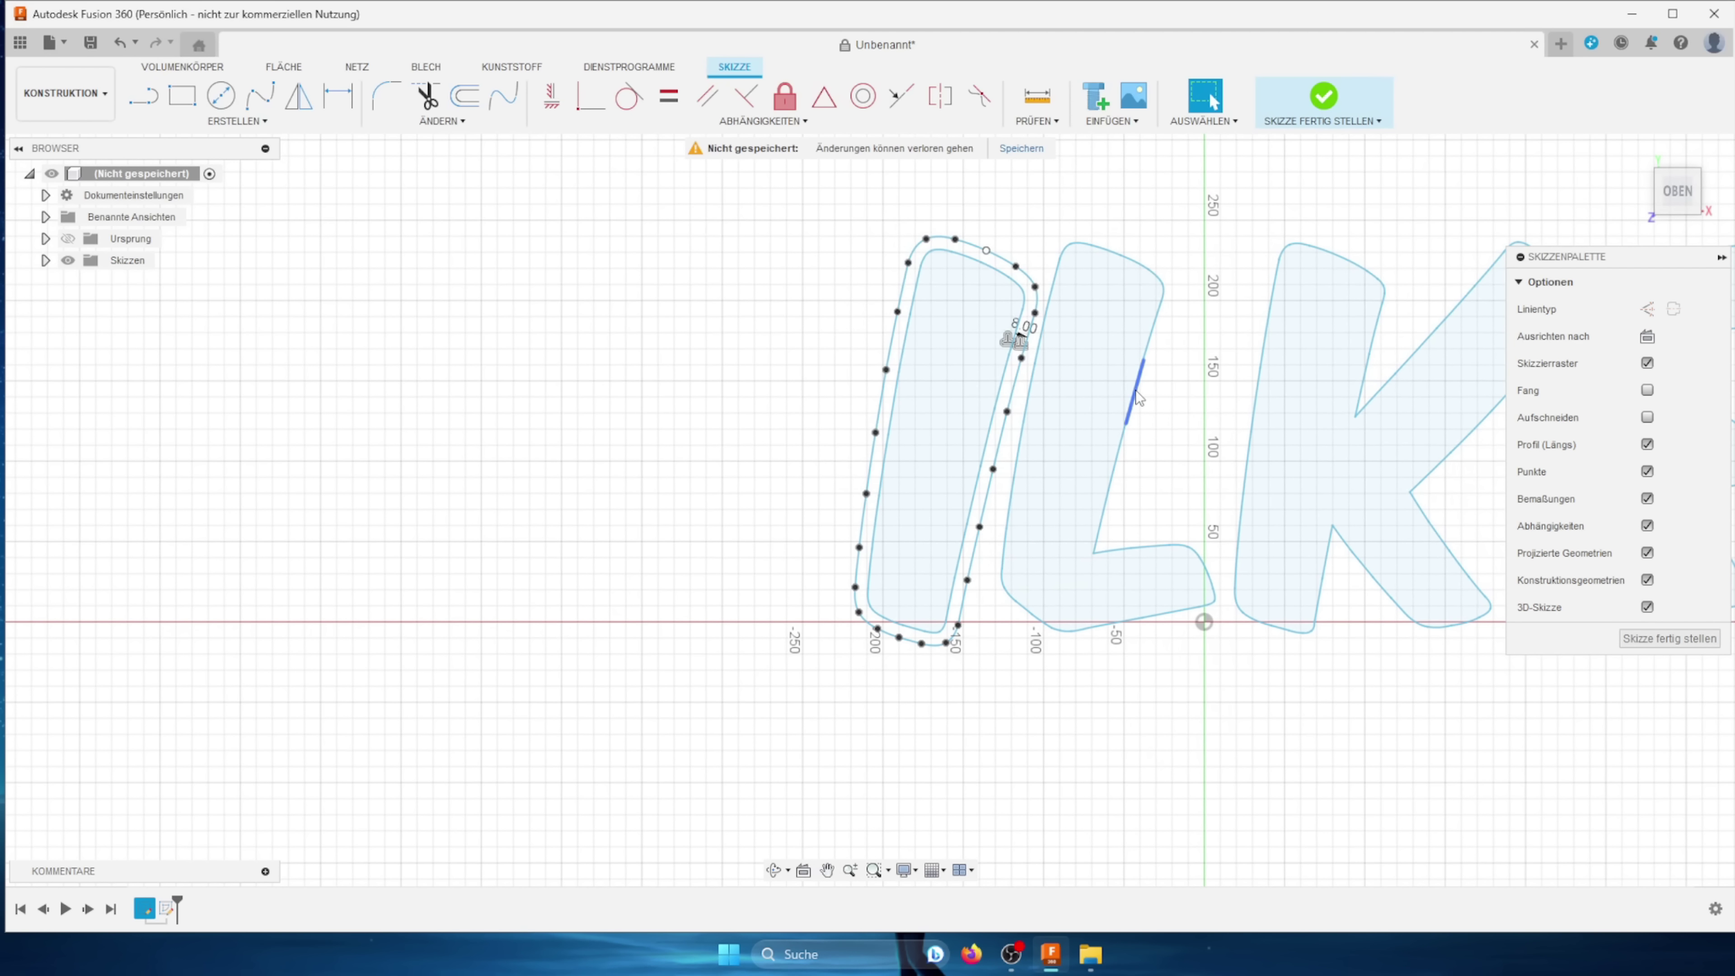
Step: Offset the L outline by 8 mm
double_click(1135, 390)
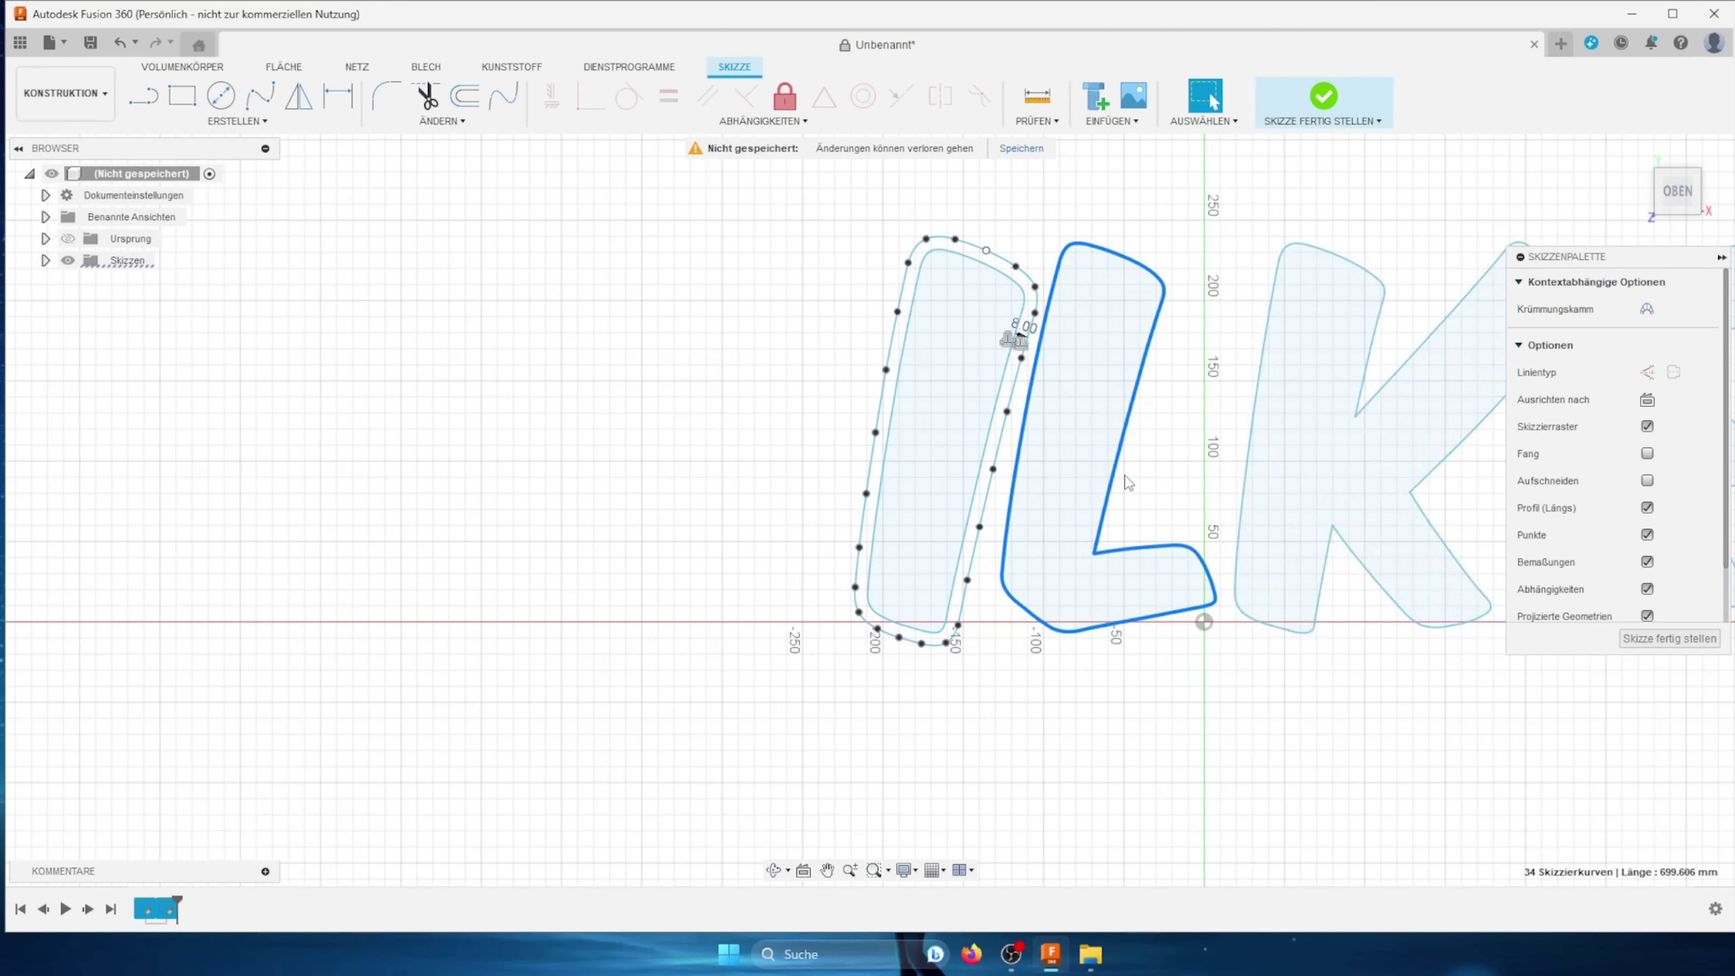
key("o")
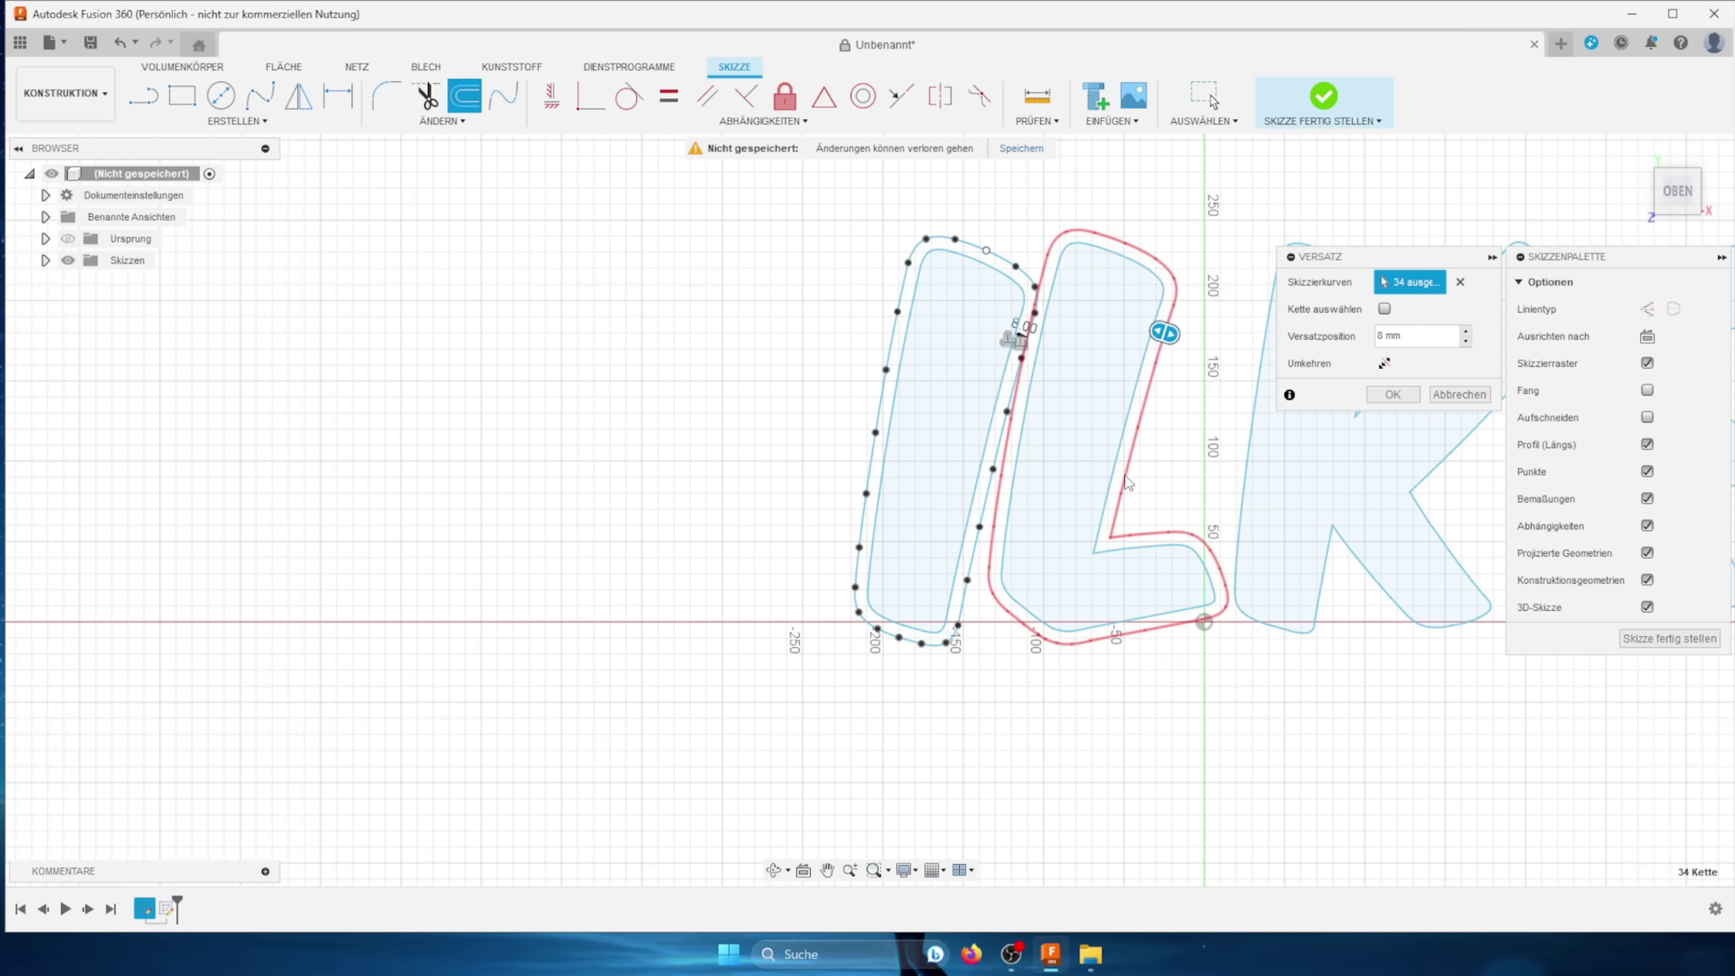
key("Return")
scroll(1141, 486, "up", 3)
left_click(1091, 503)
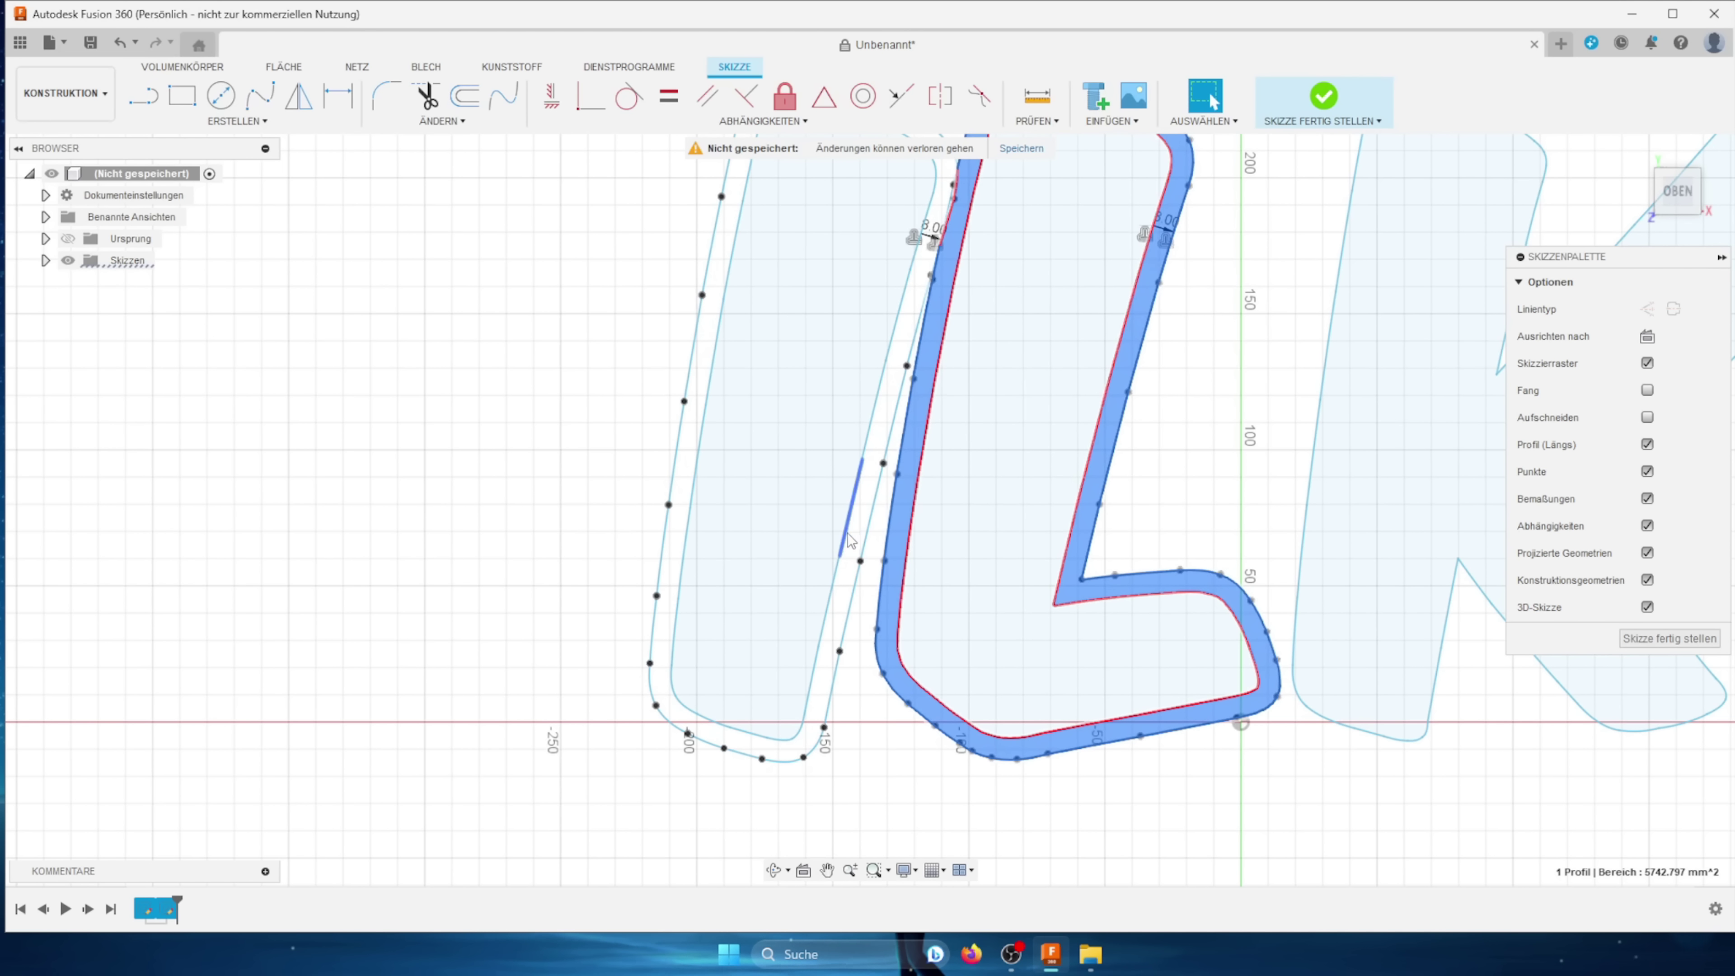
key("Escape")
scroll(888, 527, "down", 3)
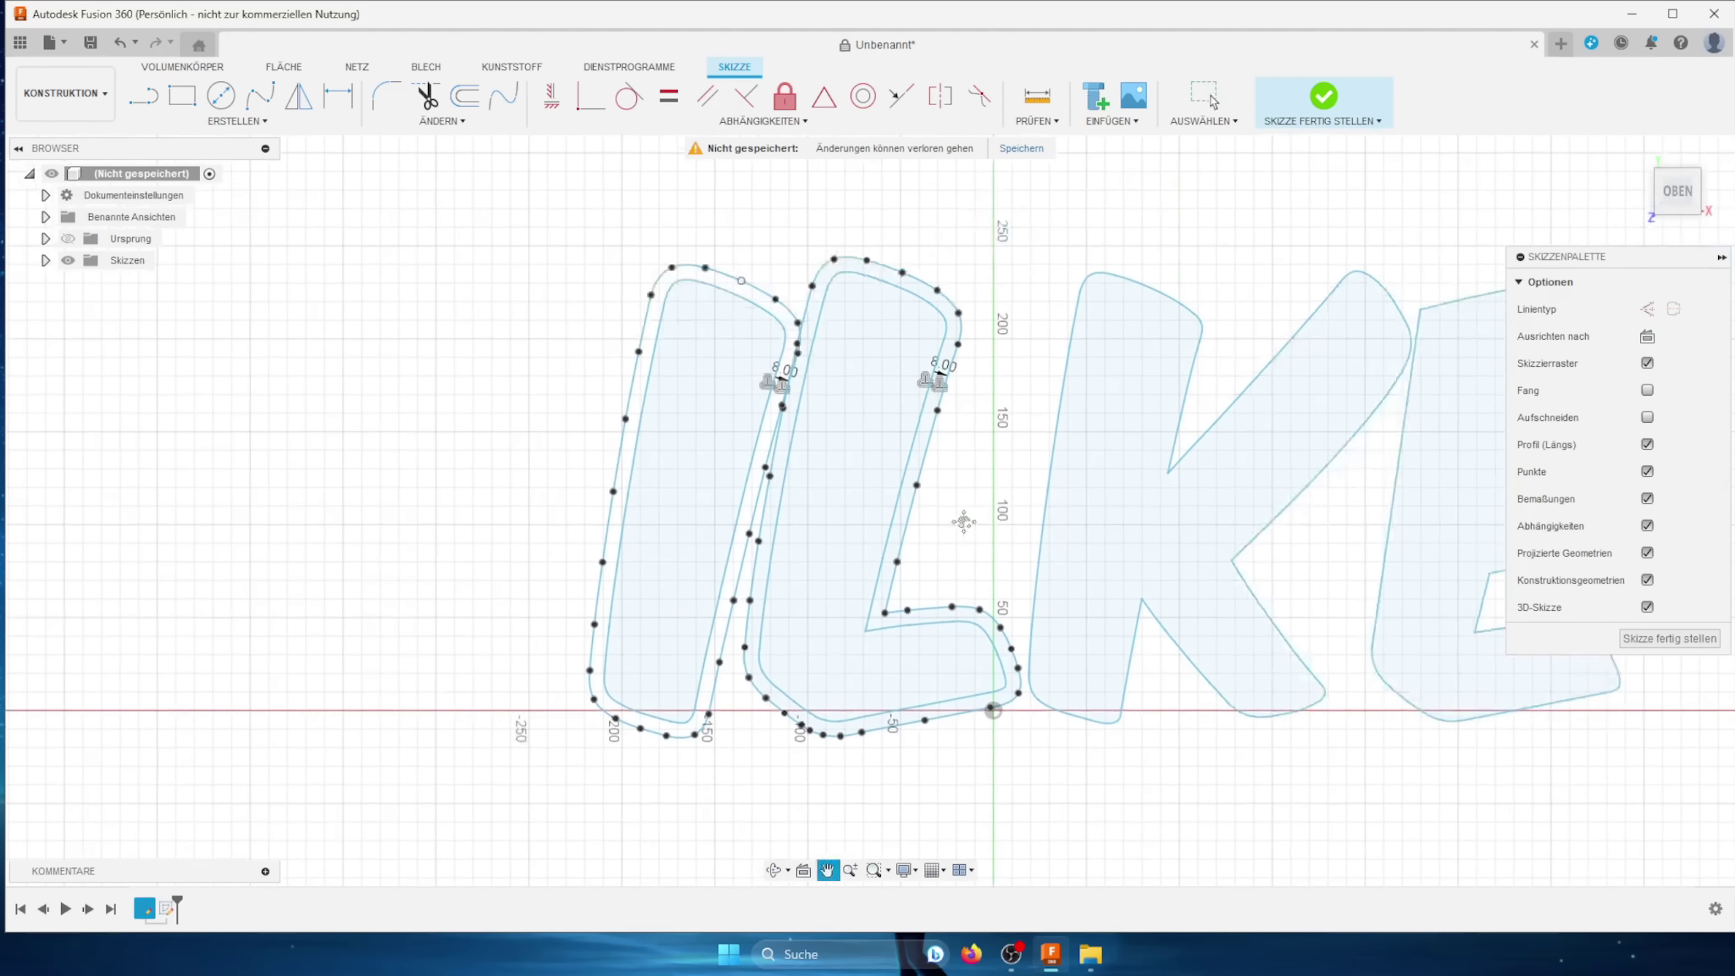
Step: Offset the K and E outlines by 8 mm each
left_click(1131, 411)
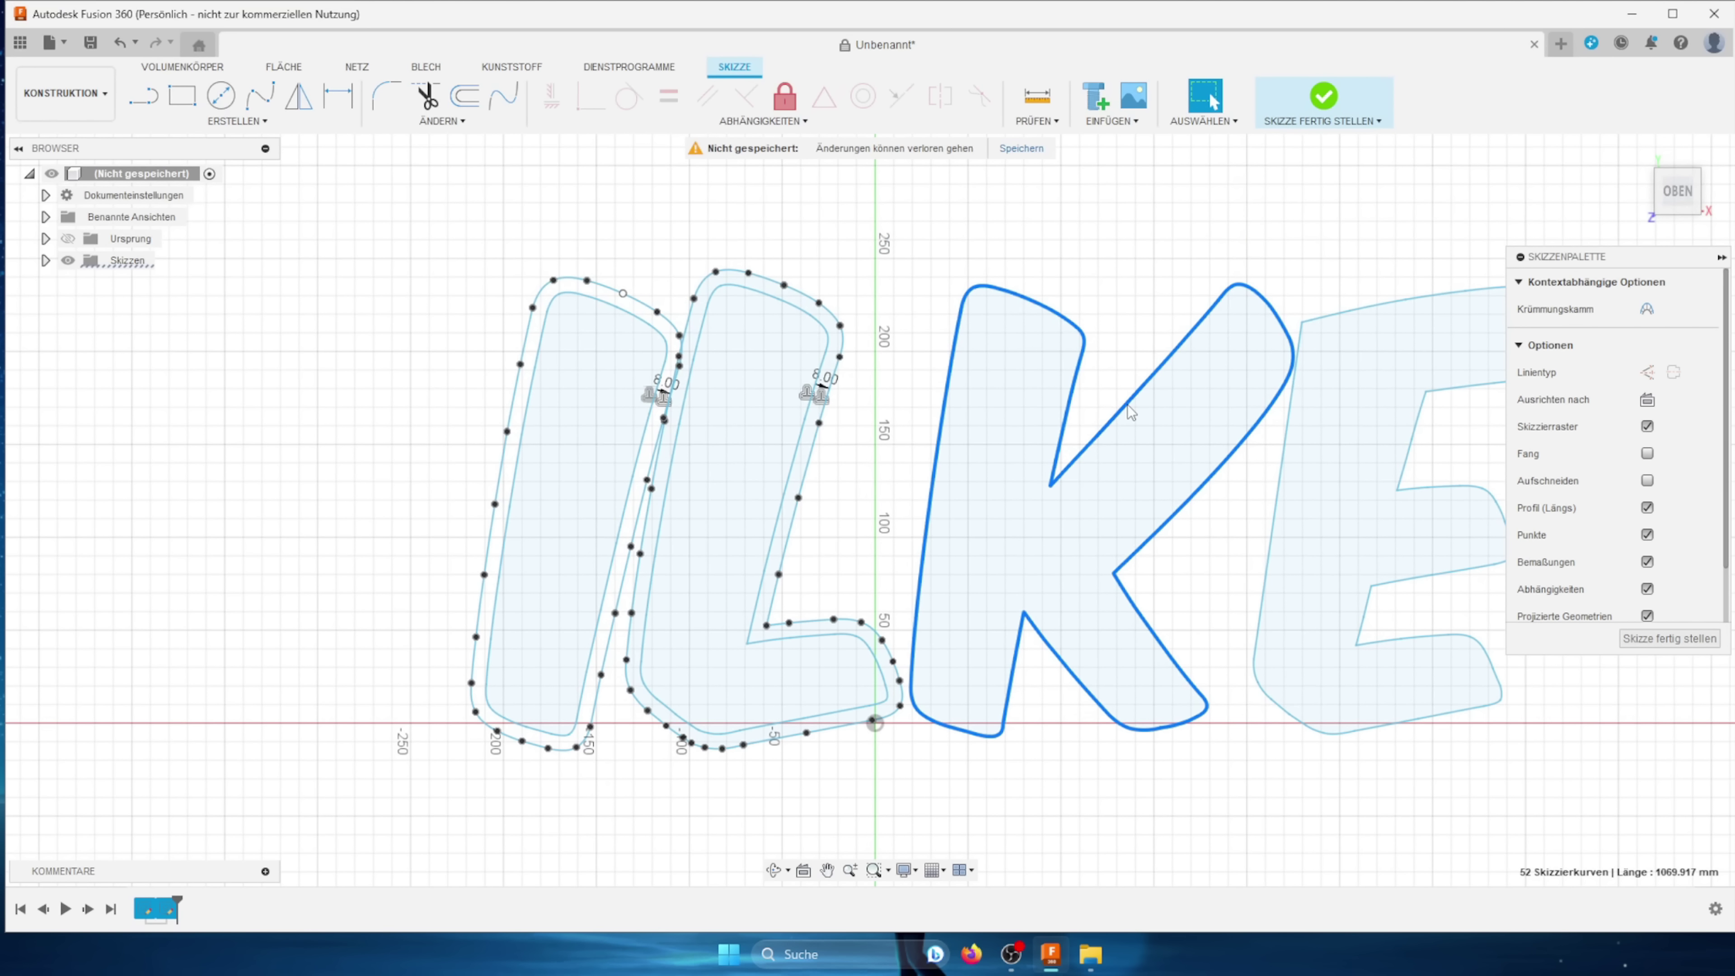
key("o")
key("Return")
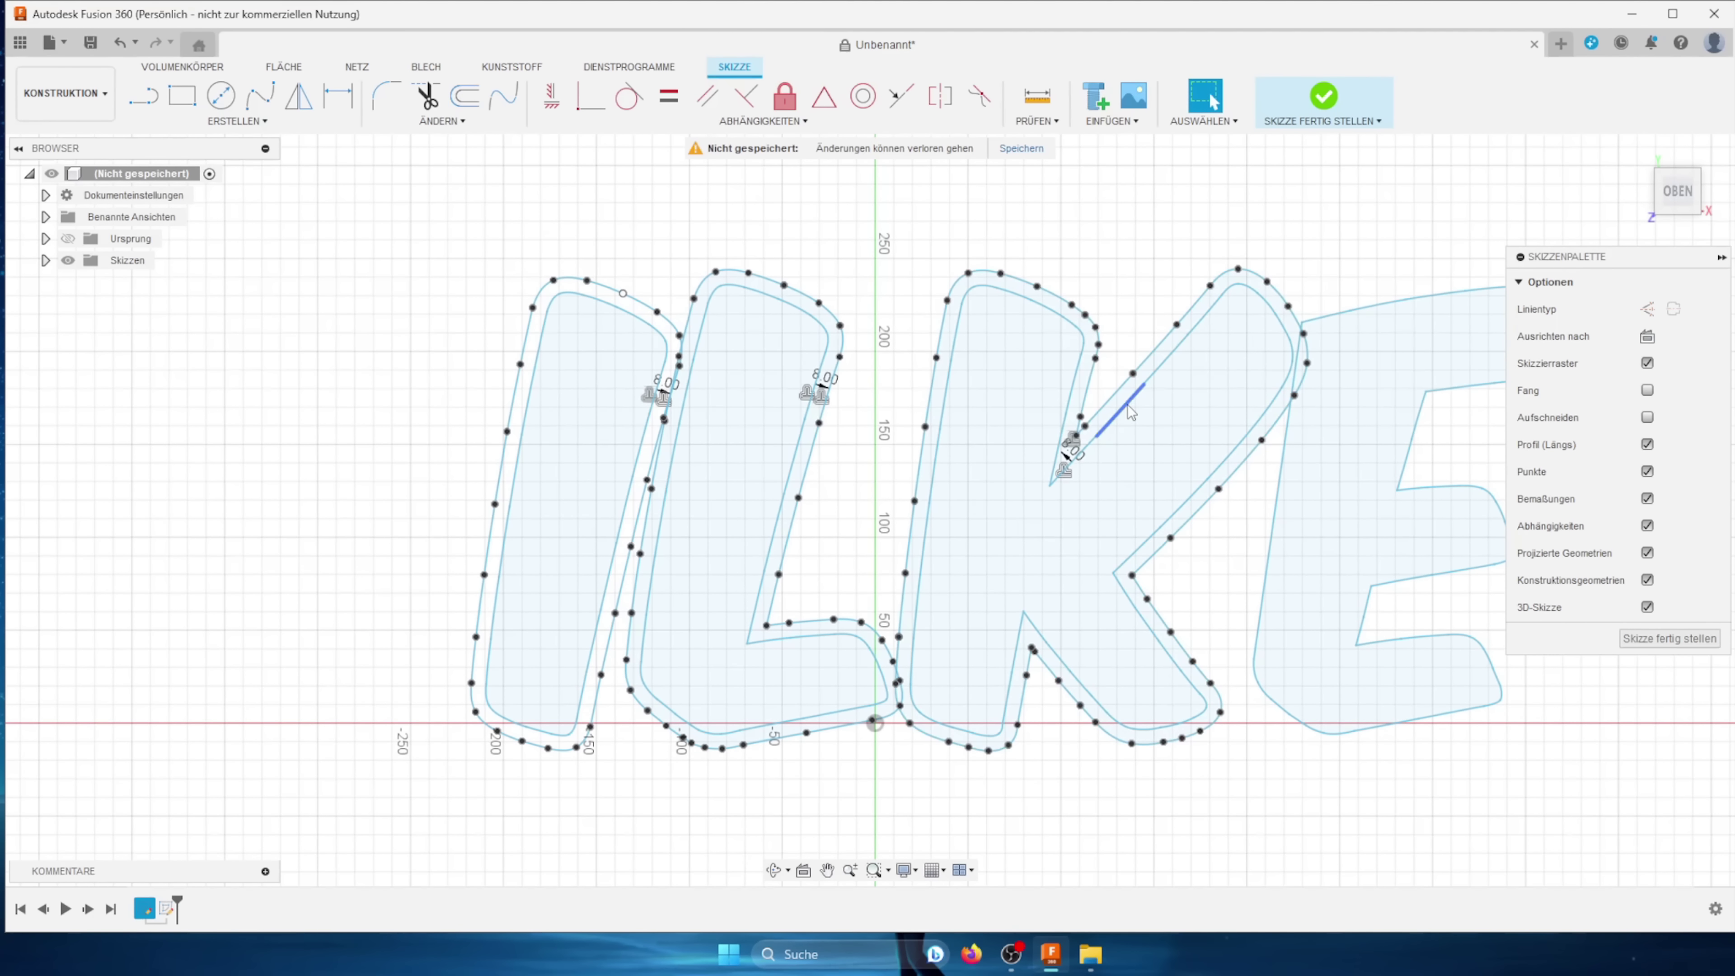
left_click(1339, 324)
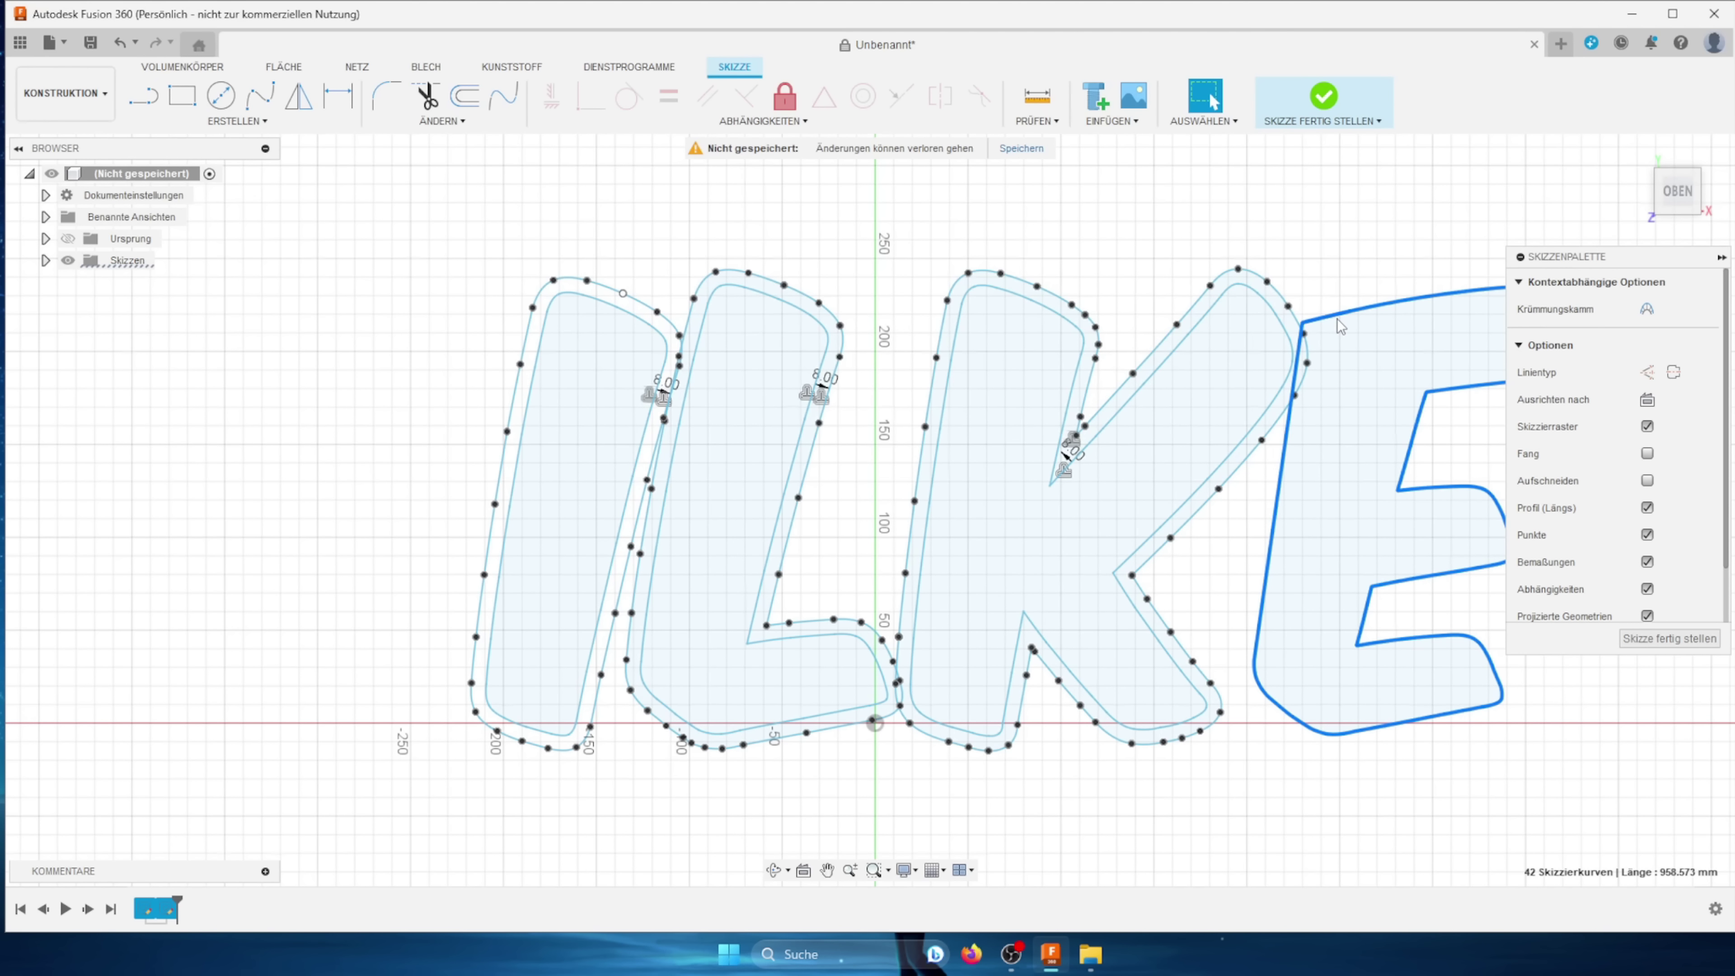
key("o")
key("Return")
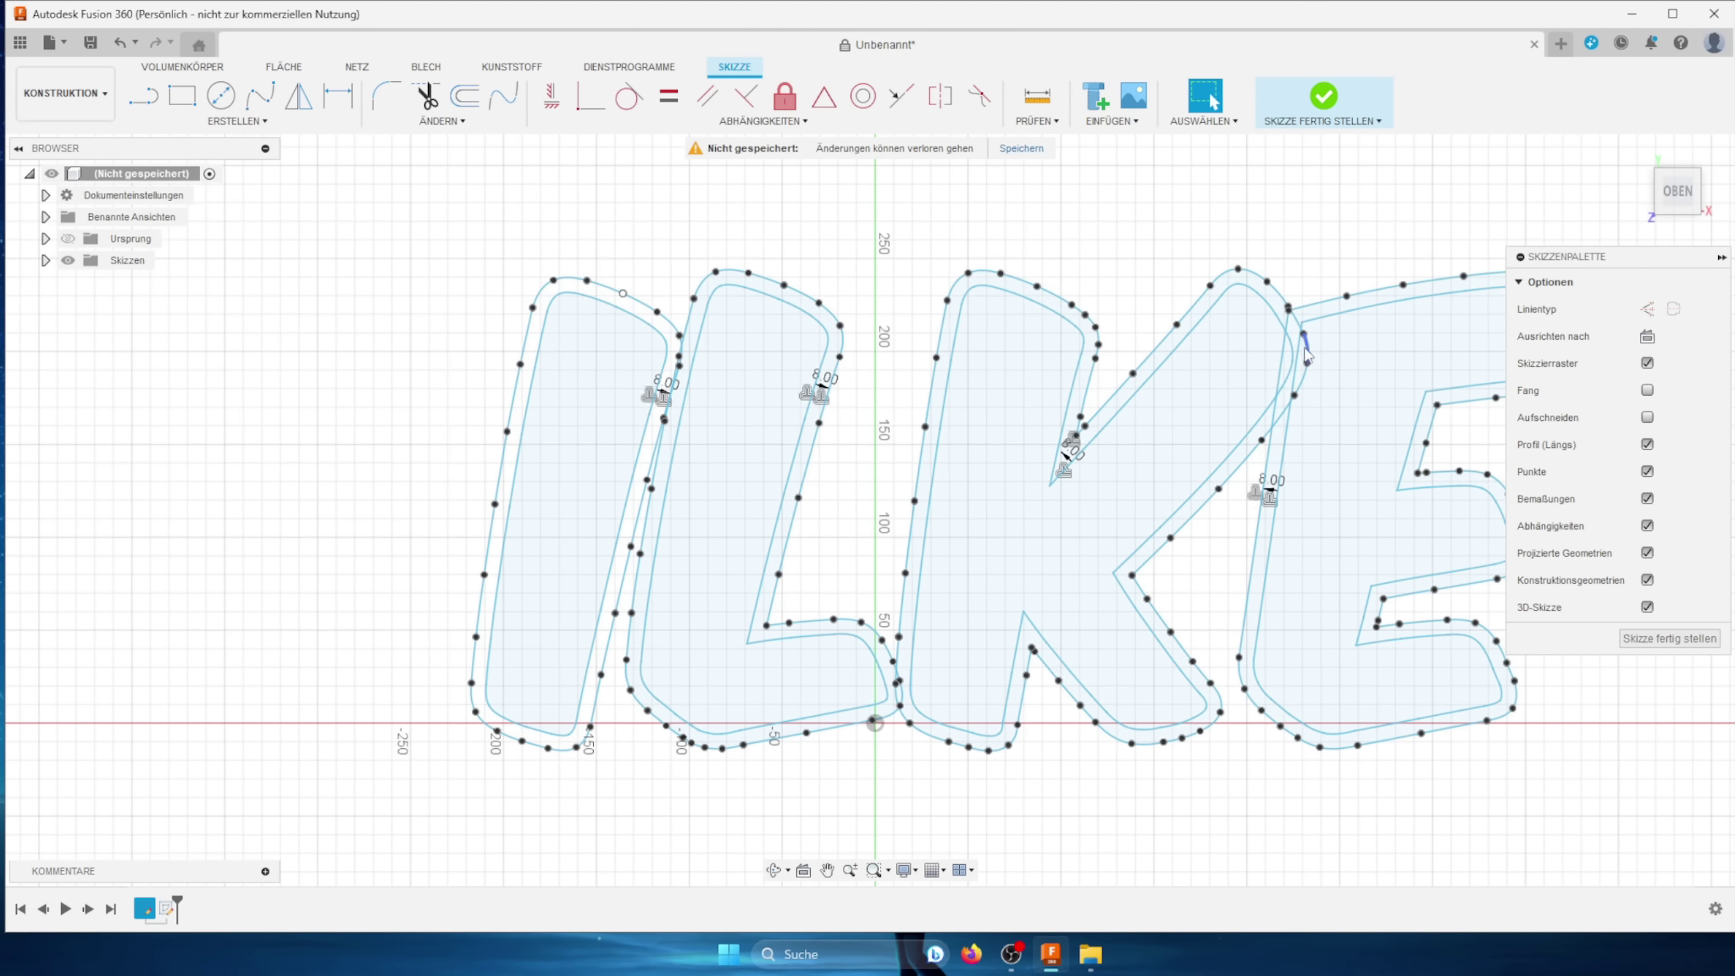
scroll(1306, 355, "up", 3)
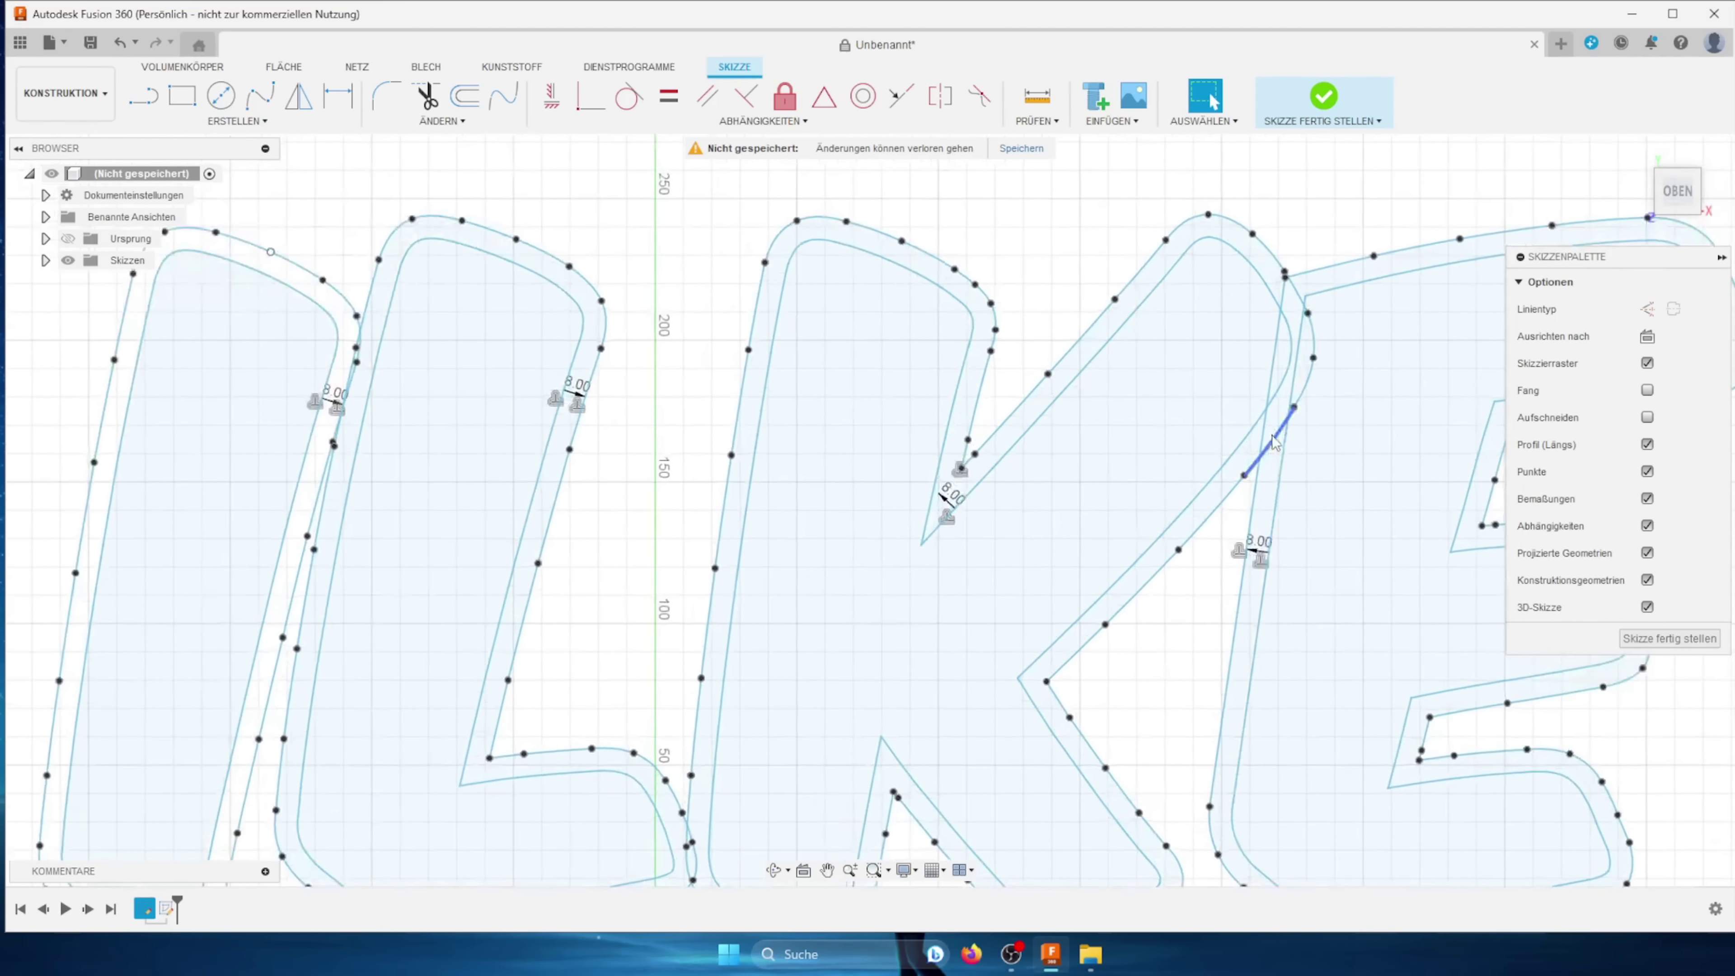
Step: Select the I's offset curve and start editing its offset distance
left_click(321, 468)
middle_click_drag(183, 416, 588, 388)
key("o")
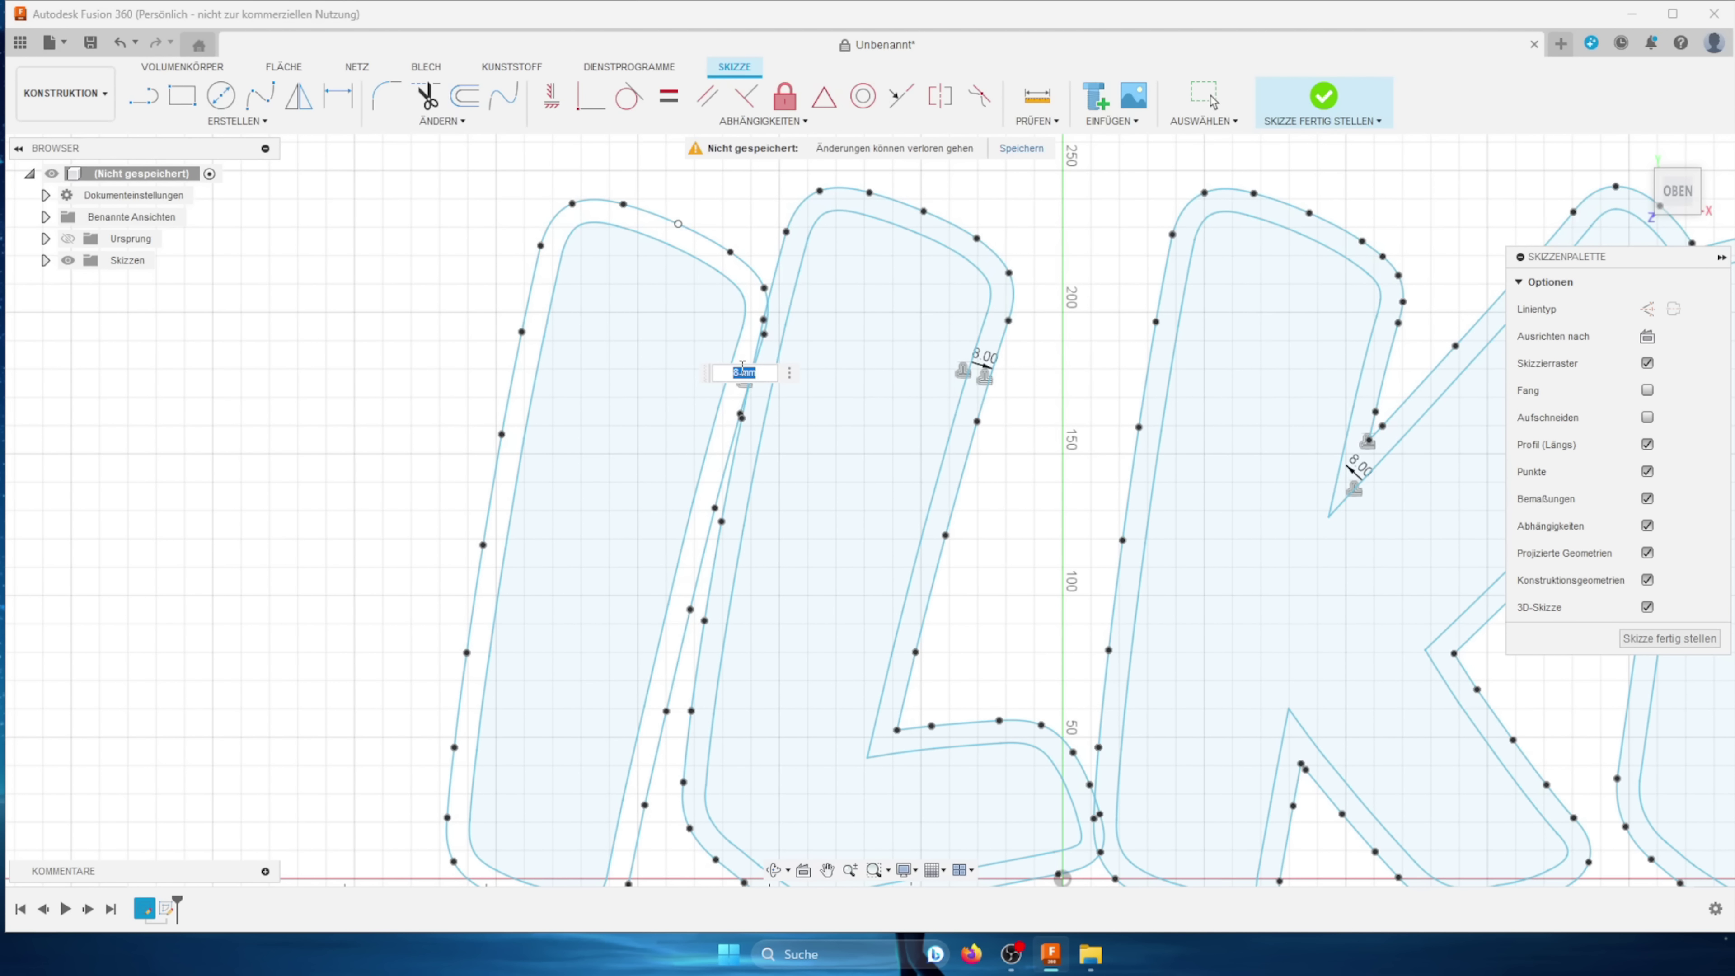
Step: Try offset distances of 10, 6 and then 5 mm on the I's outline
type("10")
key("Return")
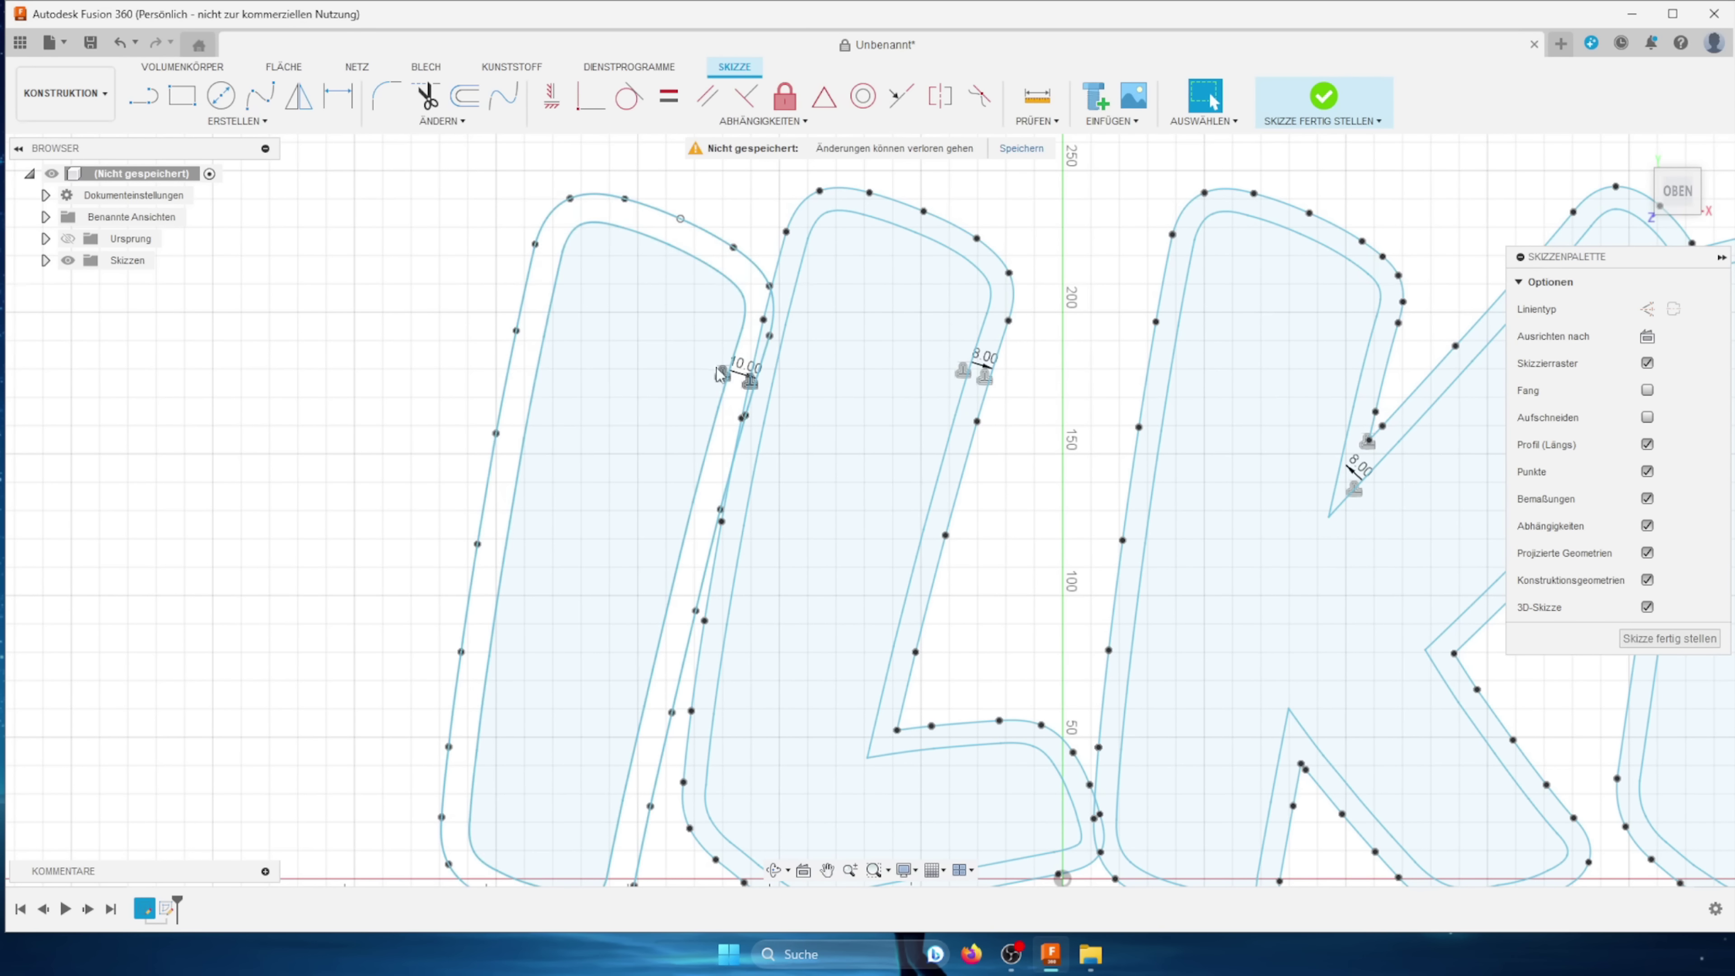
double_click(742, 367)
type("6")
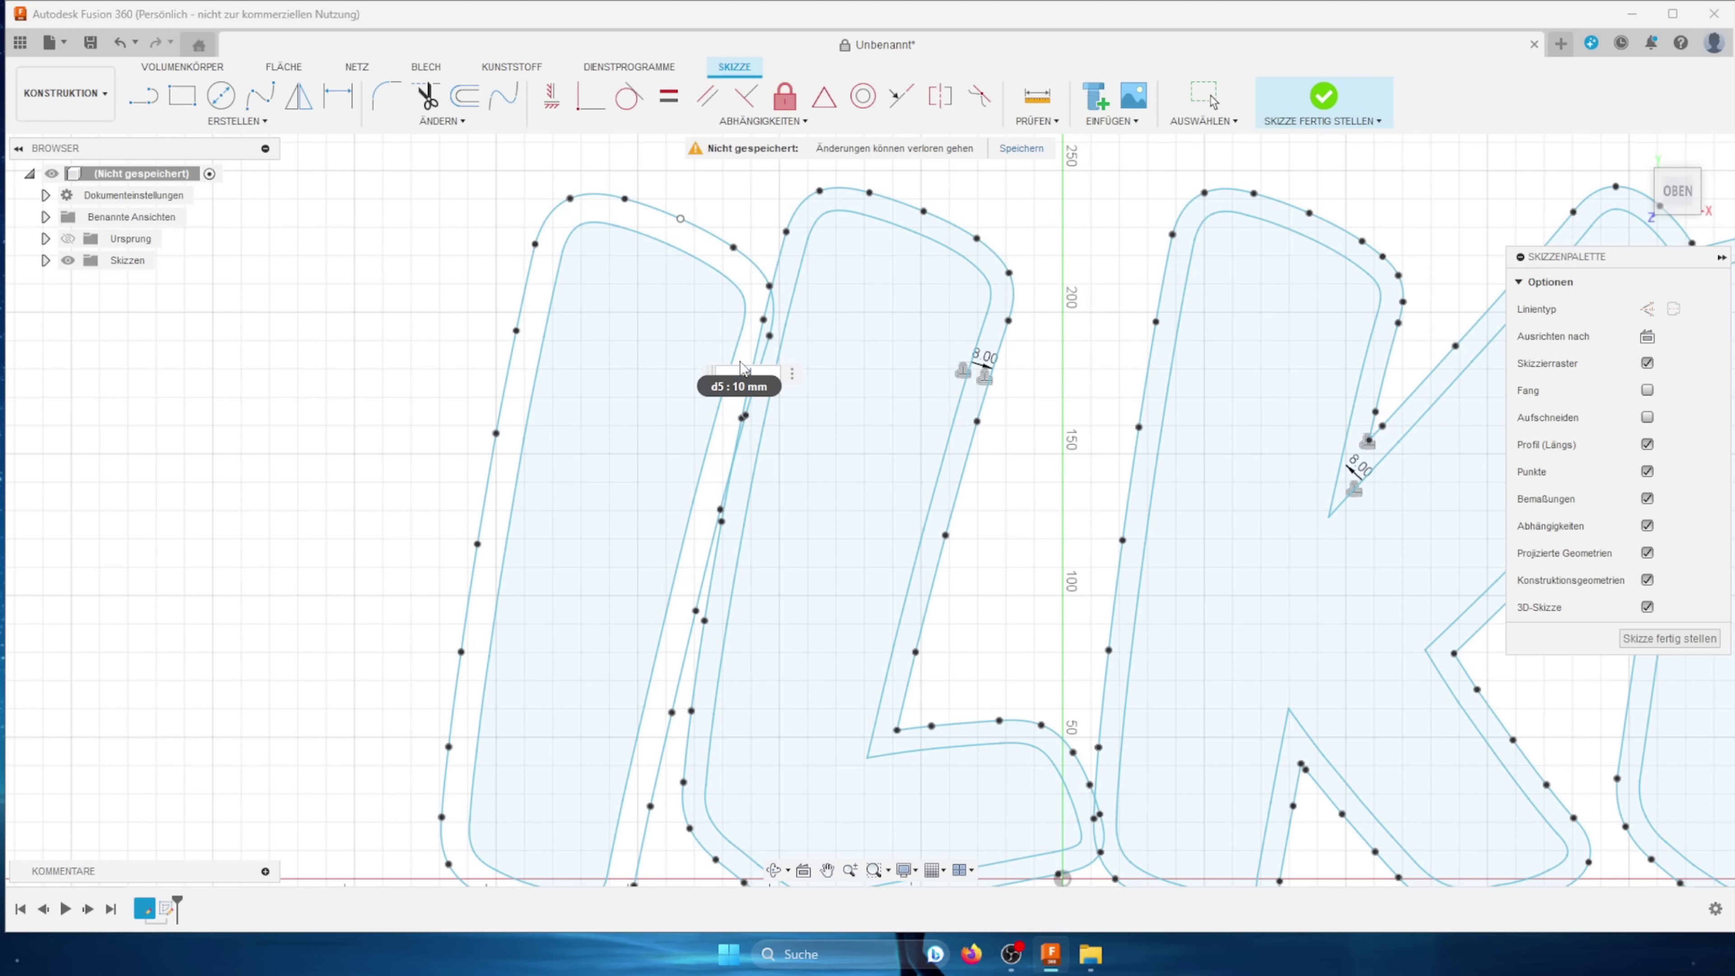
key("Return")
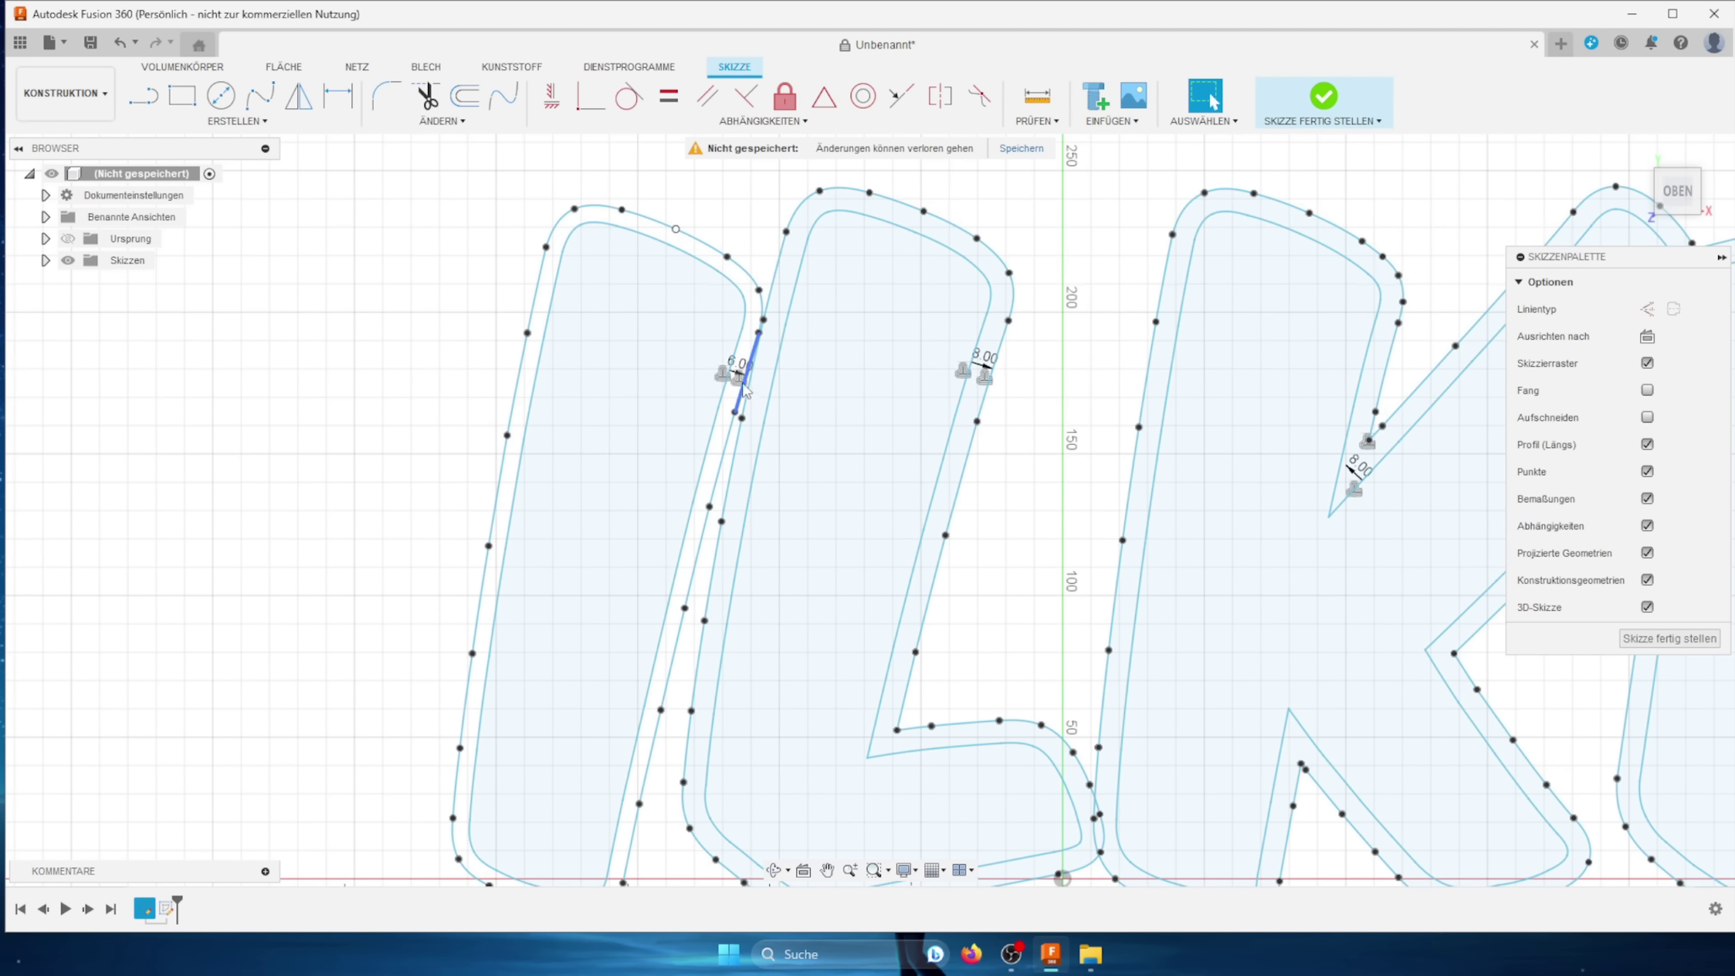
double_click(740, 366)
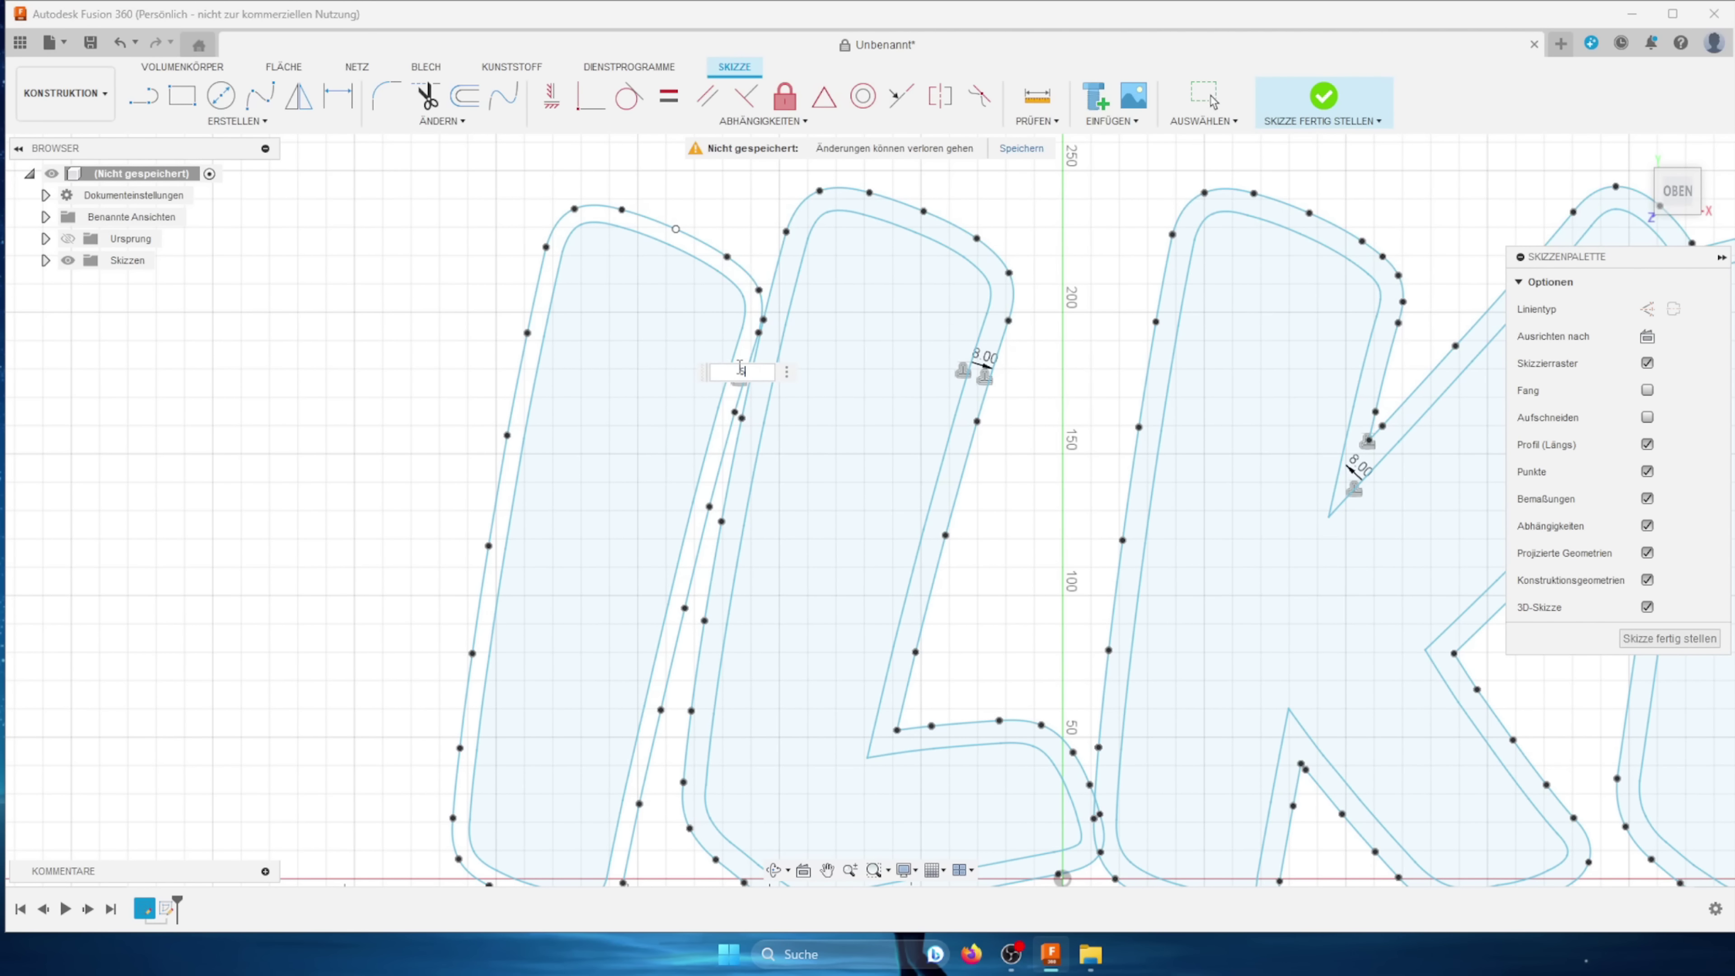
type("5")
key("Return")
Step: Set the I's offset band to 11 mm and check the widened band
scroll(759, 339, "up", 3)
left_click(760, 338)
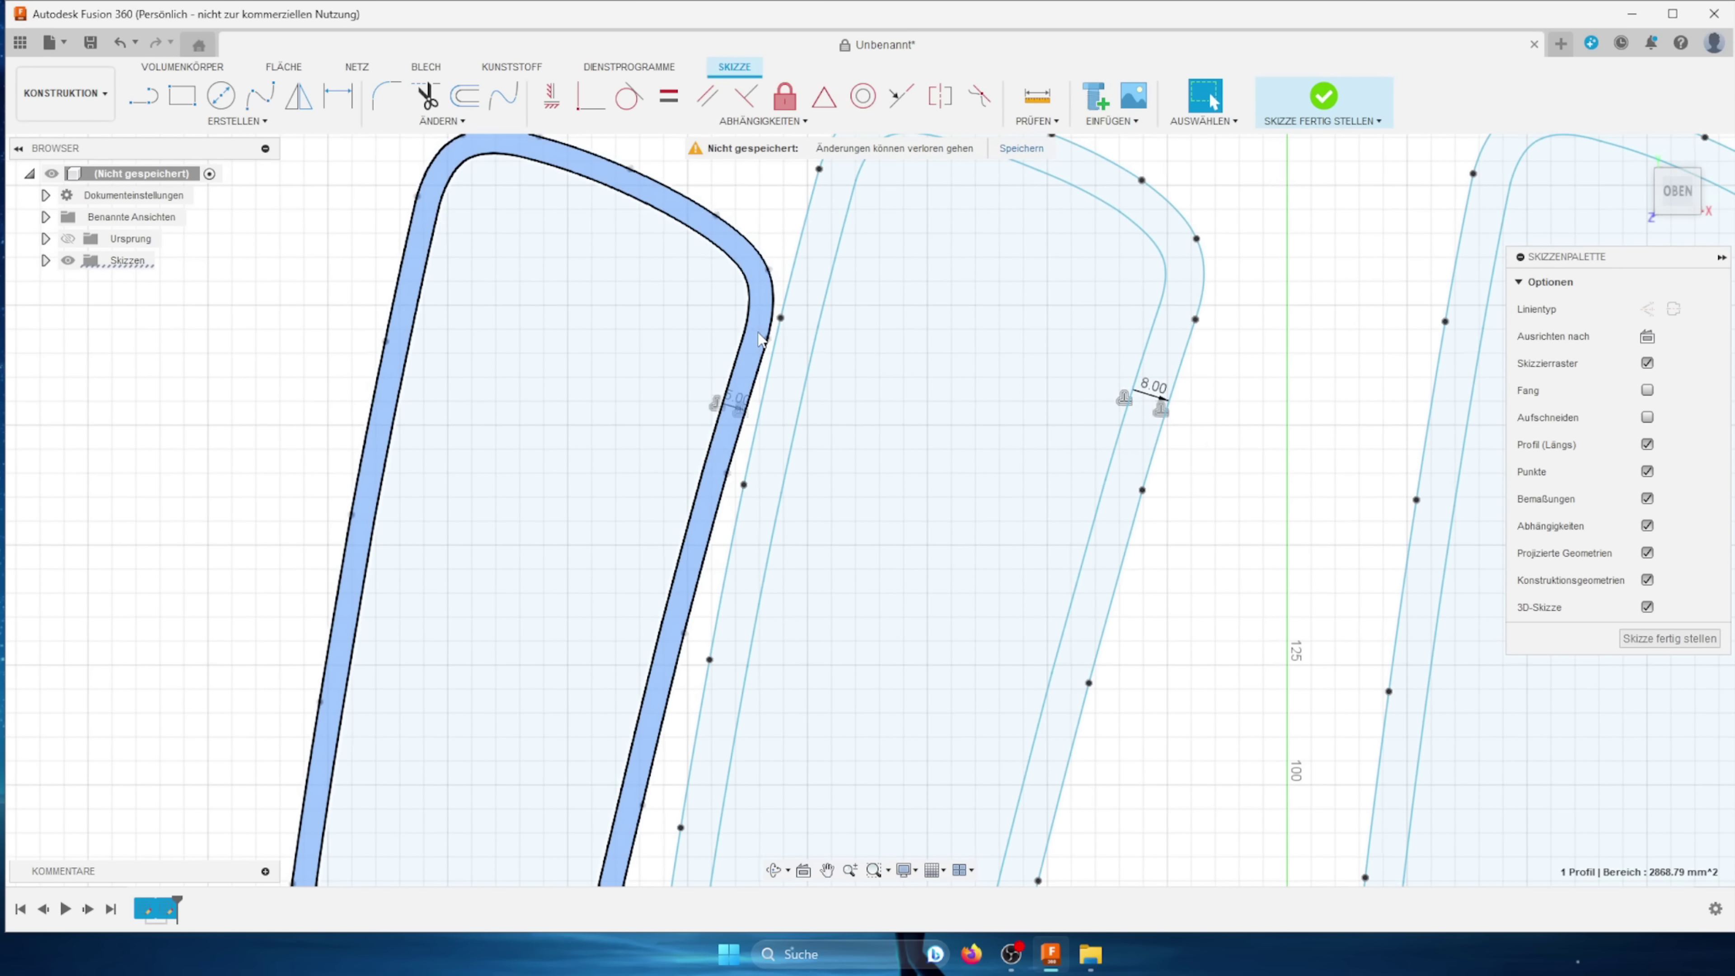
scroll(761, 338, "down", 5)
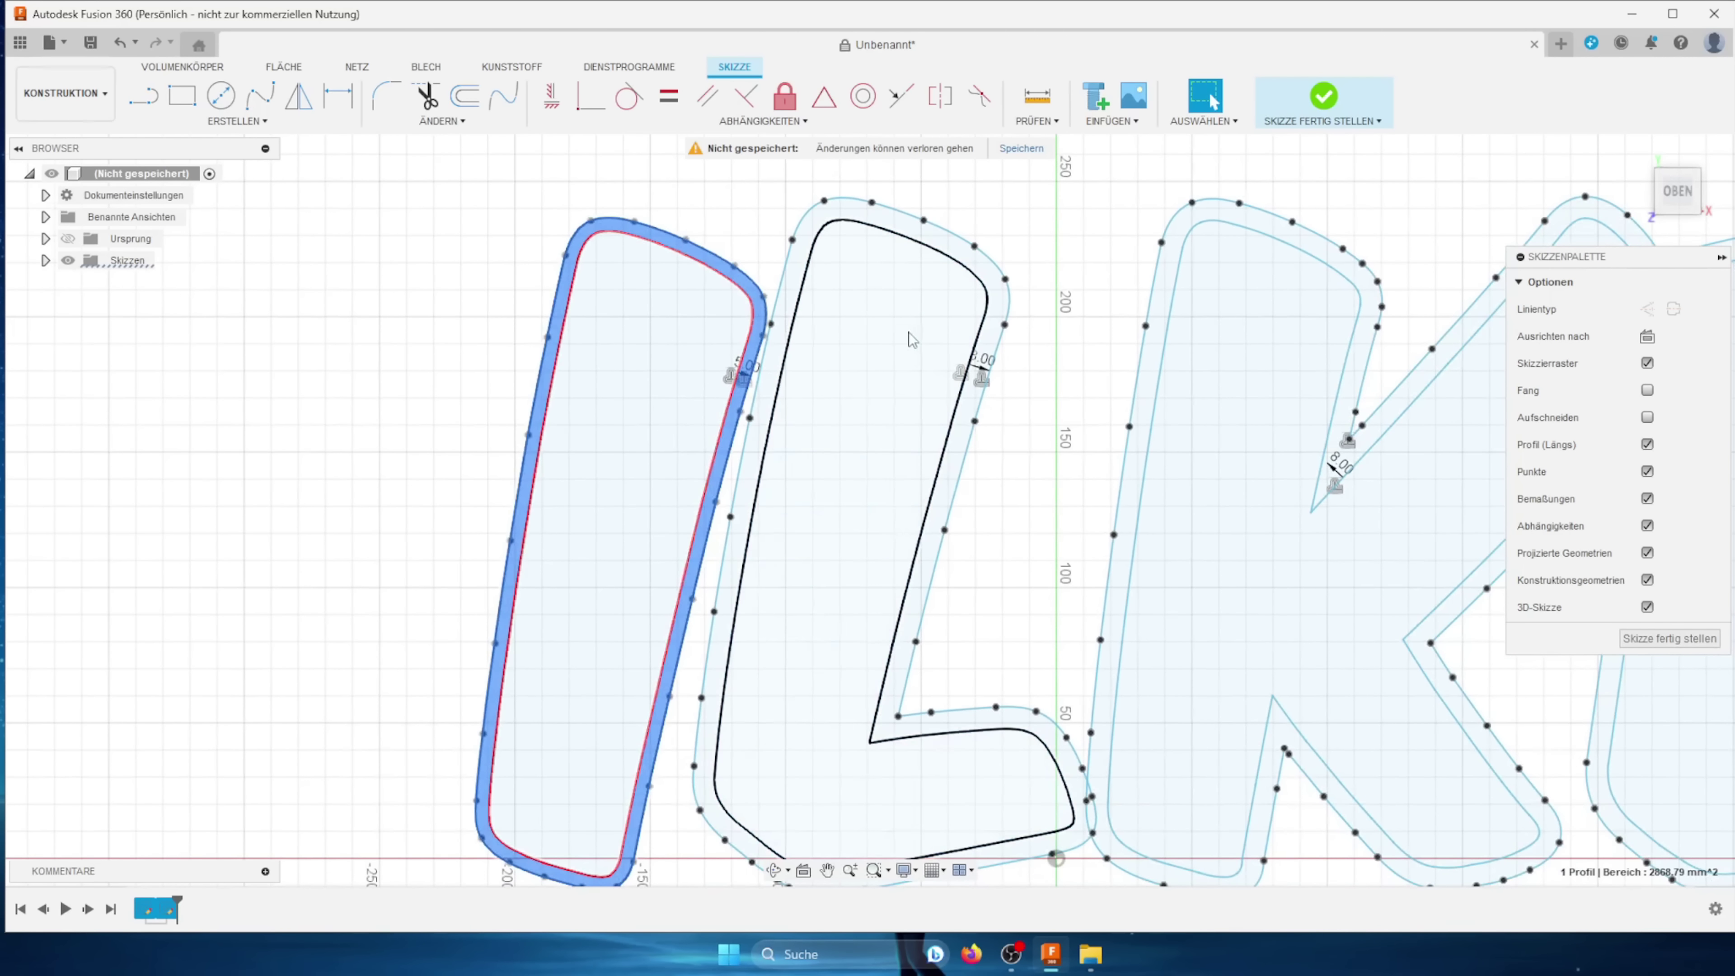
scroll(700, 395, "up", 3)
double_click(700, 394)
type("11")
key("Return")
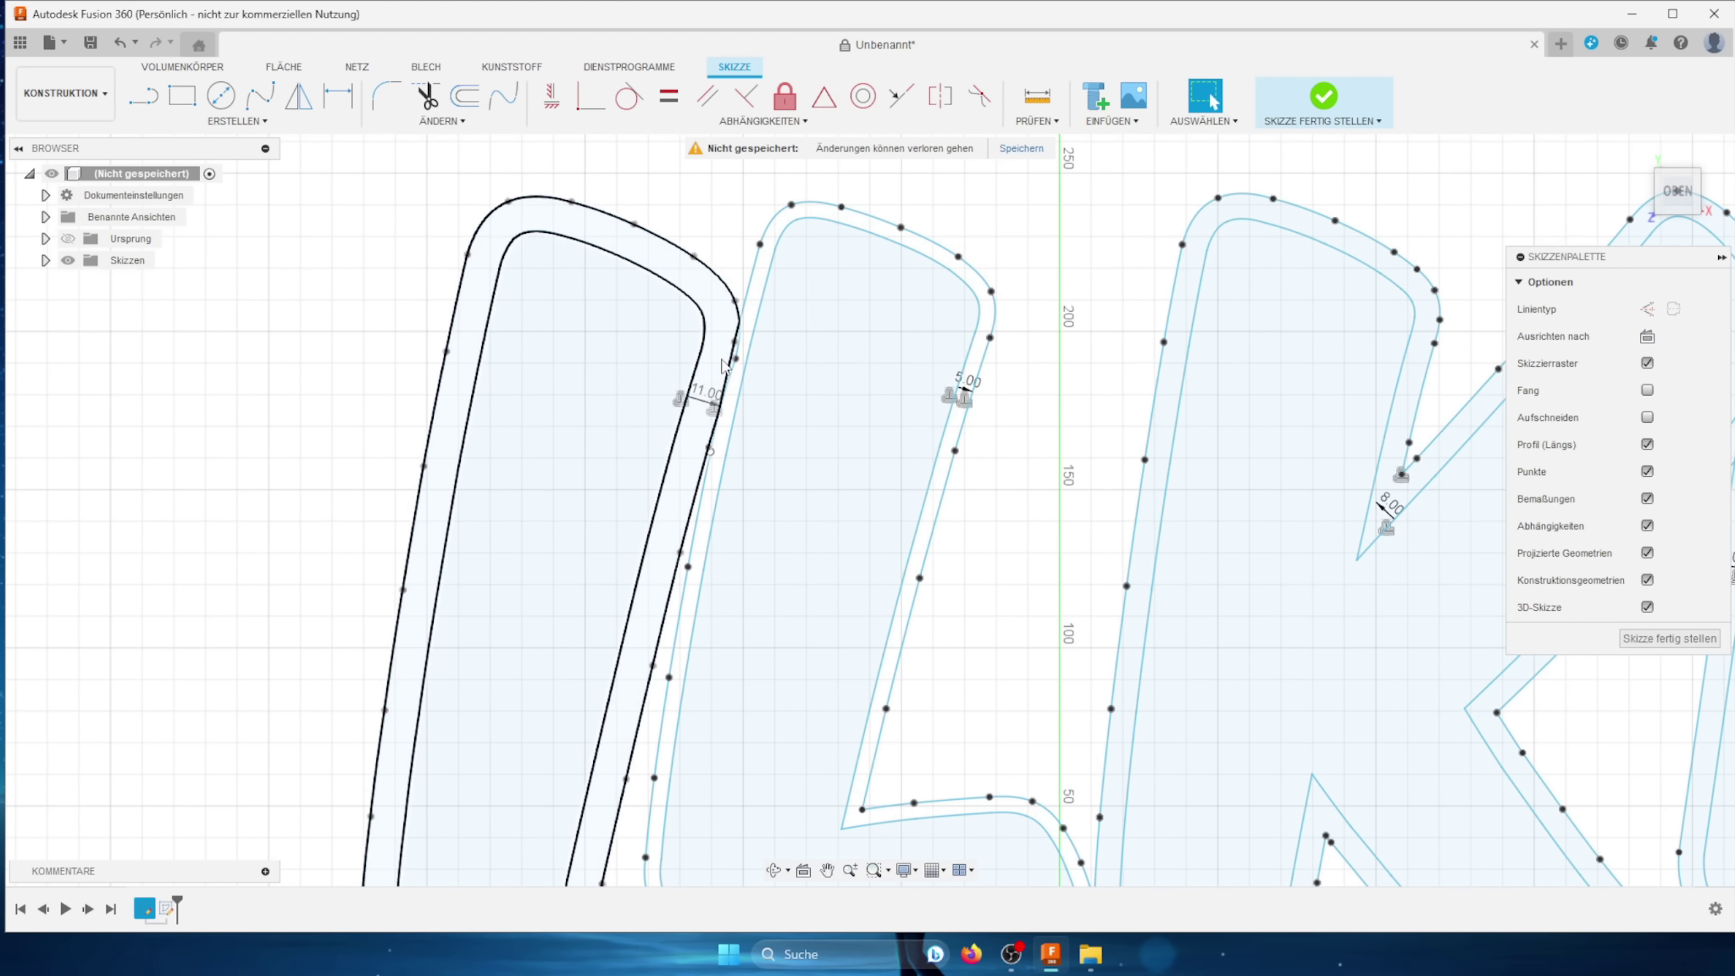
left_click(724, 363)
key("Escape")
Step: Widen the L and K offset bands to 11 mm
double_click(969, 381)
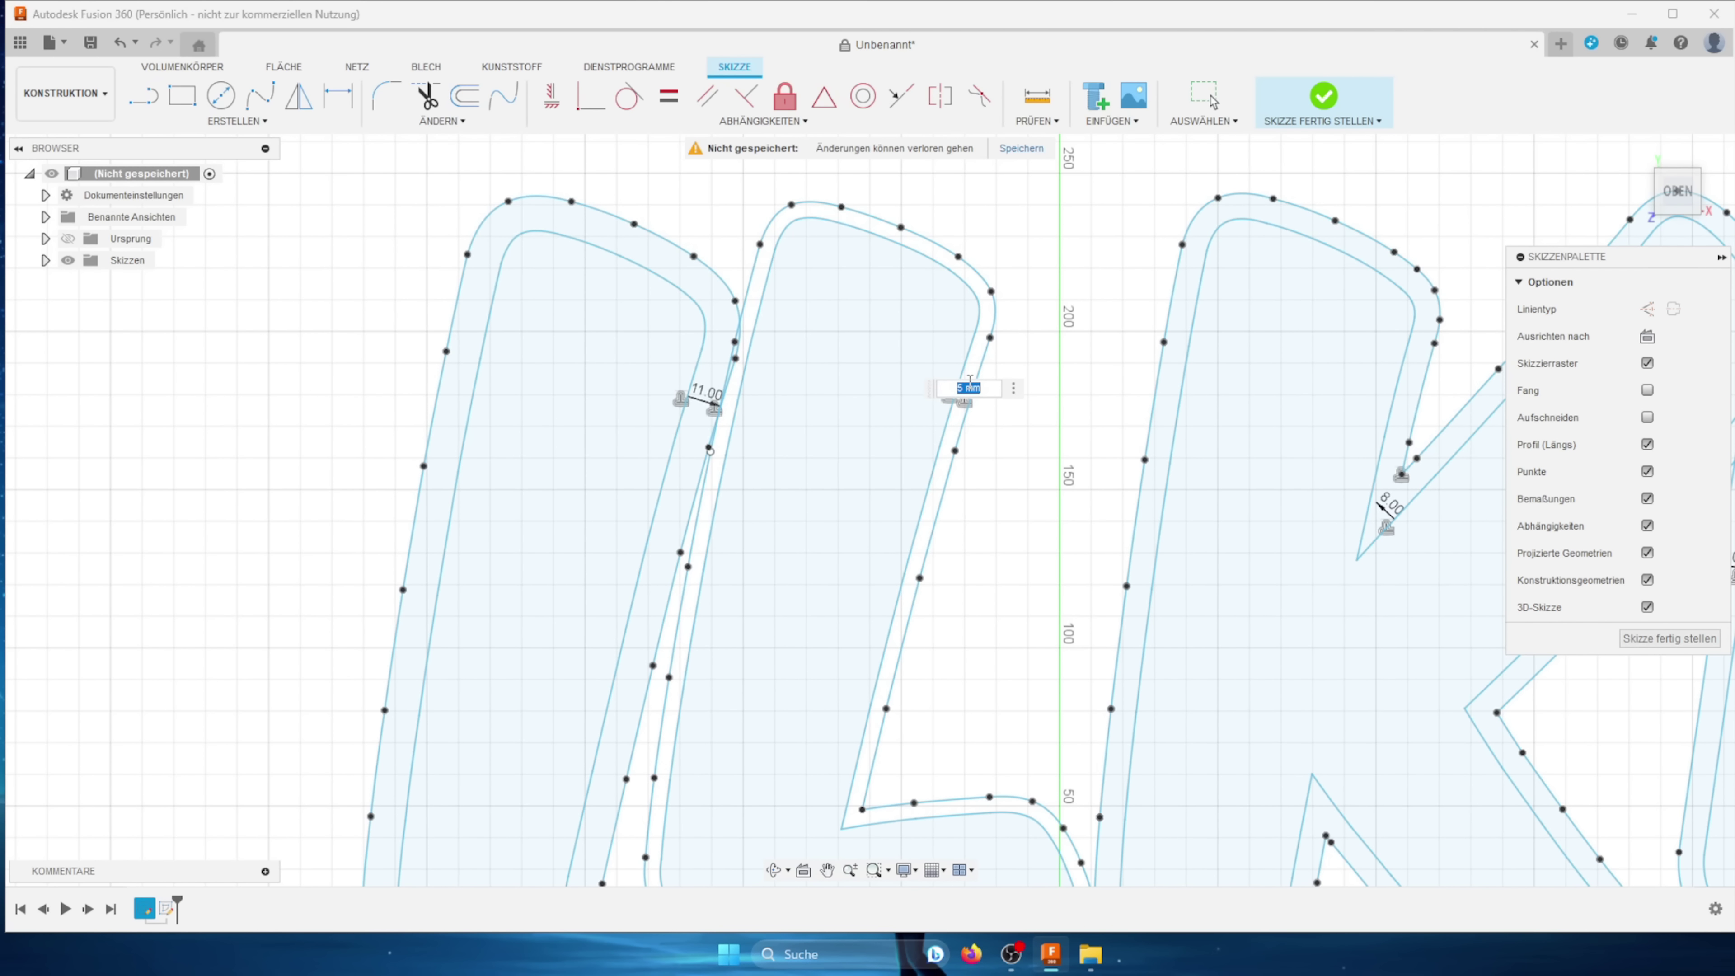
type("11")
key("Return")
left_click(1282, 391)
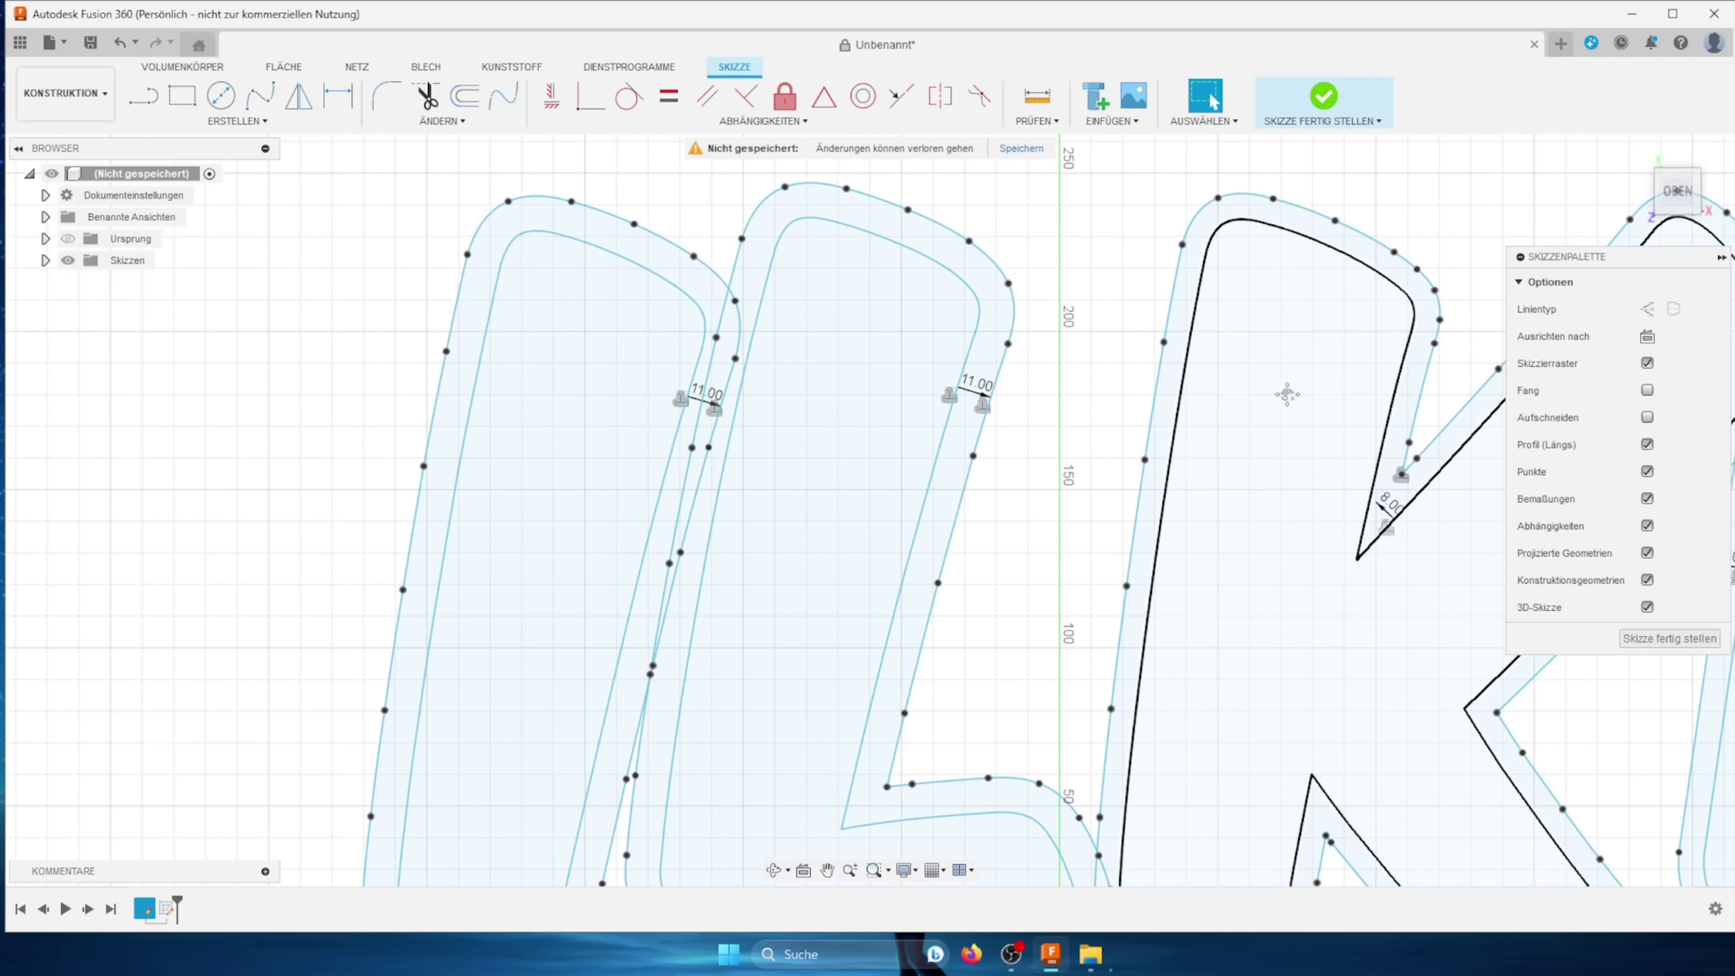
middle_click_drag(1297, 406, 867, 367)
type("11")
key("Return")
scroll(838, 426, "down", 3)
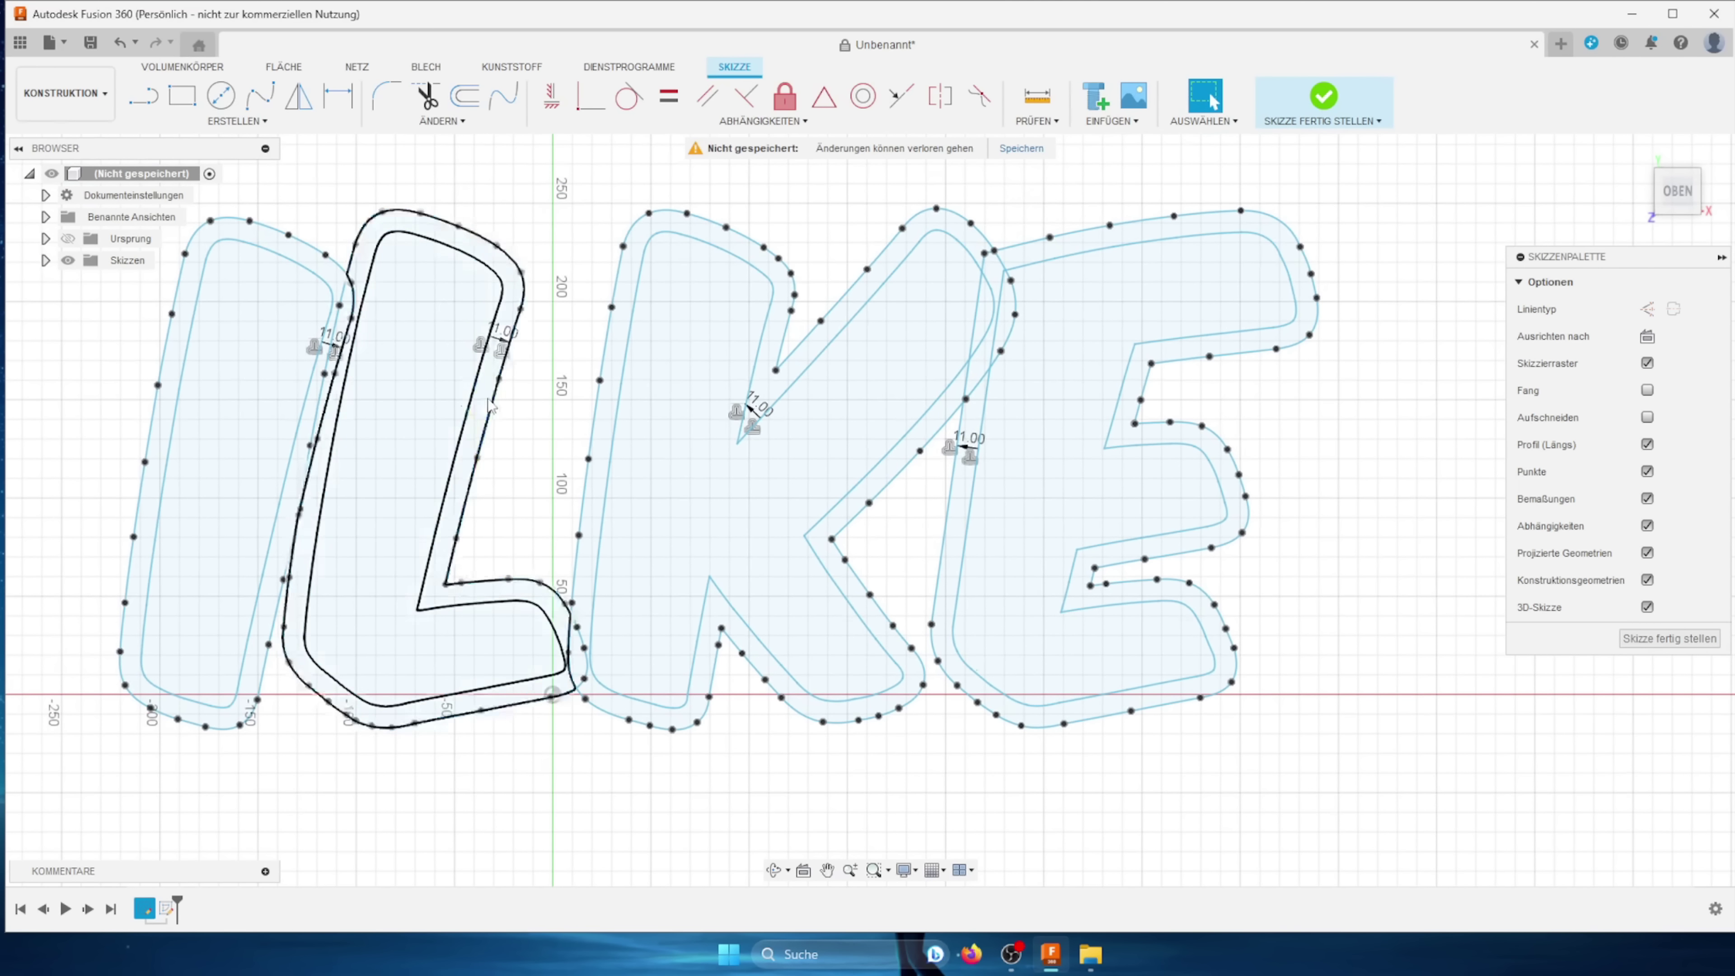
key("Escape")
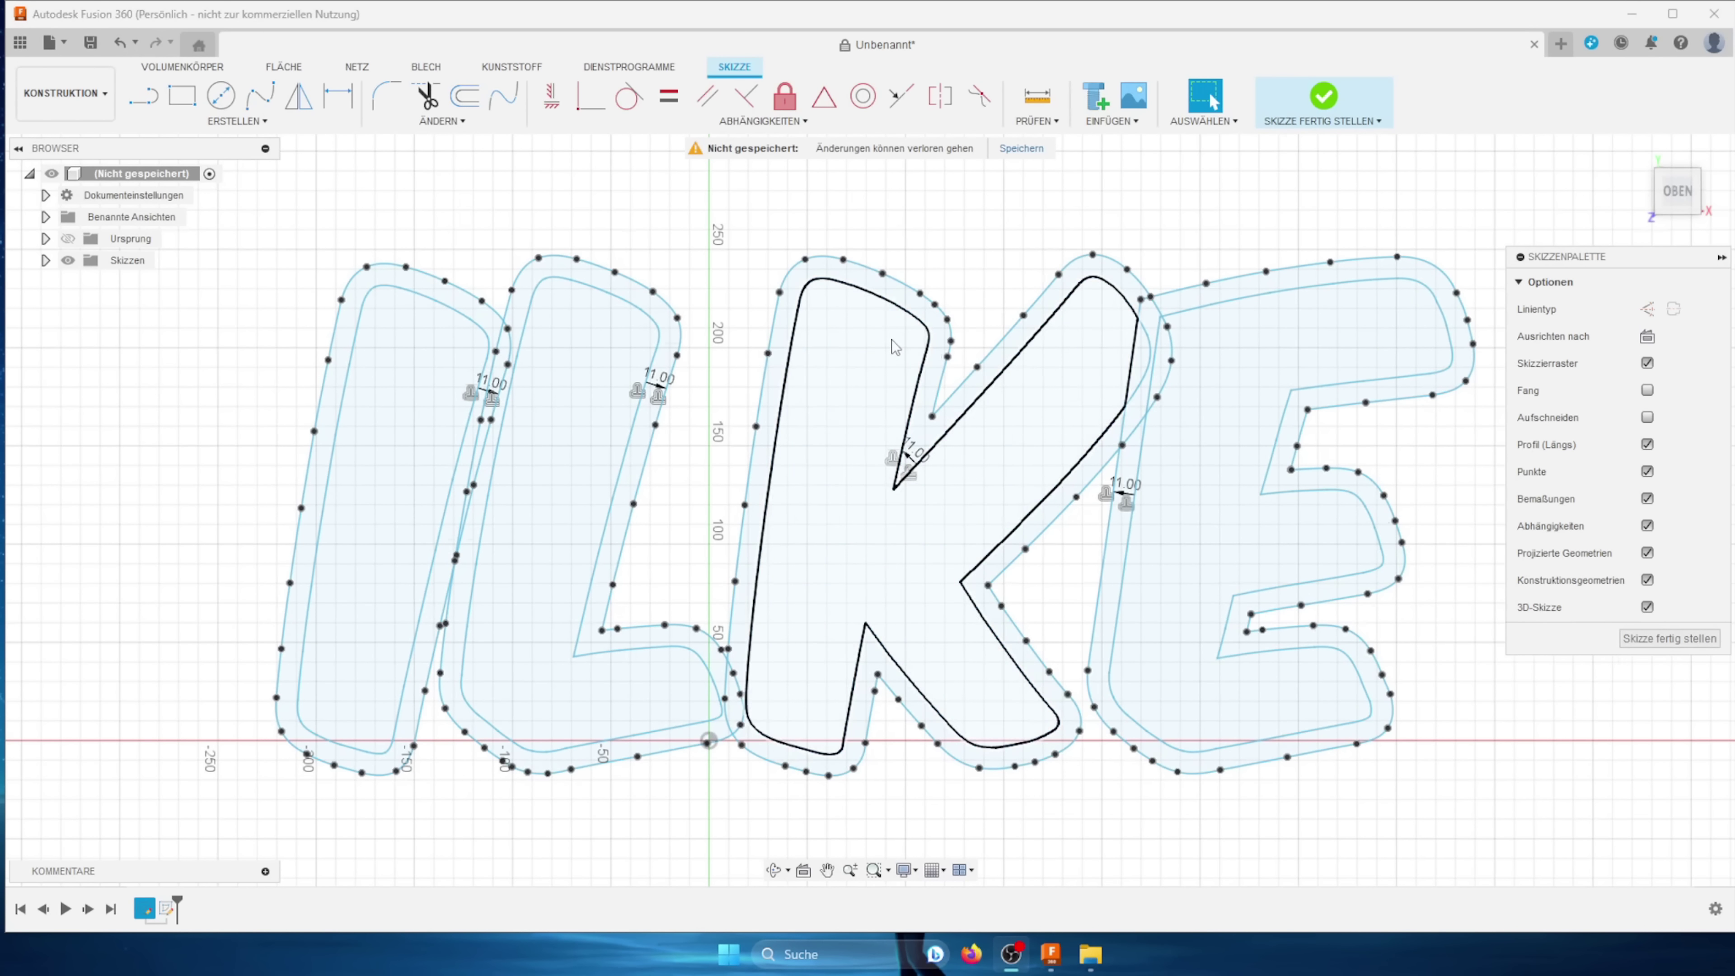
Step: Zoom in on the I and L and select the I's 24-curve, 557.938 mm inner outline loop
middle_click_drag(894, 347, 1222, 306)
scroll(765, 362, "up", 2)
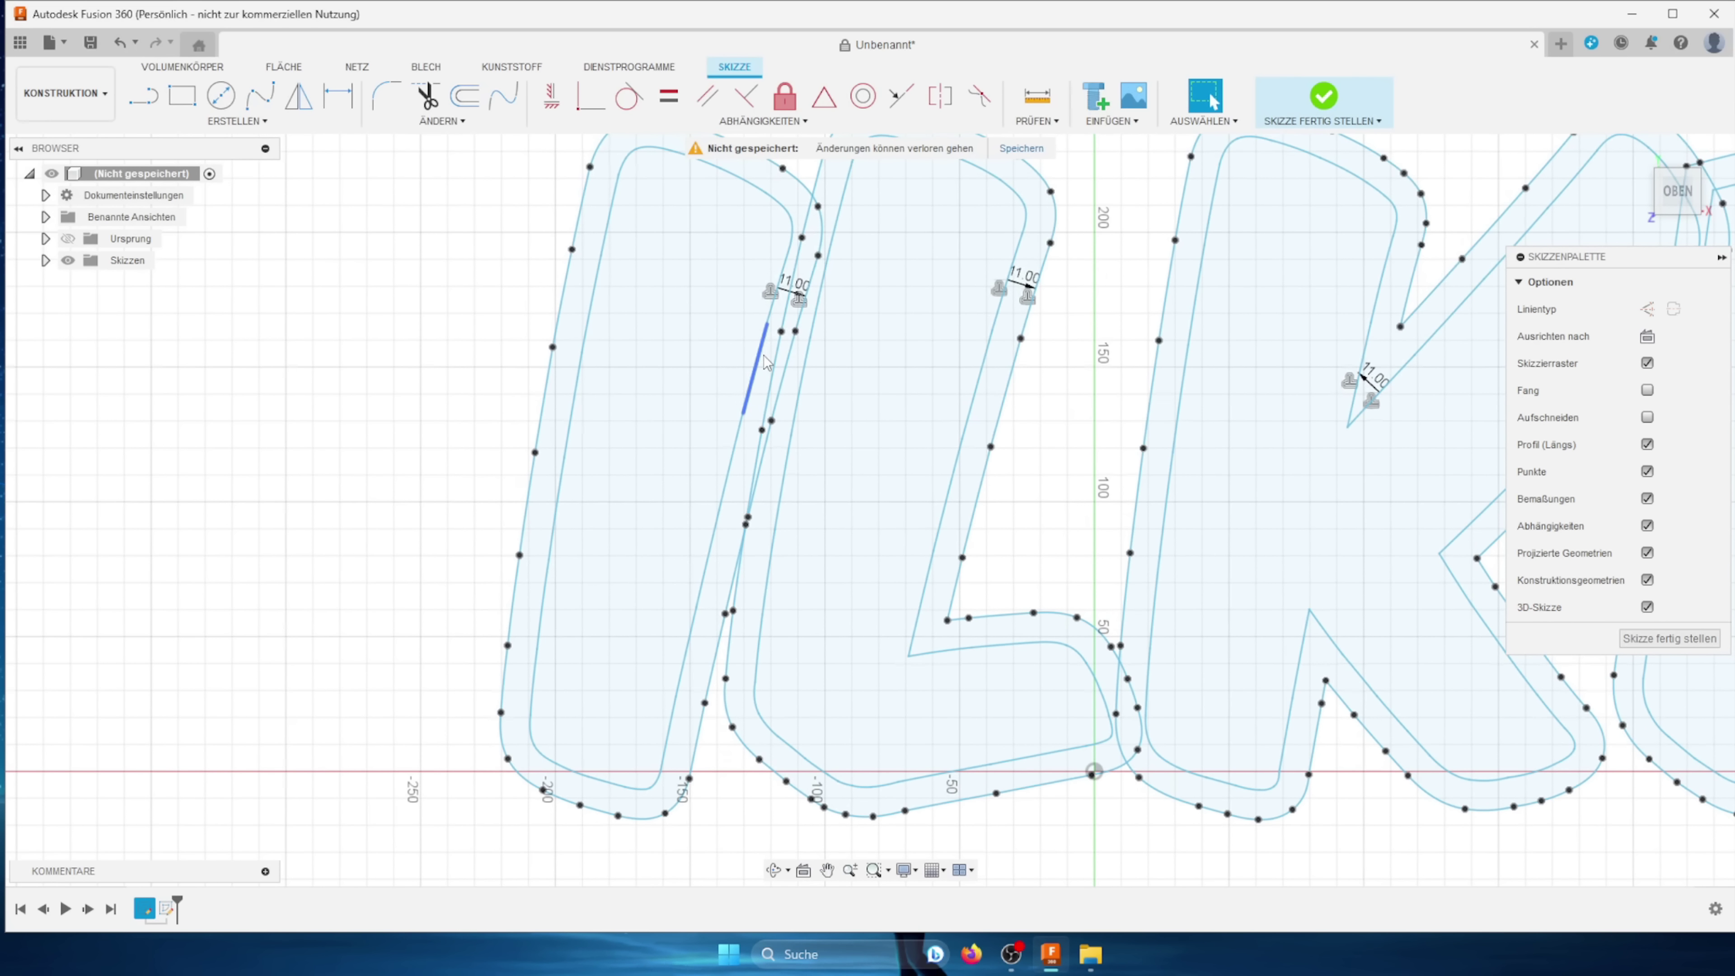
scroll(425, 372, "down", 1)
scroll(403, 394, "down", 1)
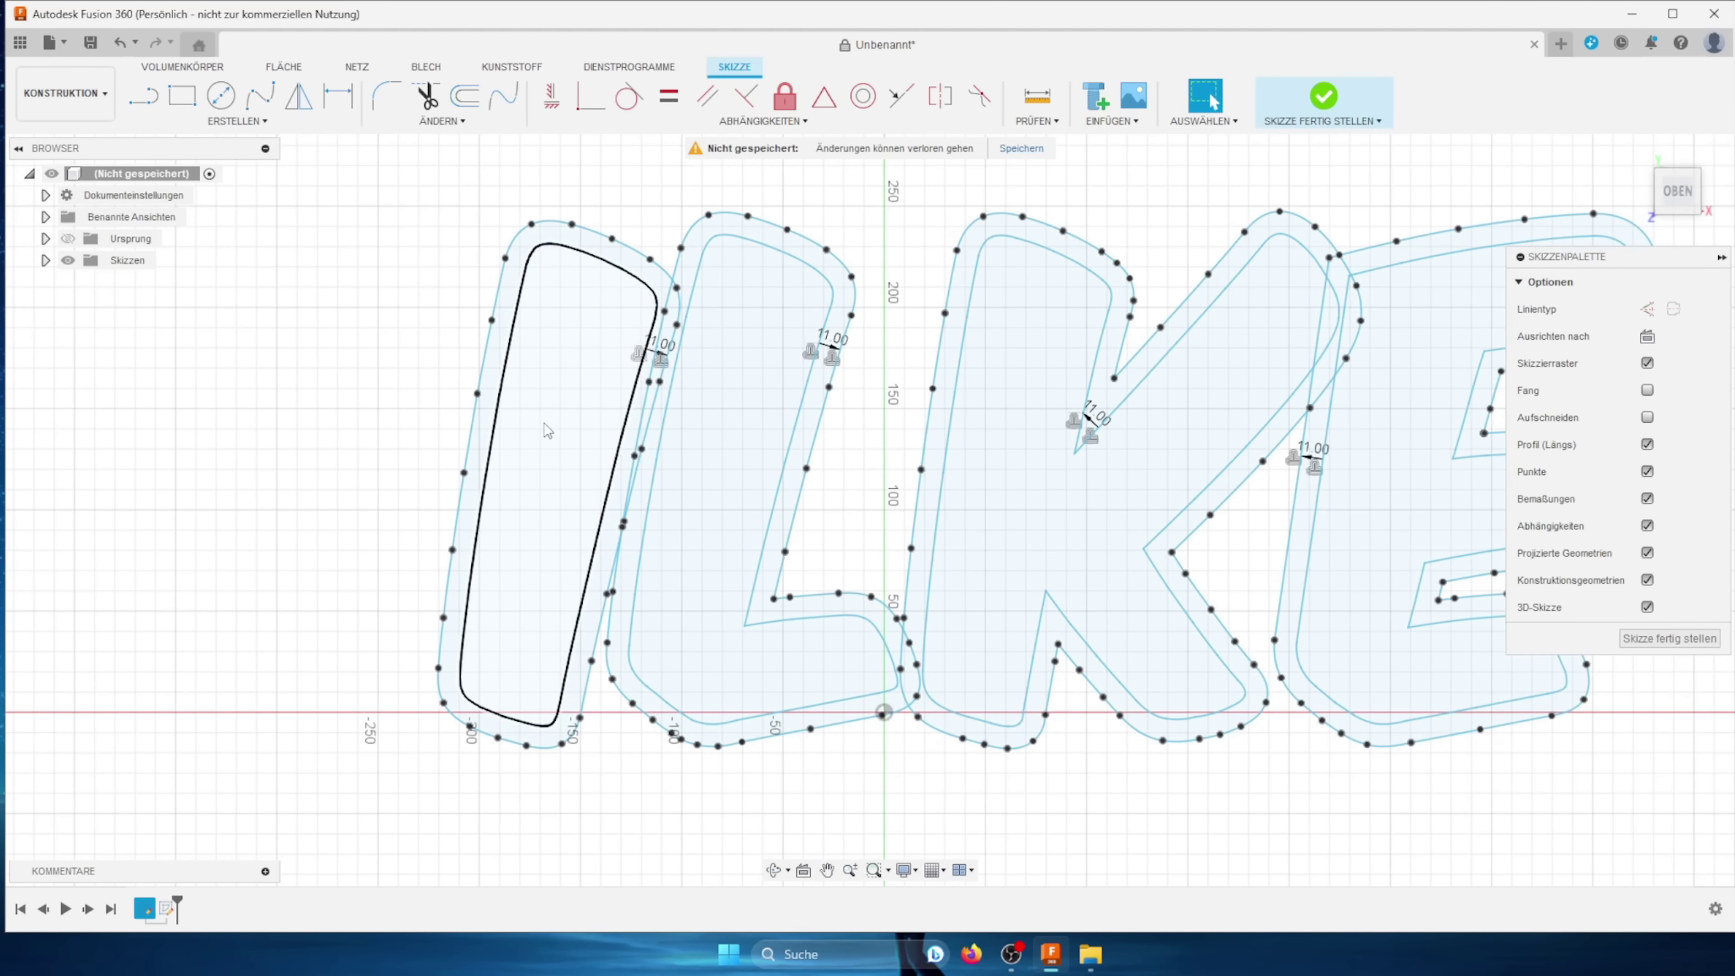
middle_click_drag(544, 423, 689, 409)
scroll(696, 425, "up", 2)
key("ctrl+z")
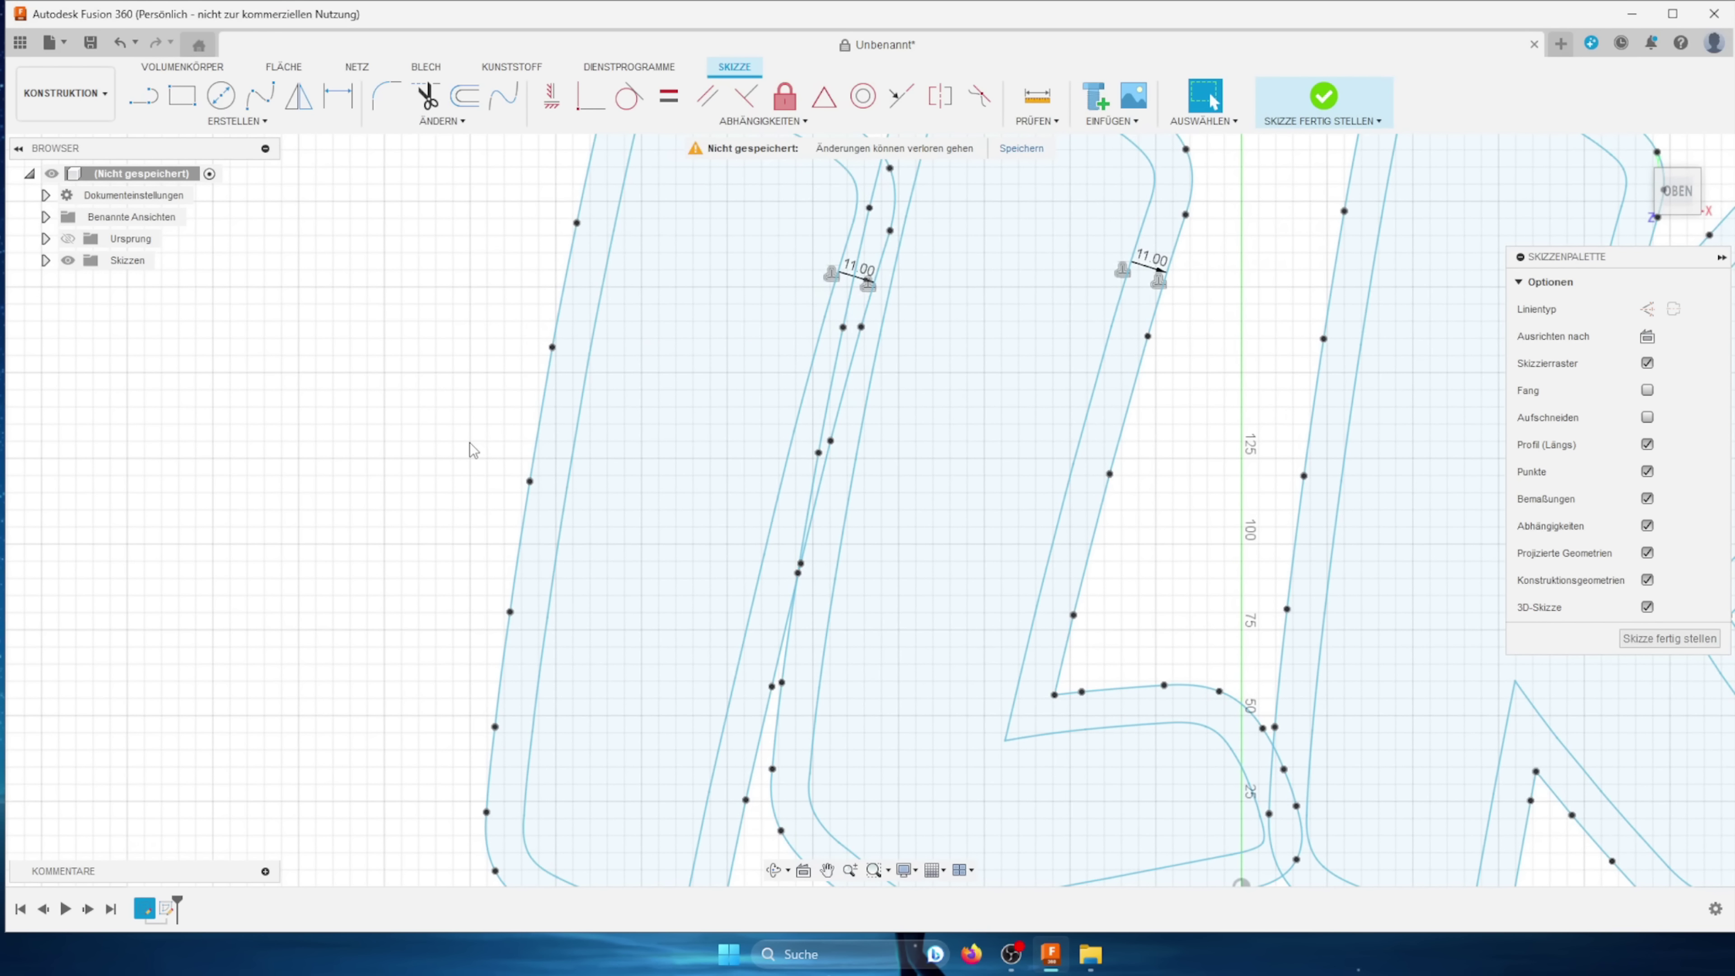
key("ctrl+y")
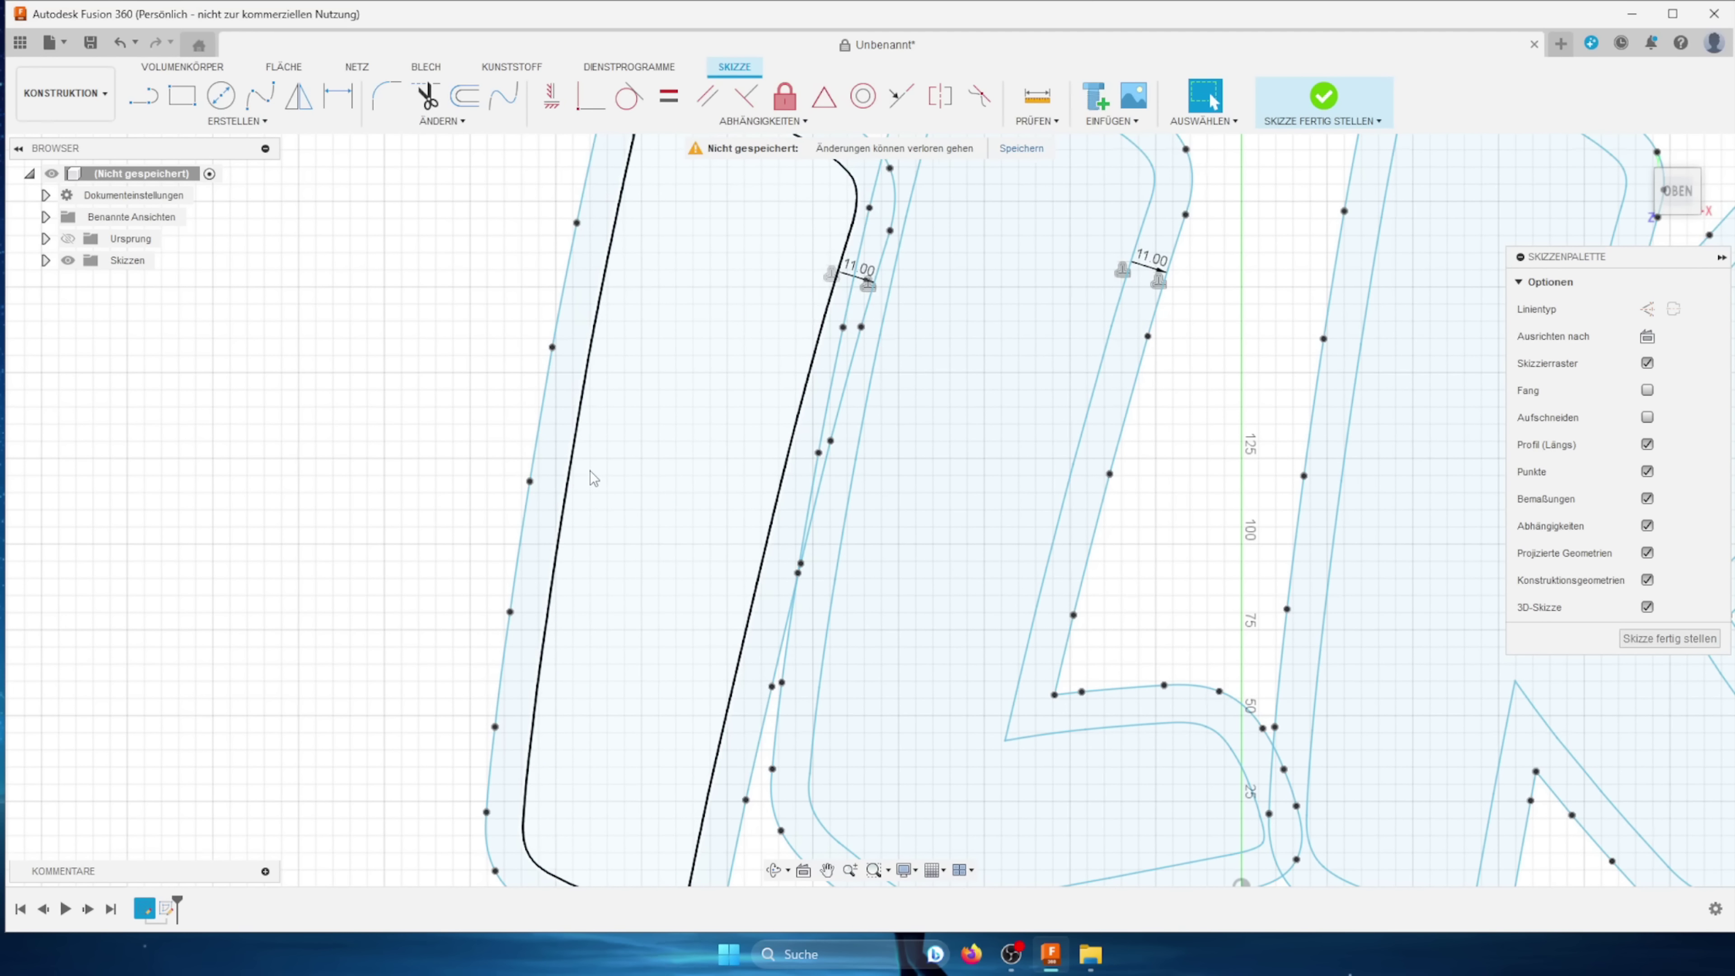
scroll(781, 482, "down", 3)
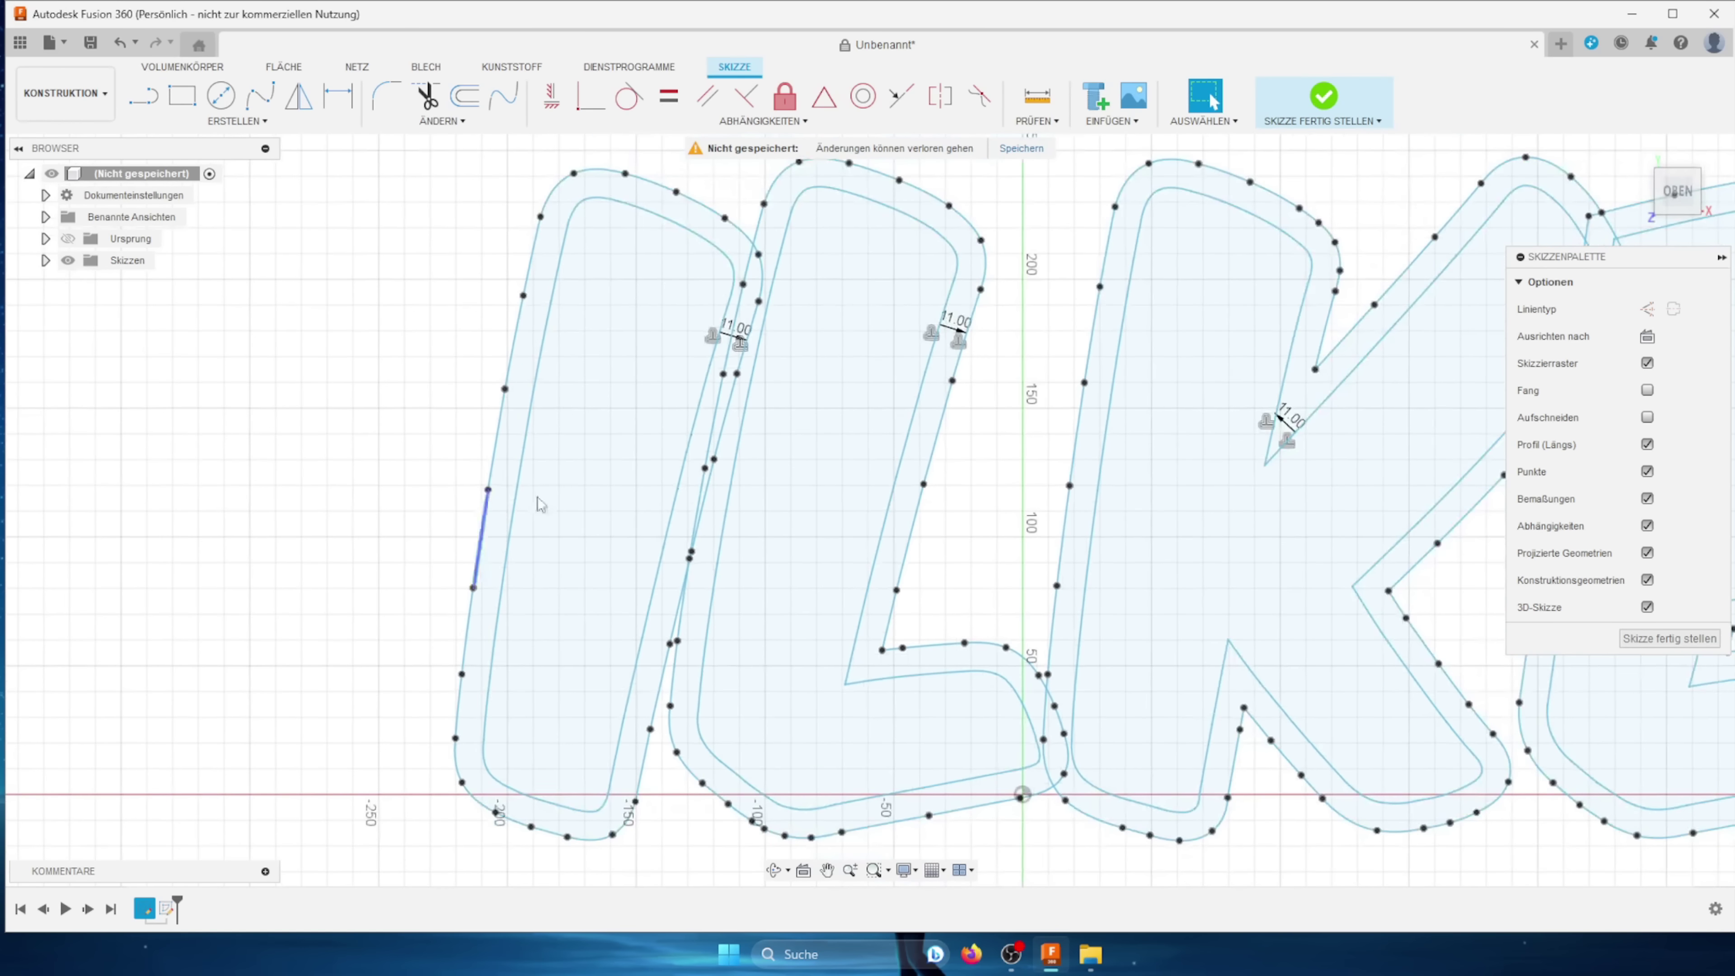
double_click(679, 483)
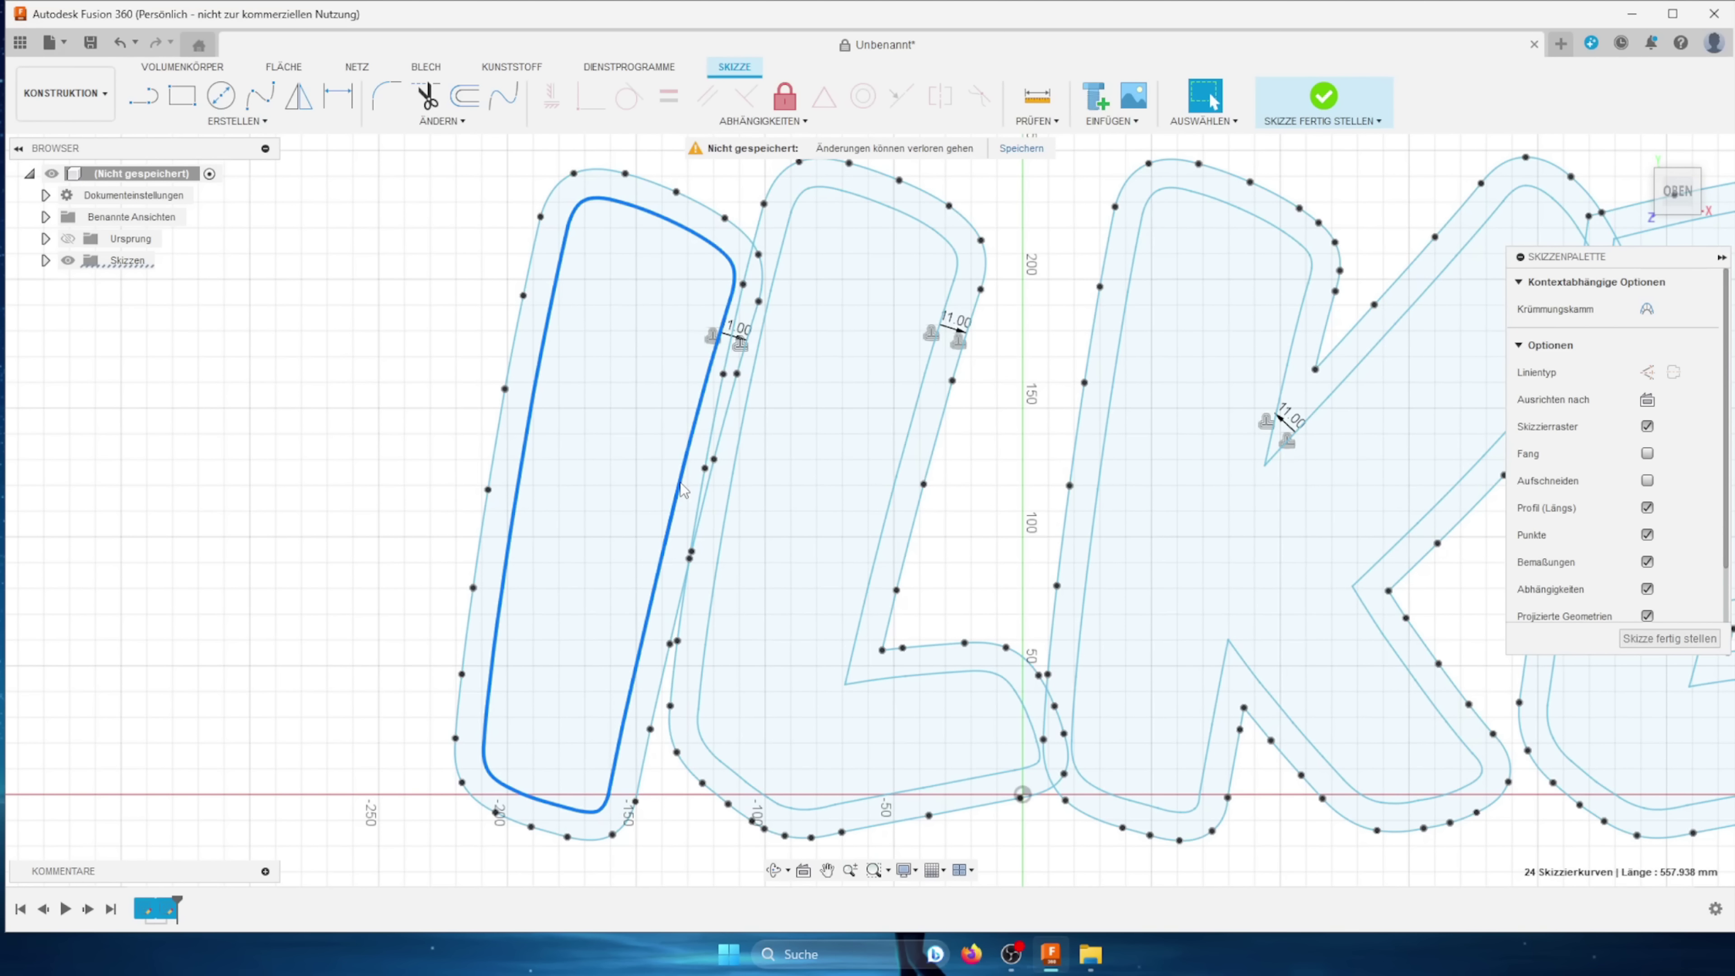
Step: Offset the I's inner outline by -2 mm to form a thin rim
key("o")
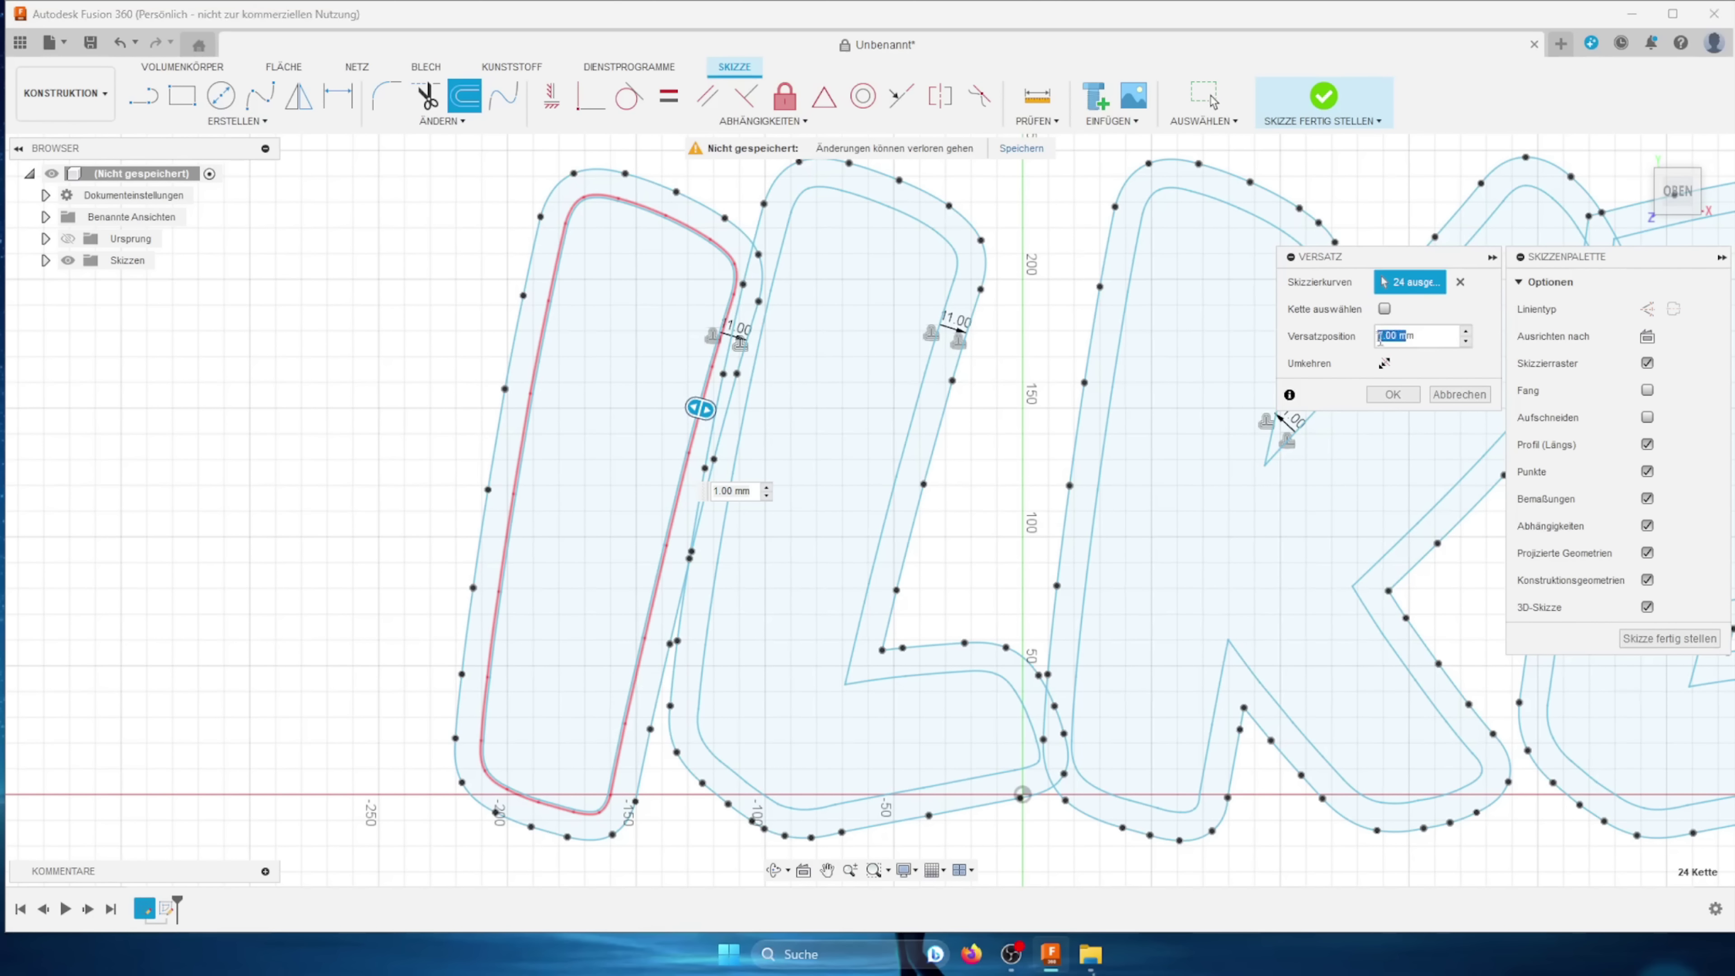
left_click(1409, 335)
key("ctrl+a")
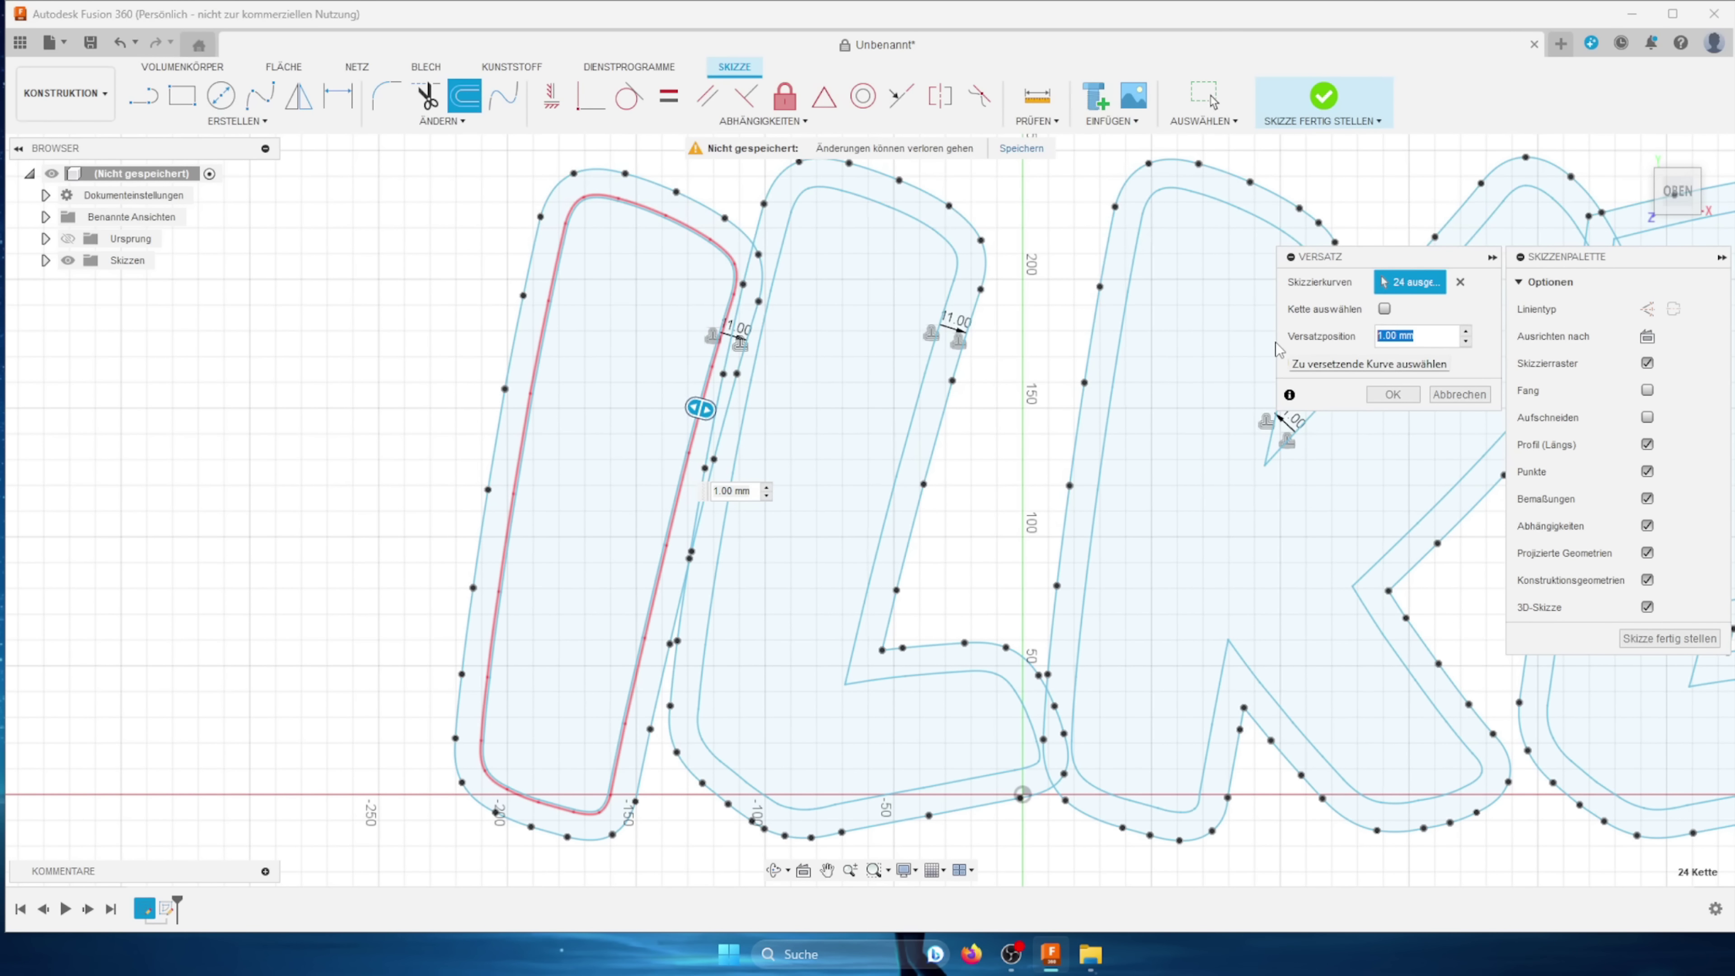
key("BackSpace")
type("-2")
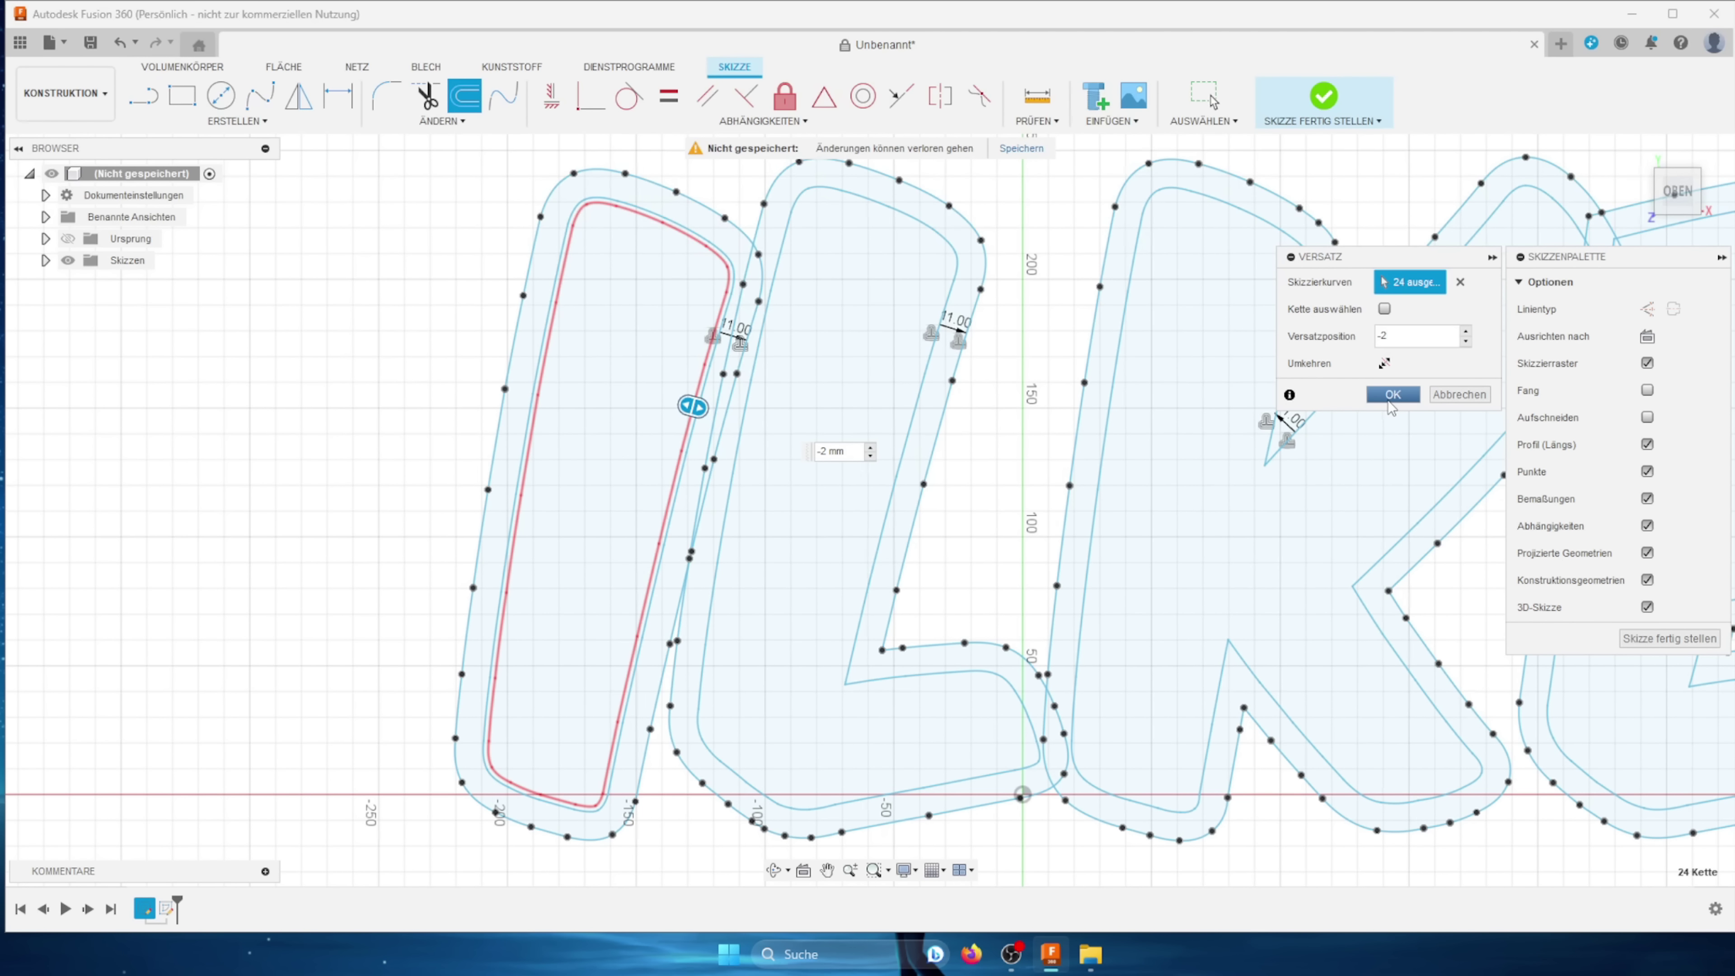
left_click(1392, 394)
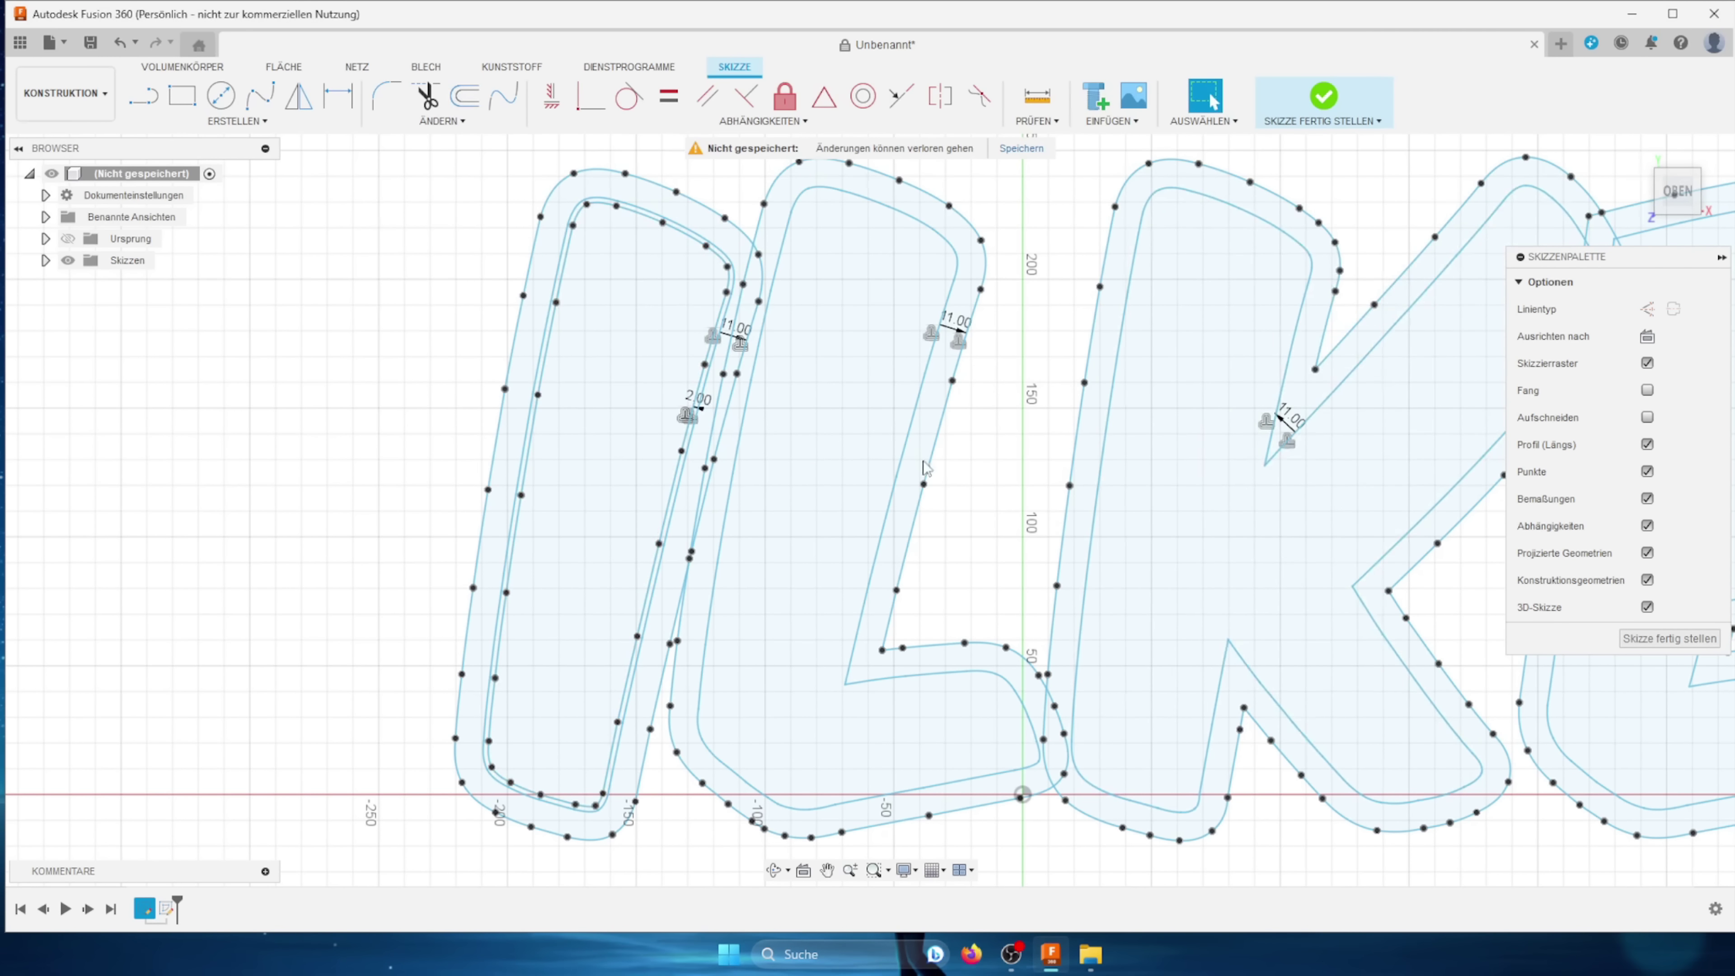
scroll(695, 428, "up", 10)
left_click(696, 428)
scroll(696, 428, "up", 3)
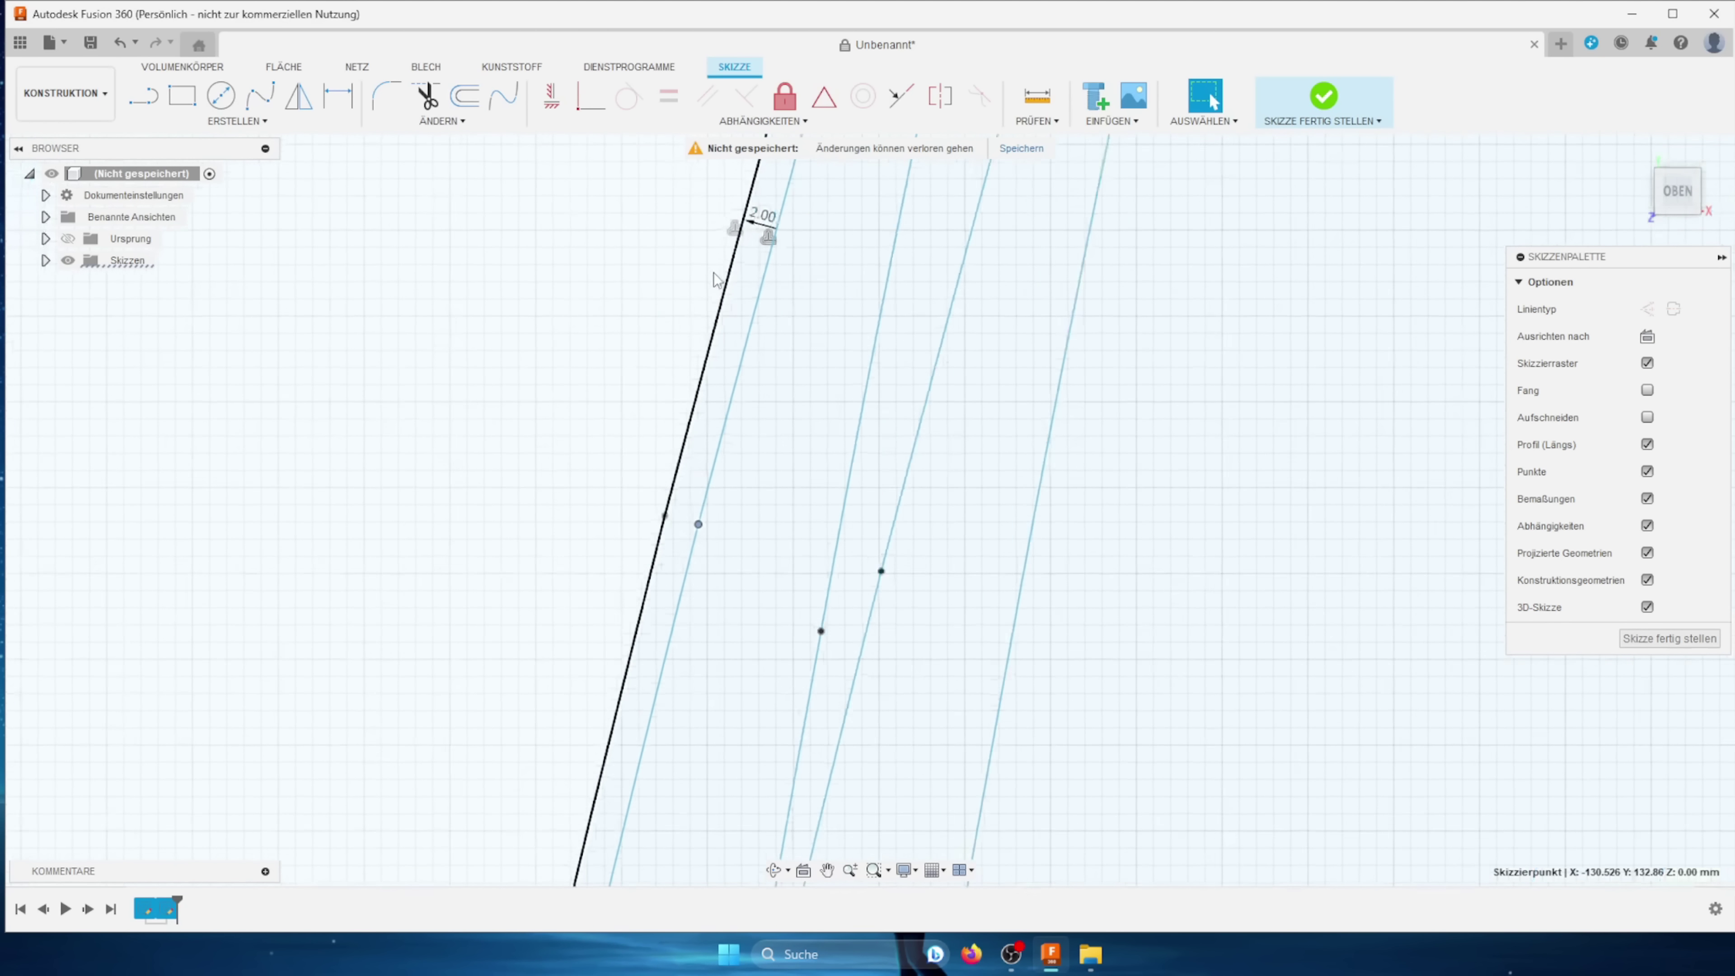
scroll(737, 308, "down", 5)
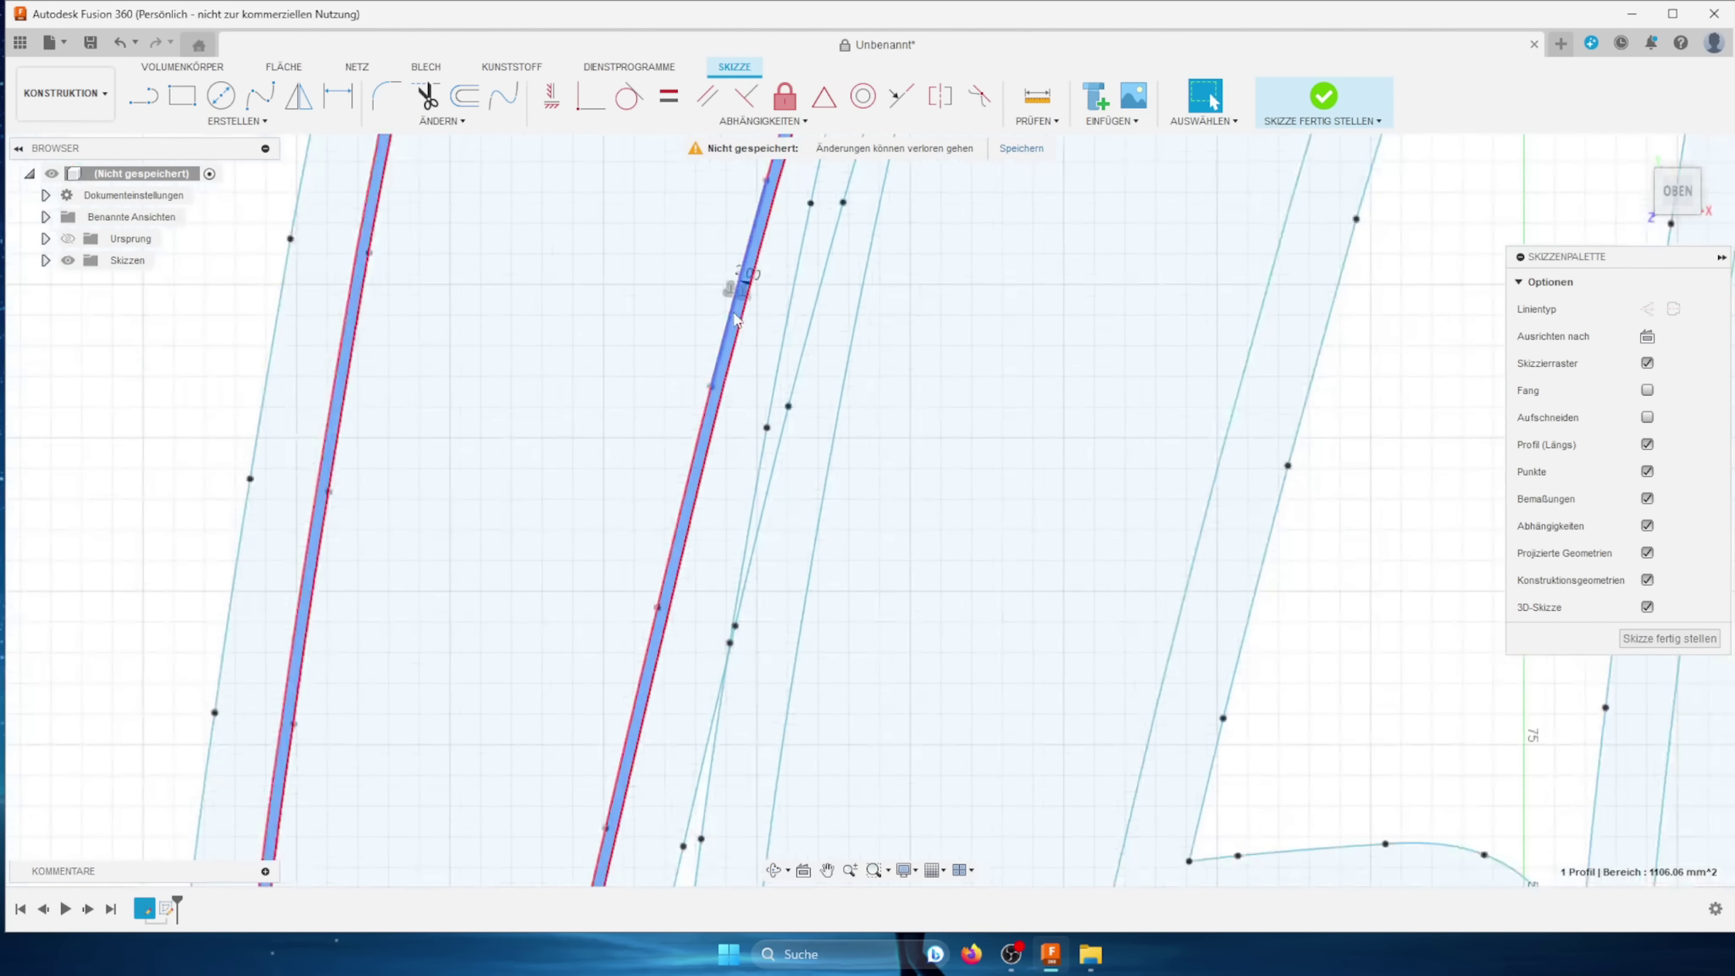
Step: Select the L's 34-curve, 699.606 mm inner outline chain
left_click(838, 334)
double_click(838, 334)
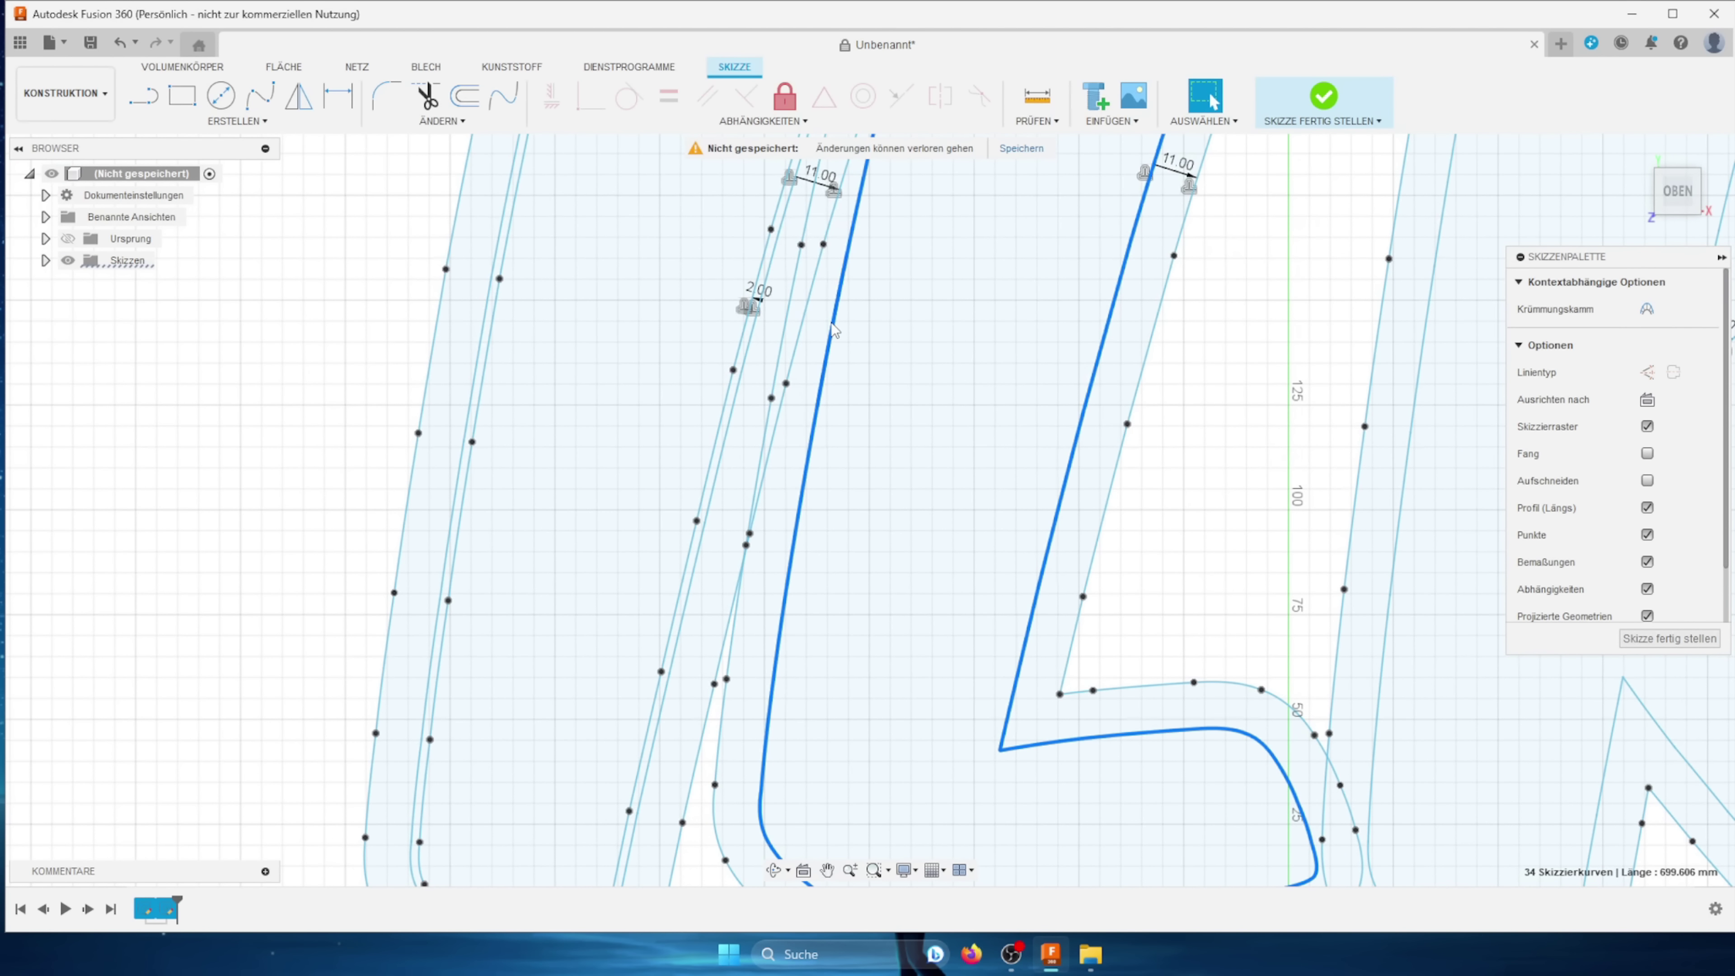
scroll(786, 335, "up", 3)
scroll(741, 338, "up", 3)
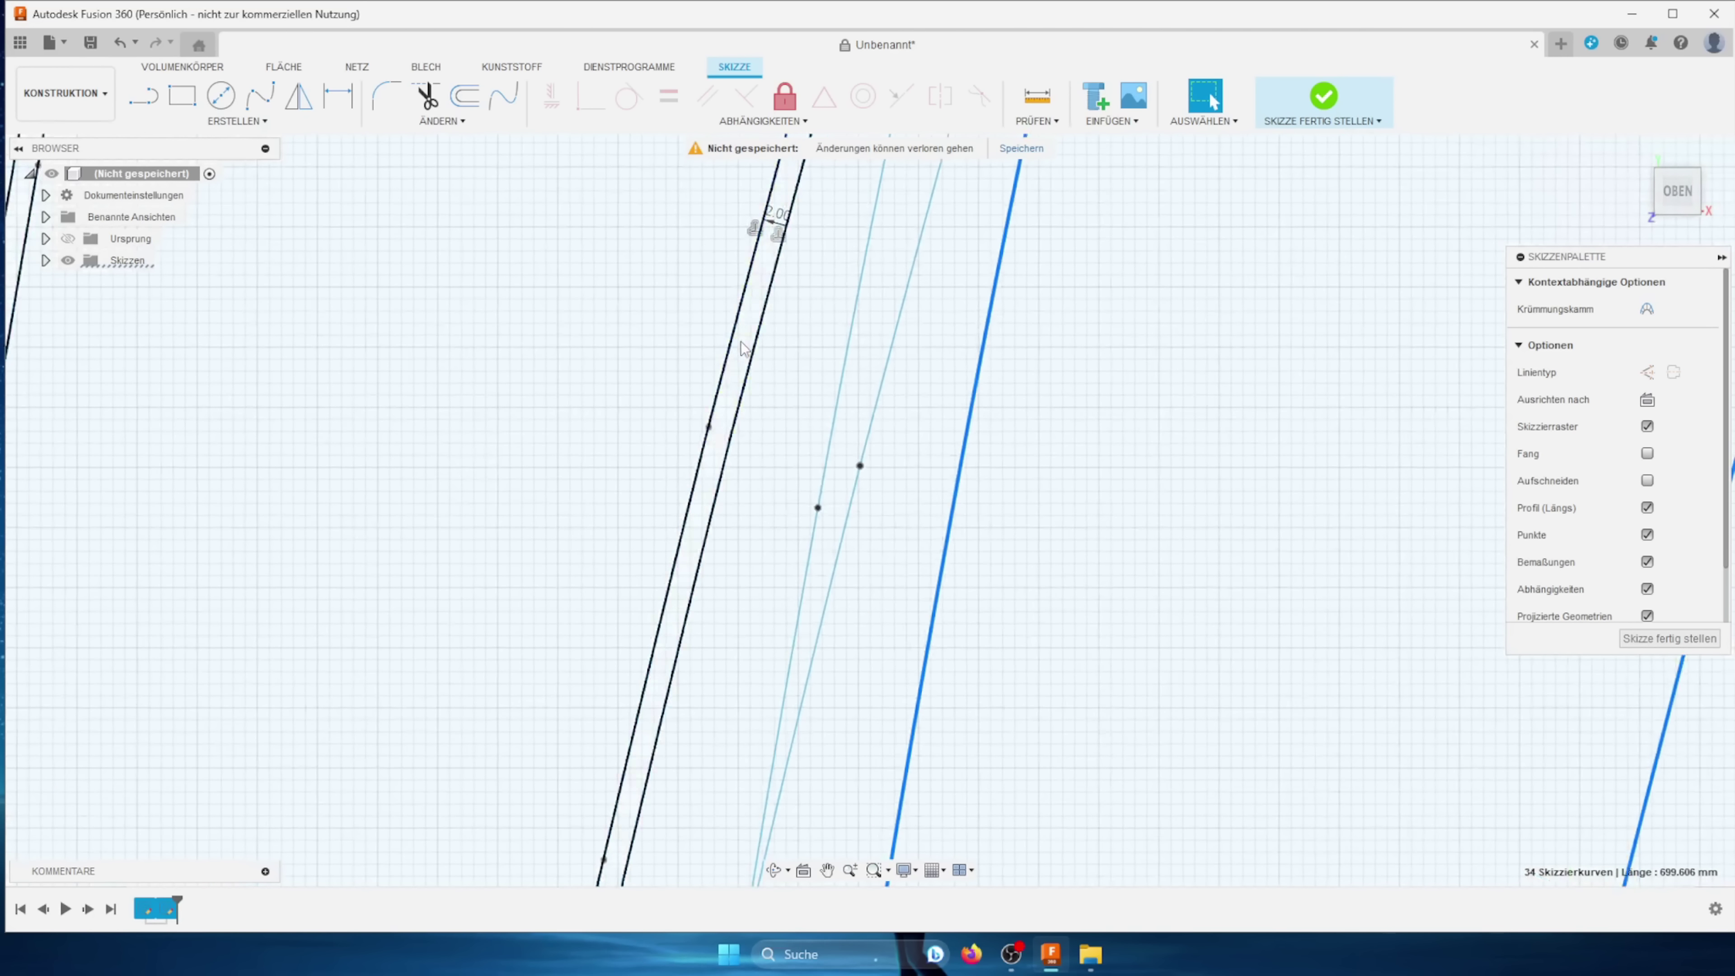
left_click(748, 346)
left_click(850, 380)
scroll(850, 380, "down", 3)
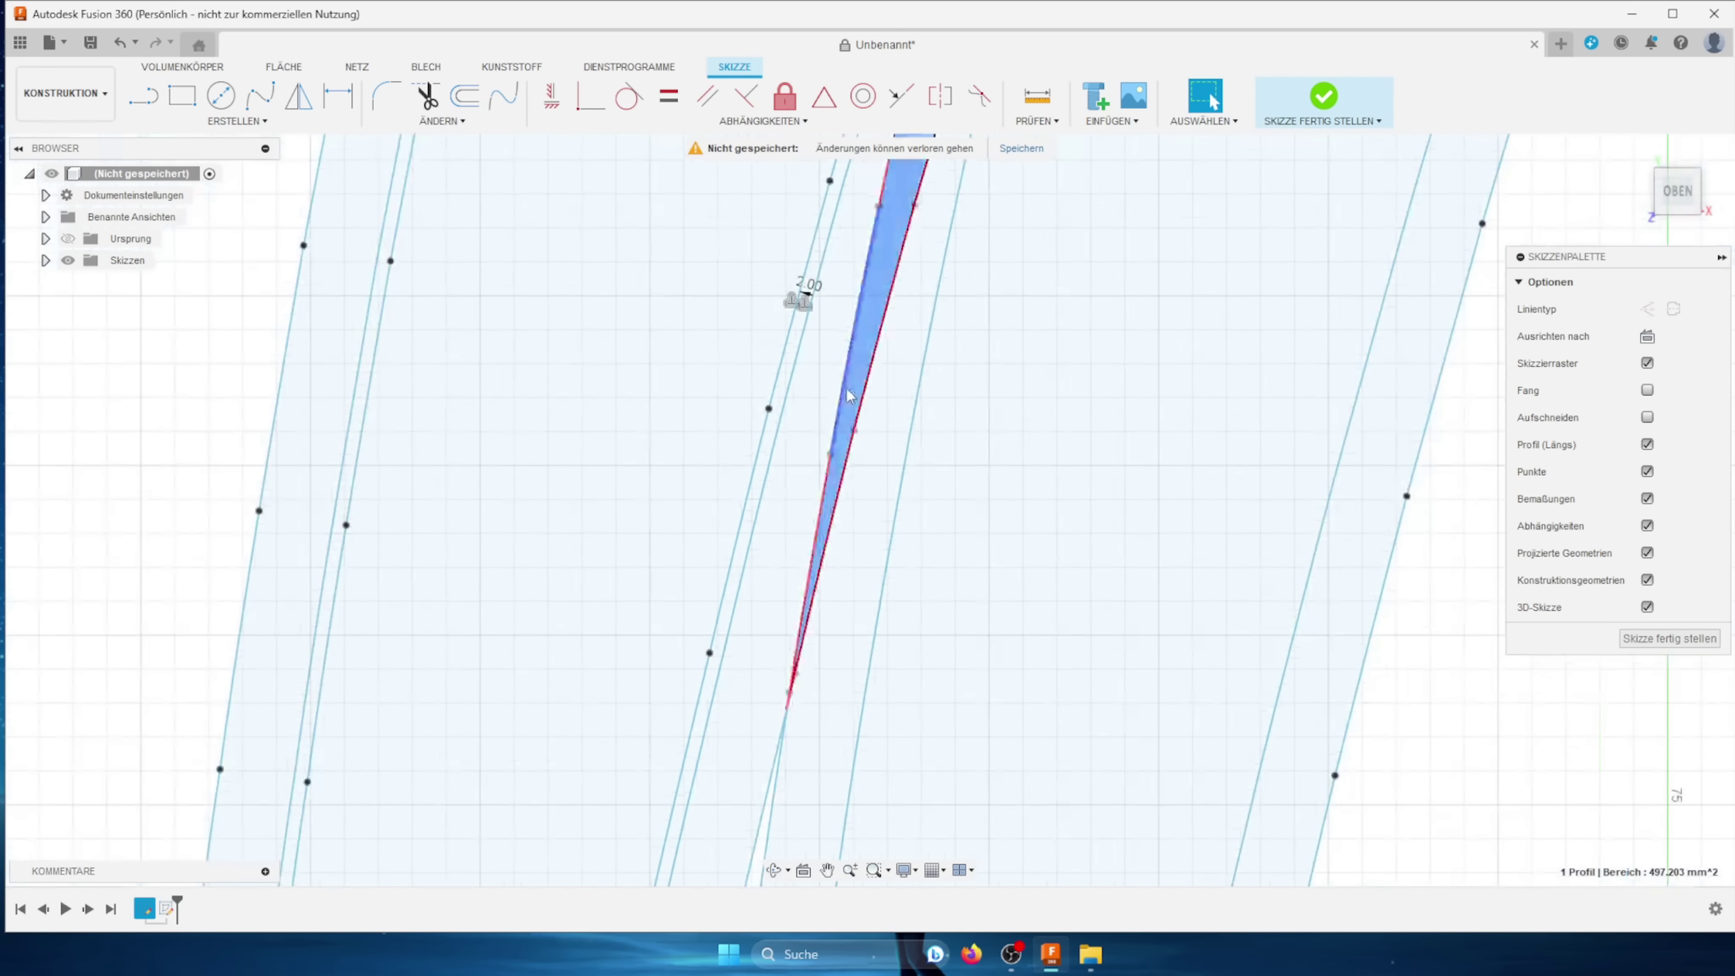
left_click(1177, 407)
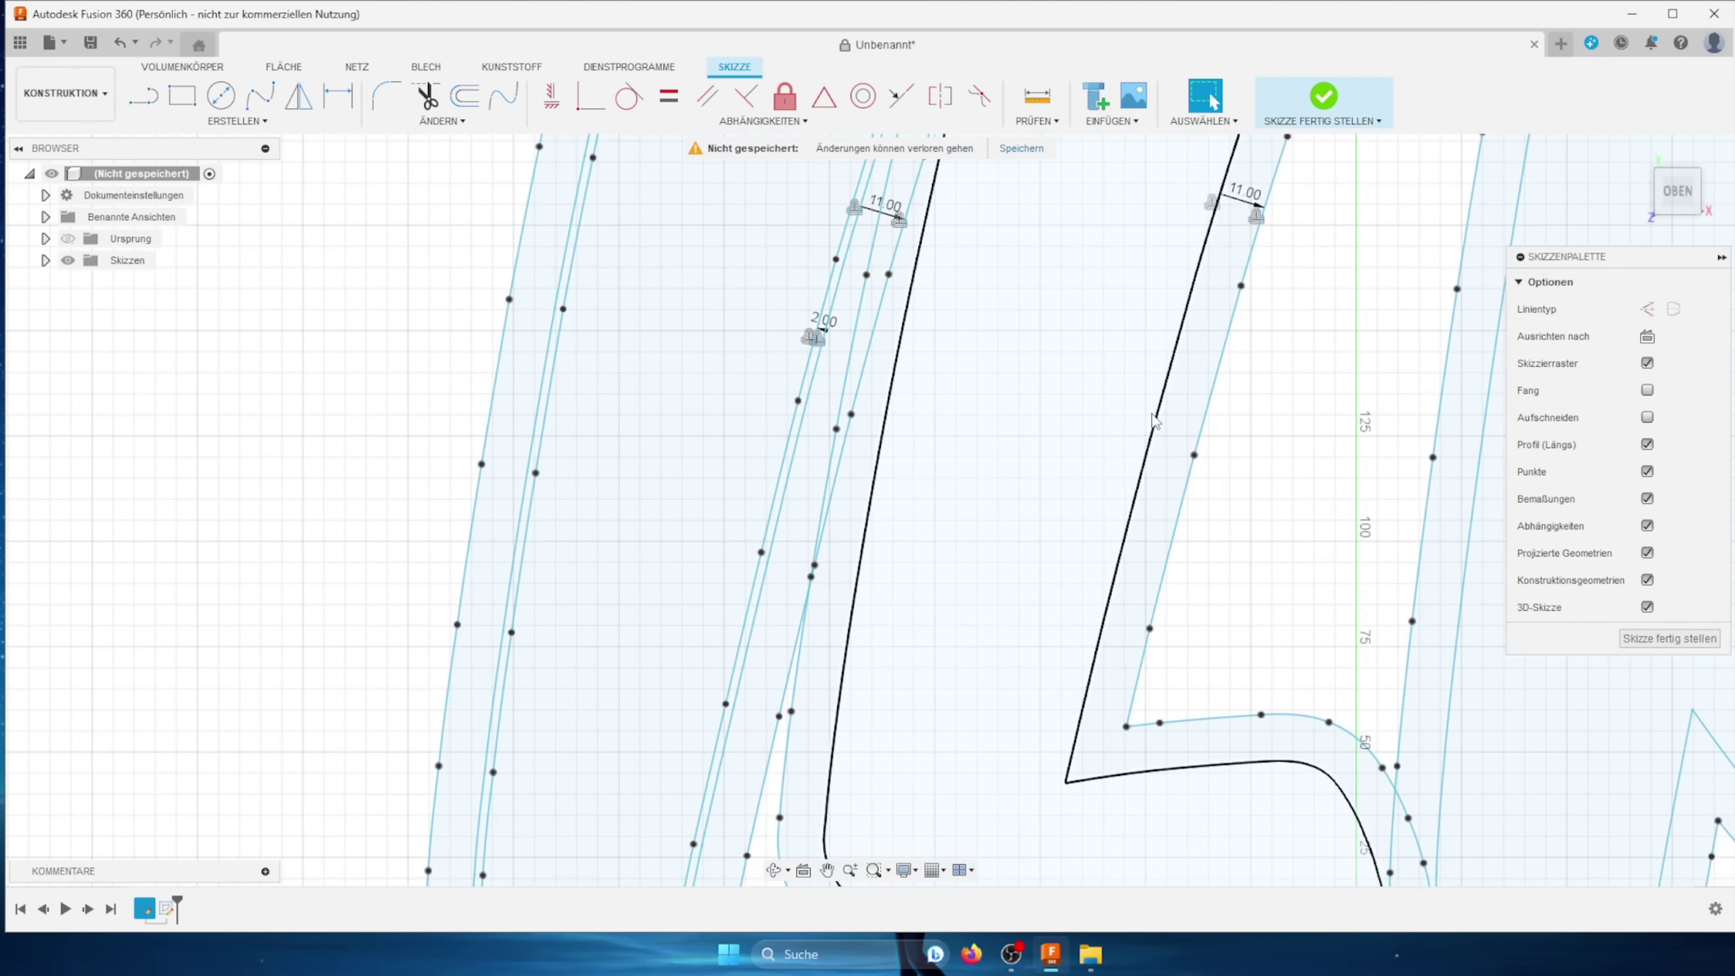
double_click(1164, 413)
scroll(1243, 427, "down", 2)
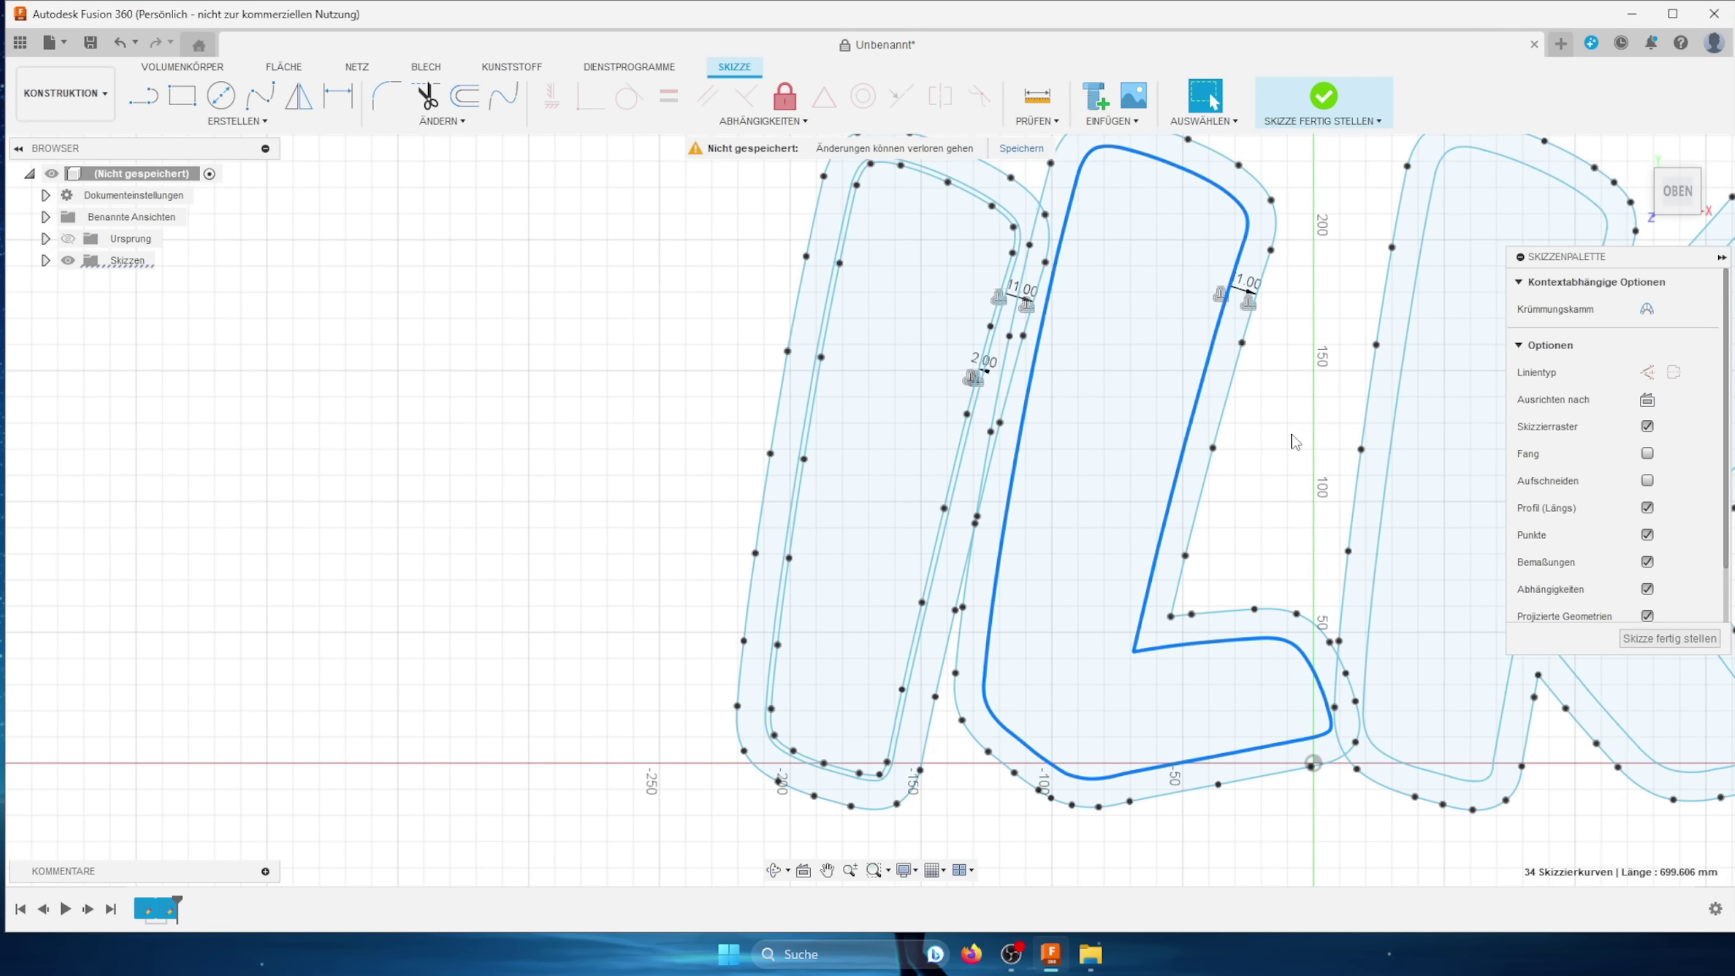
Step: Offset the L's inner outline 2 mm inward and check the new rim
key("o")
type("-2")
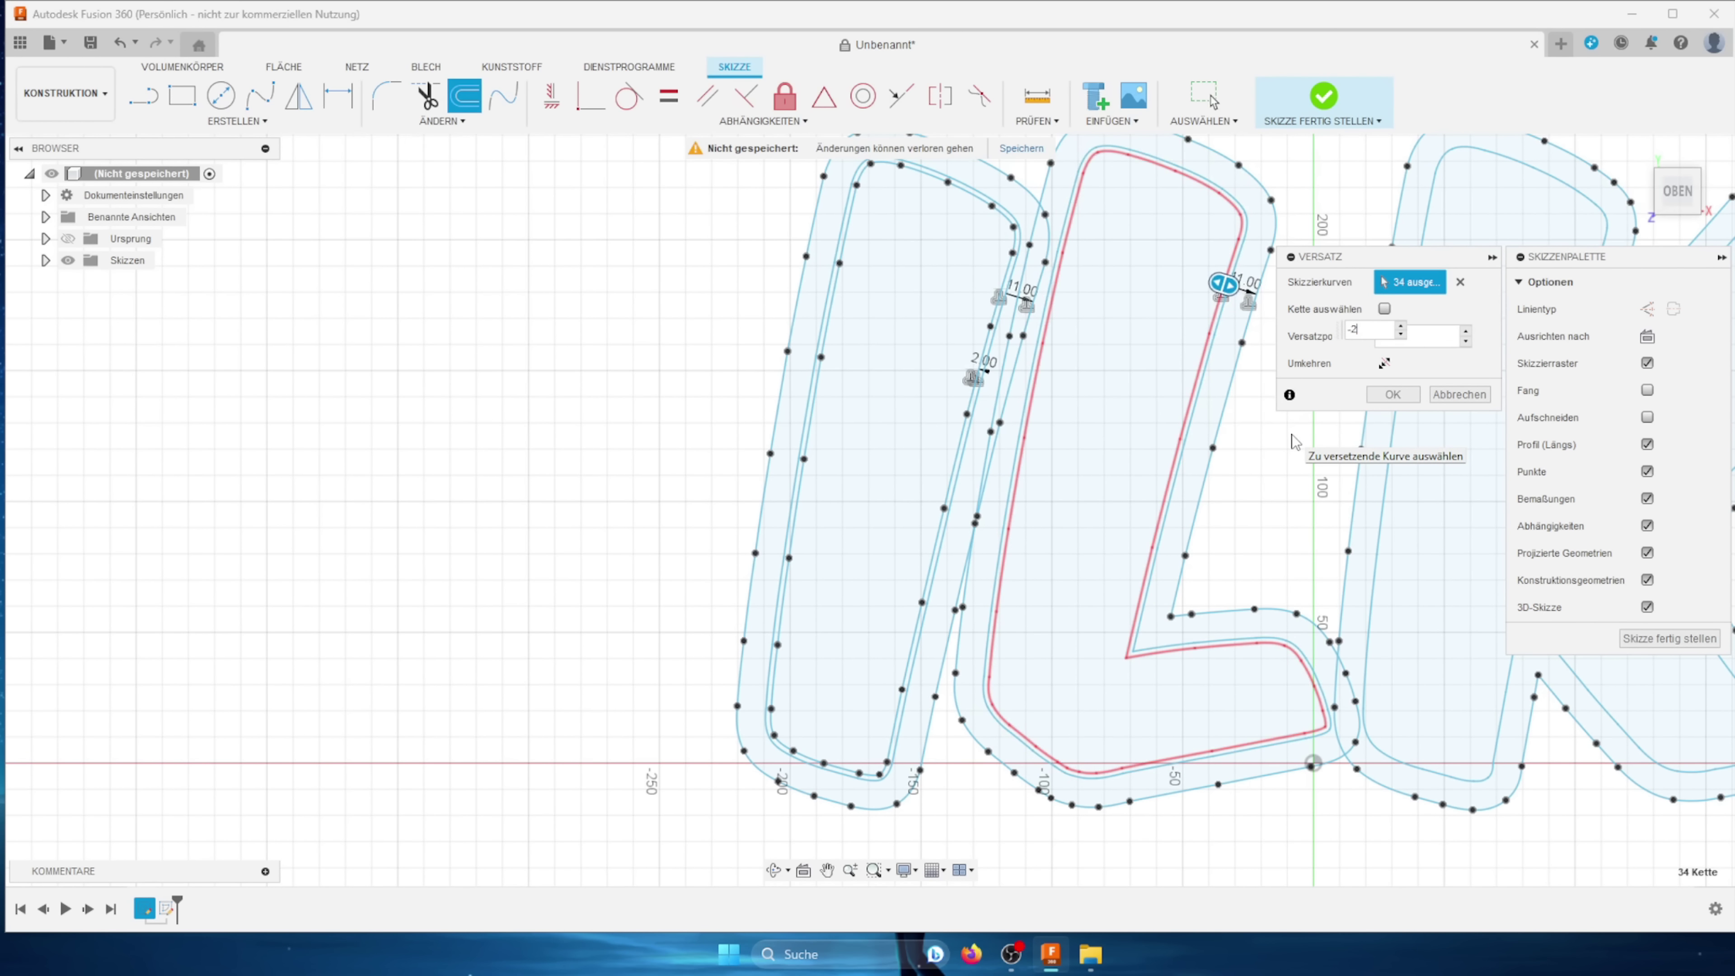
key("Return")
scroll(1220, 457, "up", 3)
scroll(1093, 465, "up", 3)
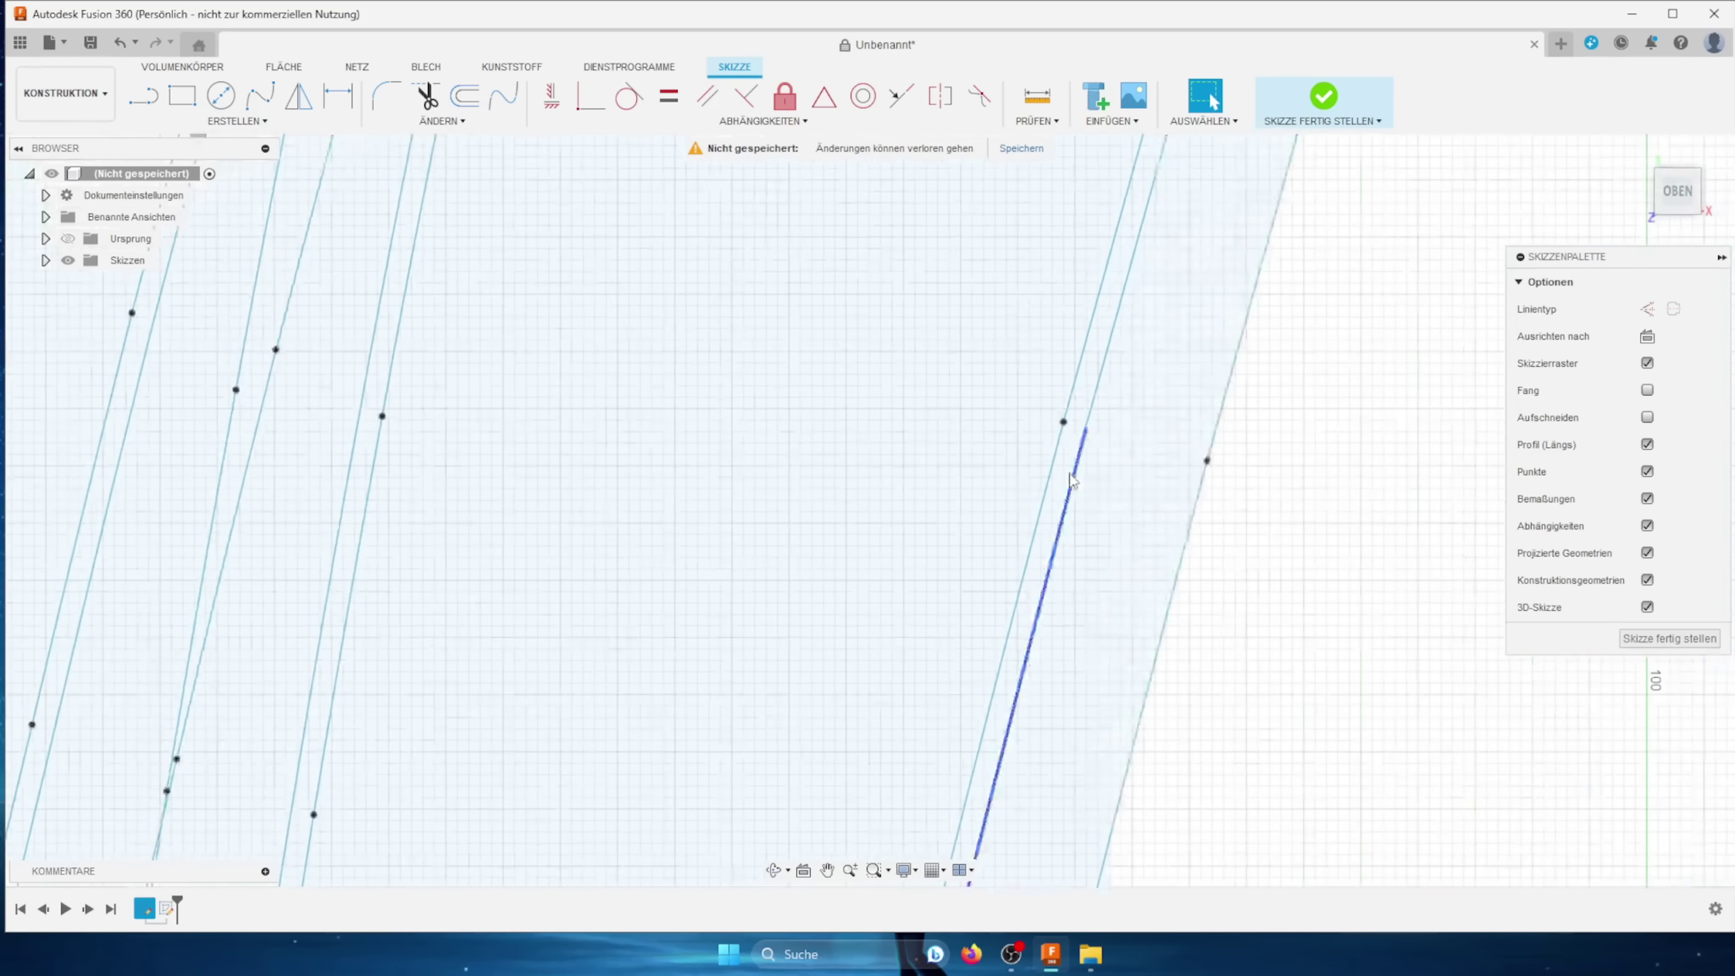
scroll(1070, 473, "up", 3)
left_click(1063, 471)
scroll(1161, 479, "down", 3)
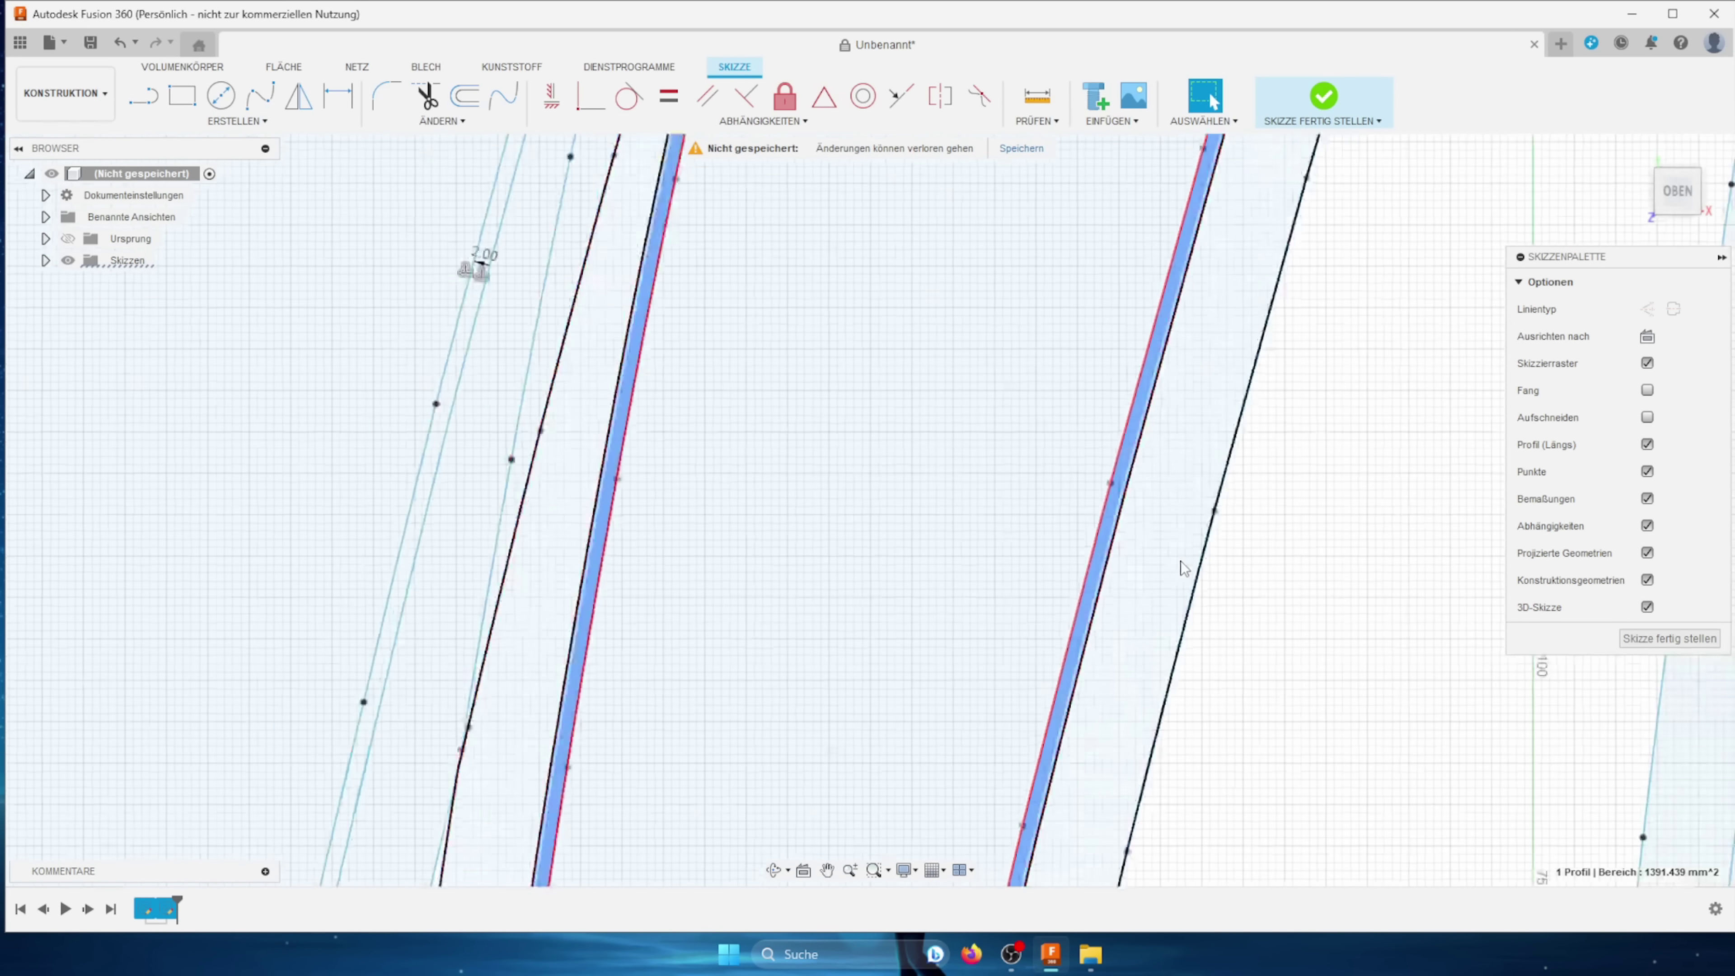
scroll(1347, 580, "down", 2)
left_click(1347, 580)
scroll(1157, 593, "down", 2)
scroll(944, 588, "down", 2)
scroll(991, 581, "down", 3)
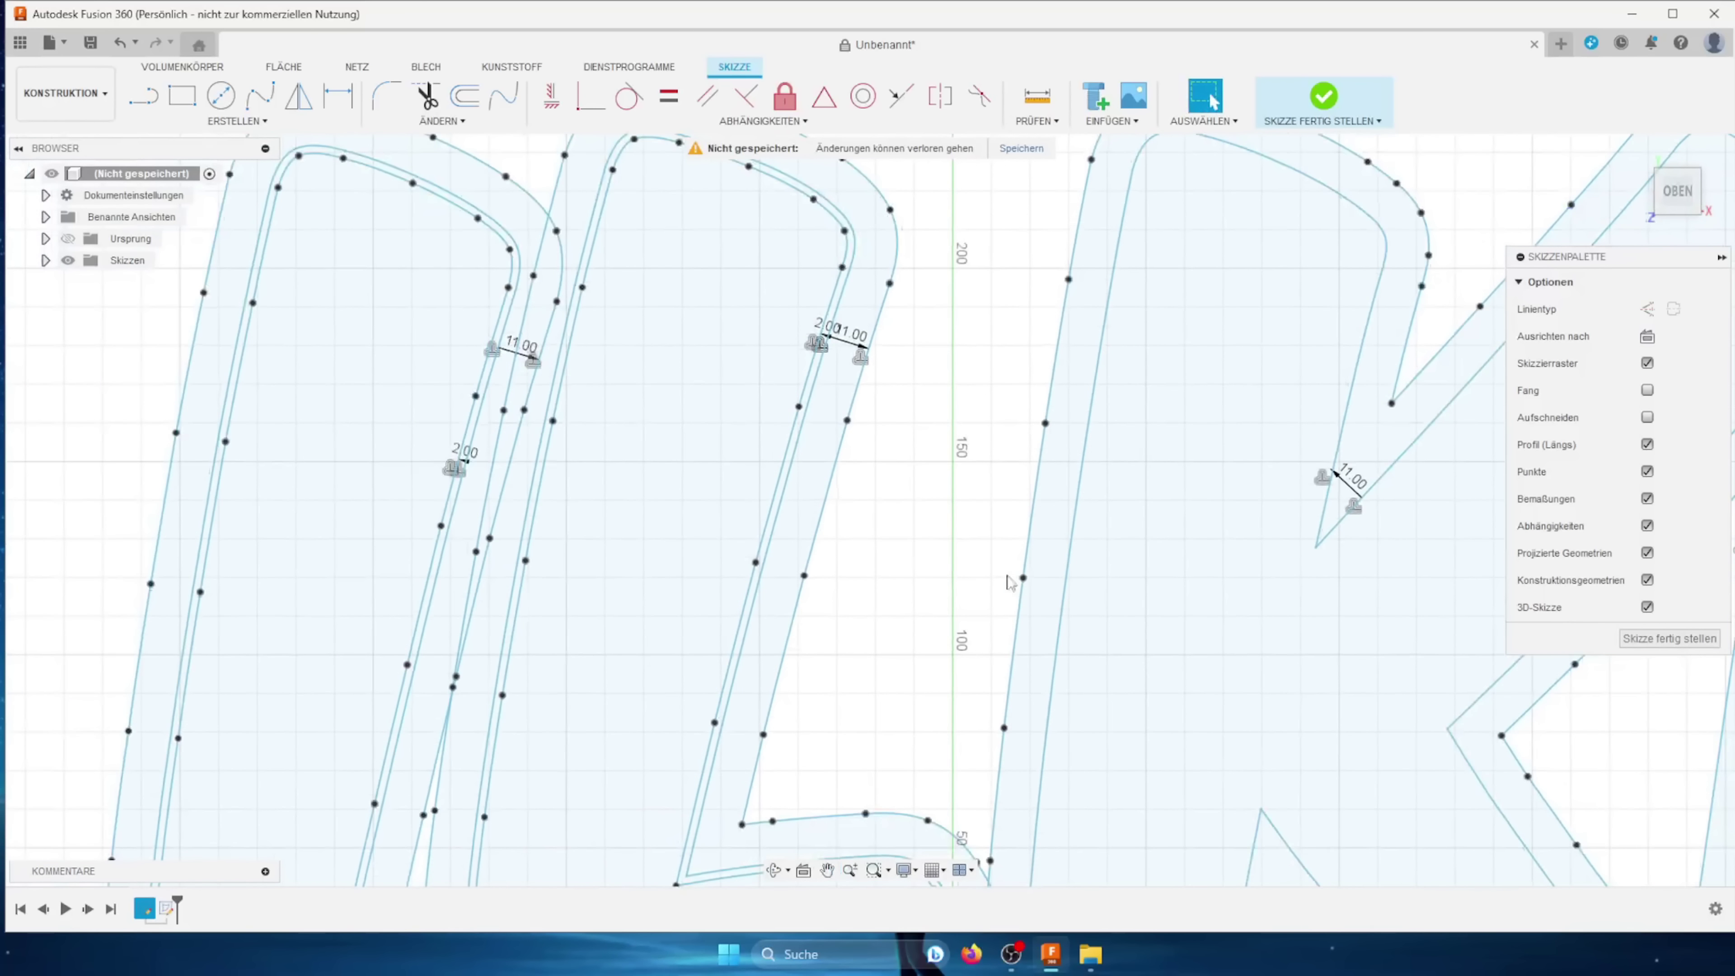
Step: Offset the K and E inner outlines 2 mm inward as well
double_click(1069, 562)
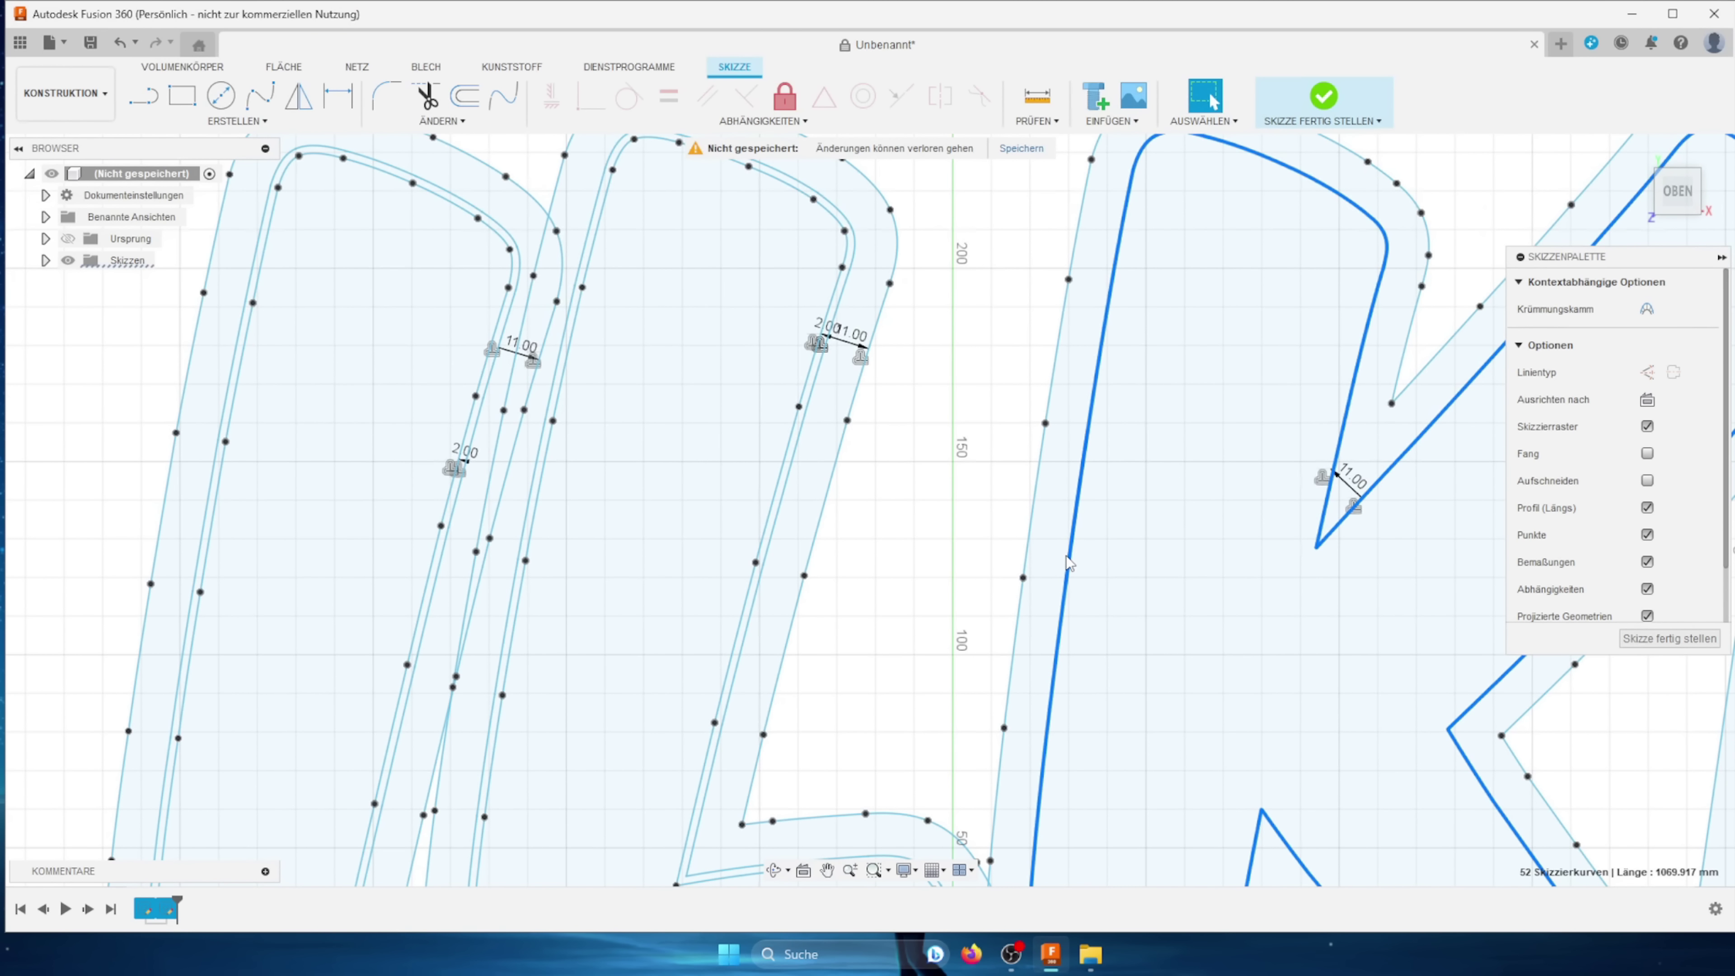
type("o")
type("0")
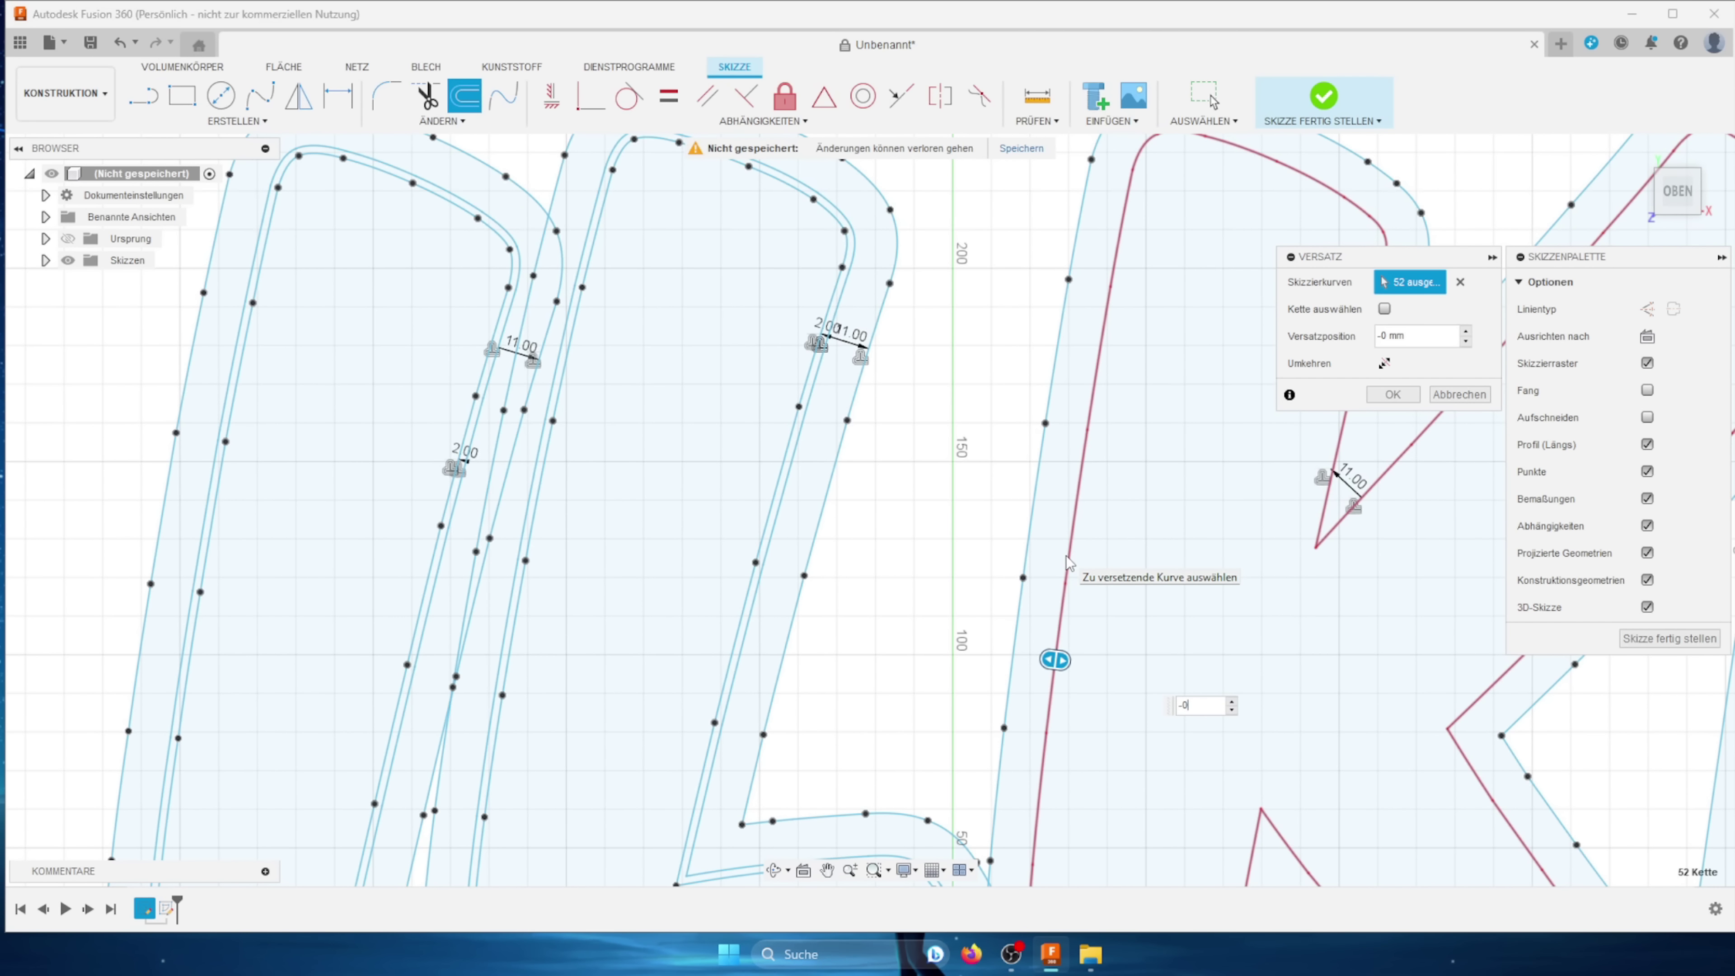
key("Return")
middle_click_drag(1069, 562, 407, 510)
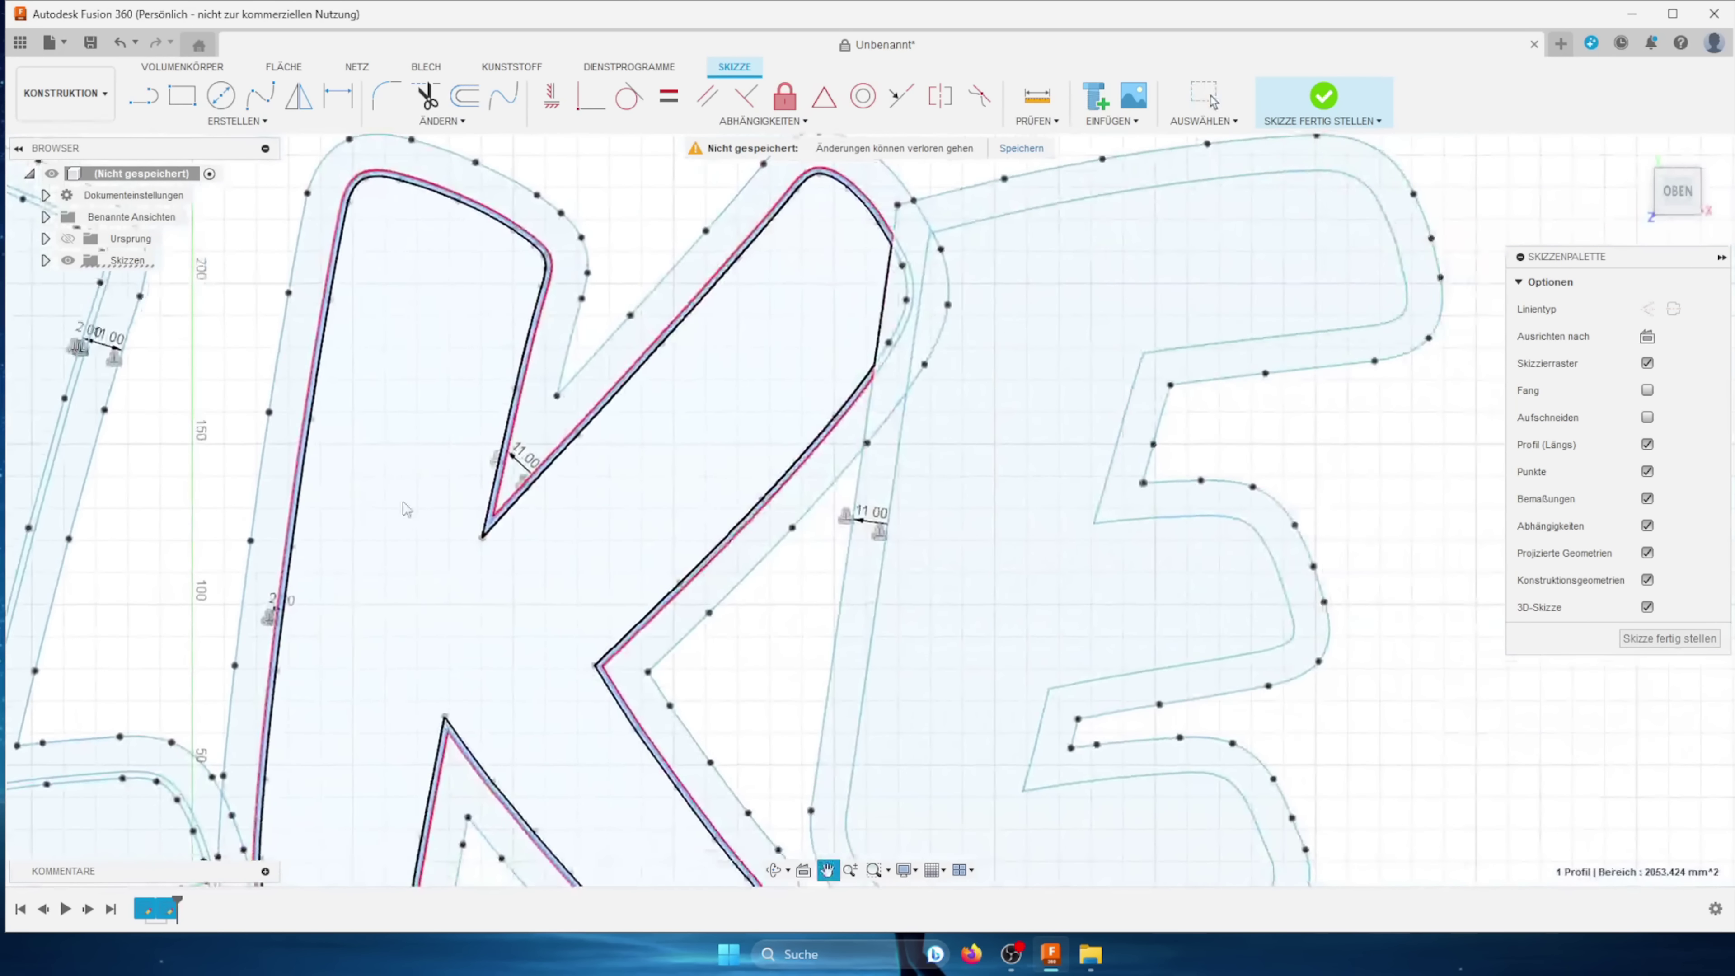
double_click(891, 497)
key("o")
type("-2")
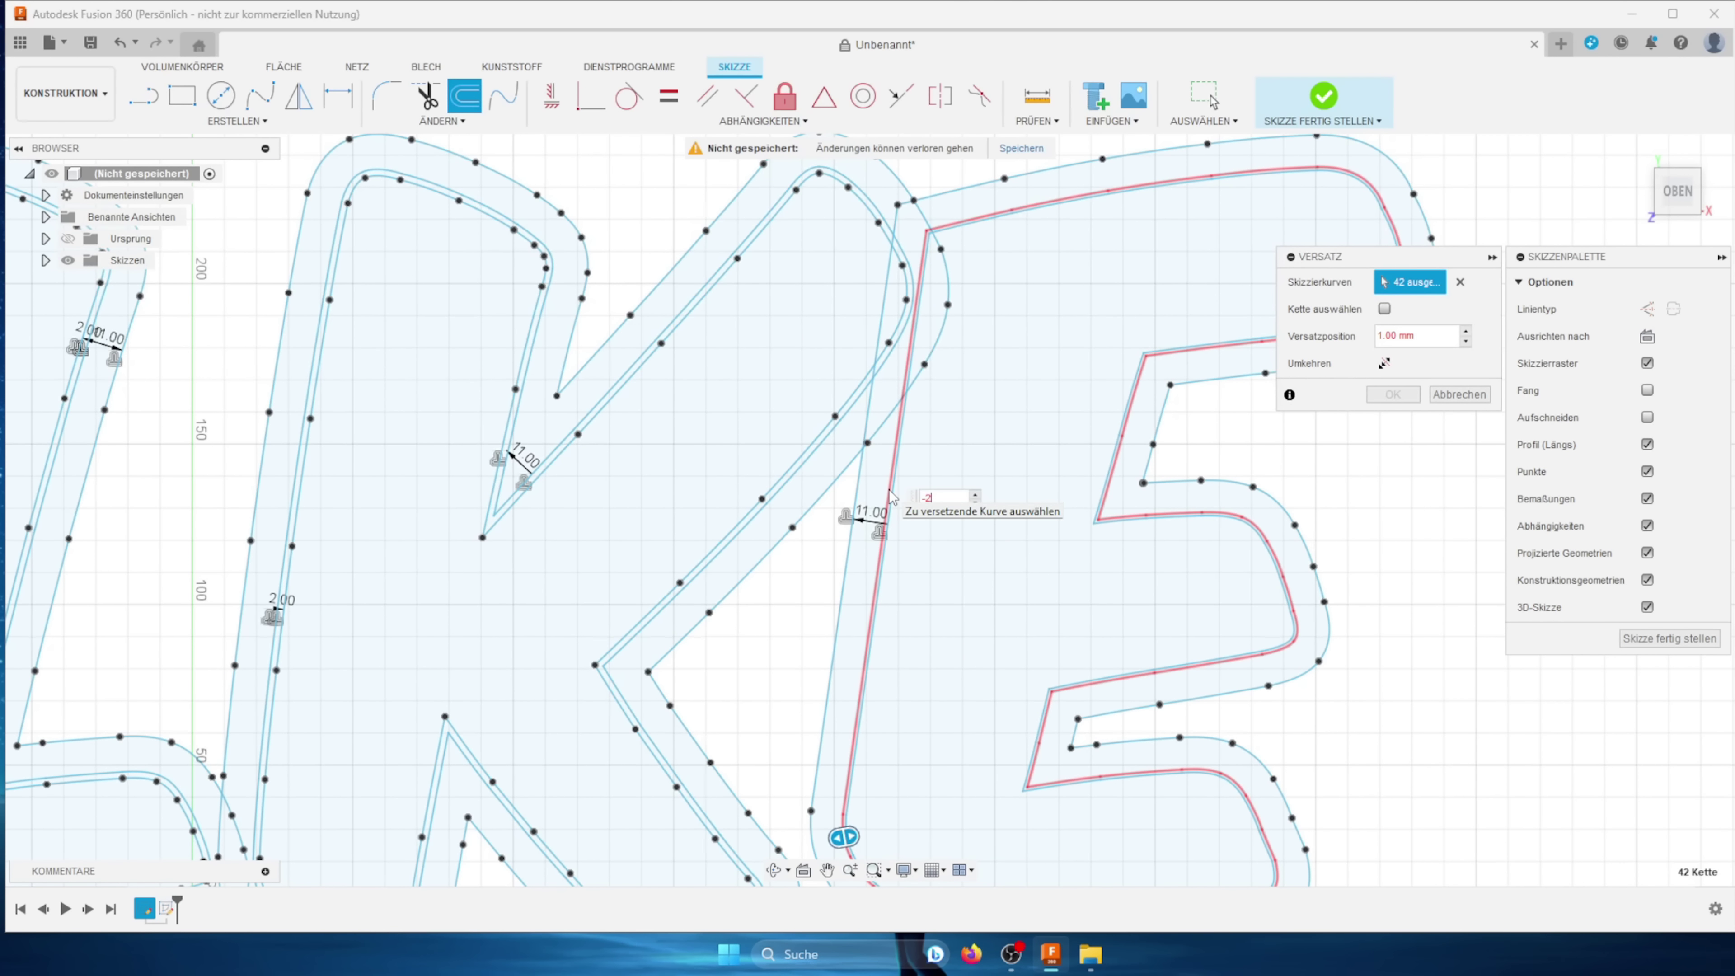
key("Return")
middle_click_drag(980, 516, 1571, 581)
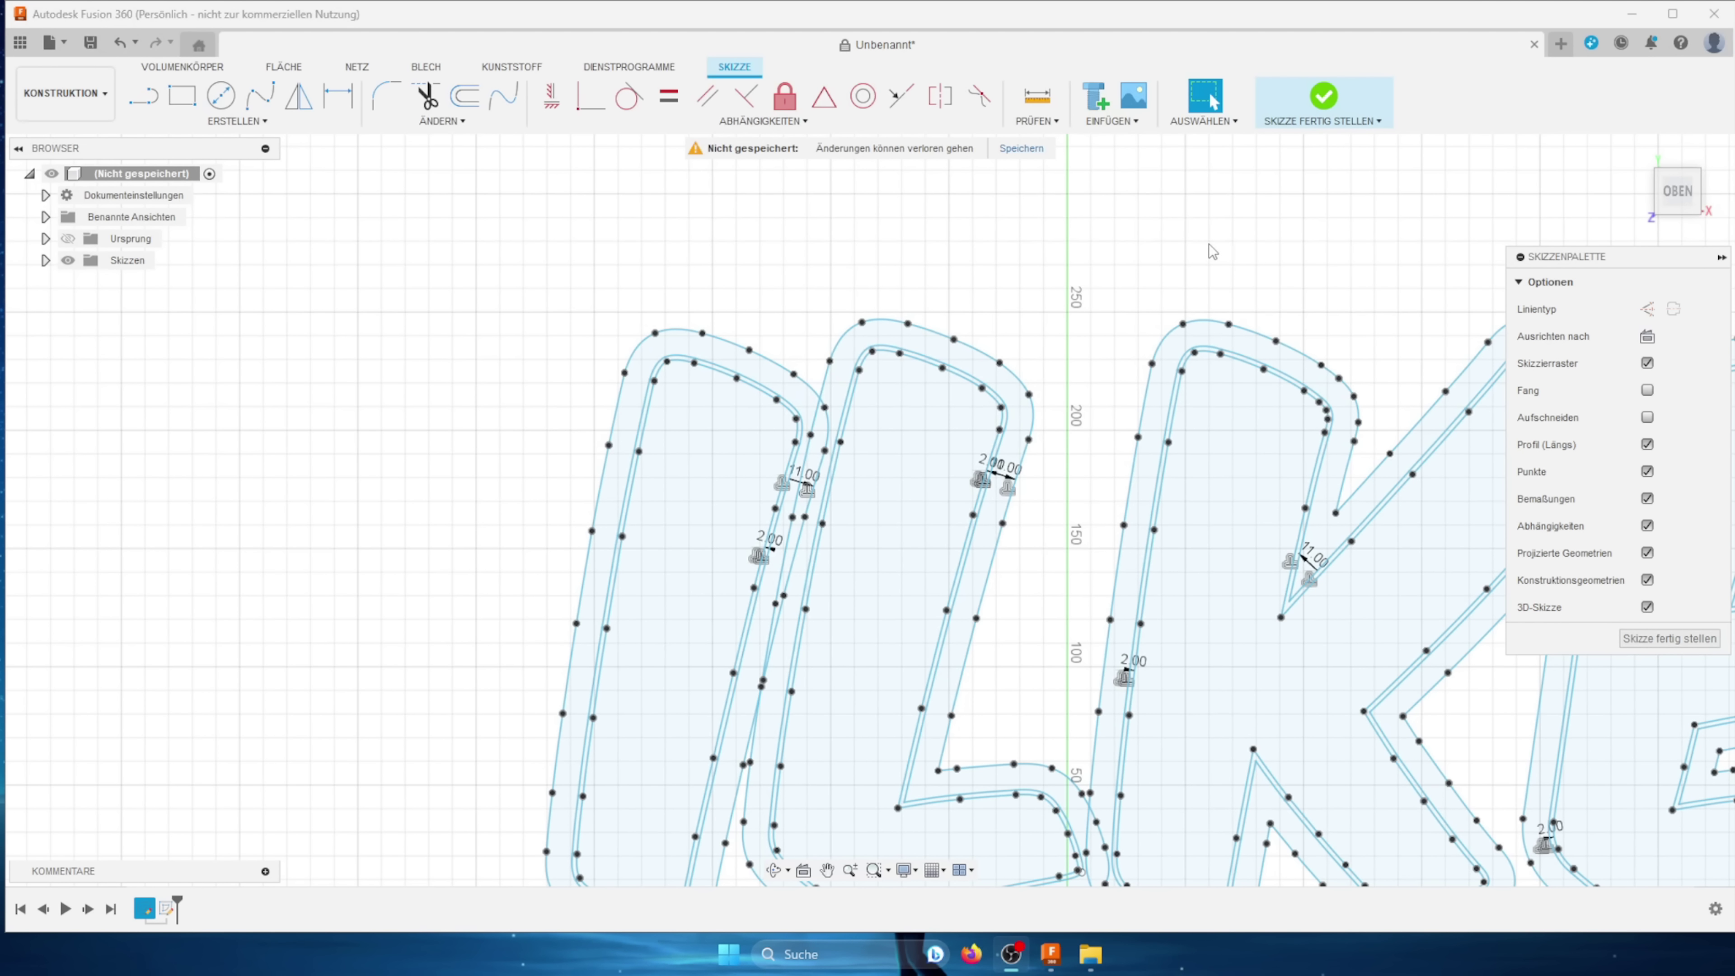
middle_click_drag(1209, 244, 964, 176)
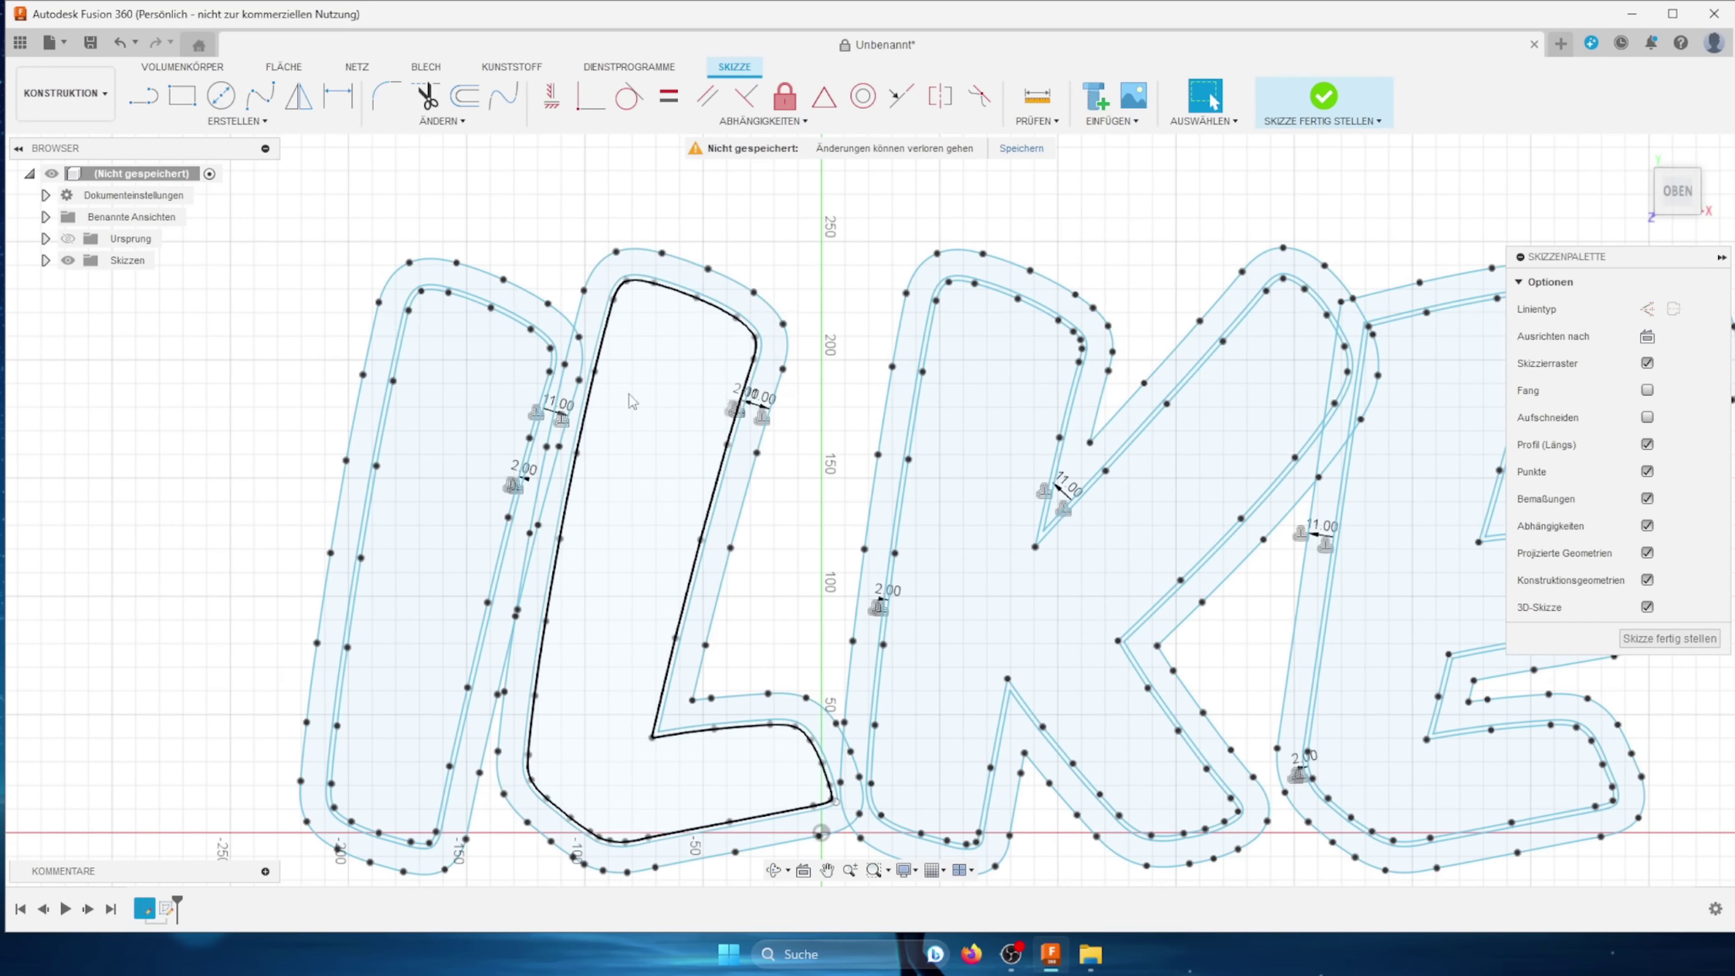
scroll(546, 472, "up", 1)
scroll(548, 475, "up", 4)
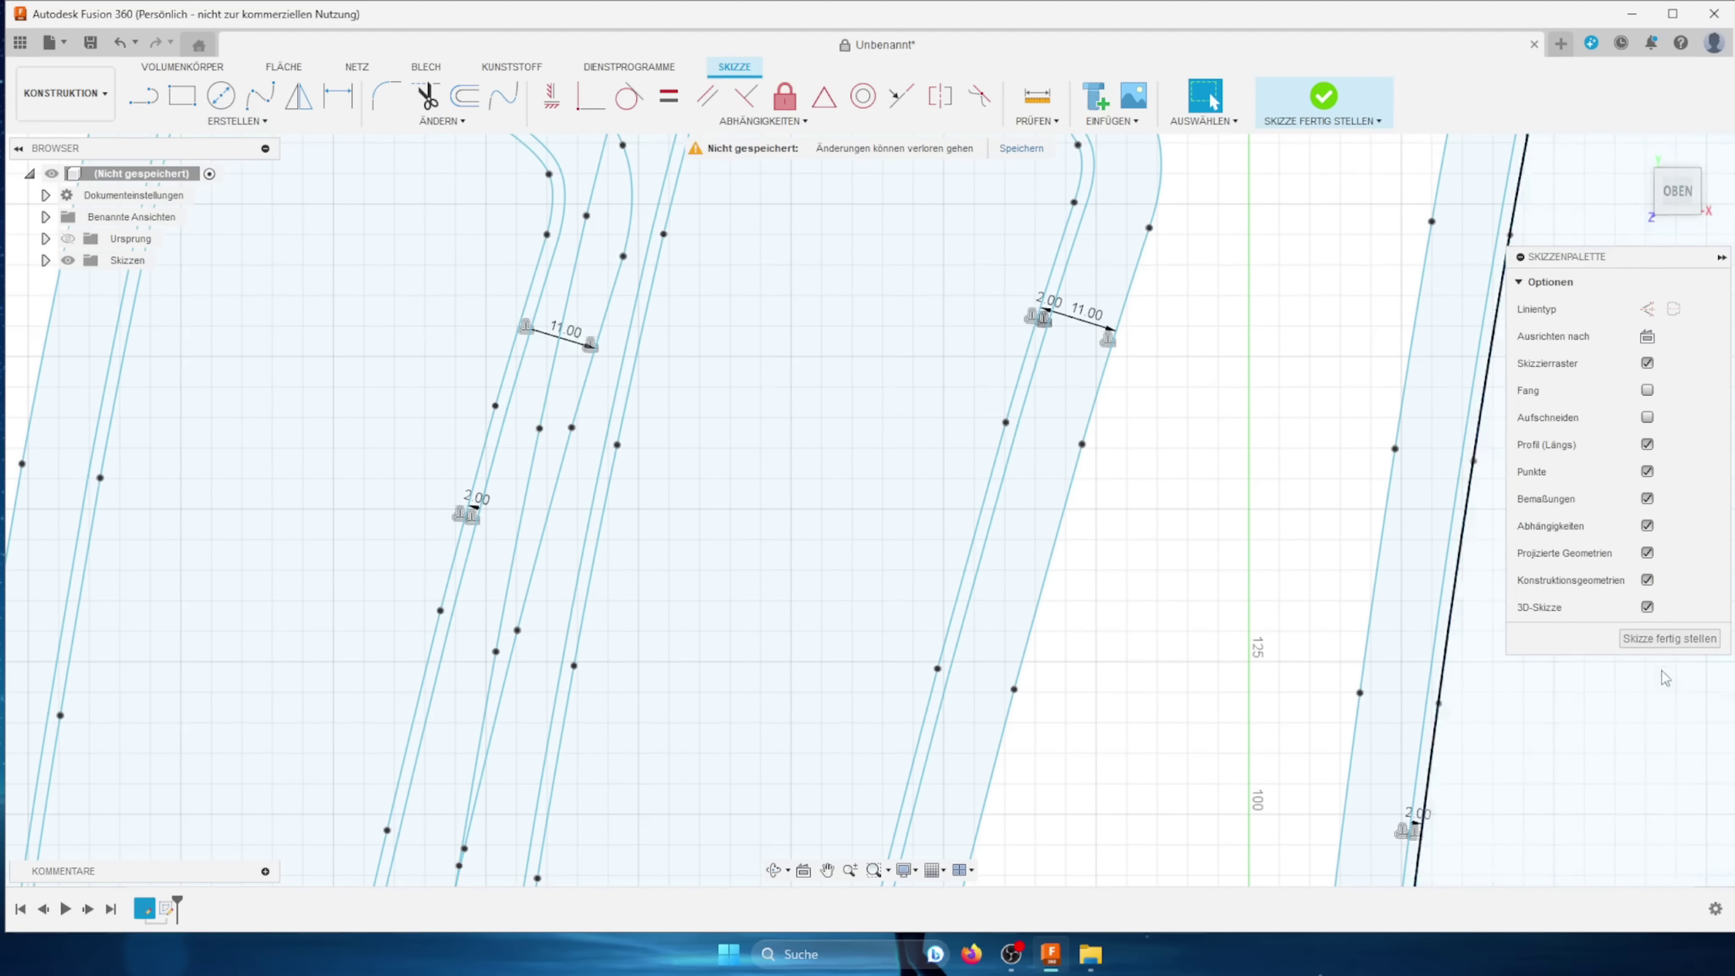
left_click(1323, 95)
scroll(762, 430, "down", 5)
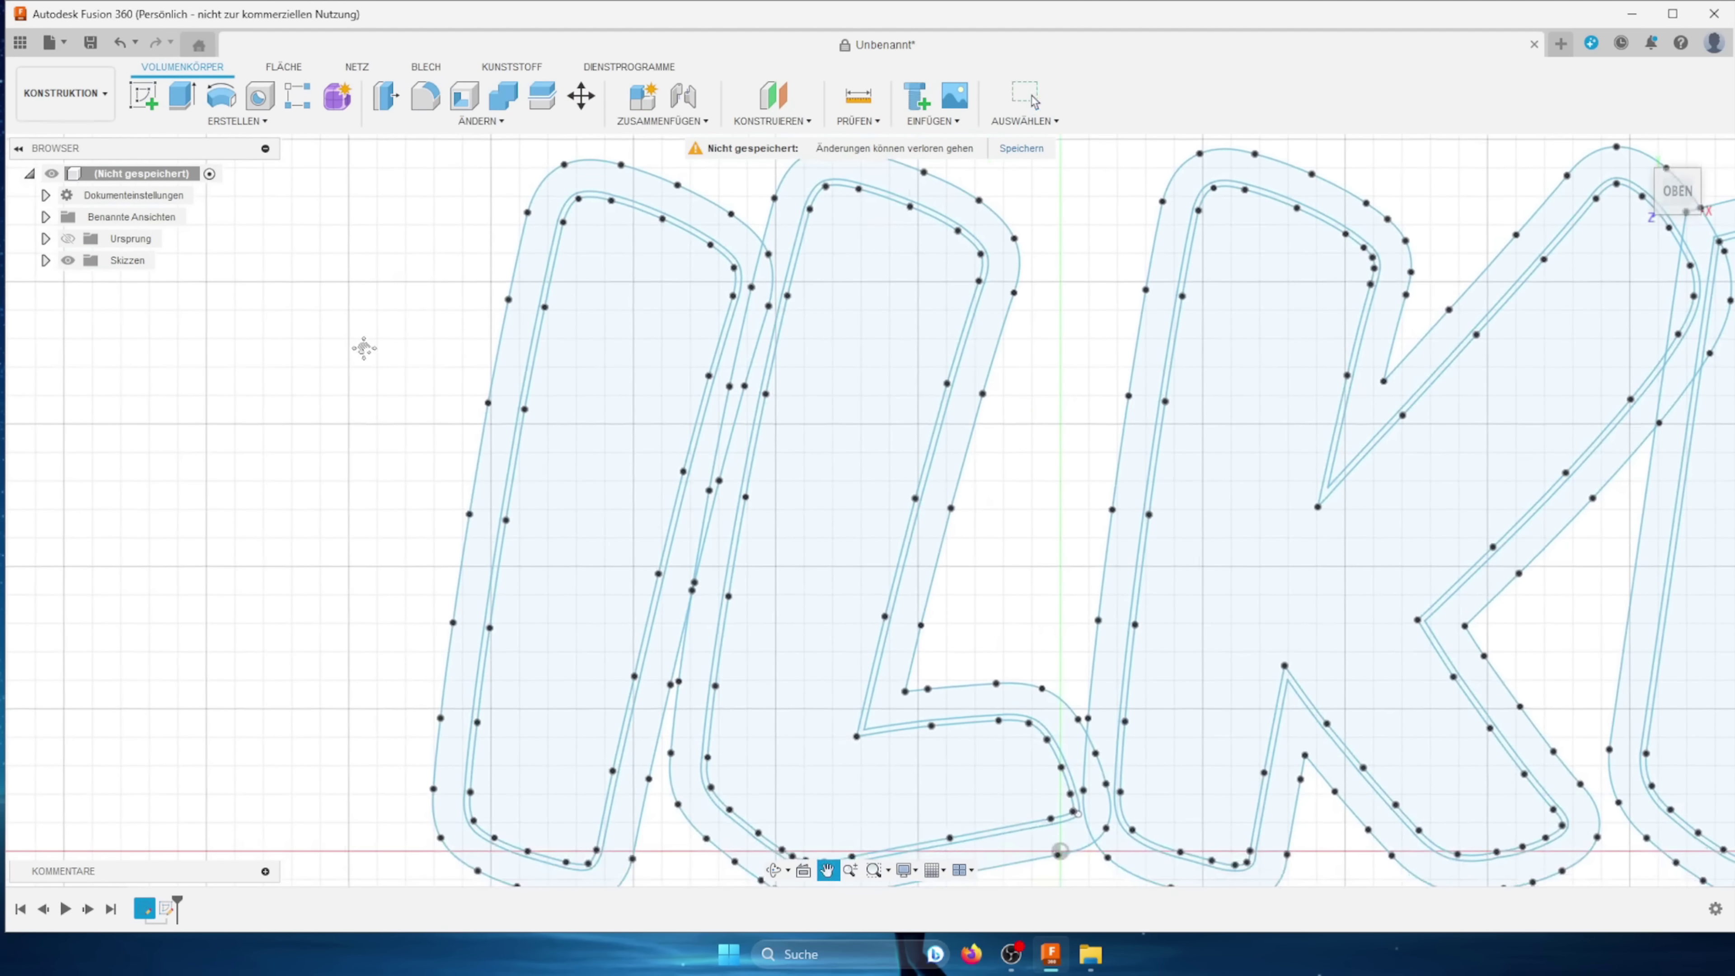
scroll(727, 441, "up", 6)
scroll(727, 441, "down", 2)
scroll(727, 441, "down", 2)
scroll(728, 441, "down", 2)
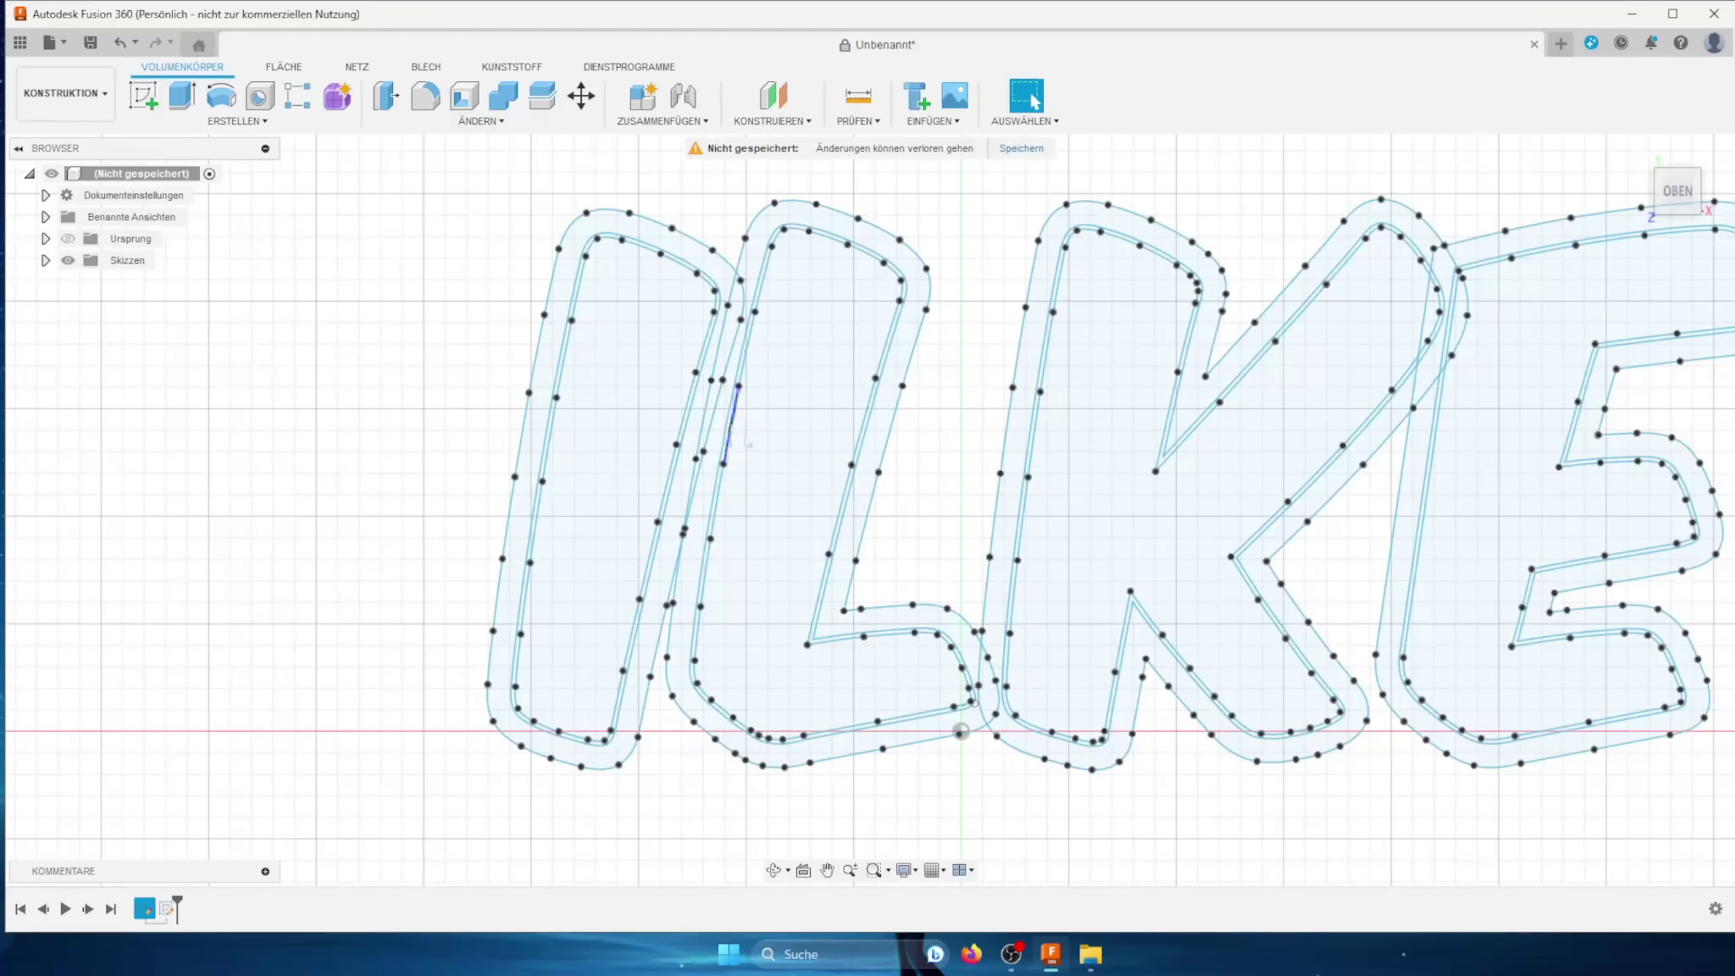
middle_click_drag(929, 434, 981, 442)
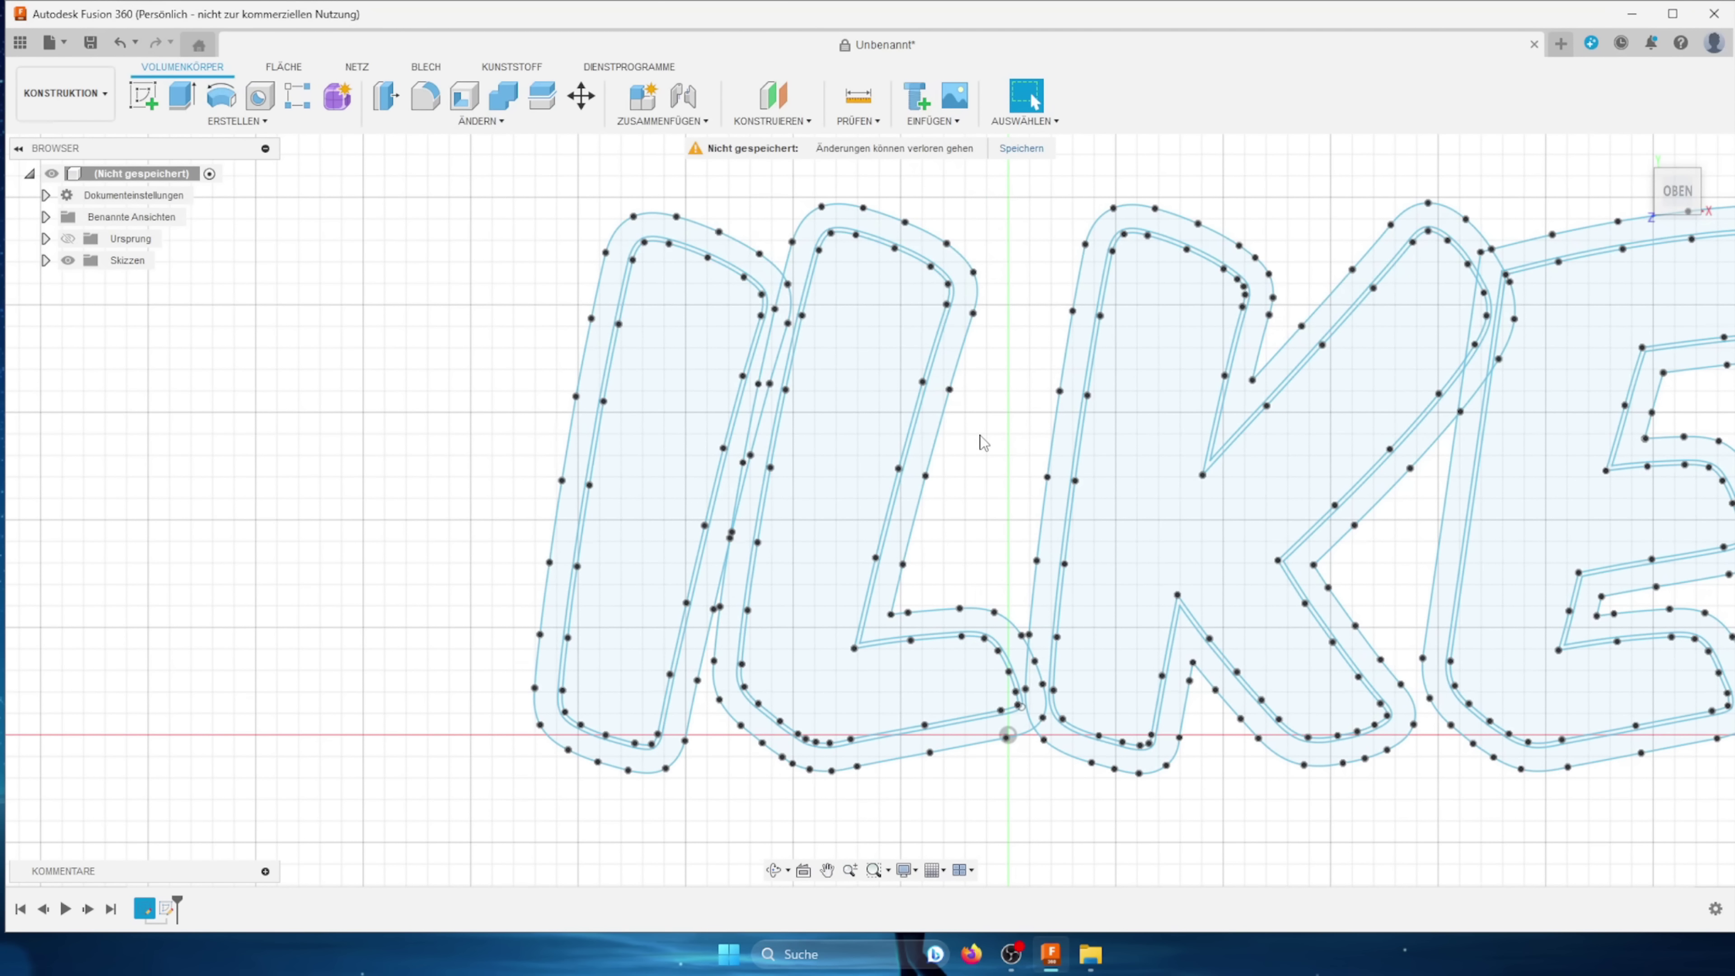
scroll(774, 369, "up", 3)
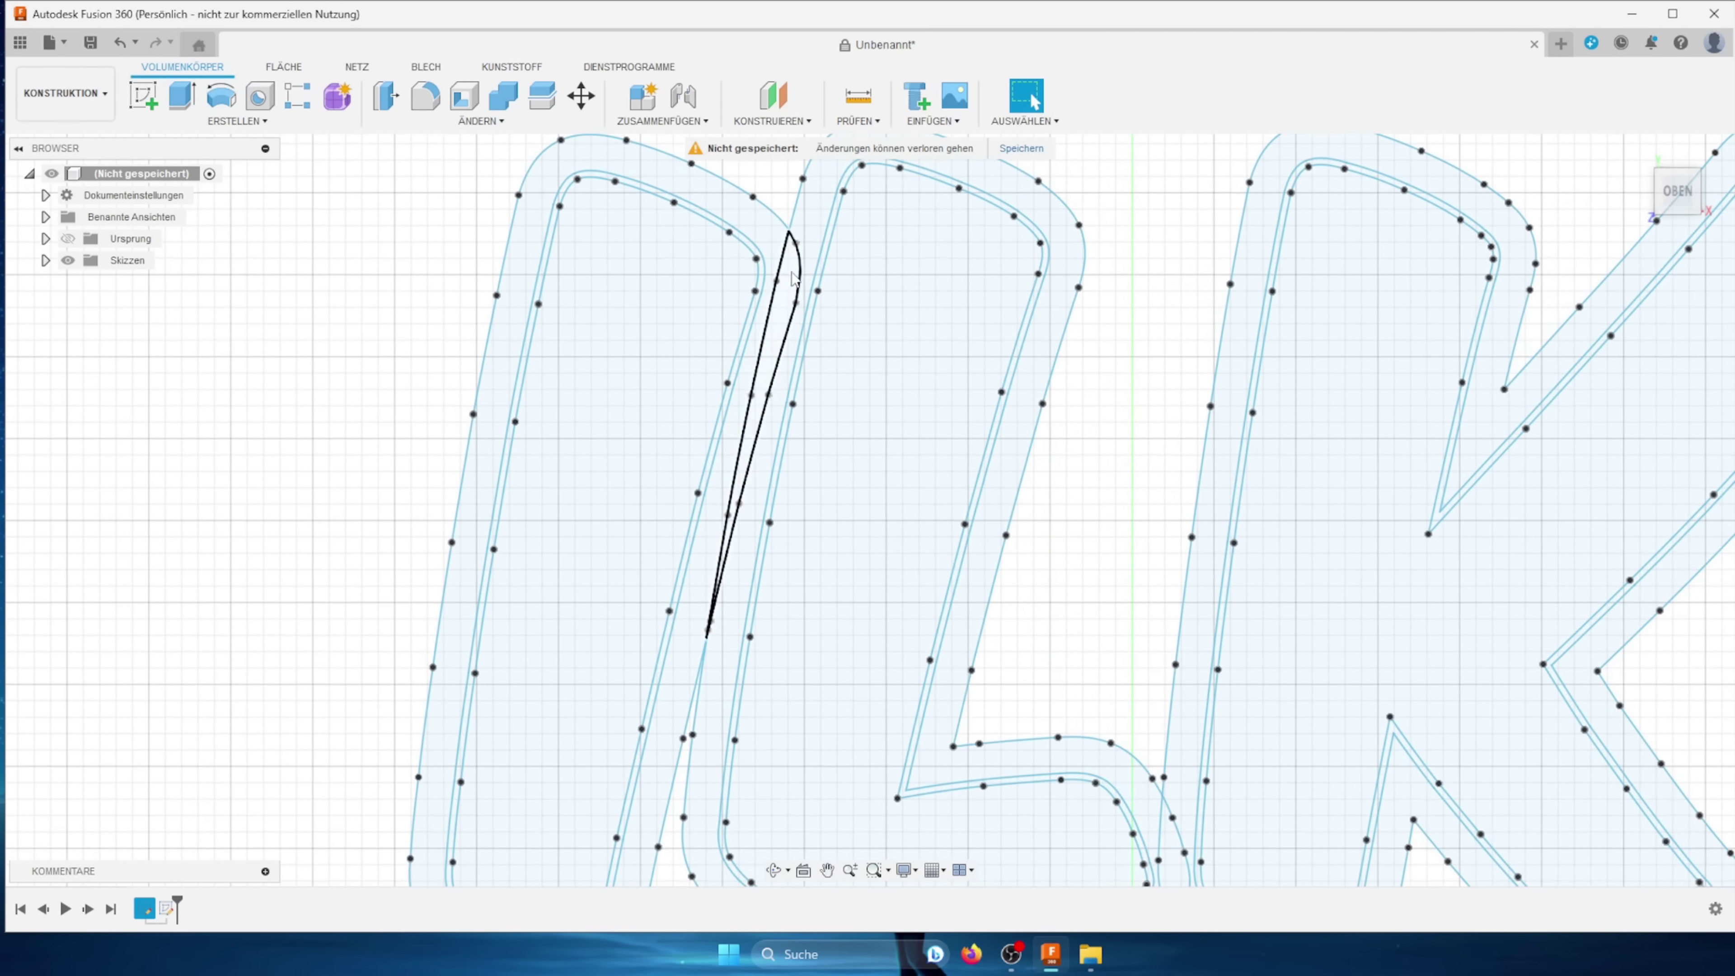
double_click(775, 227)
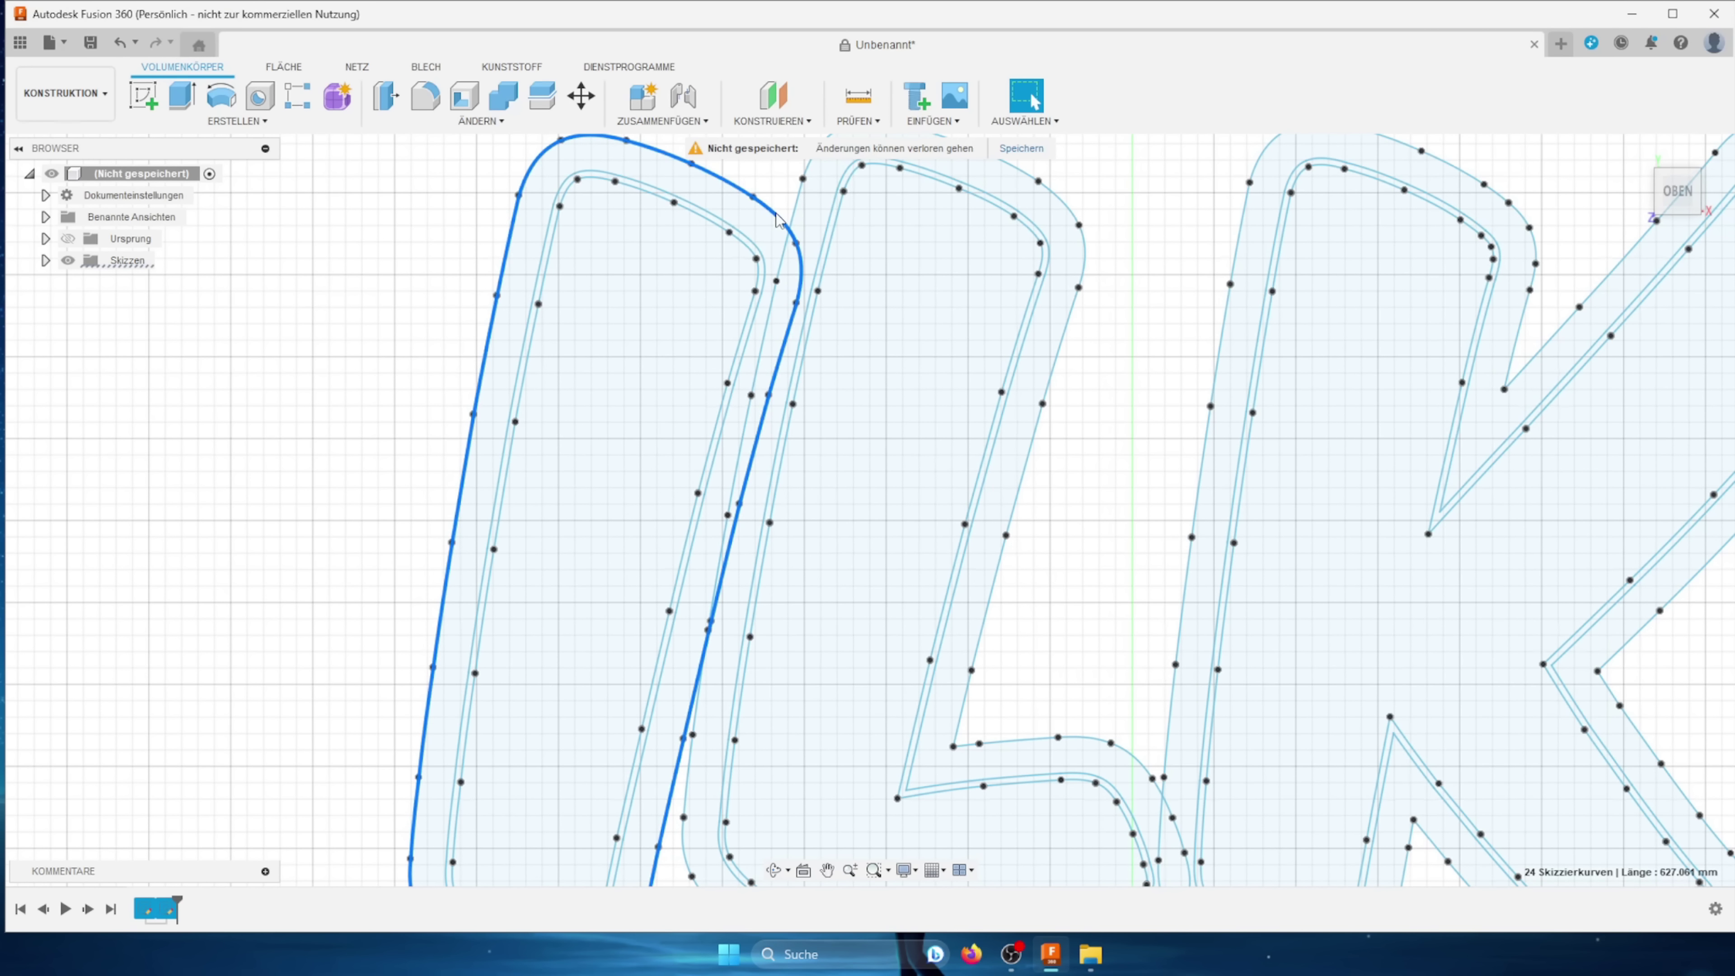
left_click(685, 178)
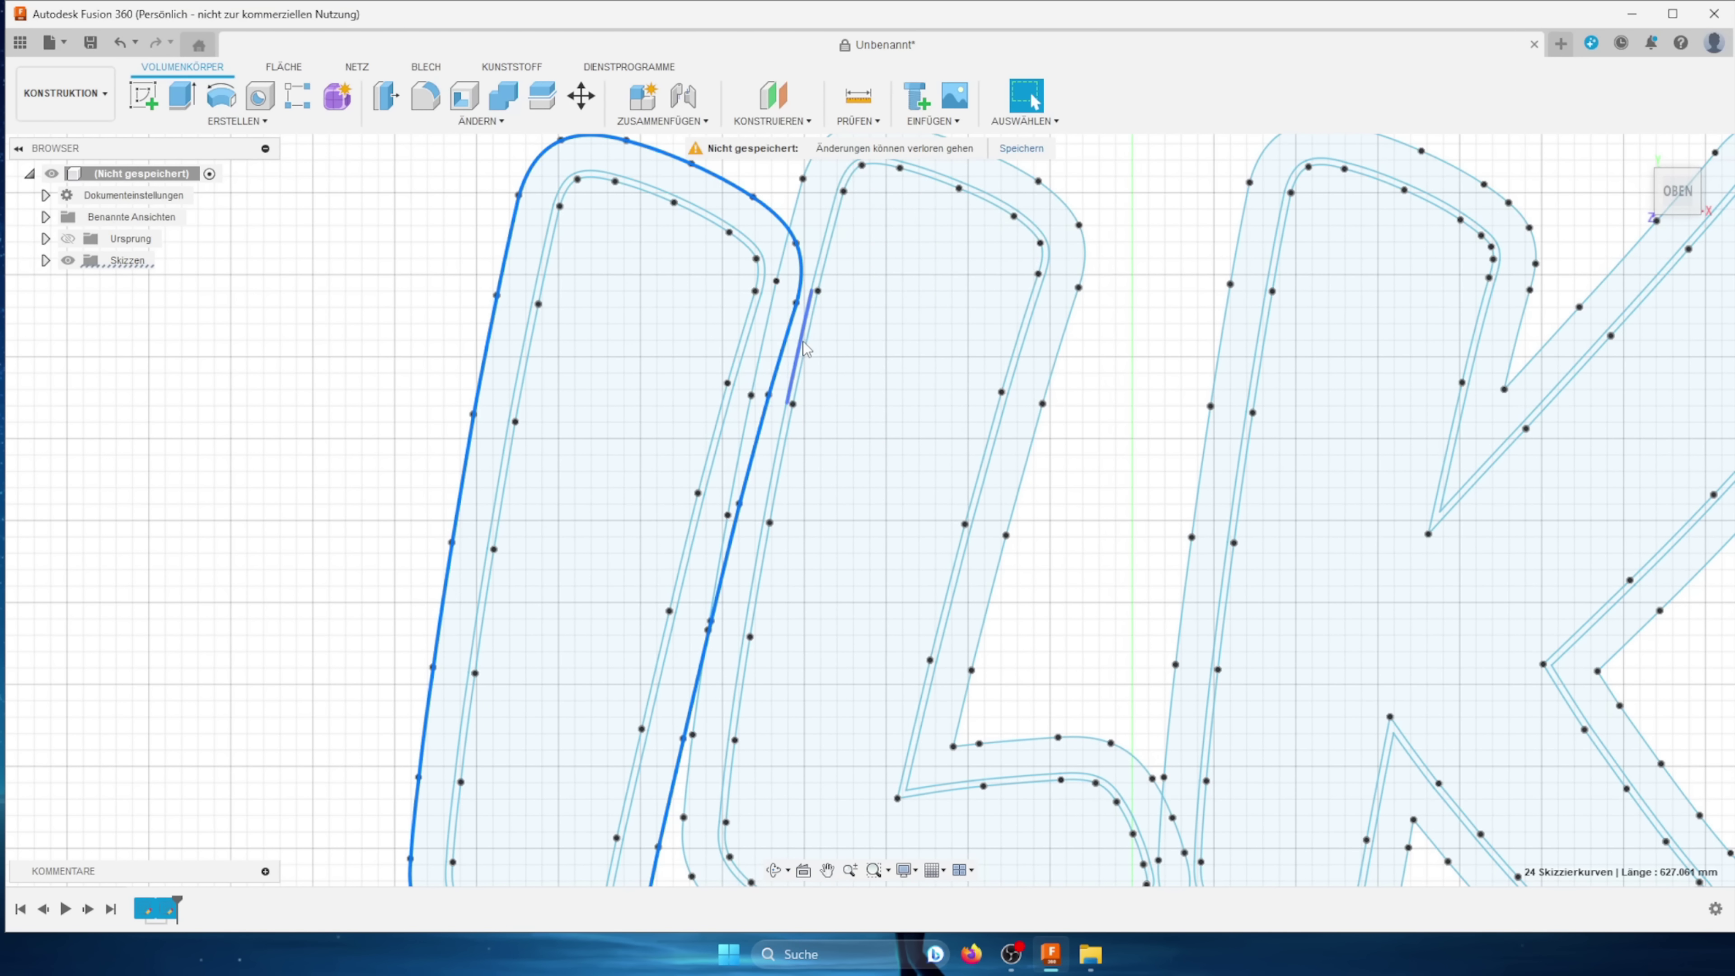
scroll(793, 369, "up", 3)
scroll(813, 335, "up", 3)
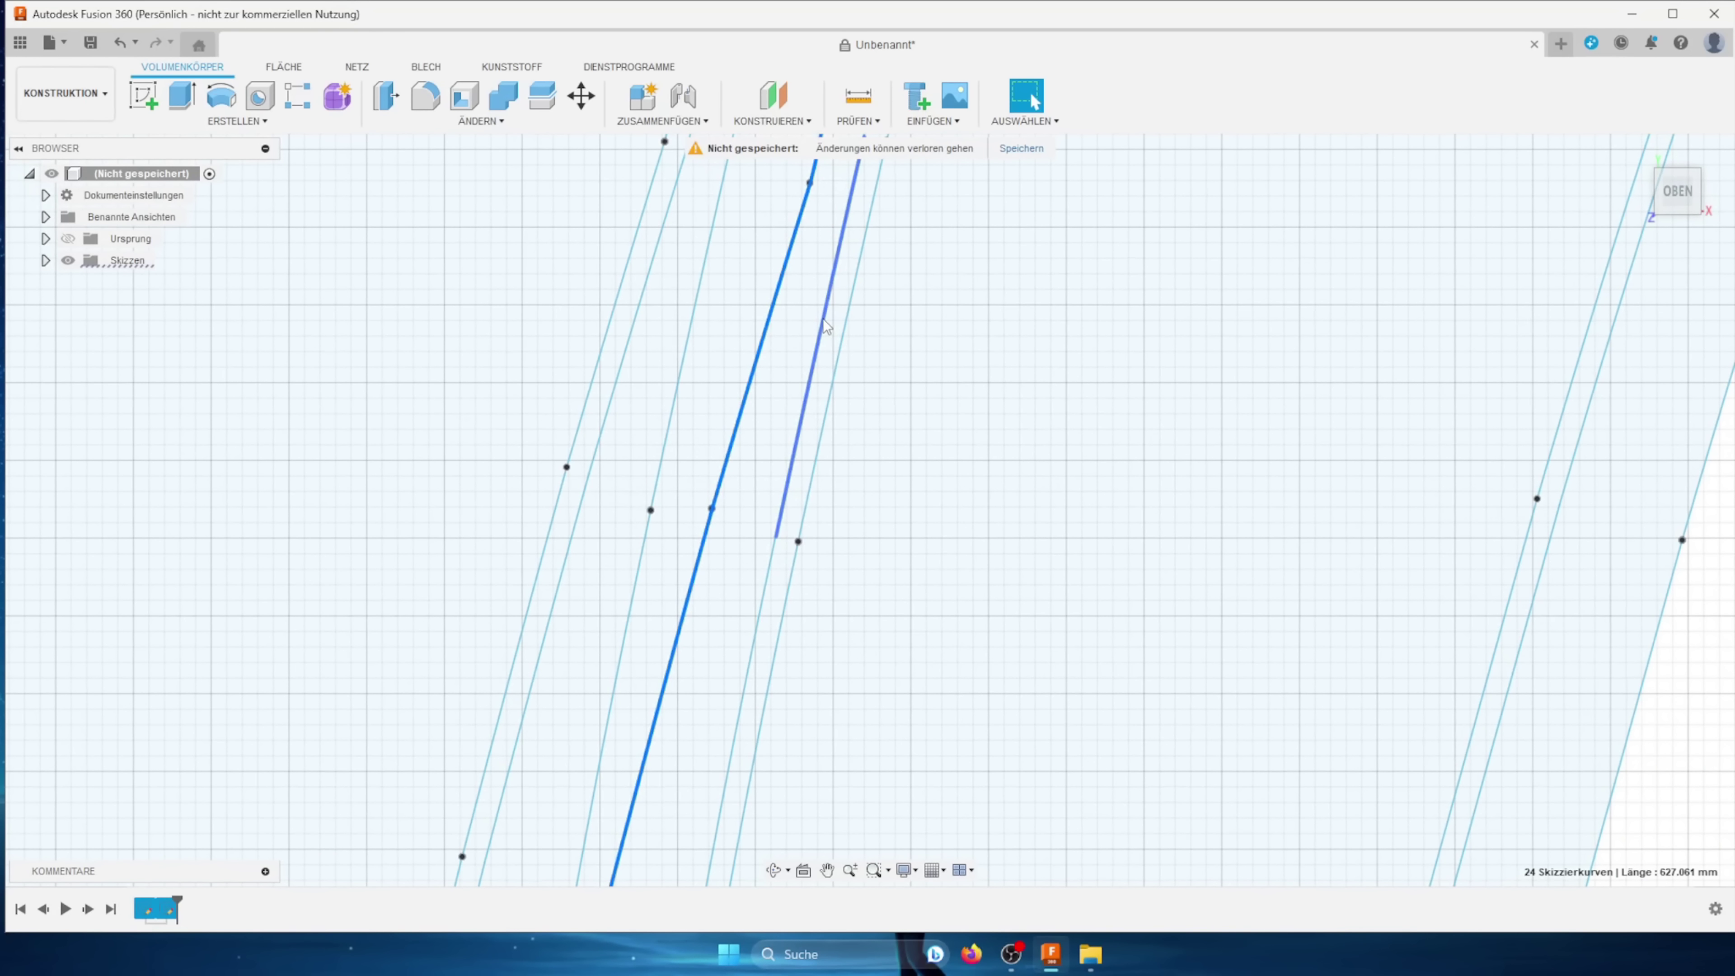
left_click(823, 319)
scroll(823, 319, "down", 2)
scroll(821, 301, "down", 1)
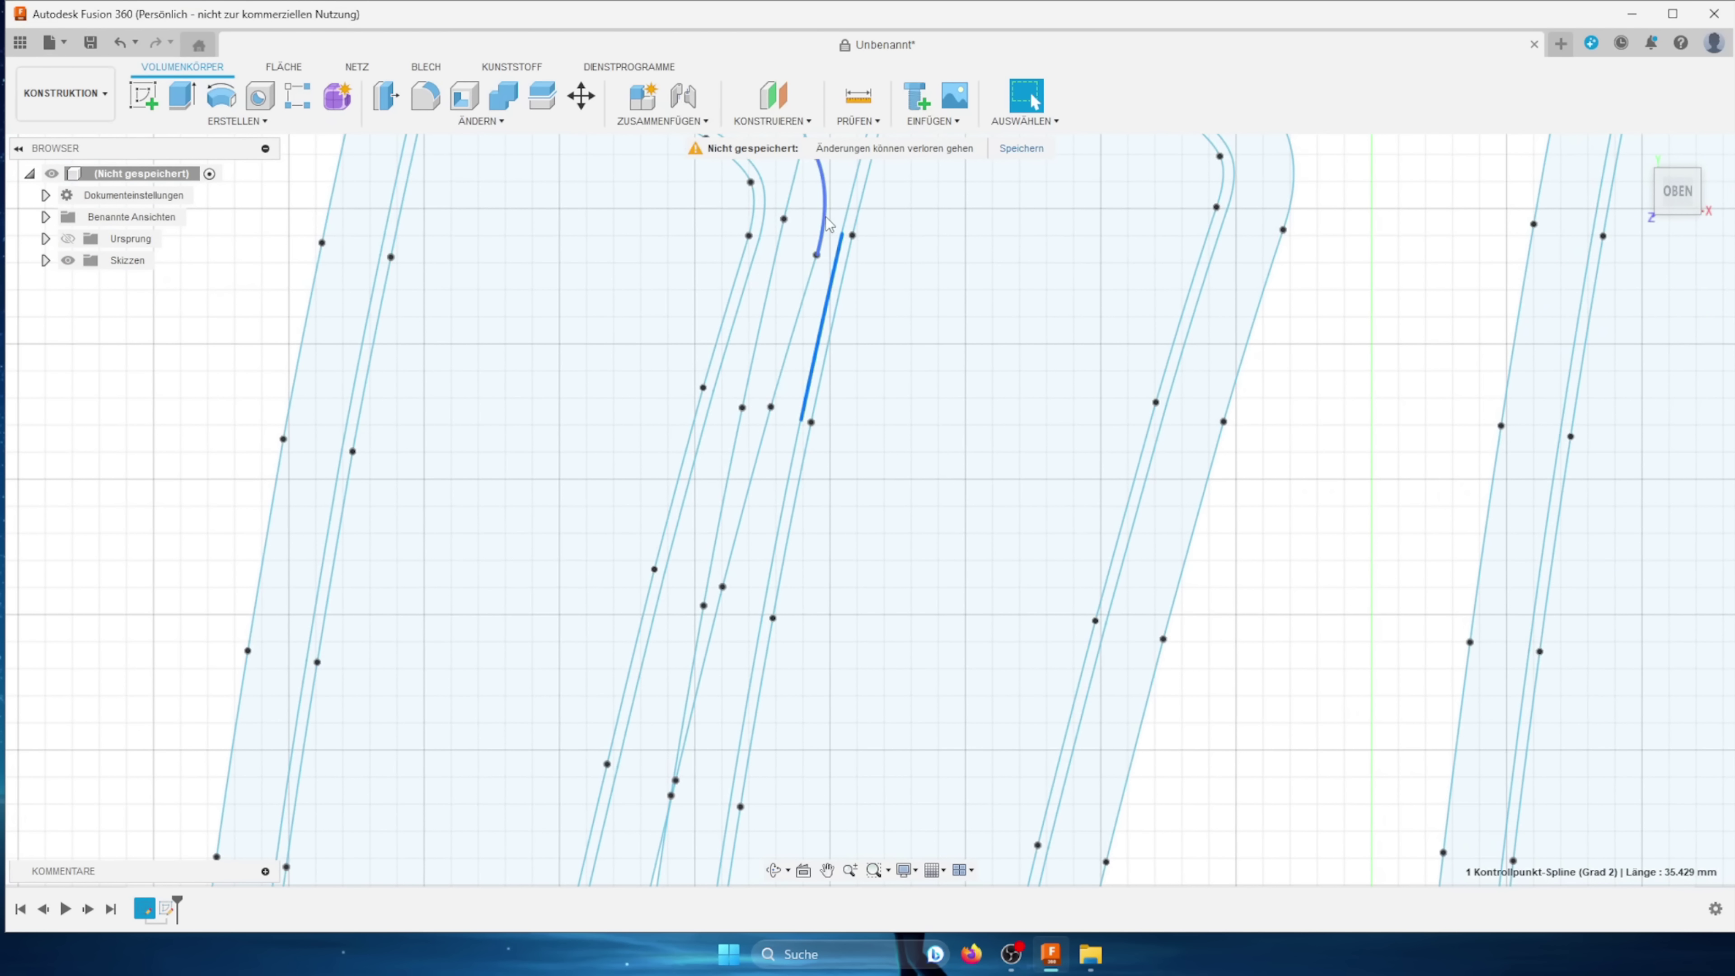
left_click(853, 220)
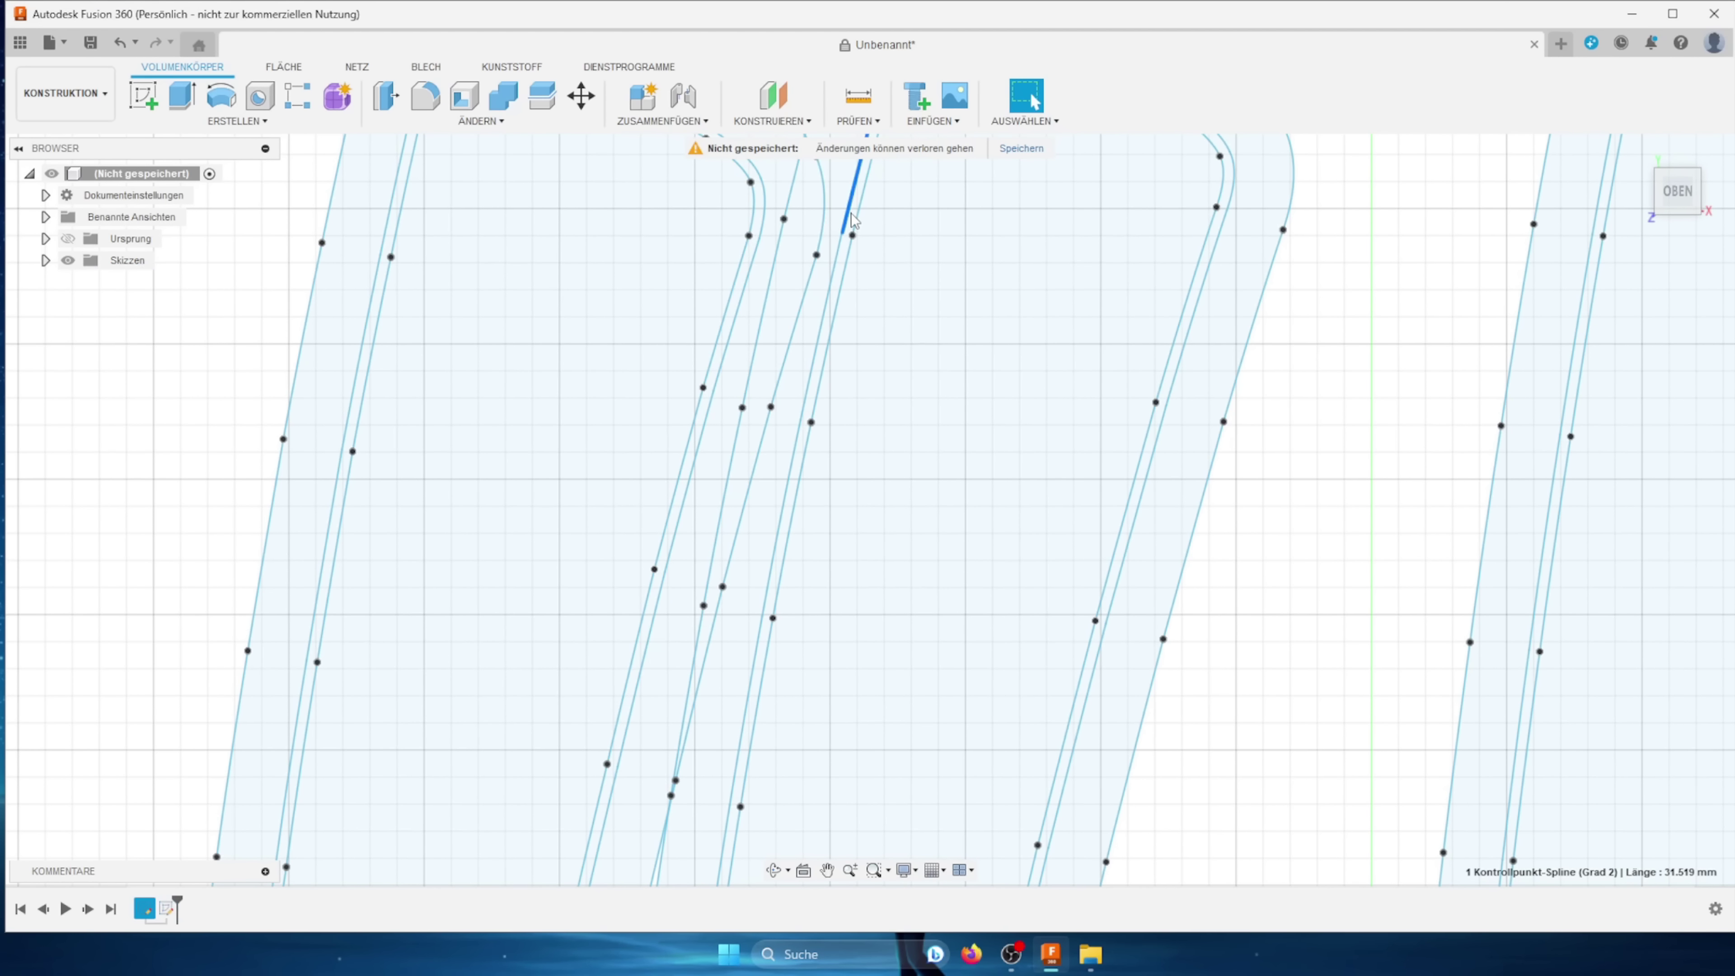
scroll(852, 316, "down", 1)
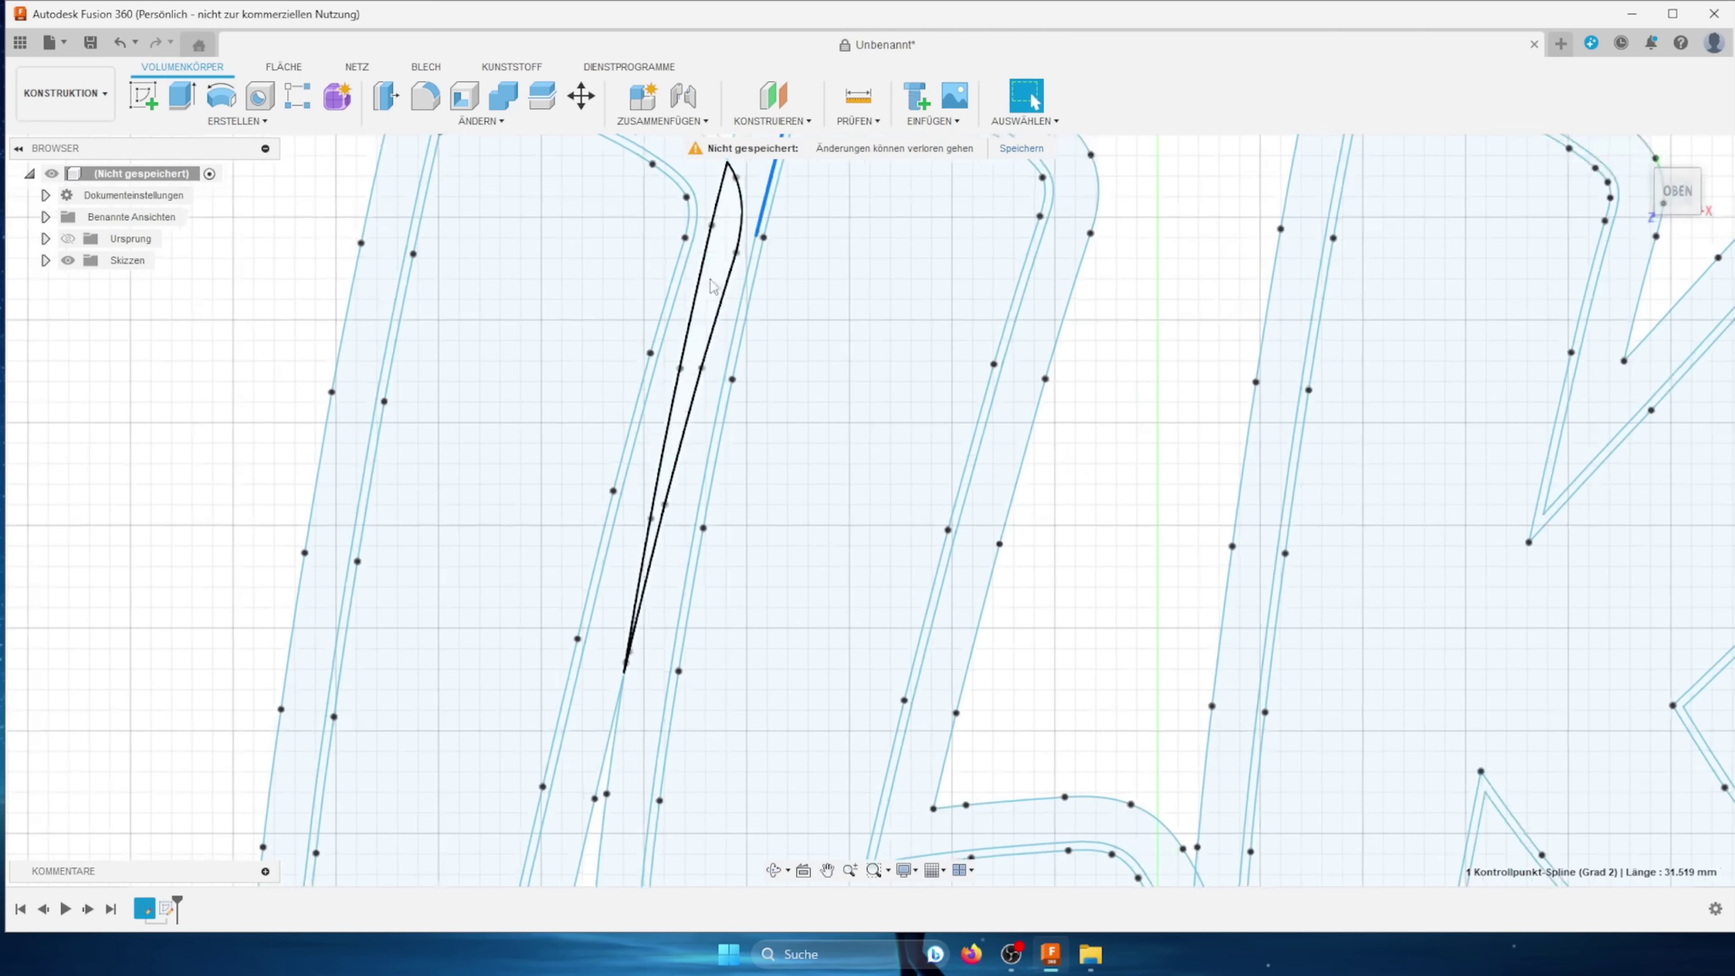
mouse_move(853, 321)
middle_mouse_down()
mouse_move(1203, 499)
mouse_move(914, 376)
middle_mouse_up()
scroll(1202, 499, "down", 2)
scroll(921, 744, "up", 3)
scroll(915, 738, "up", 3)
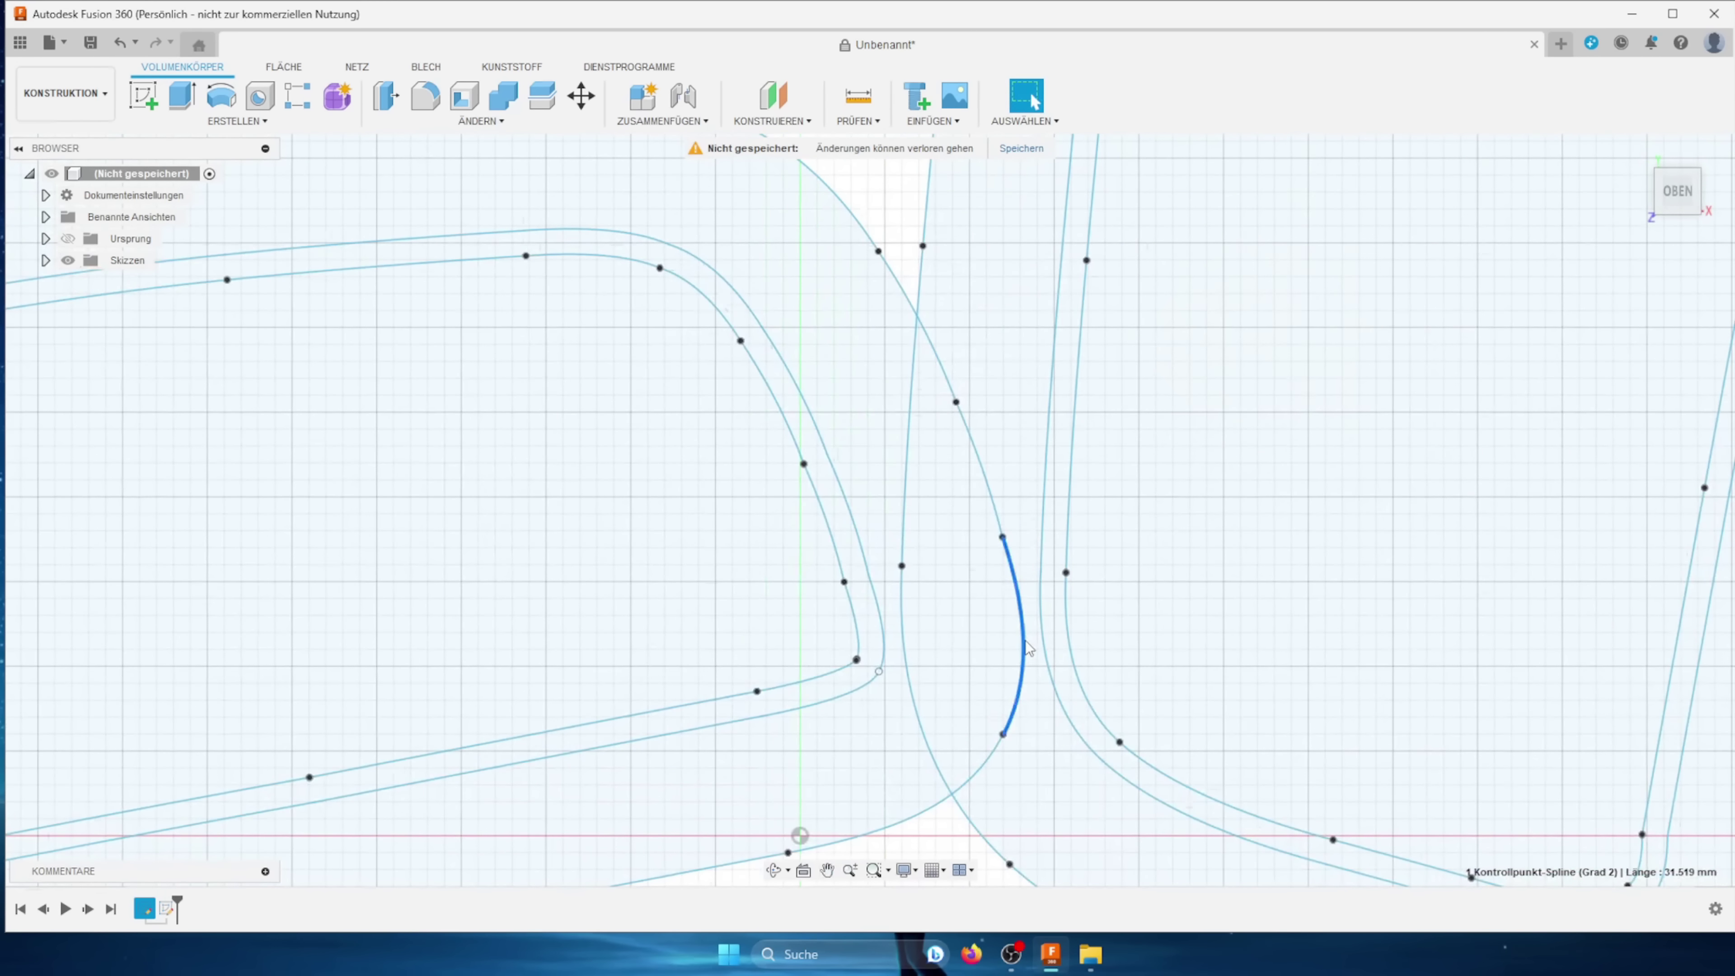
left_click(1027, 644)
left_click(1046, 642)
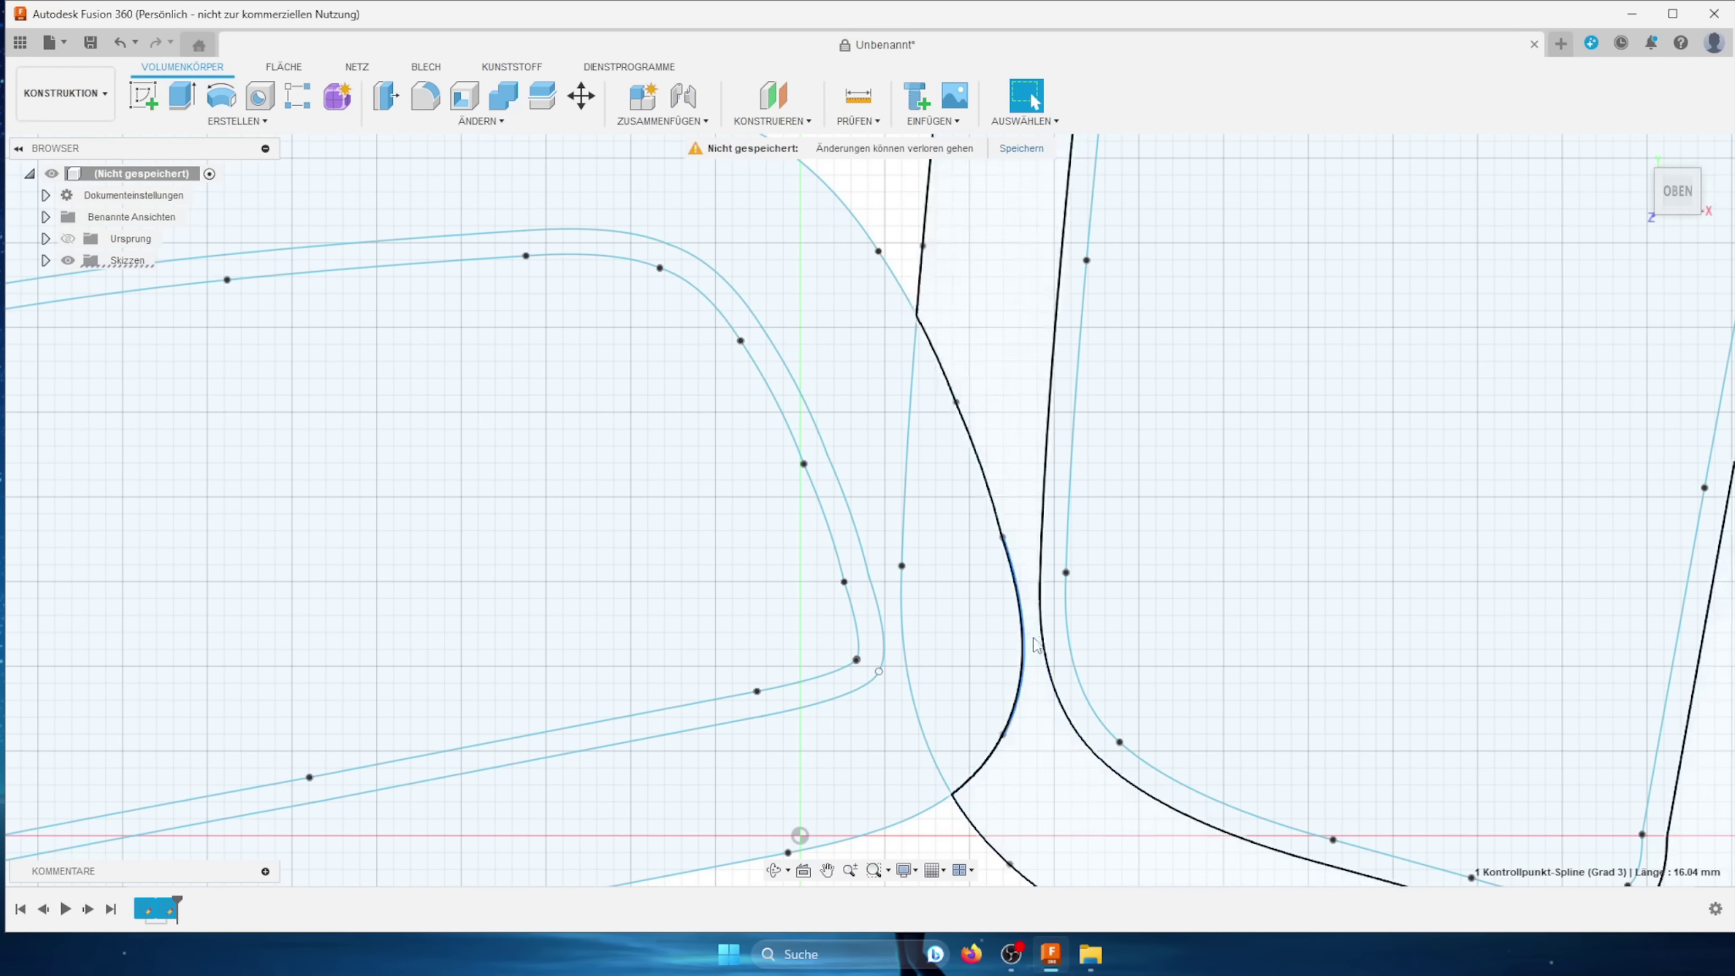
scroll(984, 697, "down", 5)
scroll(1093, 663, "down", 5)
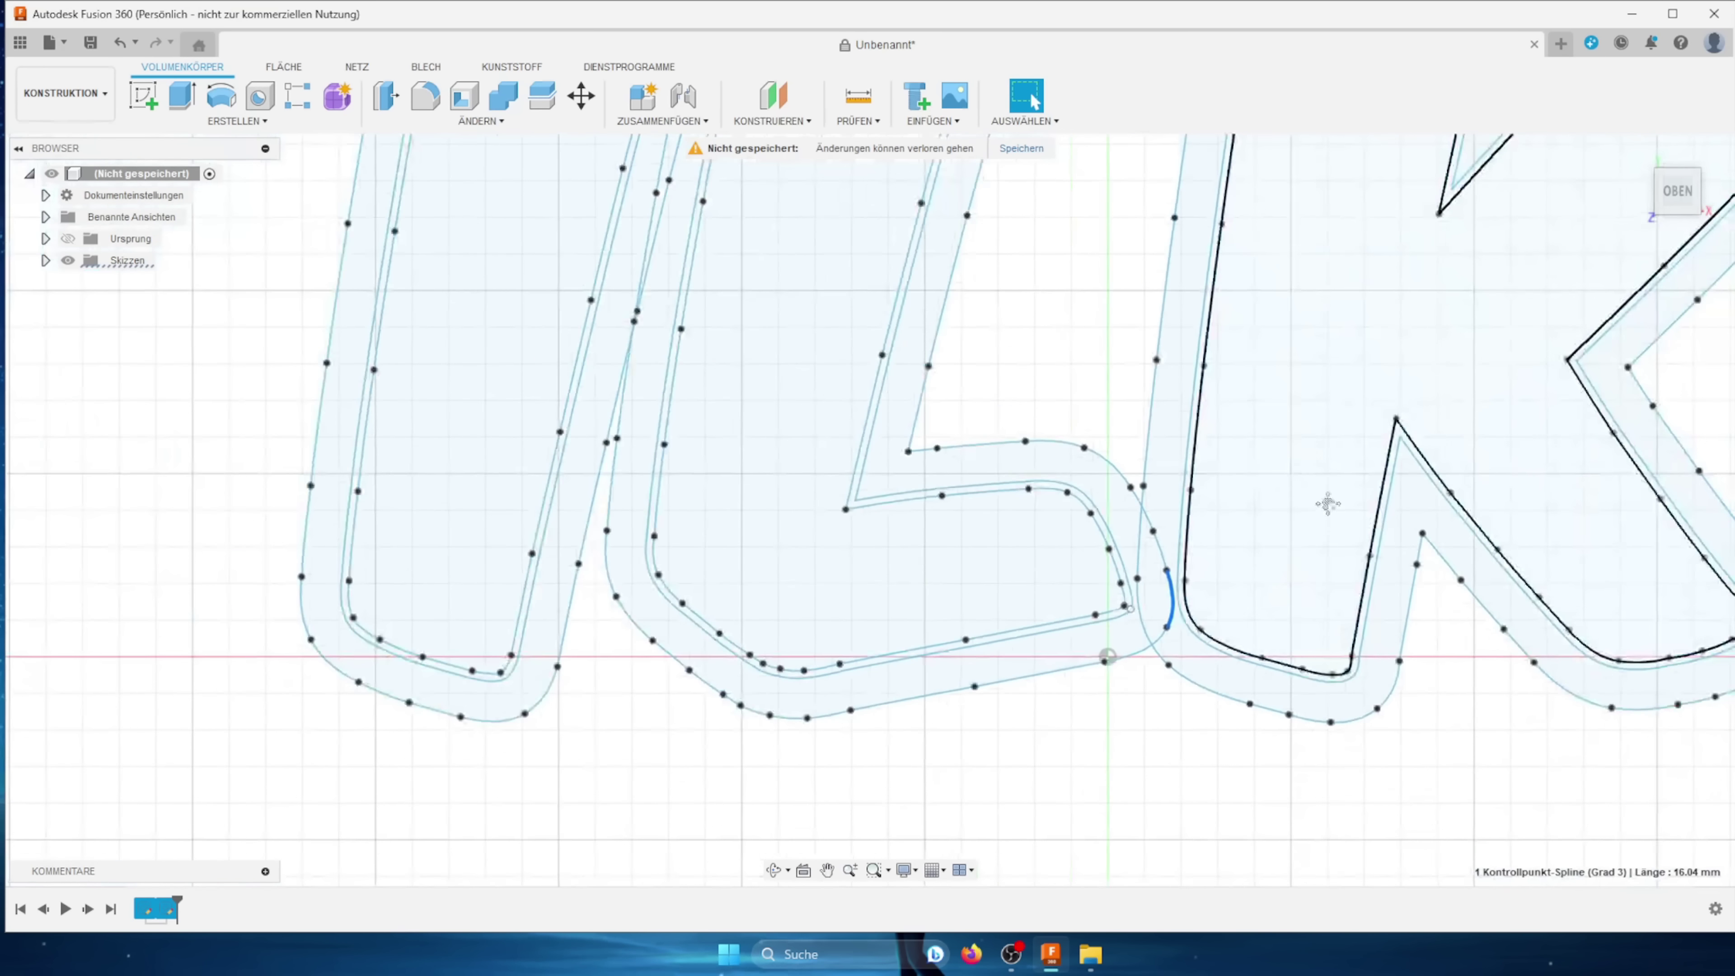
scroll(1162, 520, "down", 3)
middle_click_drag(1154, 413, 1132, 472)
scroll(1161, 287, "up", 5)
scroll(1154, 239, "up", 3)
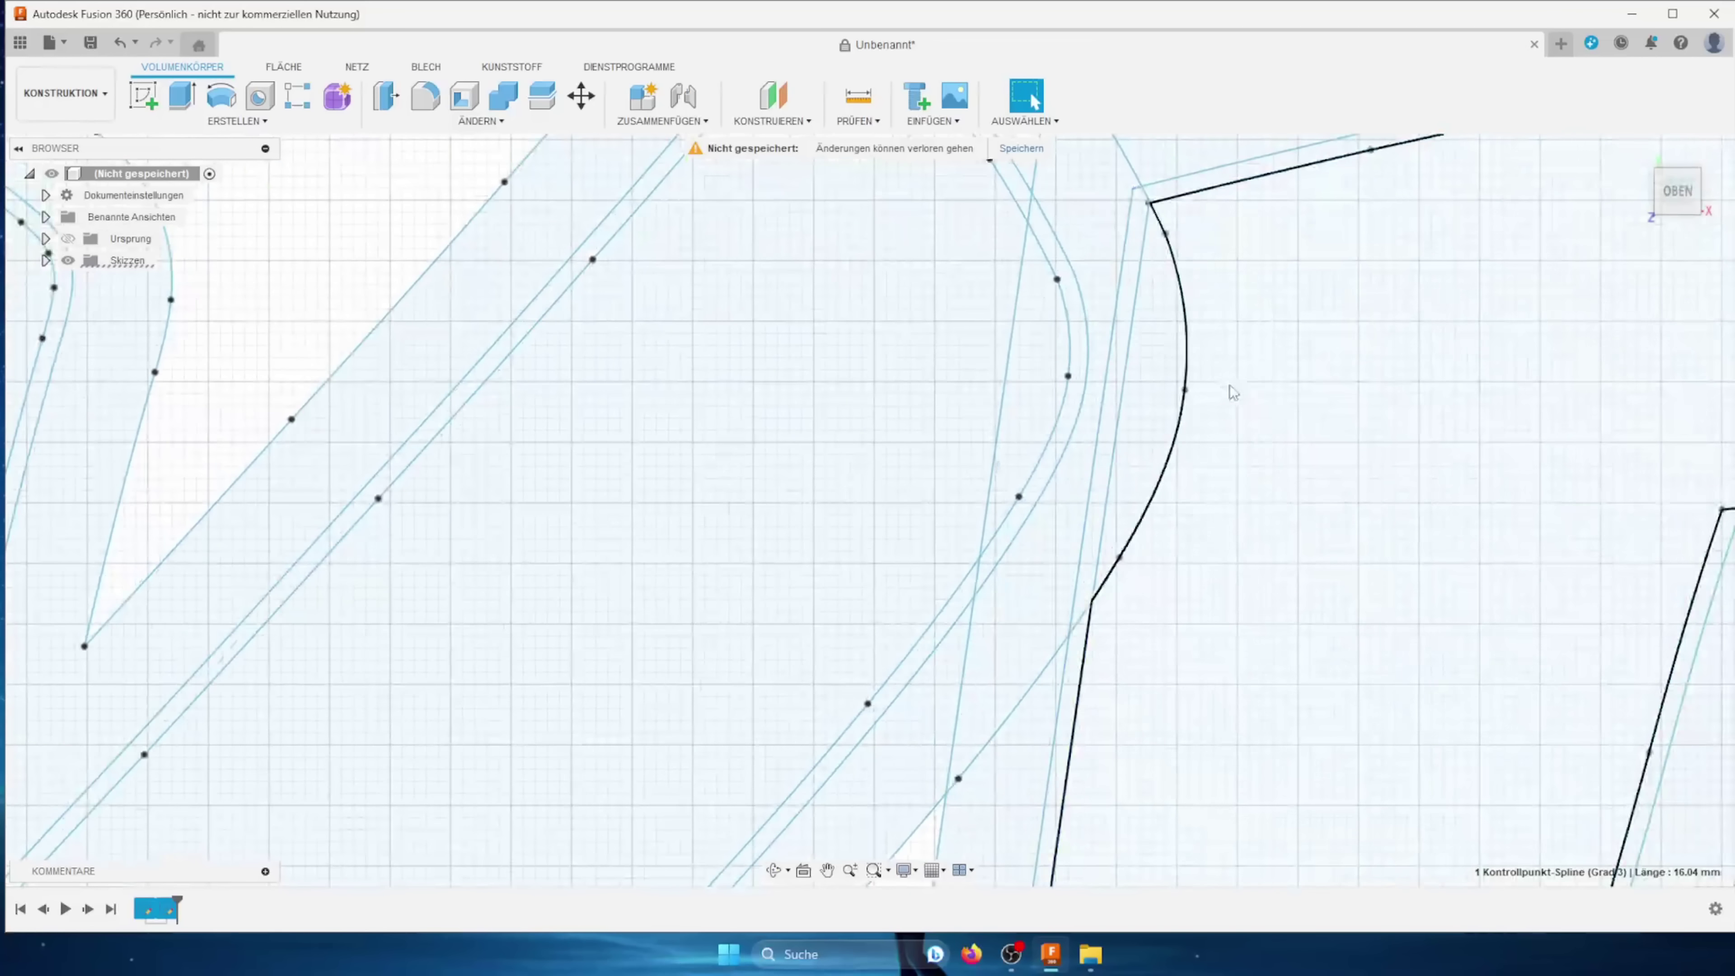
left_click(1189, 342)
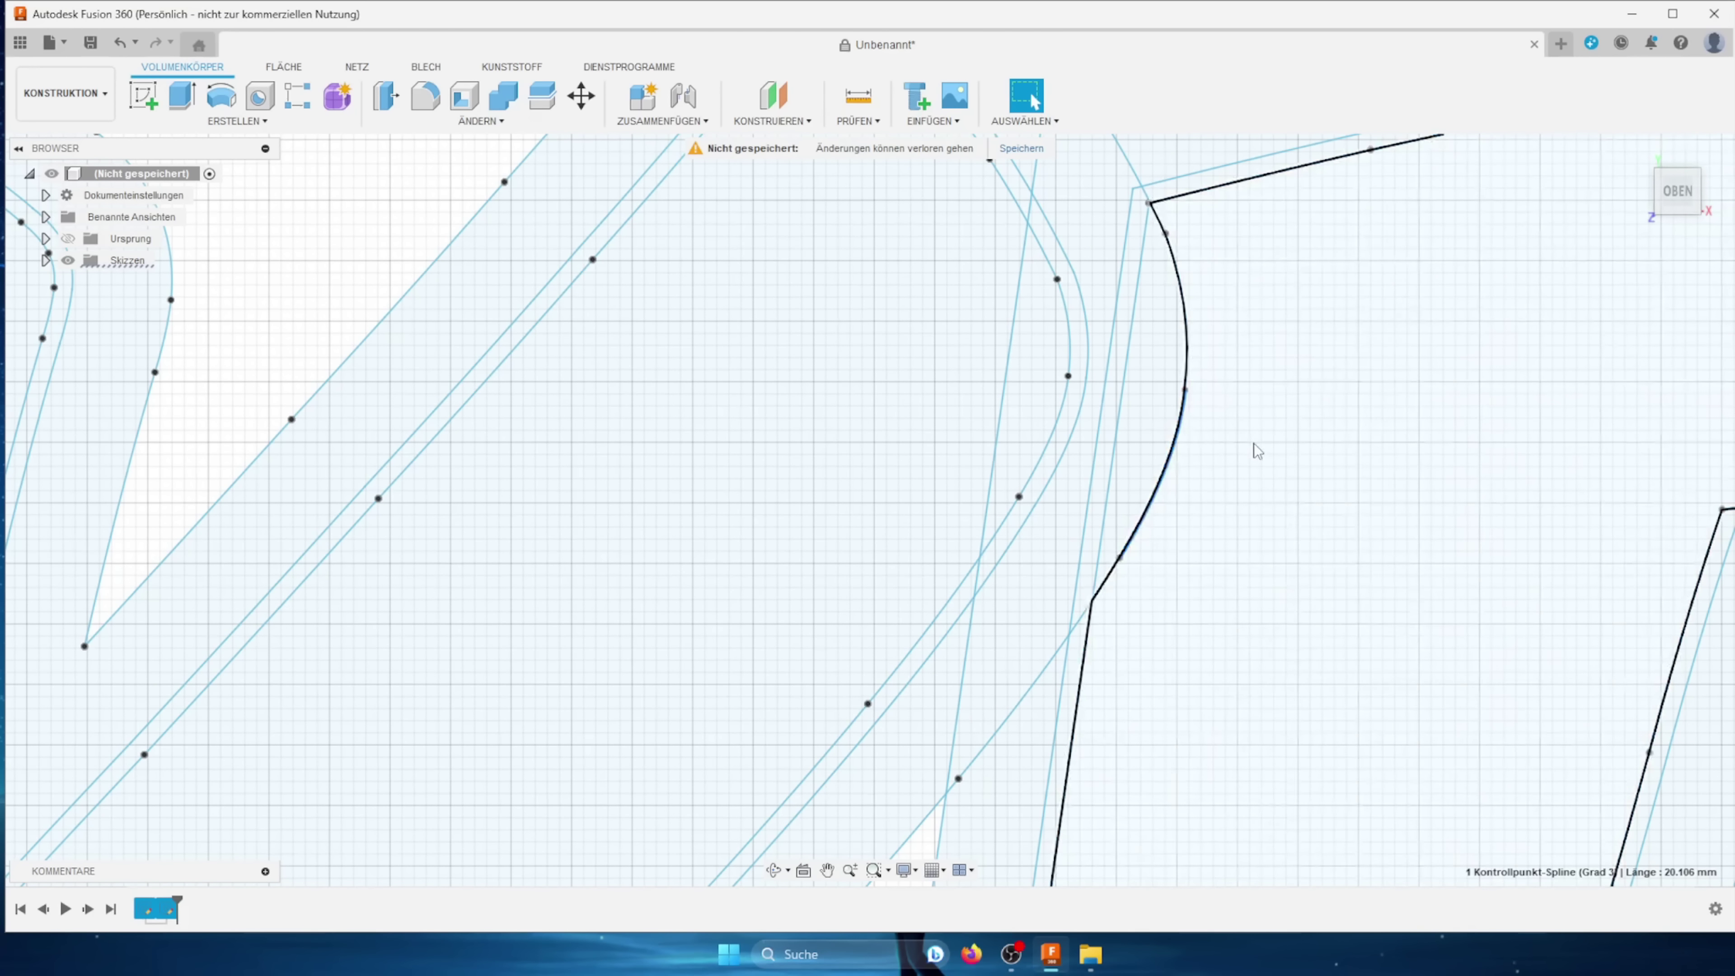
left_click(1236, 437)
scroll(1231, 445, "down", 3)
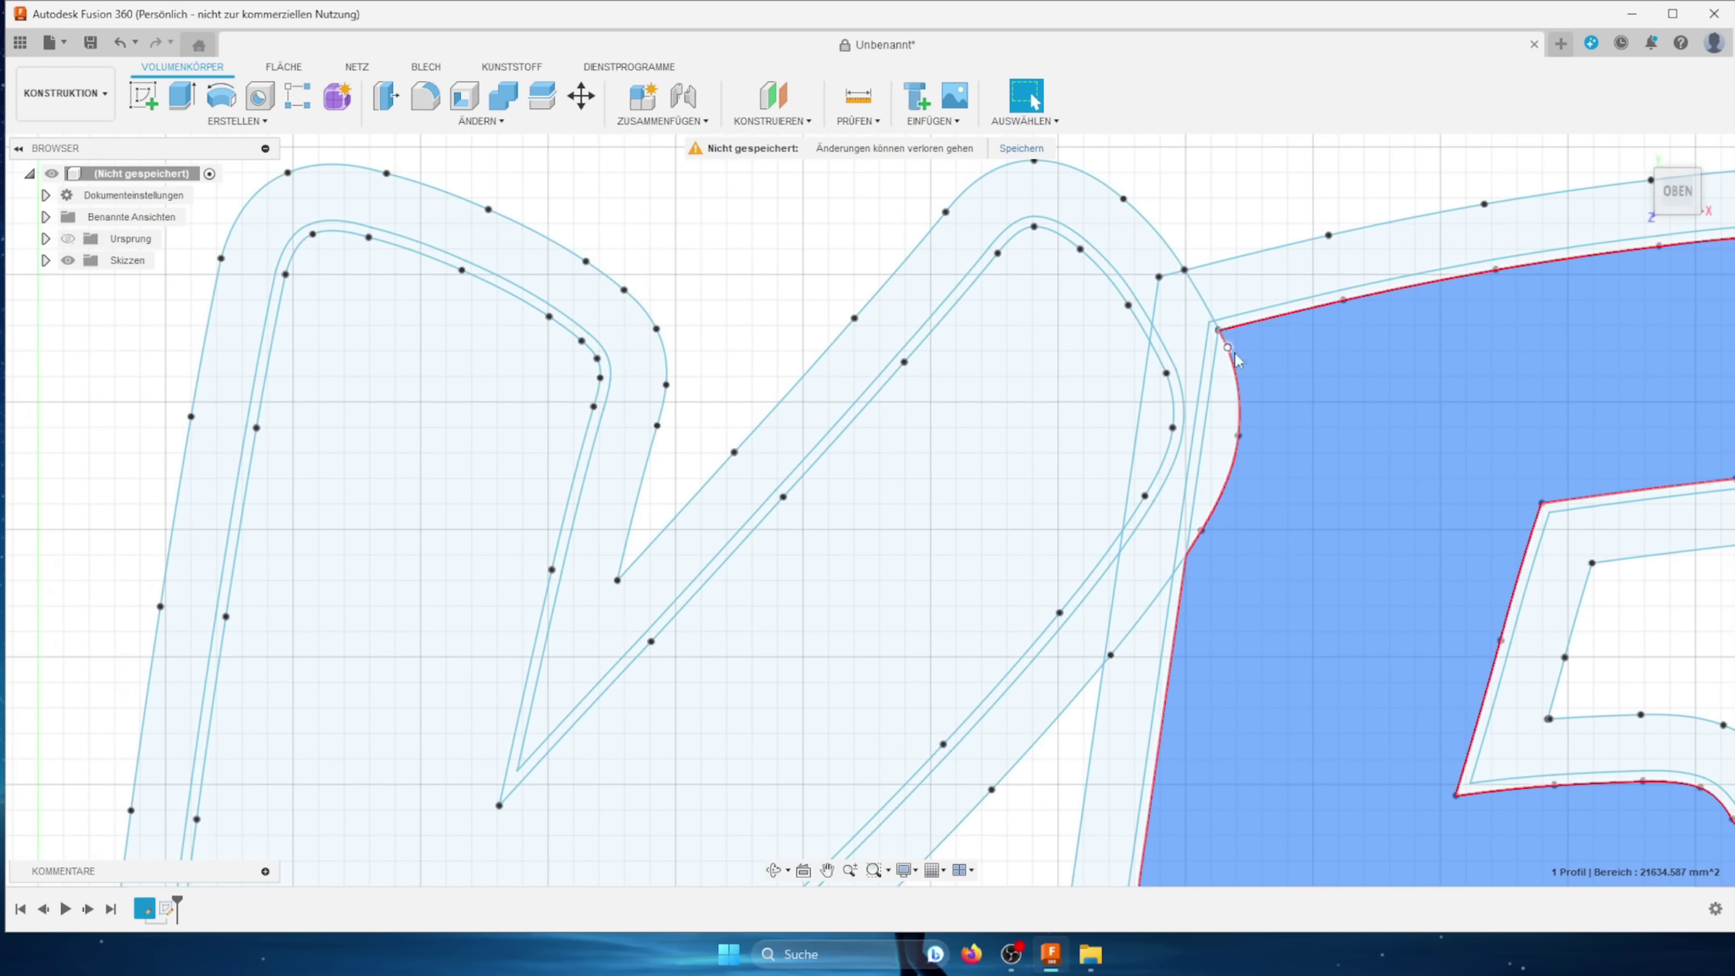
left_click(1221, 451)
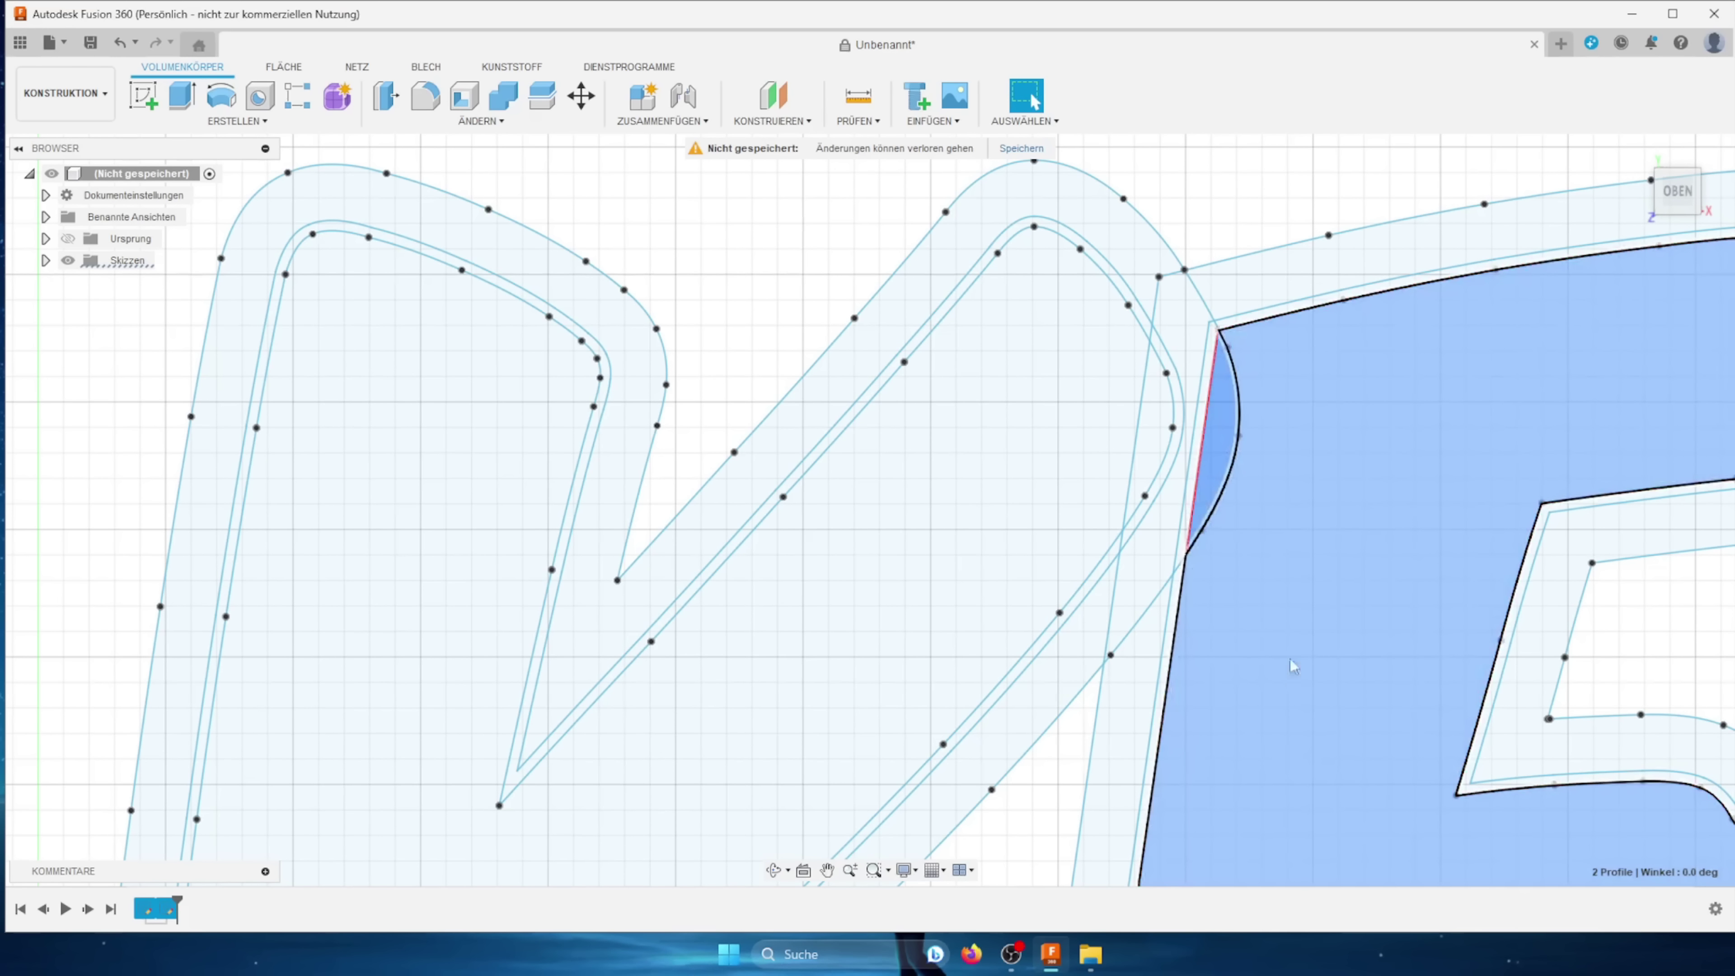
left_click(1223, 437)
left_click(1301, 372)
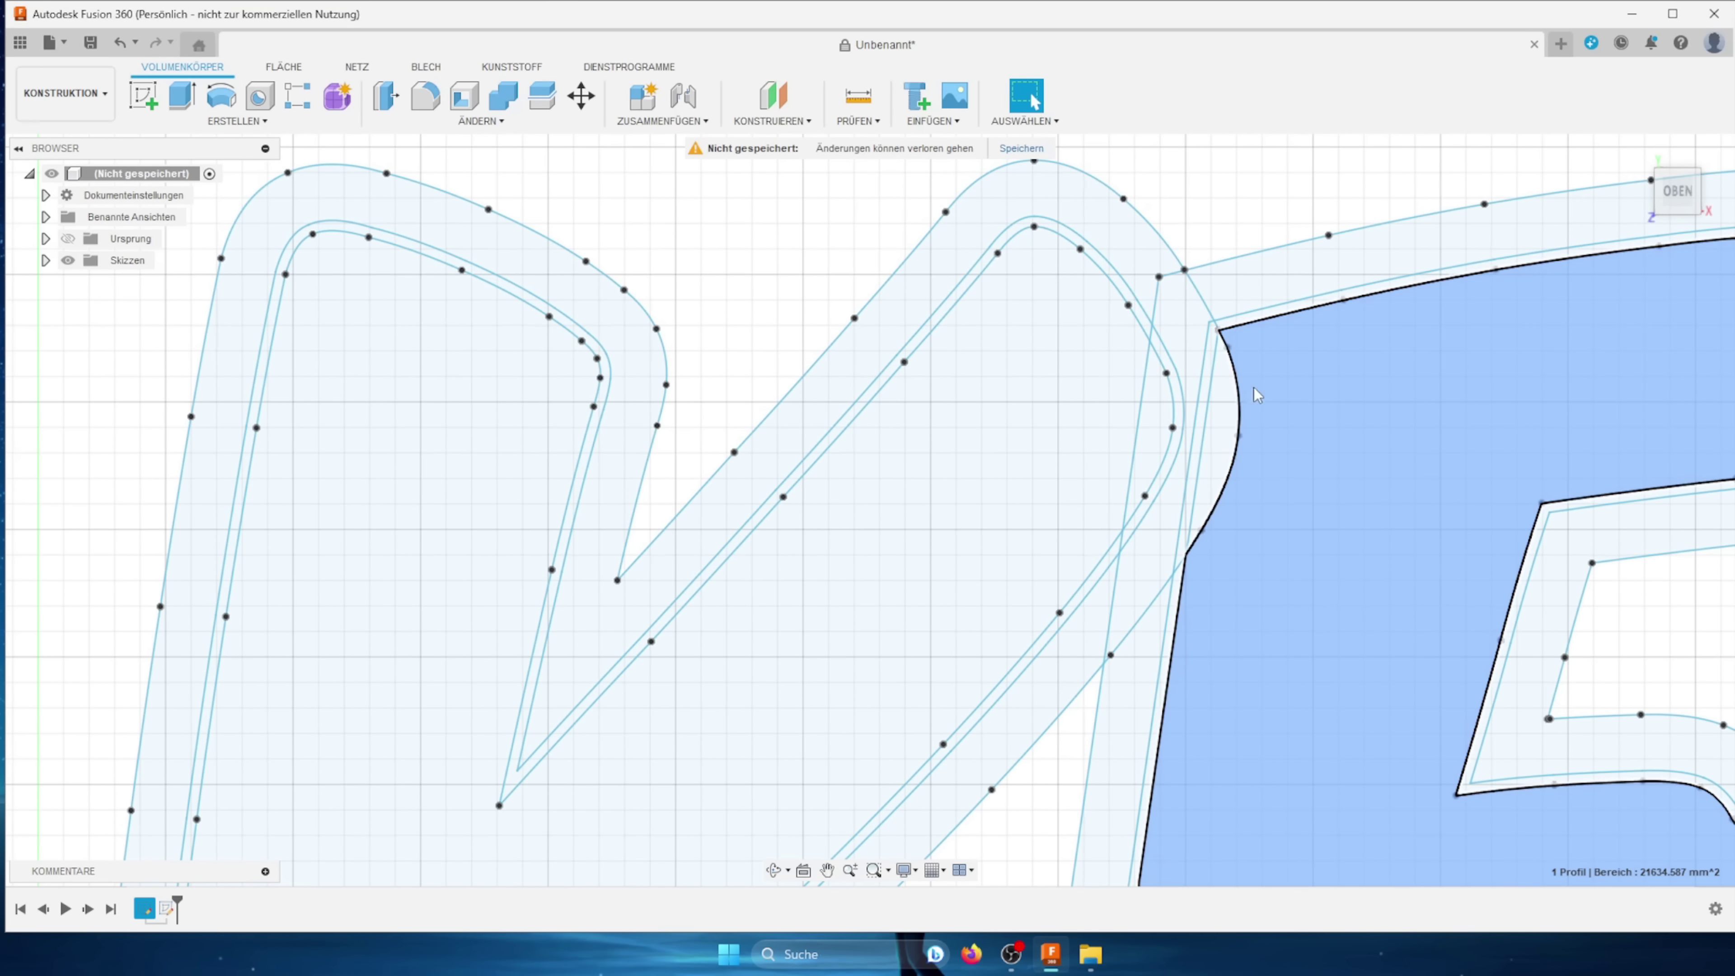
scroll(1419, 464, "down", 2)
scroll(1248, 402, "up", 2)
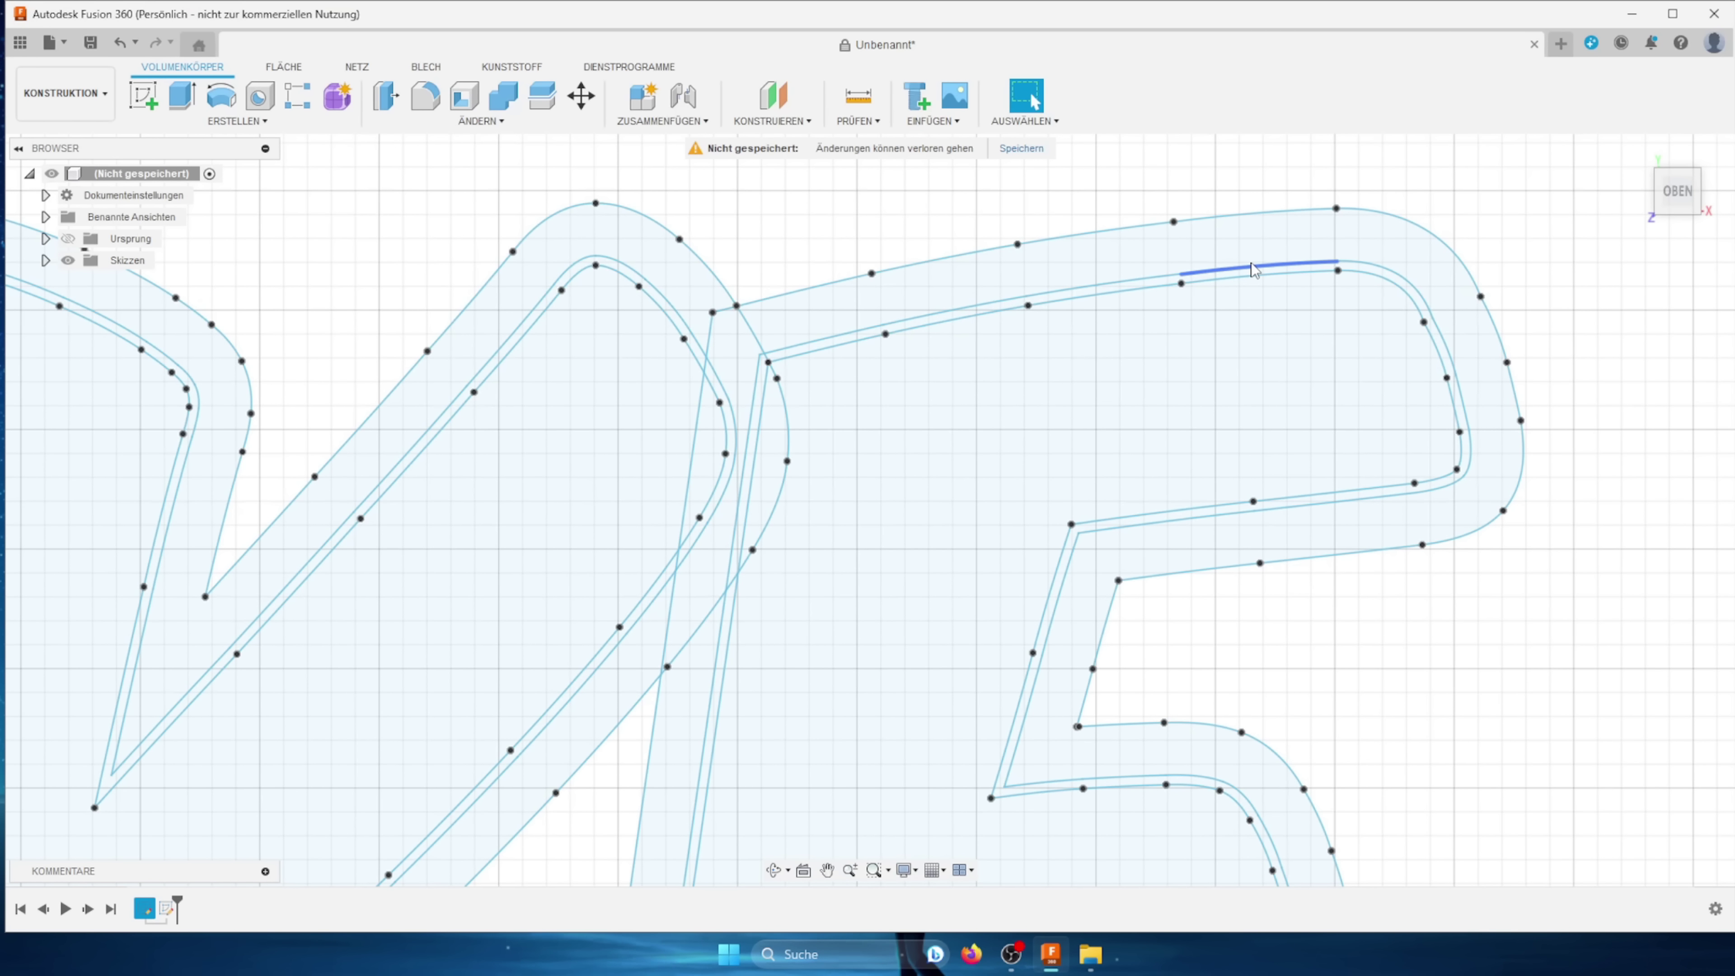
Step: Select the E's whole 42-curve outline chain
double_click(1228, 281)
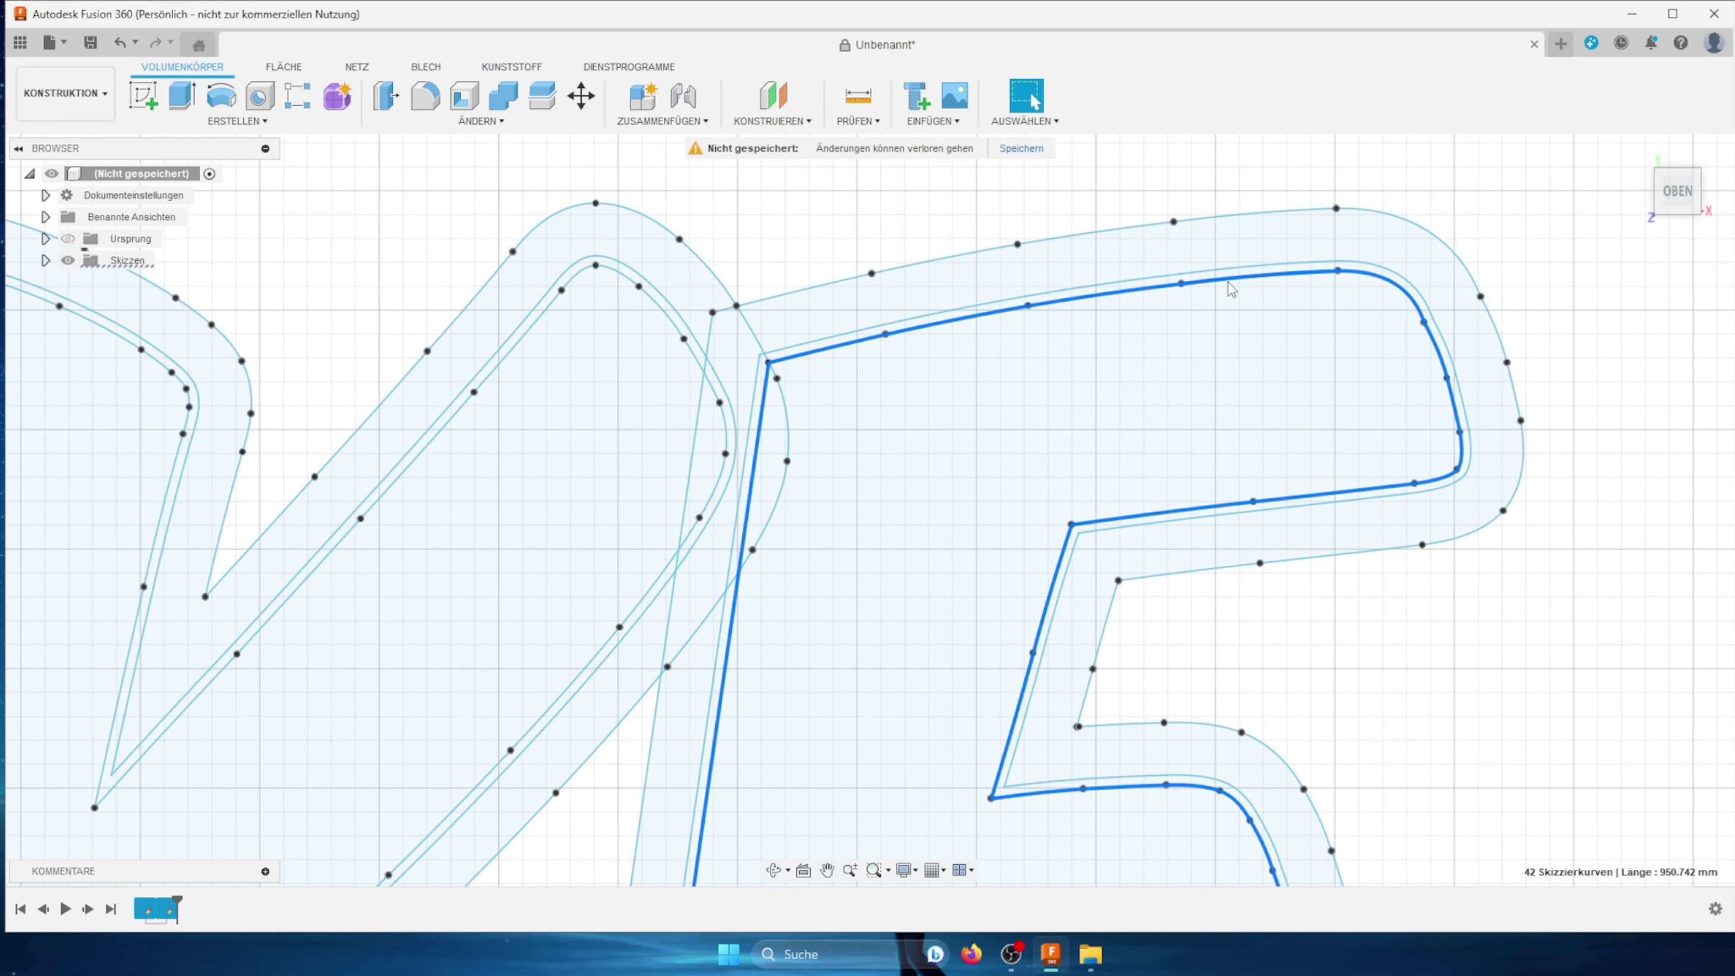
left_click(1230, 277)
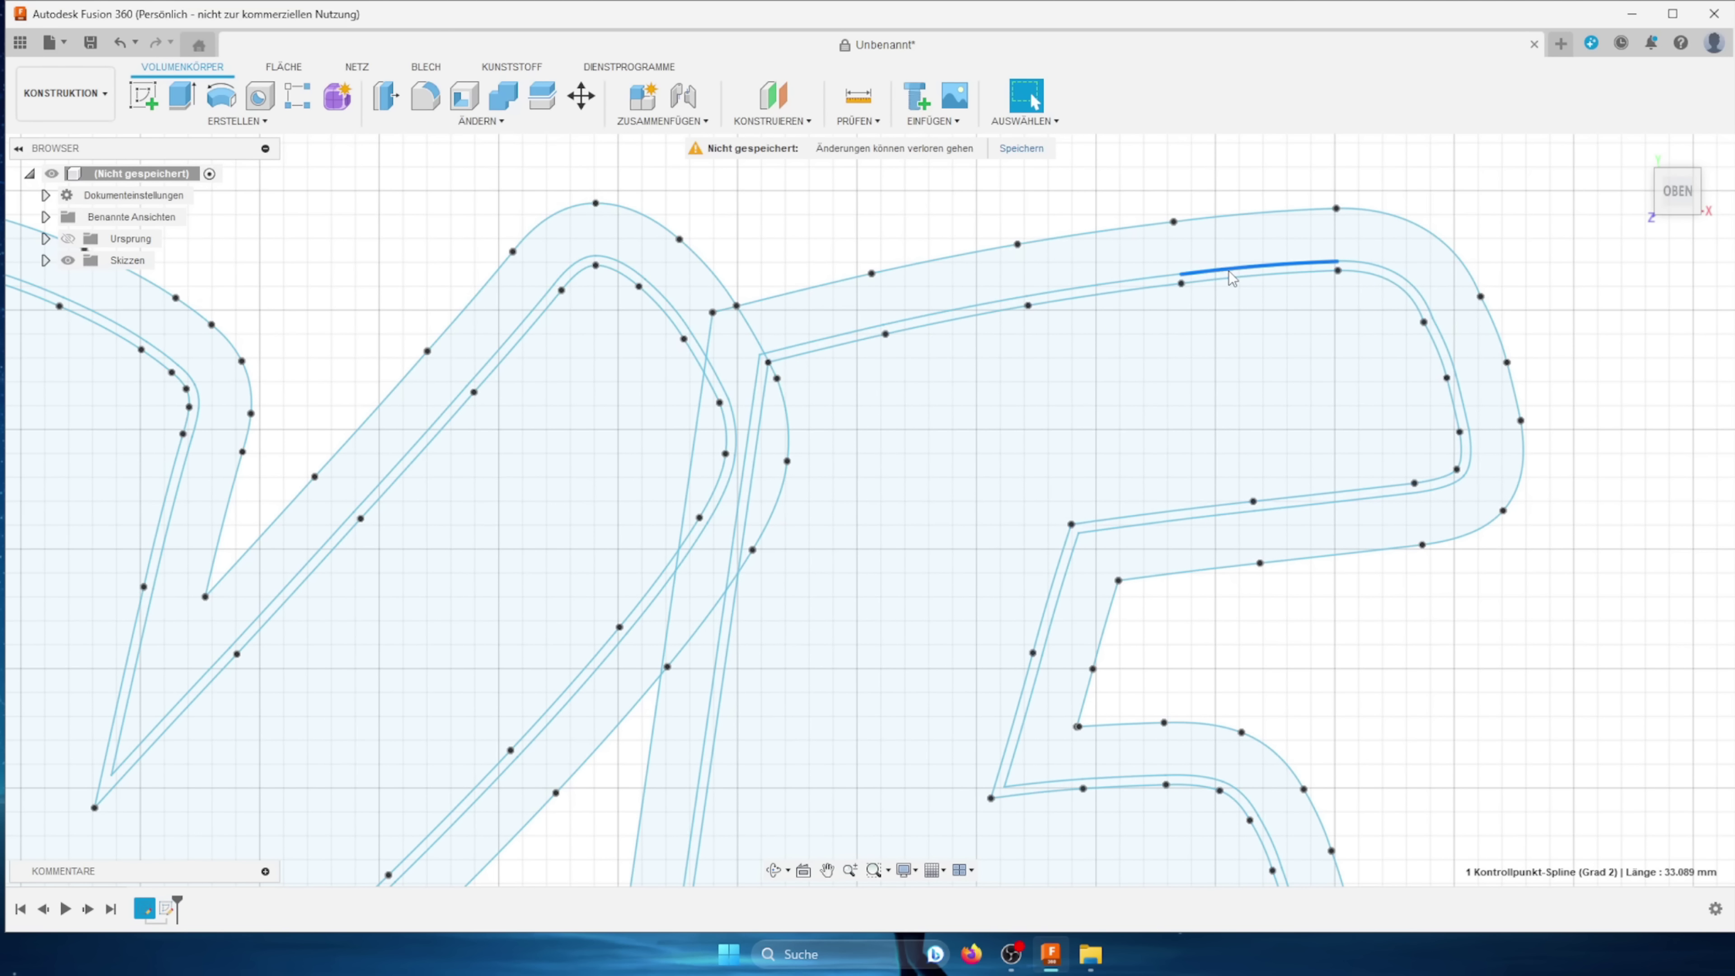
double_click(1231, 273)
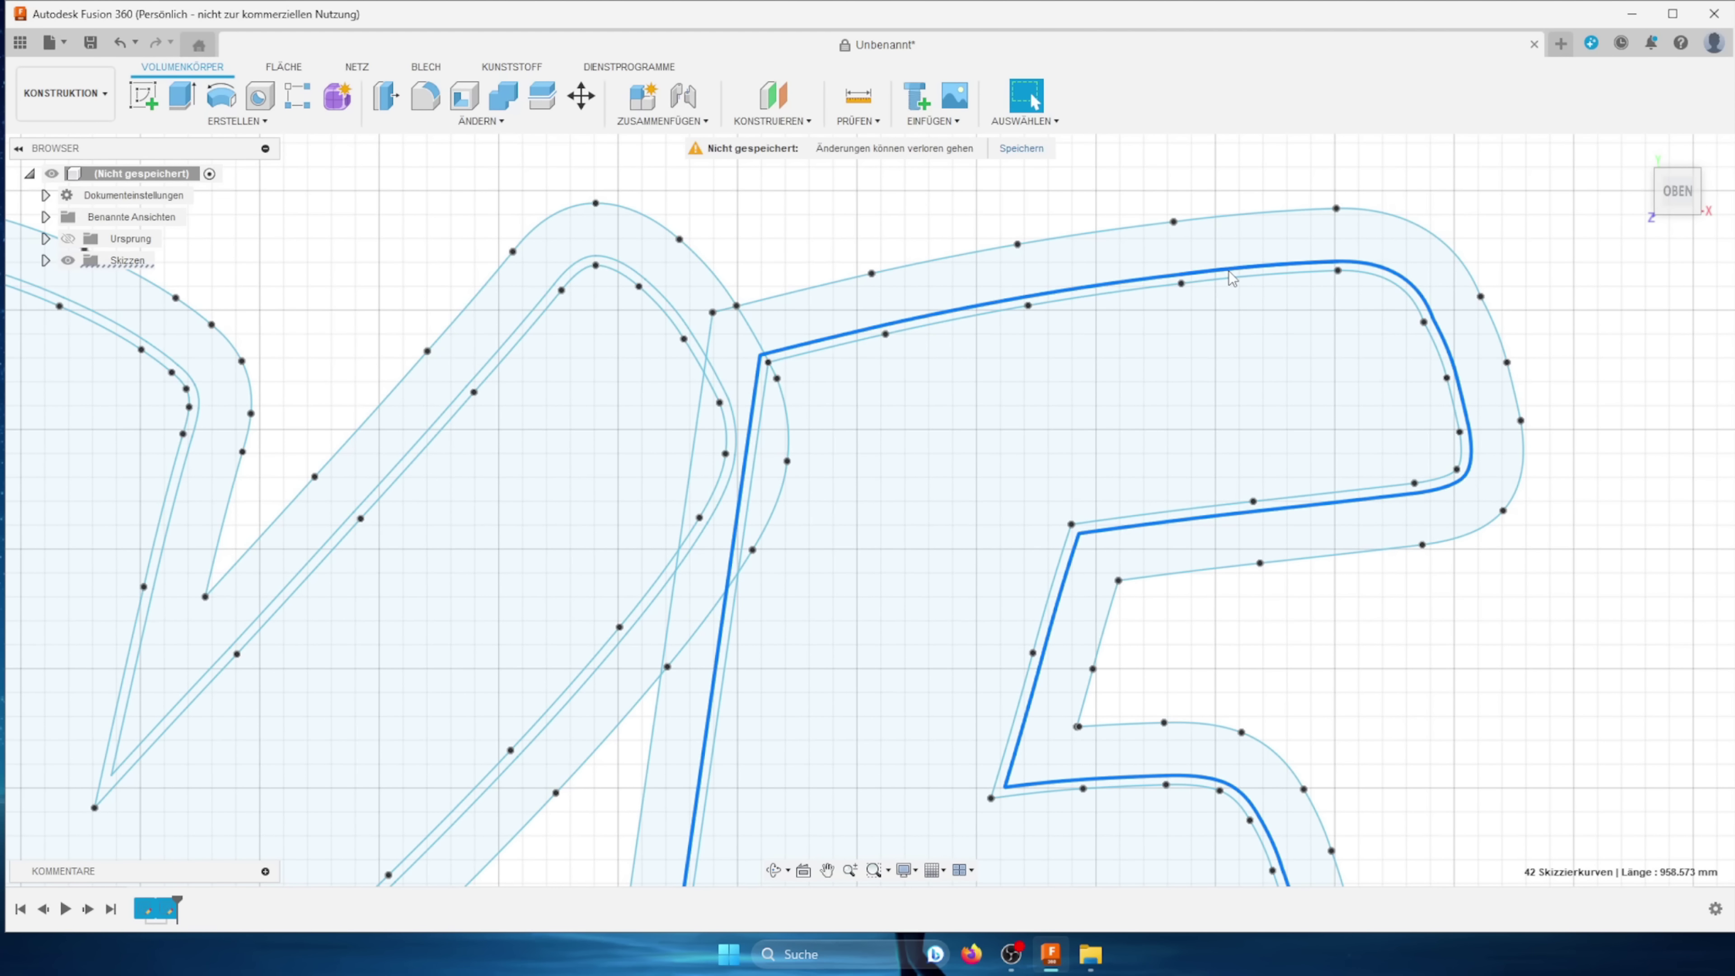
key("o")
scroll(1236, 472, "up", 2)
Step: Move the E outline about 10 mm to the right along X
key("Return")
type("m10")
scroll(1240, 503, "down", 3)
scroll(1131, 376, "up", 2)
scroll(1131, 437, "up", 2)
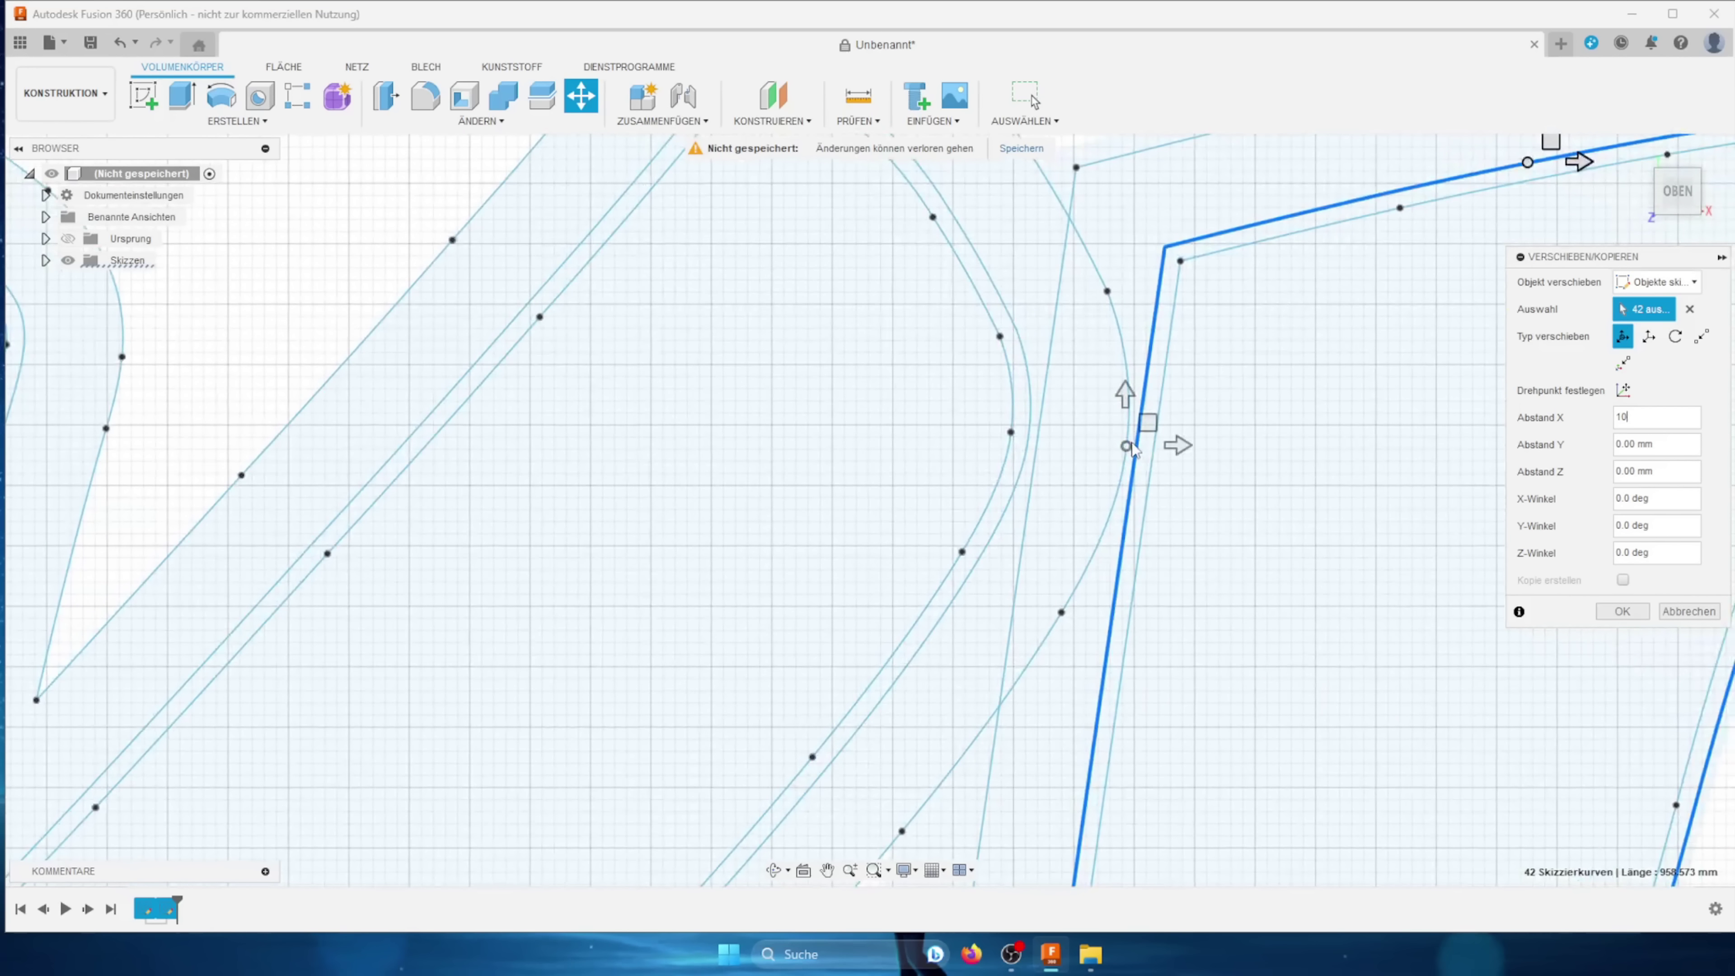
key("BackSpace")
key("BackSpace")
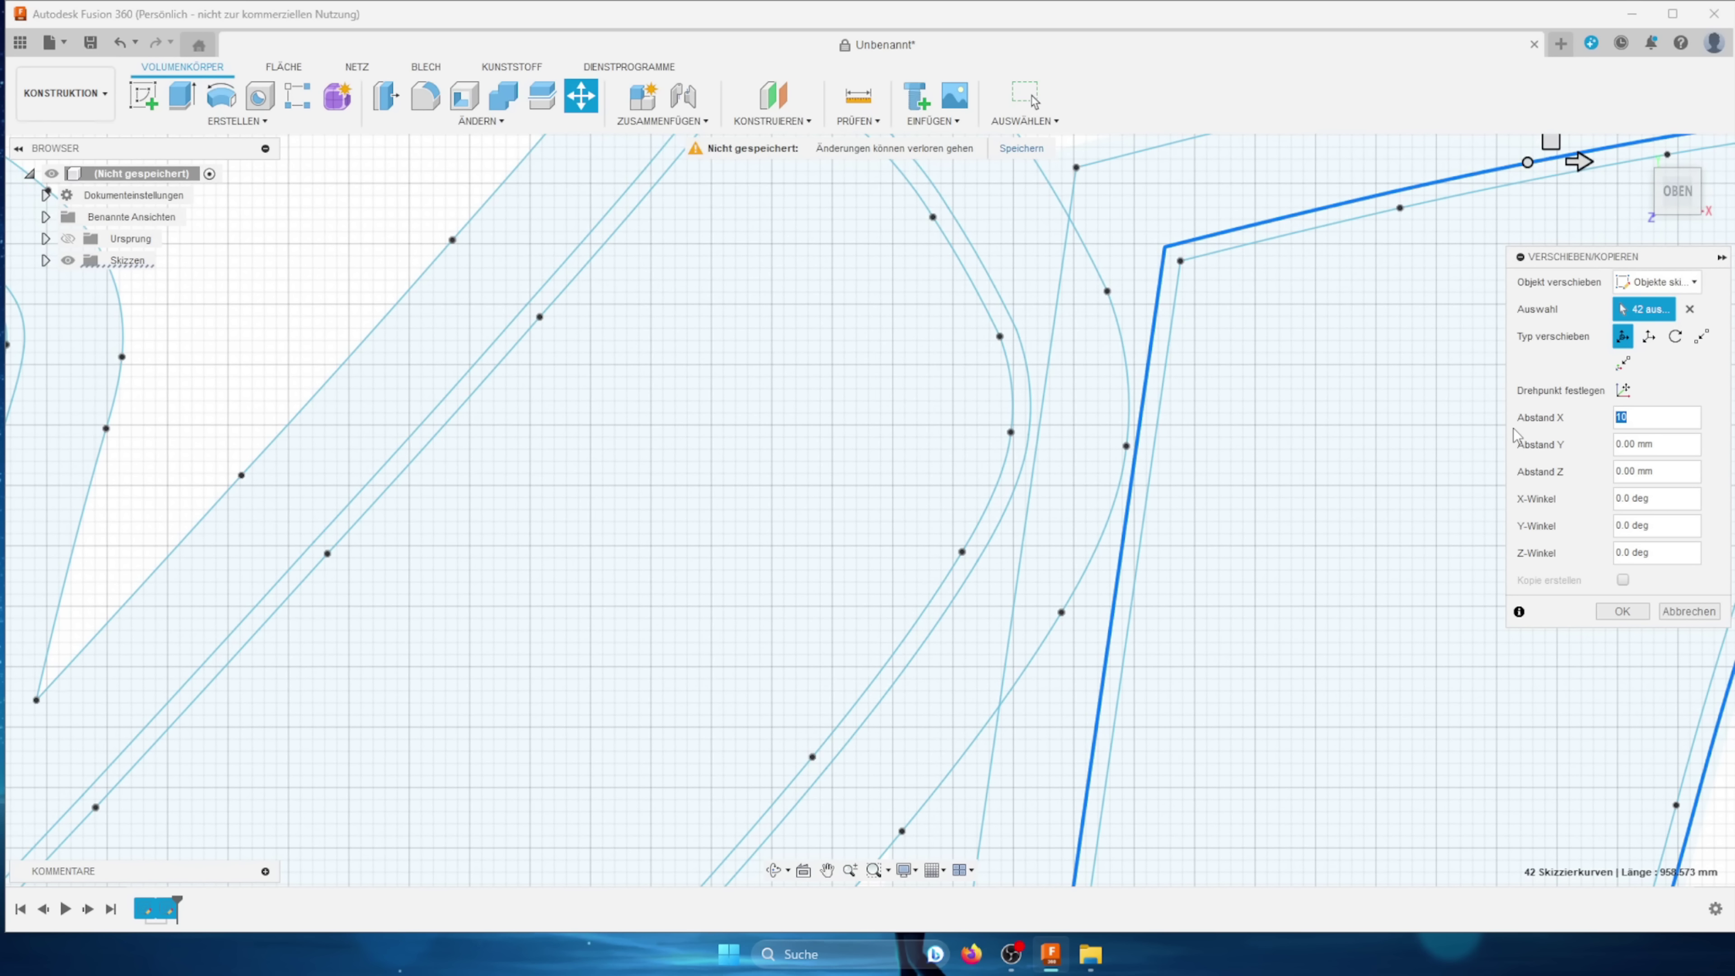
type("0")
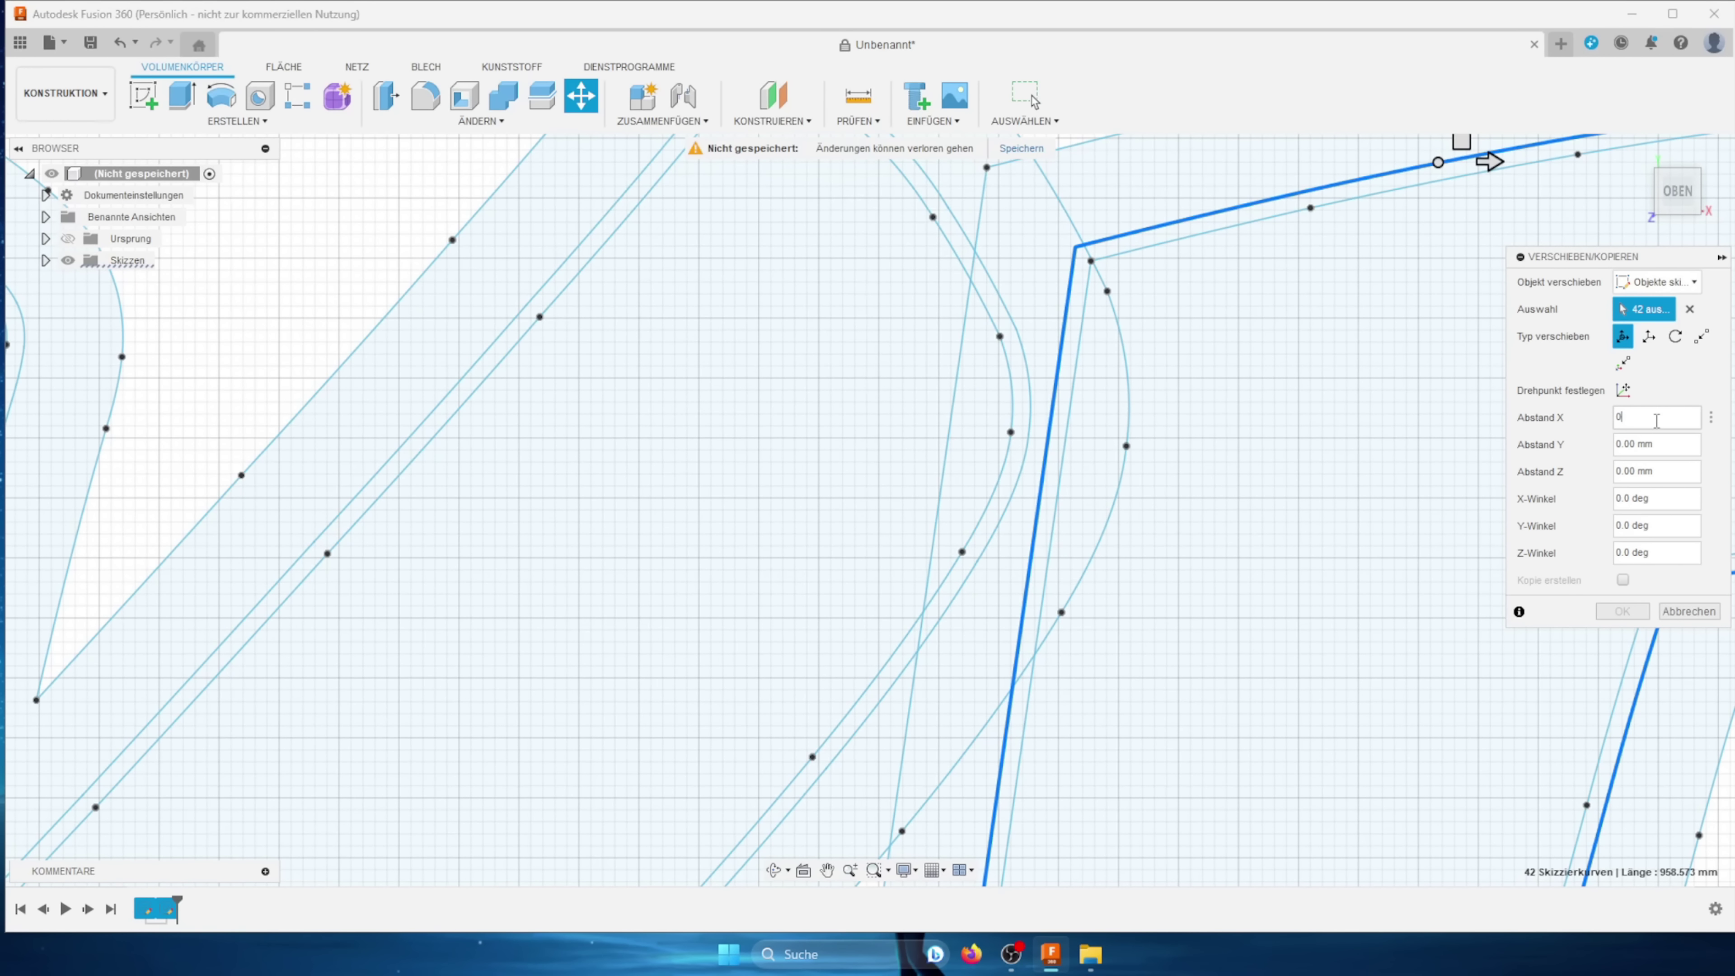
key("BackSpace")
type("10")
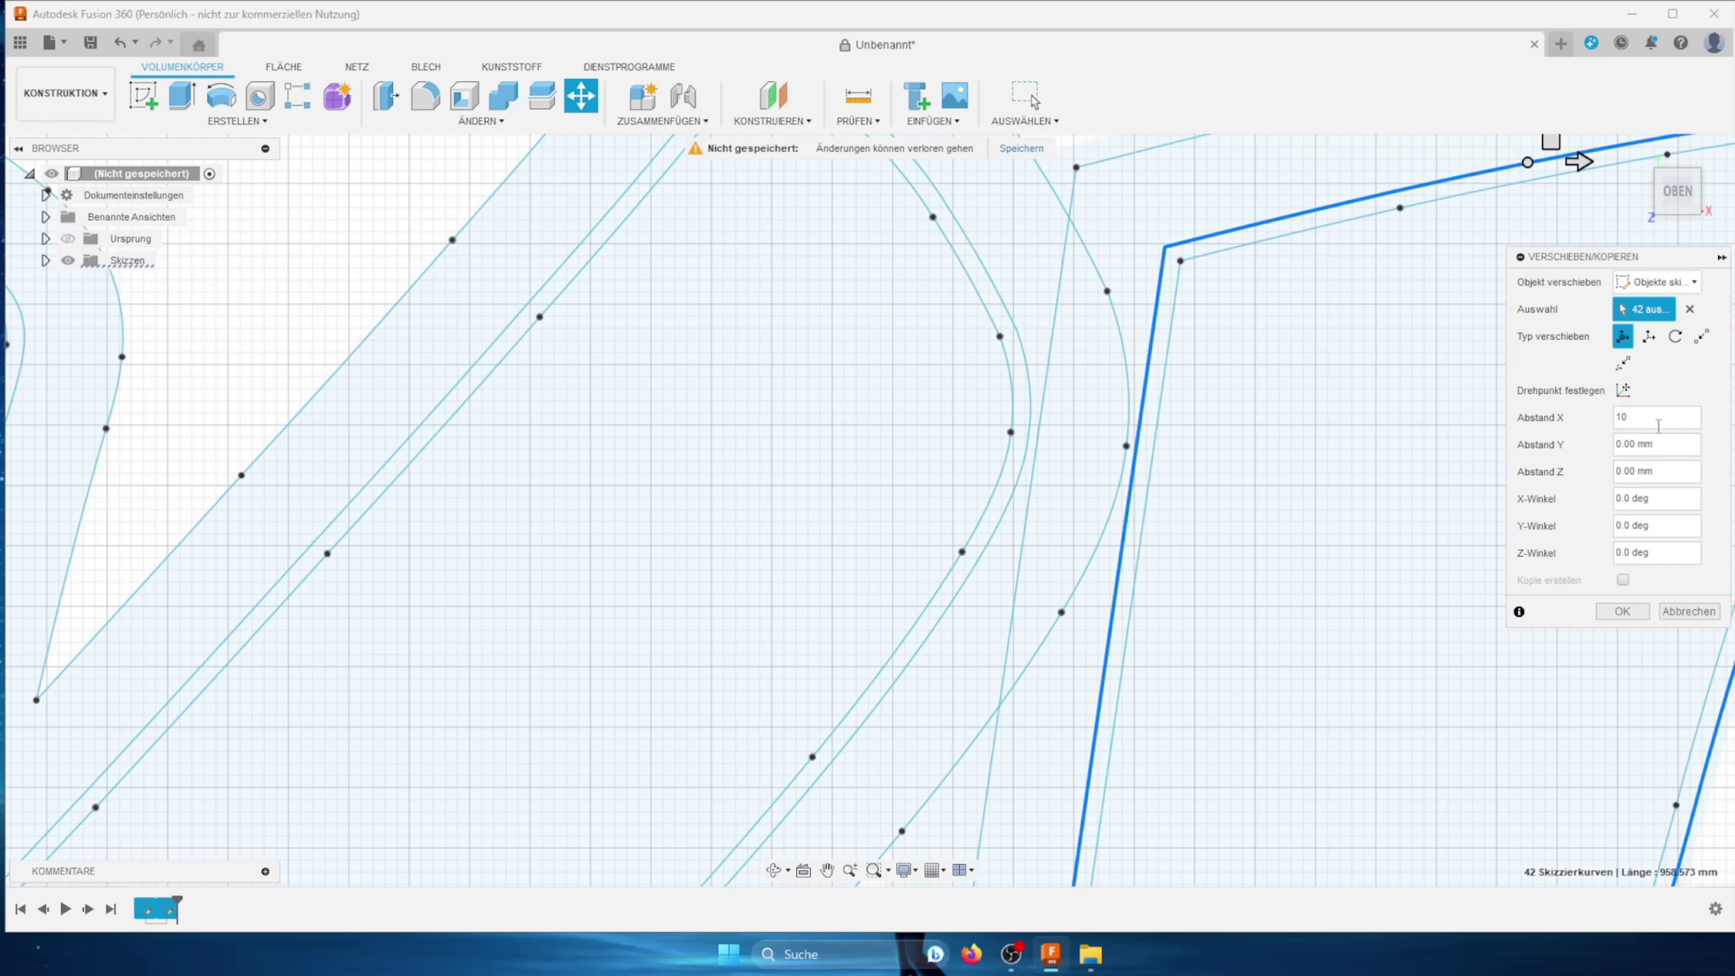
type("1")
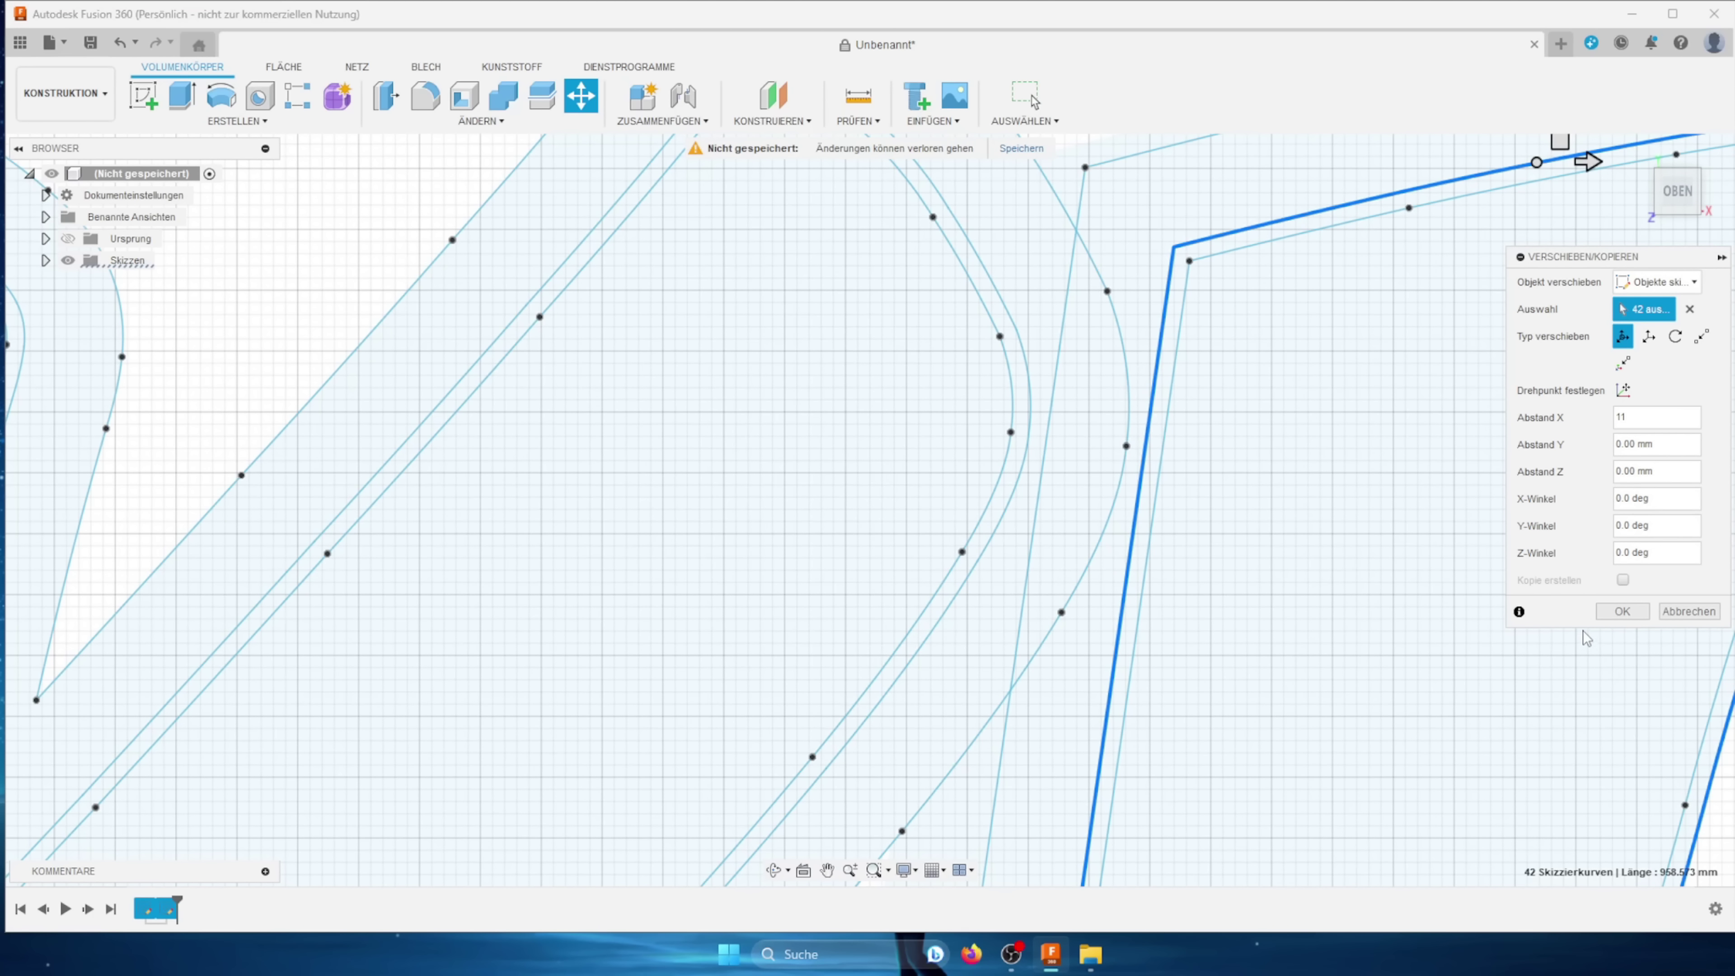
left_click(1625, 611)
Step: Frame the ILKE sketch, briefly opening and closing Skizze1
scroll(1418, 581, "down", 3)
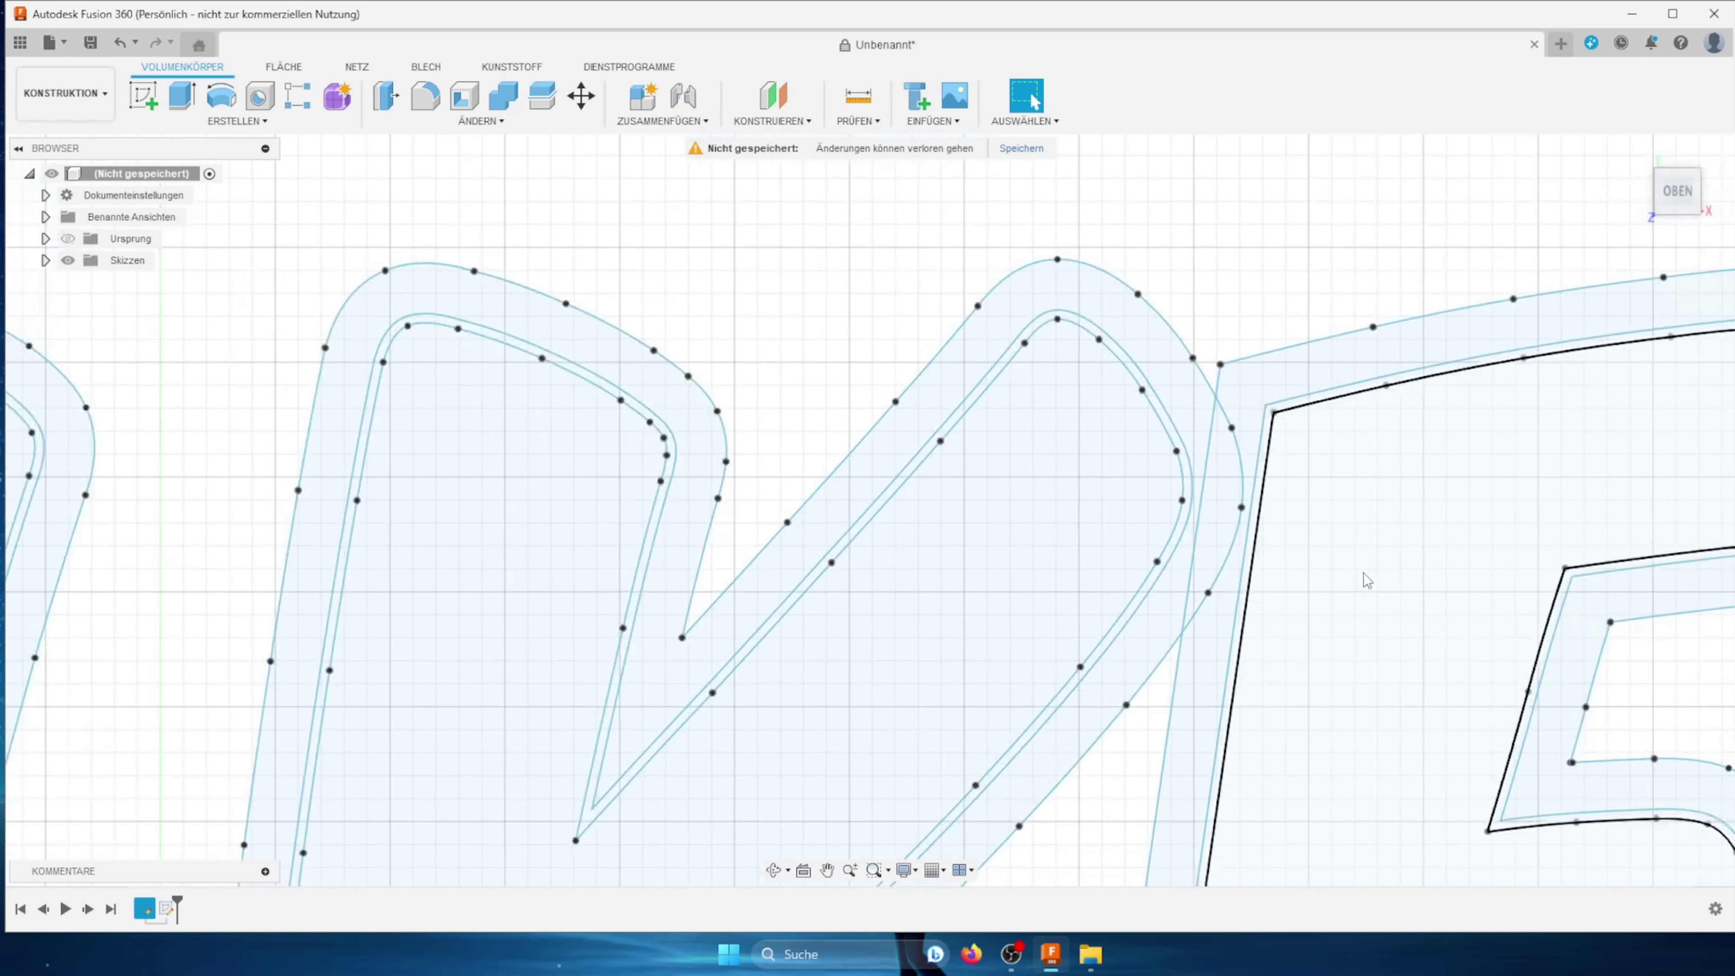
scroll(1364, 572, "down", 2)
scroll(1366, 575, "down", 2)
mouse_move(1365, 577)
middle_mouse_down()
mouse_move(1015, 233)
mouse_move(1206, 237)
mouse_move(1351, 272)
middle_mouse_up()
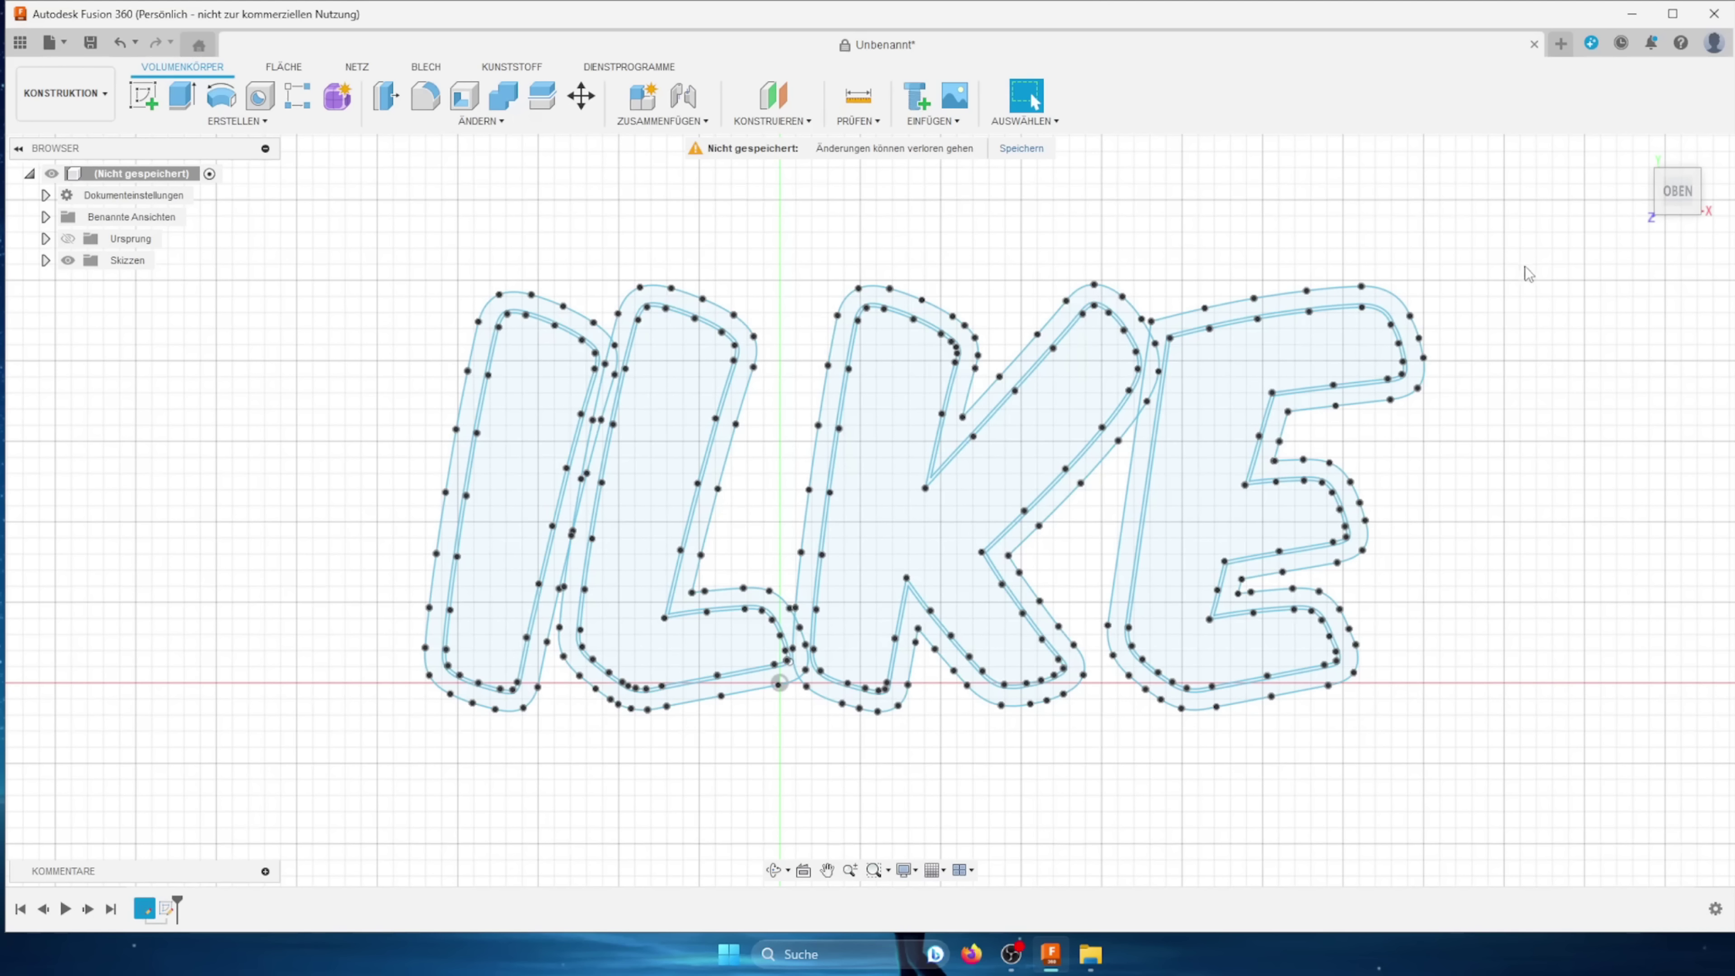
mouse_move(1542, 204)
left_mouse_down()
mouse_move(573, 631)
mouse_move(247, 820)
left_mouse_up()
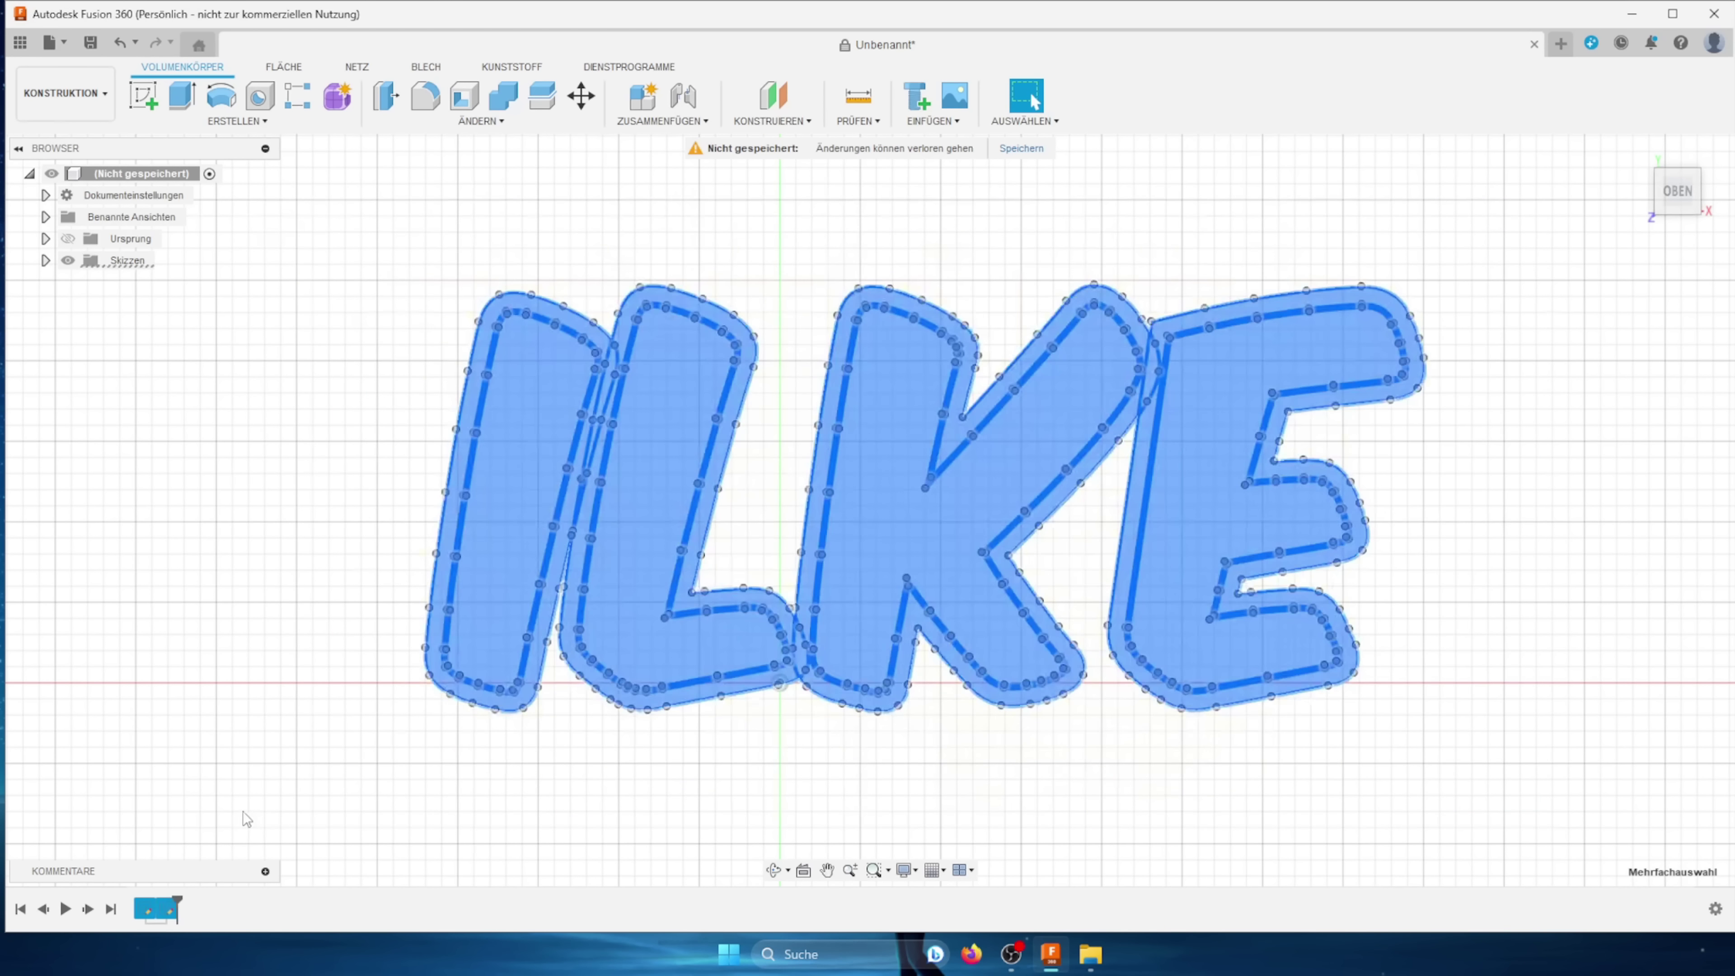
left_click(35, 279)
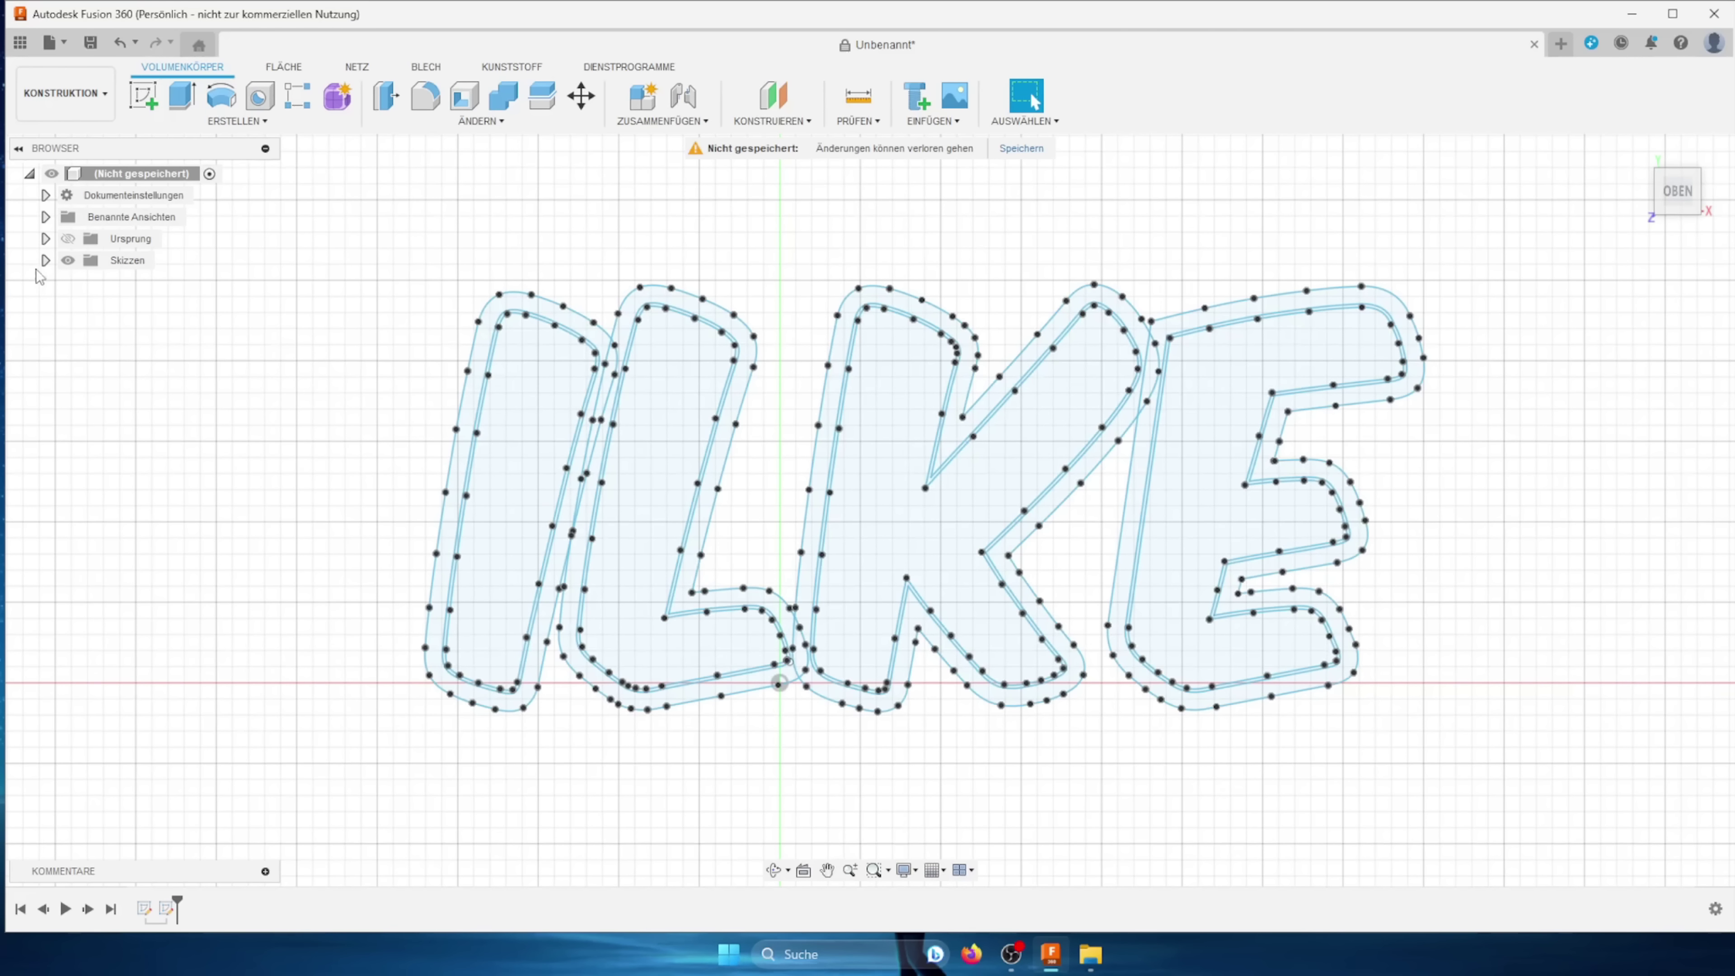
left_click(44, 262)
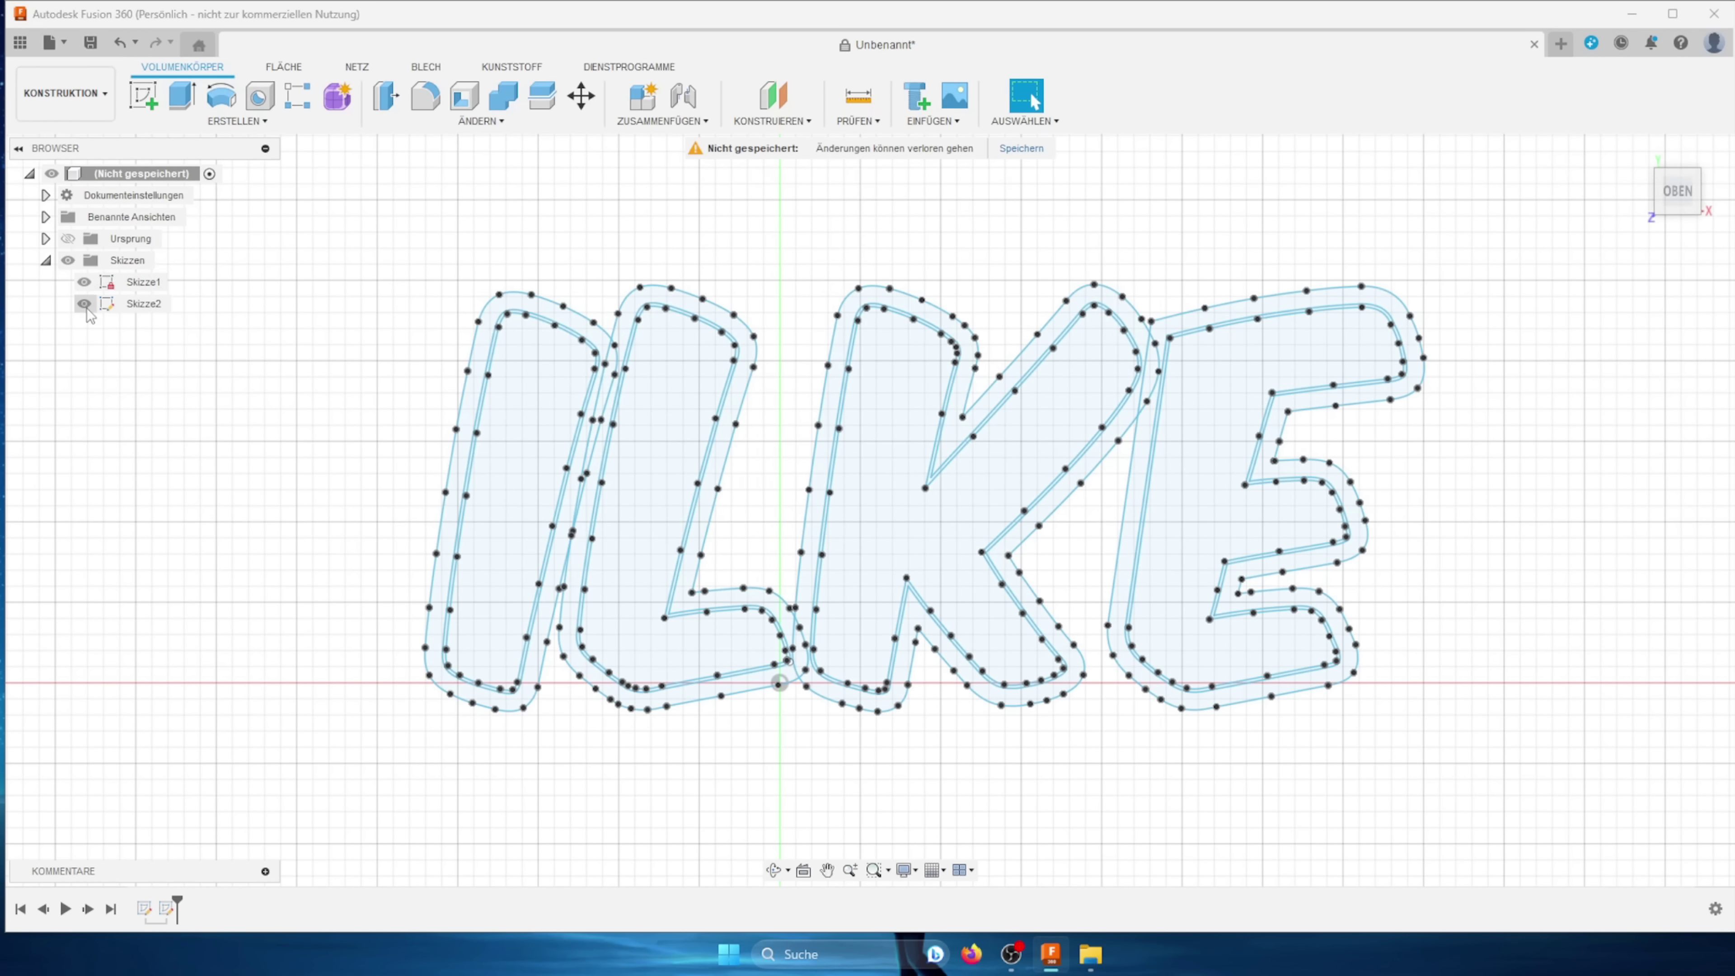
double_click(127, 286)
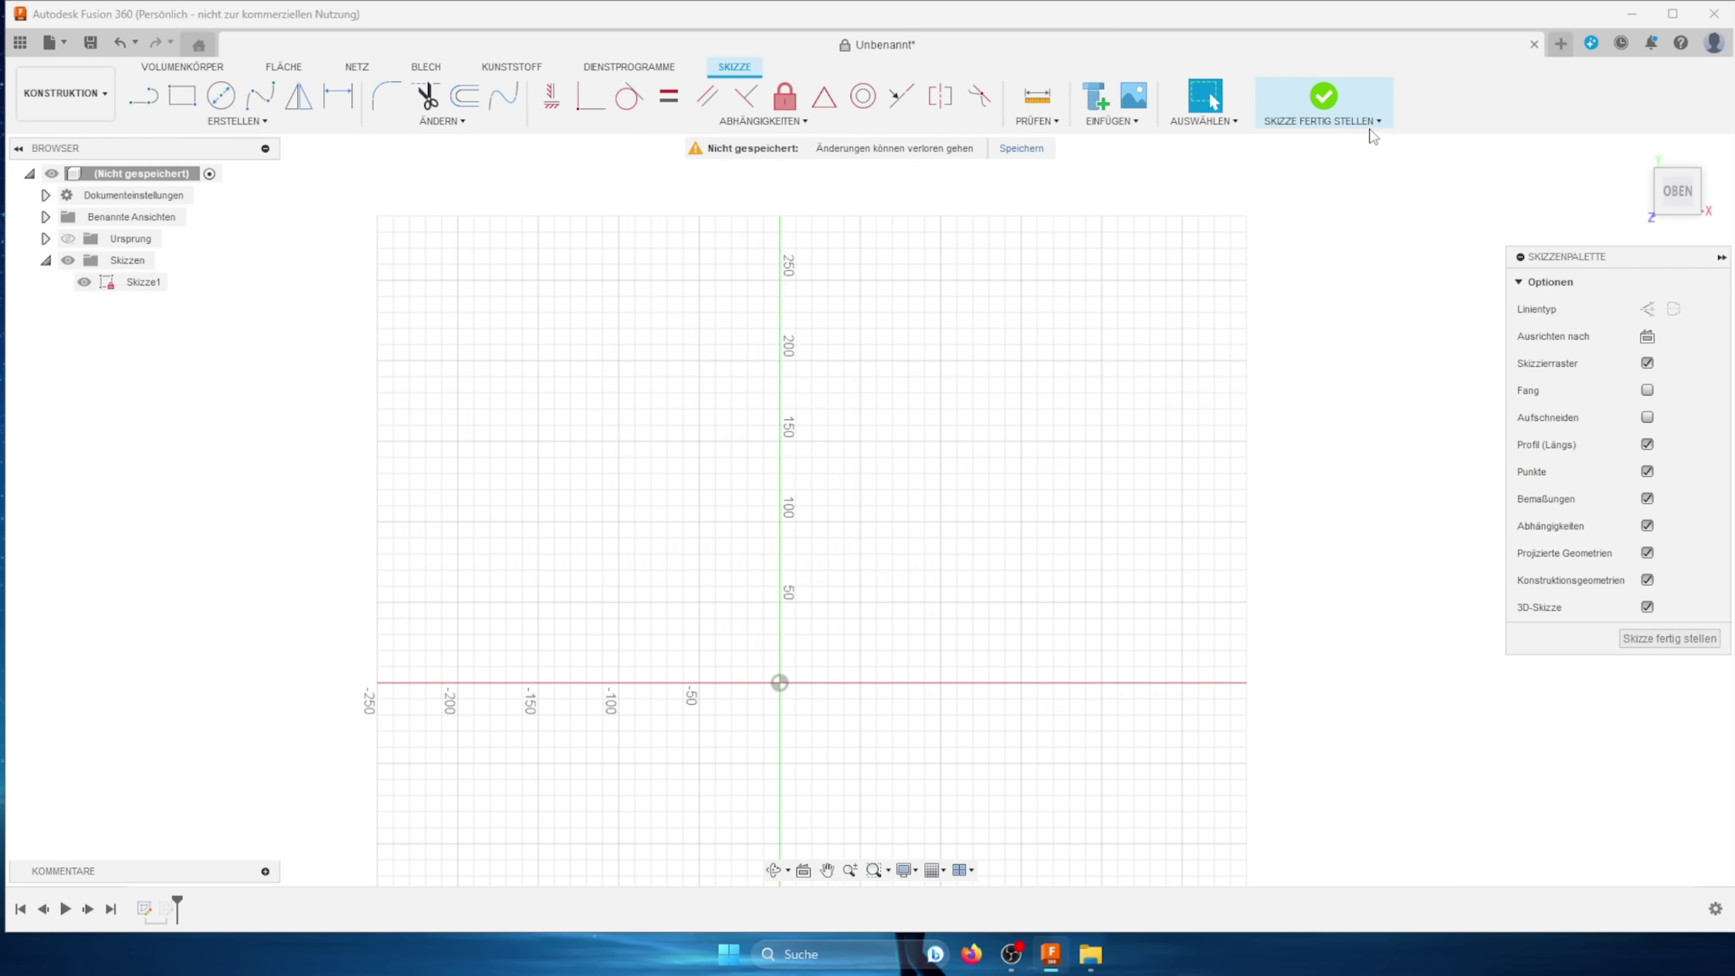
left_click(1372, 127)
Step: In Skizze2, window-select all letter geometry and apply the Fixieren constraint
left_click(137, 305)
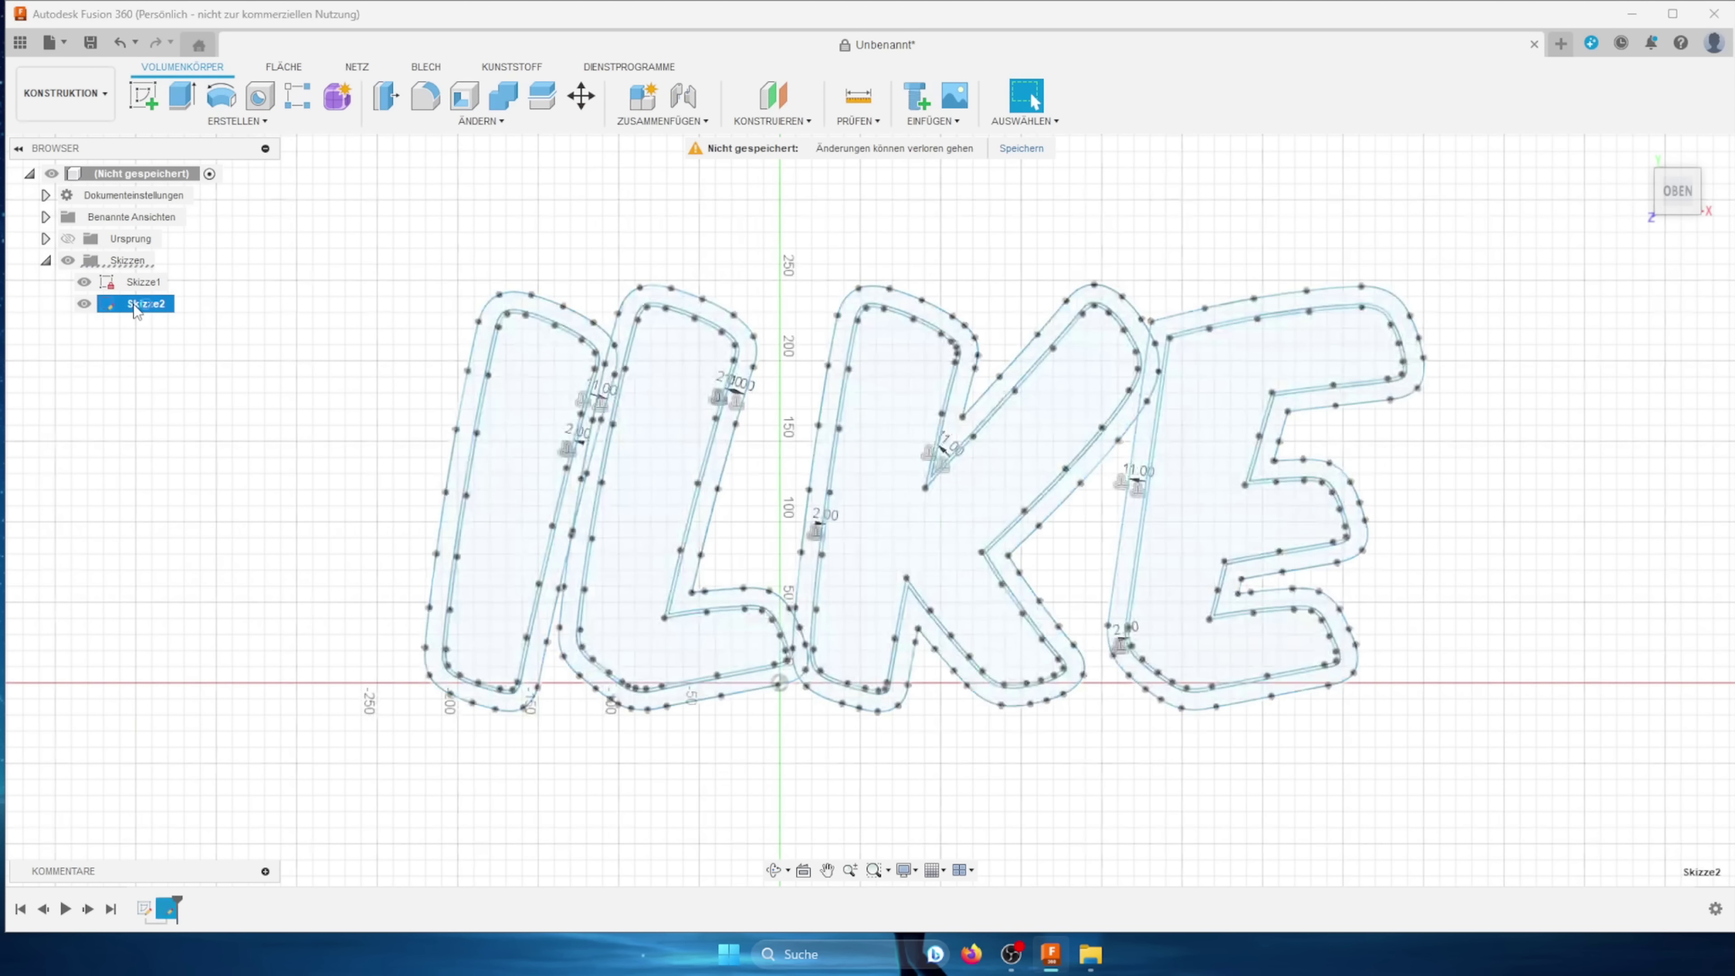
double_click(137, 304)
left_click_drag(314, 217, 1537, 839)
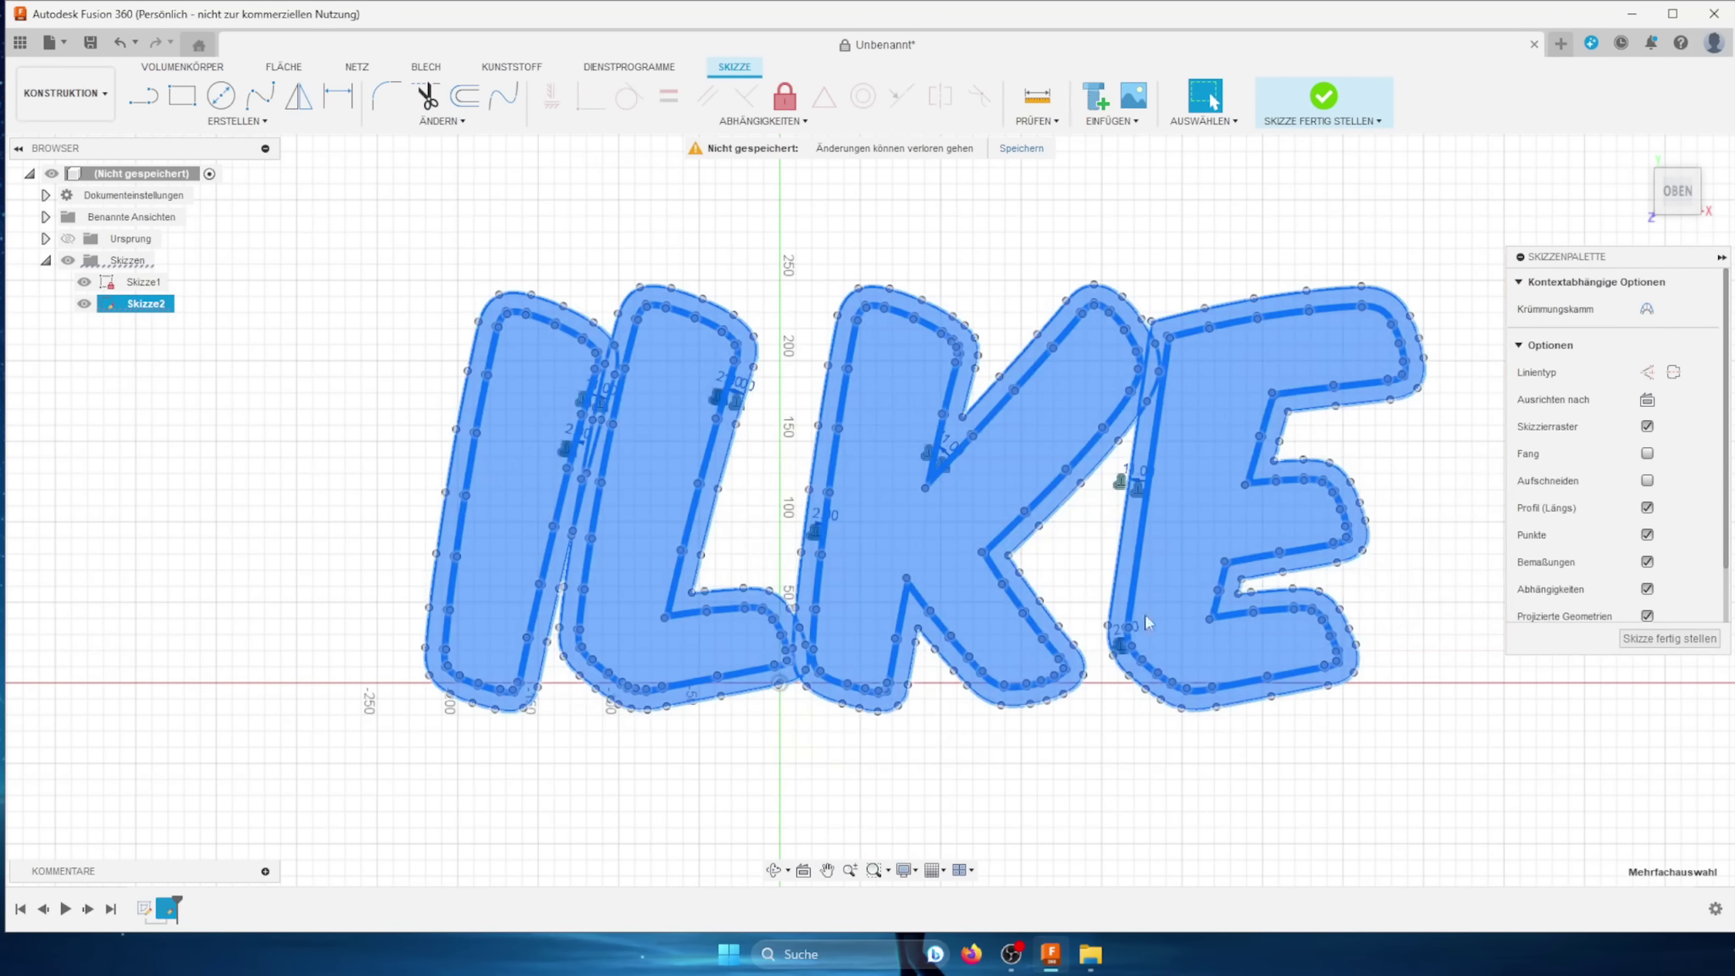
left_click(770, 123)
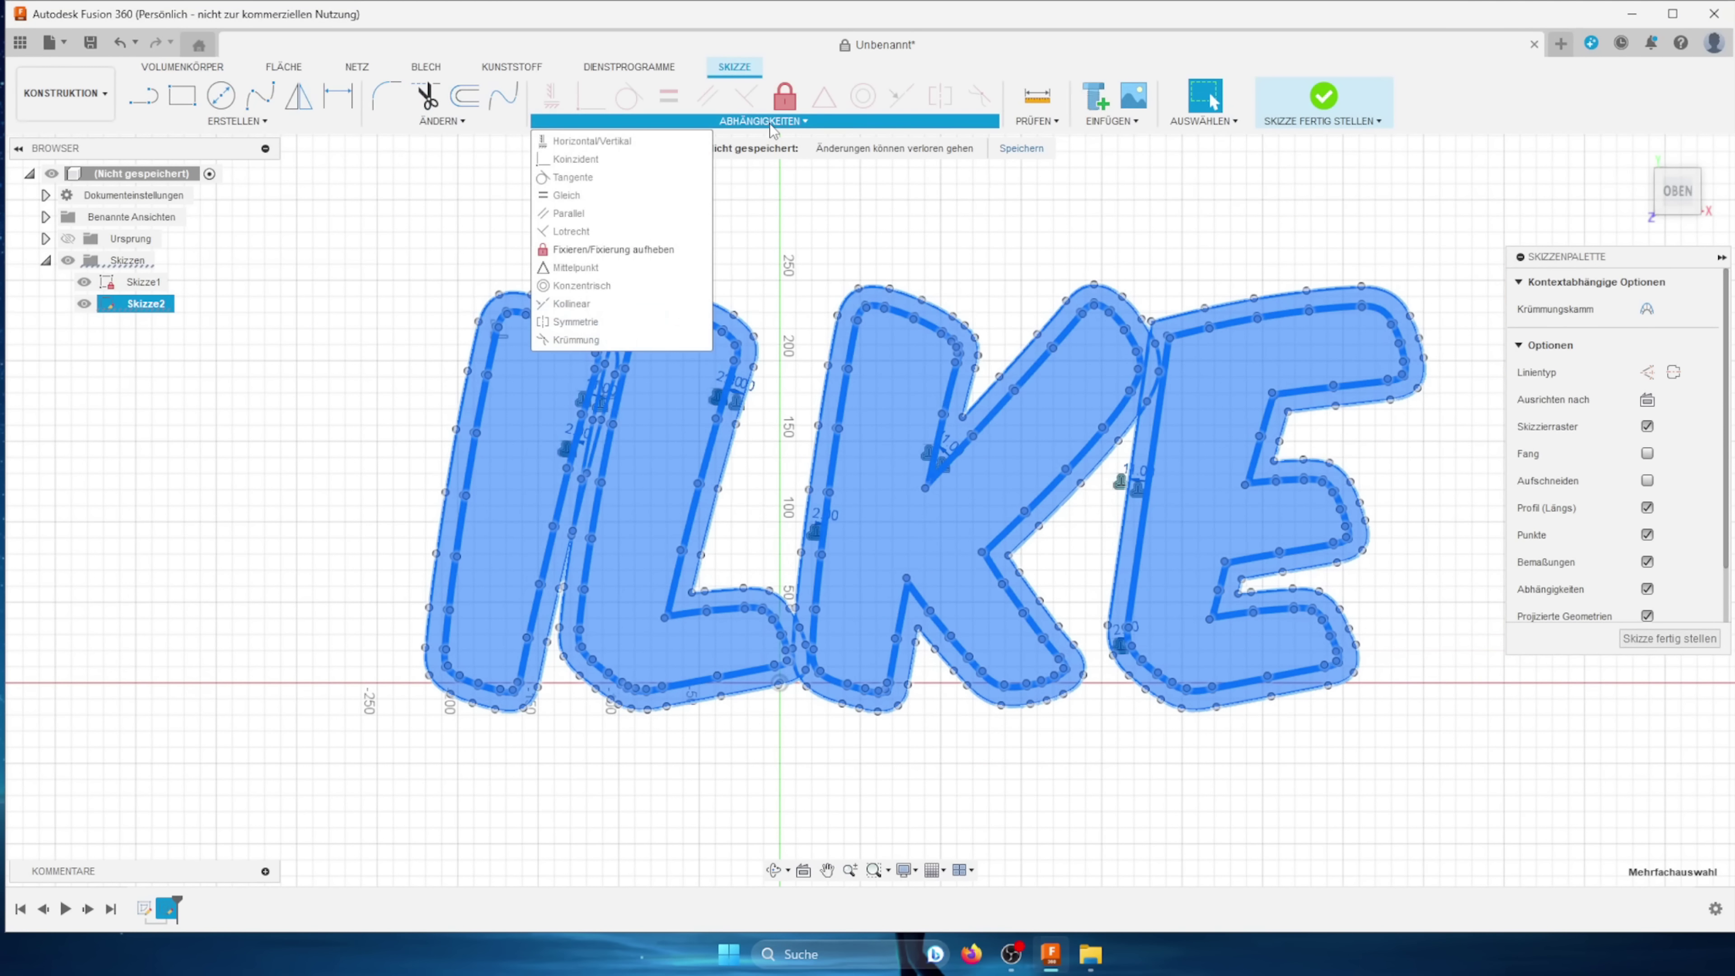
left_click(643, 251)
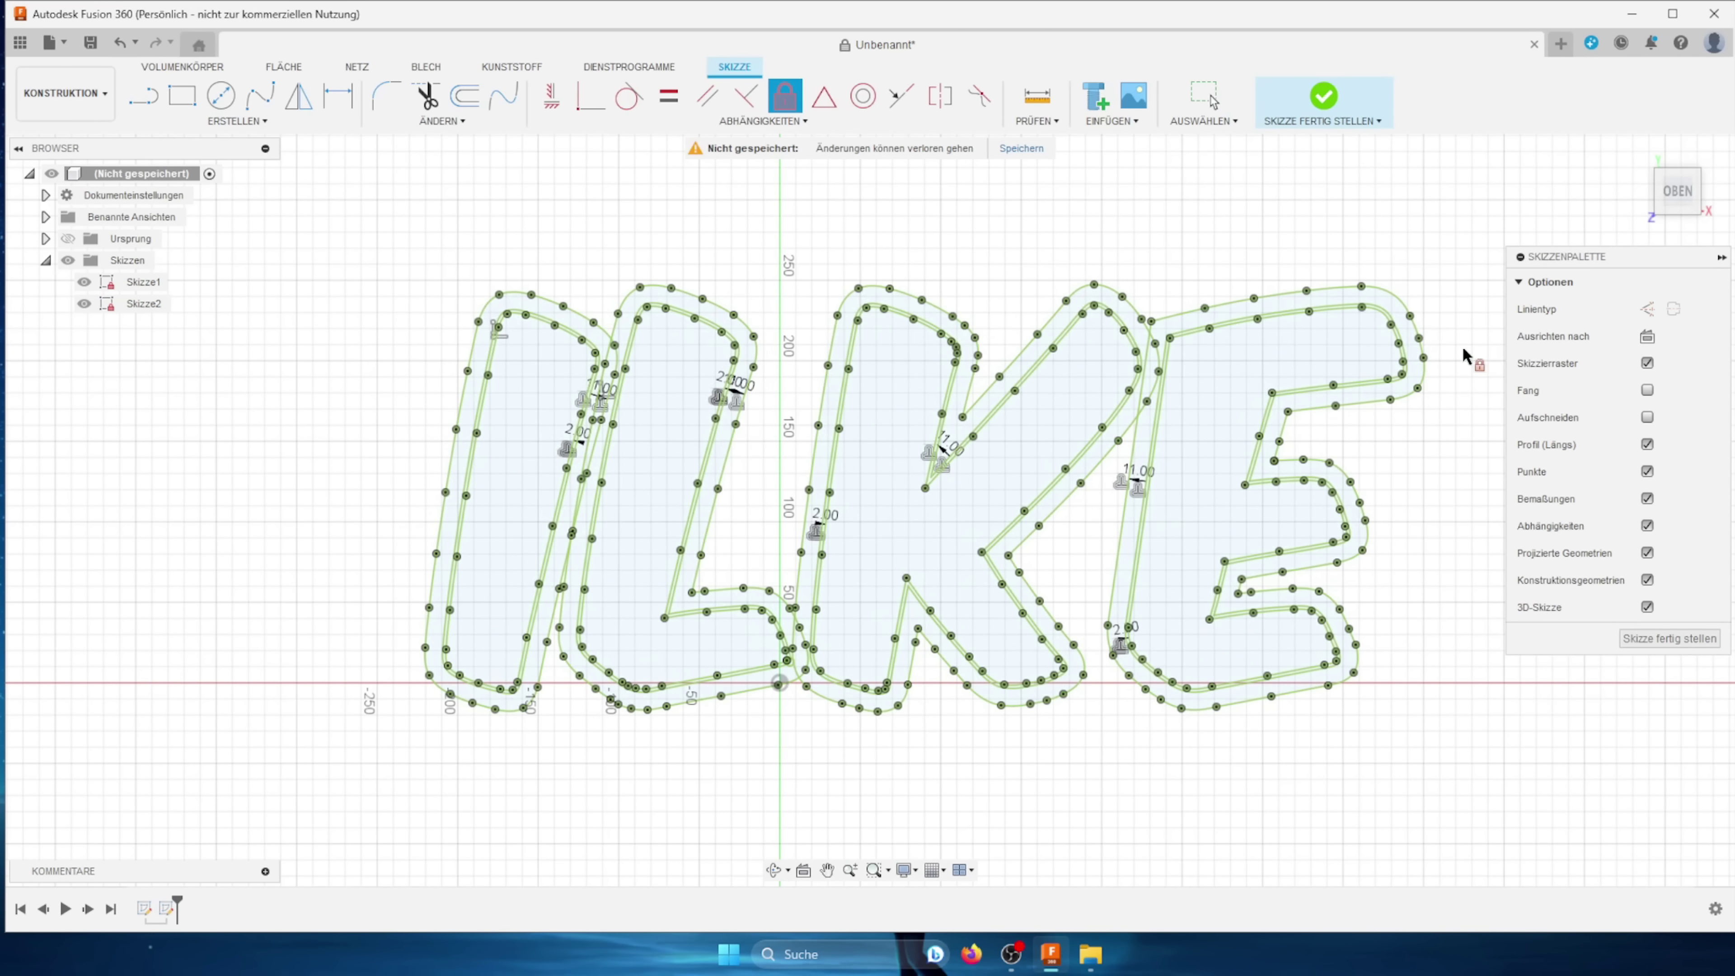
scroll(1161, 399, "up", 4)
scroll(948, 415, "down", 4)
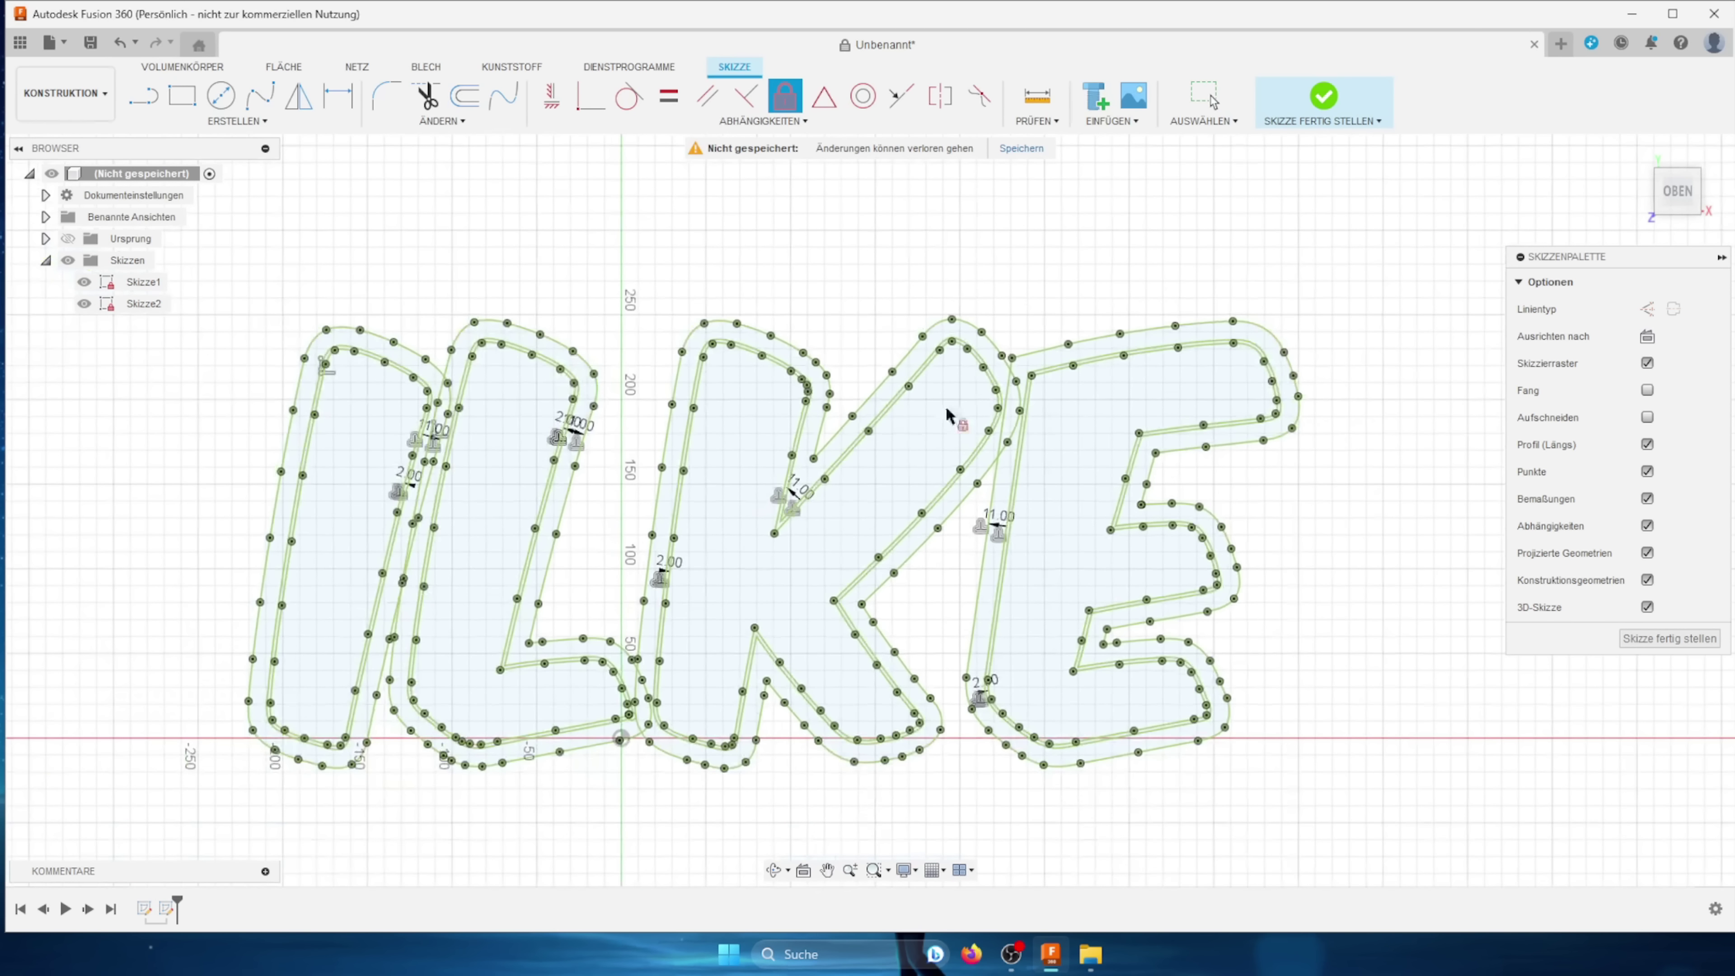
Step: Extrude the I's outer ring, inner area and strip profiles 2 mm into a solid base body
left_click(1323, 95)
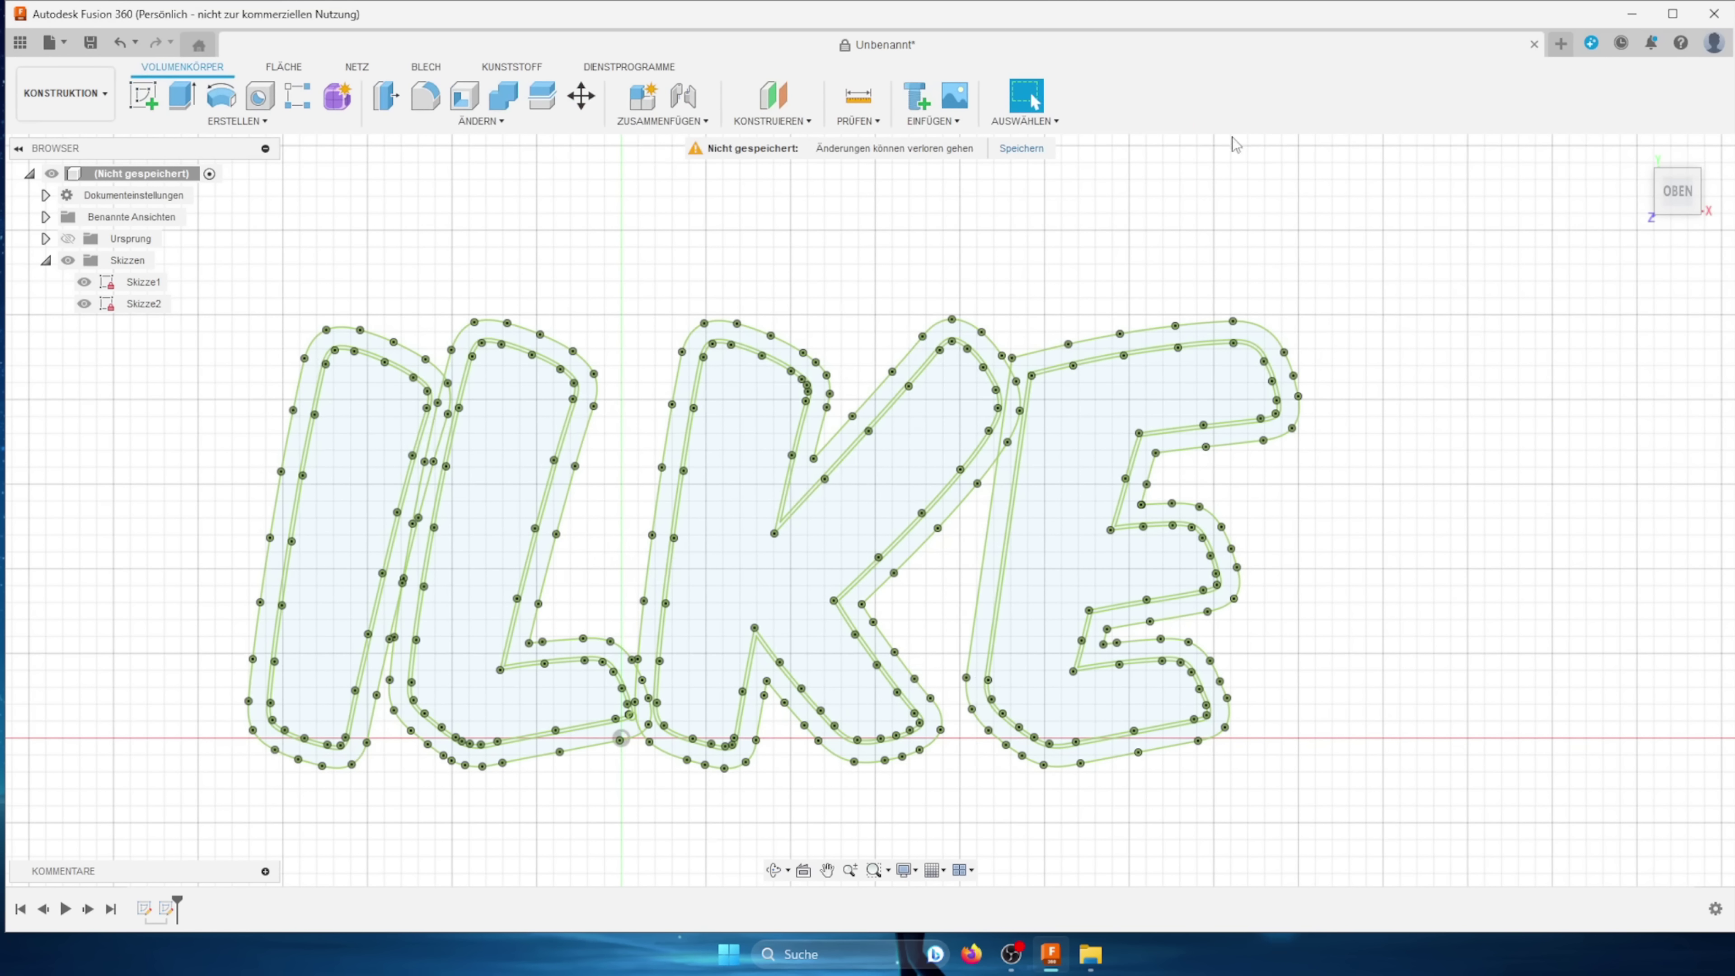
scroll(587, 283, "up", 3)
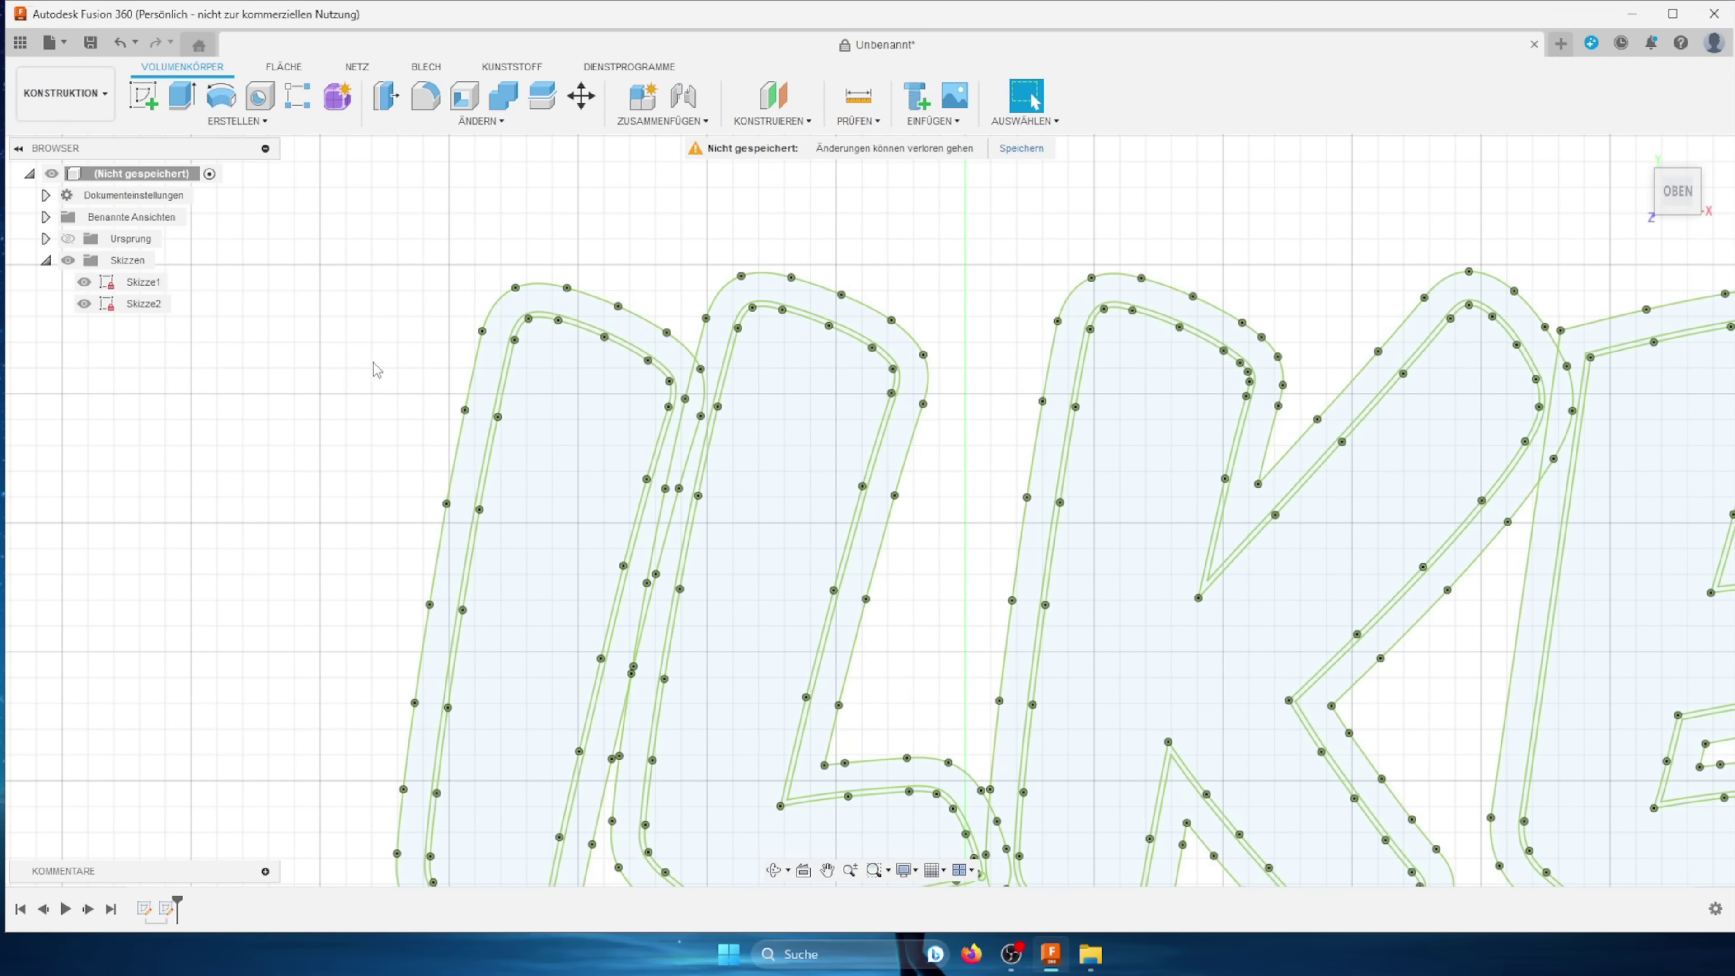
scroll(505, 339, "down", 2)
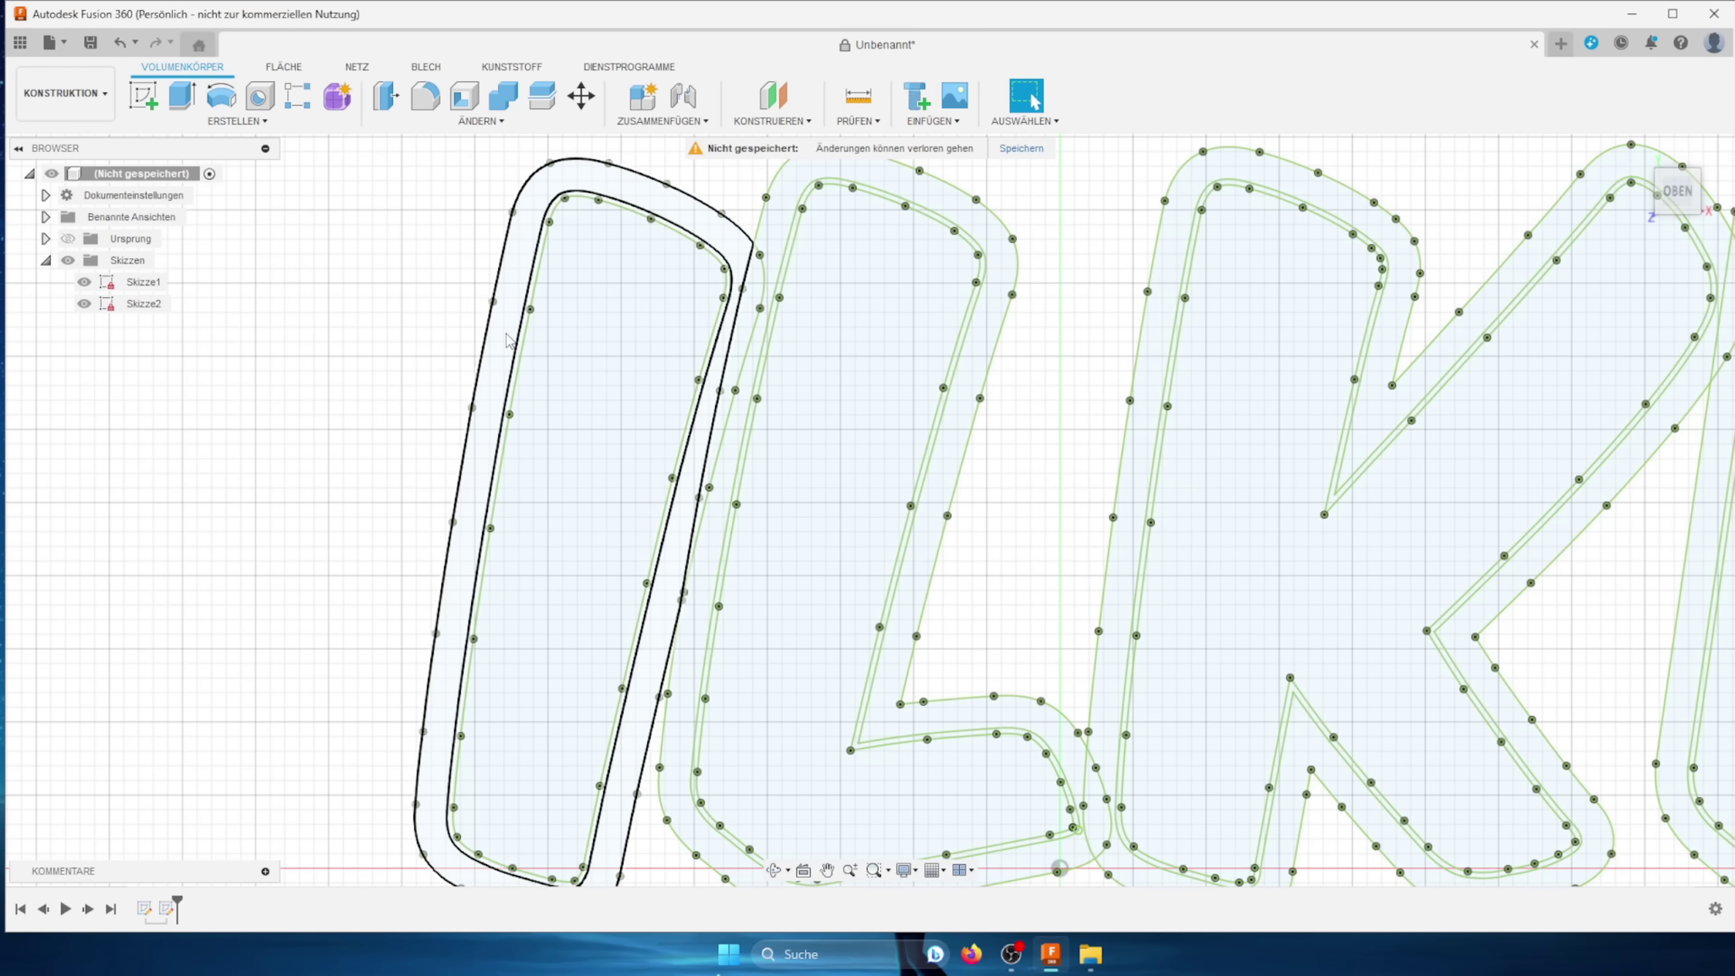
left_click(504, 340)
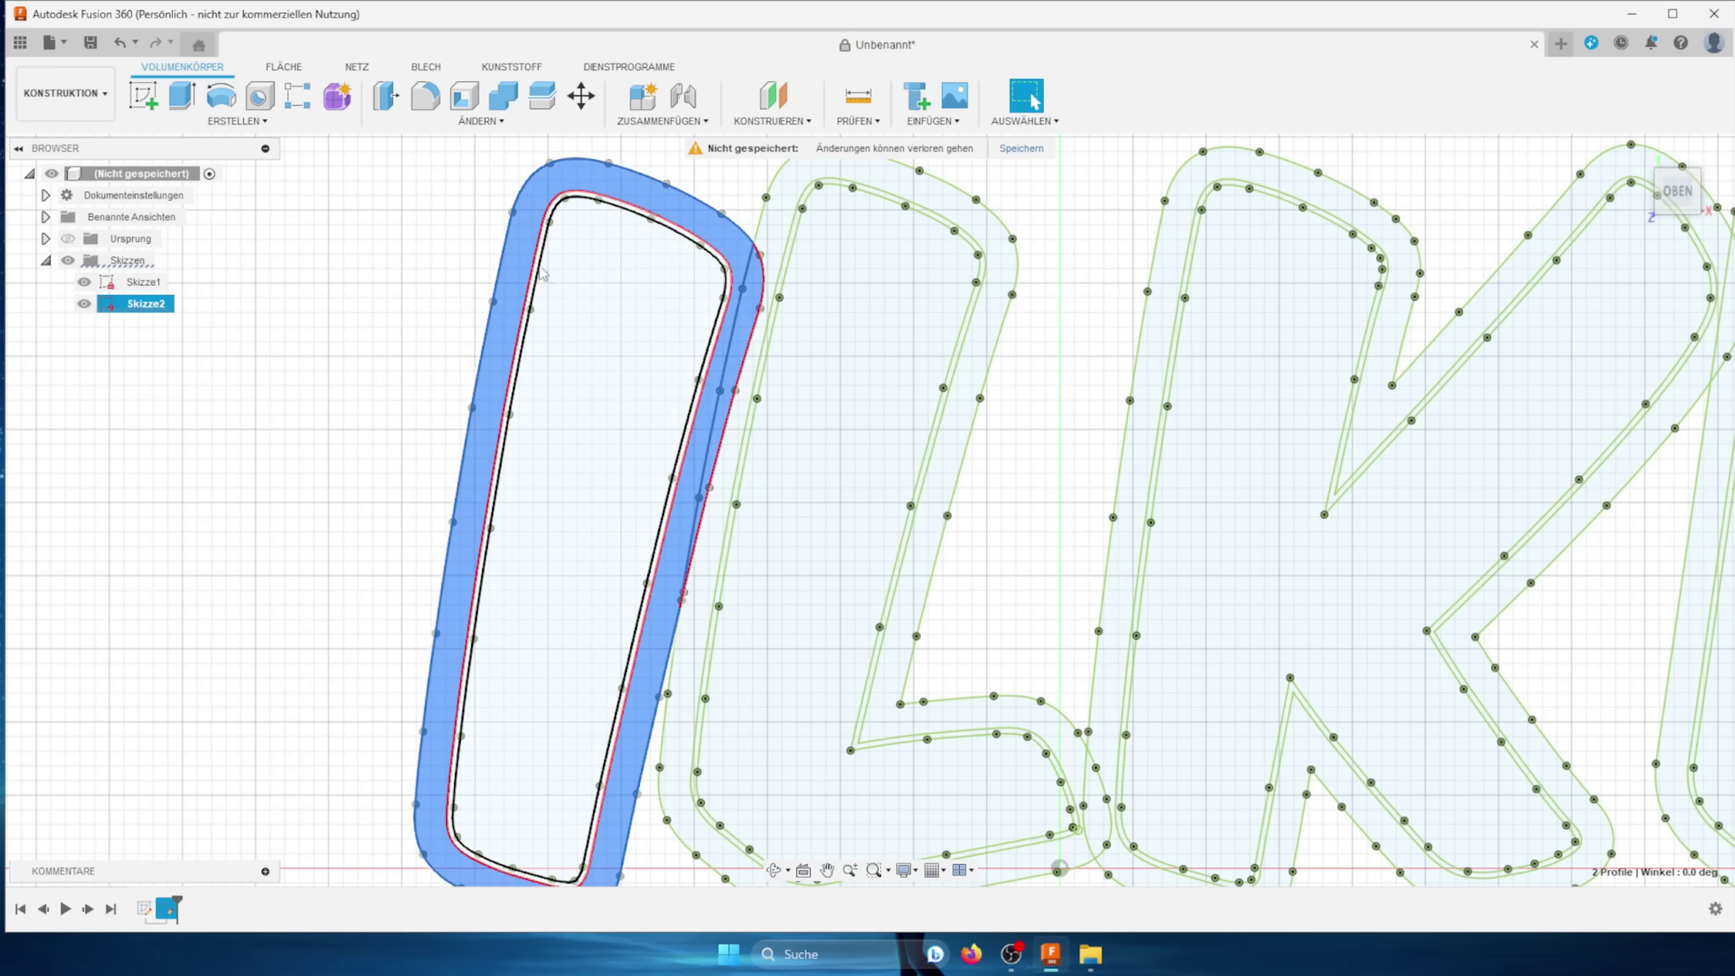
scroll(601, 294, "up", 4)
left_click(753, 320, "ctrl")
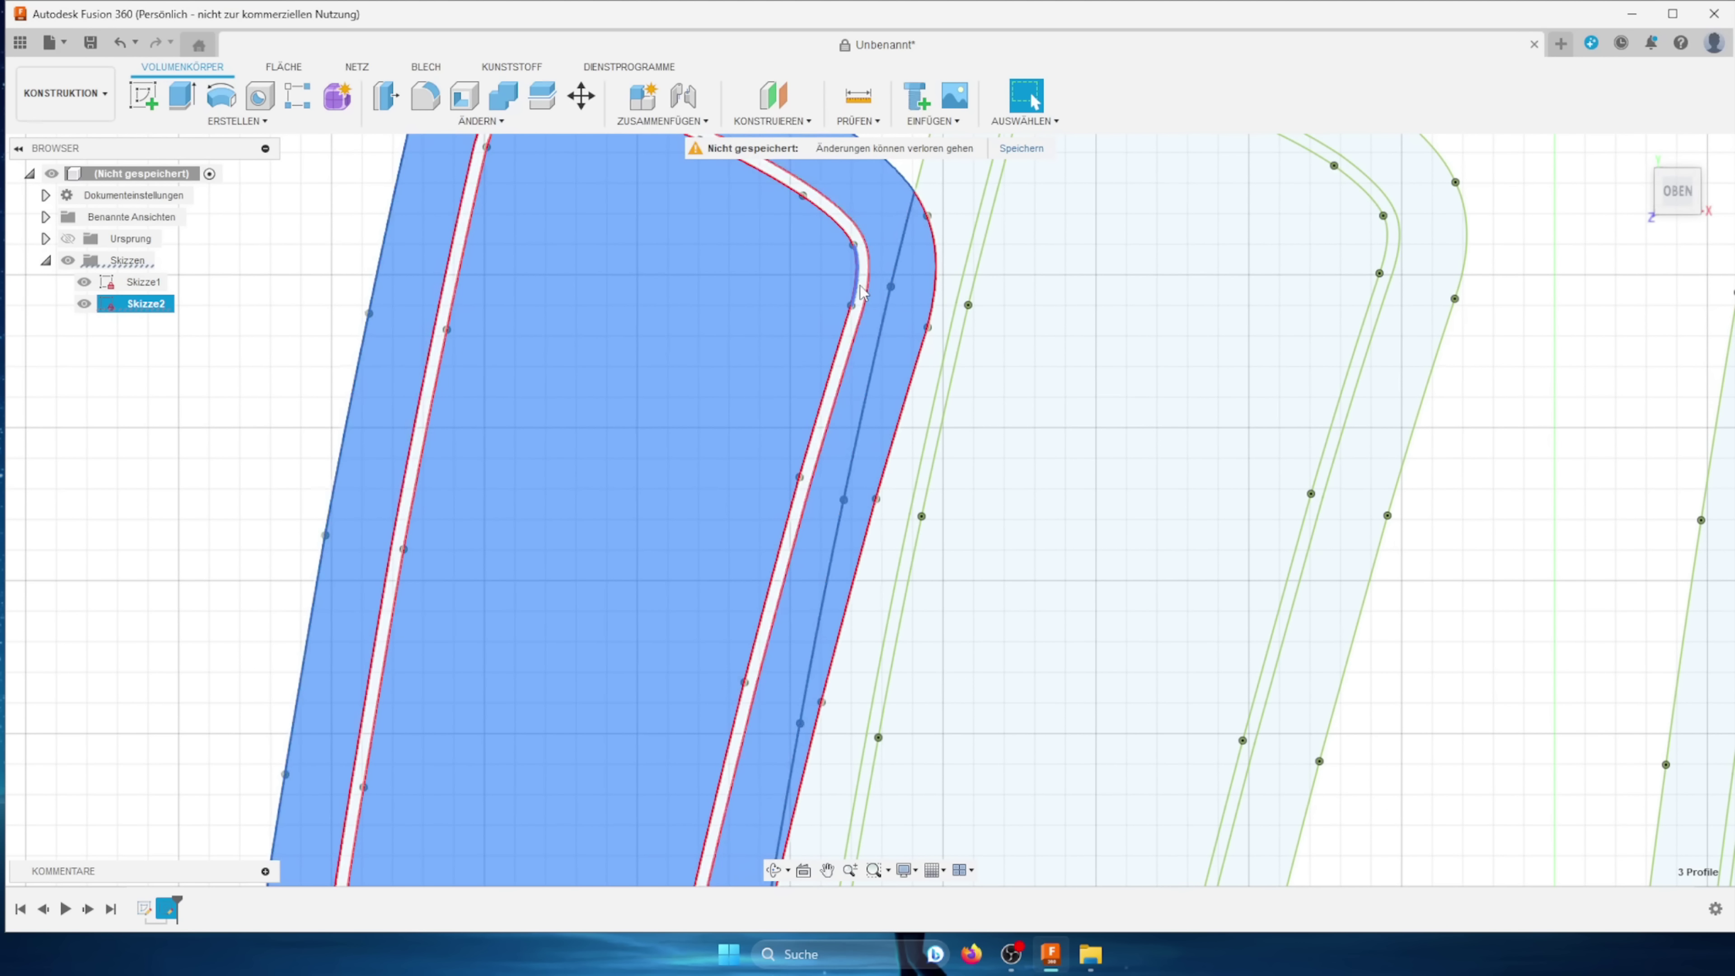
left_click(844, 356, "ctrl")
scroll(767, 408, "down", 5)
scroll(767, 409, "down", 1)
type("e2")
left_click(1134, 549)
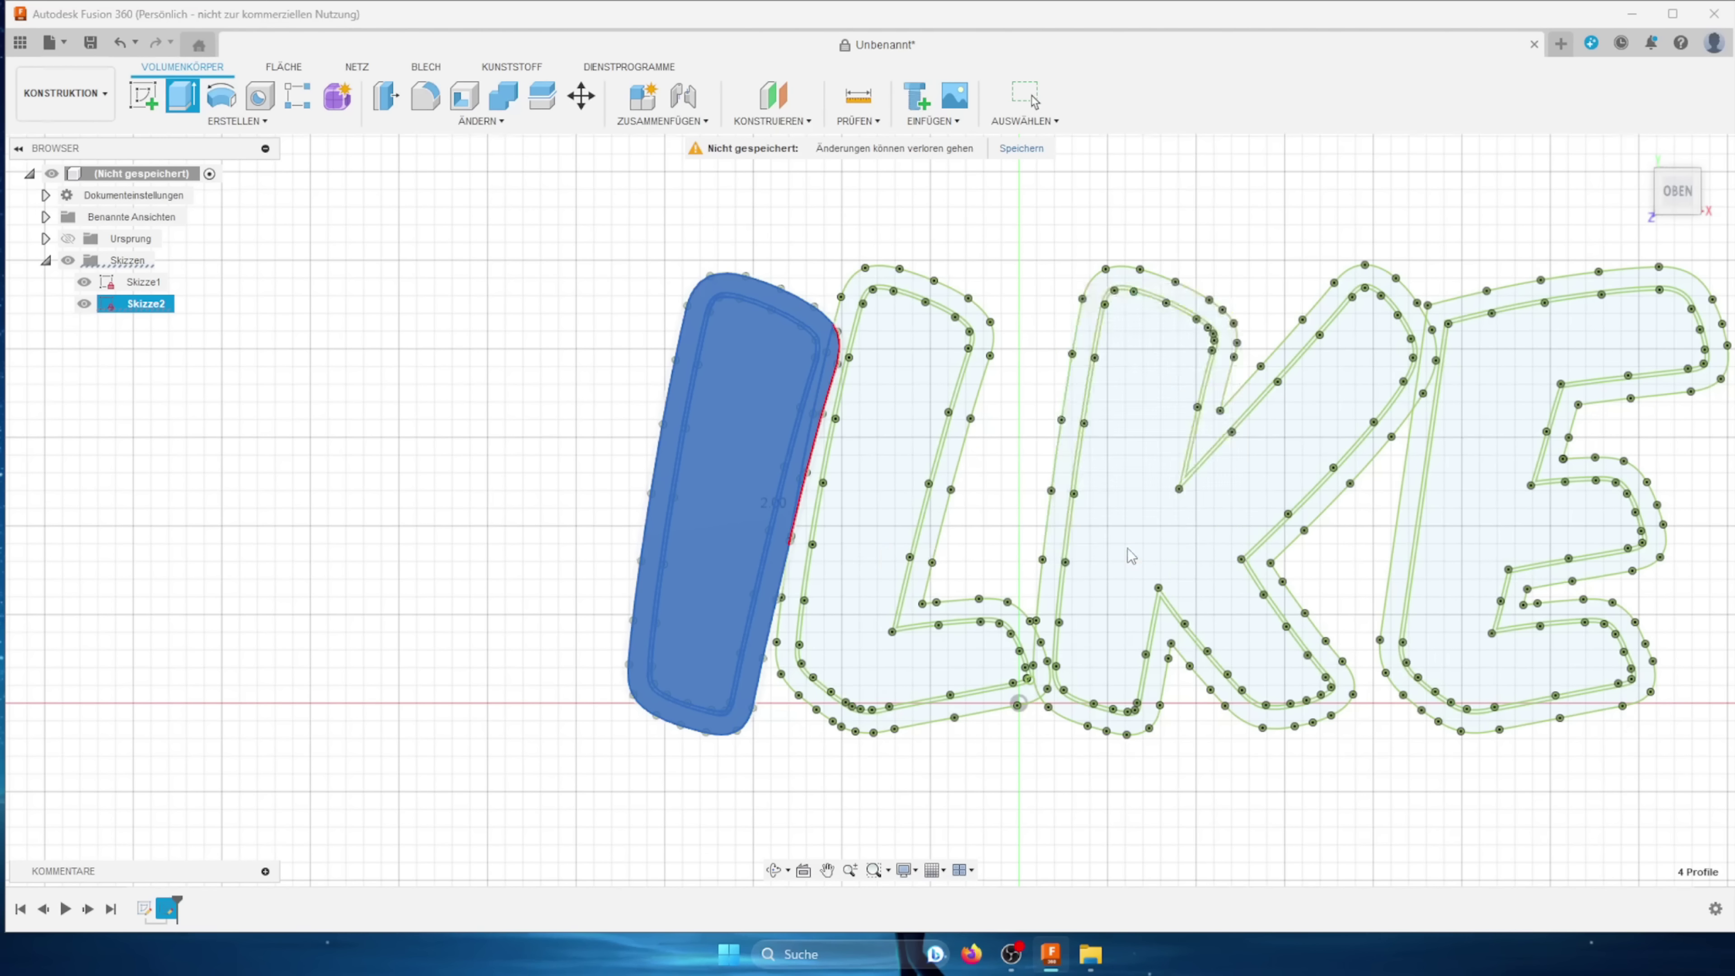
Step: Hide Körper1 and show Skizze2's outlines again
left_click(45, 261)
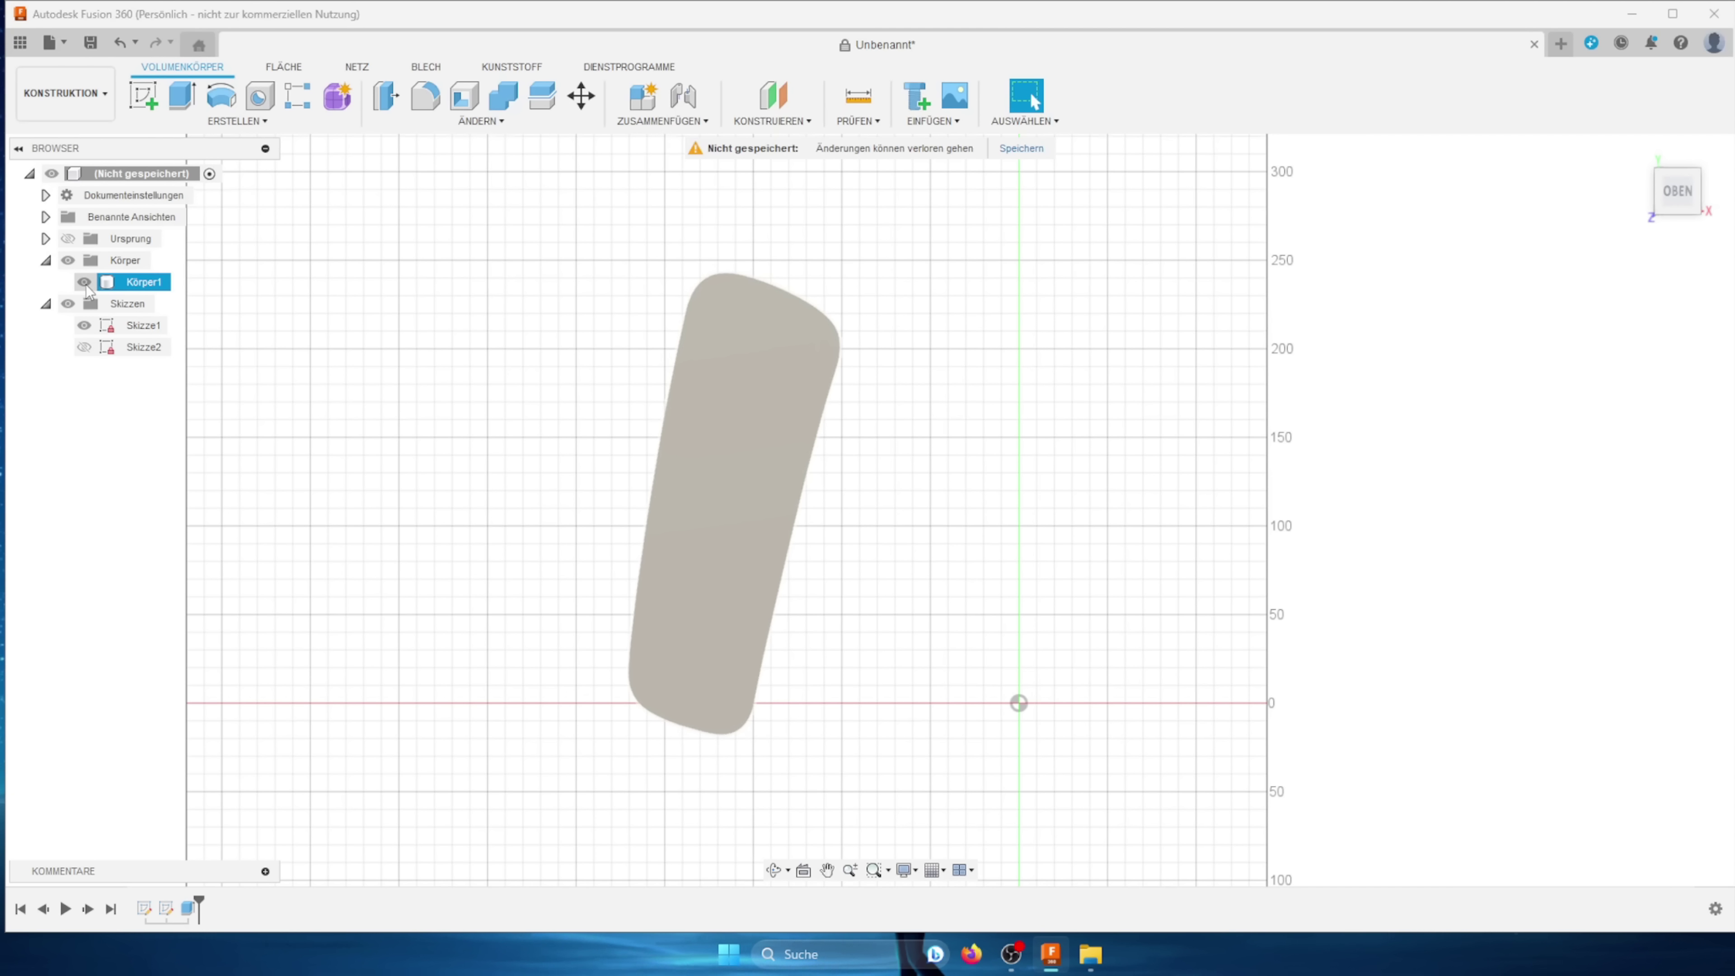
left_click(85, 283)
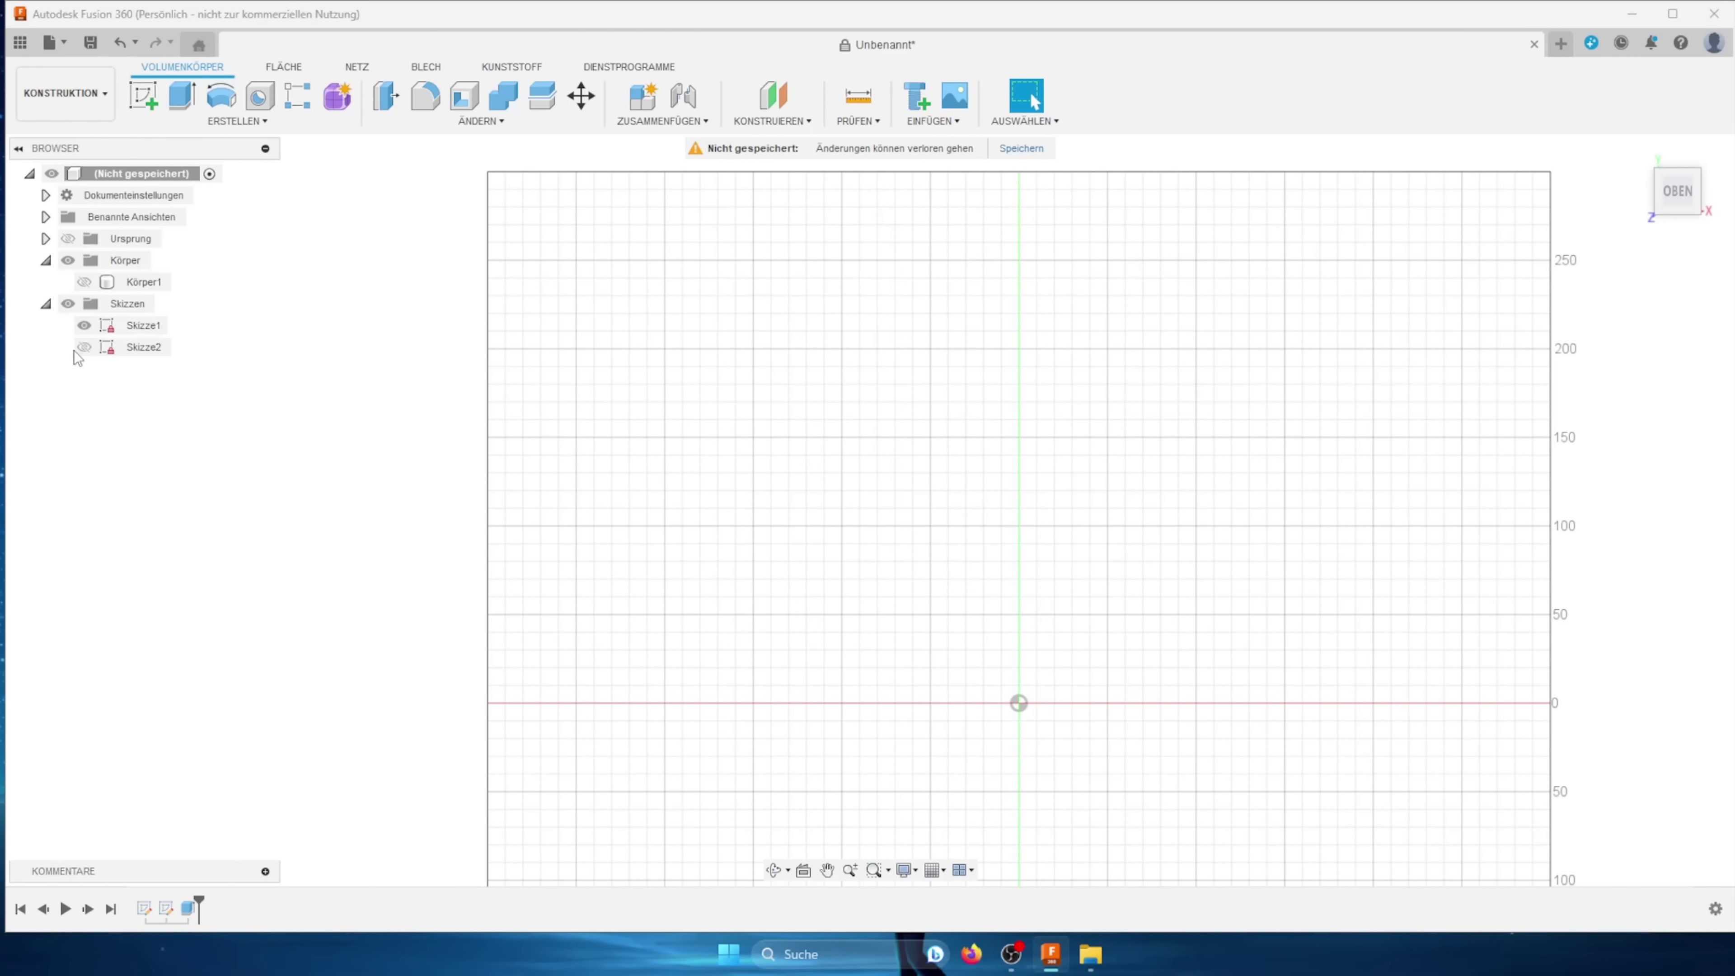
left_click(84, 347)
left_click(84, 347)
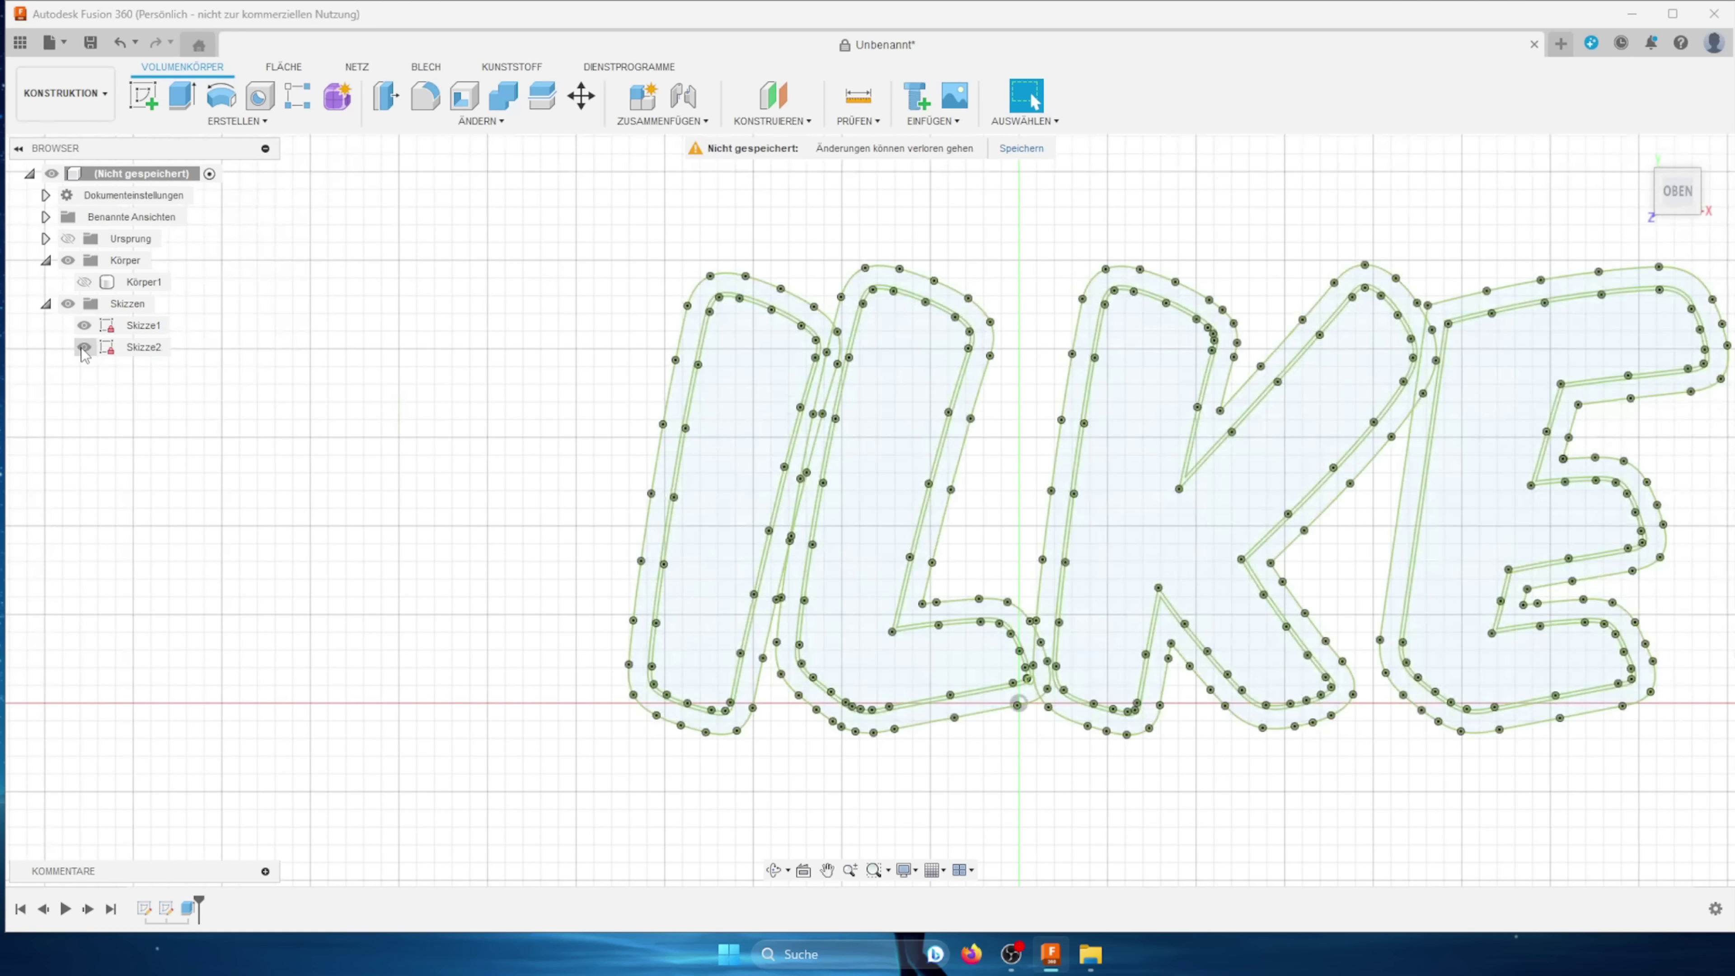
scroll(854, 362, "up", 3)
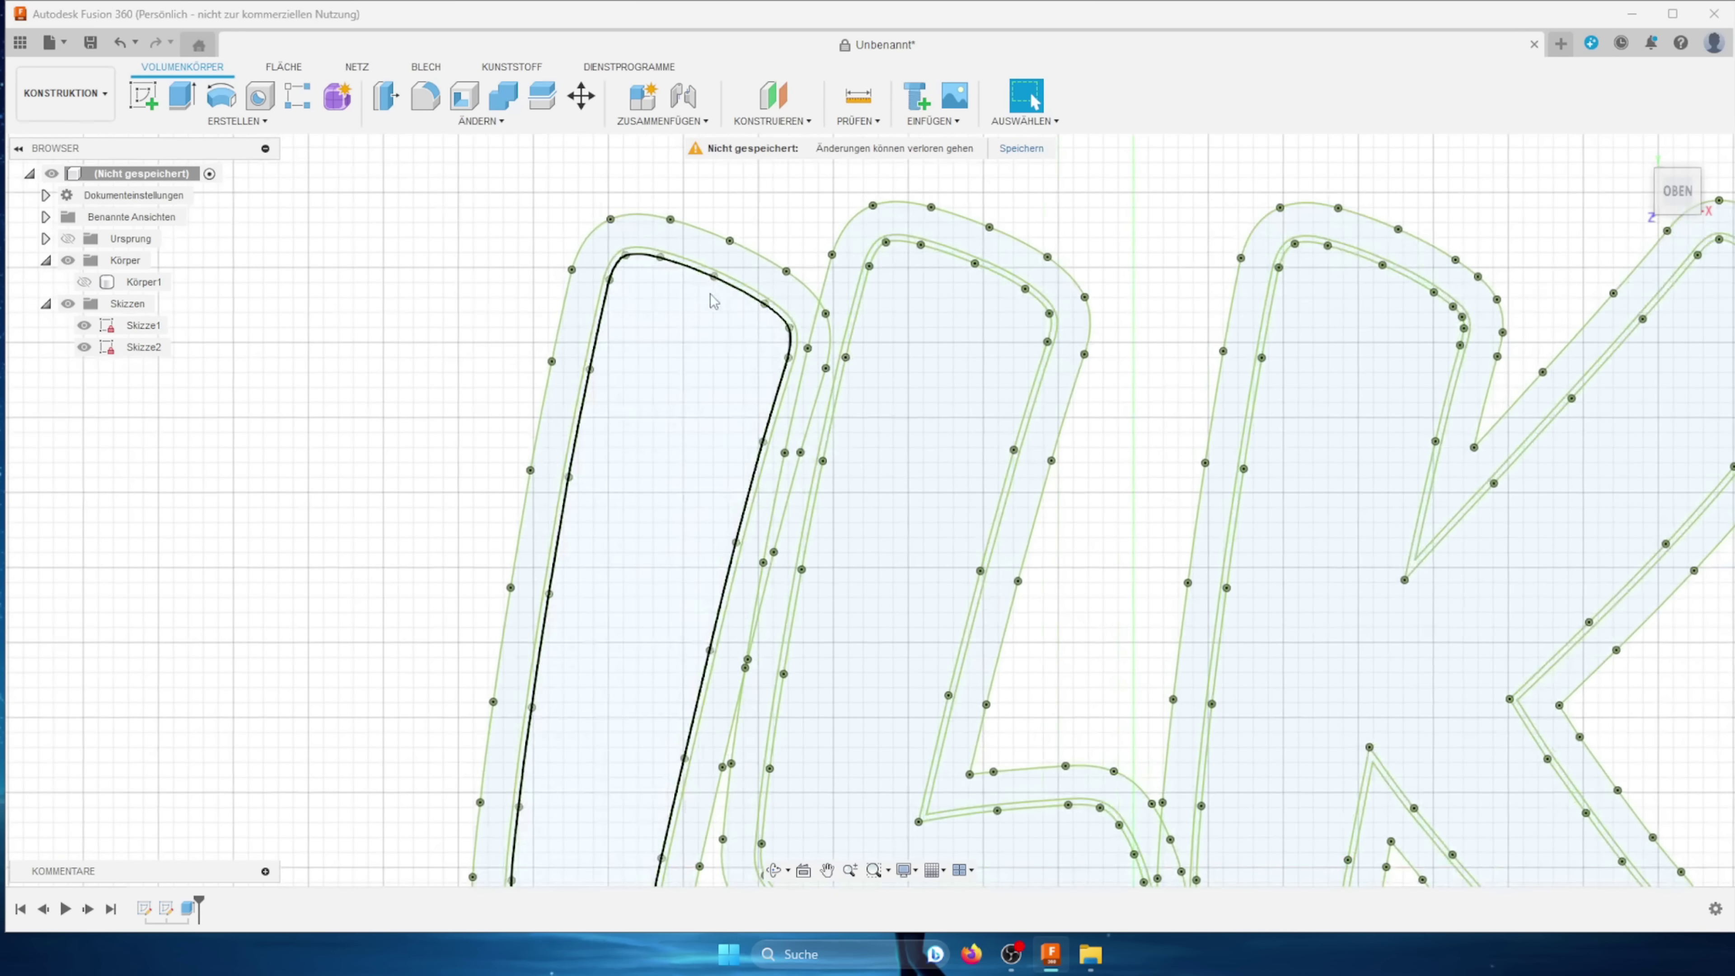
Step: Extrude the I's two rim profiles 30 mm as a new body
left_click(738, 273)
left_click(786, 410, "ctrl")
scroll(409, 475, "down", 5)
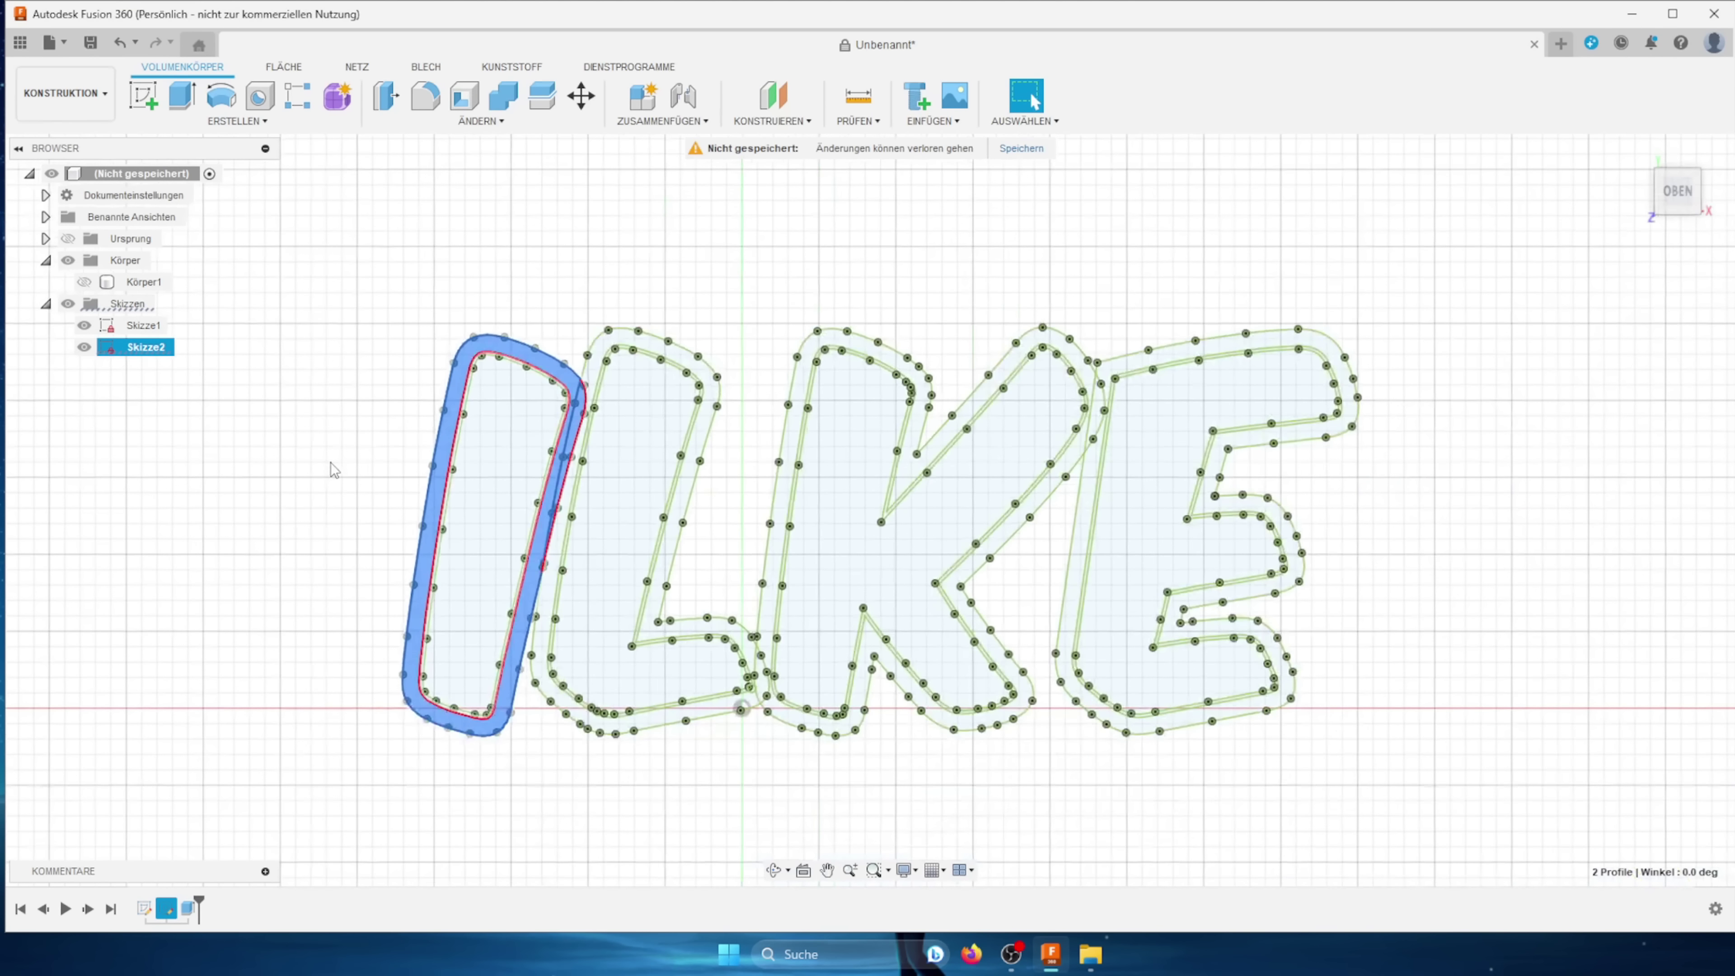
key("e")
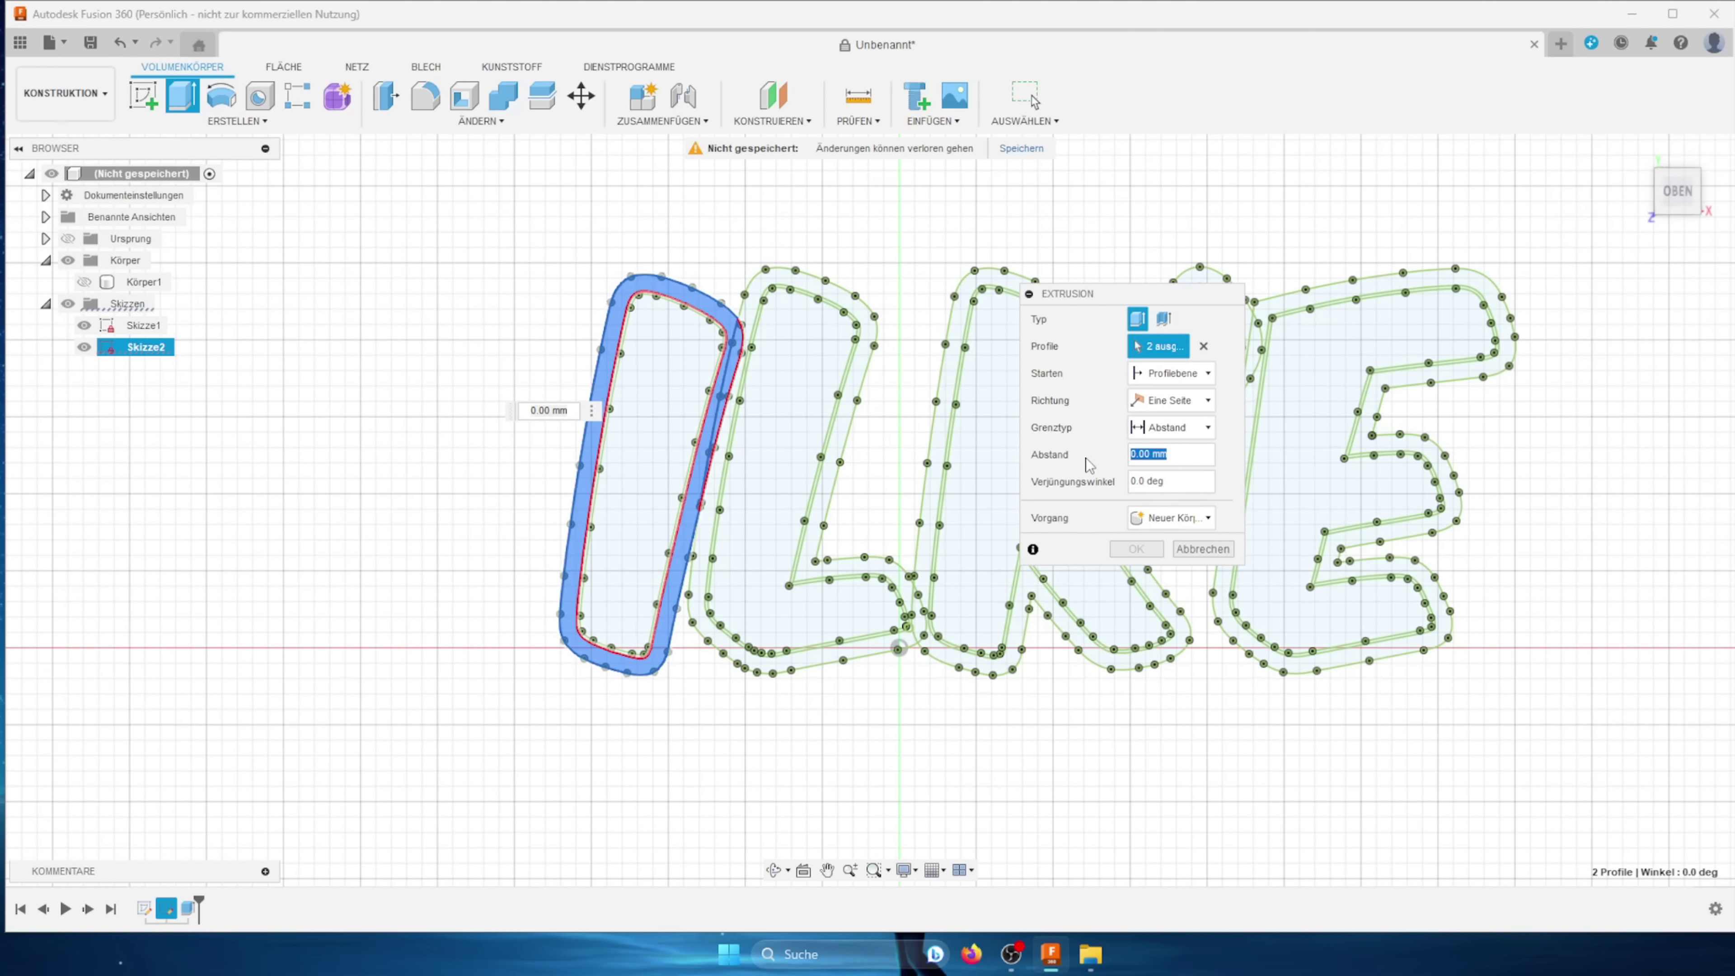
type("30")
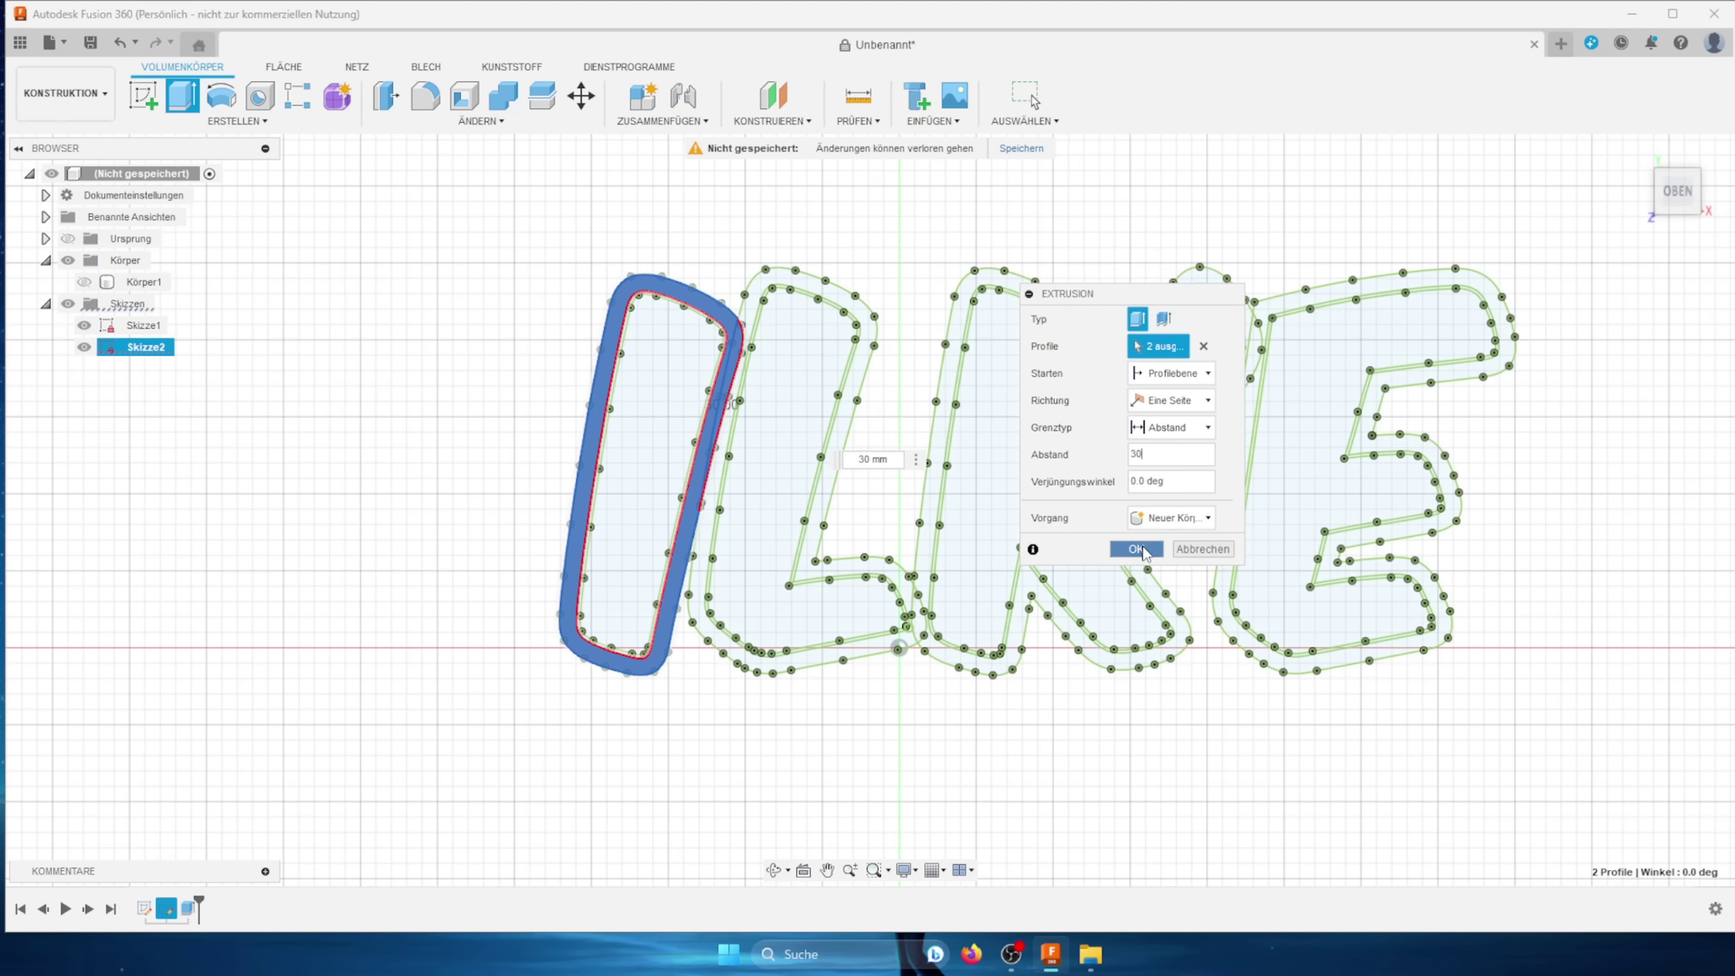
key("Return")
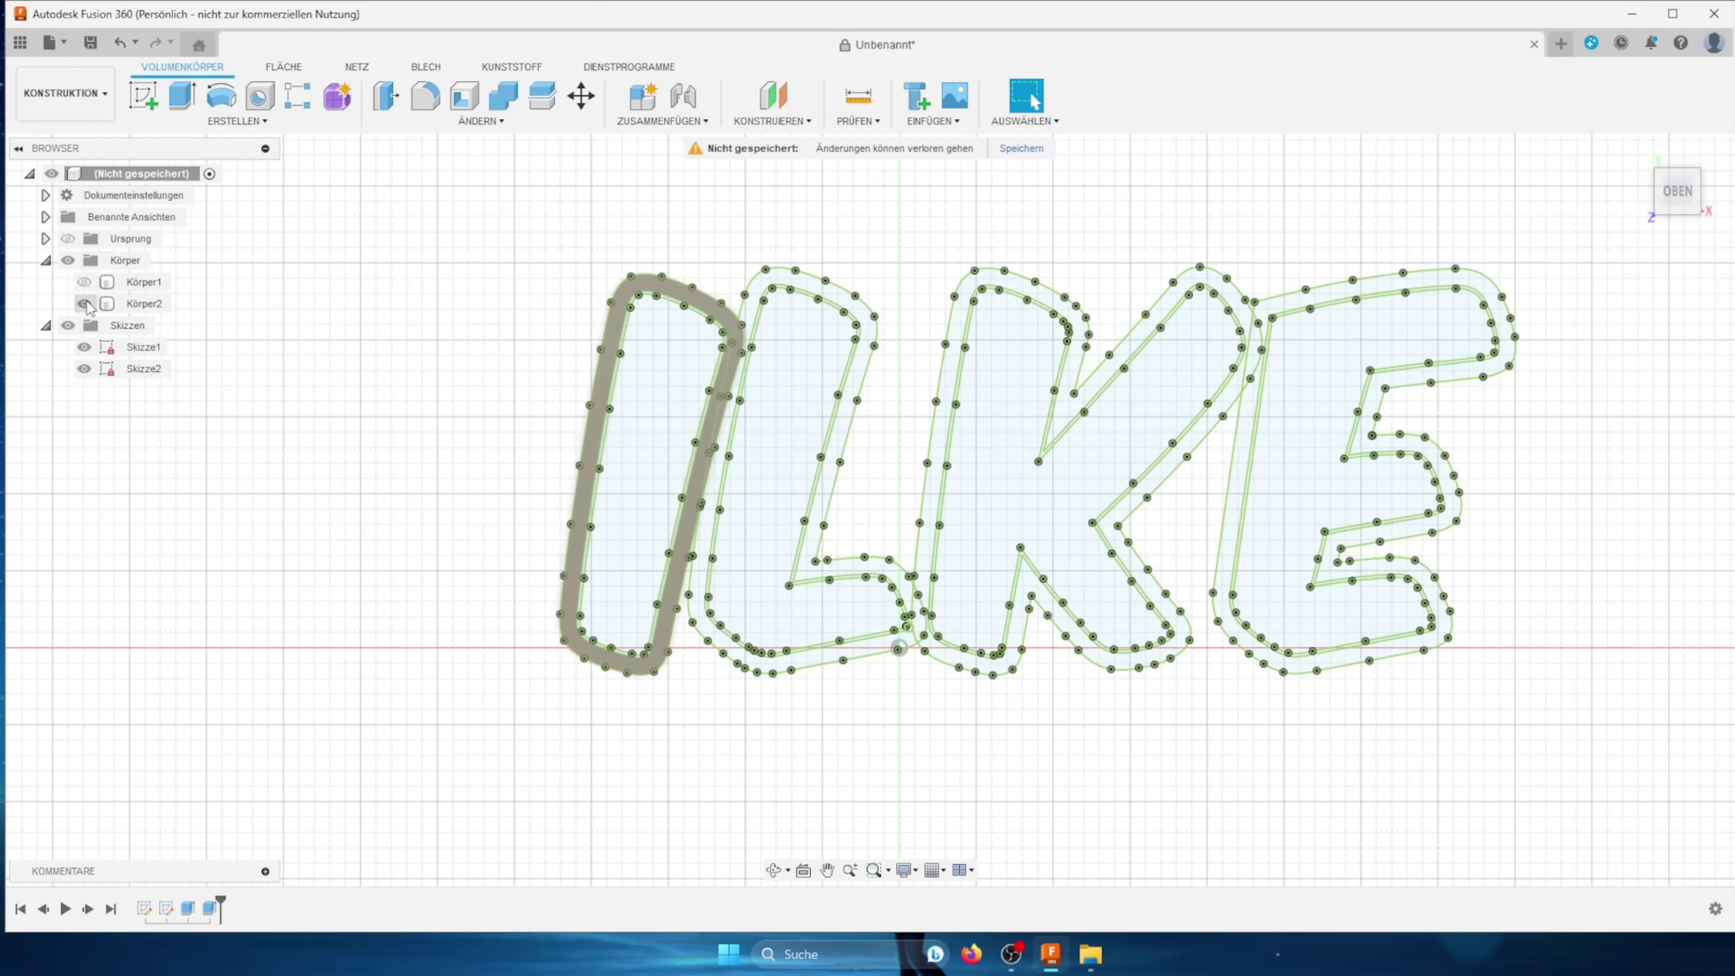
Step: Hide Körper2 and extrude the I's thin inner strip 27.8 mm as Körper3
left_click(93, 305)
left_click(84, 305)
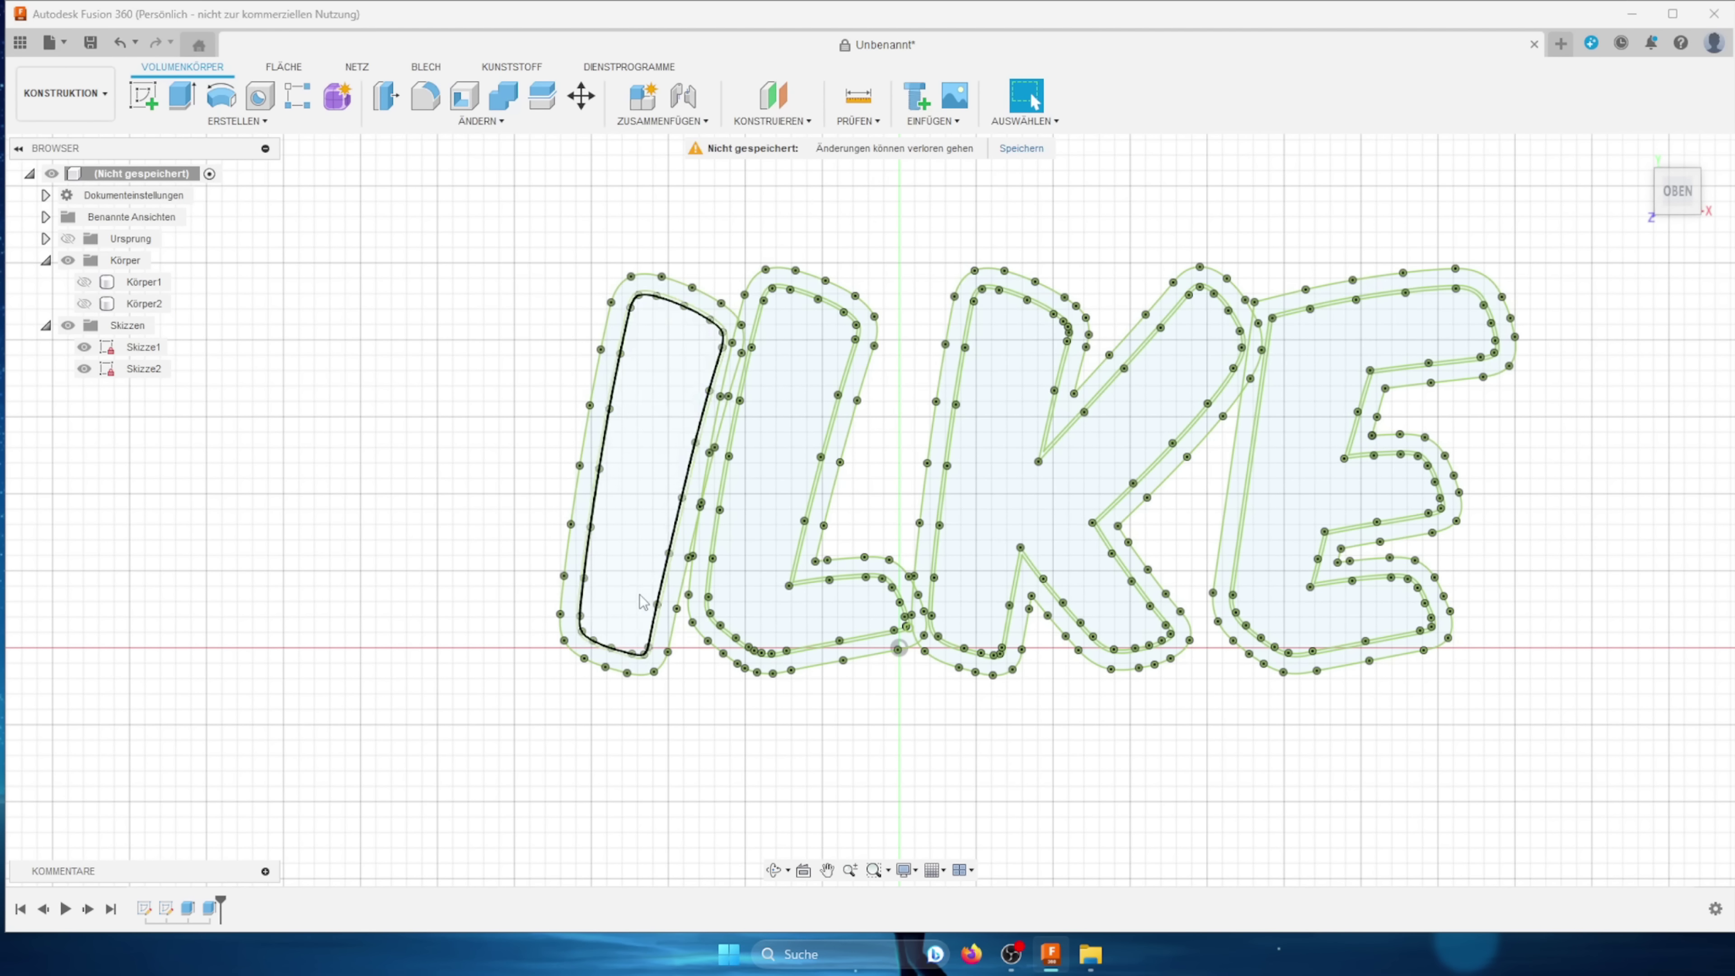
scroll(676, 438, "up", 5)
scroll(717, 420, "up", 5)
left_click(742, 427)
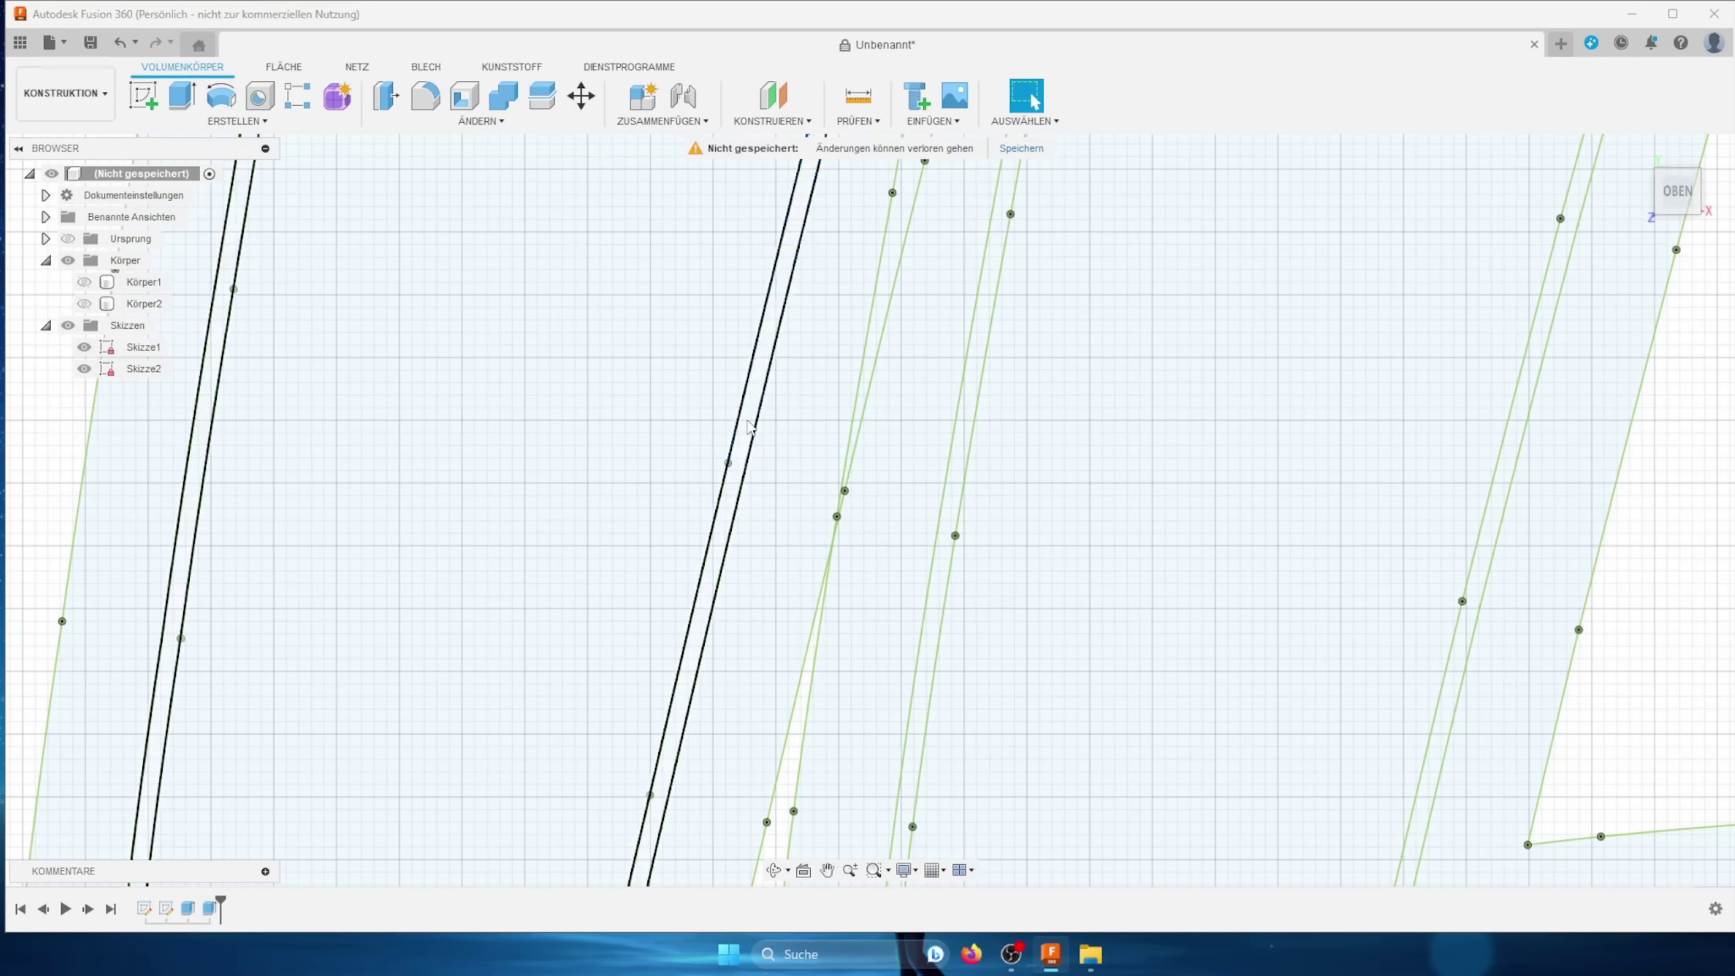
scroll(743, 437, "down", 5)
scroll(612, 430, "down", 3)
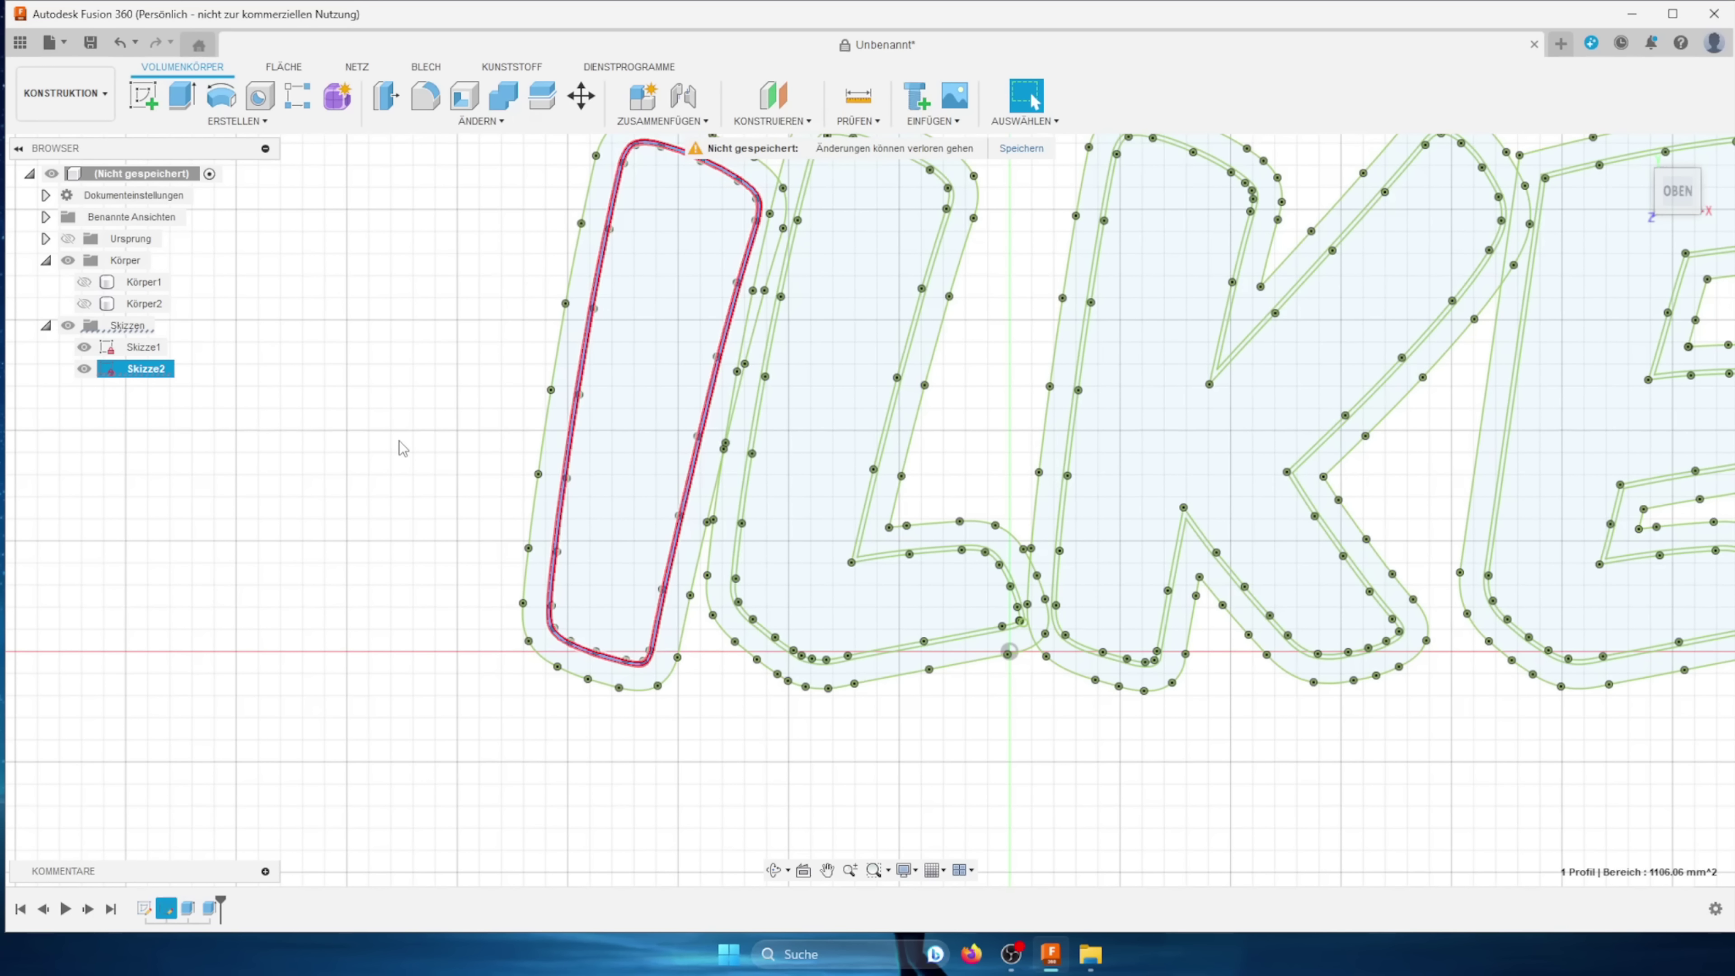
key("e")
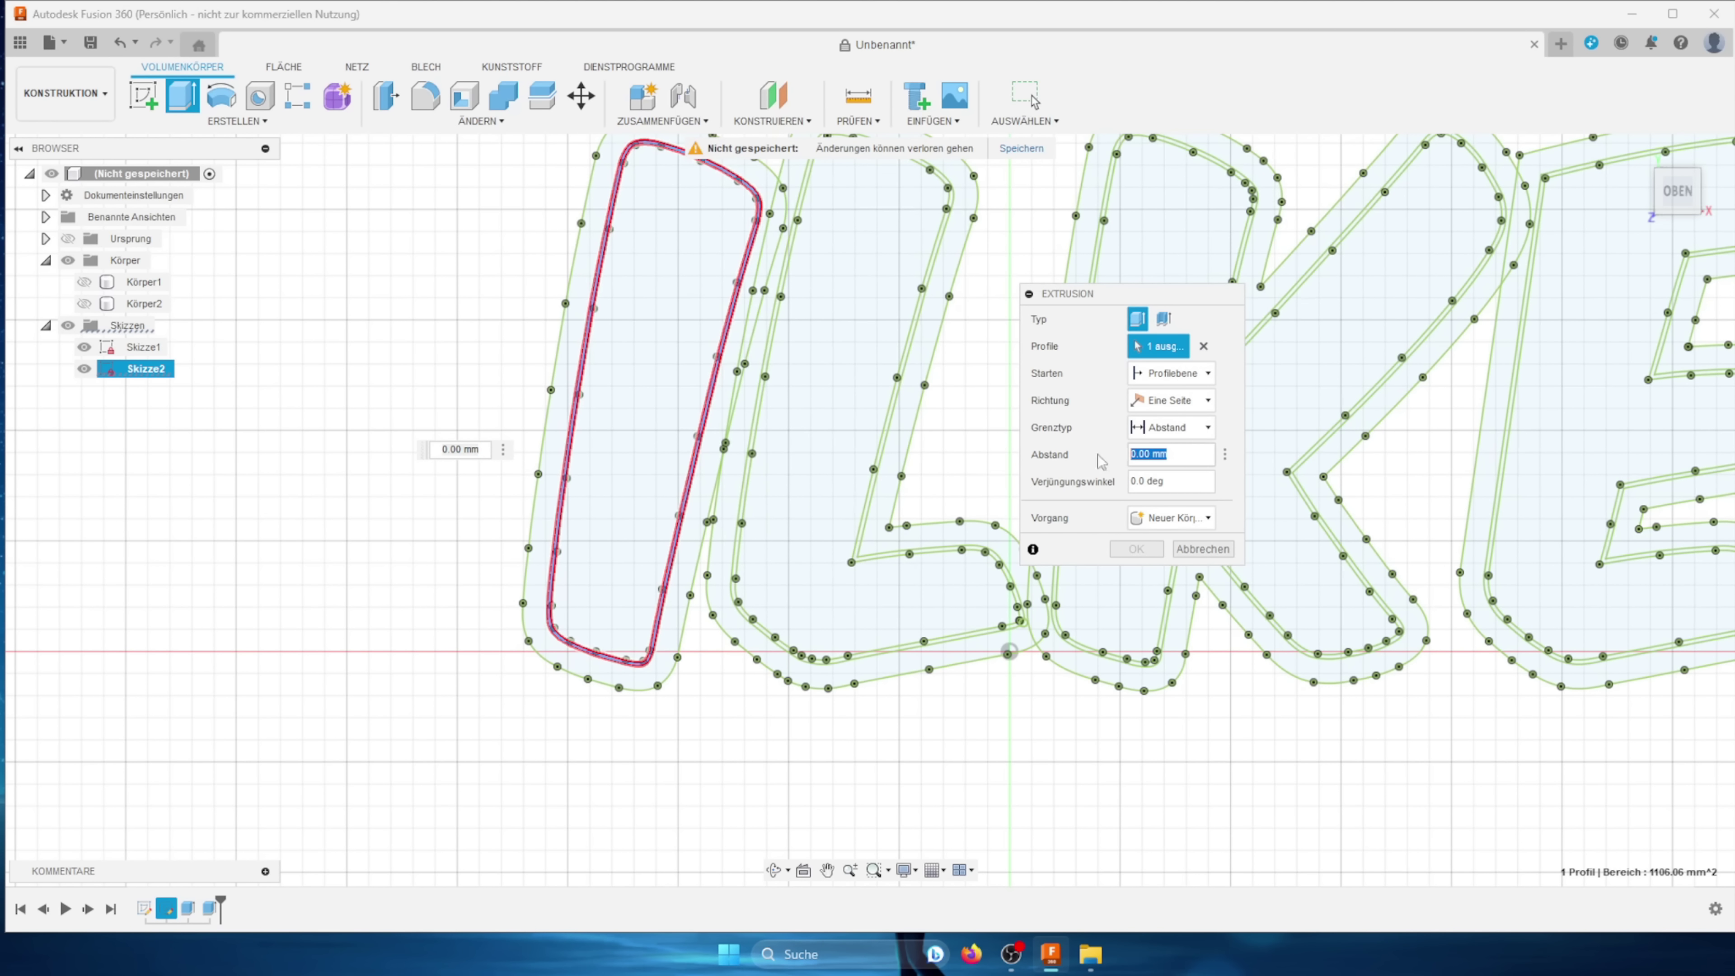
type("27,8")
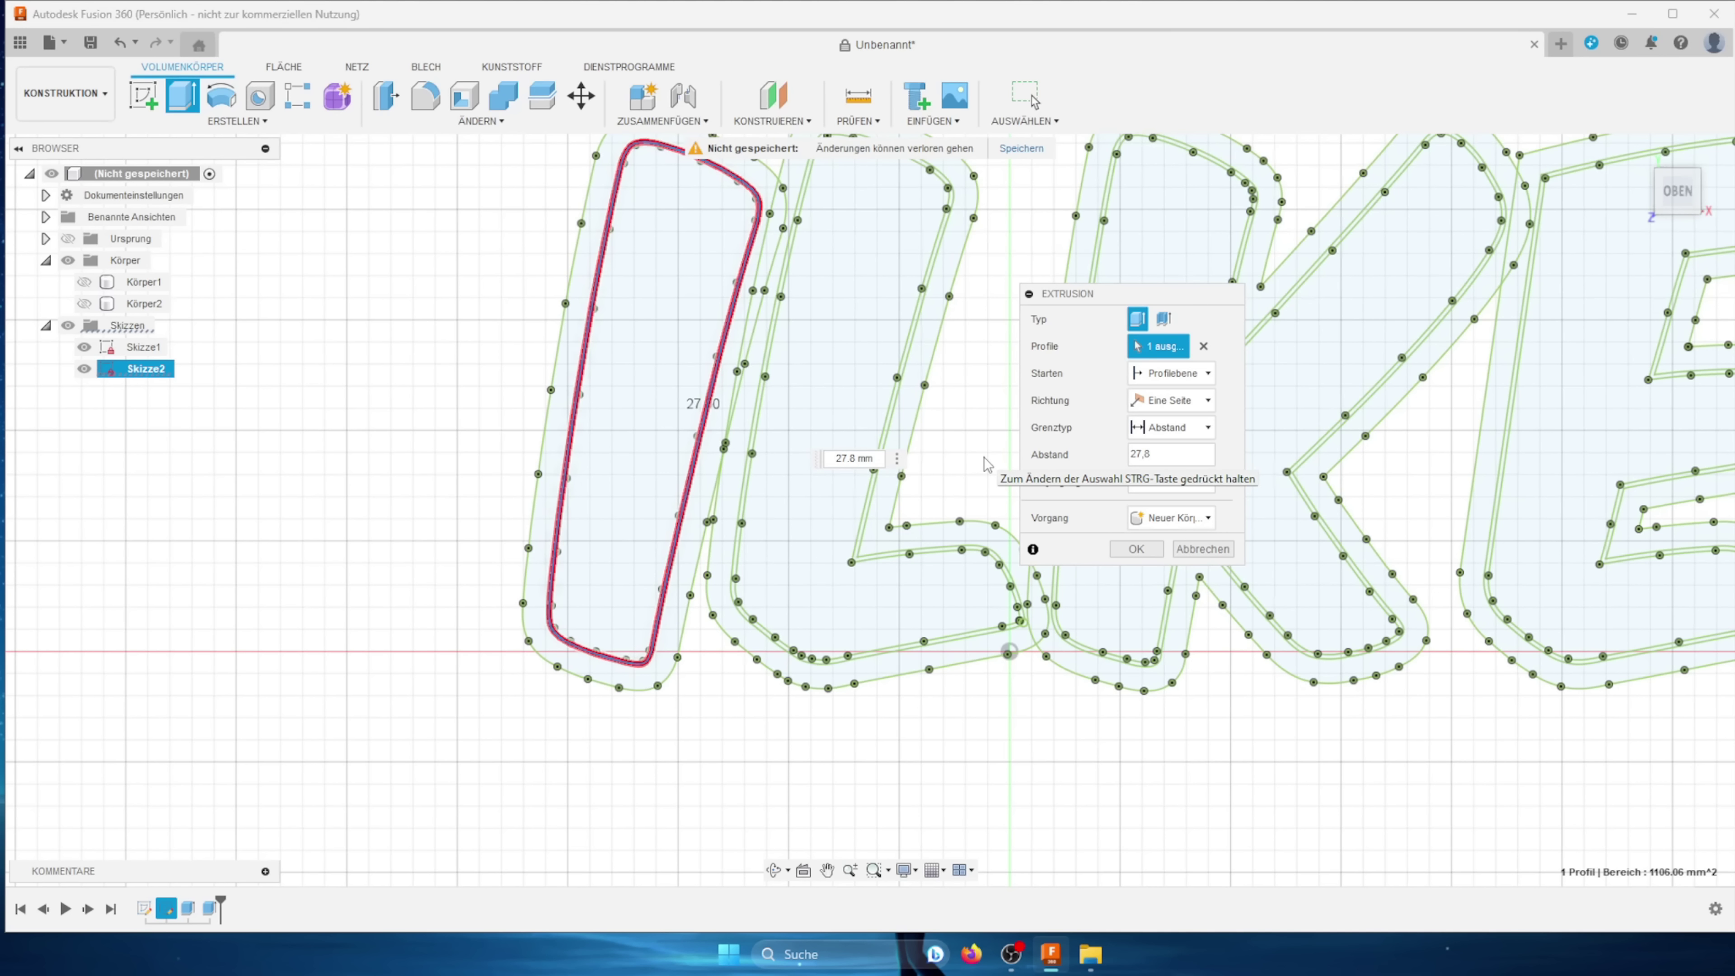
left_click(1136, 549)
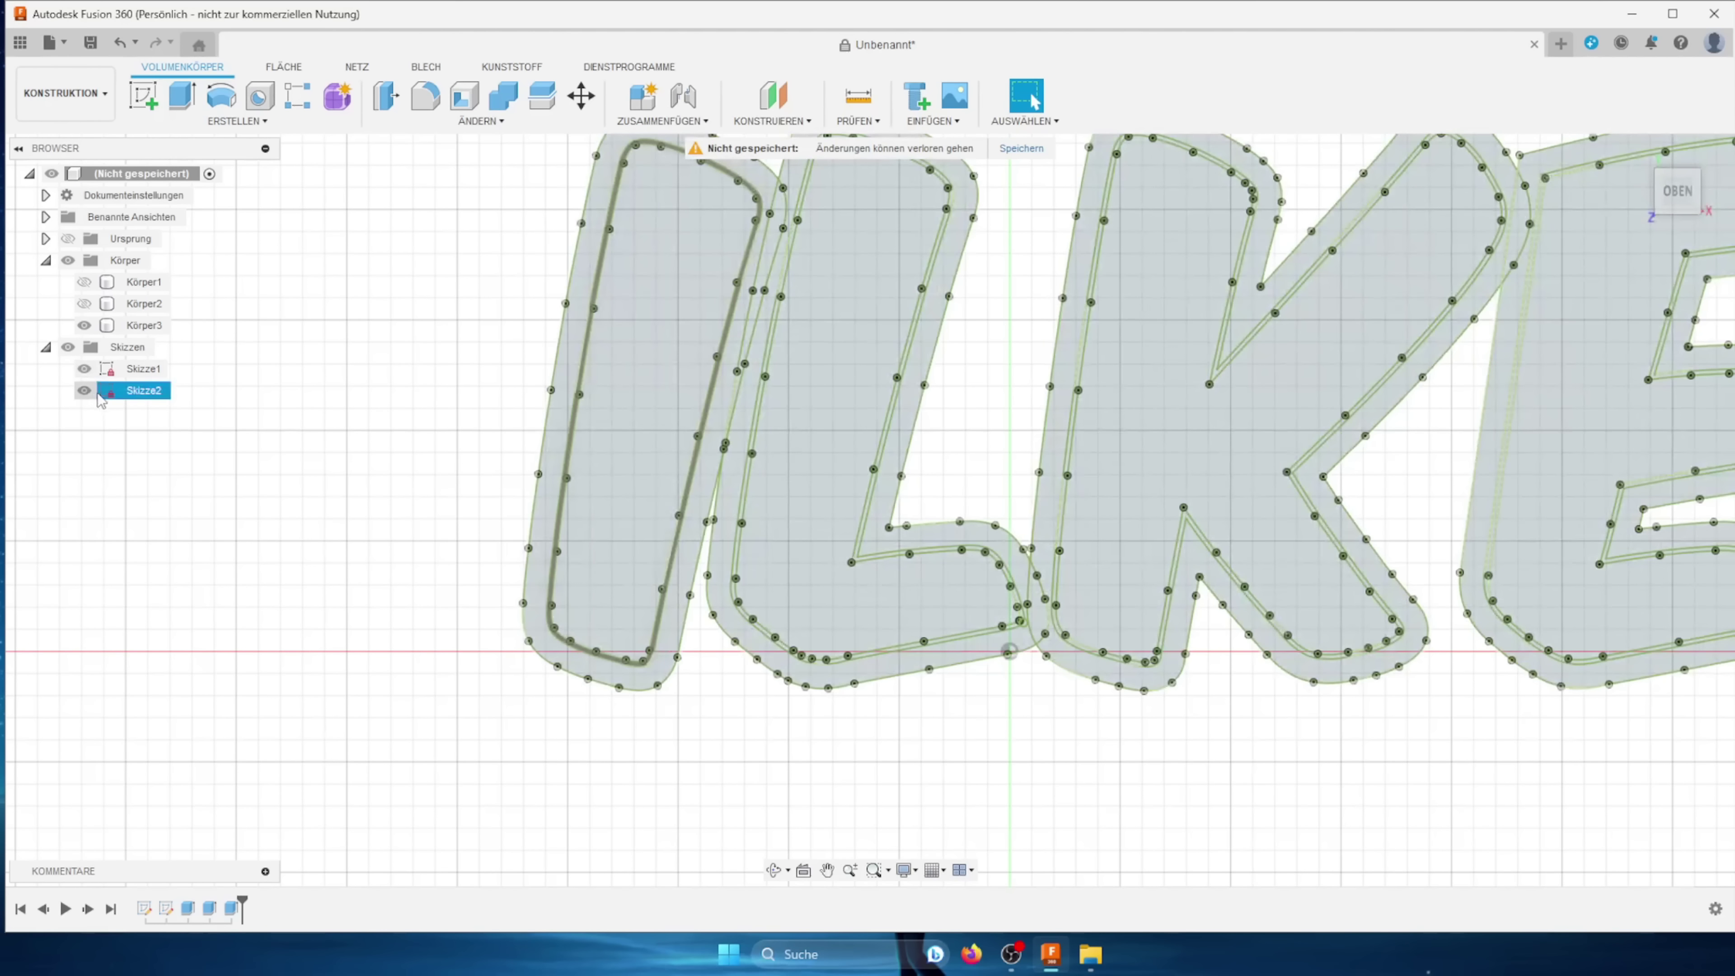
Step: Hide the second sketch, show Körper1 and Körper2, and inspect the inner strip Körper3 in 3D
left_click(84, 390)
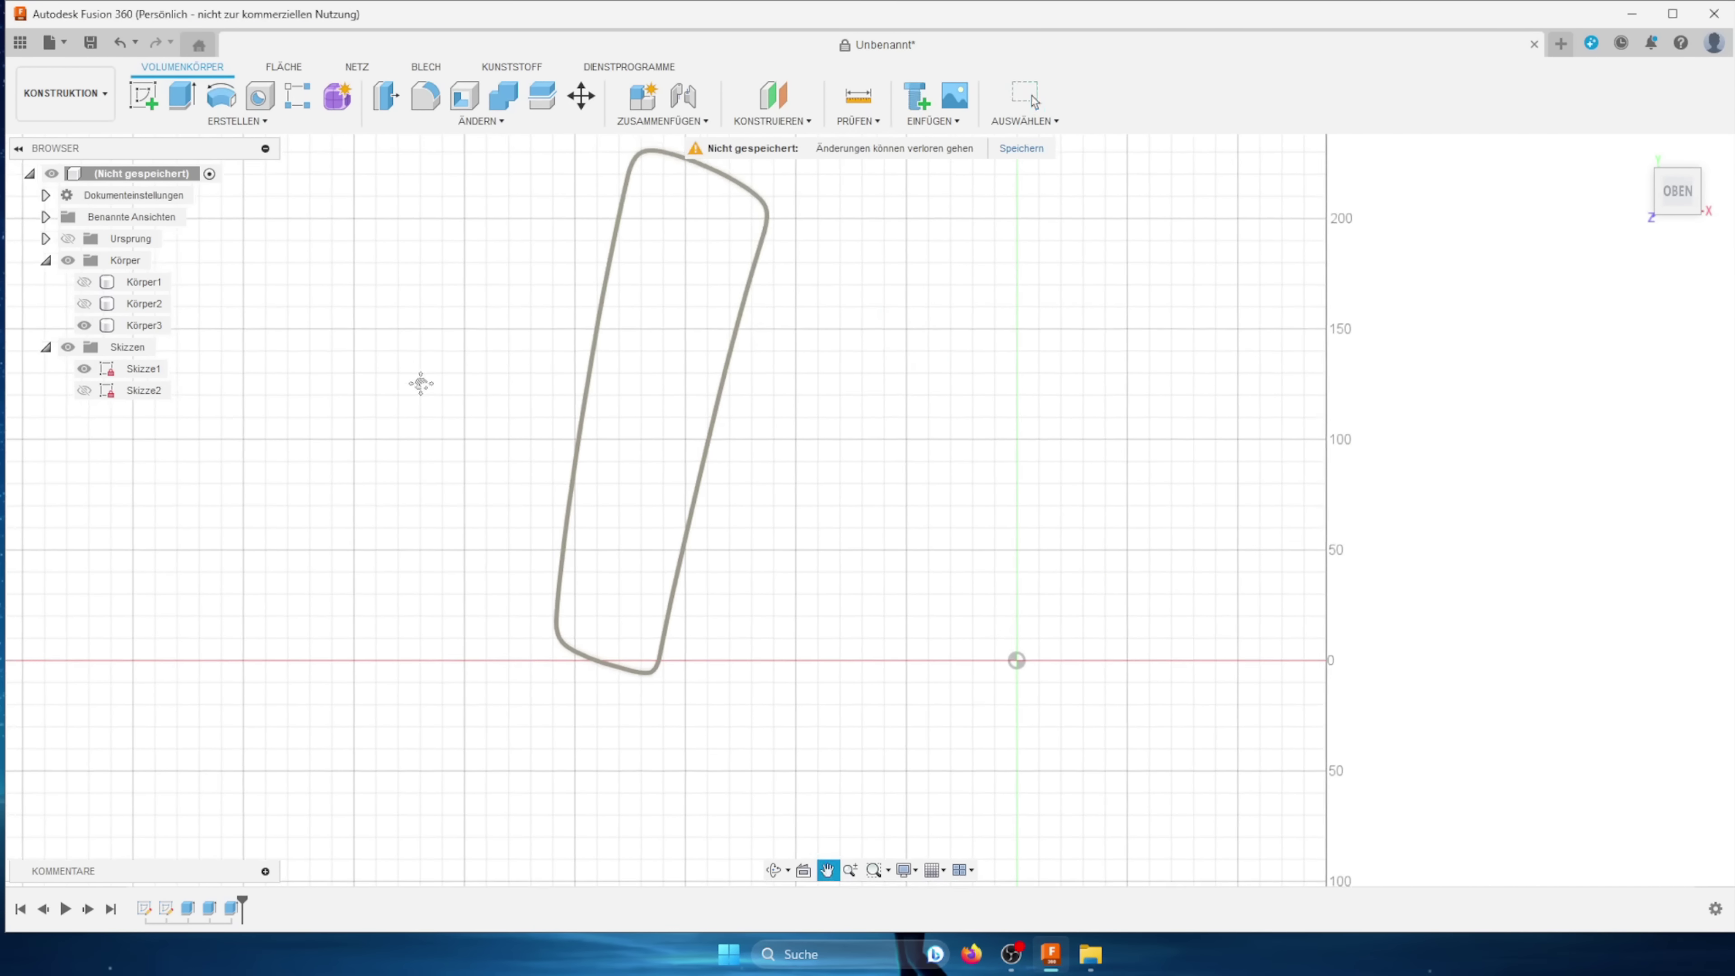
left_click(84, 303)
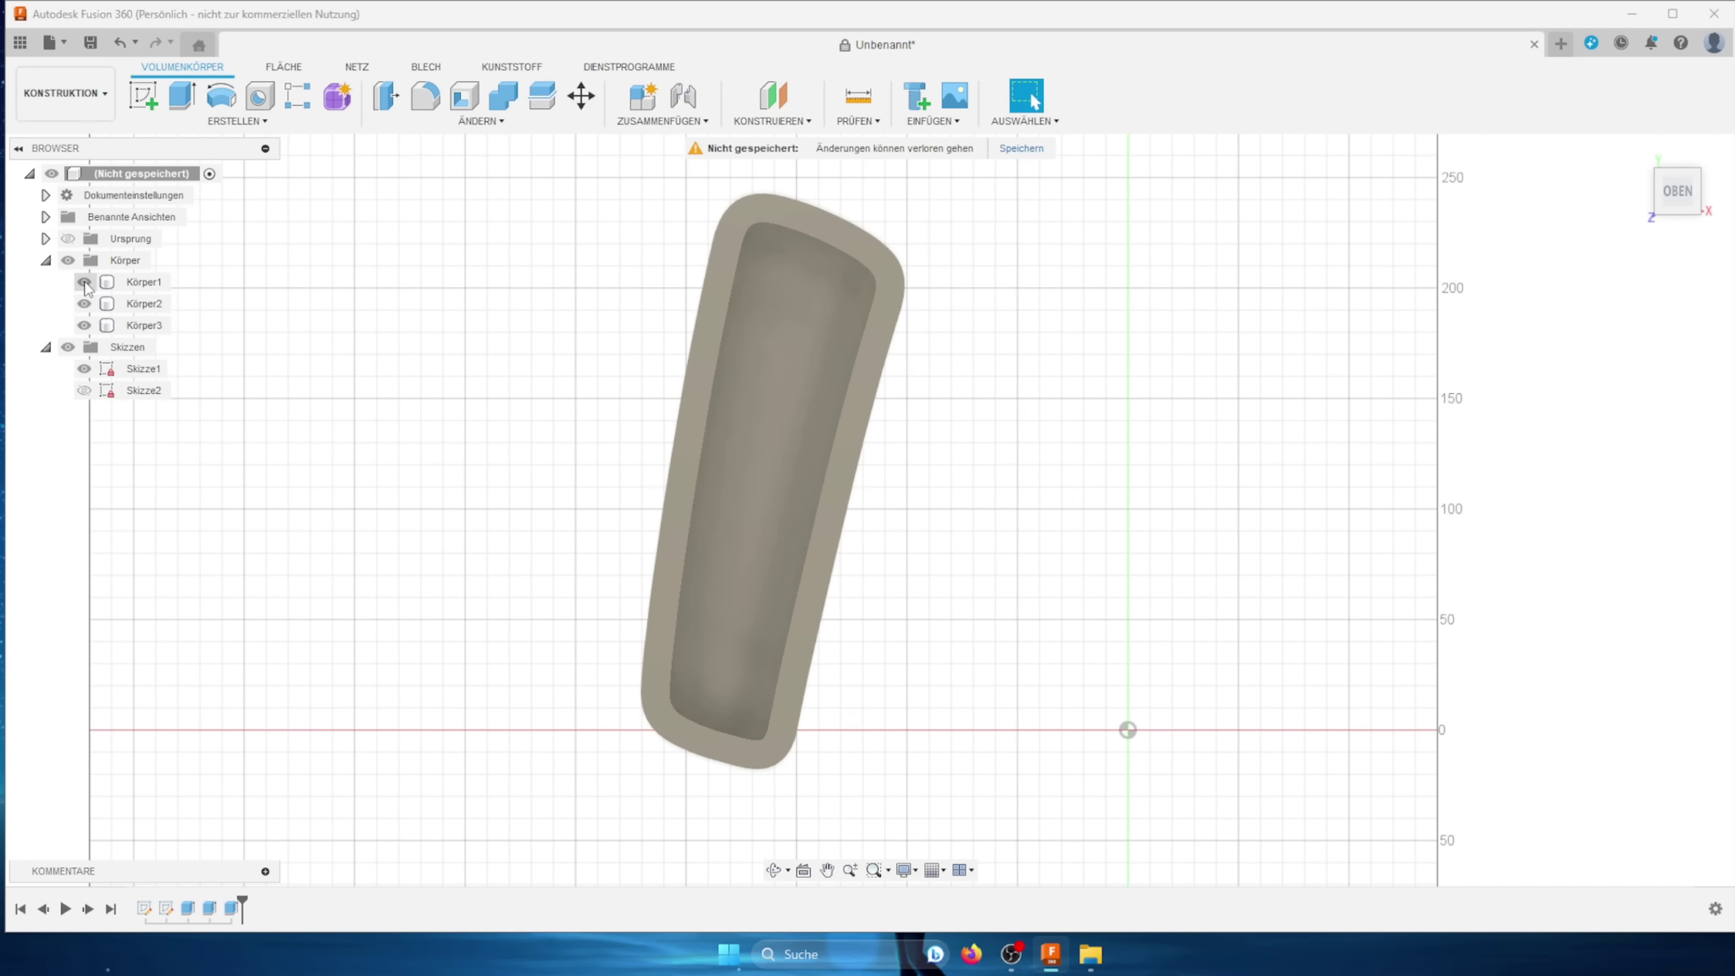
middle_click_drag(1135, 480, 1065, 439, "shift")
left_click(738, 387)
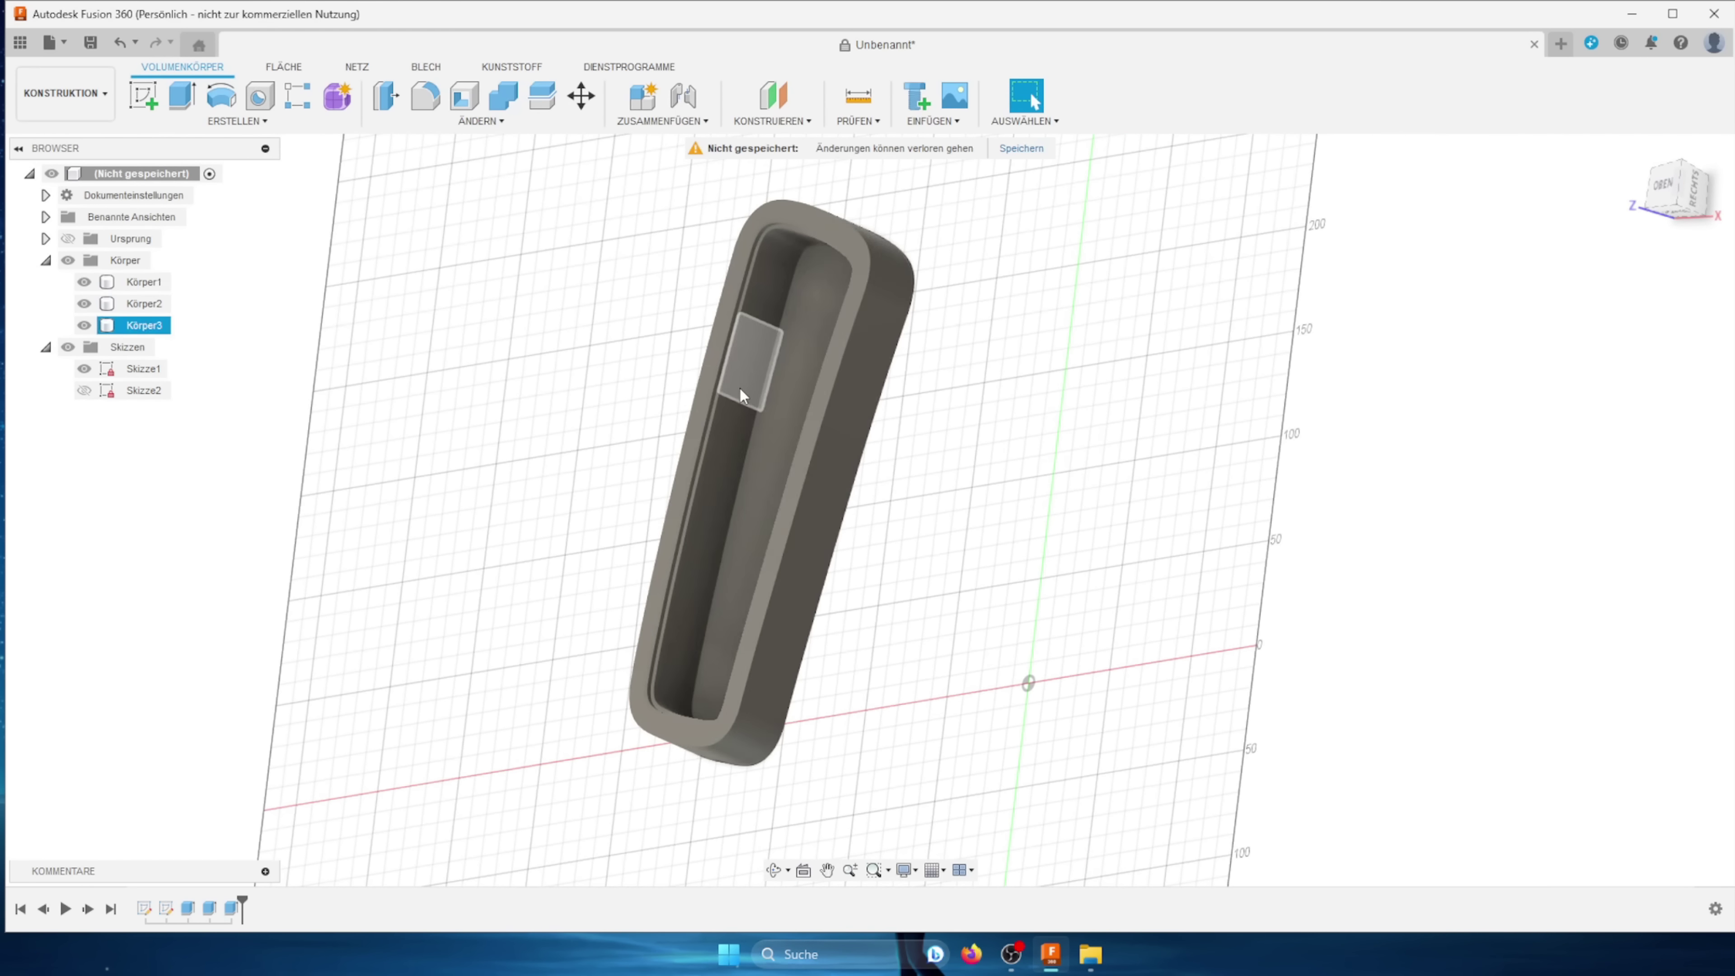
scroll(968, 437, "down", 5)
scroll(741, 403, "up", 10)
scroll(829, 407, "up", 3)
scroll(829, 407, "down", 5)
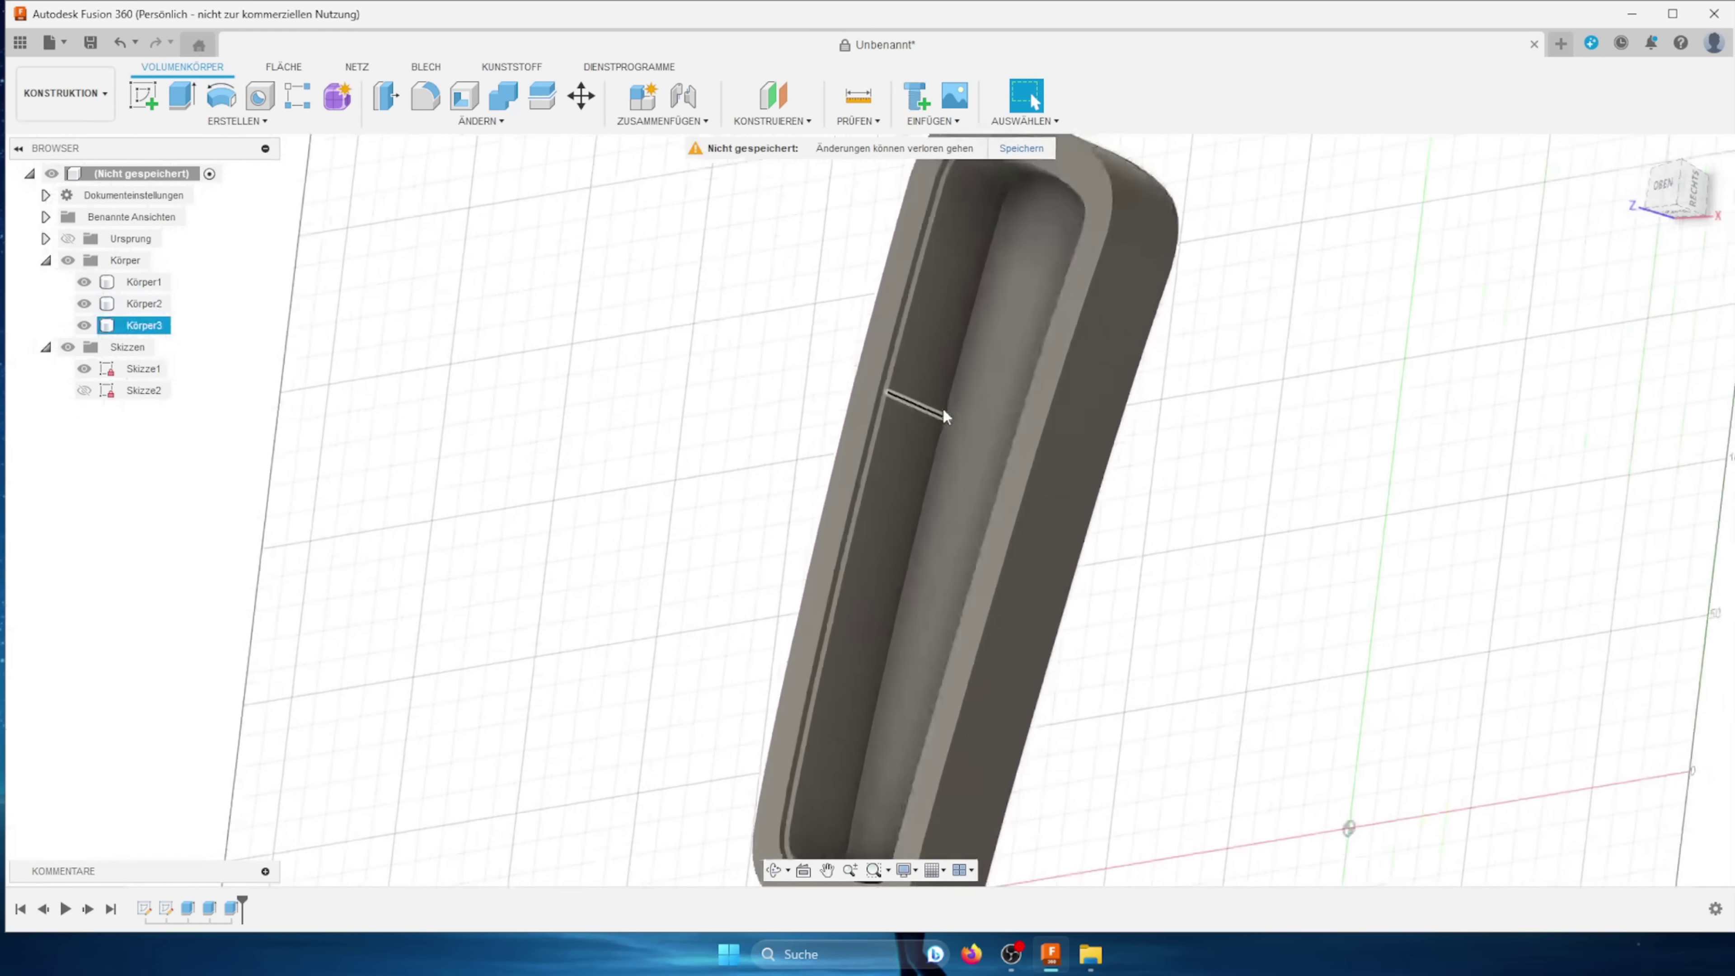
scroll(831, 559, "up", 5)
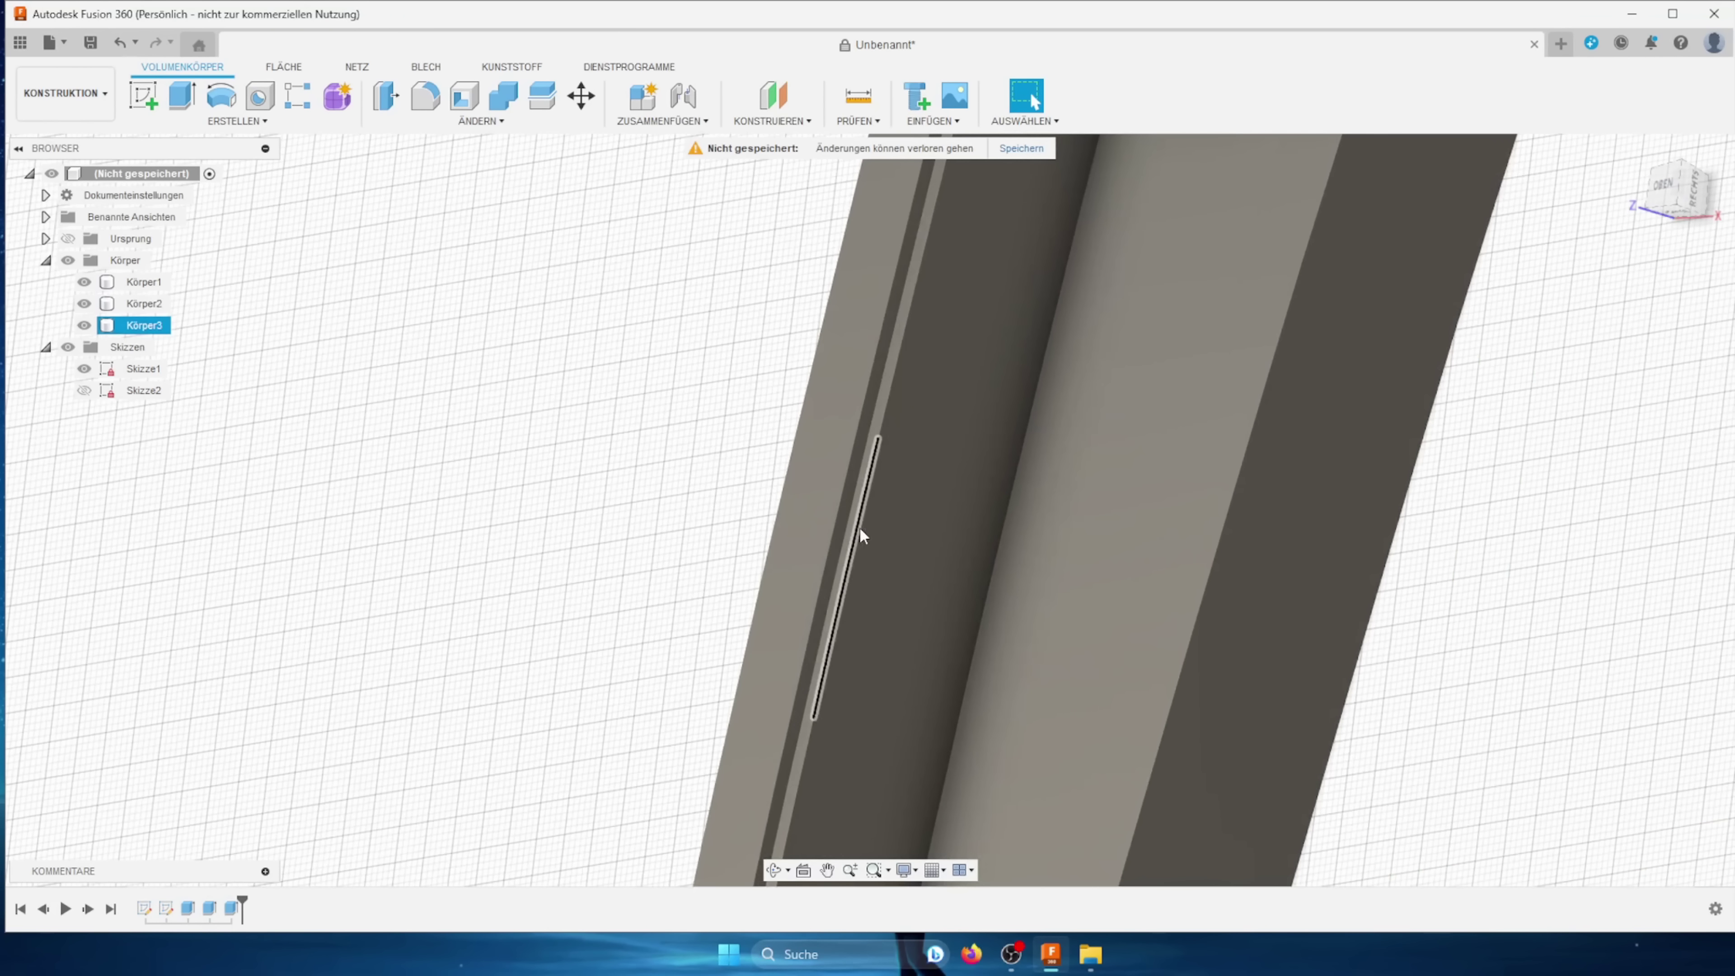
Step: Hide Körper1 and Körper3 so only the ring Körper2 shows, and select its top face
key("Escape")
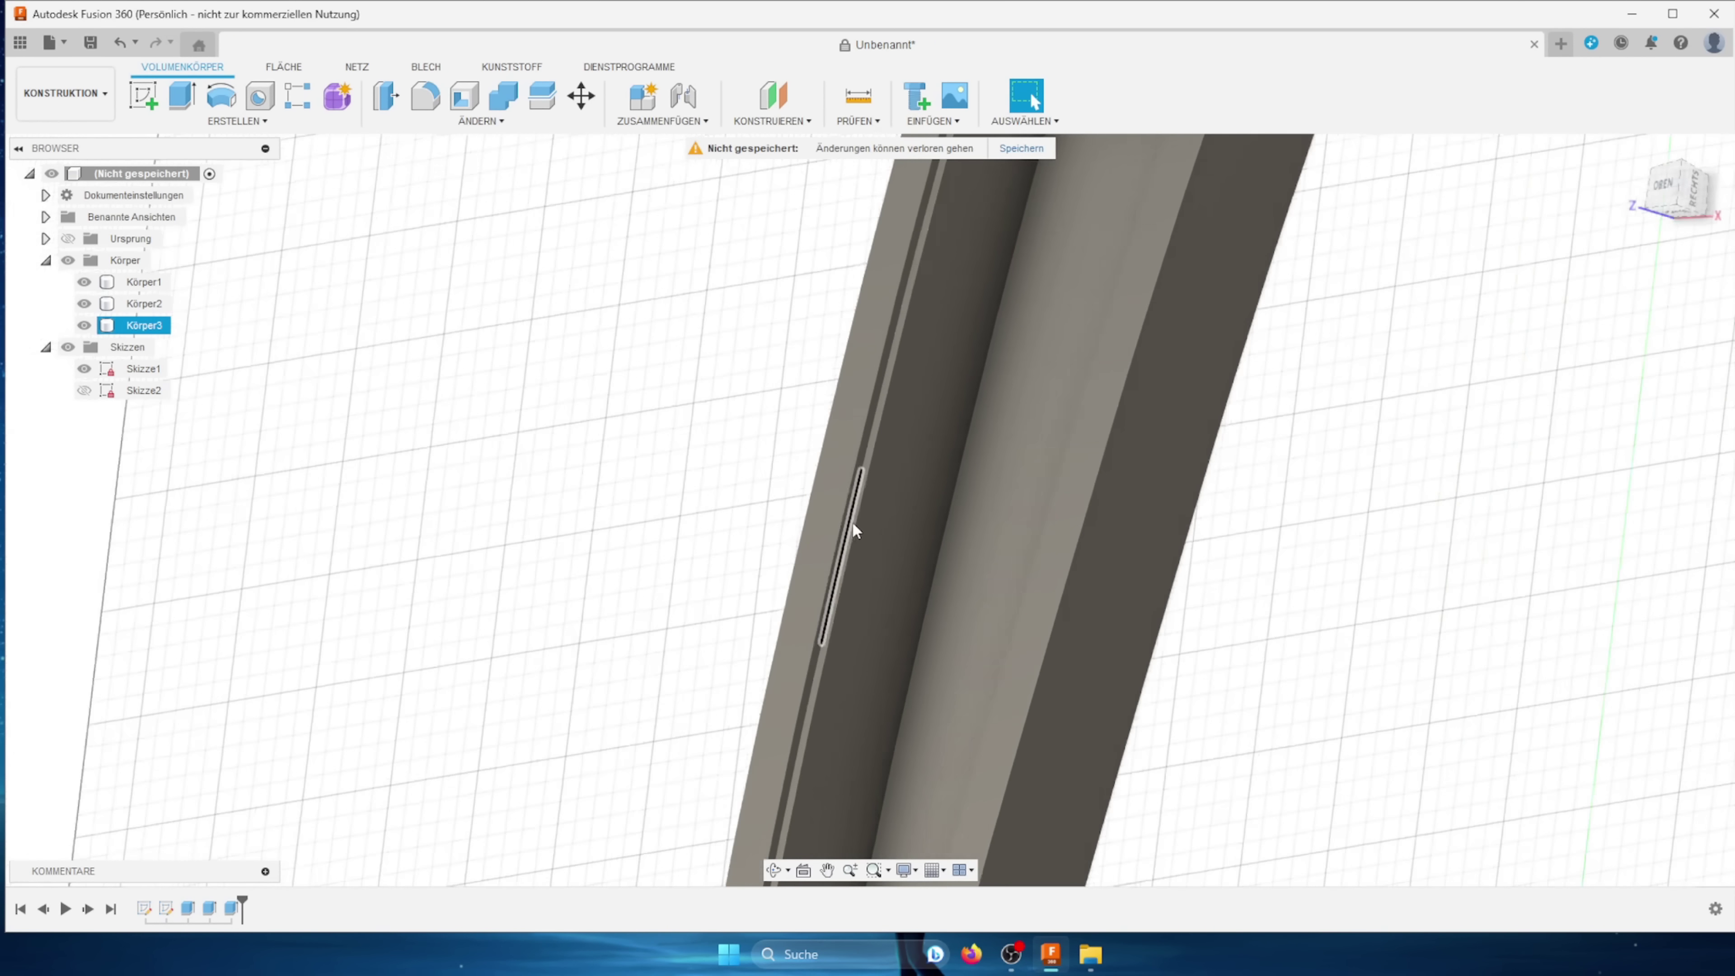
scroll(853, 521, "down", 10)
middle_click_drag(1187, 537, 1228, 523, "shift")
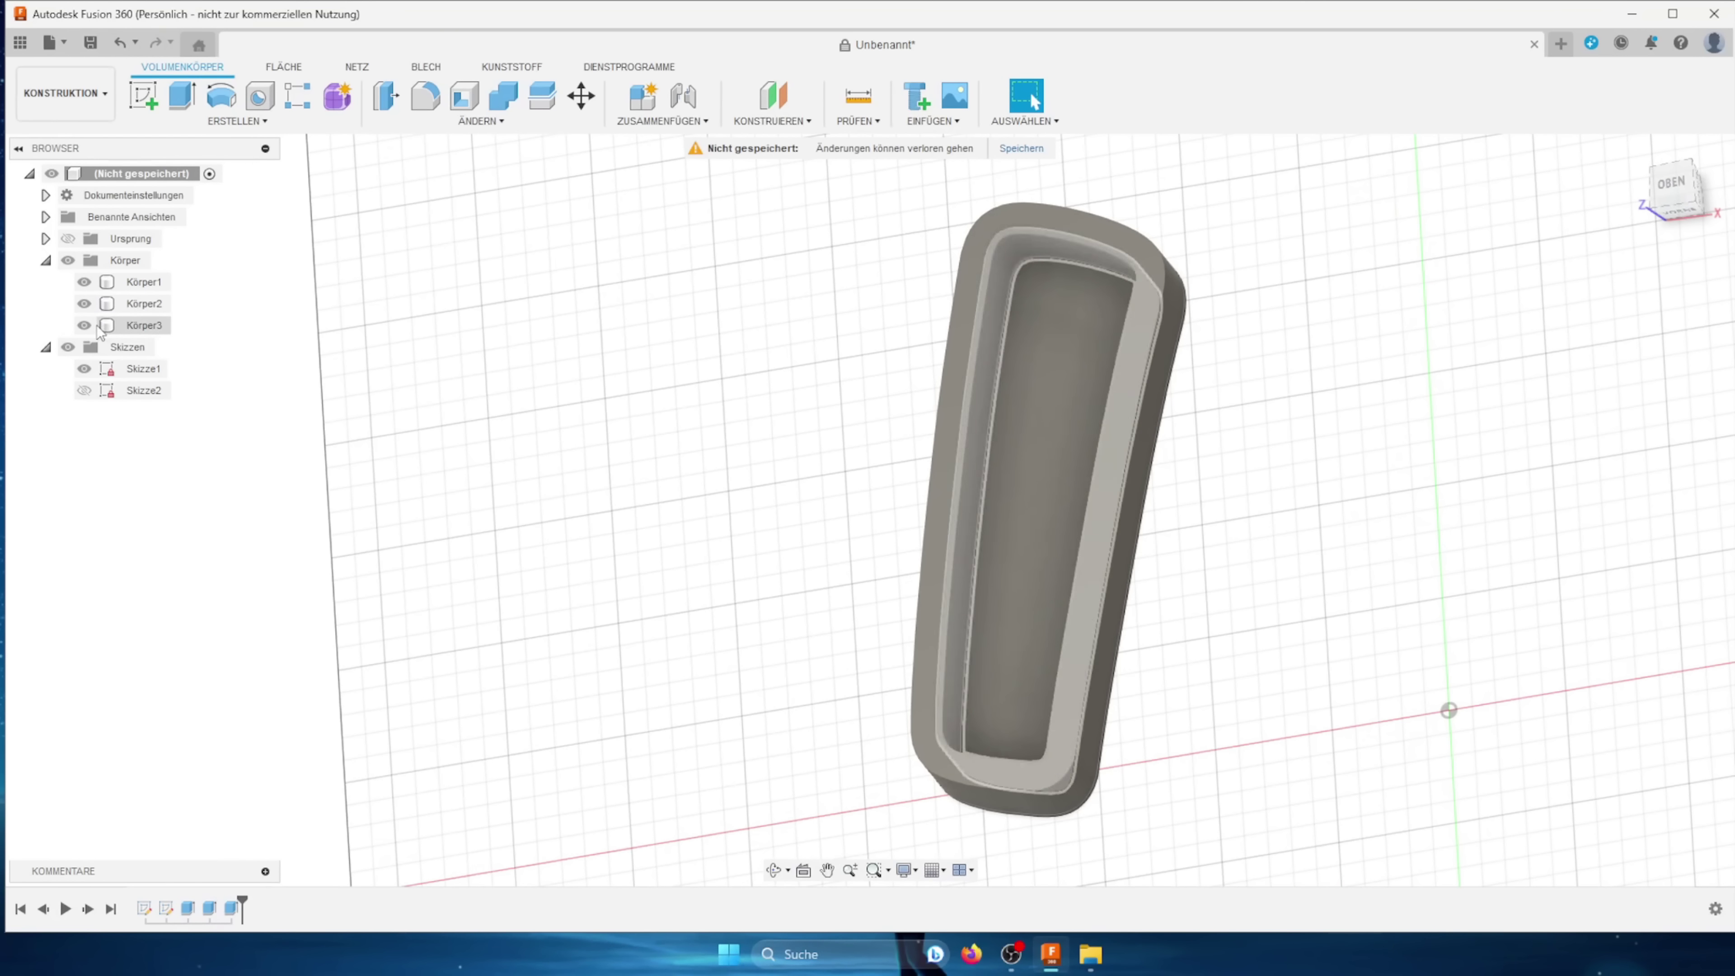
left_click(84, 324)
left_click(84, 281)
left_click(84, 303)
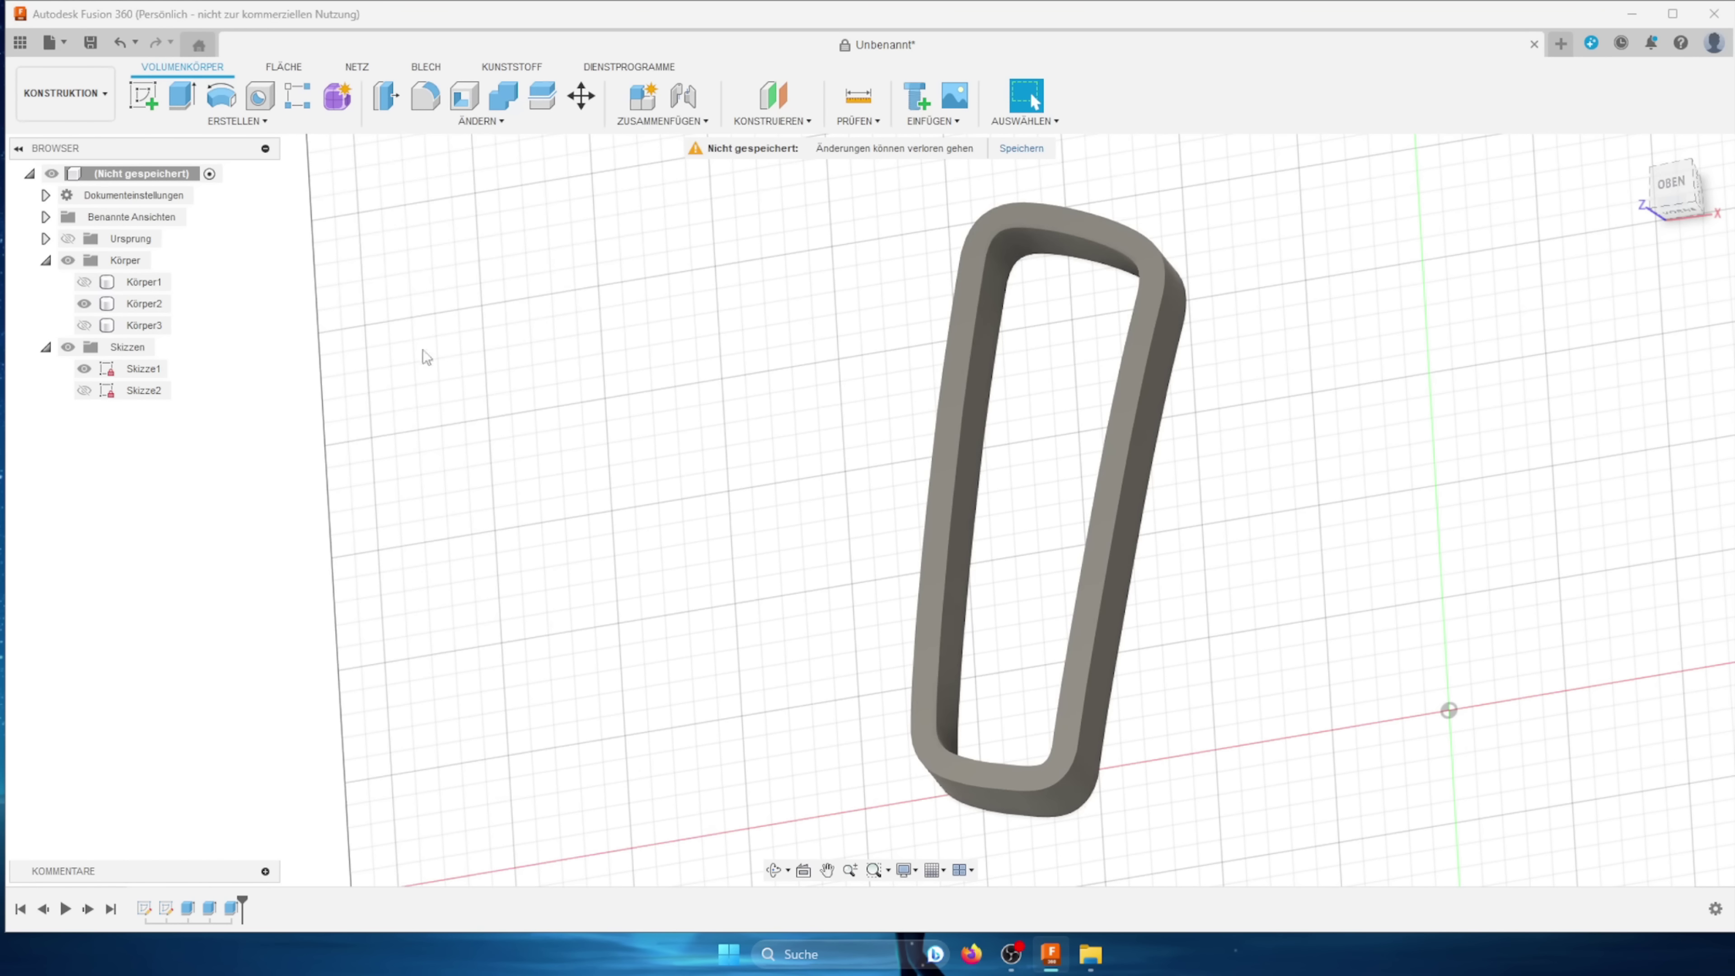
left_click(956, 386)
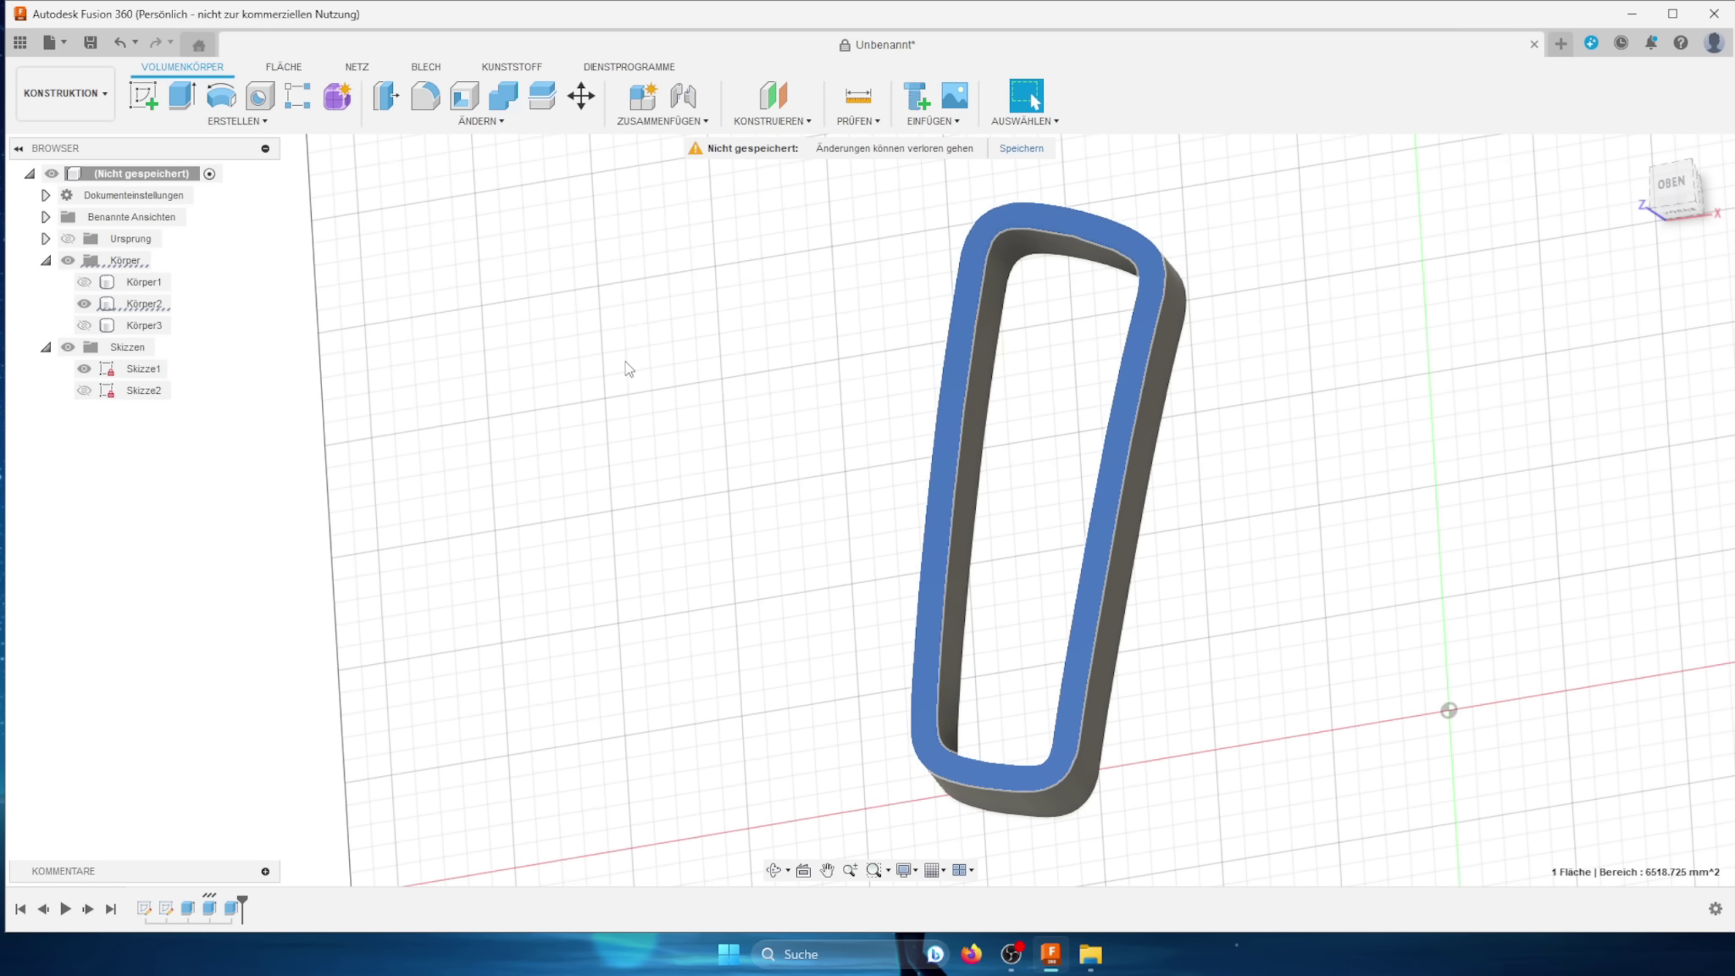
Step: Extrude the ring's top face −28 mm, joining it with Körper1 into one hollow shell
key("e")
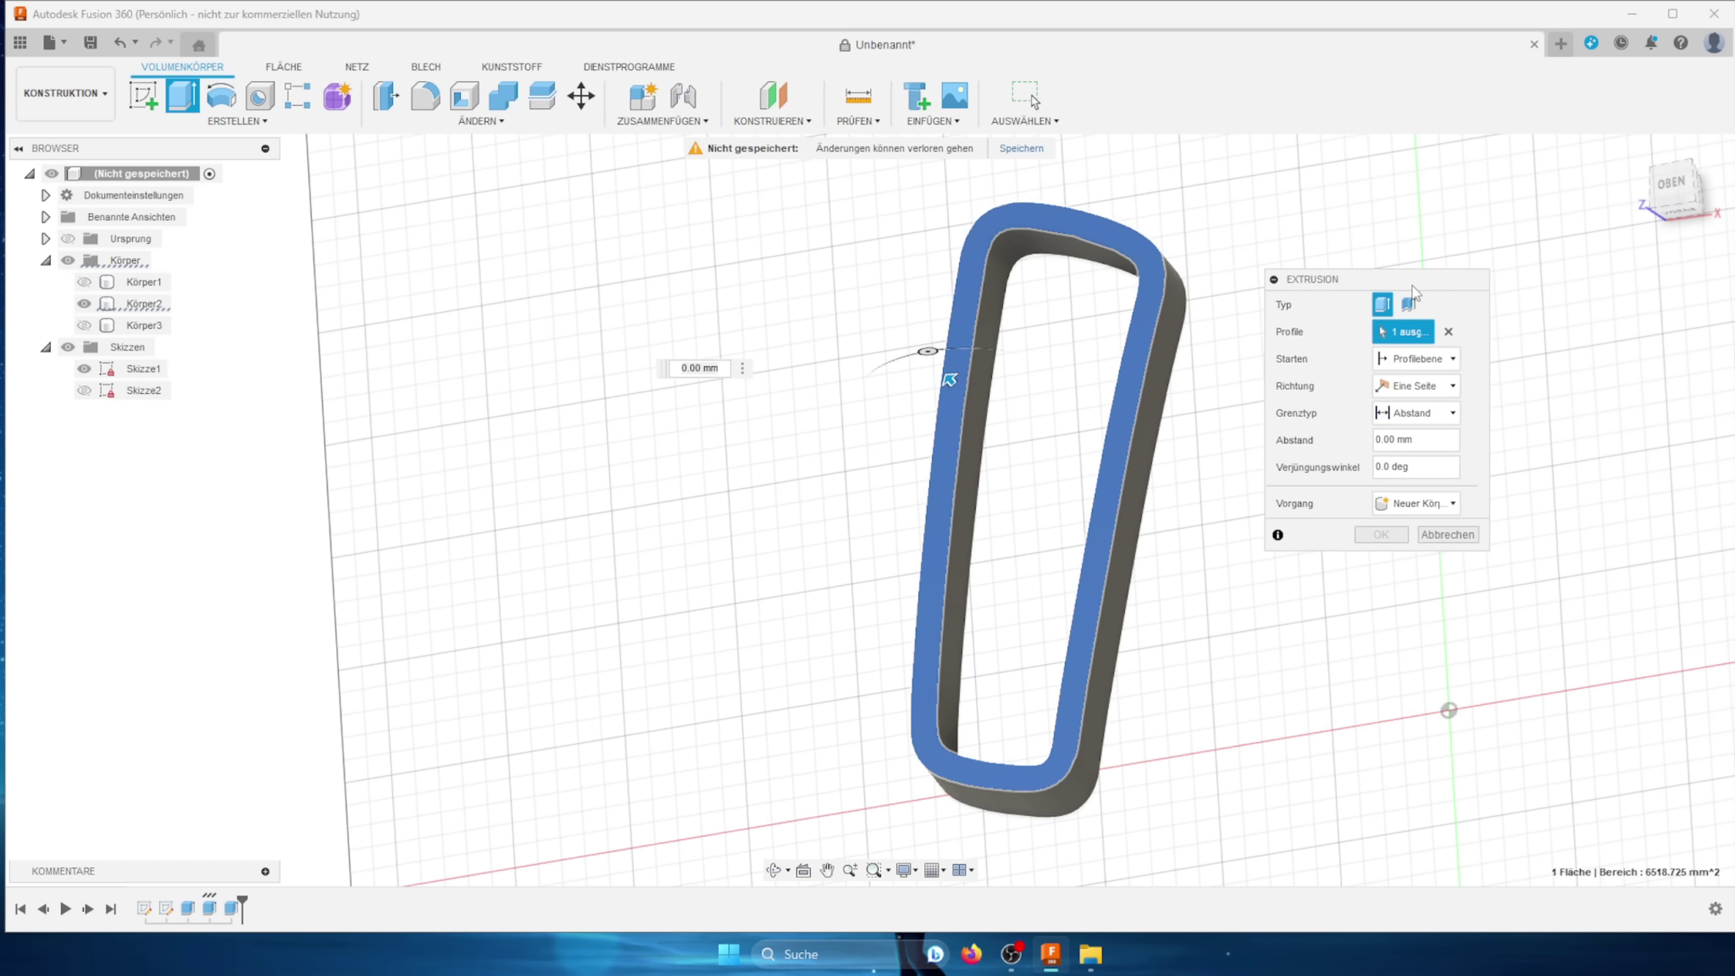
left_click_drag(1174, 295, 1419, 280)
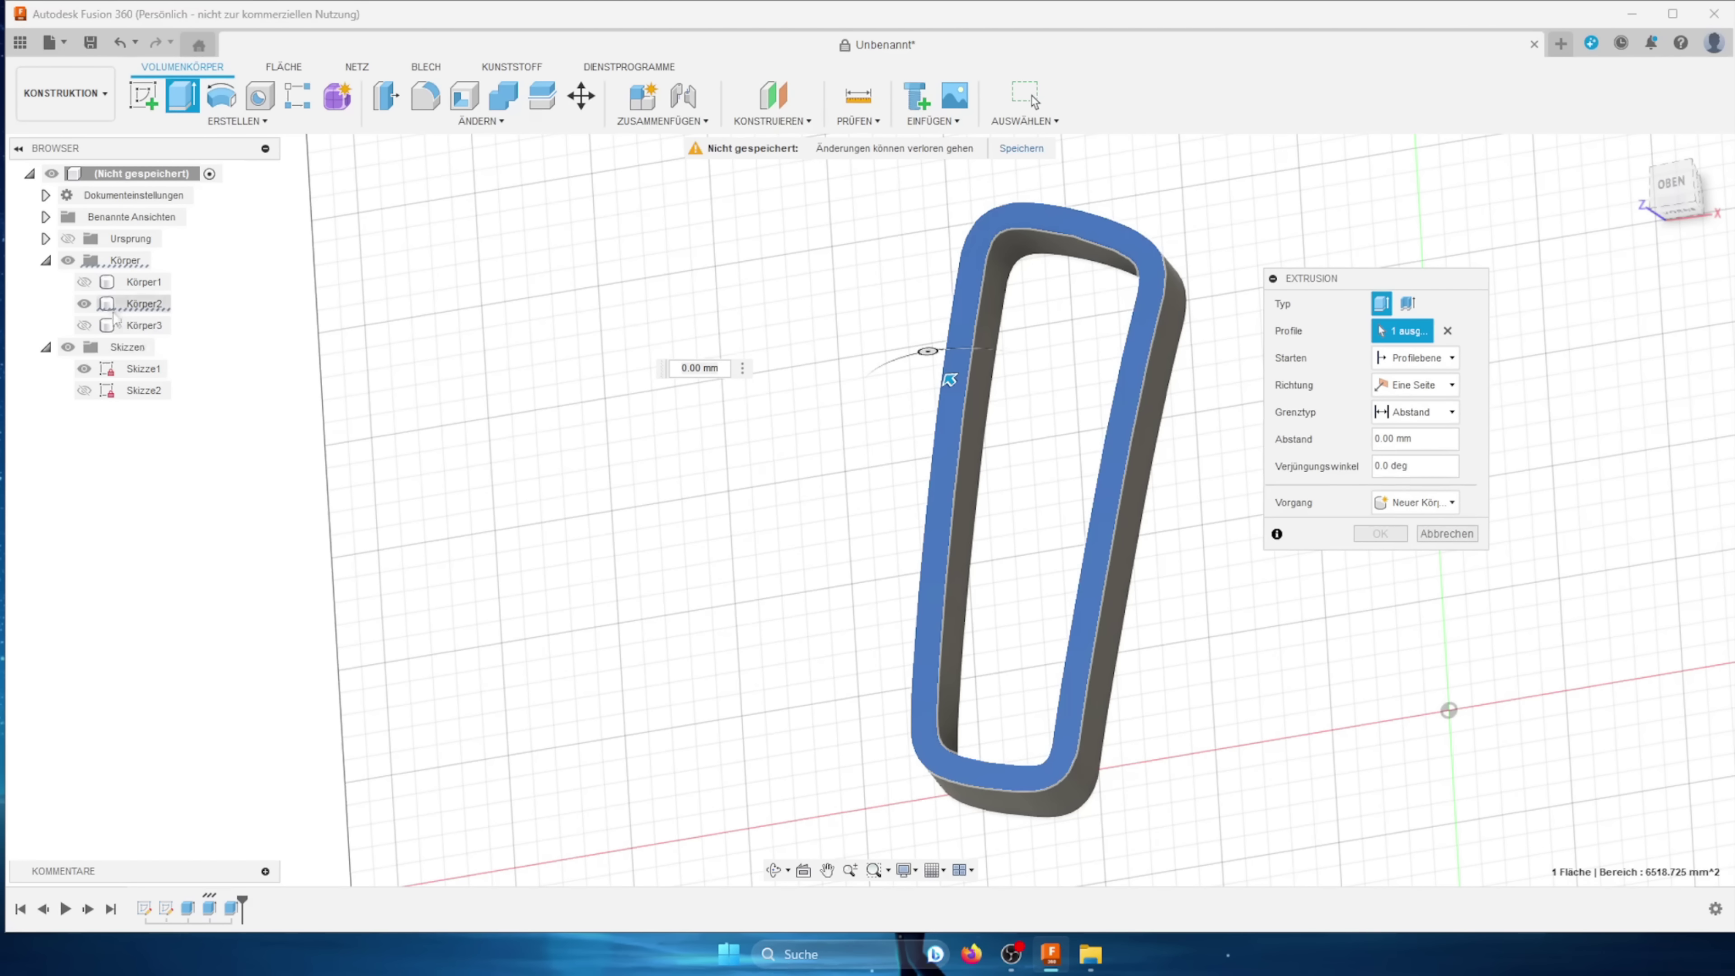
left_click(84, 283)
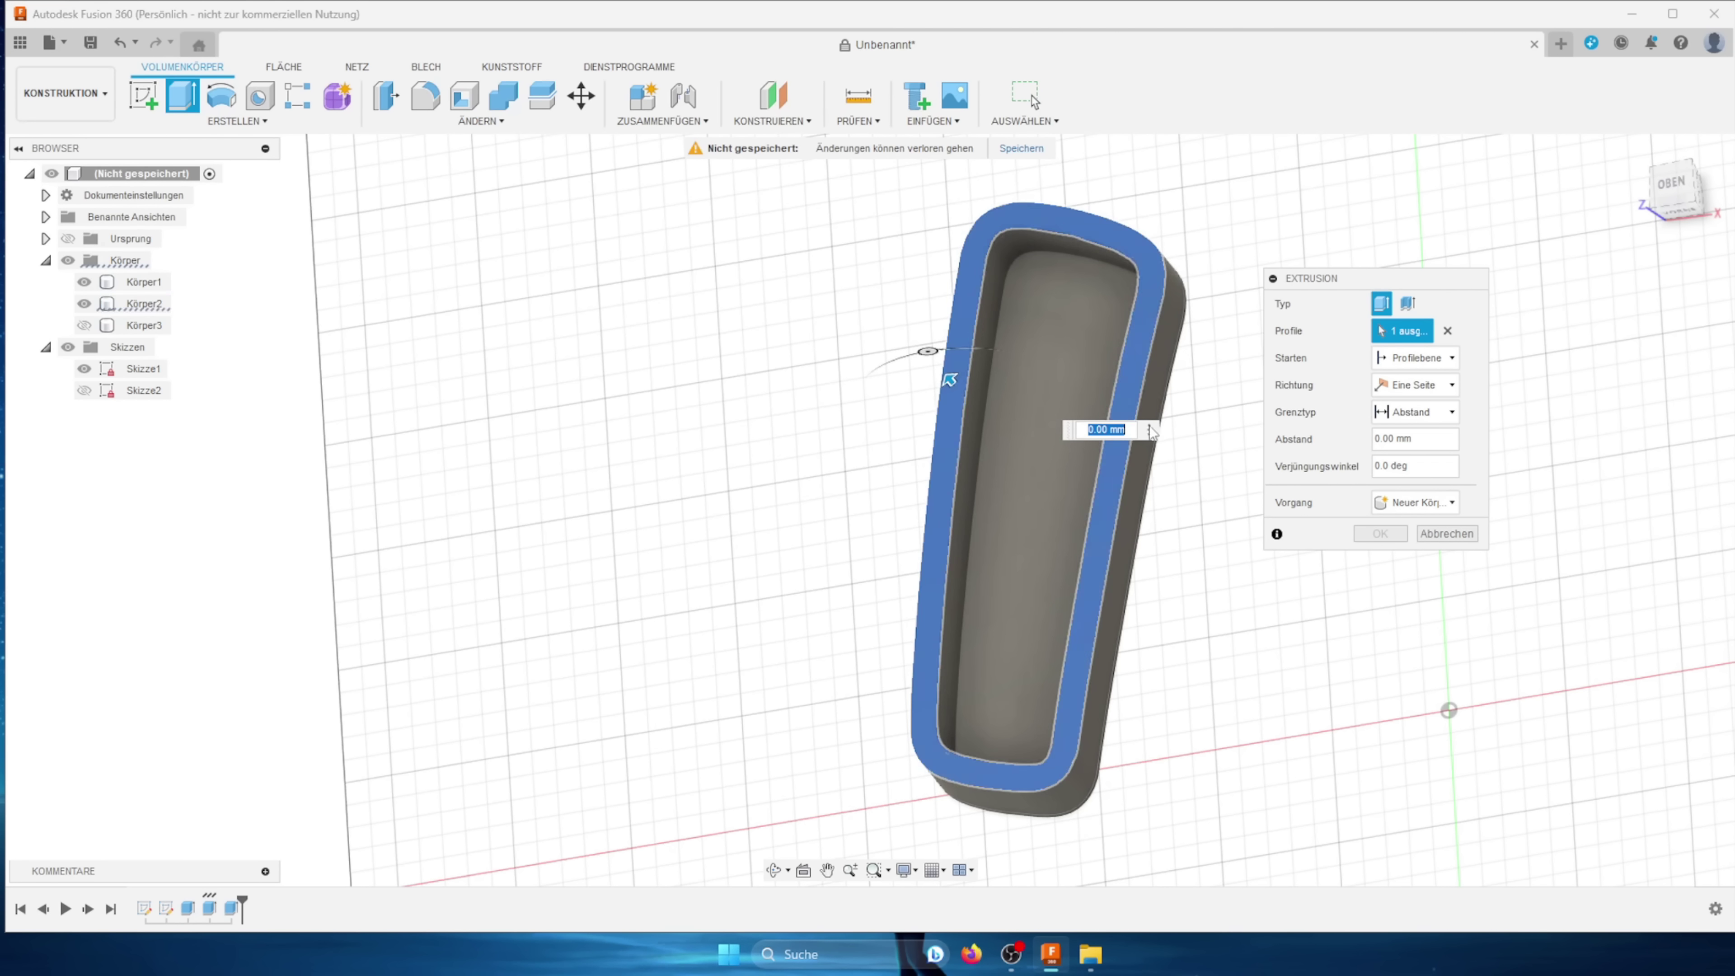
type("-28")
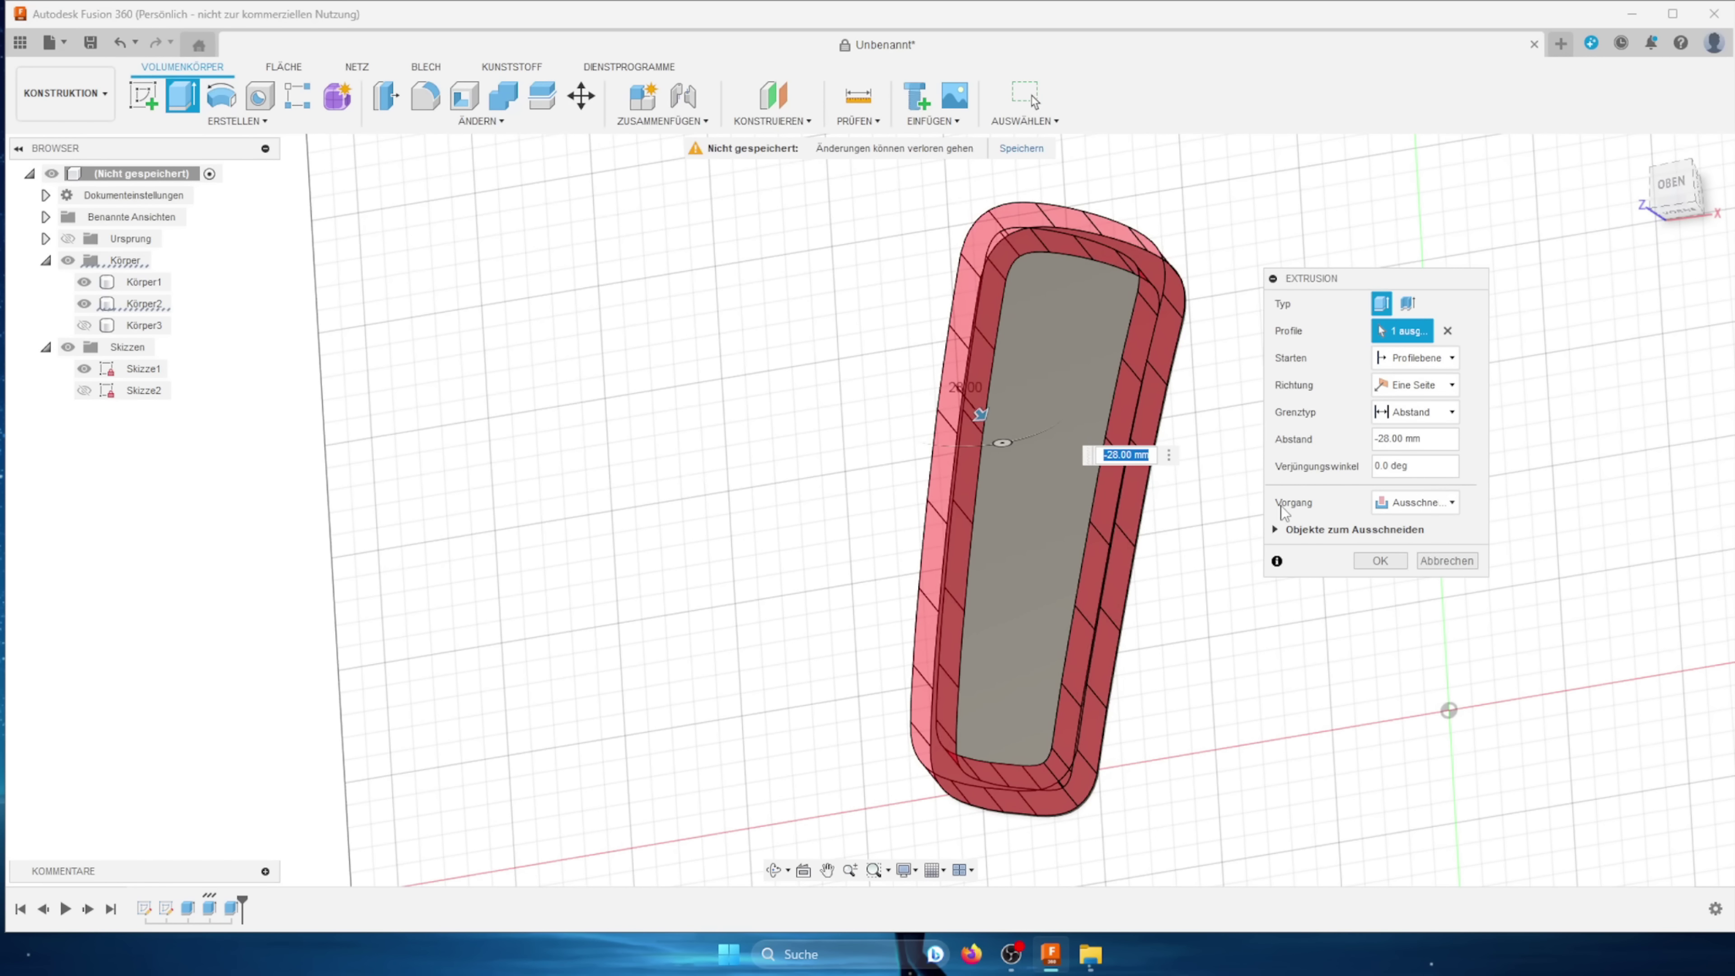
left_click(1432, 506)
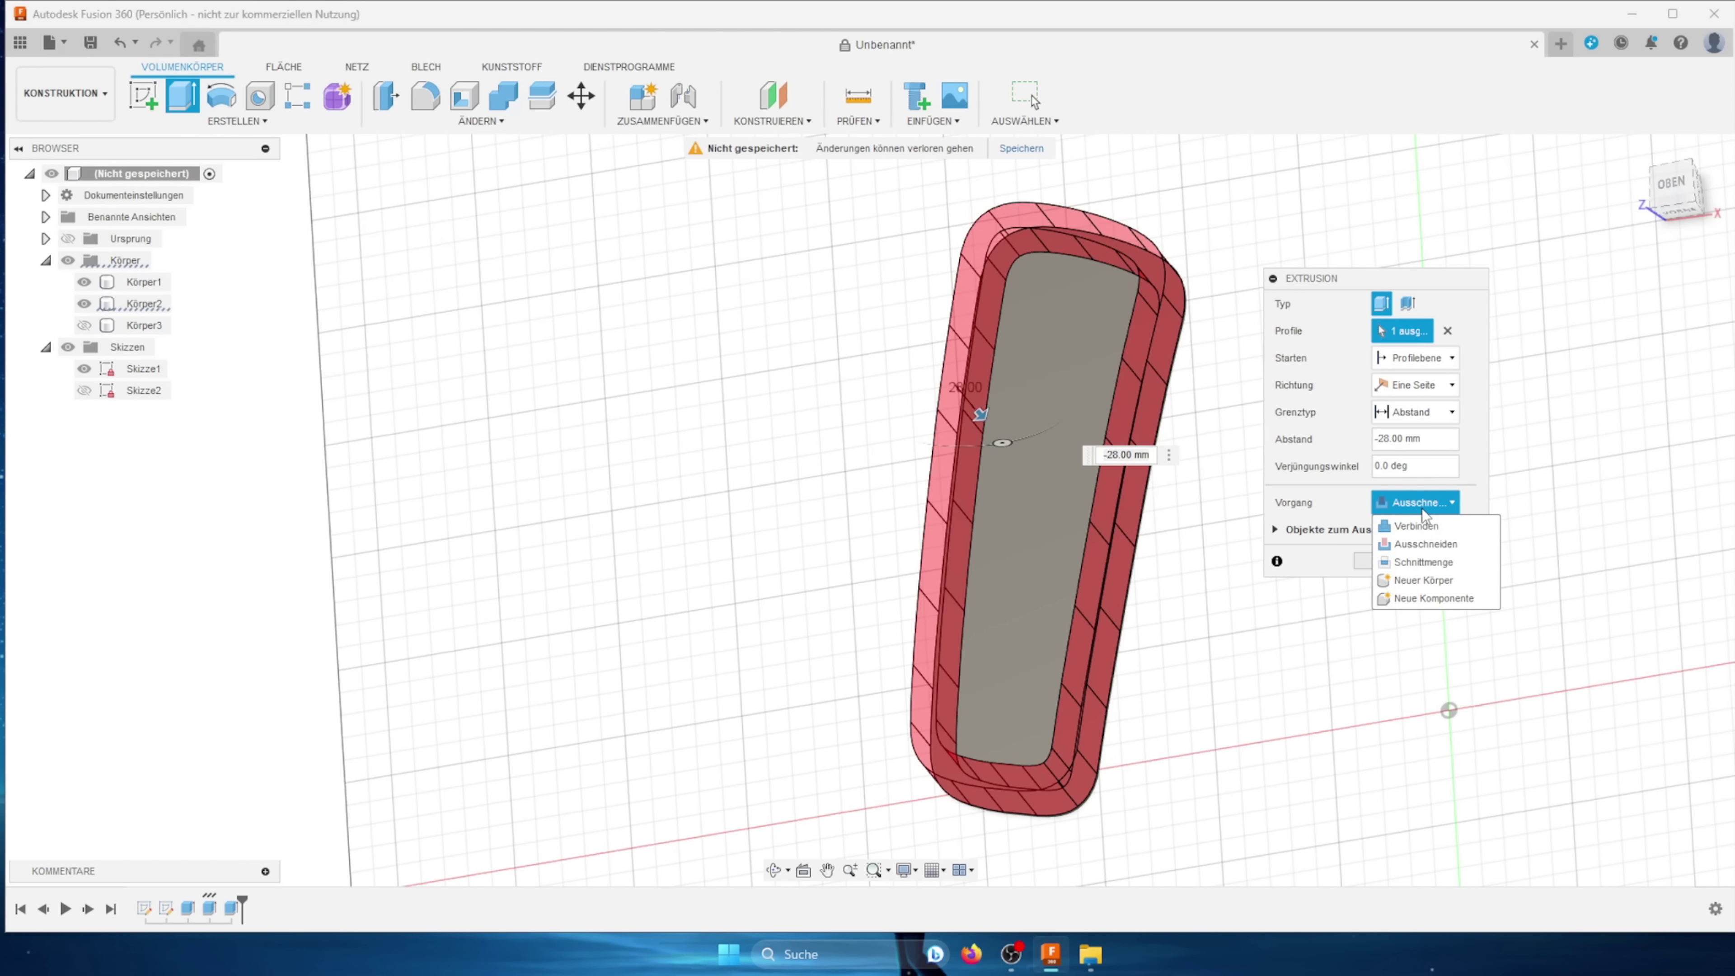
left_click(1420, 533)
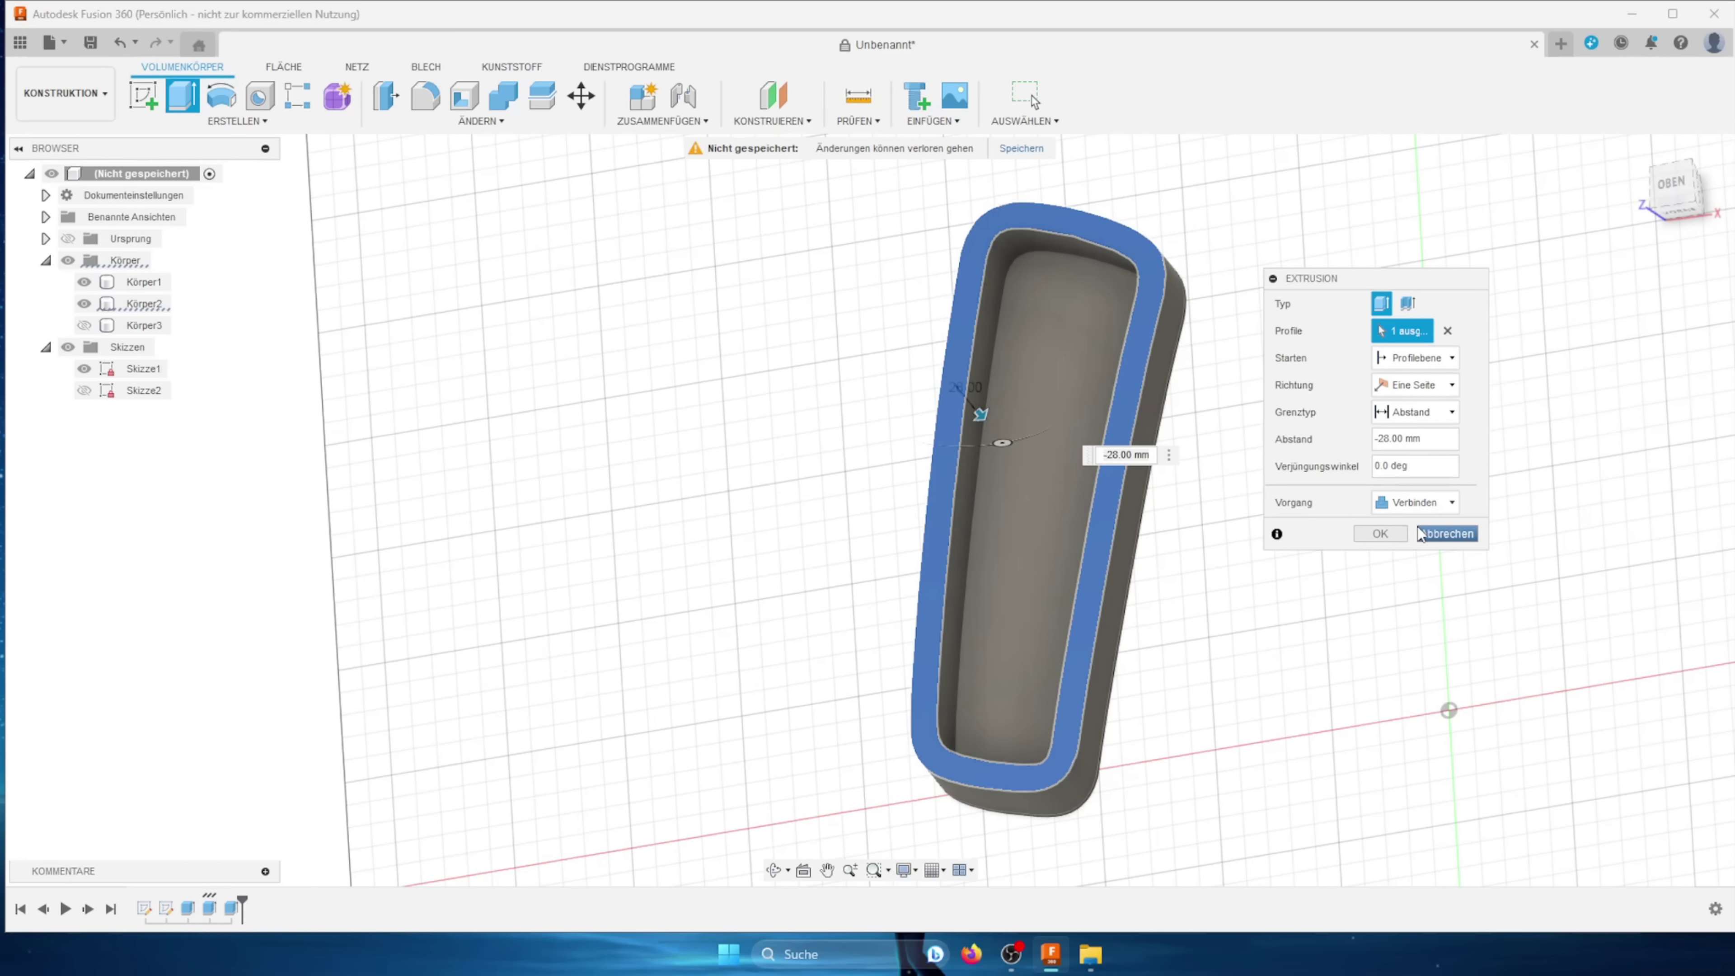
left_click(1393, 535)
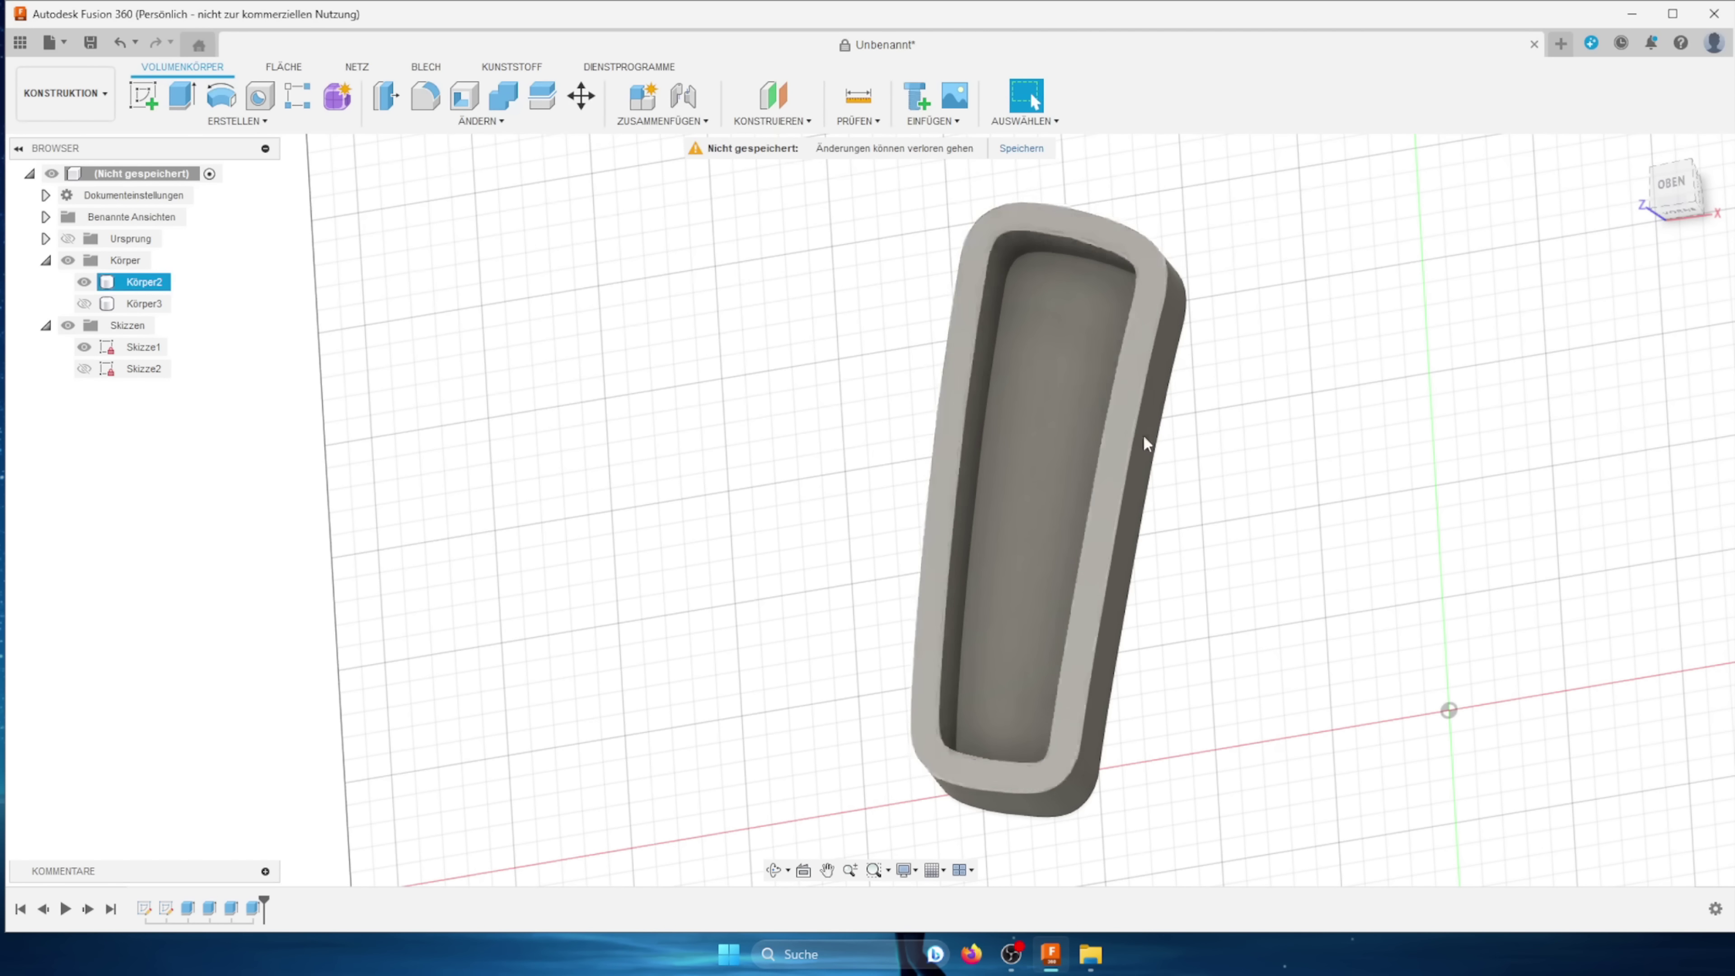
mouse_move(1146, 437)
middle_mouse_down("shift")
mouse_move(1130, 427)
mouse_move(1197, 438)
middle_mouse_up("shift")
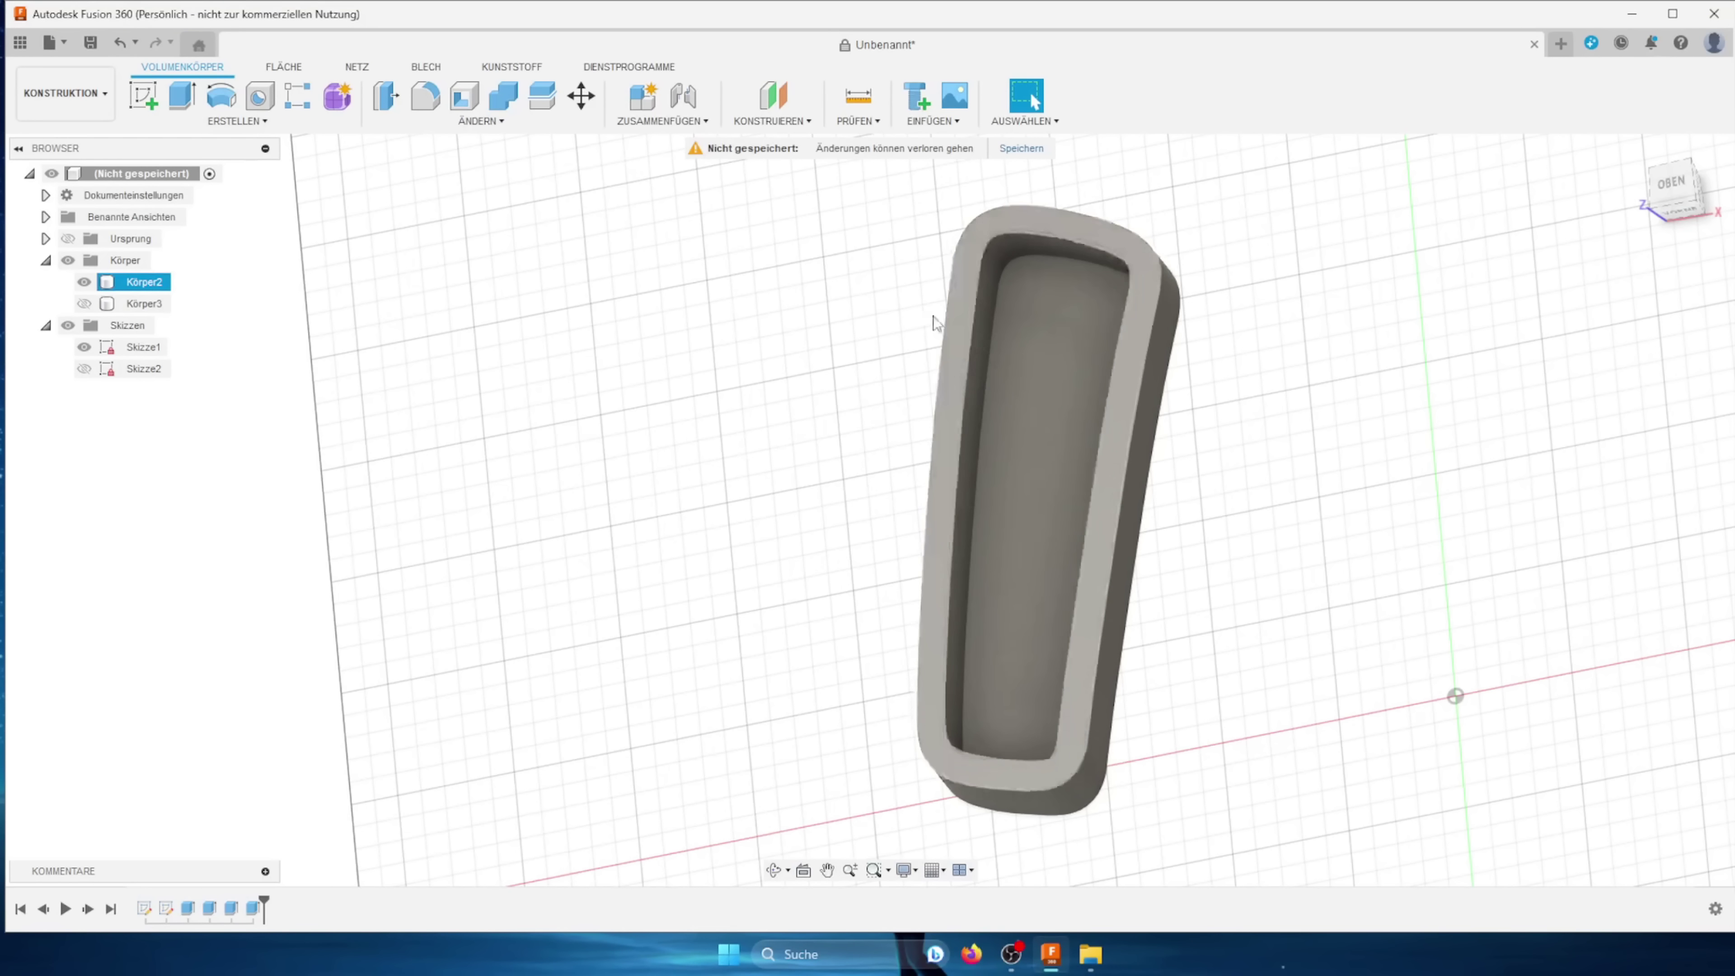
Step: Extrude the thin ring face −25.8 mm, joining it with Körper2 into a single I body
left_click(84, 281)
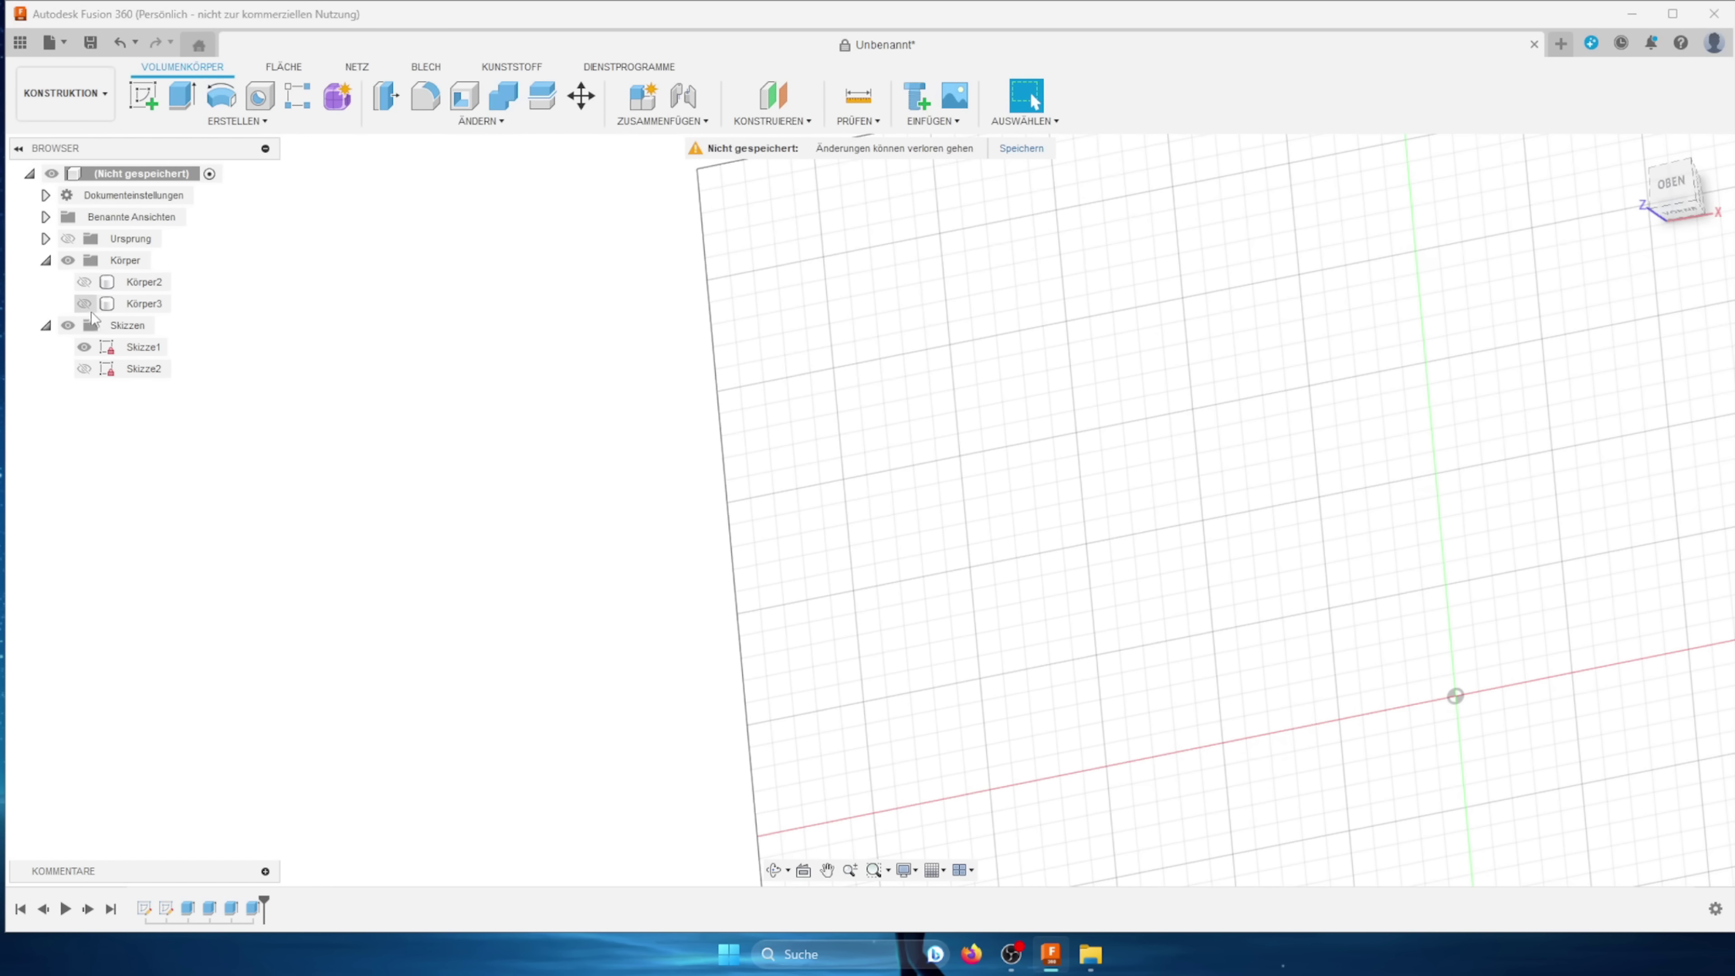
scroll(1020, 393, "up", 5)
scroll(1019, 395, "down", 3)
left_click(182, 96)
left_click(953, 546)
scroll(632, 388, "down", 2)
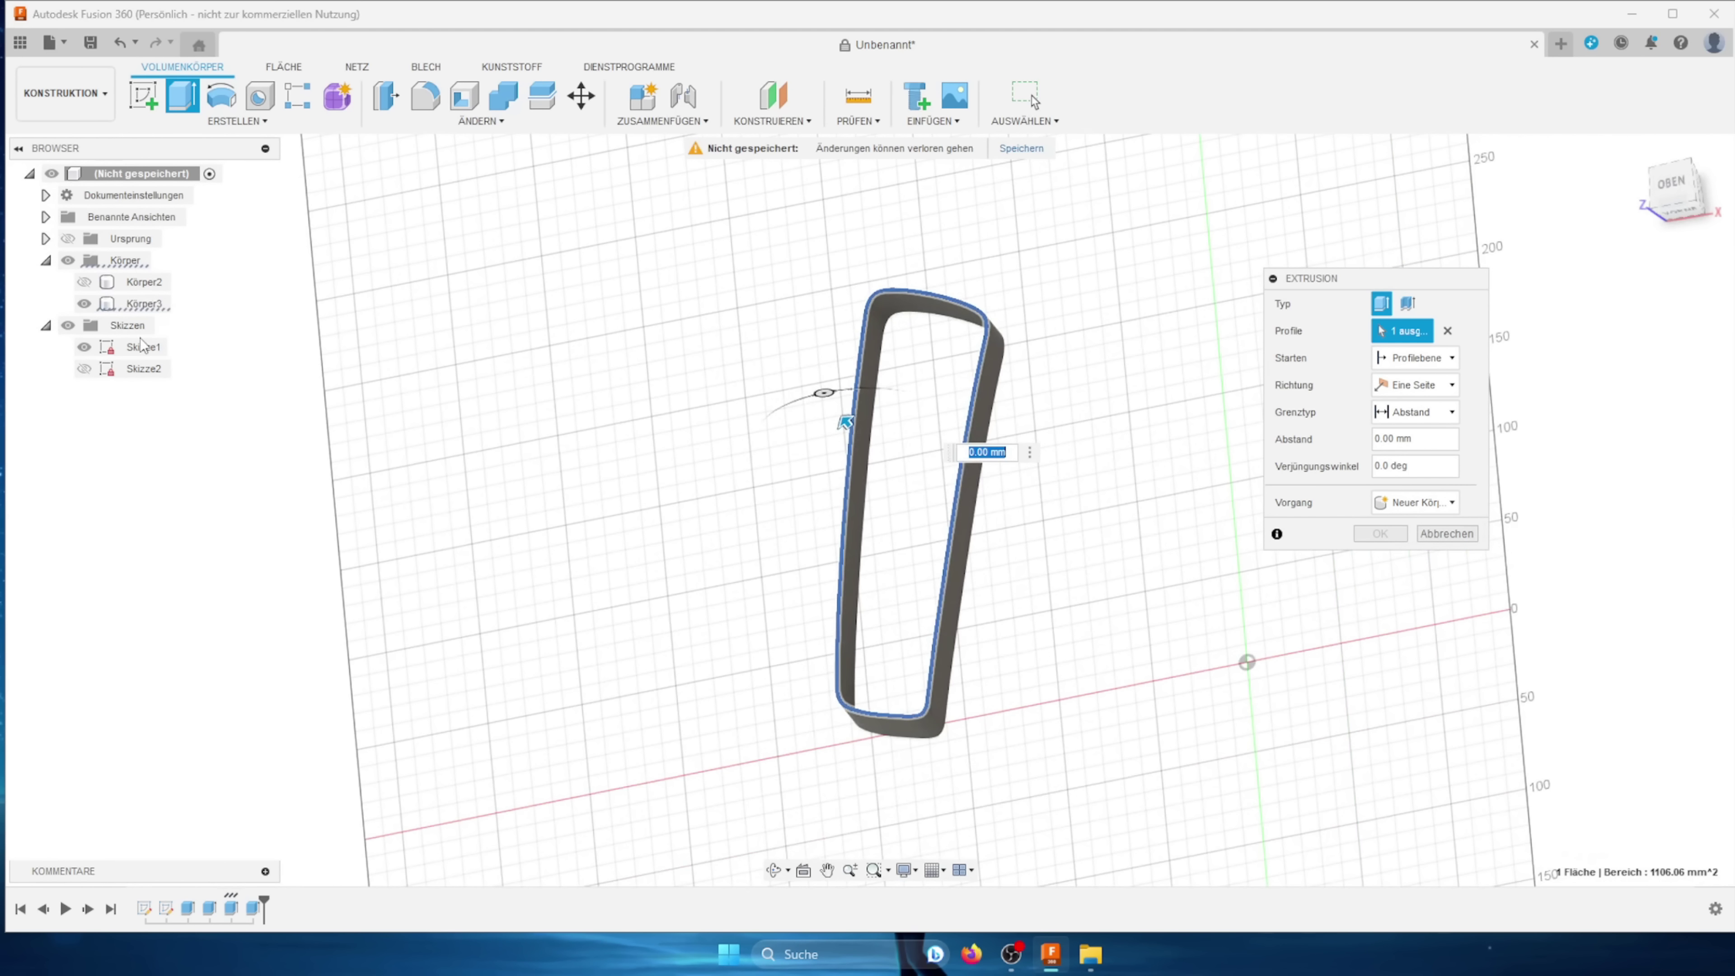
left_click(84, 281)
left_click(140, 281)
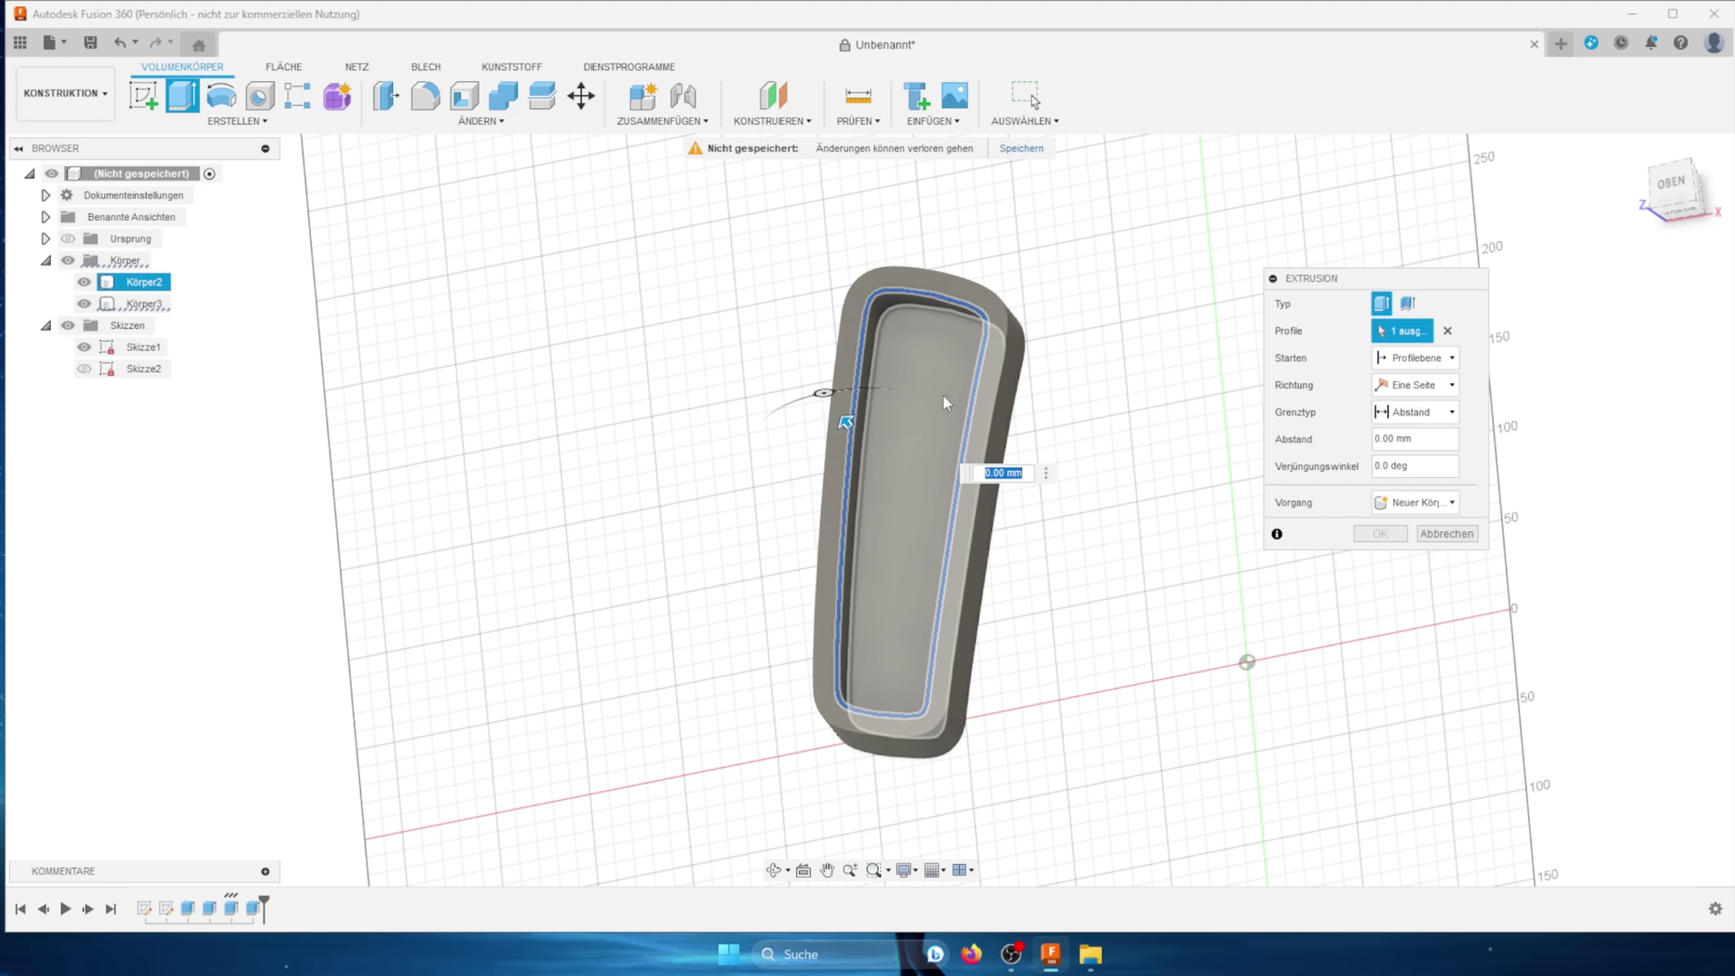
type("-25.8")
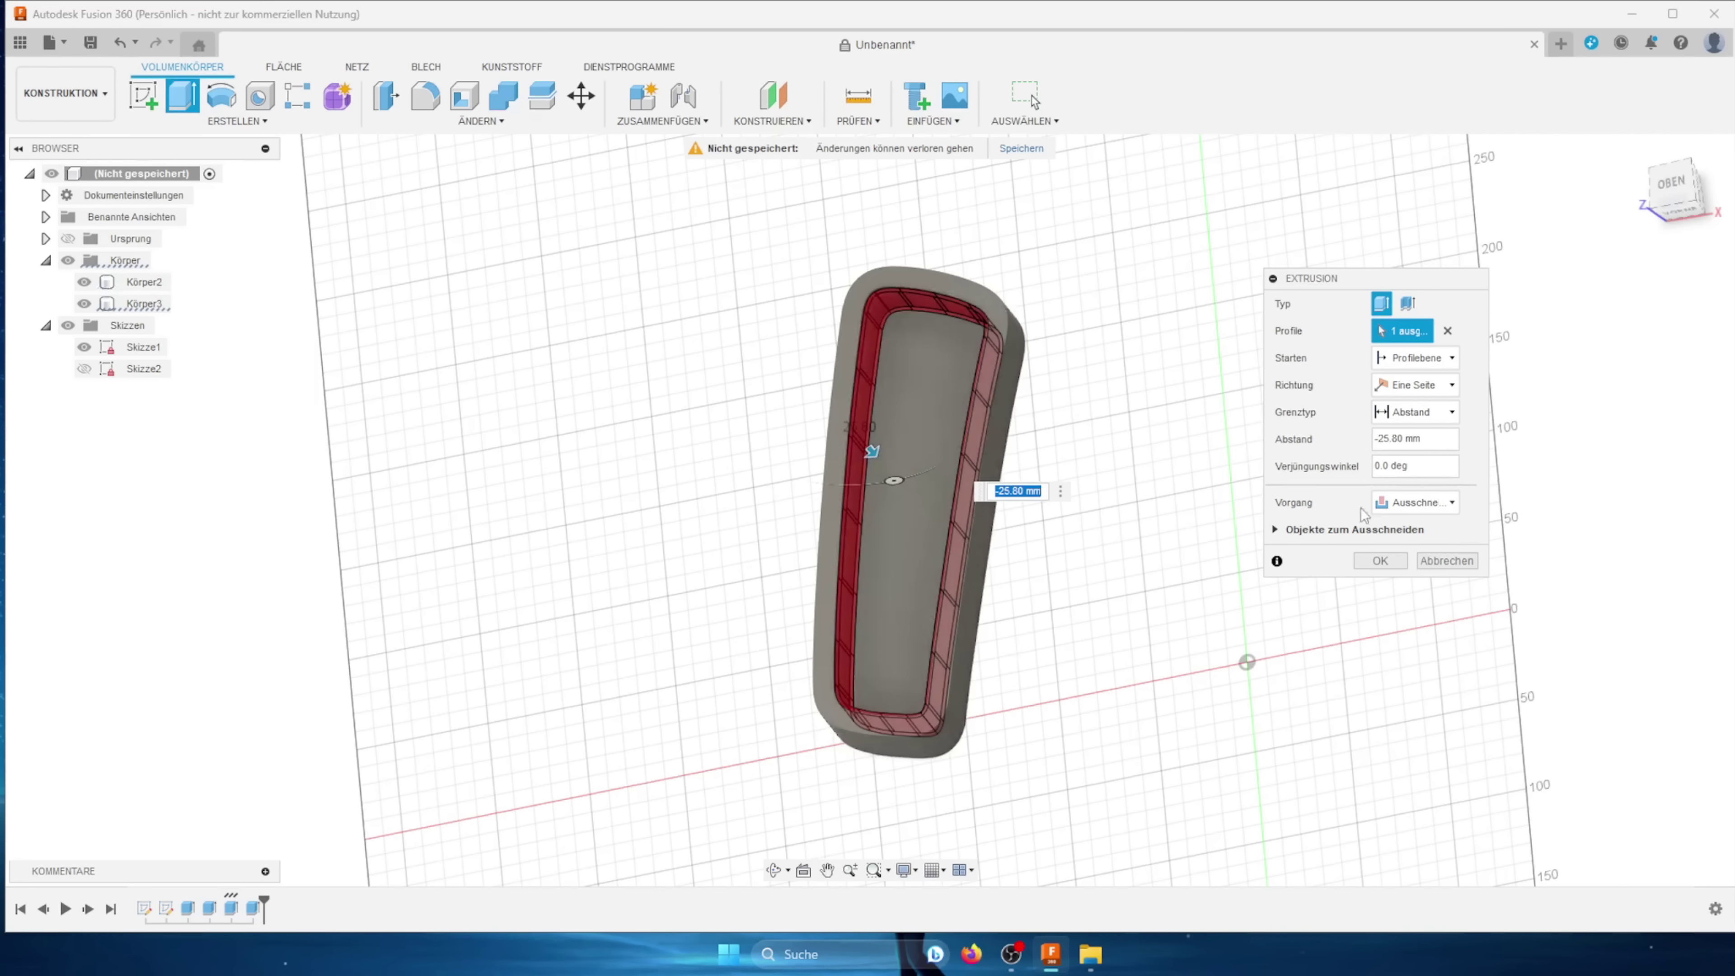
left_click(1414, 502)
left_click(1400, 527)
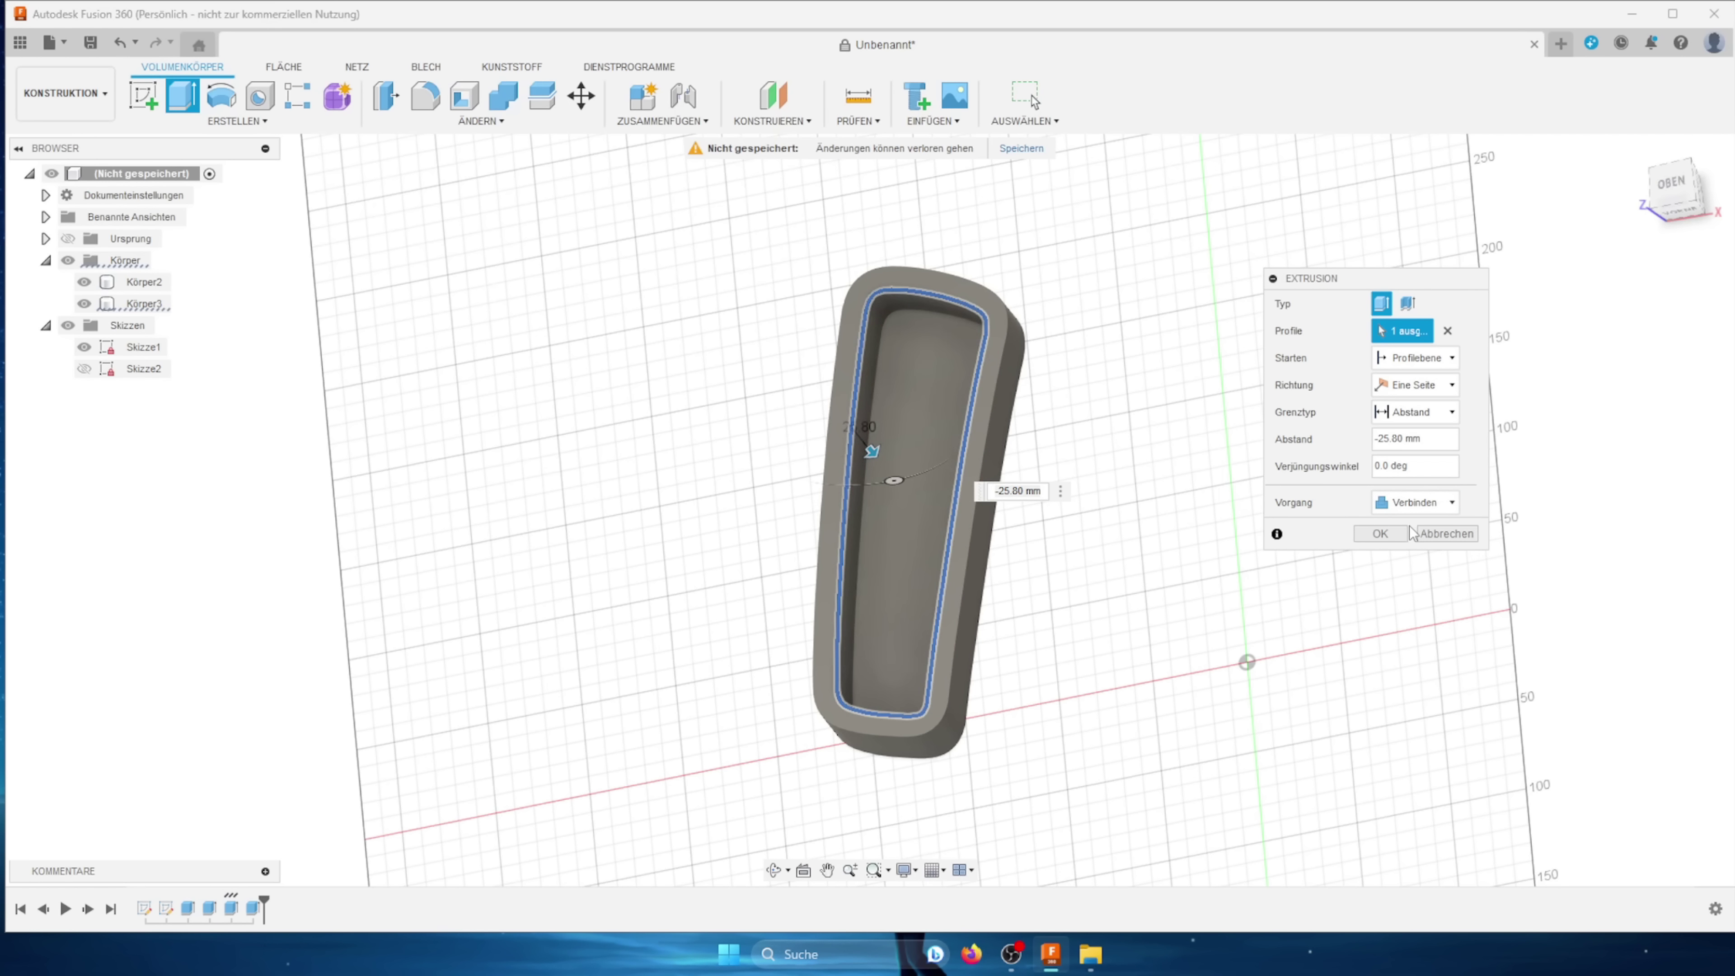
left_click(1380, 534)
Step: Rename Körper3 to I_Körper and show the lettering sketch Skizze2 again
scroll(1093, 437, "down", 2)
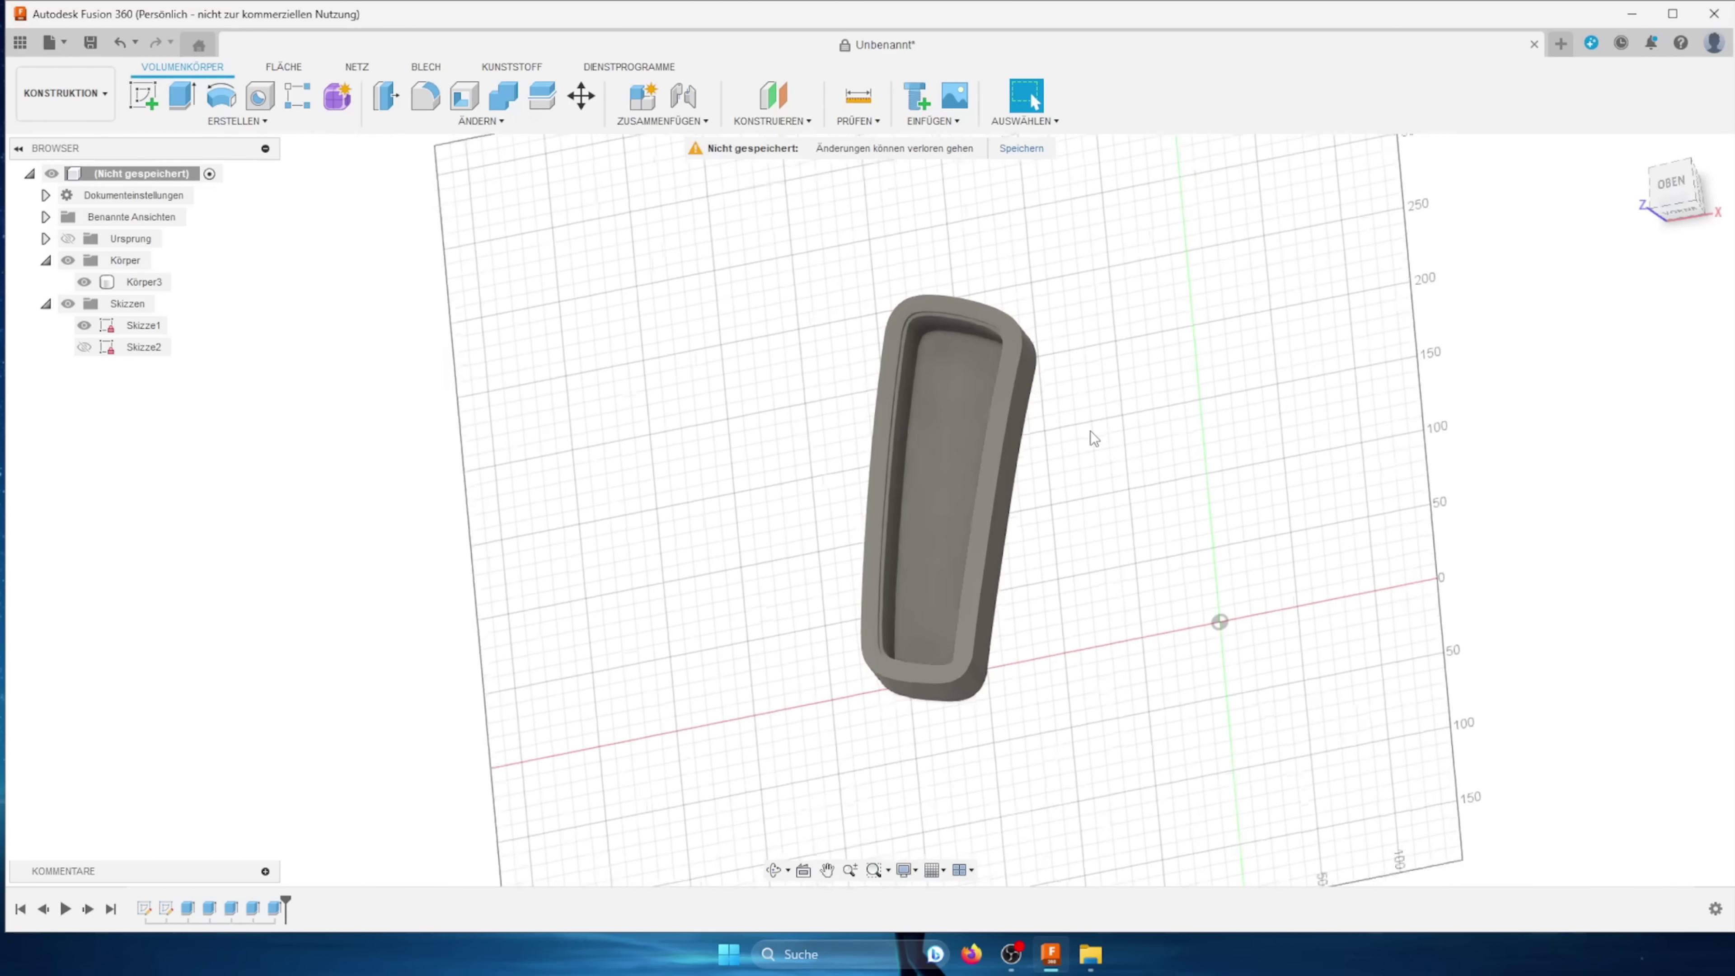
left_click(161, 288)
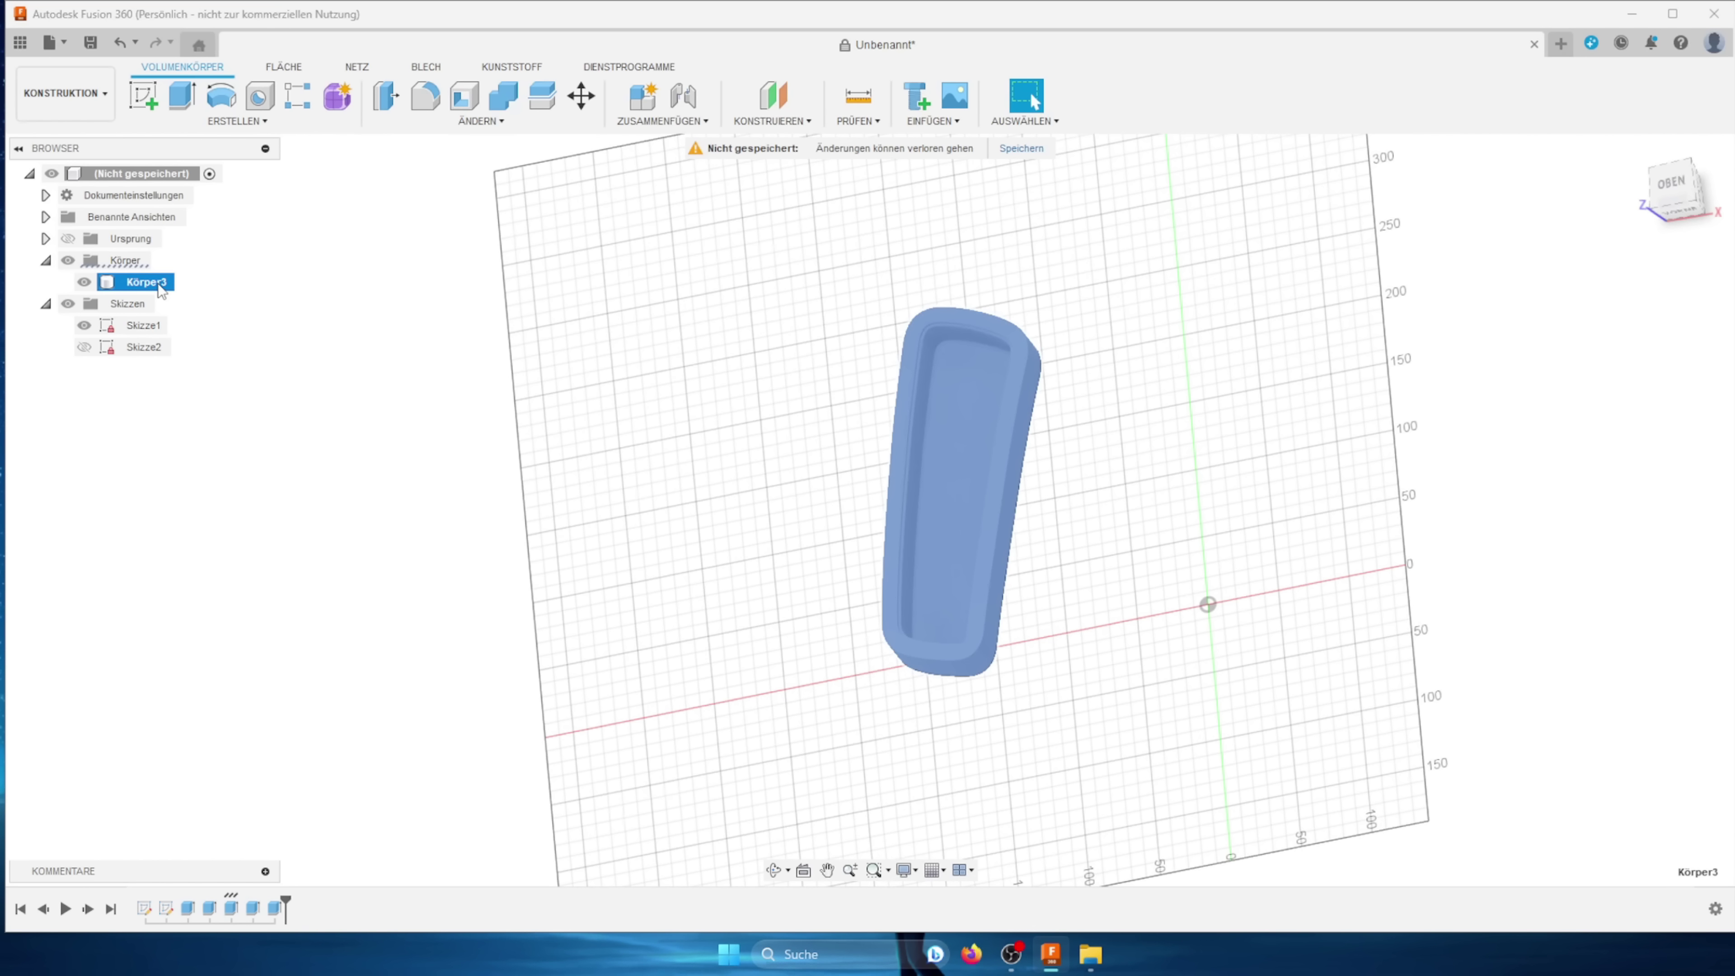
double_click(151, 284)
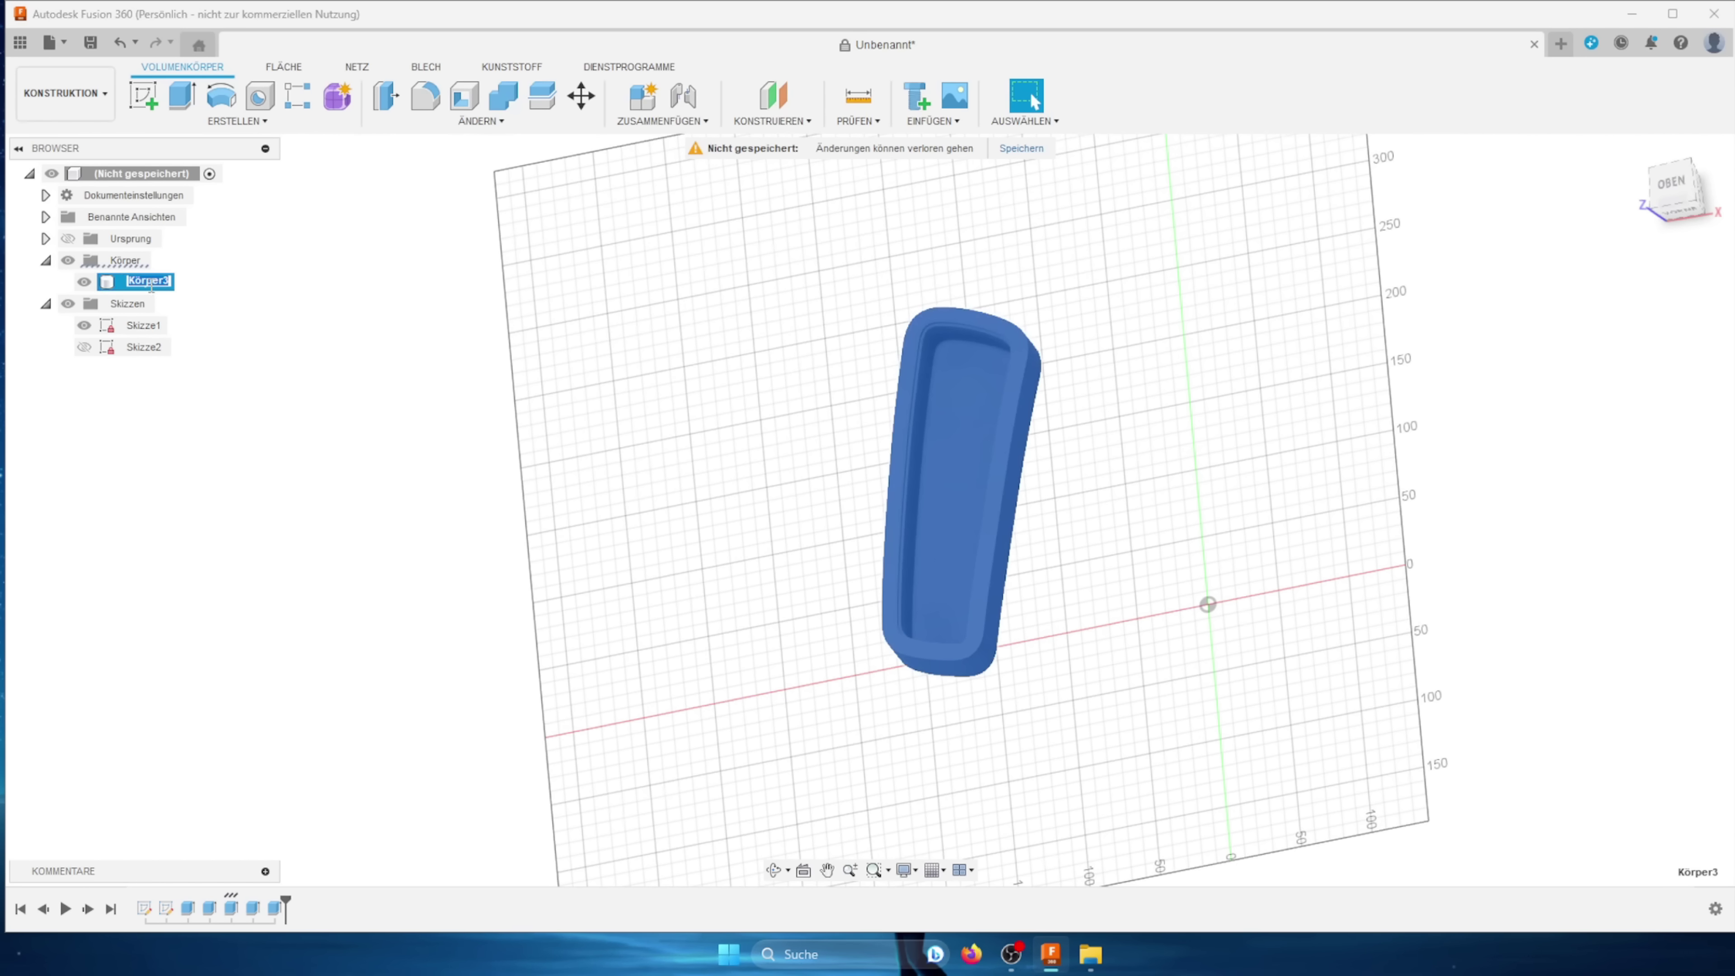
key("BackSpace")
type("_Körper")
key("Return")
left_click(83, 346)
scroll(857, 348, "up", 3)
Step: Select the L's outer band profile and the sliver between the L and K
scroll(857, 348, "up", 2)
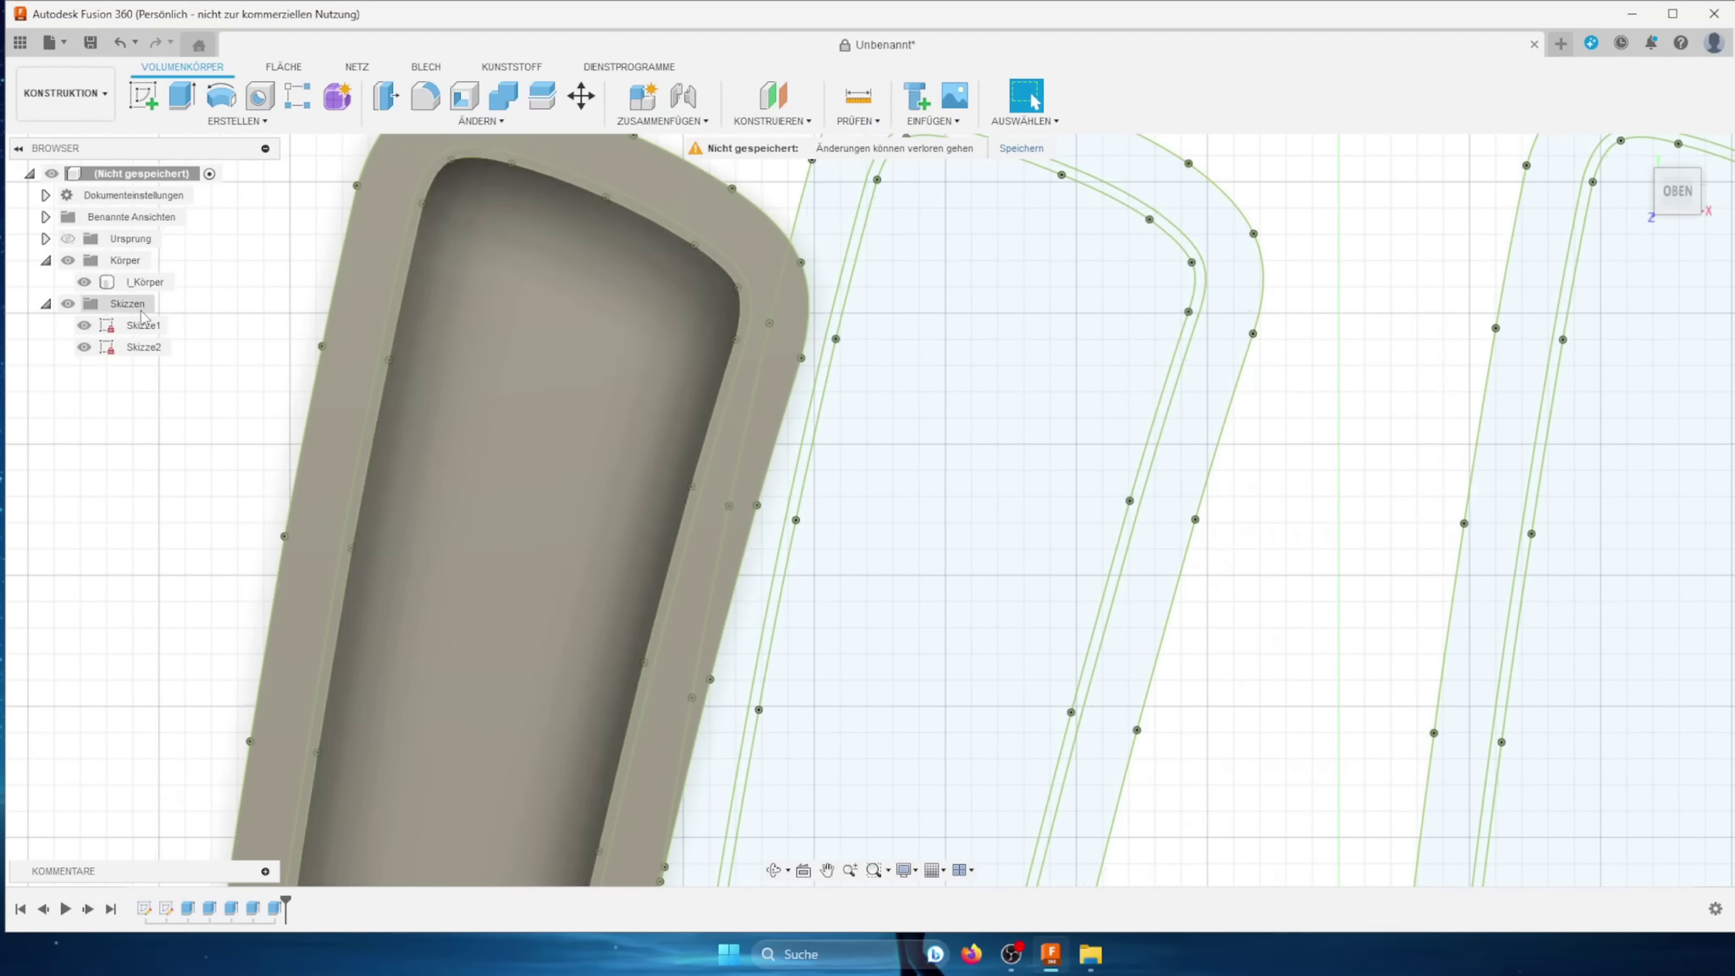
left_click(775, 283)
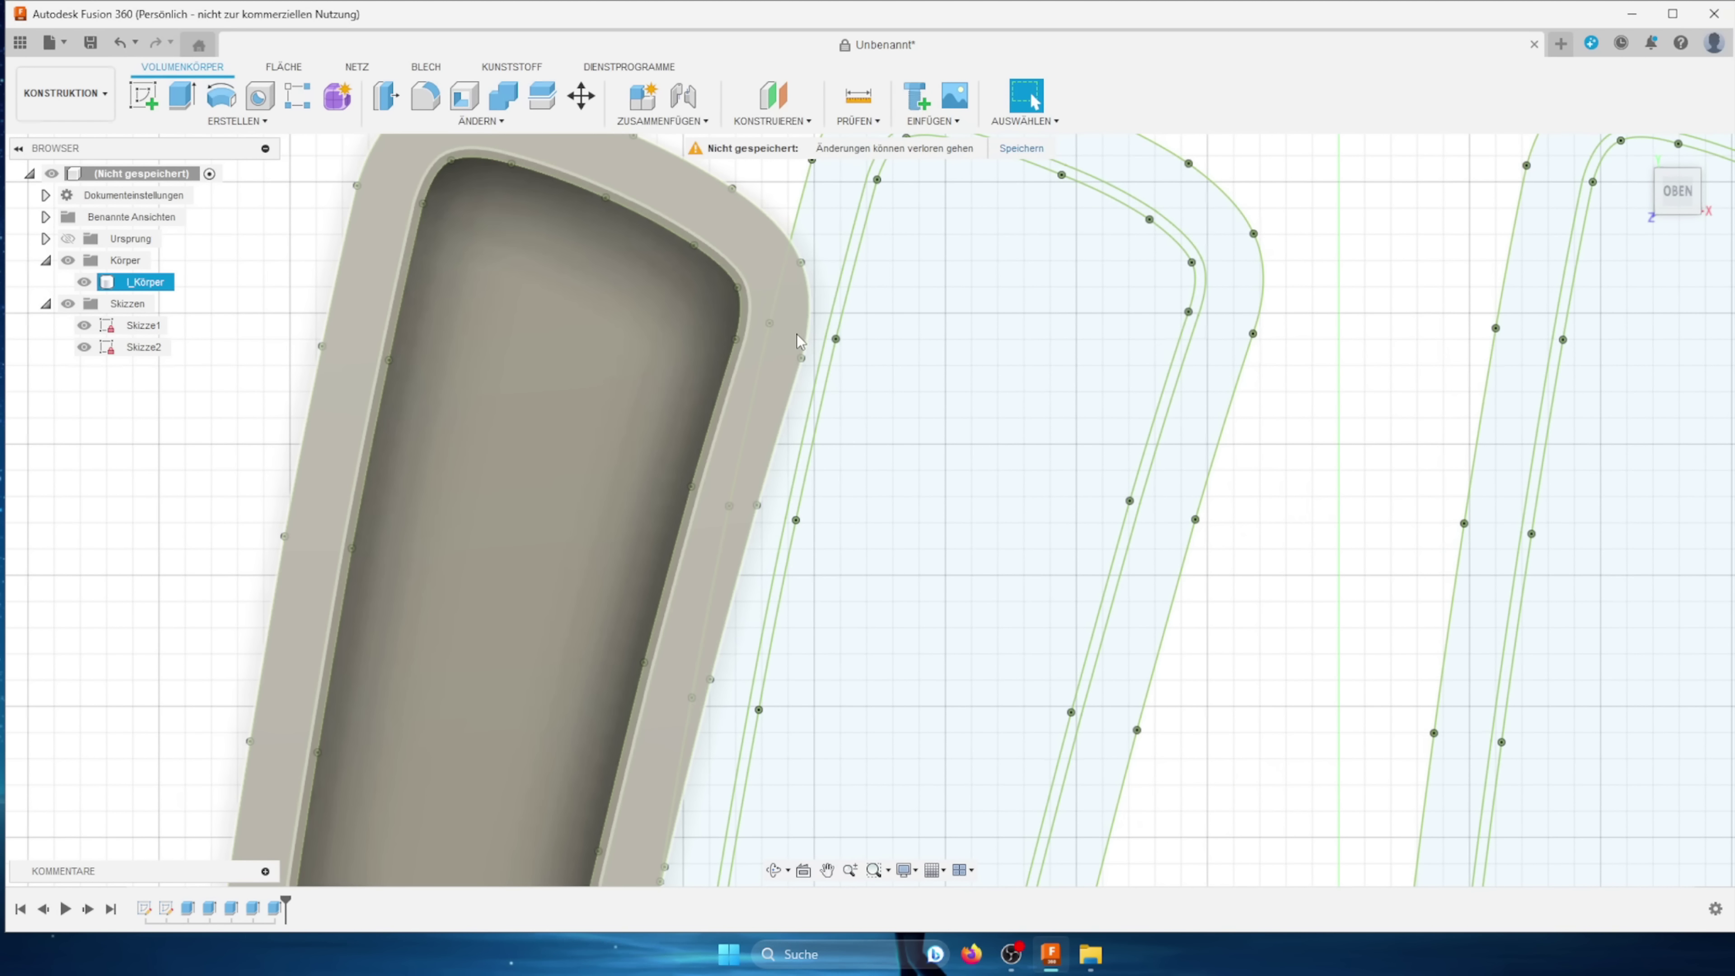
left_click(818, 311)
scroll(1134, 581, "down", 5)
scroll(1154, 330, "up", 3)
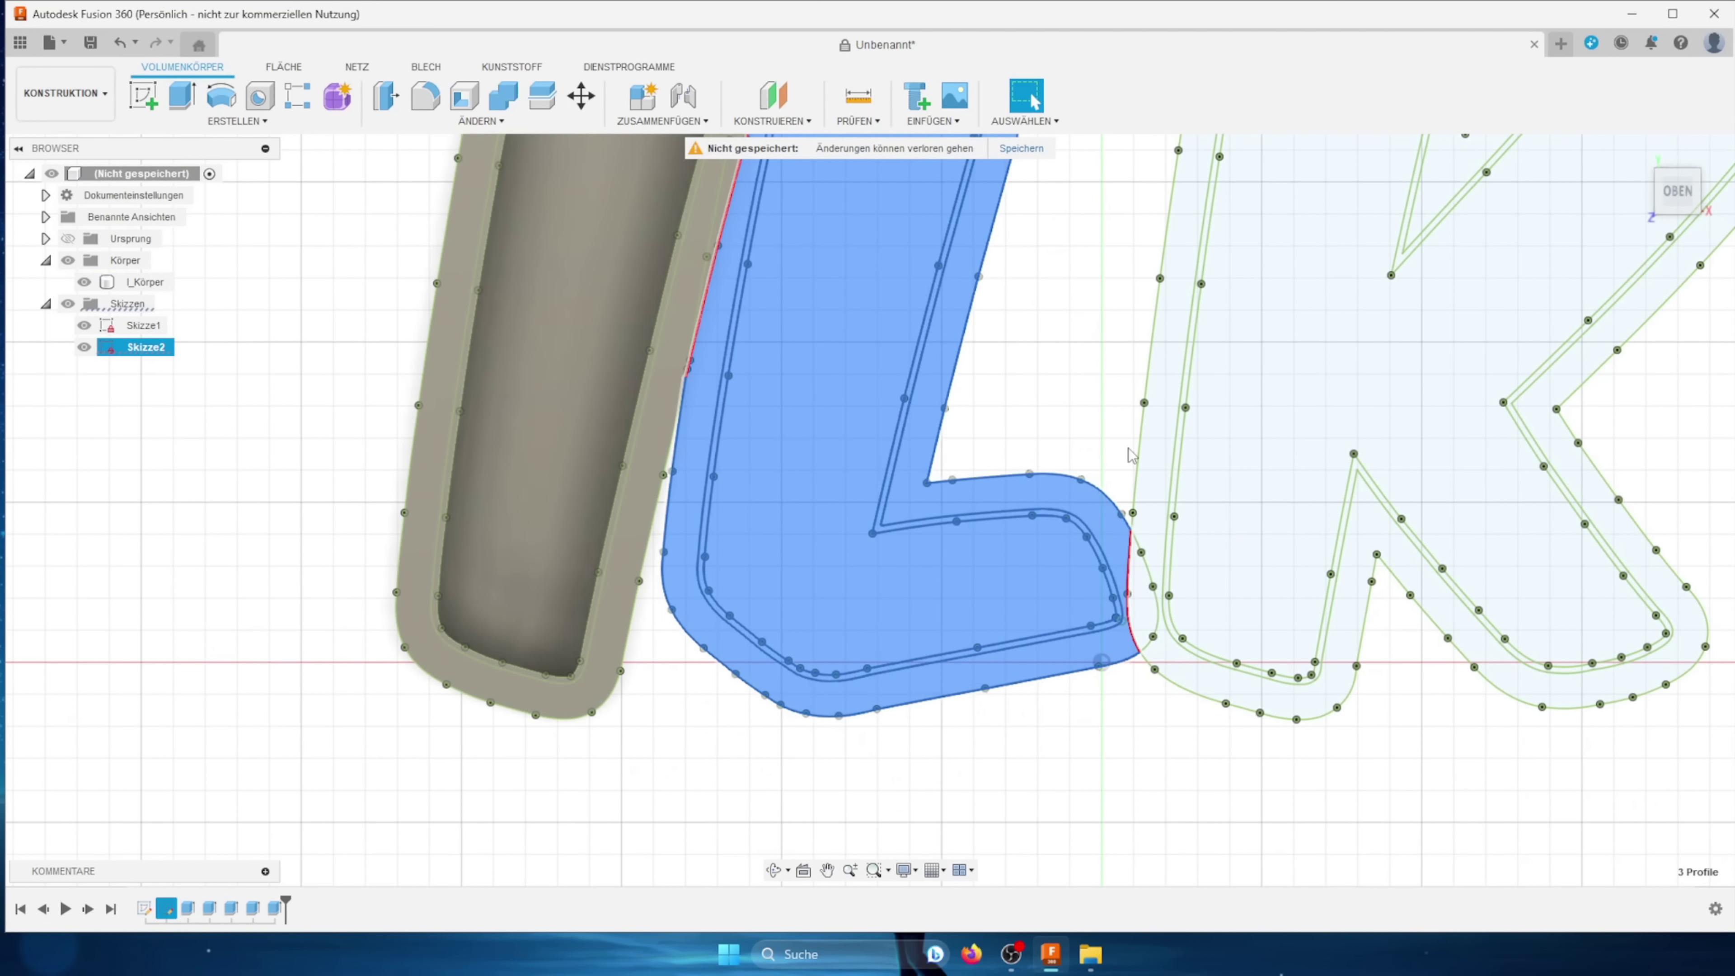
scroll(1121, 549, "down", 3)
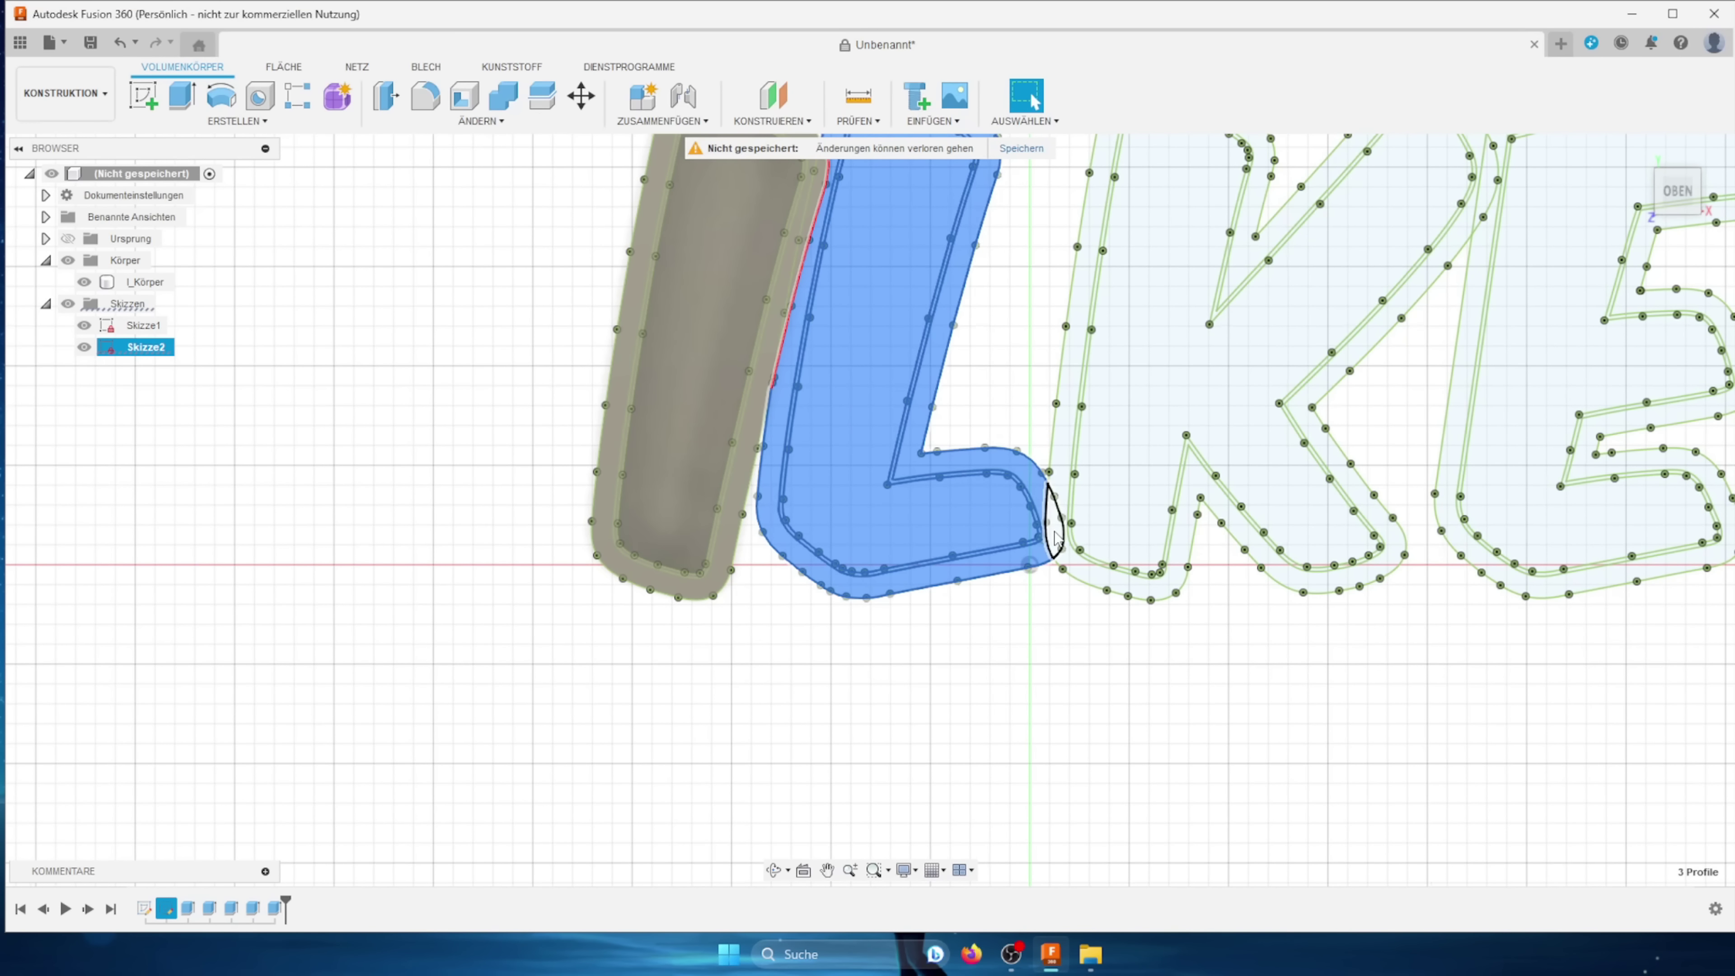
scroll(1056, 536, "up", 3)
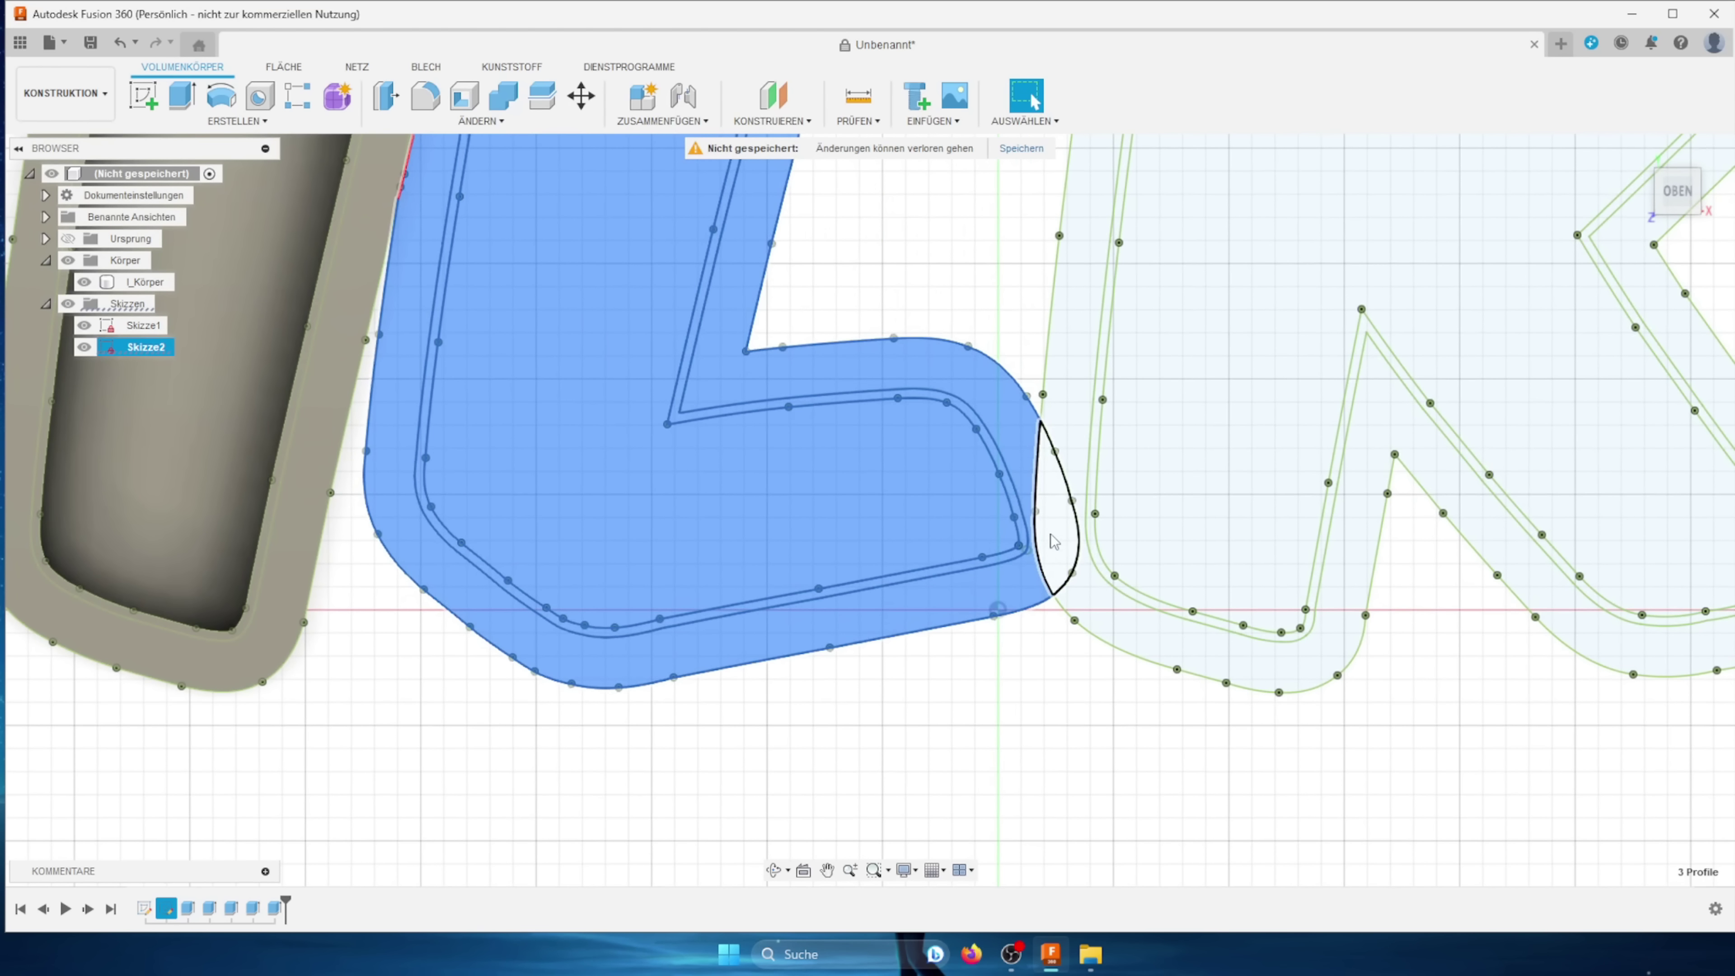
left_click(1031, 471)
left_click(1067, 565)
scroll(1067, 565, "down", 5)
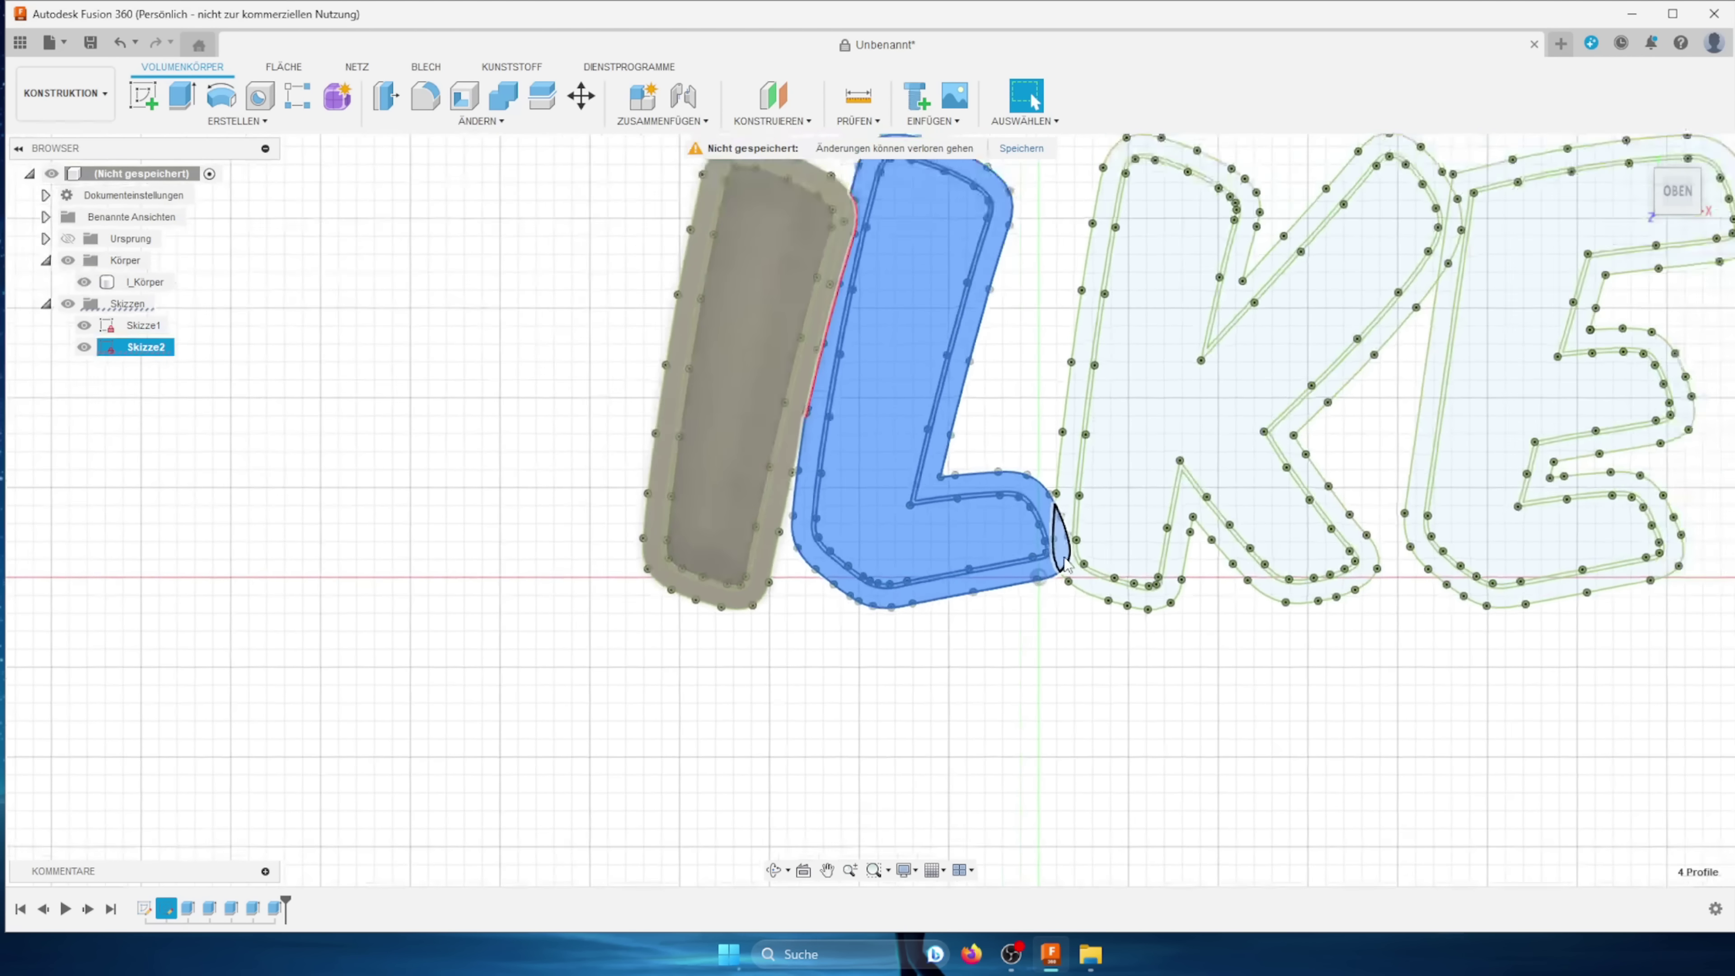
scroll(577, 427, "up", 3)
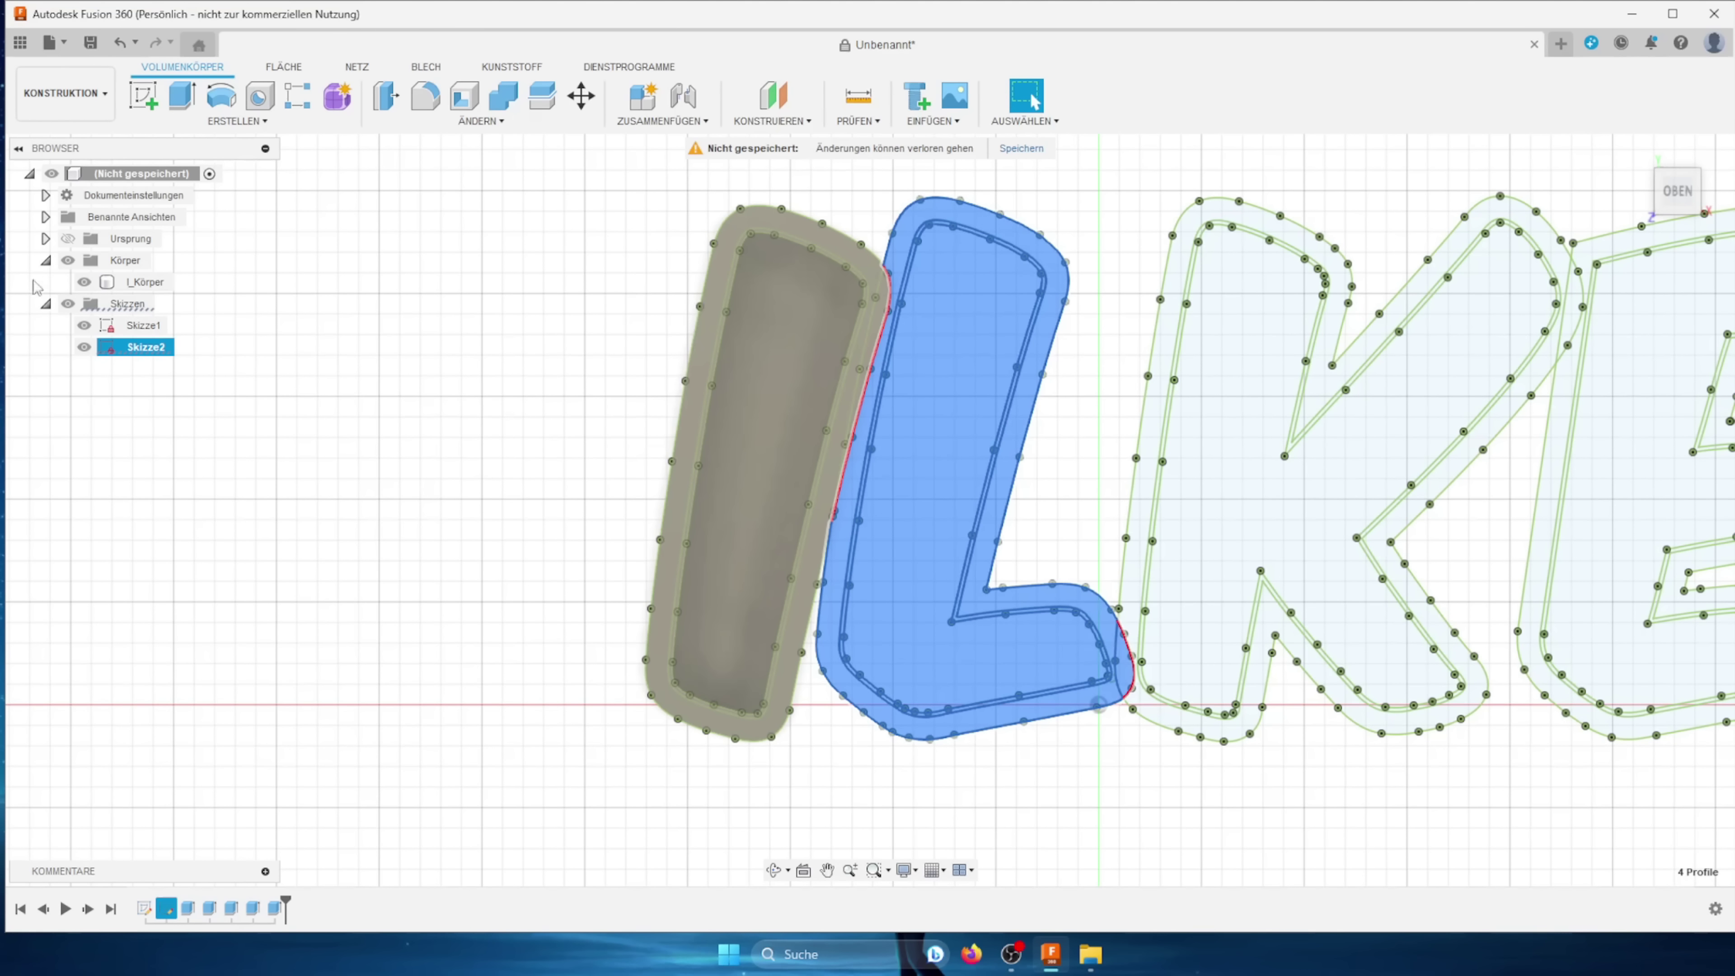
Step: Hide I_Körper and extrude the selected L profiles as new body Körper4
left_click(92, 285)
left_click(84, 281)
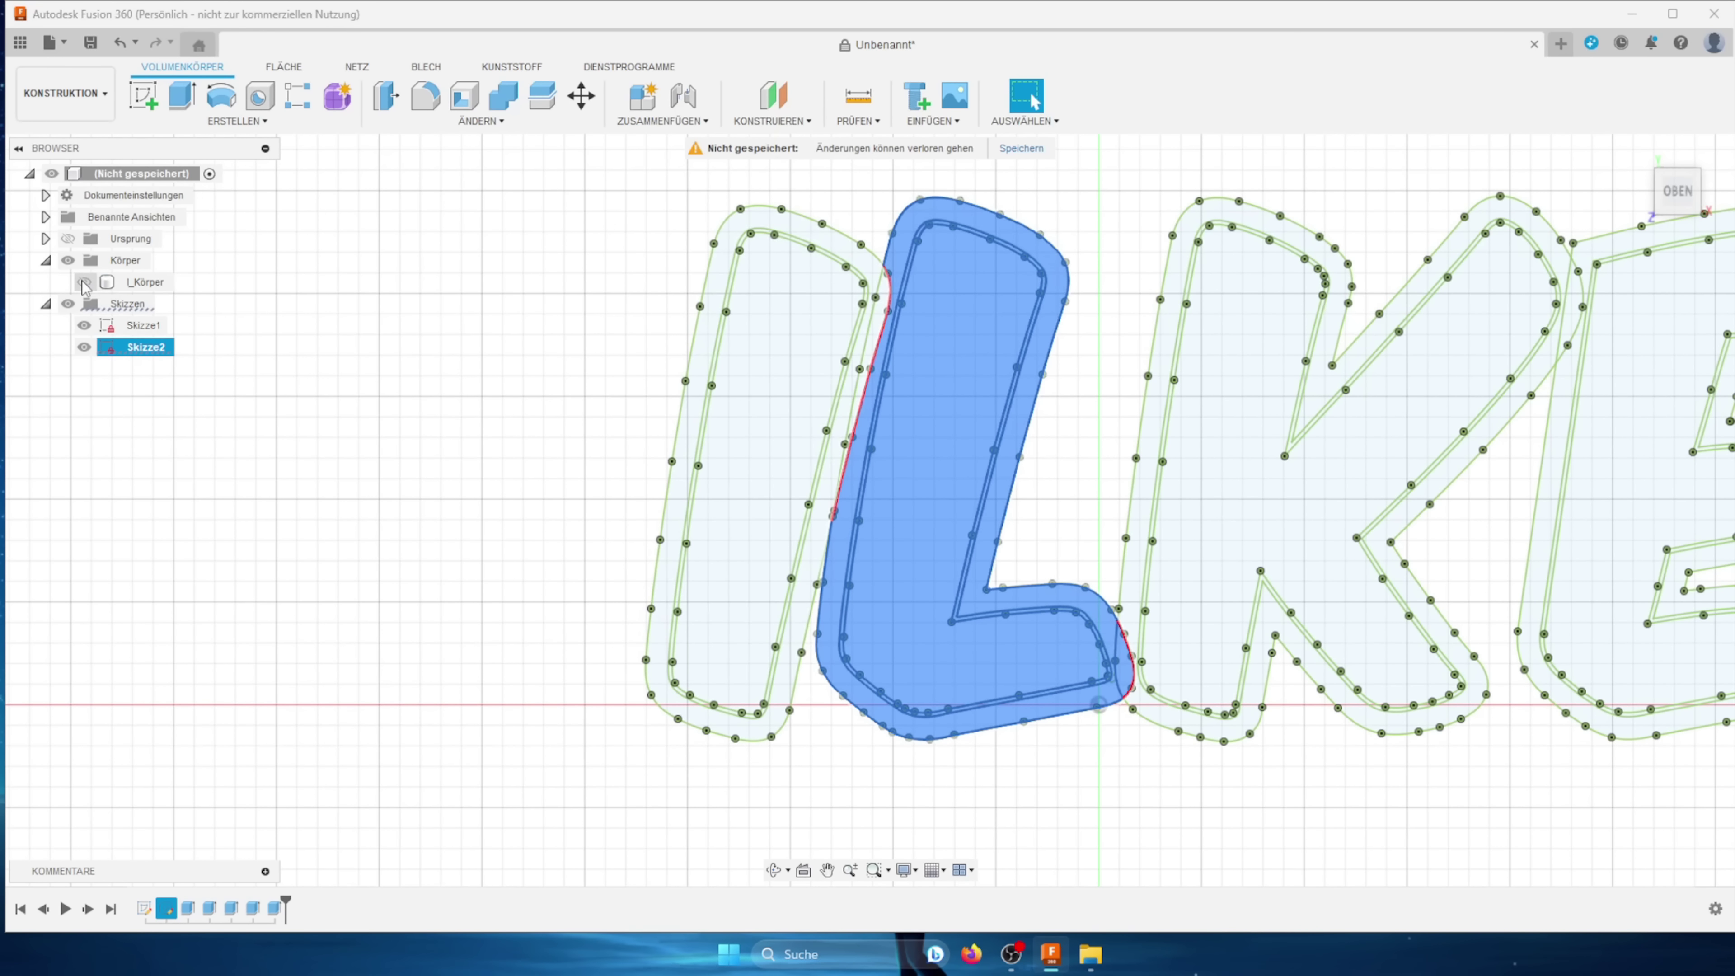
scroll(376, 461, "down", 2)
key("e")
key("Return")
scroll(1386, 531, "up", 3)
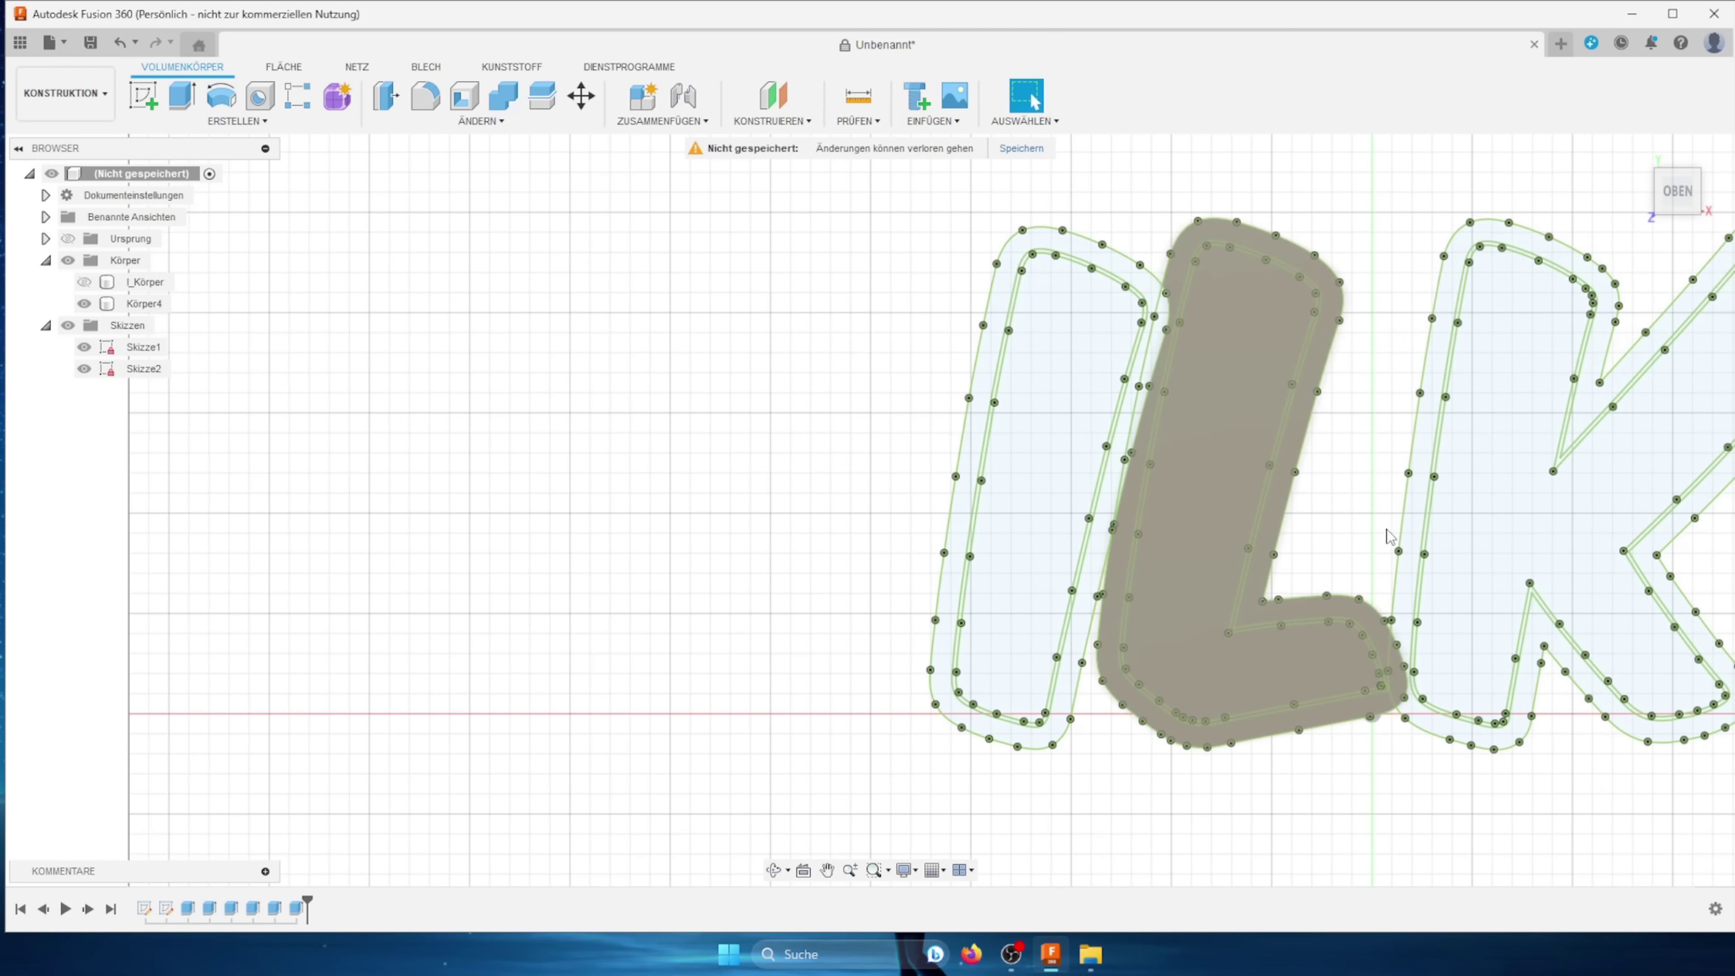
scroll(1344, 474, "up", 2)
Step: Hide Körper4 and extrude the L's rim band and corner piece 30 mm as a new body
left_click(84, 304)
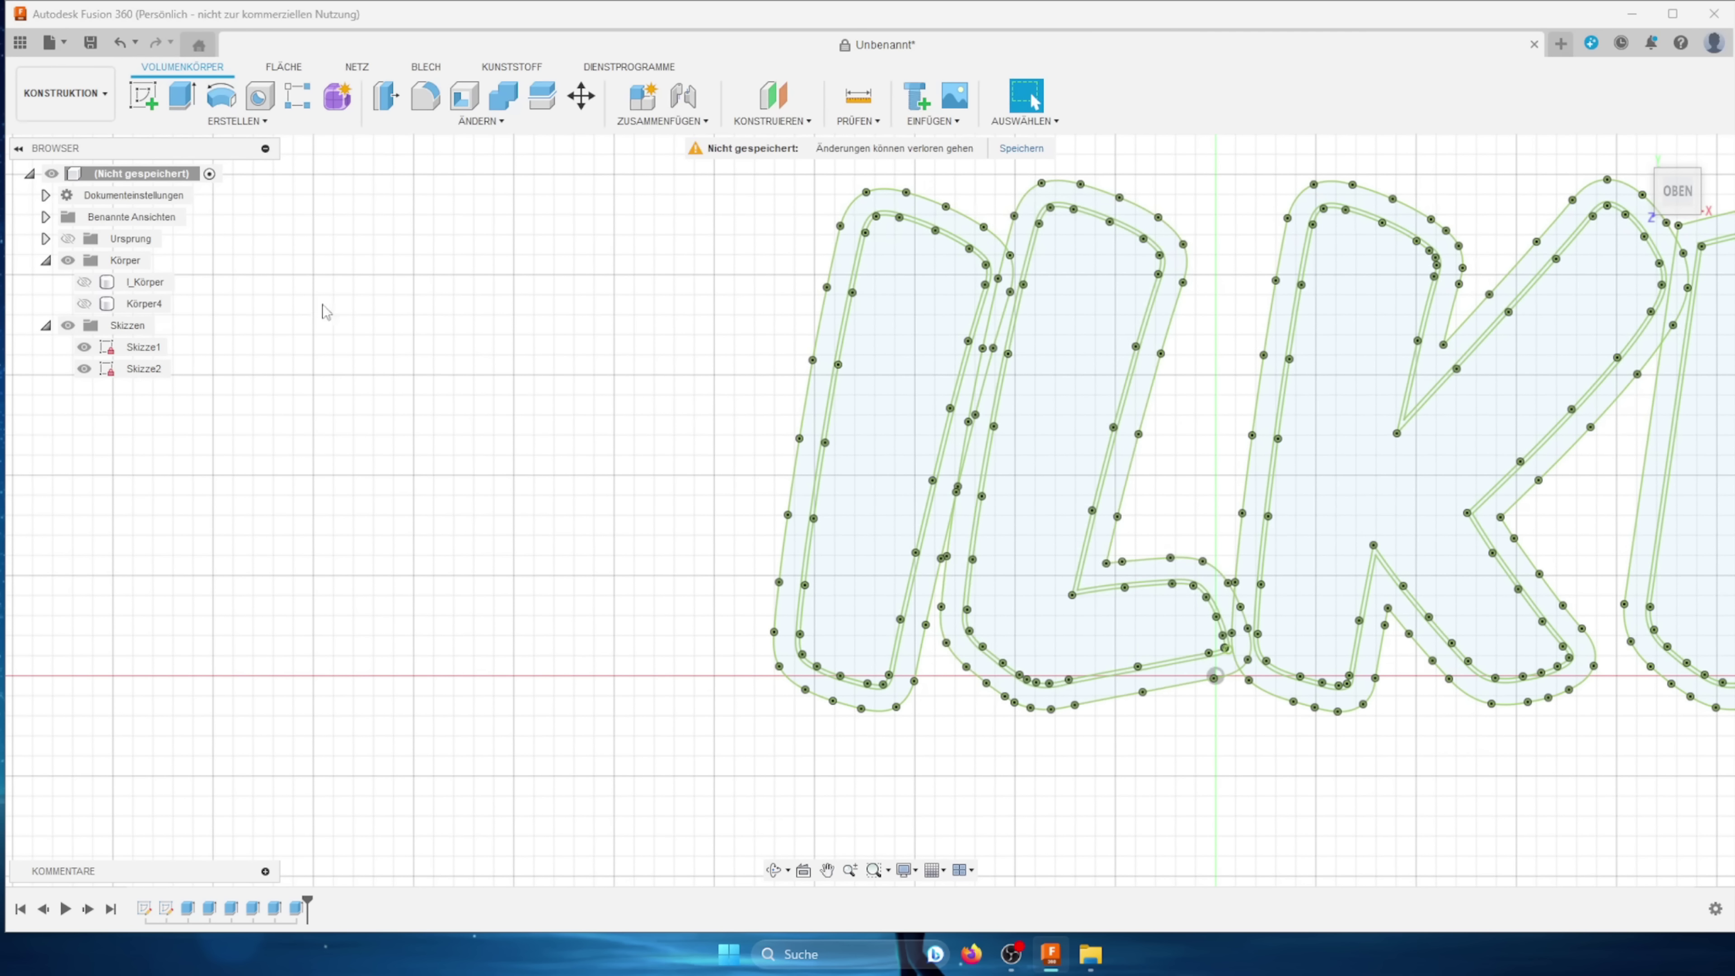
left_click(1025, 247)
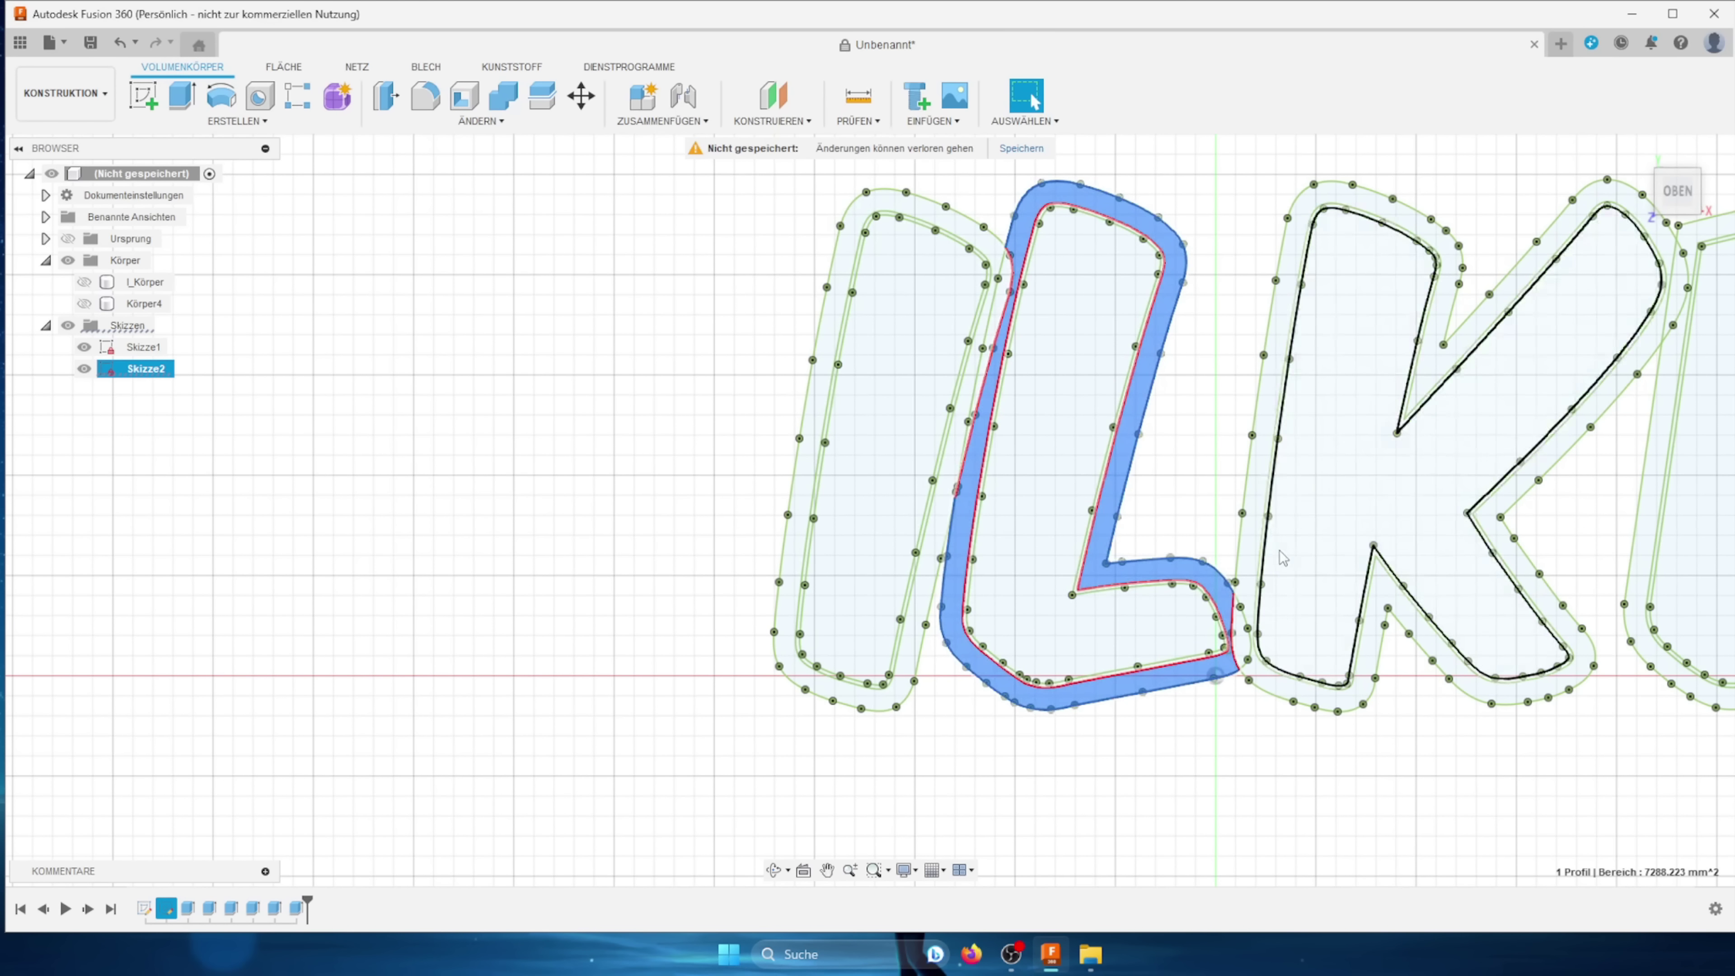
scroll(1240, 635, "up", 3)
left_click(1240, 636)
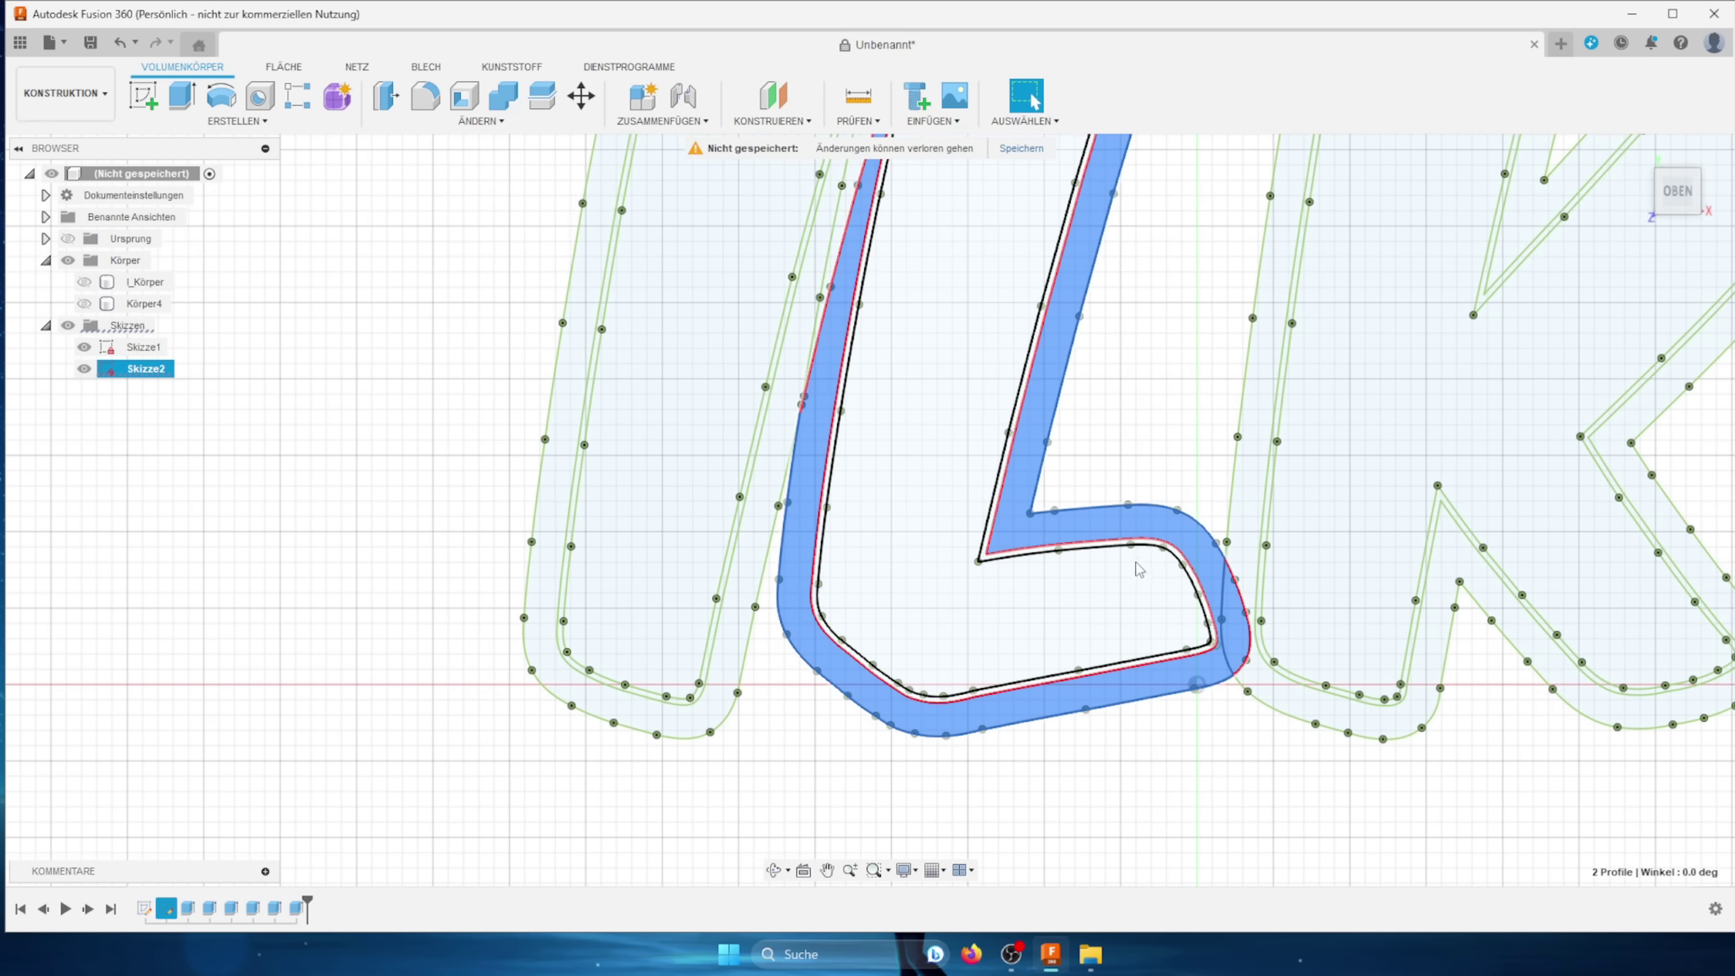
scroll(1139, 560, "down", 5)
type("e")
type("30")
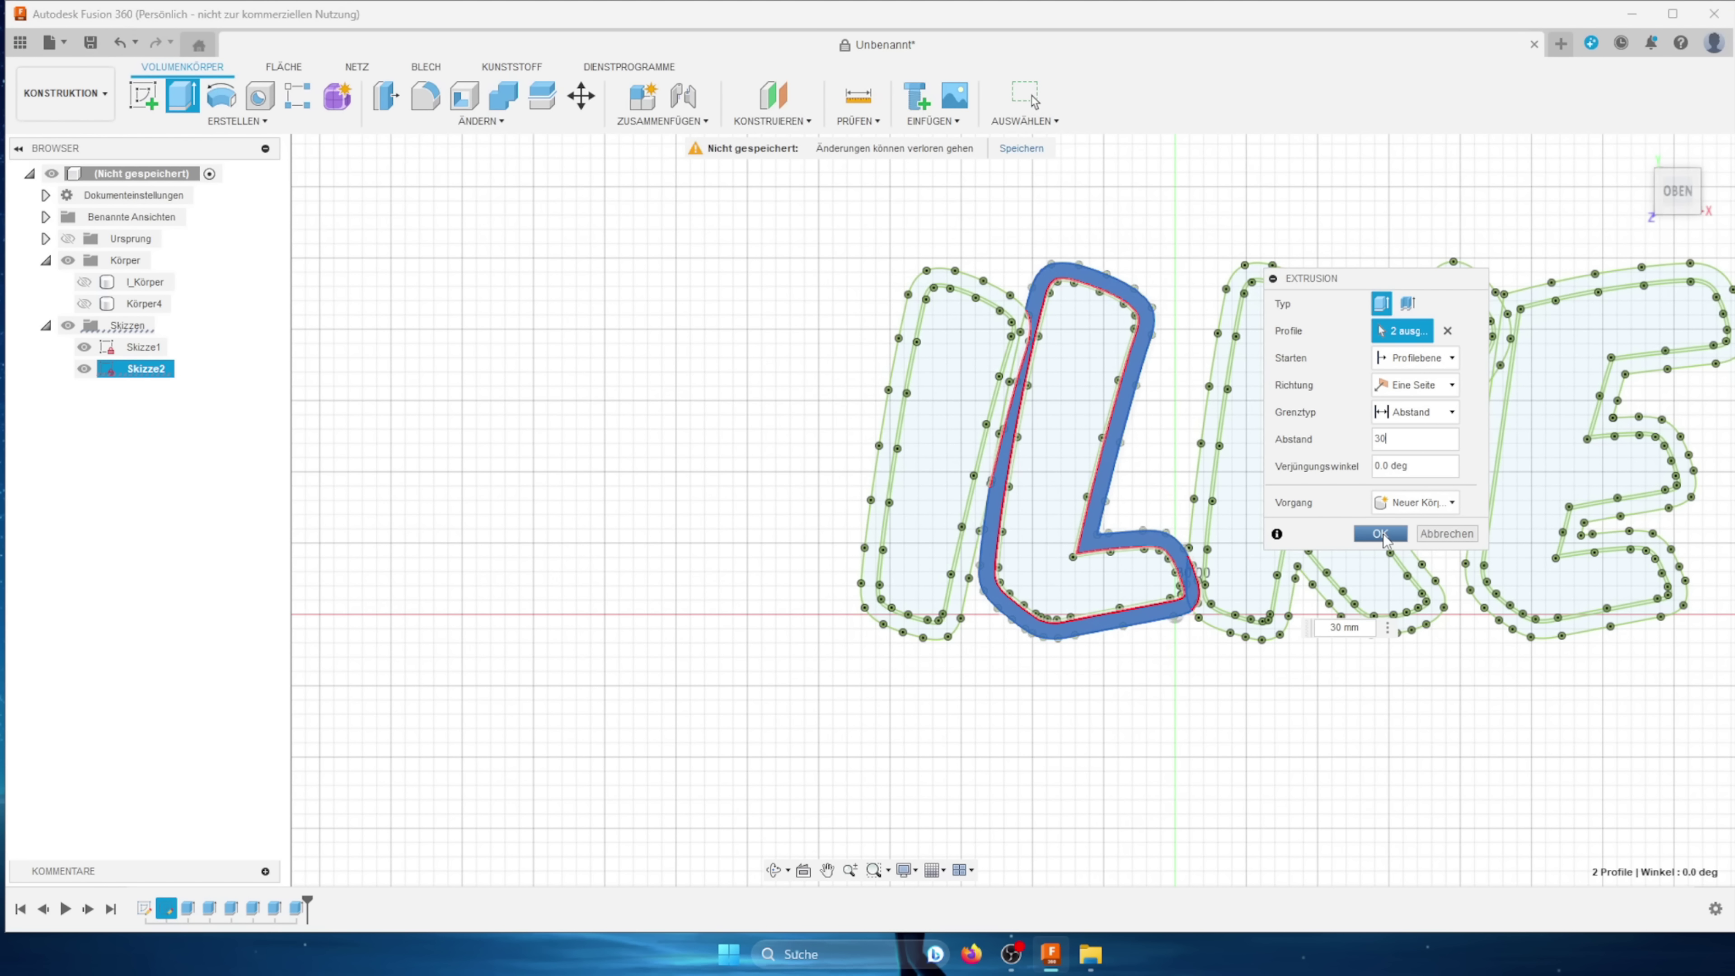
left_click(1383, 539)
Step: Hide the rim body, extrude the L's thin inner band 27.78 mm, and hide the sketch
left_click(83, 325)
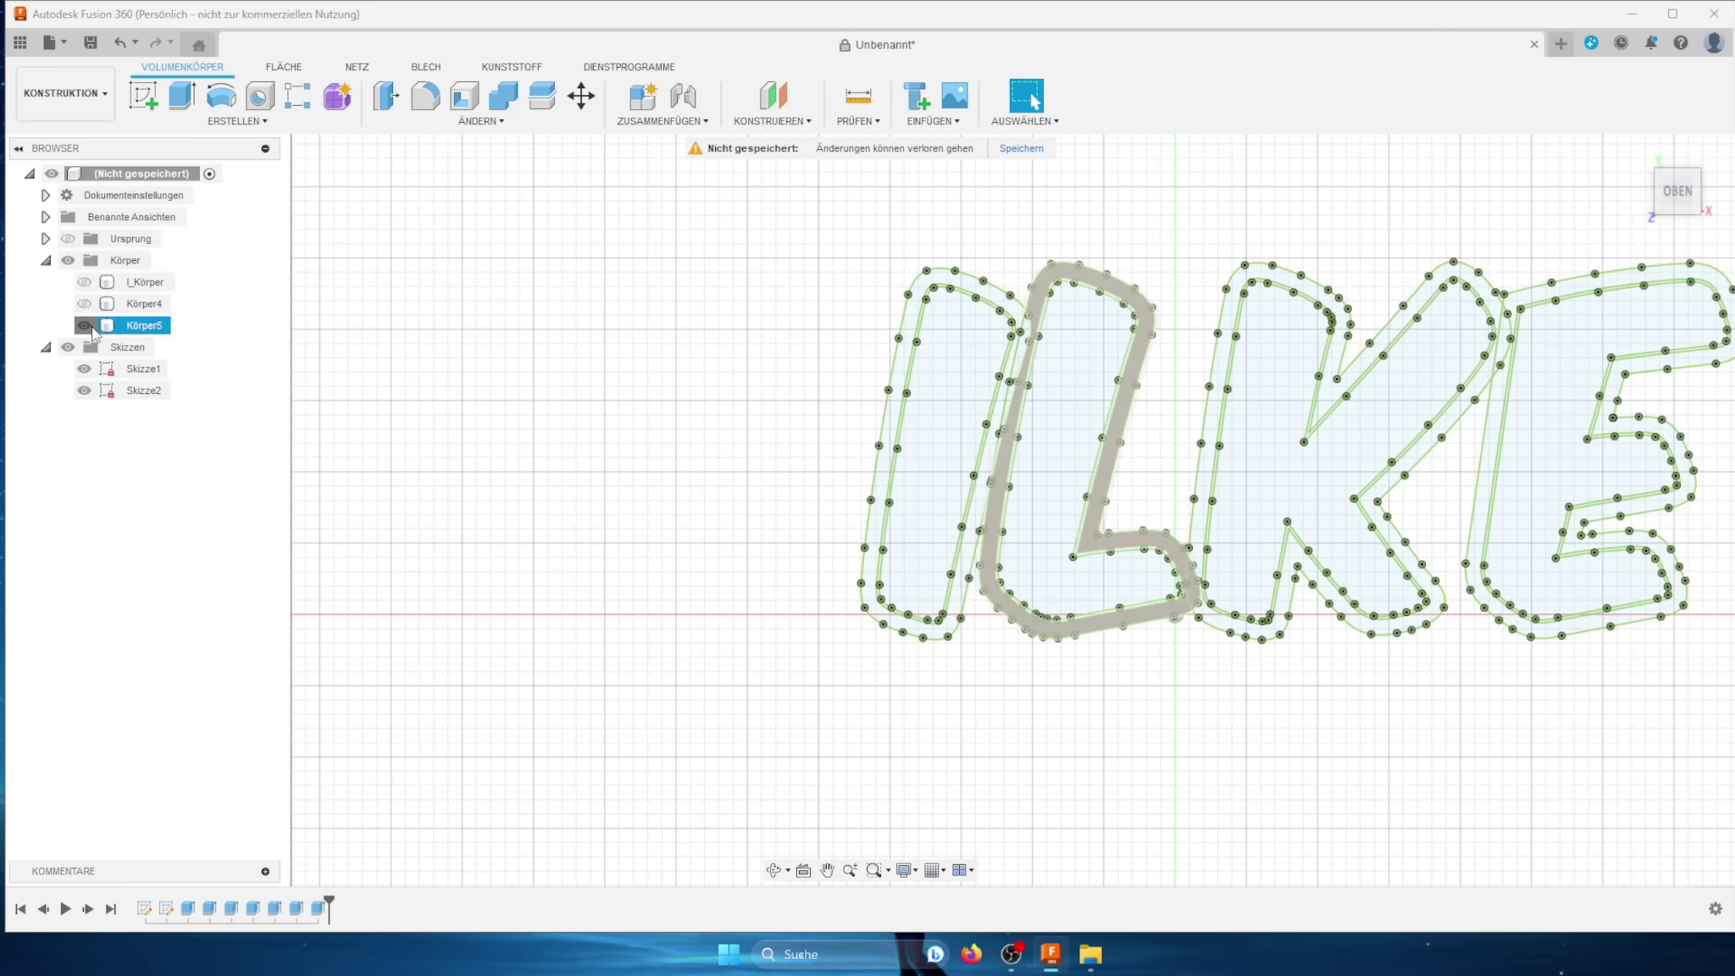
scroll(1051, 447, "up", 3)
scroll(1050, 448, "up", 3)
scroll(1050, 448, "up", 2)
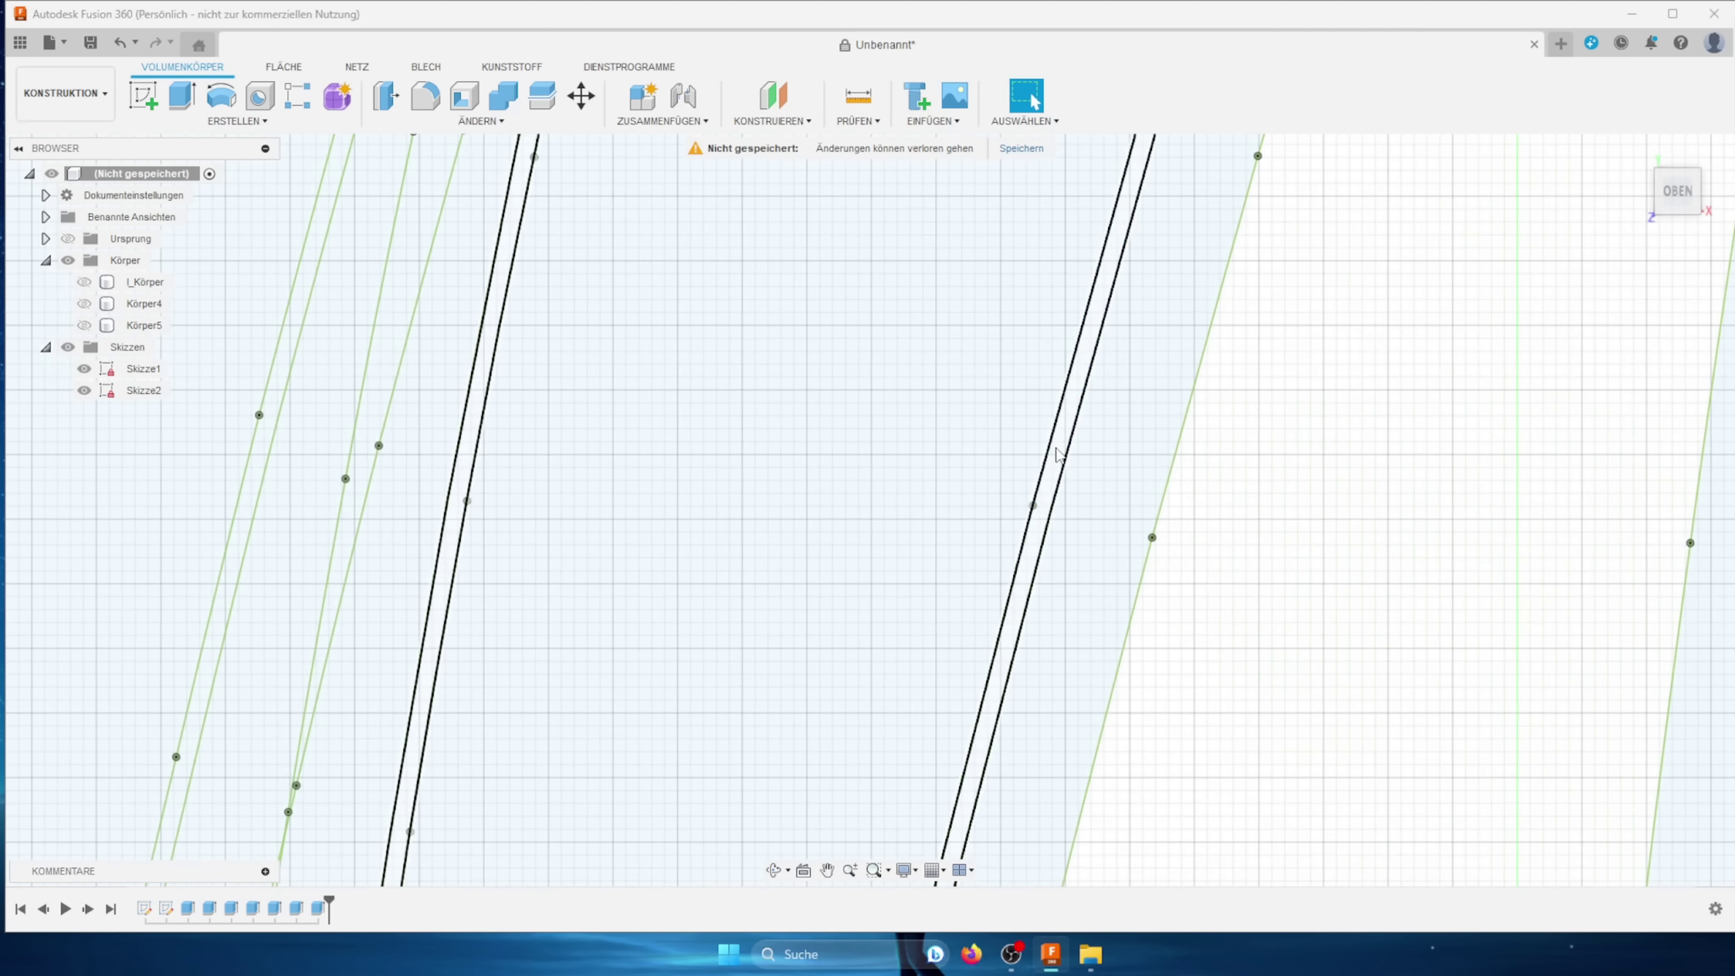
left_click(1057, 455)
scroll(1057, 455, "down", 4)
scroll(1162, 478, "down", 3)
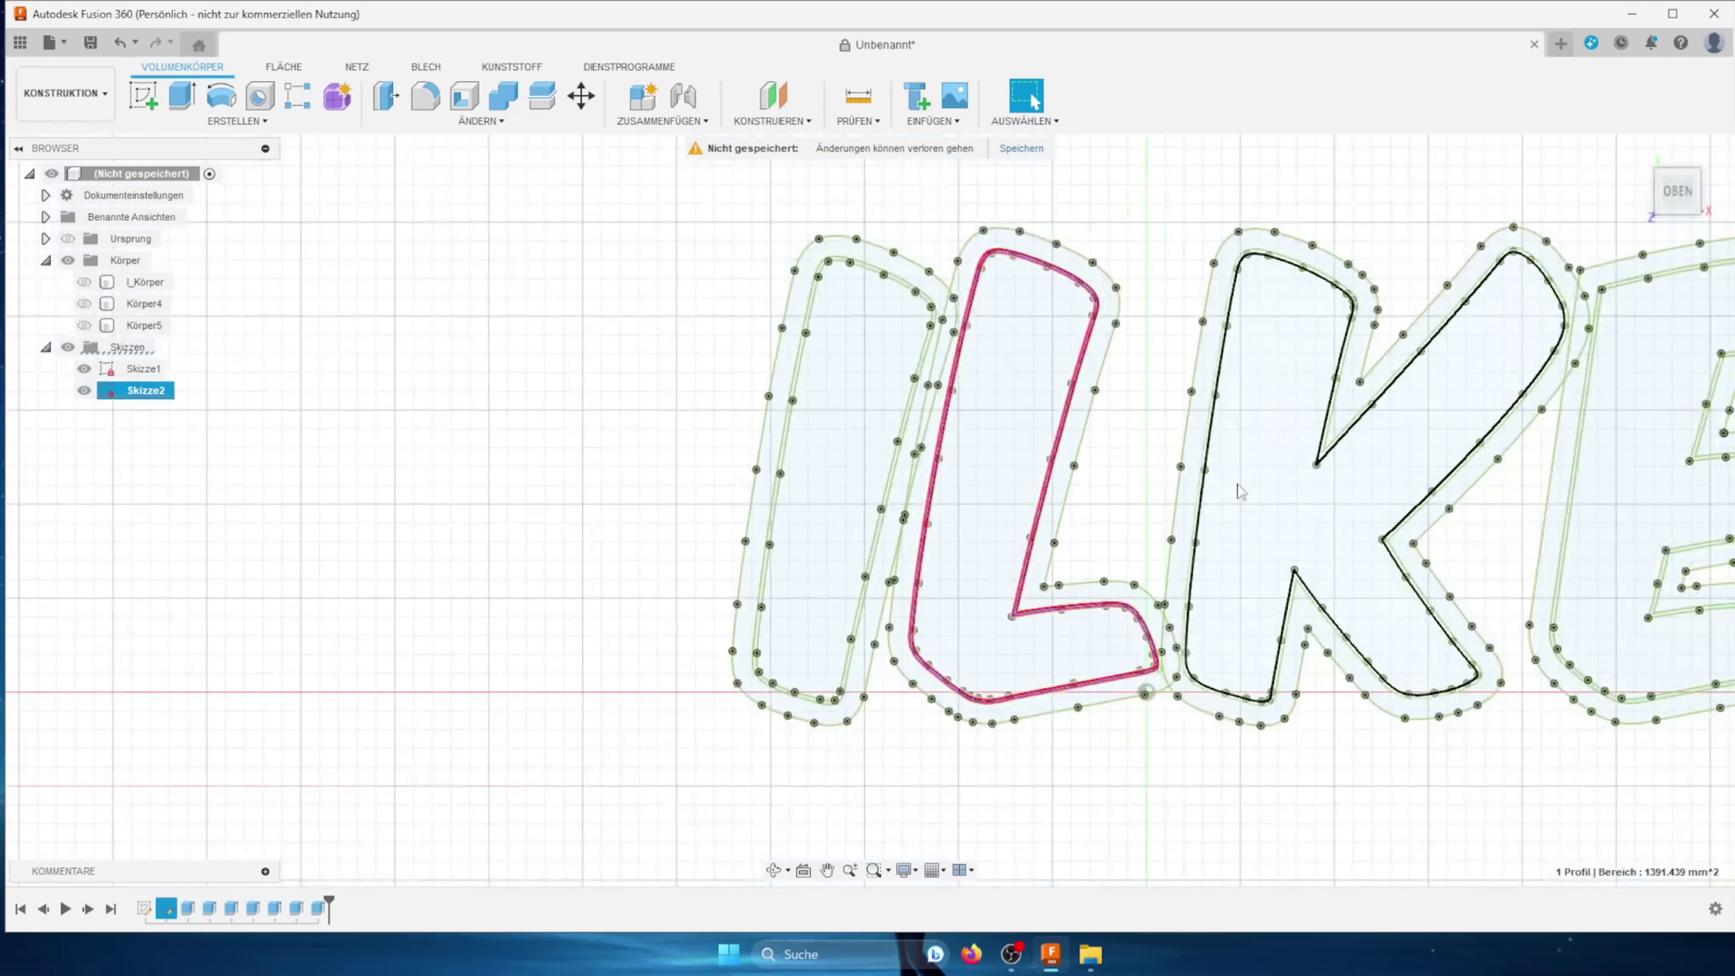
type("e")
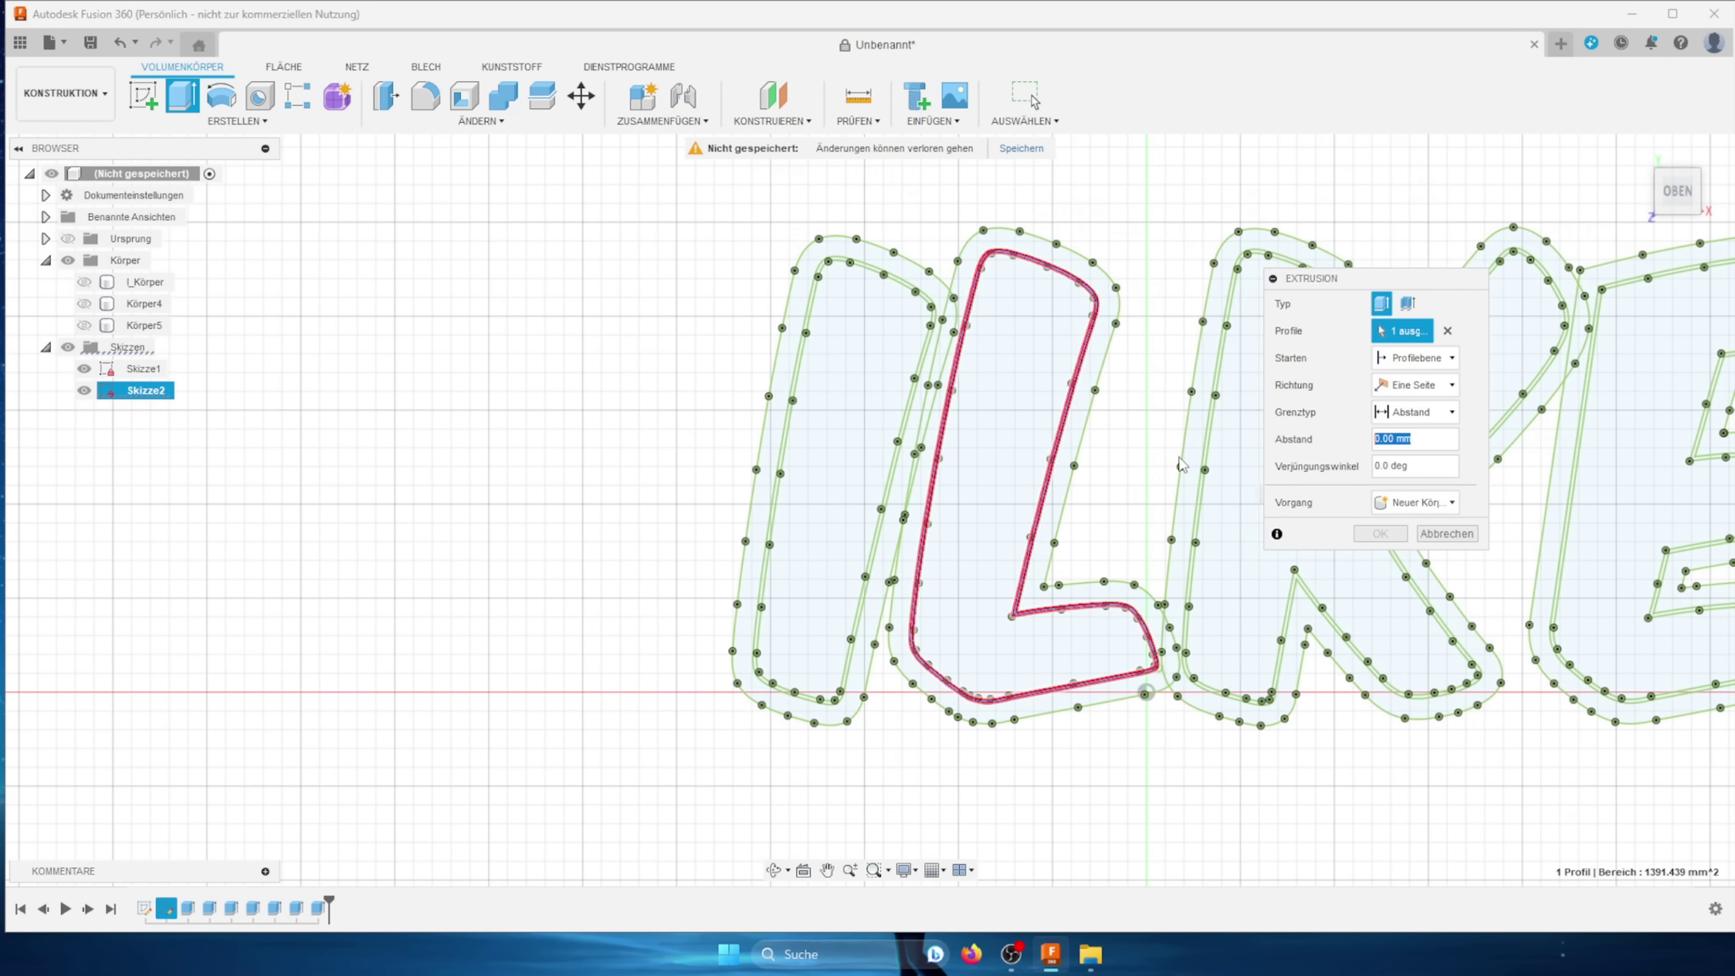
type("27,8")
key("Return")
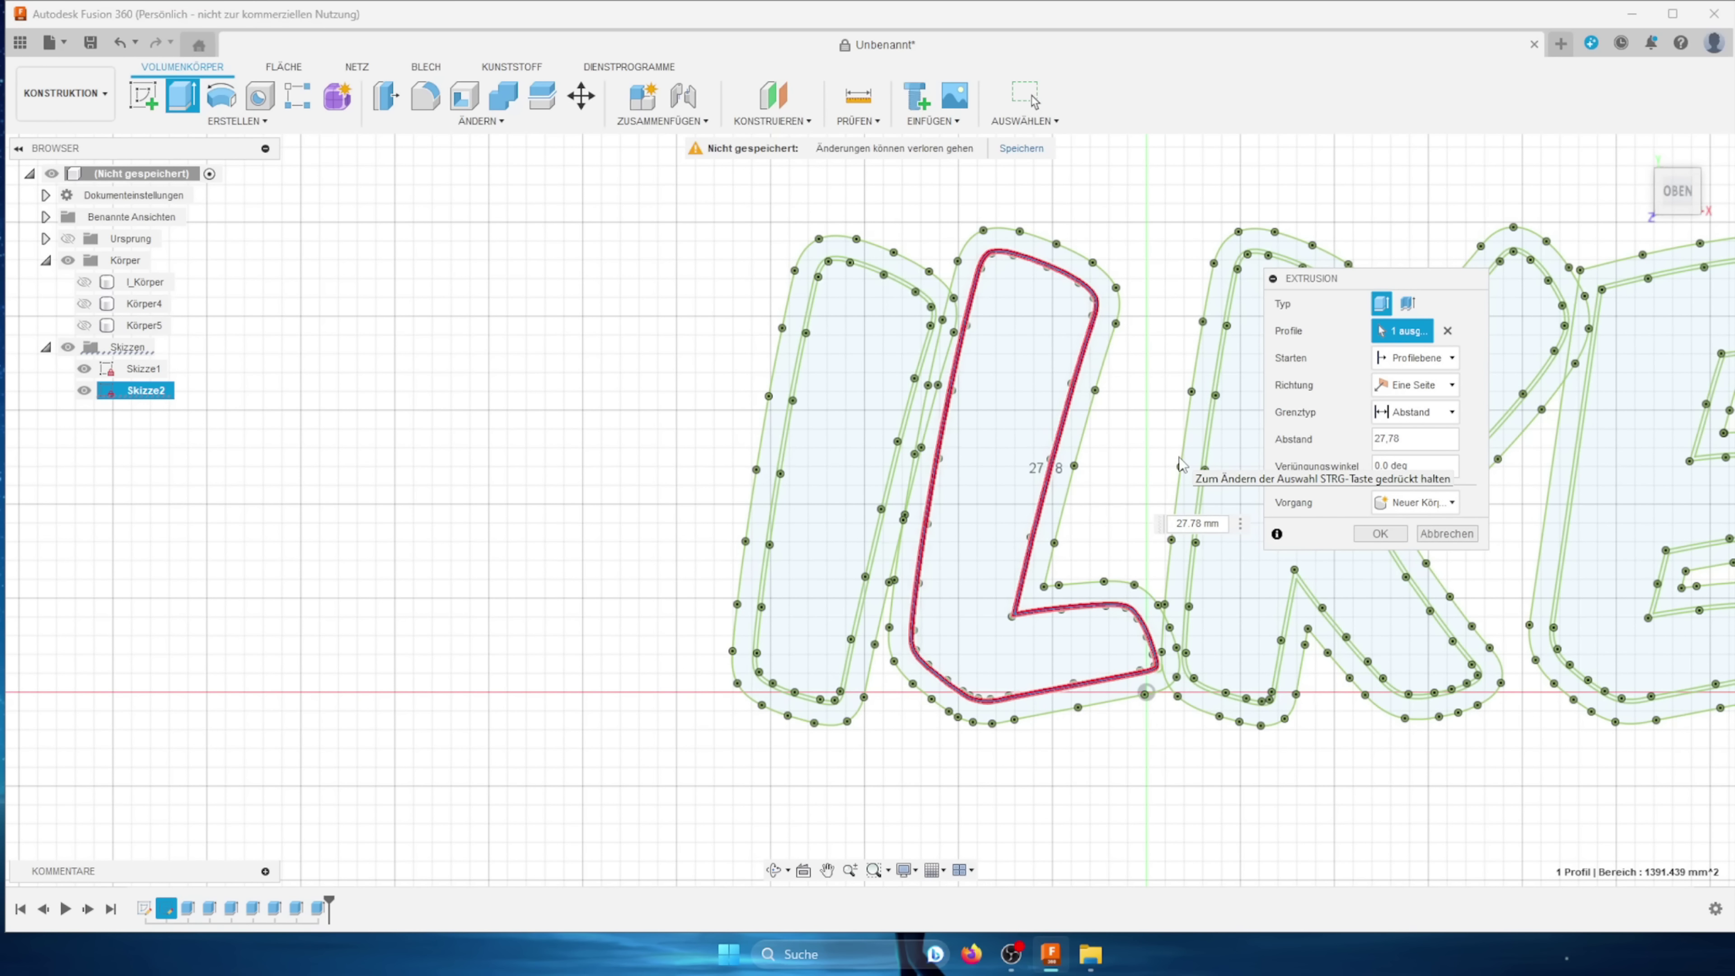
left_click(1379, 537)
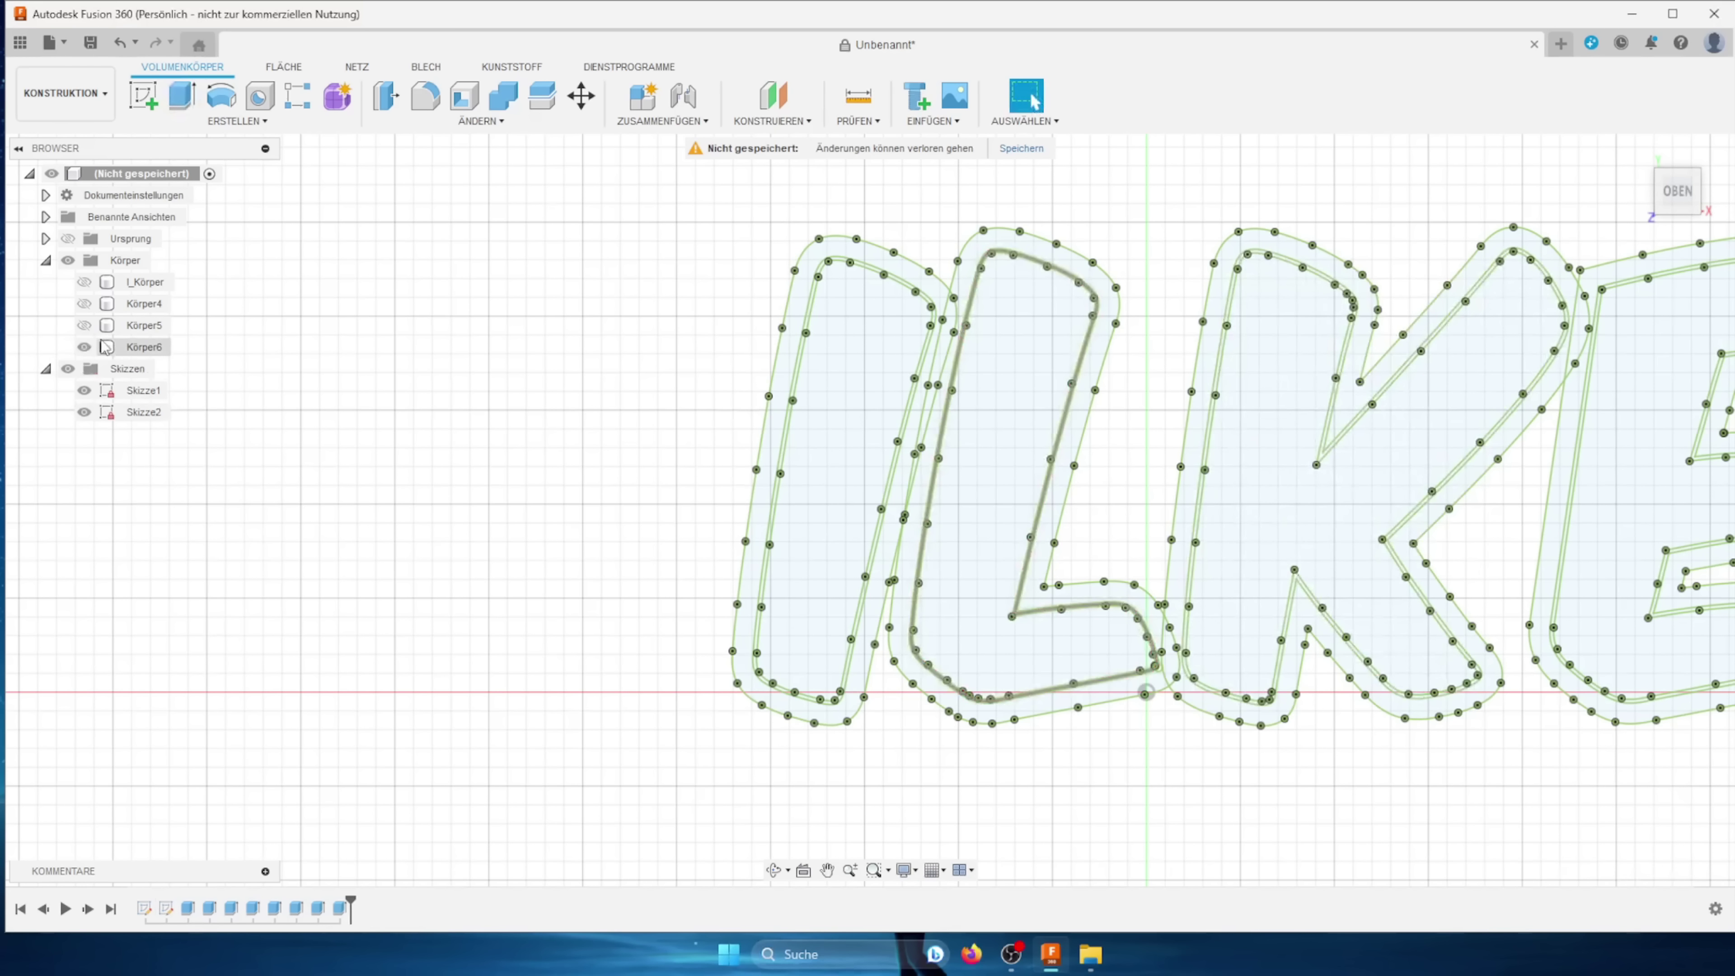
left_click(85, 412)
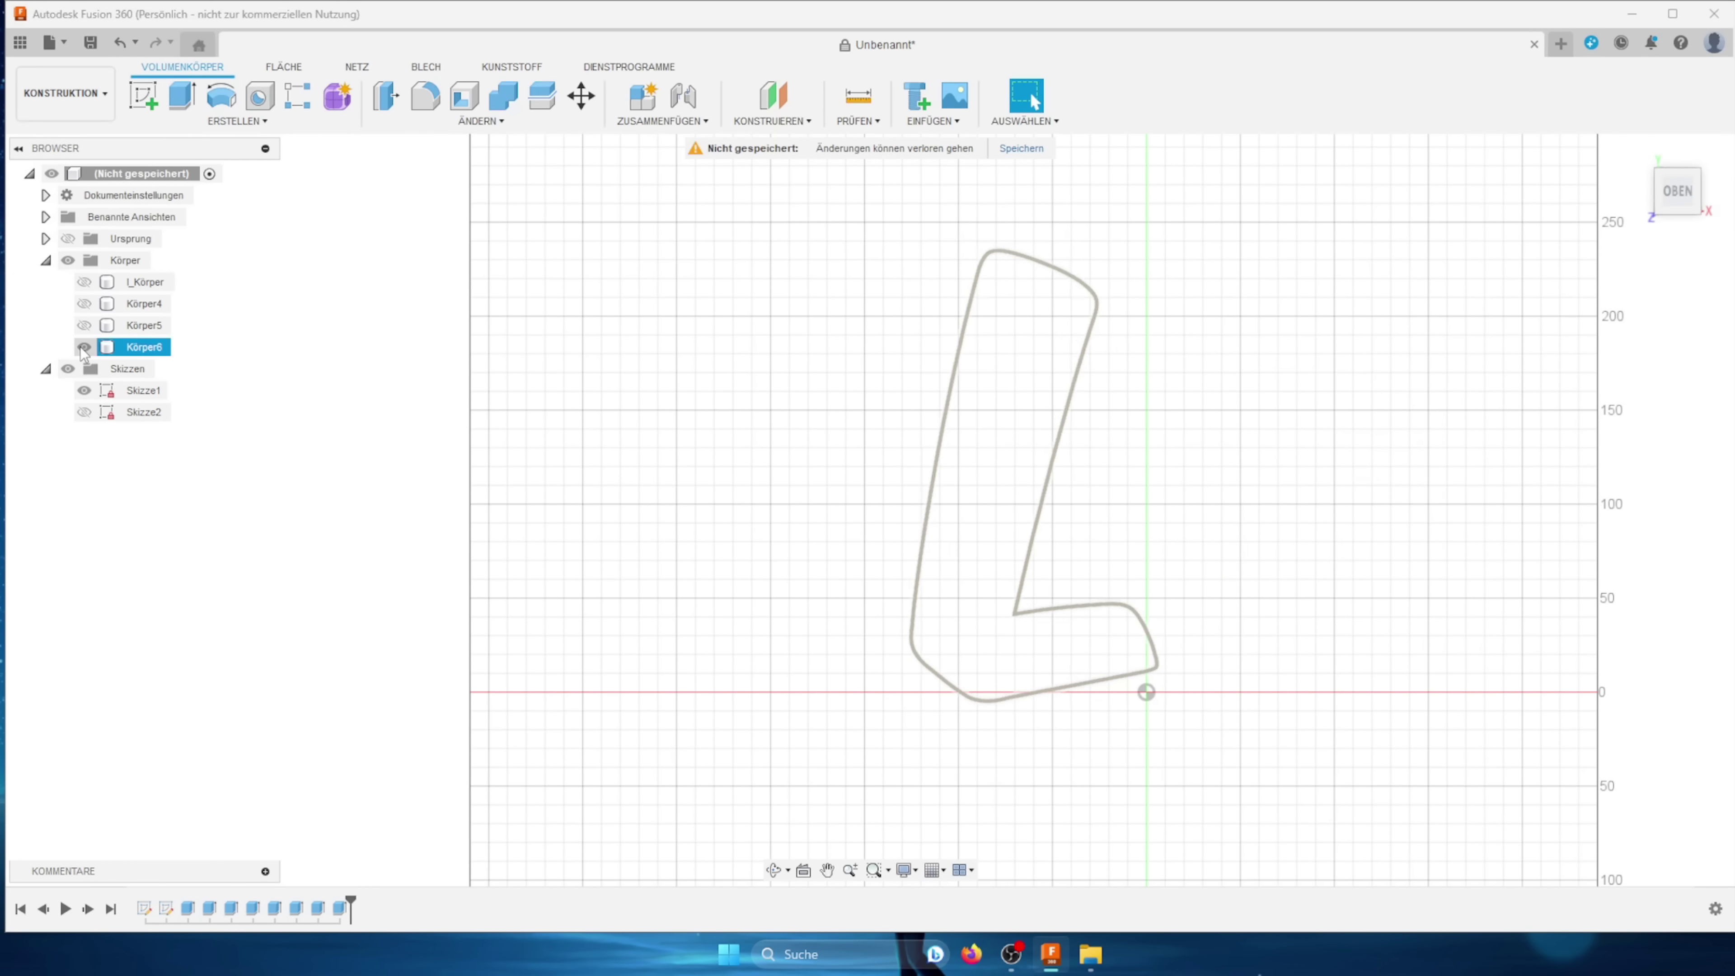
Step: Orbit to a tilted view of the L and select two faces to measure their 2.20 mm gap
scroll(949, 399, "up", 5)
scroll(1018, 415, "up", 3)
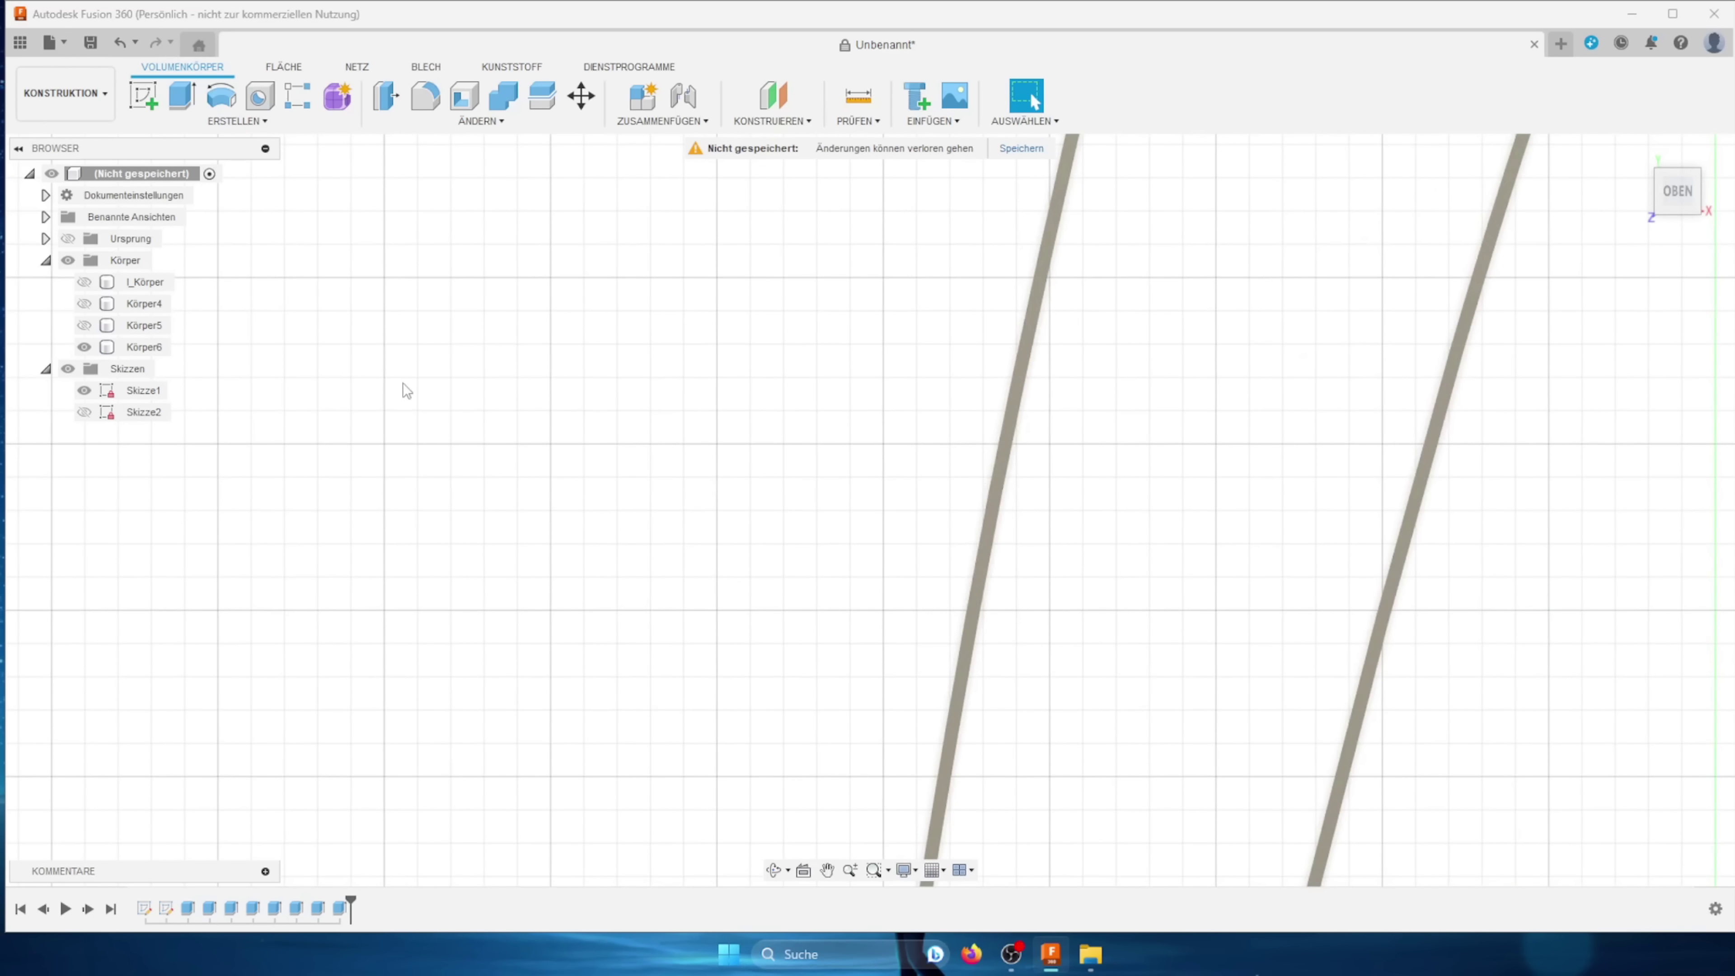
scroll(915, 399, "down", 4)
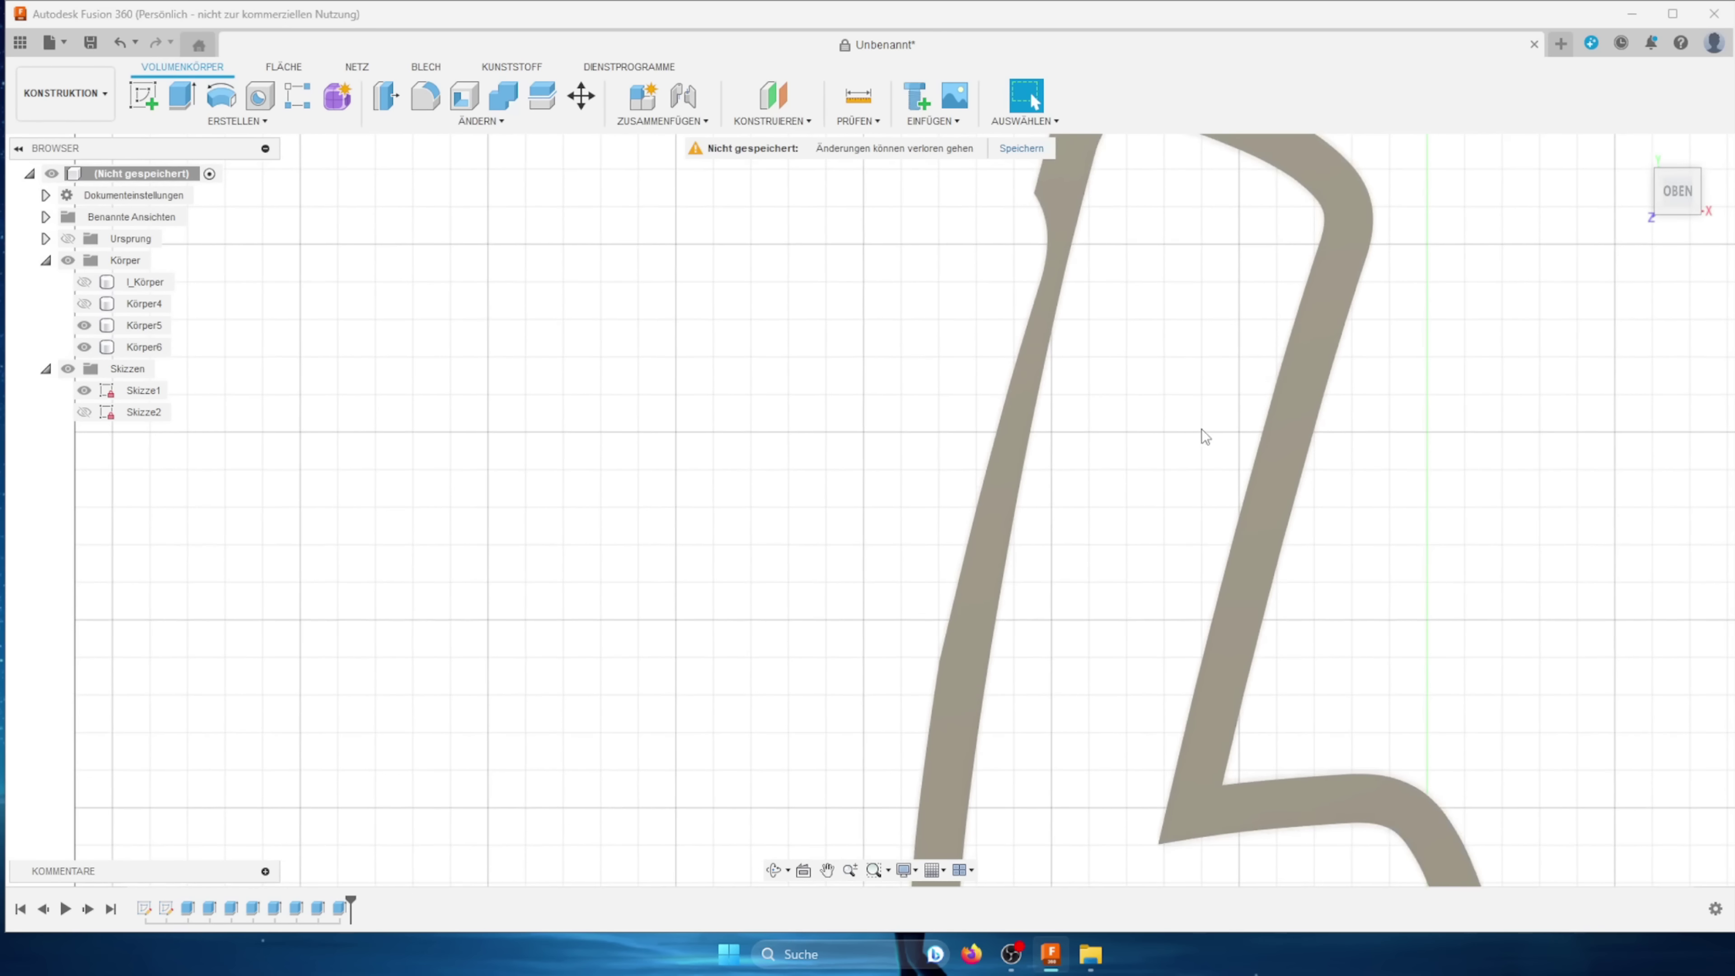
middle_click_drag(1371, 469, 1065, 461, "shift")
scroll(1066, 465, "up", 3)
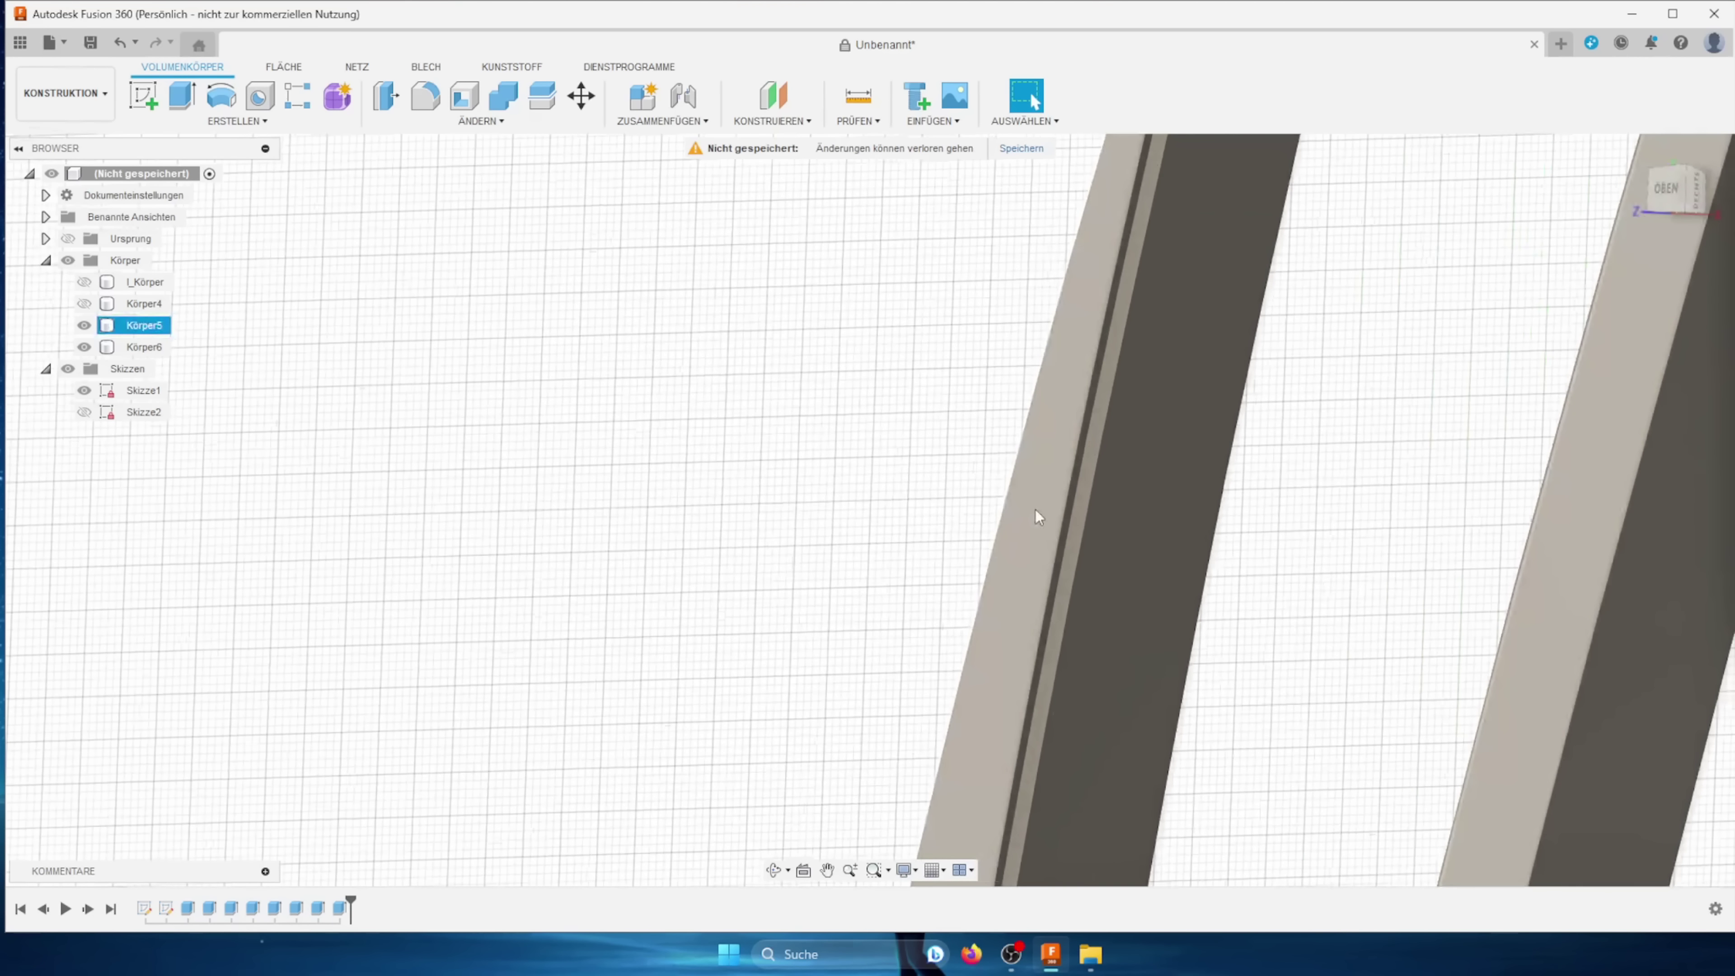
left_click(1036, 509)
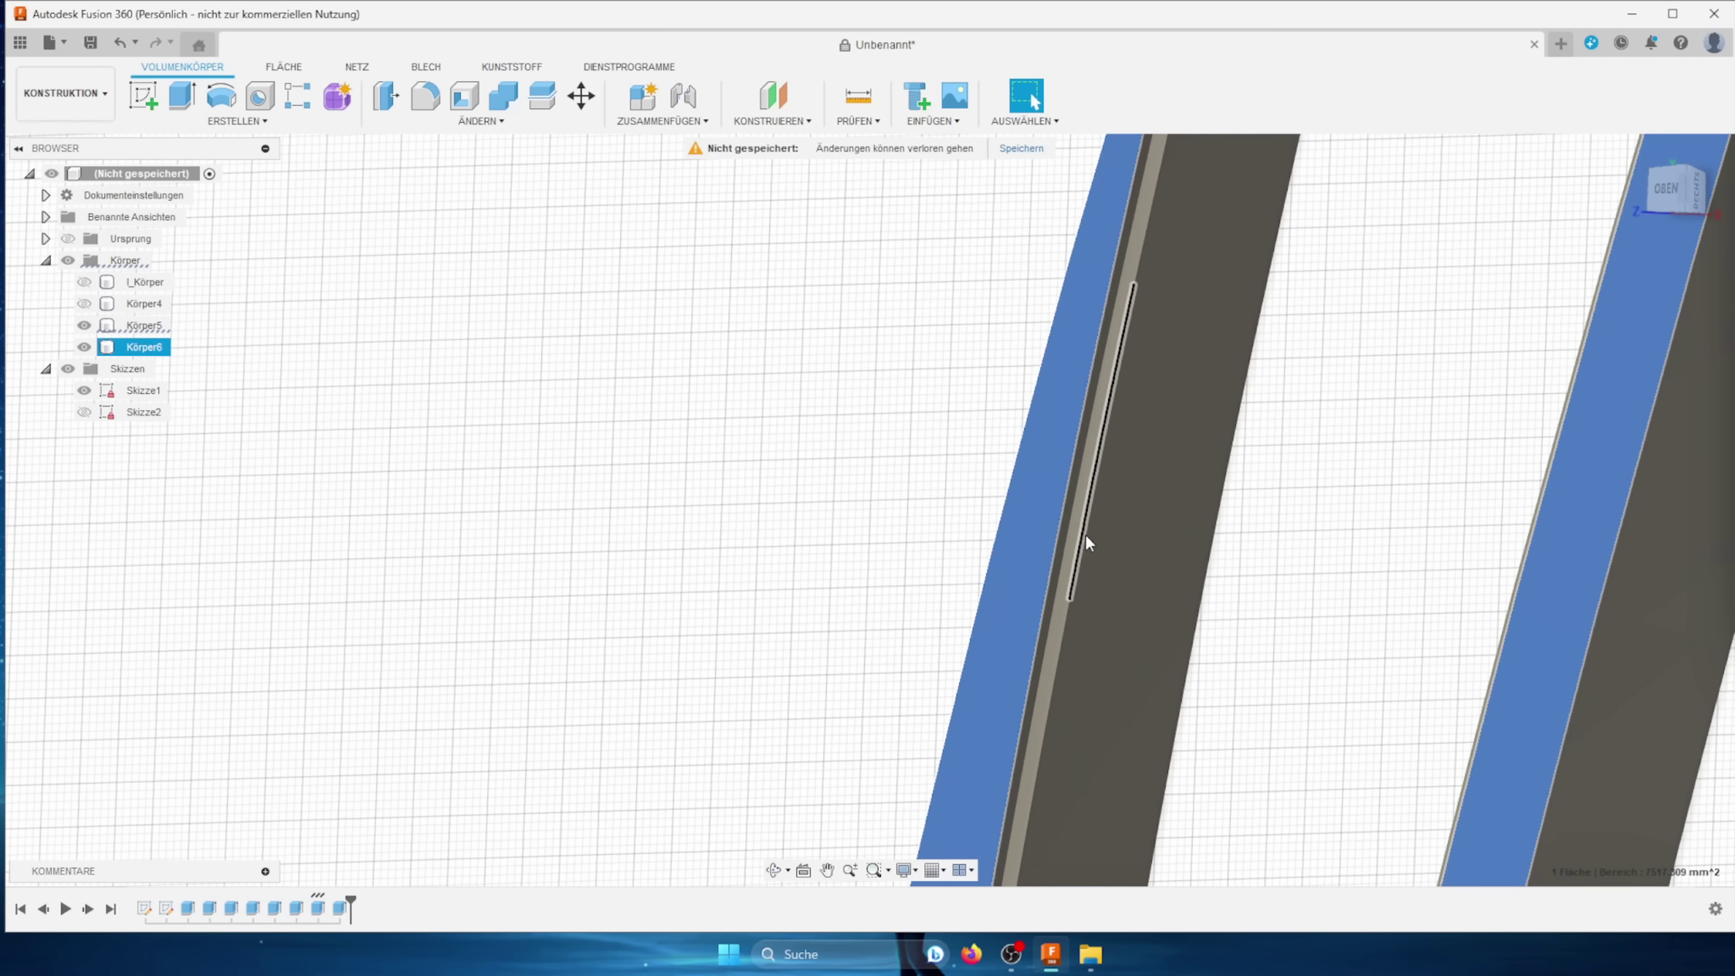
scroll(1078, 539, "up", 3)
left_click(1077, 544)
scroll(1078, 544, "down", 3)
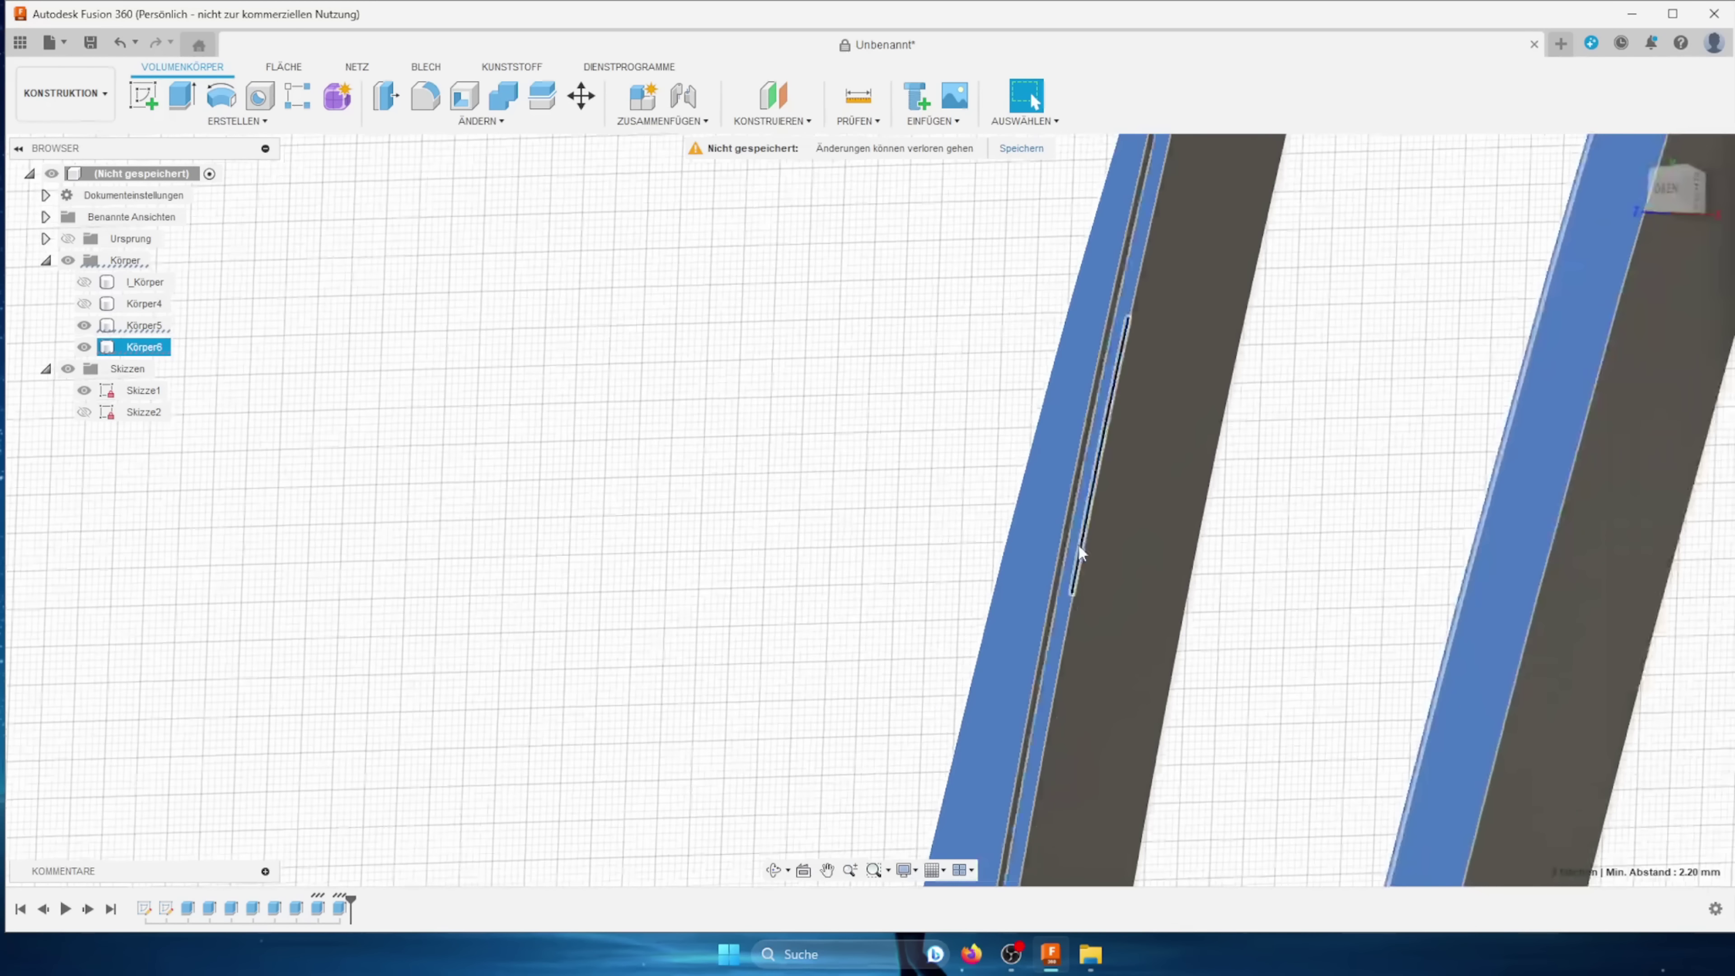
scroll(1078, 544, "down", 3)
scroll(1078, 544, "down", 1)
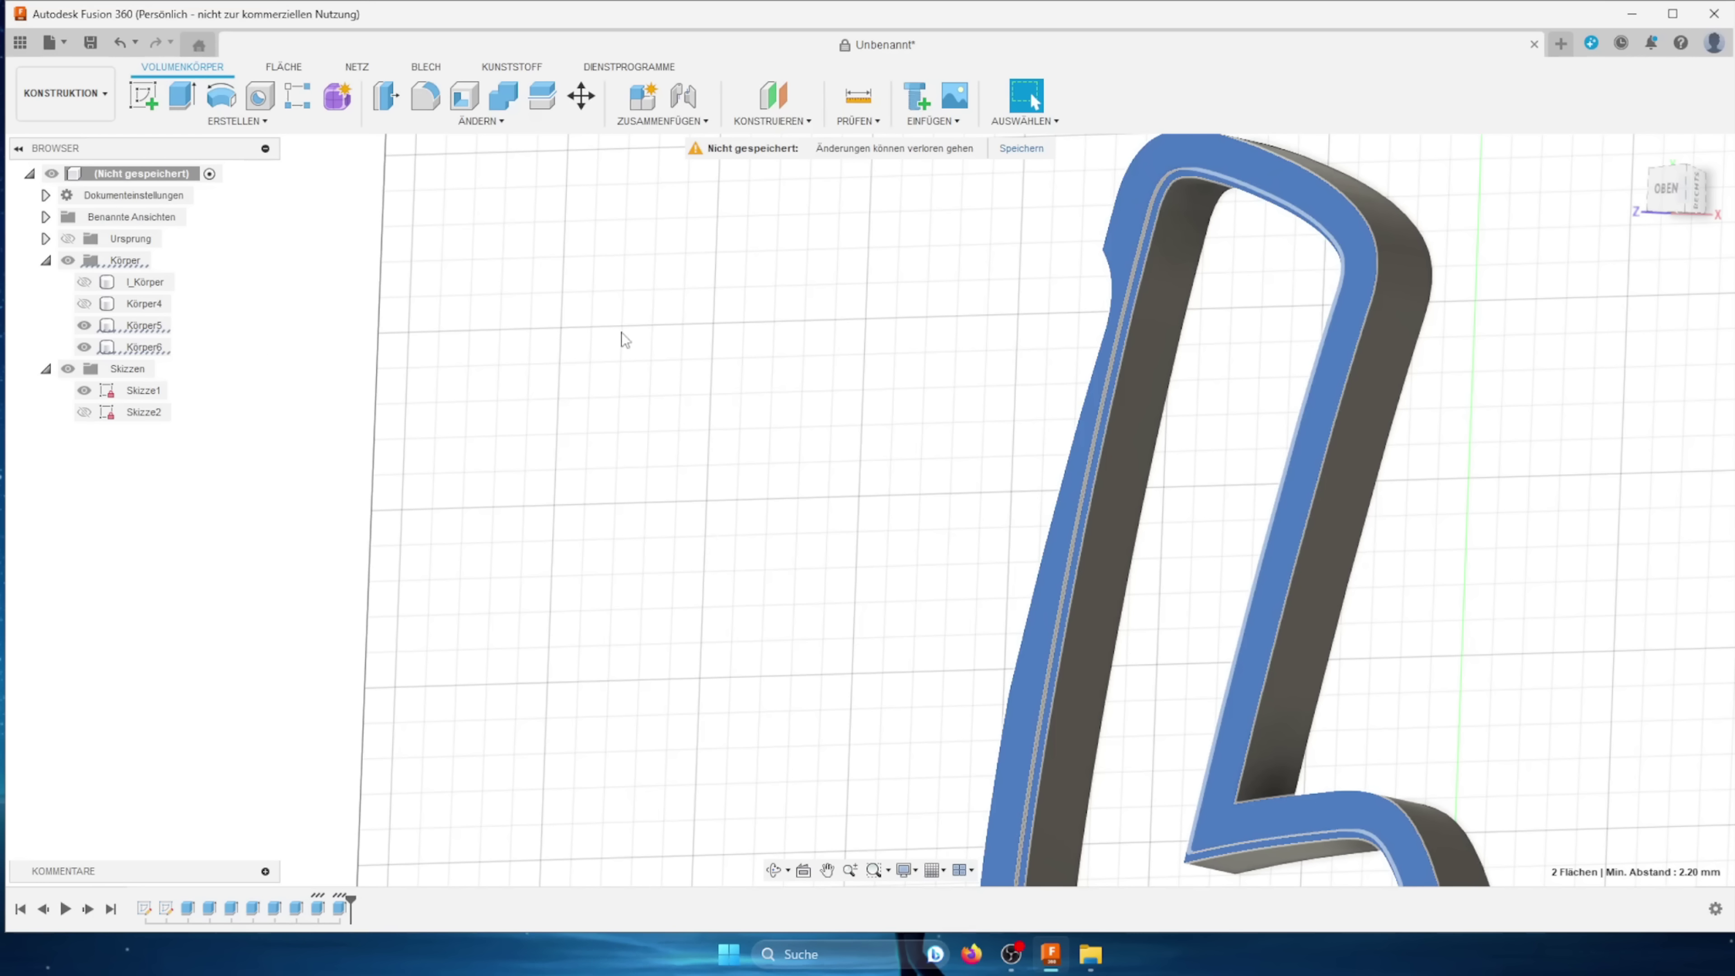
Step: Extrude the L rim's top face −28 mm, joining it with Körper4 into one hollow L body
key("e")
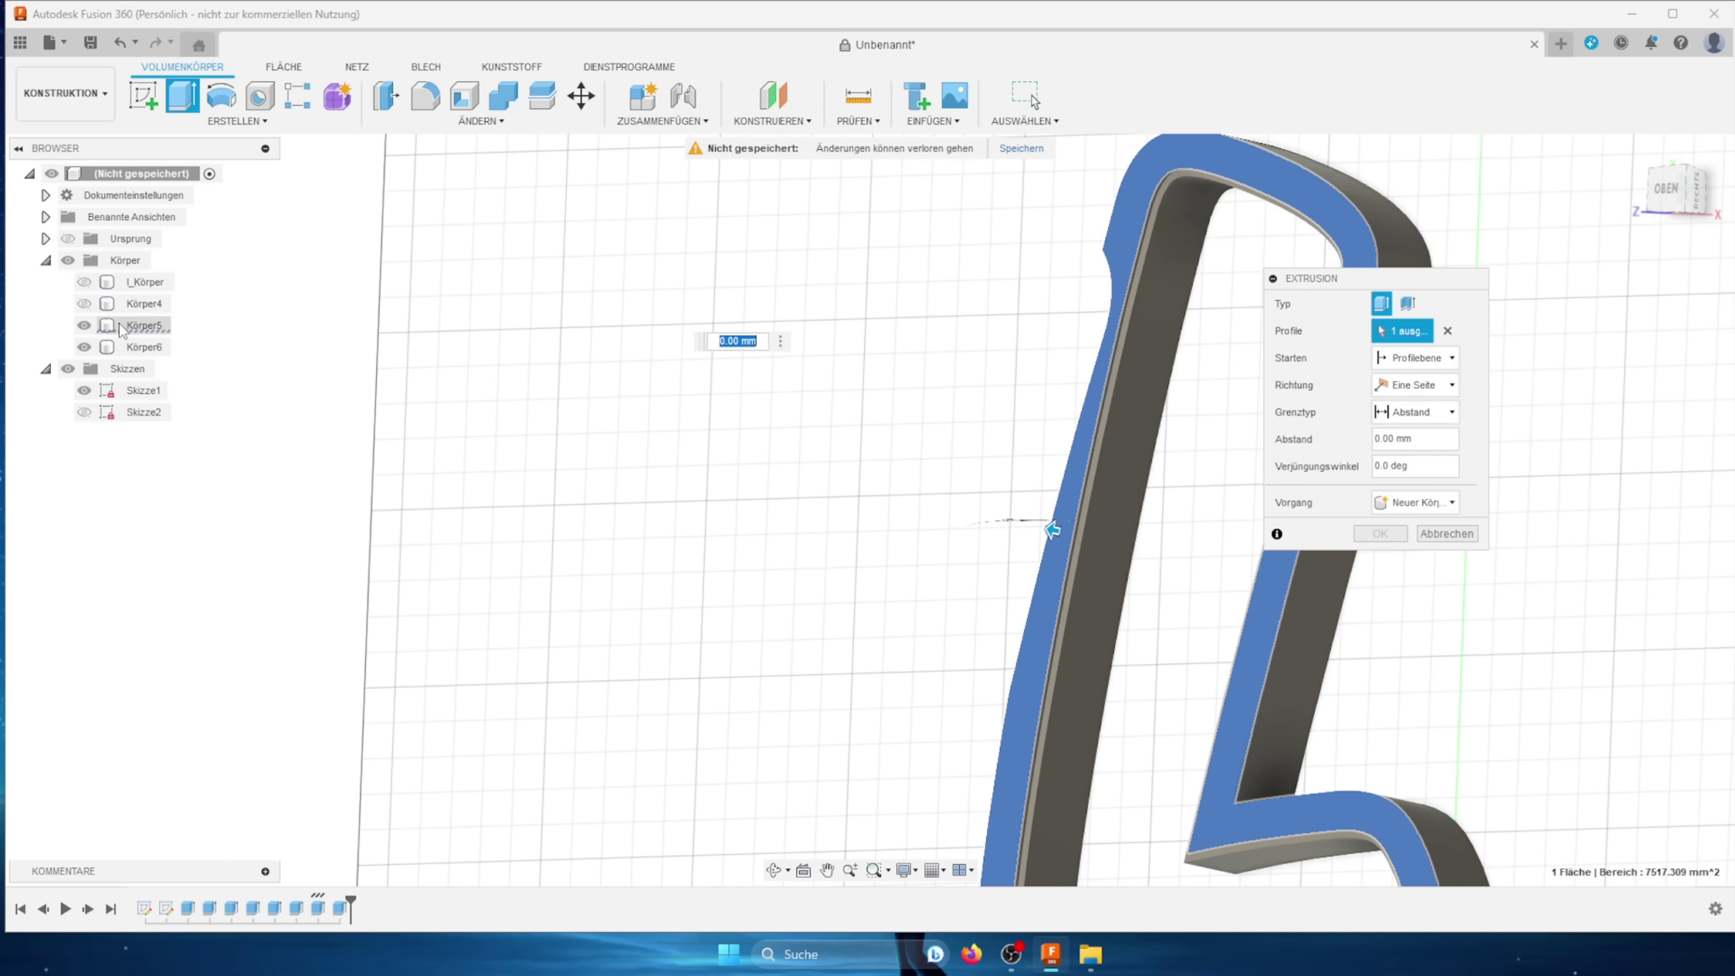
left_click(84, 303)
left_click_drag(1052, 530, 1124, 543)
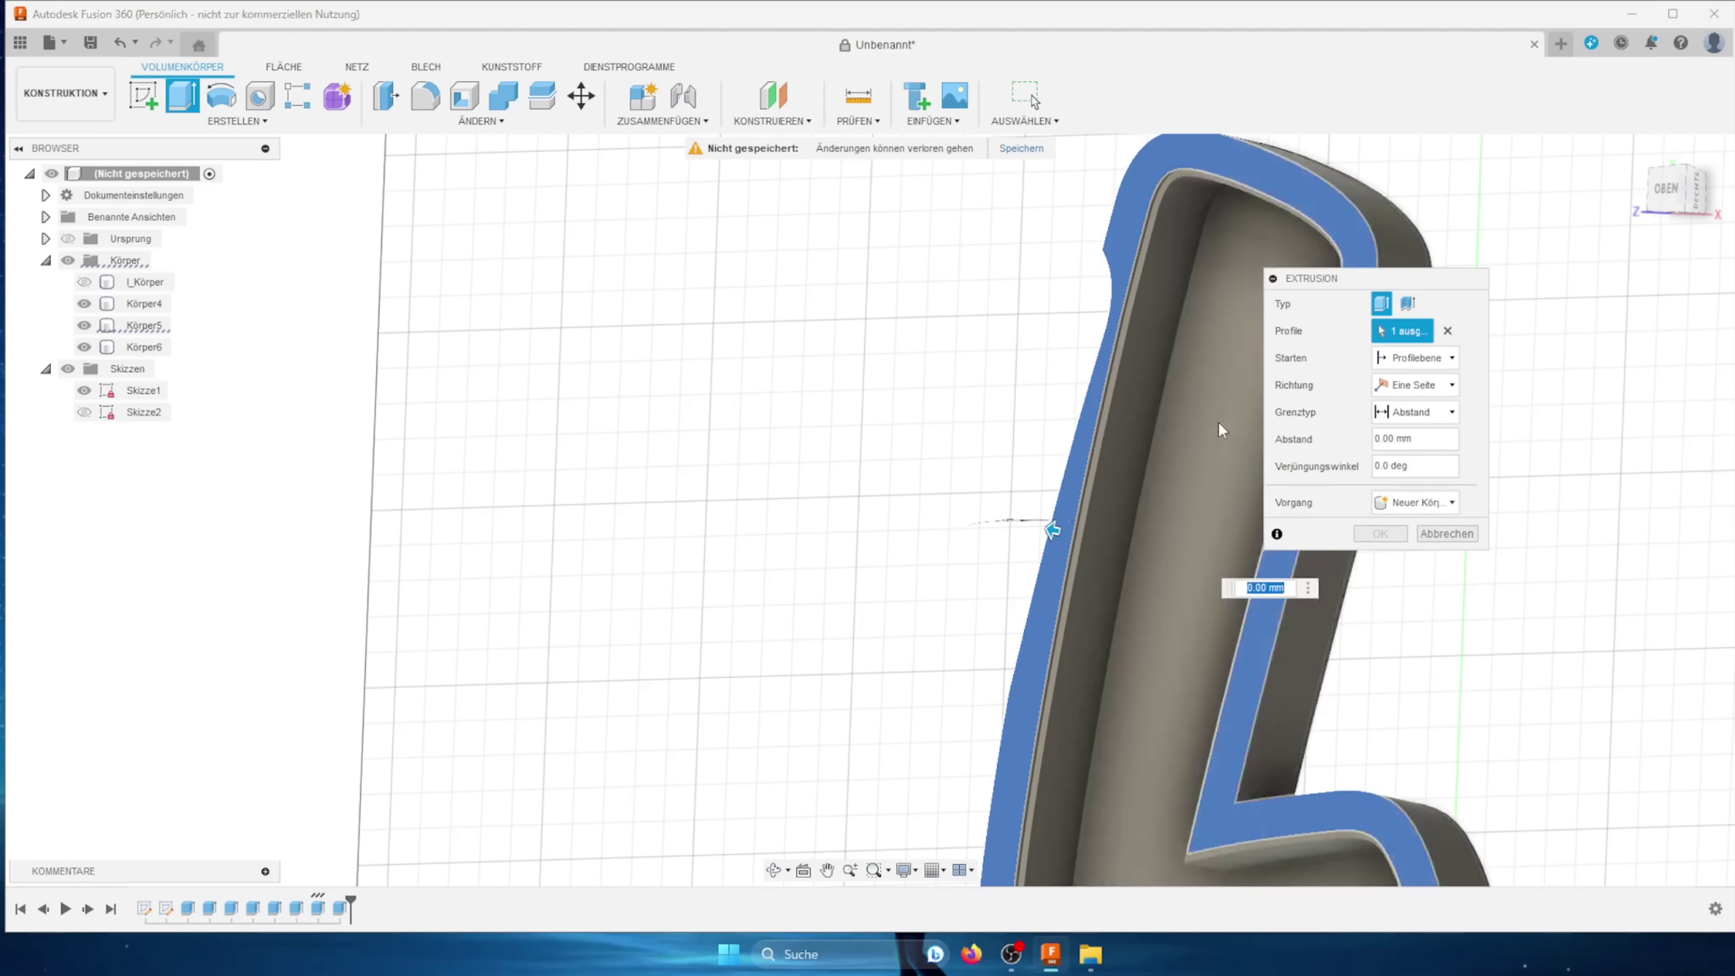
left_click(1414, 502)
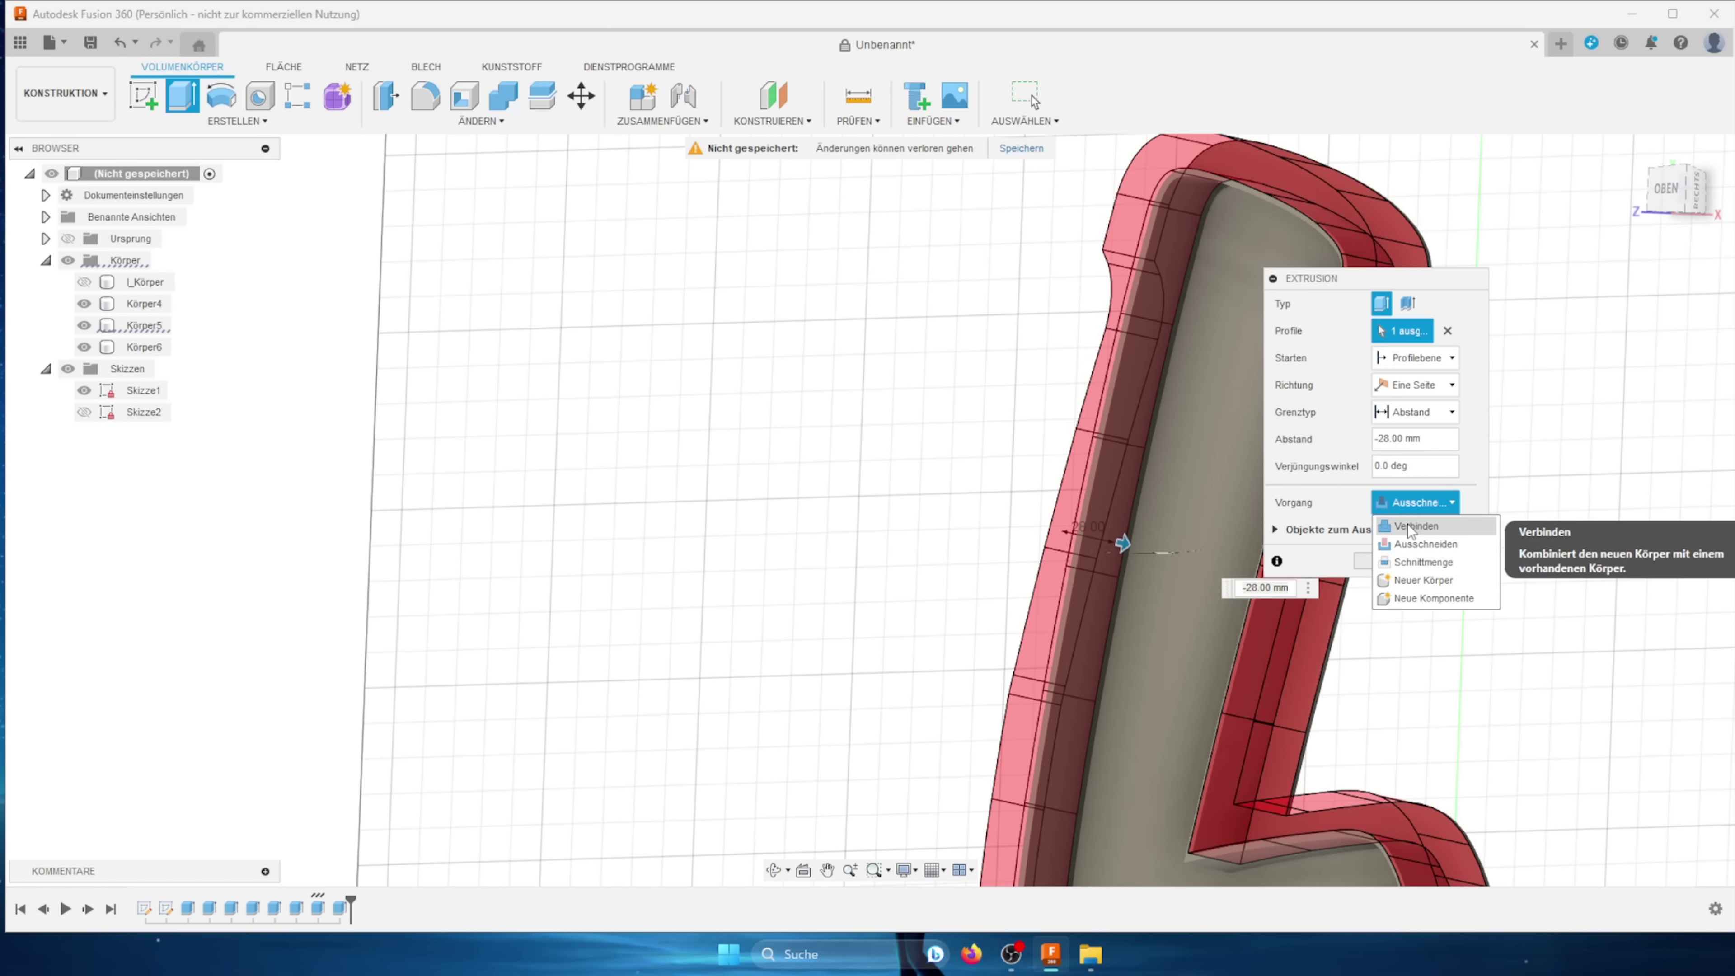
left_click(1401, 531)
left_click(1393, 534)
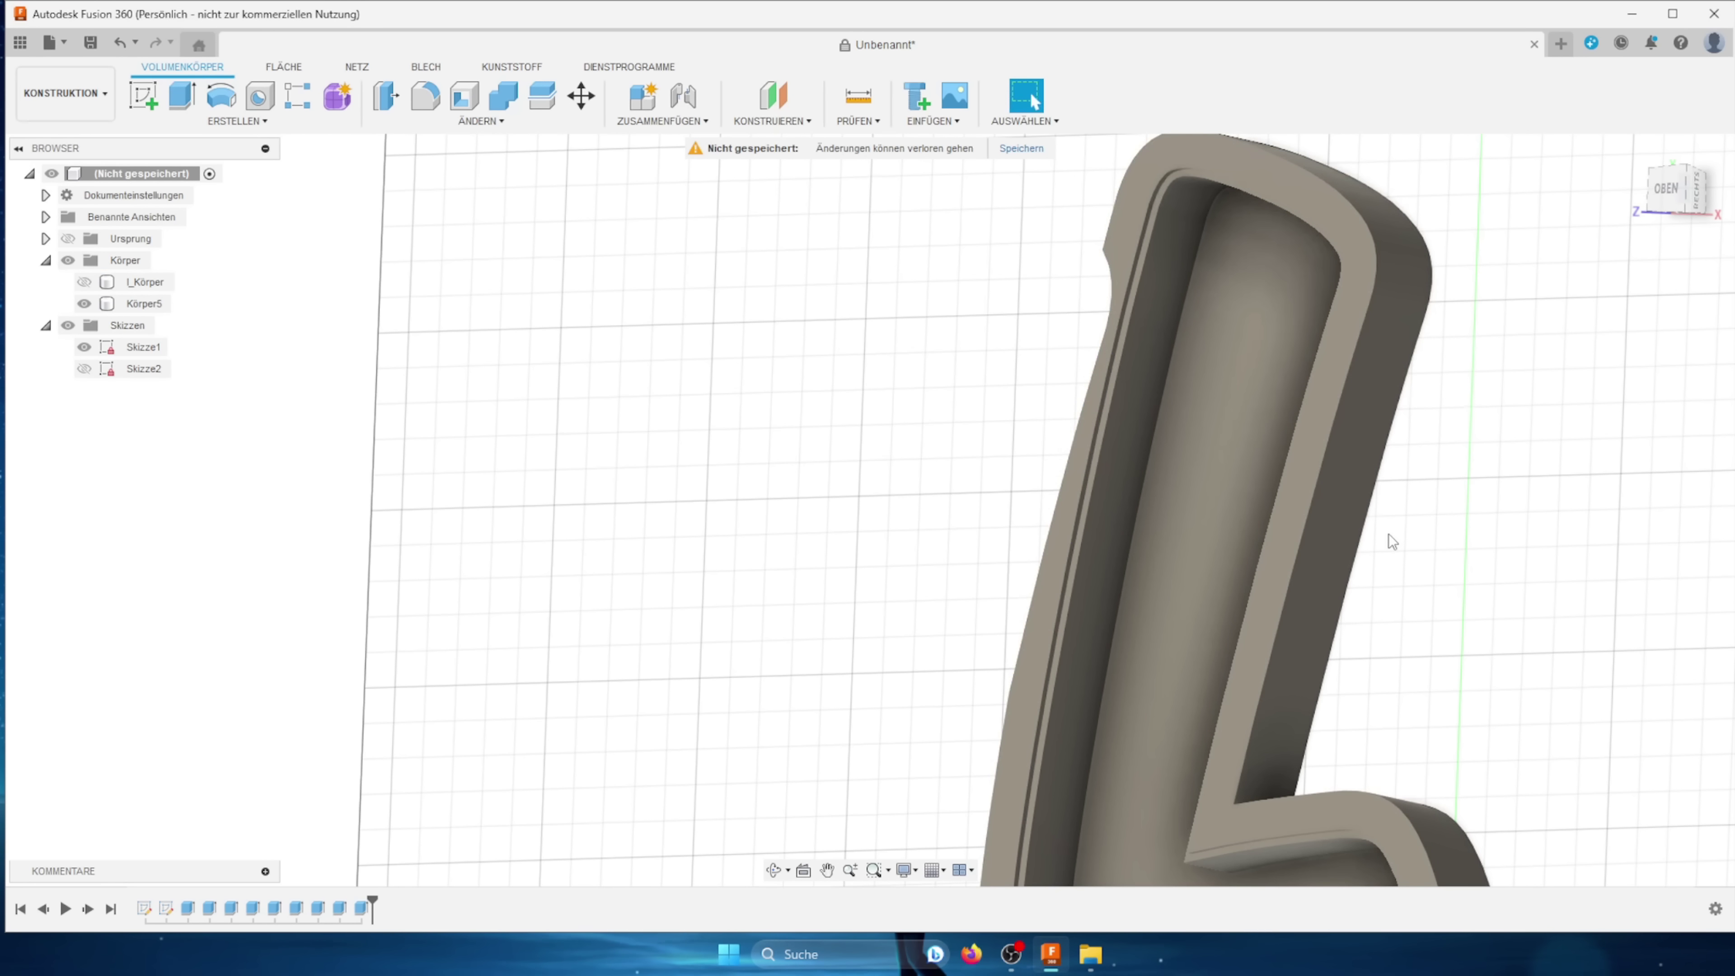
left_click(1436, 457)
mouse_move(1437, 457)
middle_mouse_down("shift")
mouse_move(1526, 399)
mouse_move(1467, 413)
middle_mouse_up("shift")
mouse_move(1466, 413)
left_mouse_down()
mouse_move(1541, 415)
mouse_move(1510, 437)
left_mouse_up()
key("Escape")
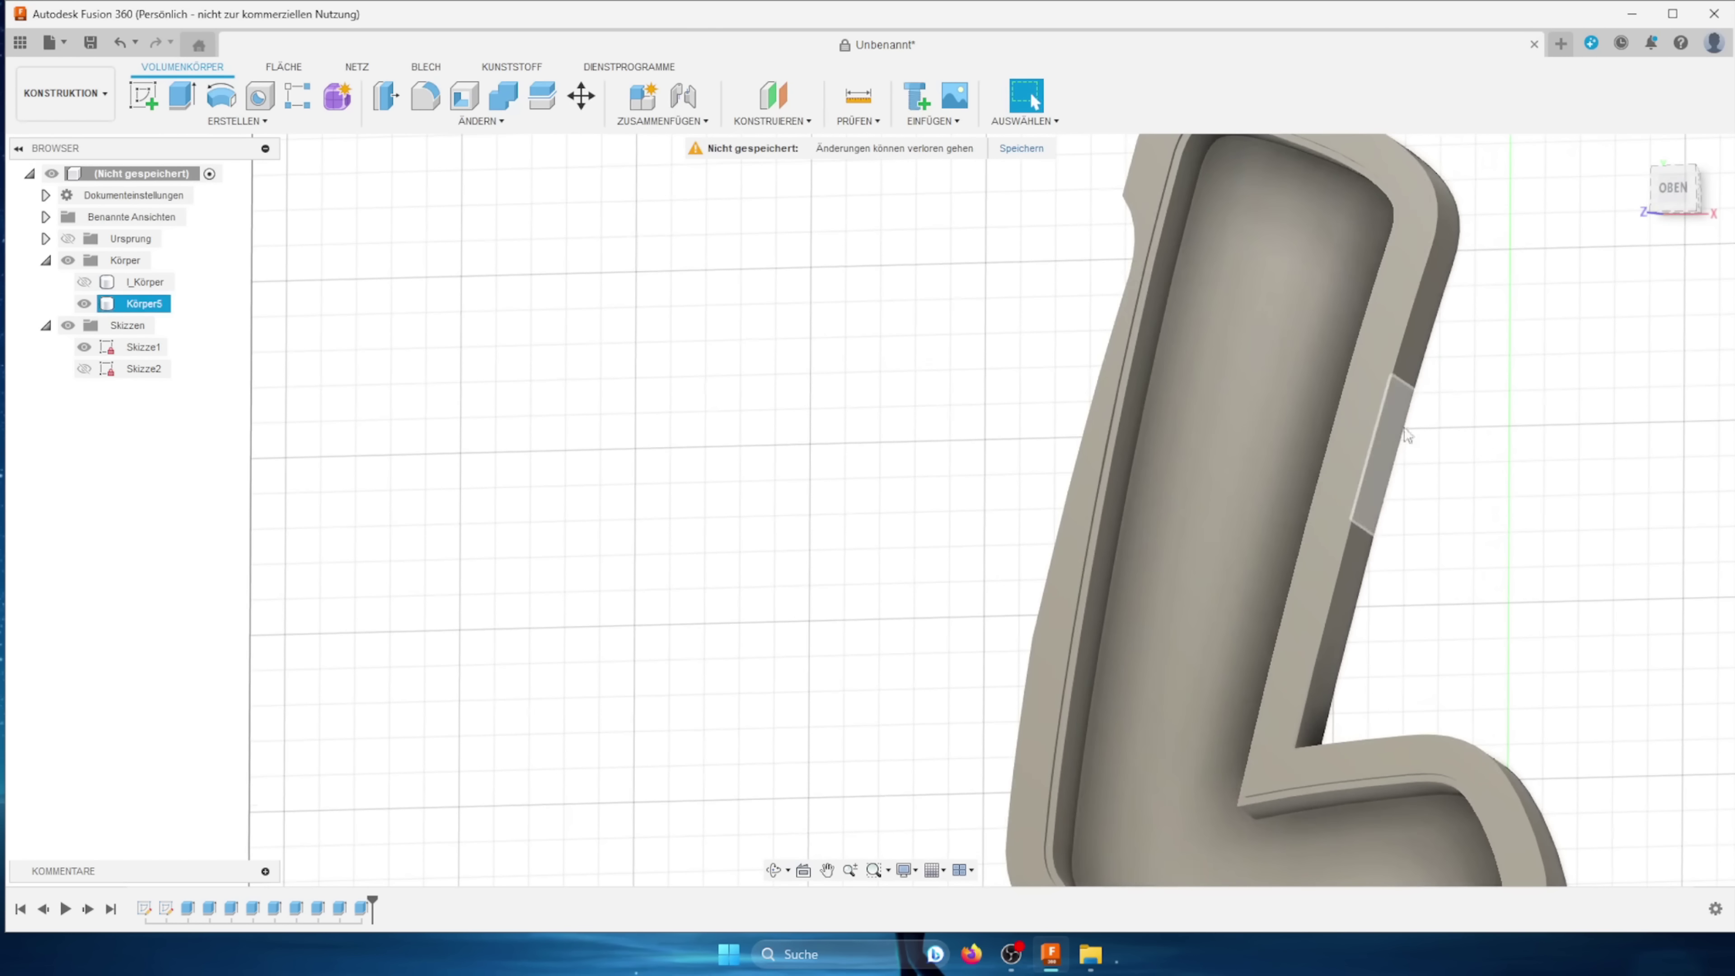
Step: Rename Körper5 to L_Körper and show the letter sketch again
double_click(144, 304)
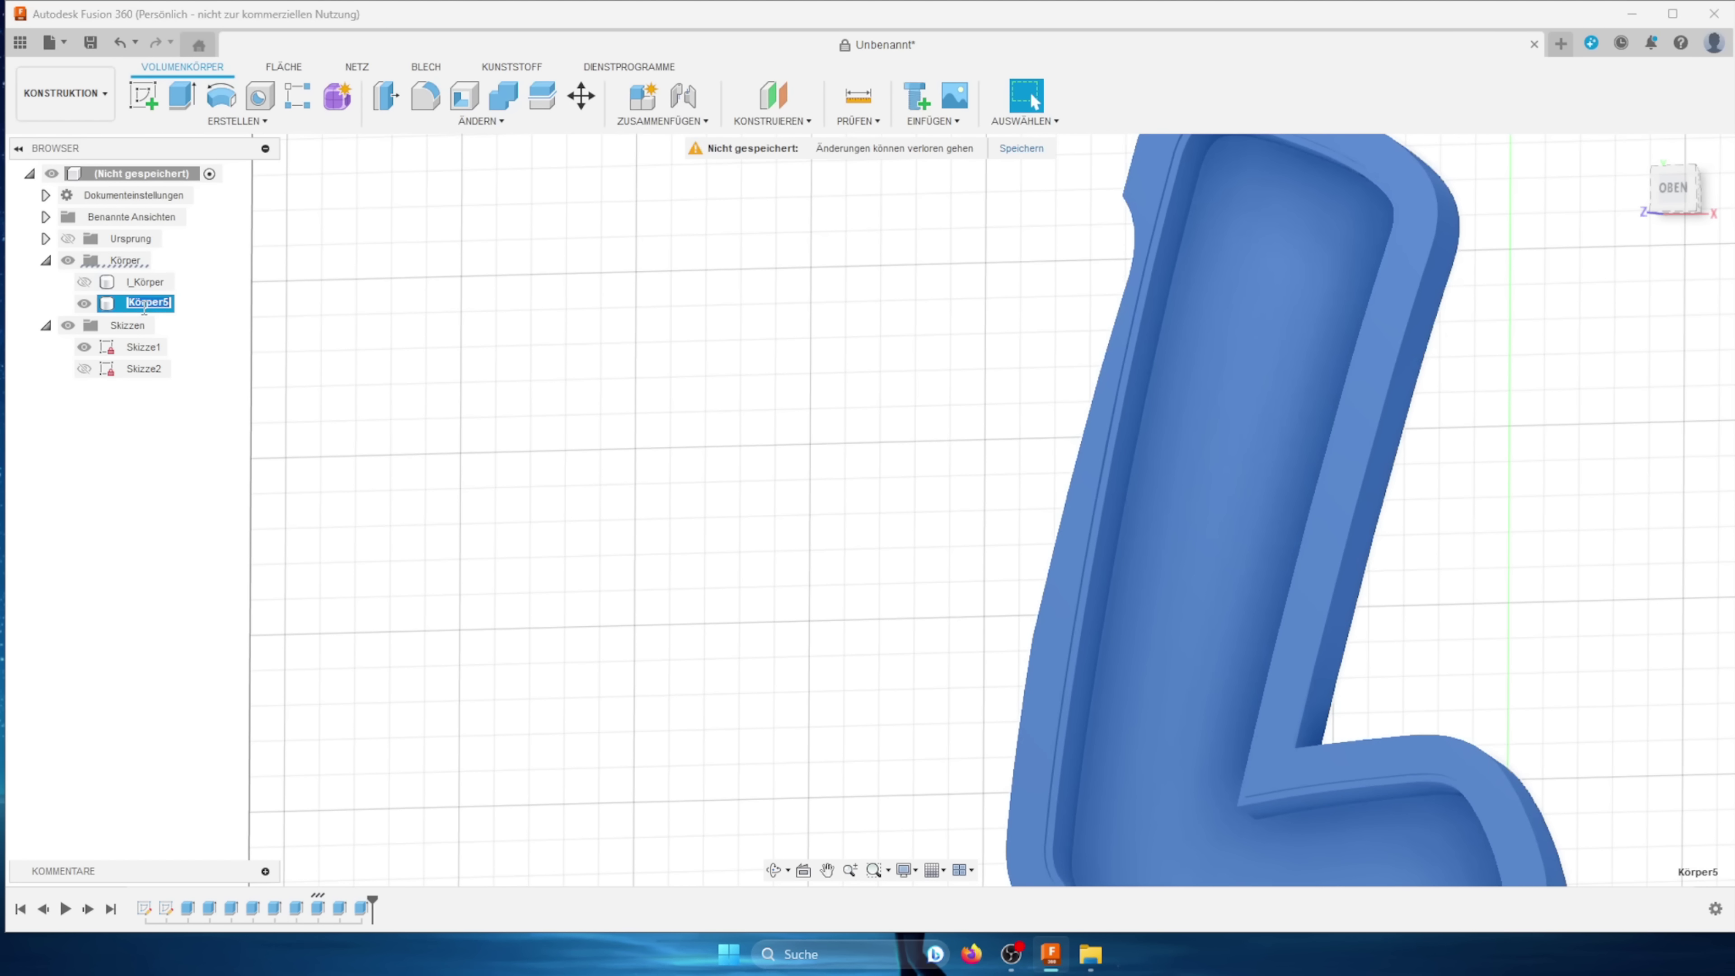
type("L_Körper")
key("Return")
left_click(145, 368)
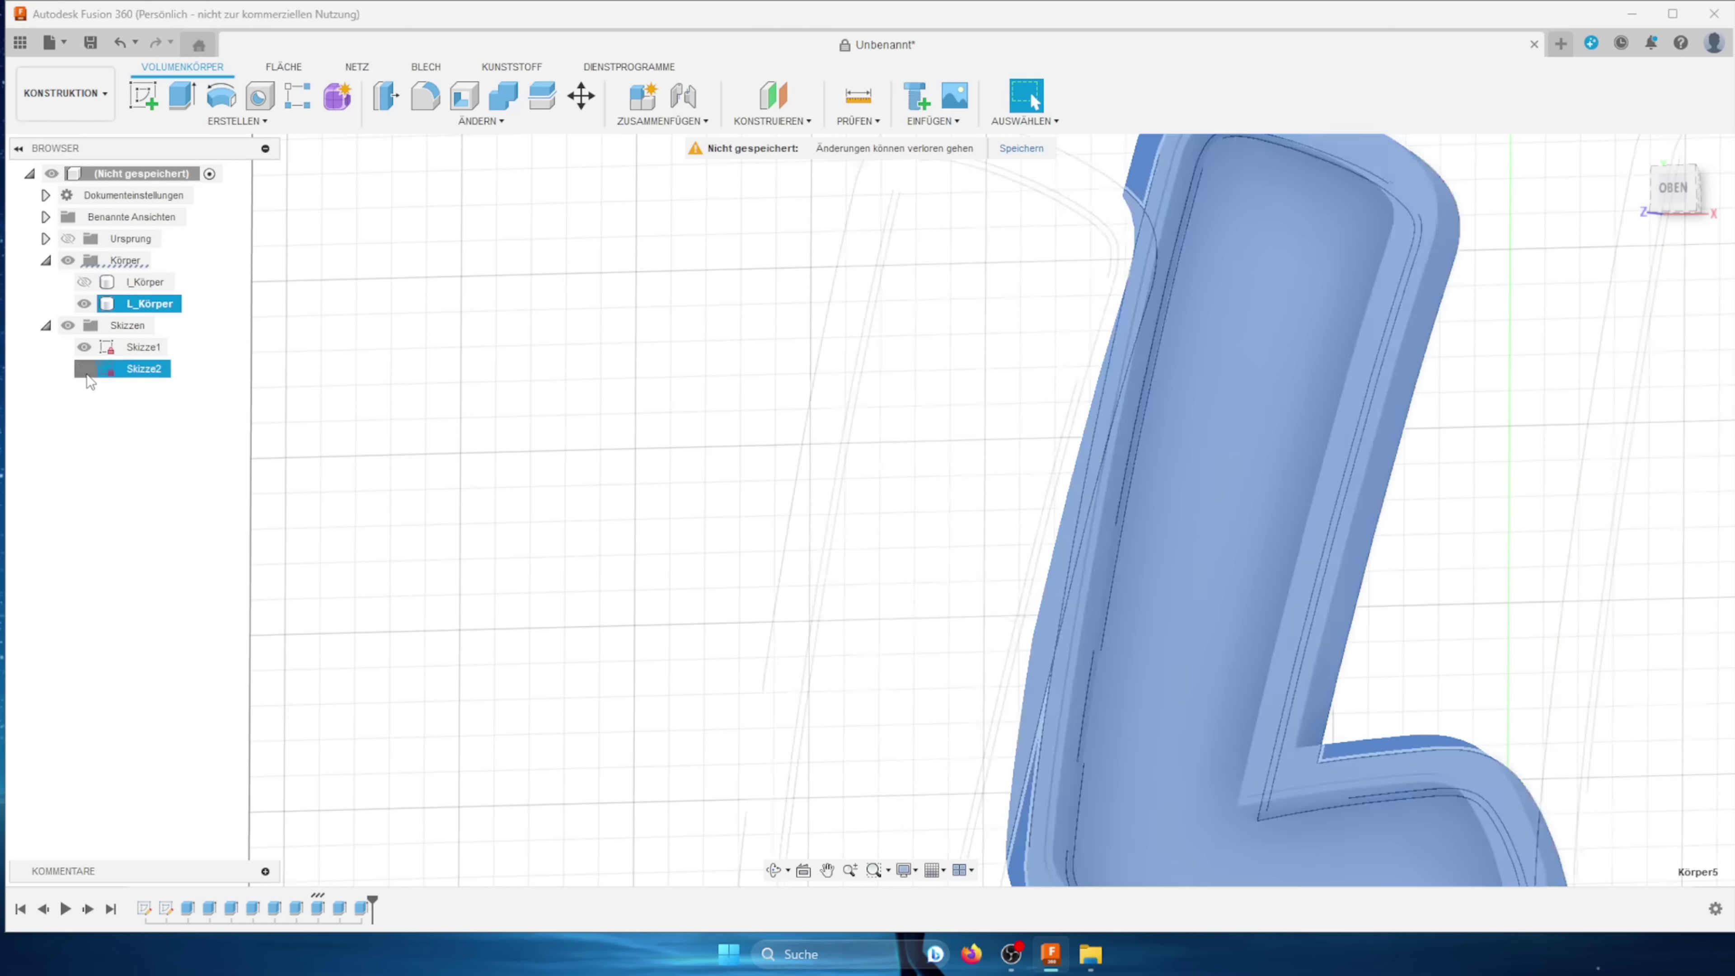
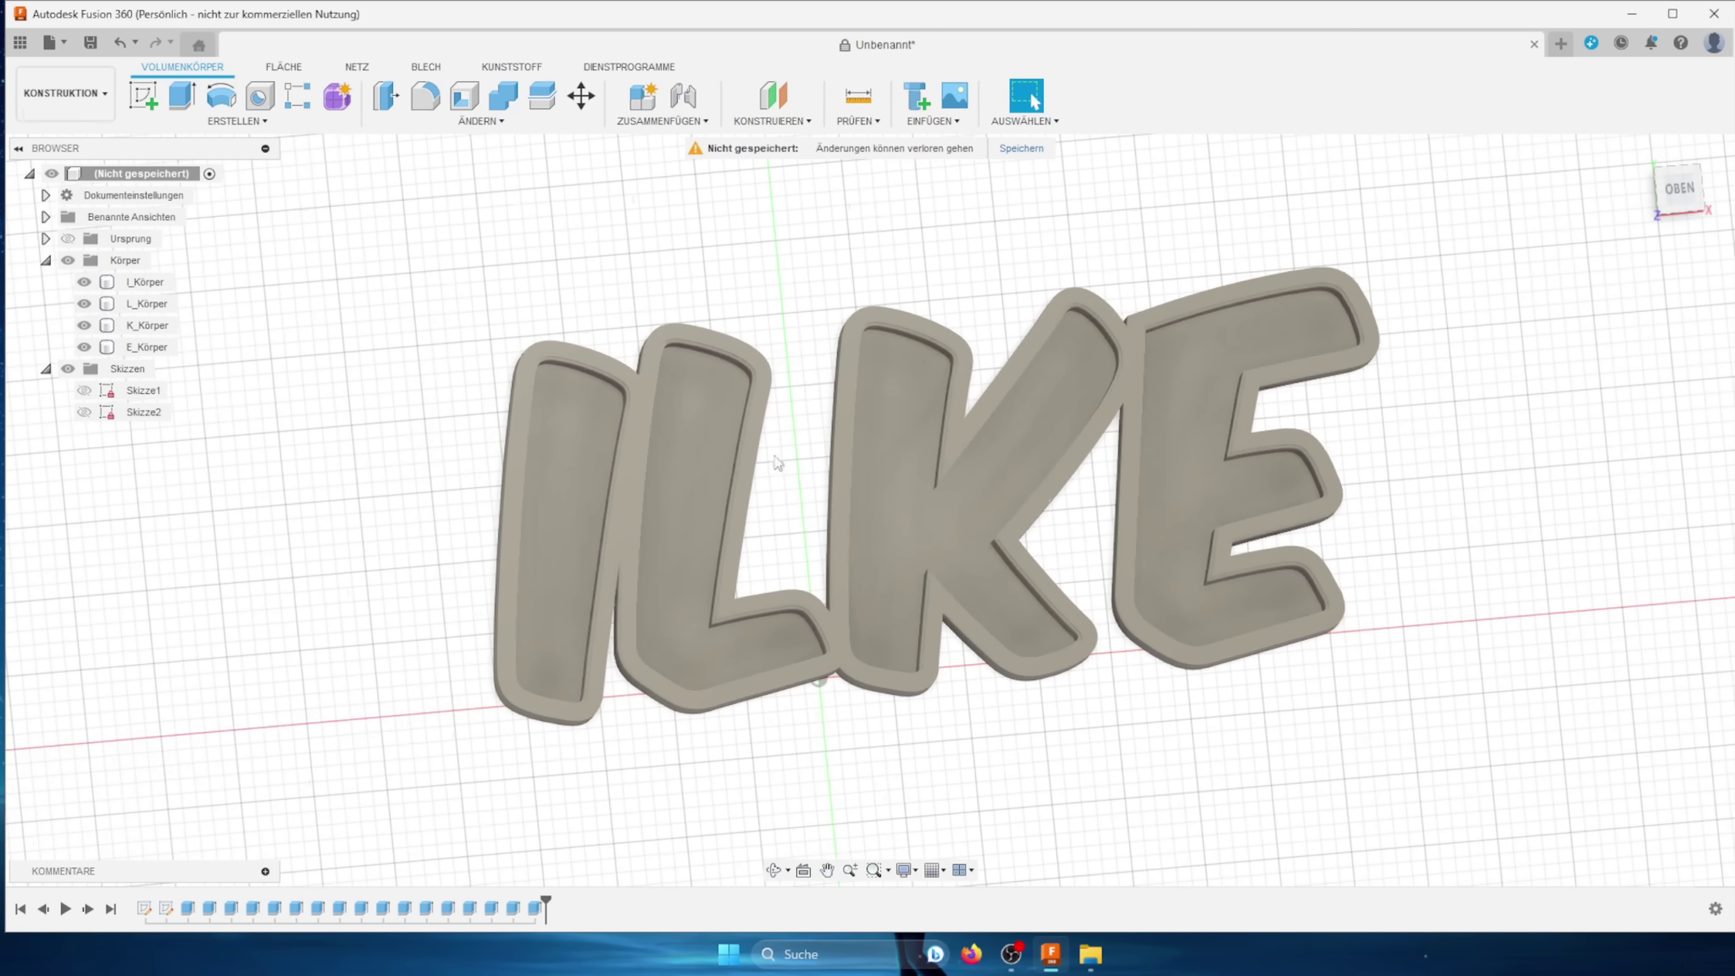
Step: Place a 15 mm diameter hole on the I face and move it to the I's lower corner
left_click(1679, 191)
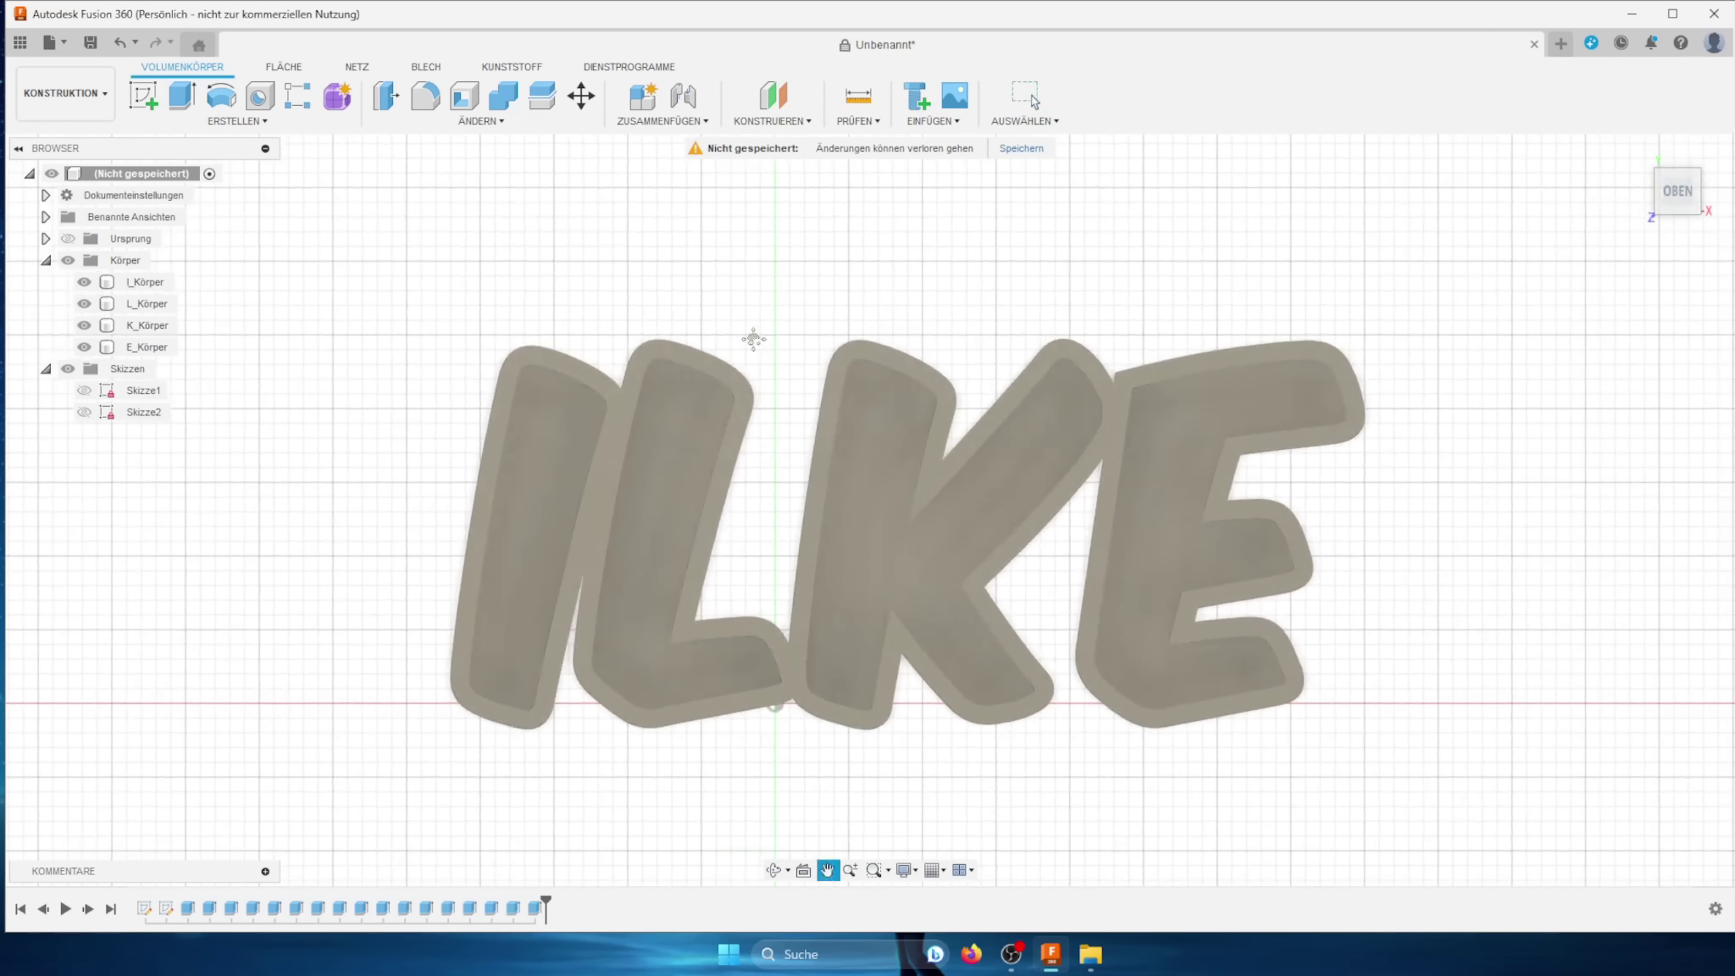
left_click(258, 97)
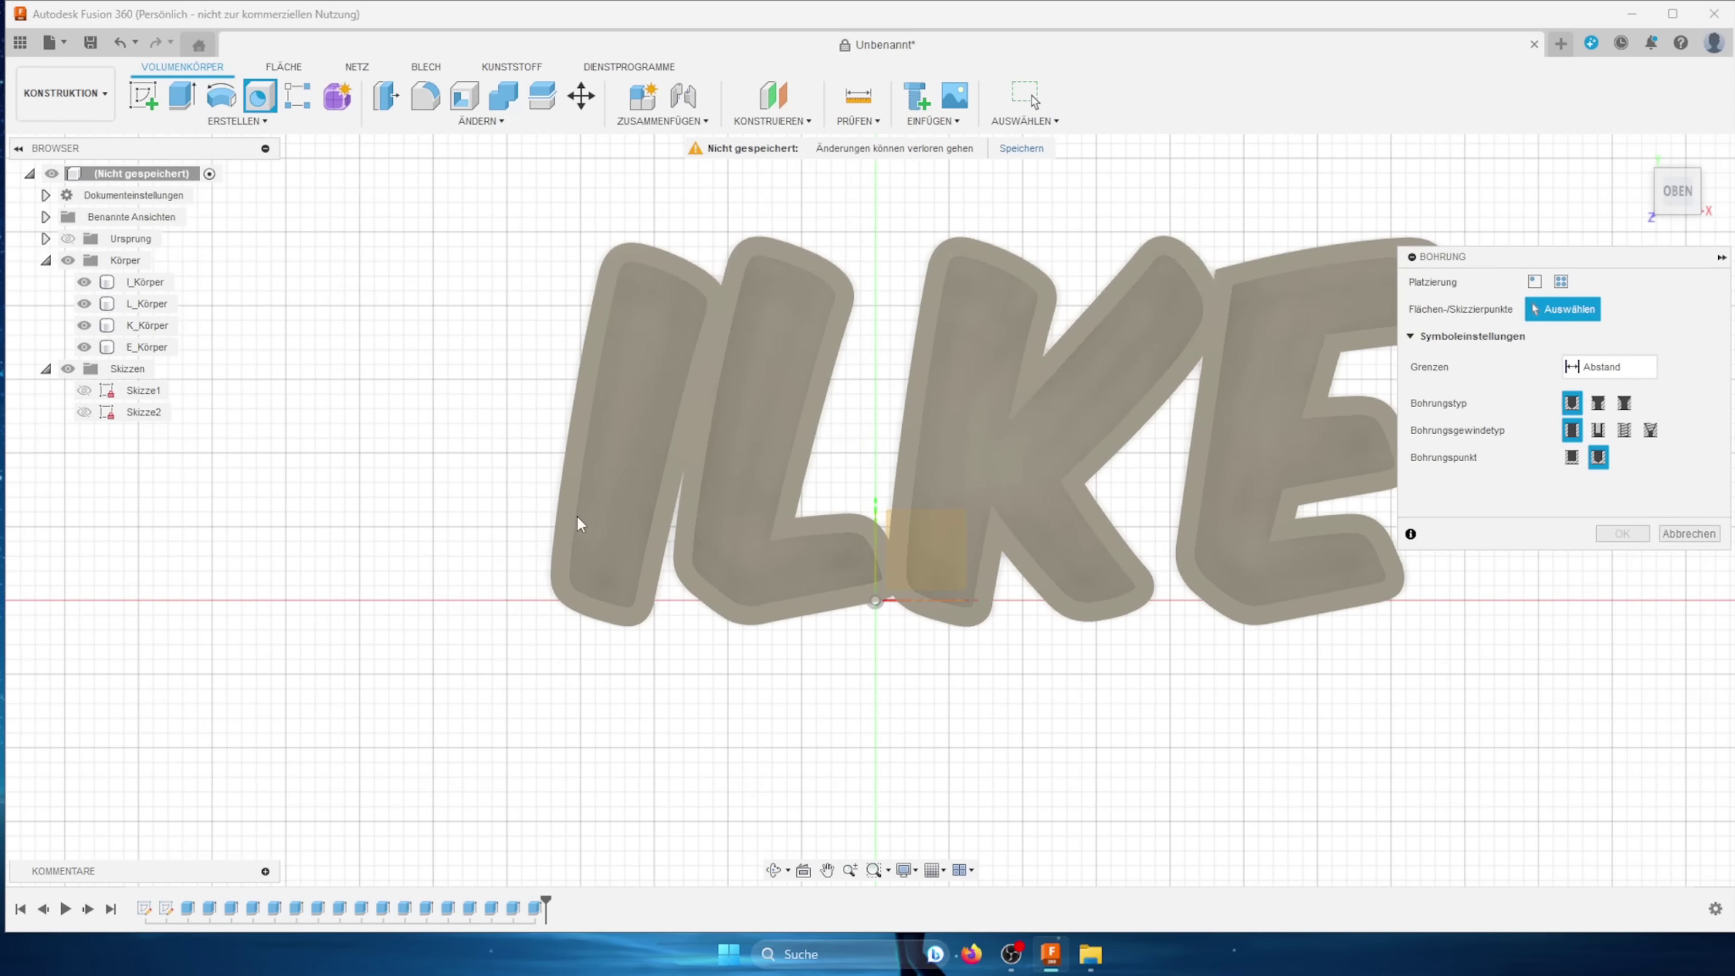
key("Escape")
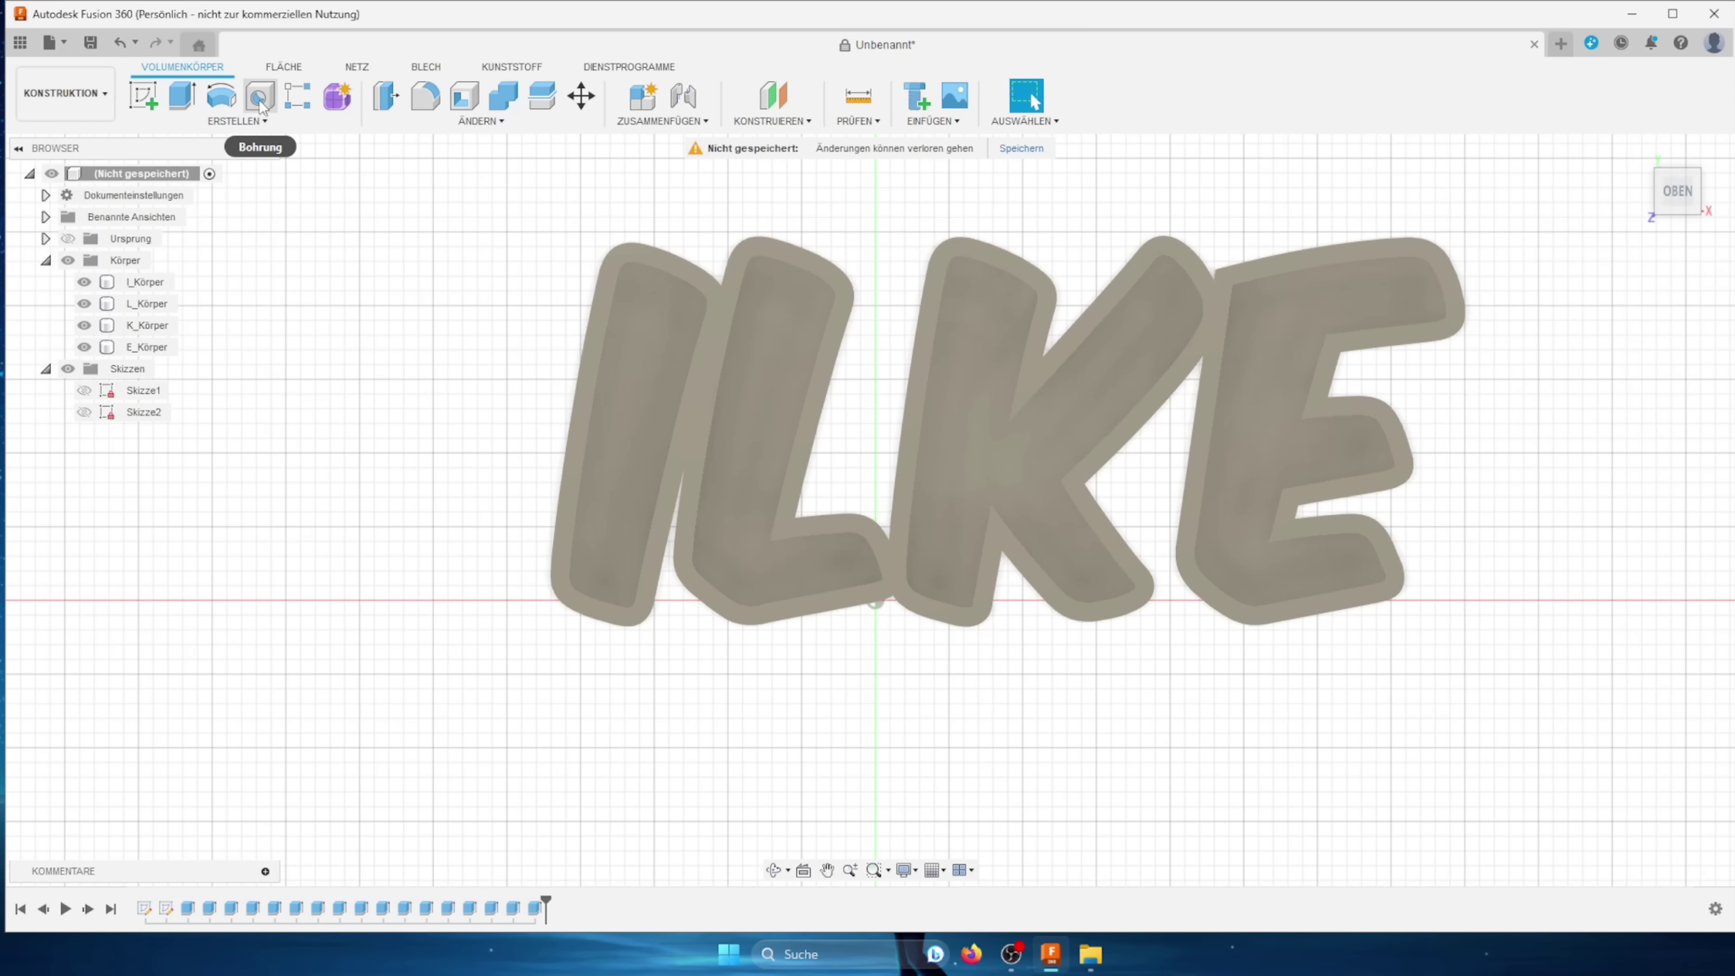
left_click(260, 98)
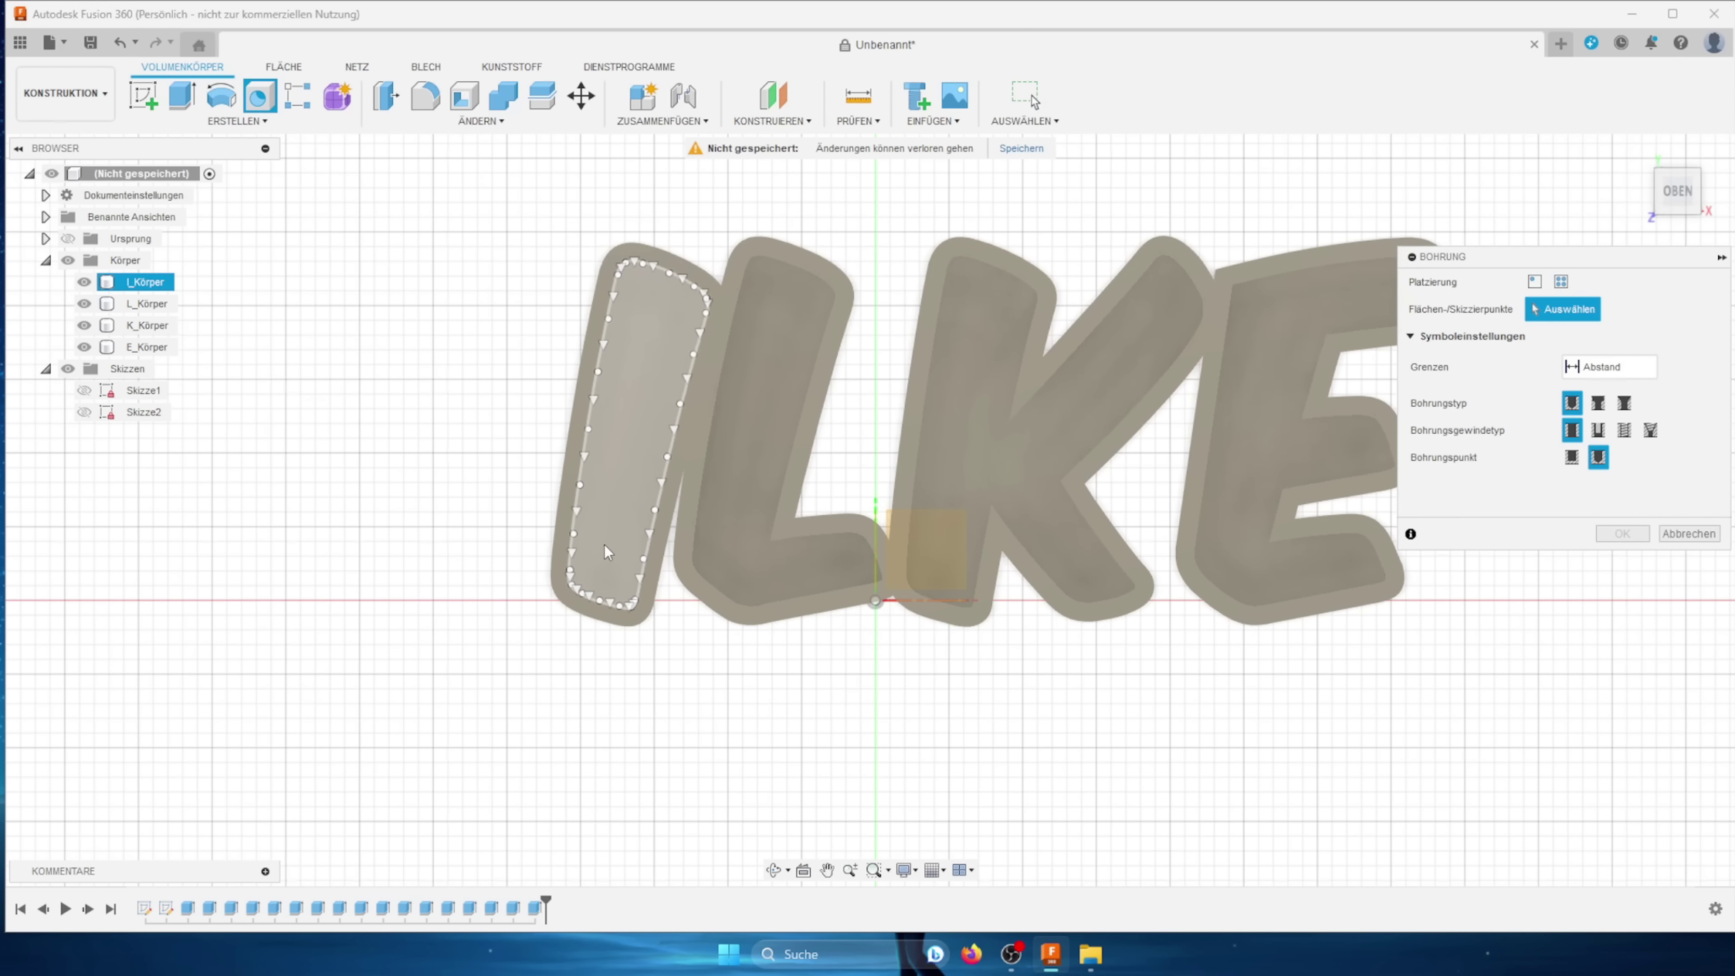
left_click(598, 601)
left_click_drag(598, 601, 604, 552)
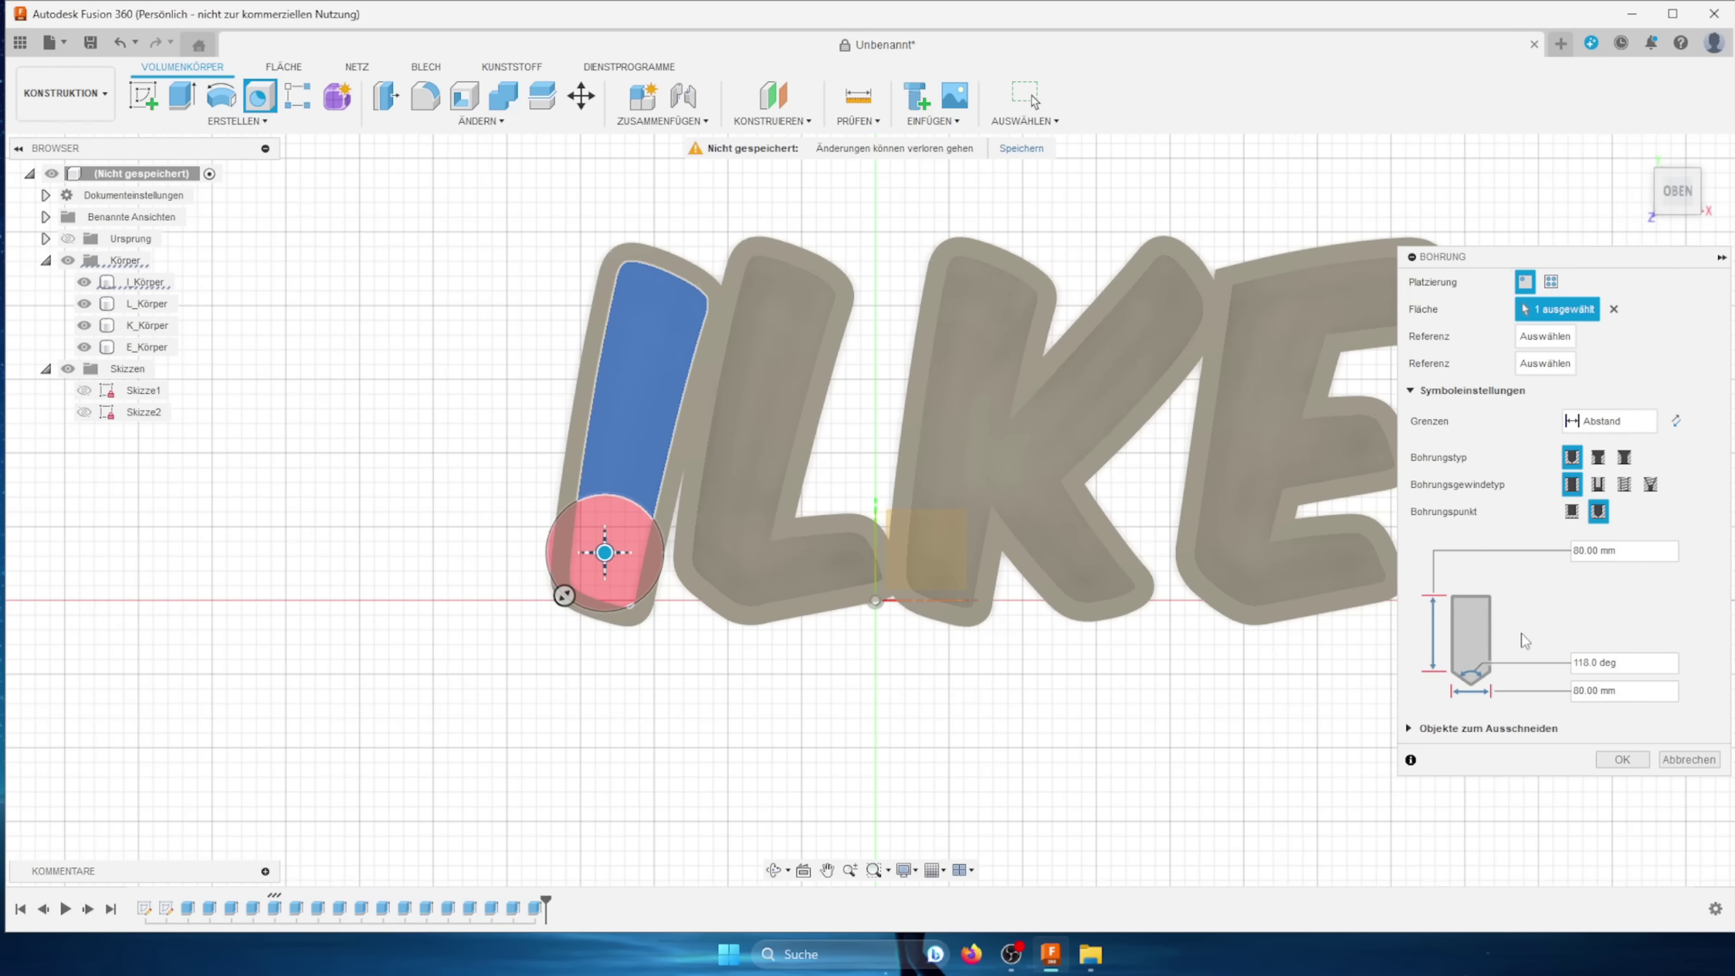
left_click_drag(1576, 263, 1196, 207)
double_click(1236, 635)
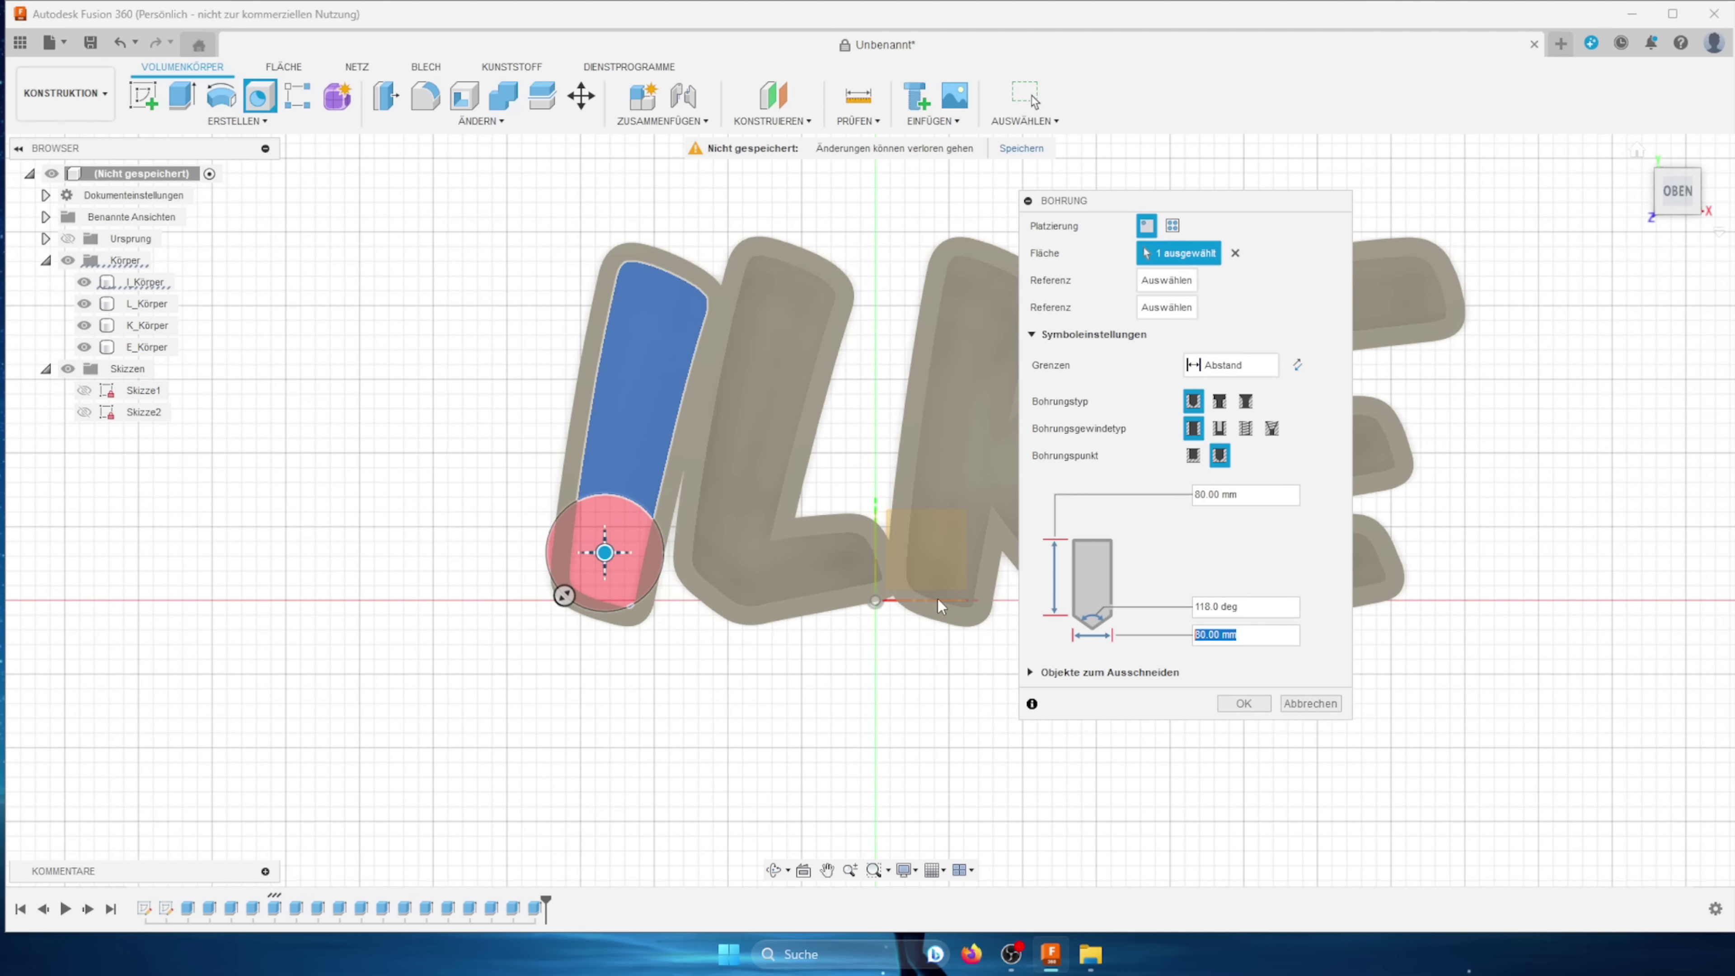
type("15")
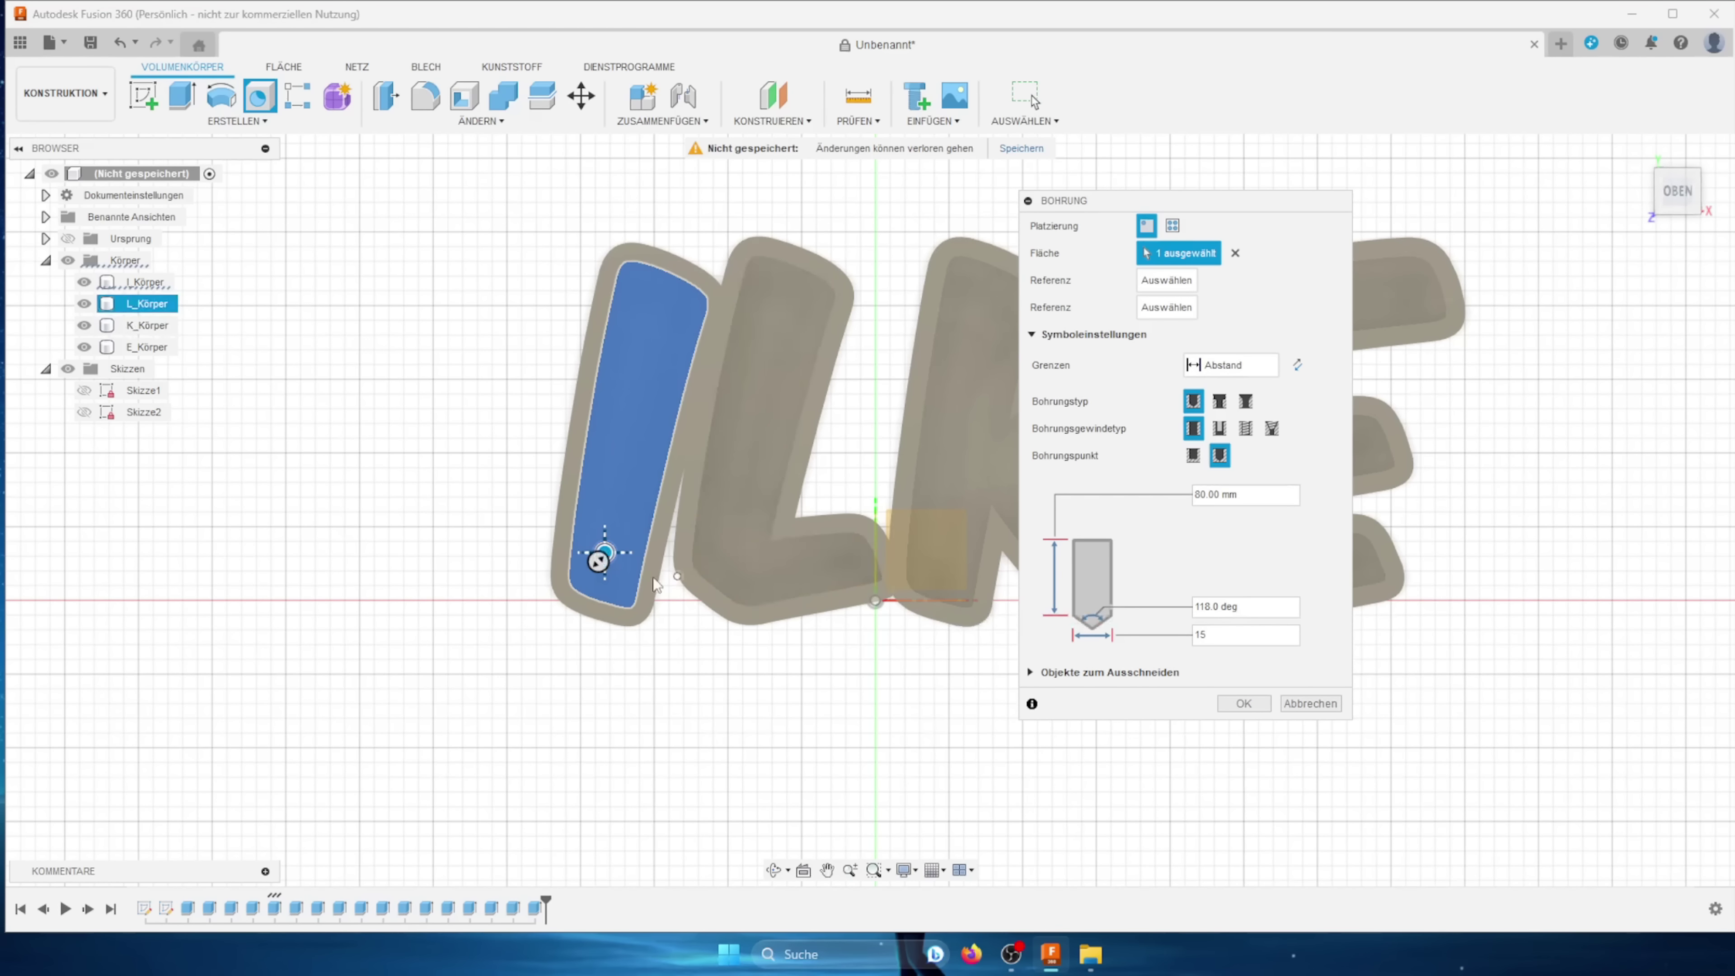
scroll(557, 512, "up", 5)
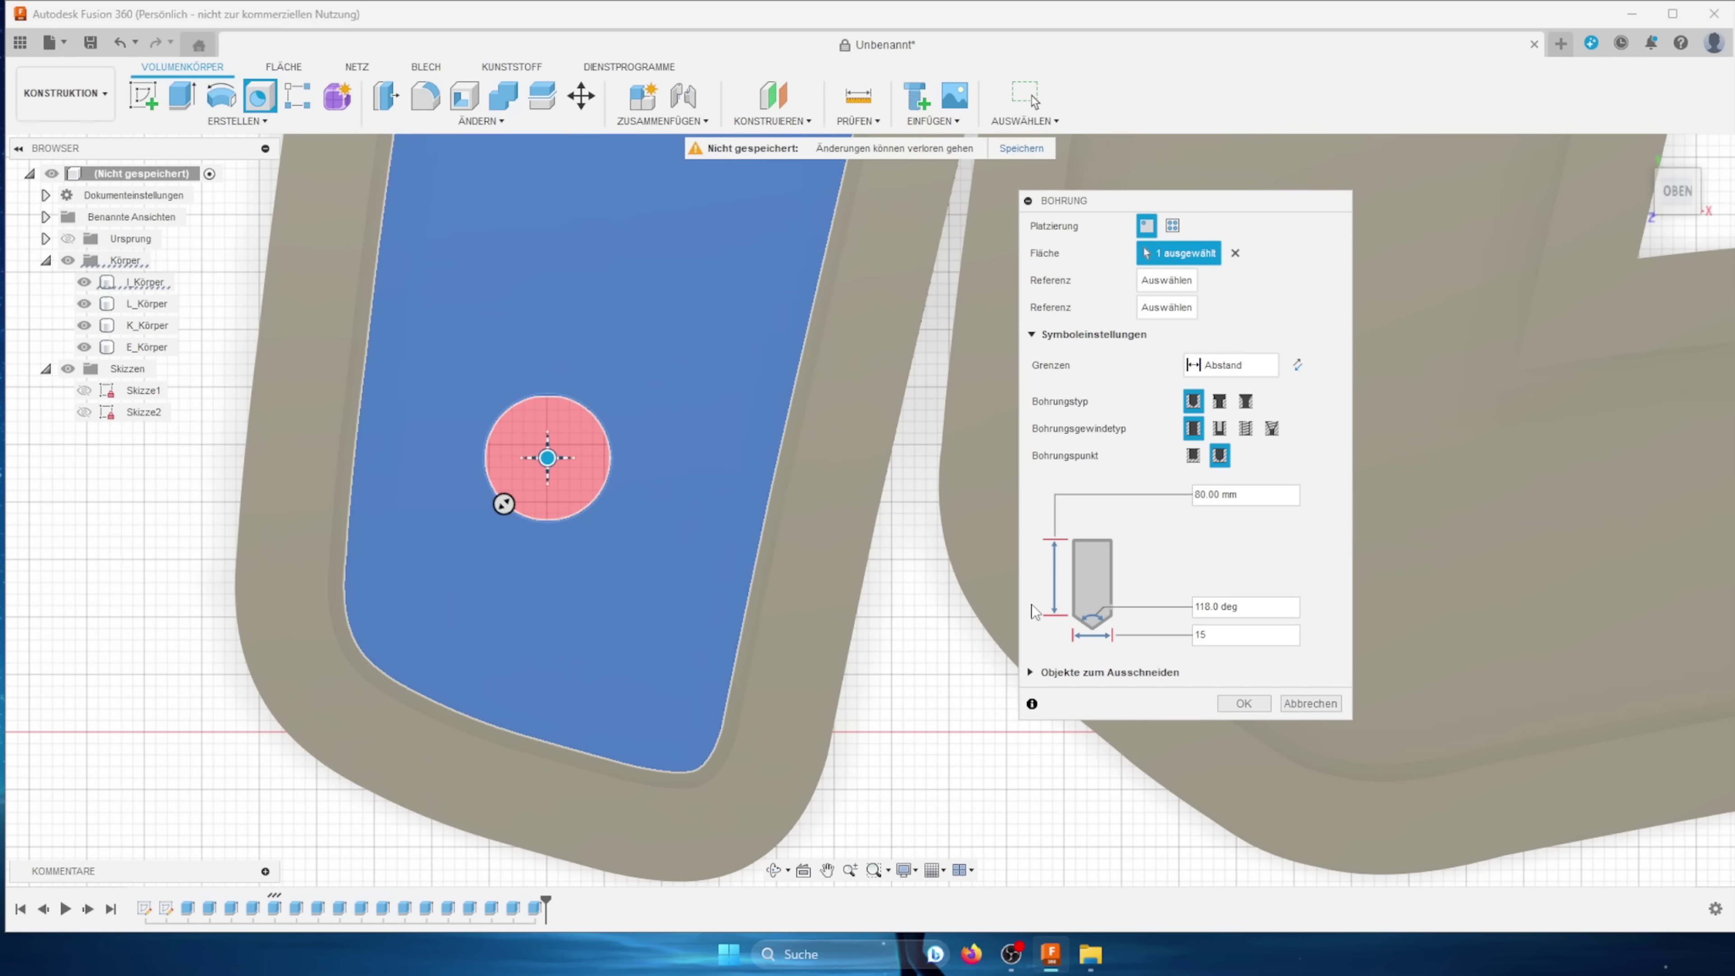
left_click_drag(547, 457, 623, 652)
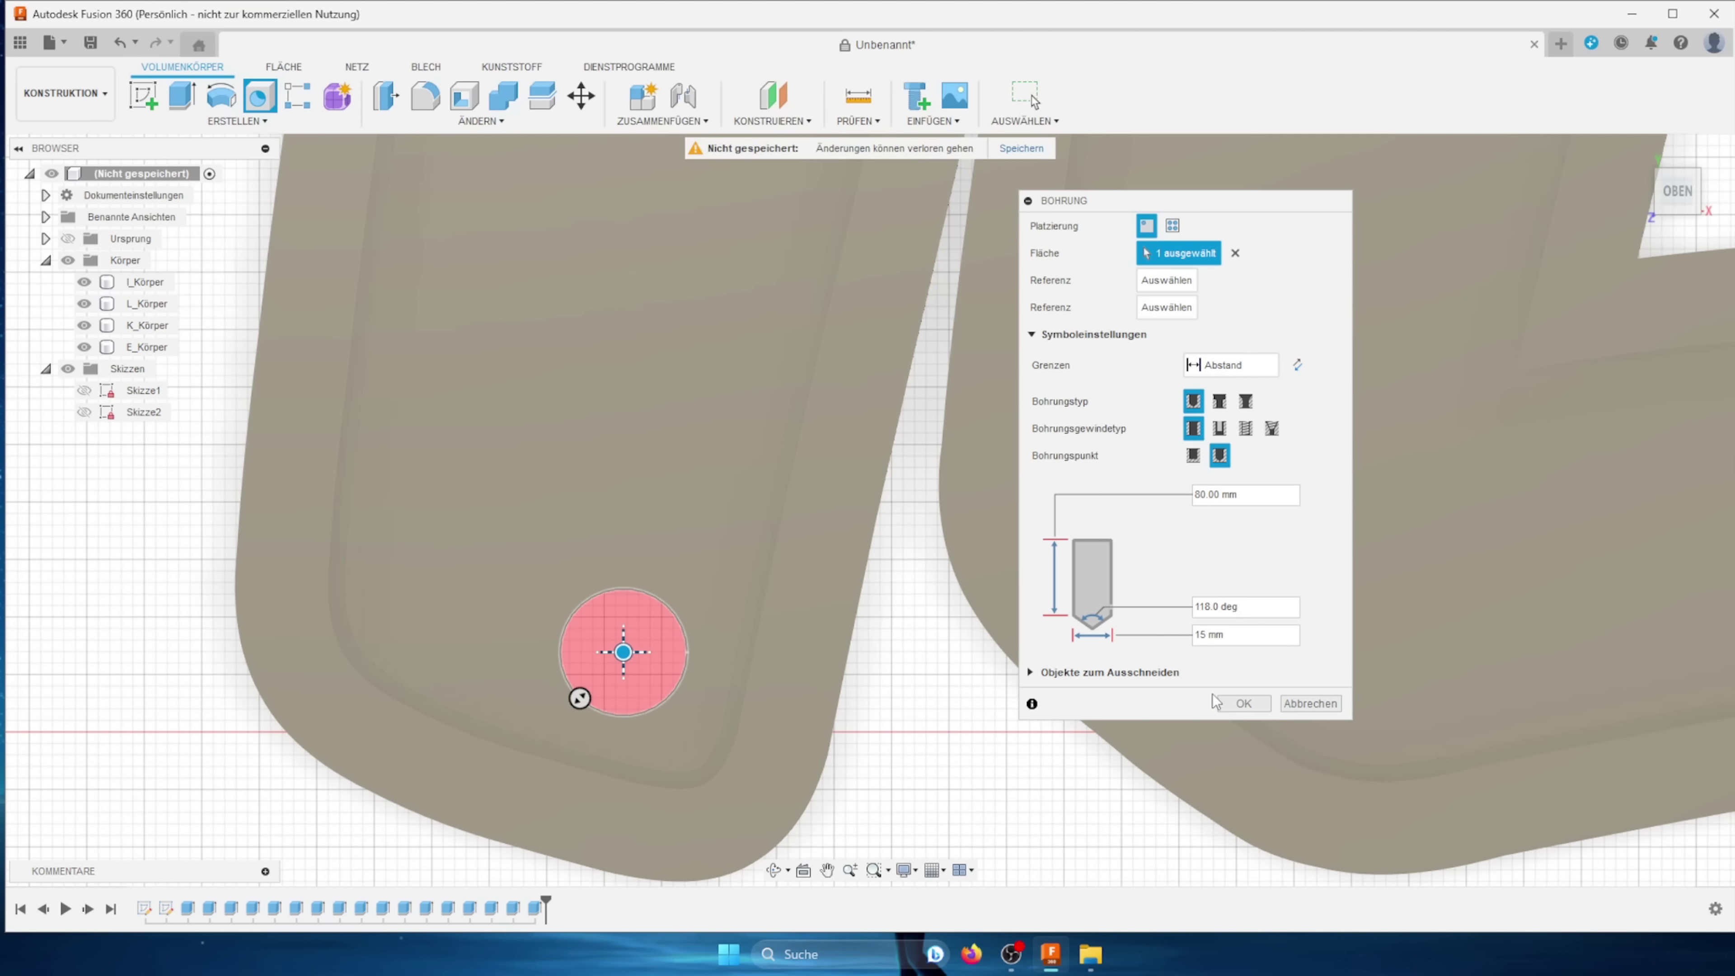
left_click(1240, 703)
Step: From the top view, create sketch Skizze3 on the letters' base plane, cancelling the rectangle tool
scroll(755, 626, "up", 5)
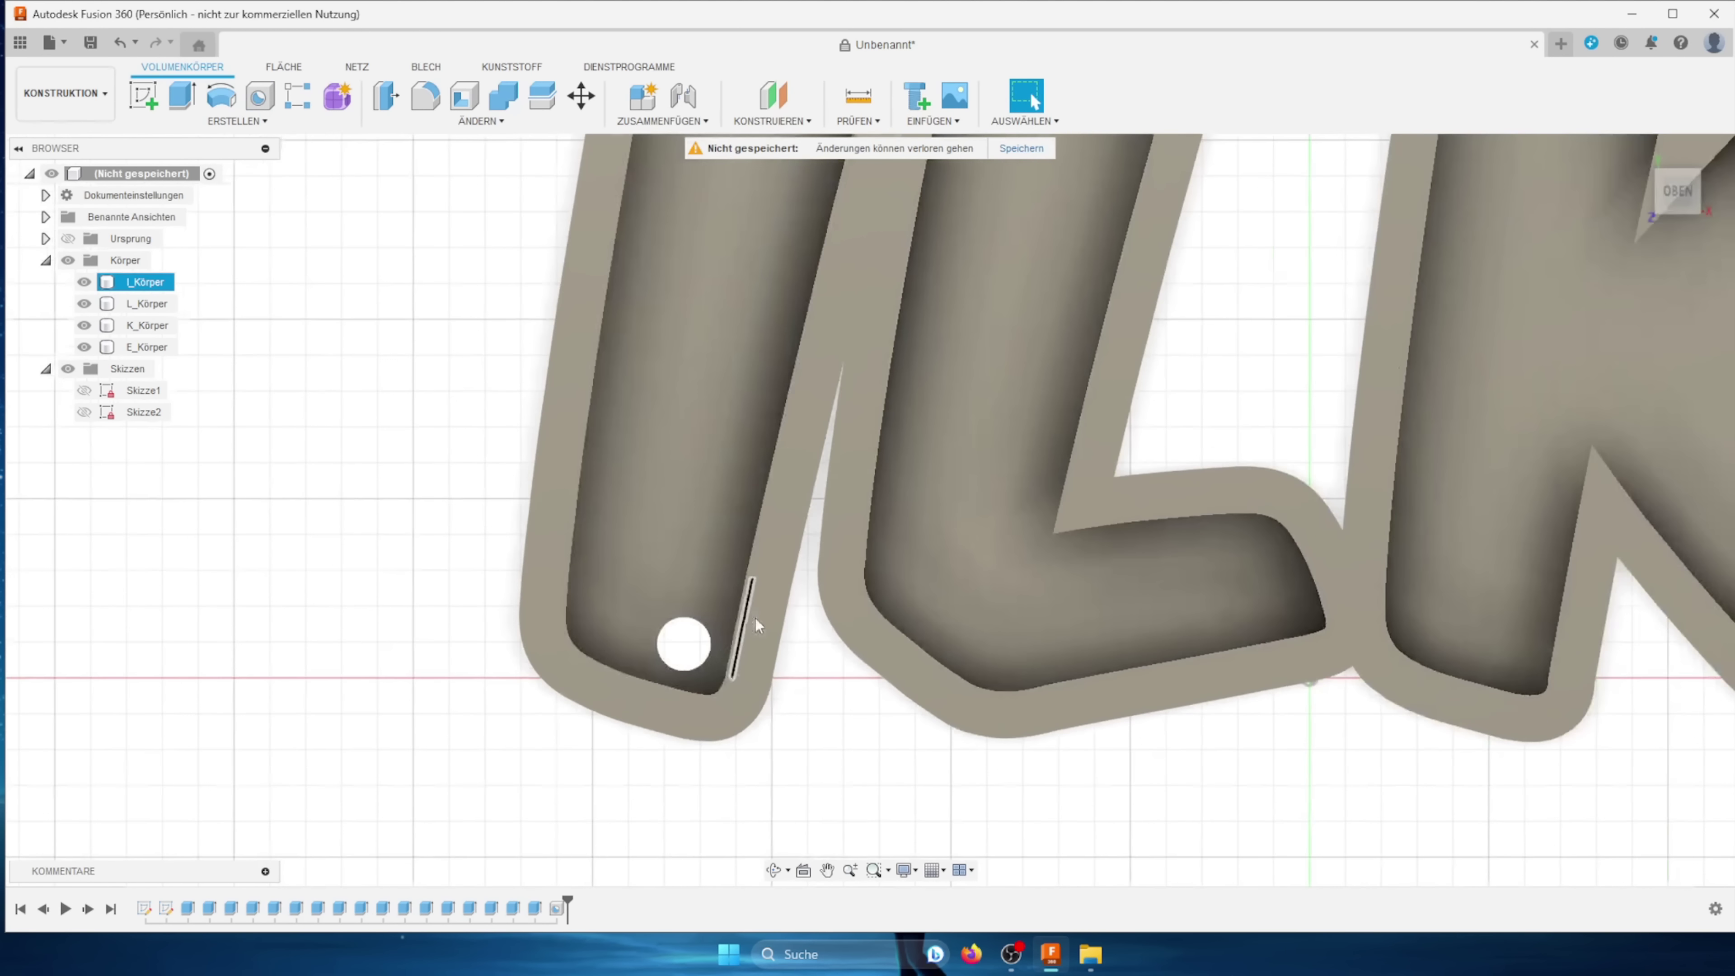
scroll(755, 618, "down", 8)
middle_click_drag(562, 457, 844, 385, "shift")
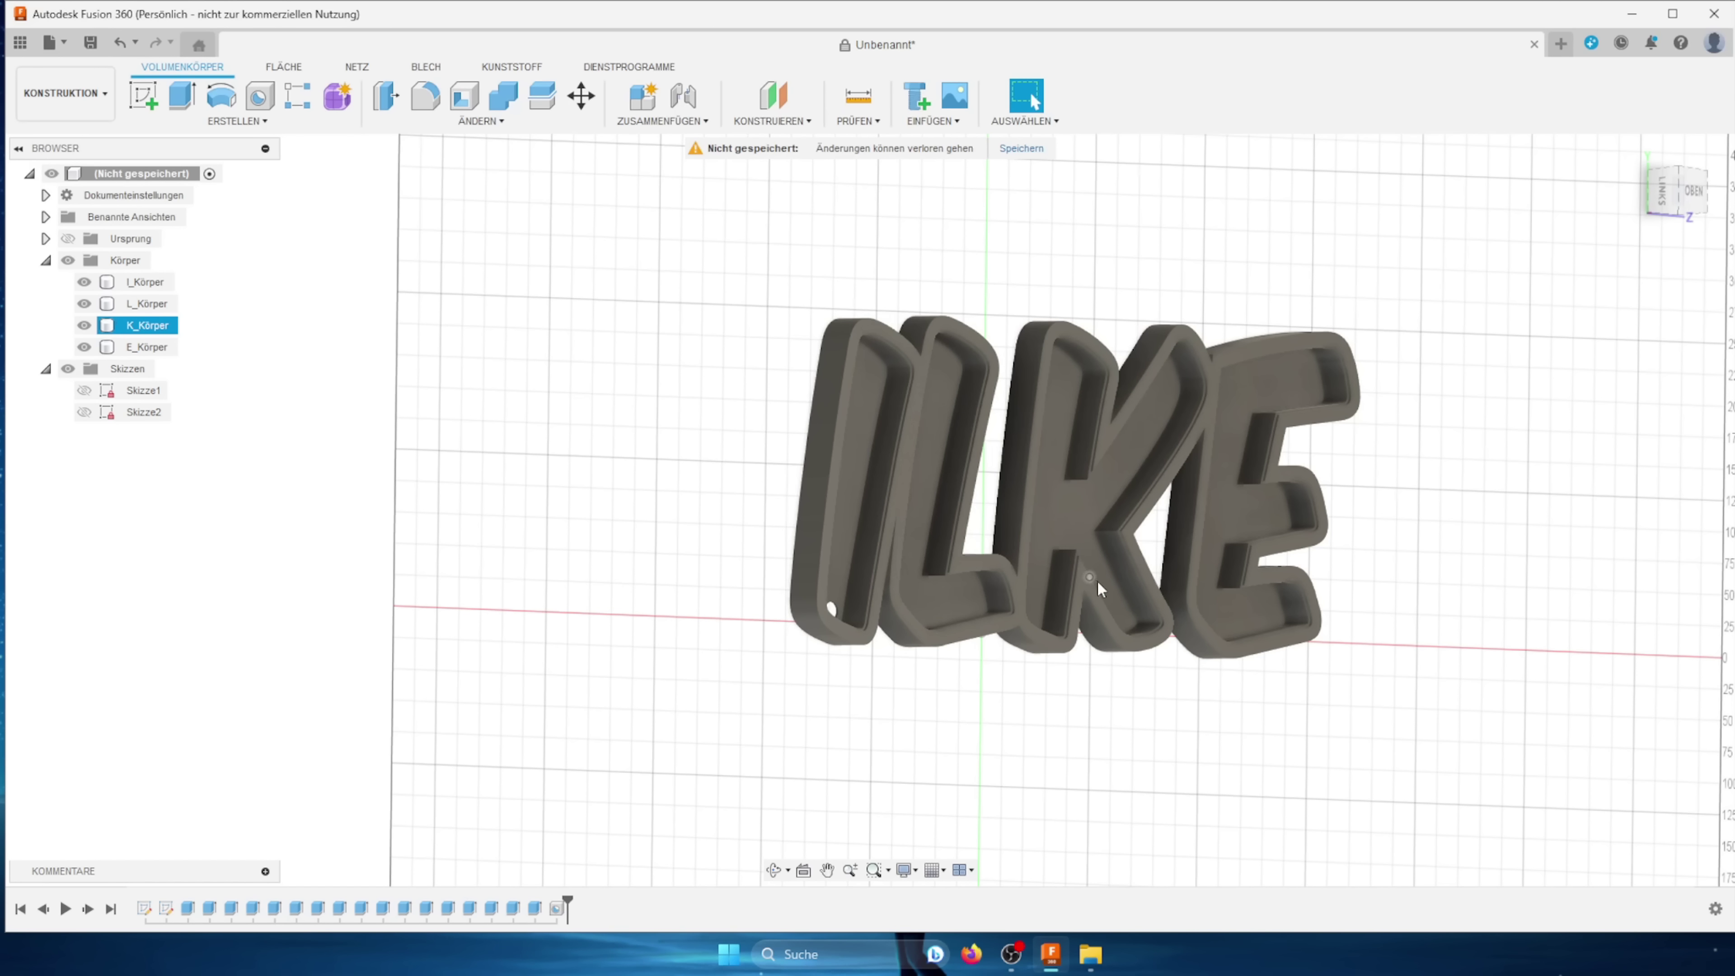
left_click(1690, 193)
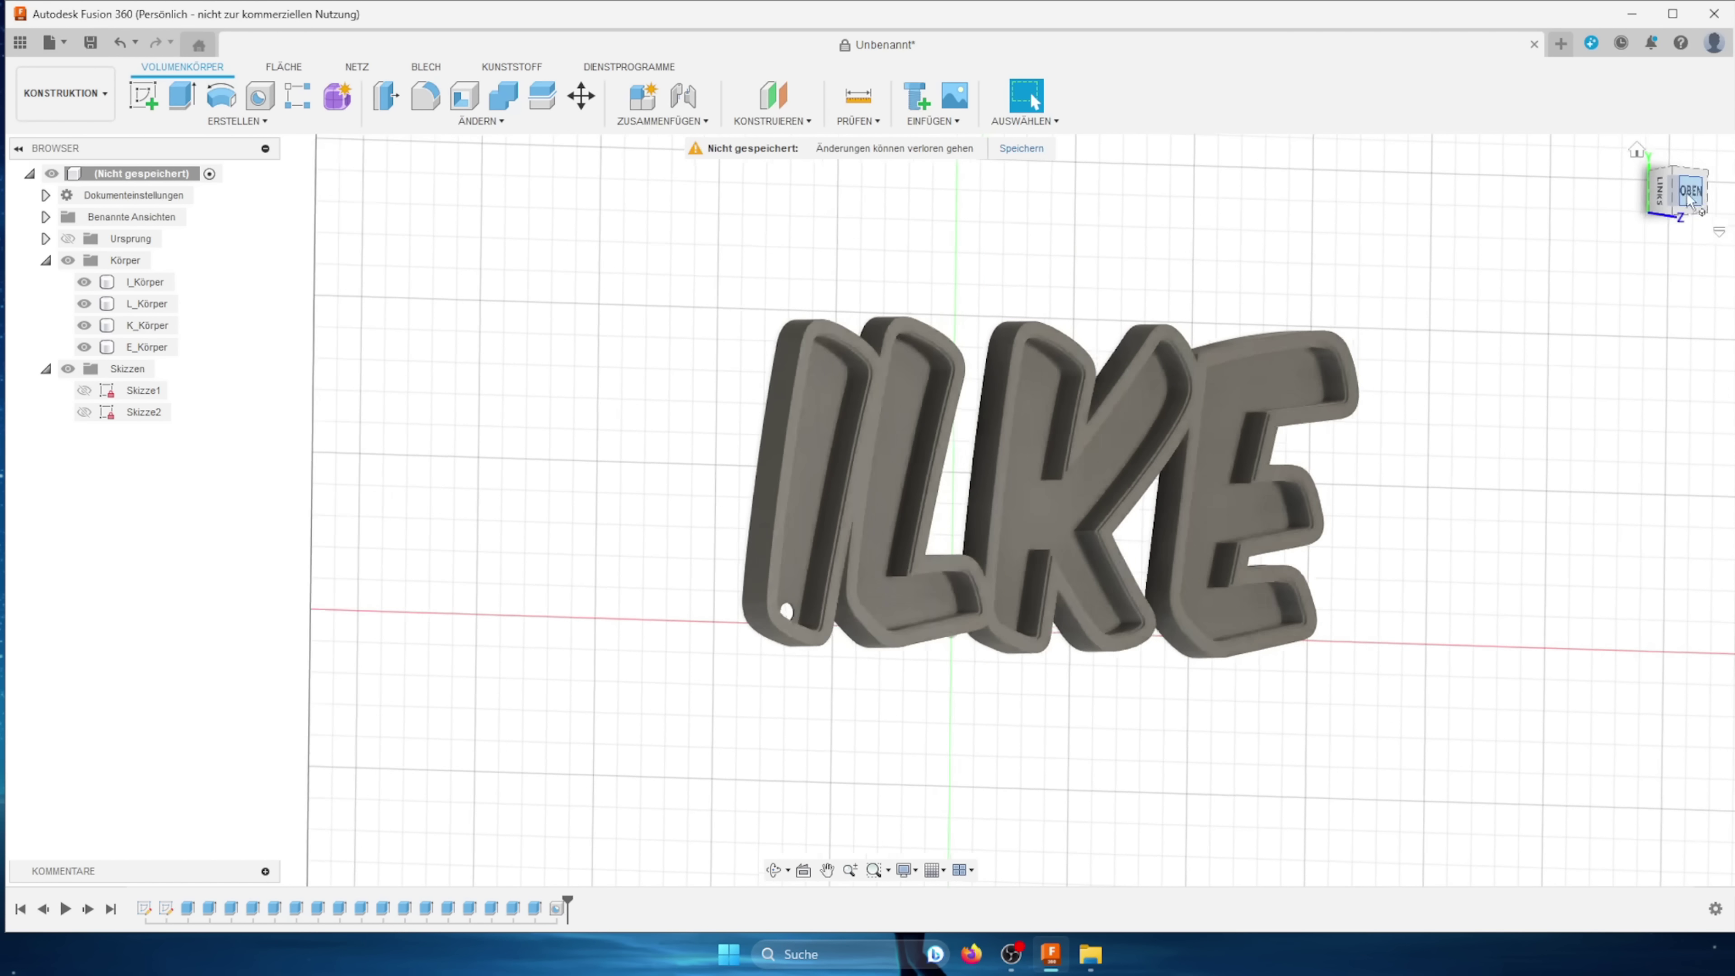
left_click(145, 97)
left_click(760, 587)
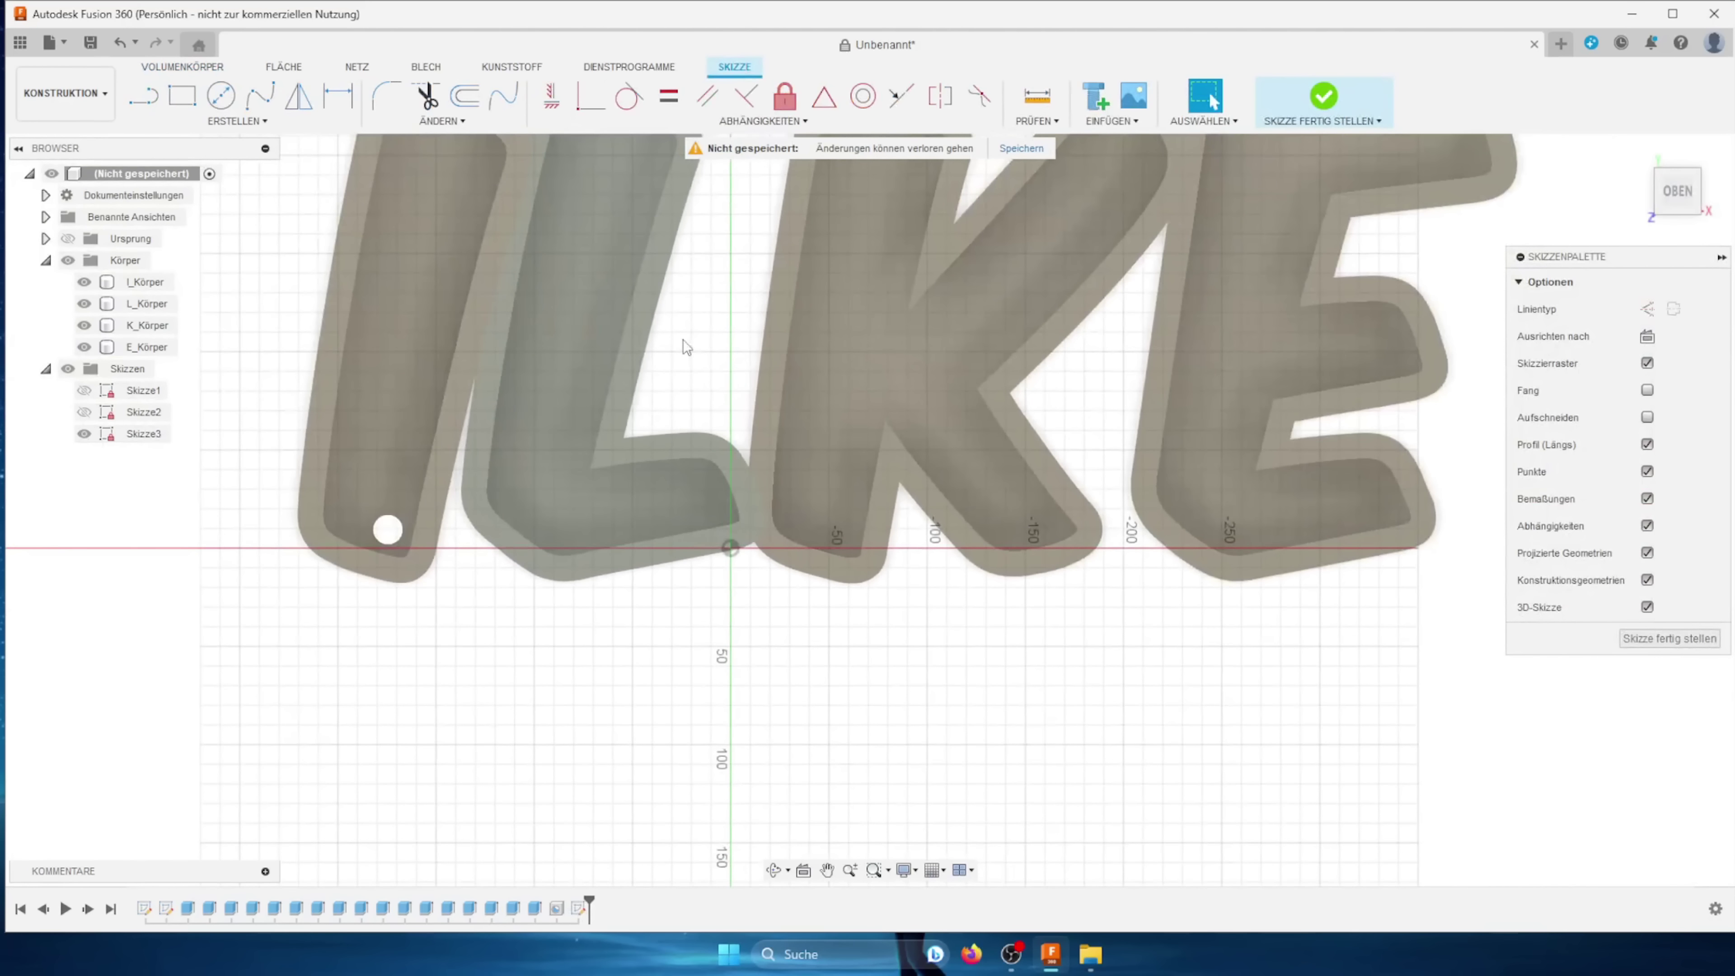
scroll(533, 376, "up", 3)
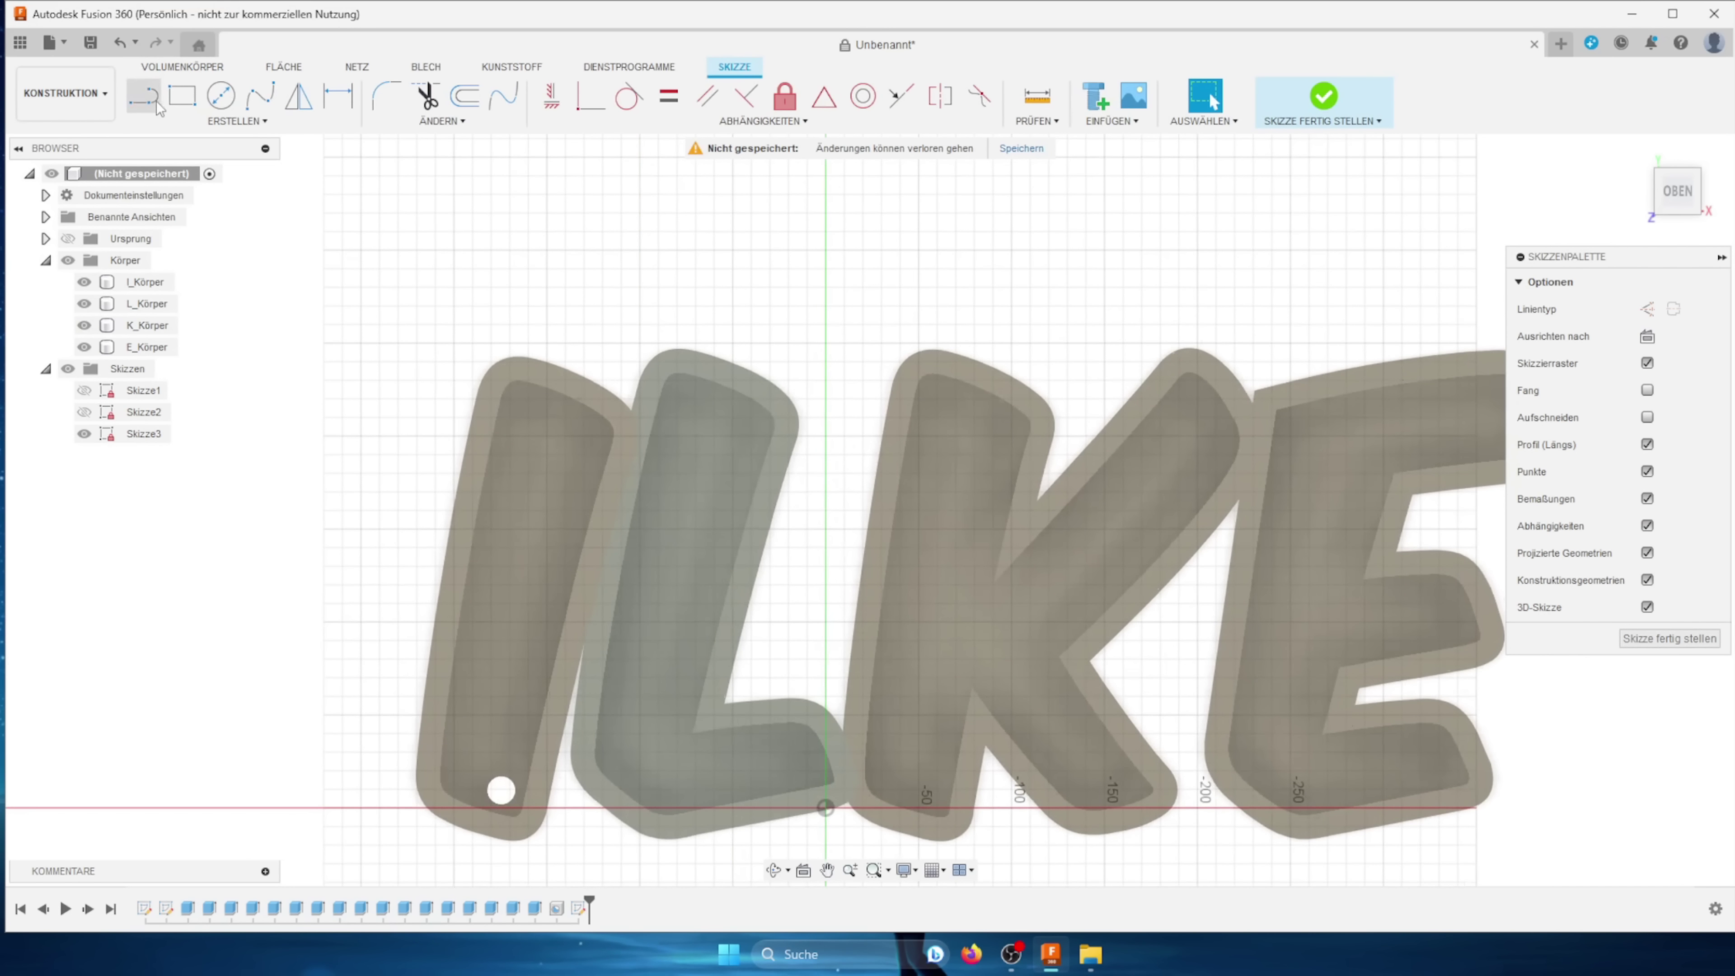
key("r")
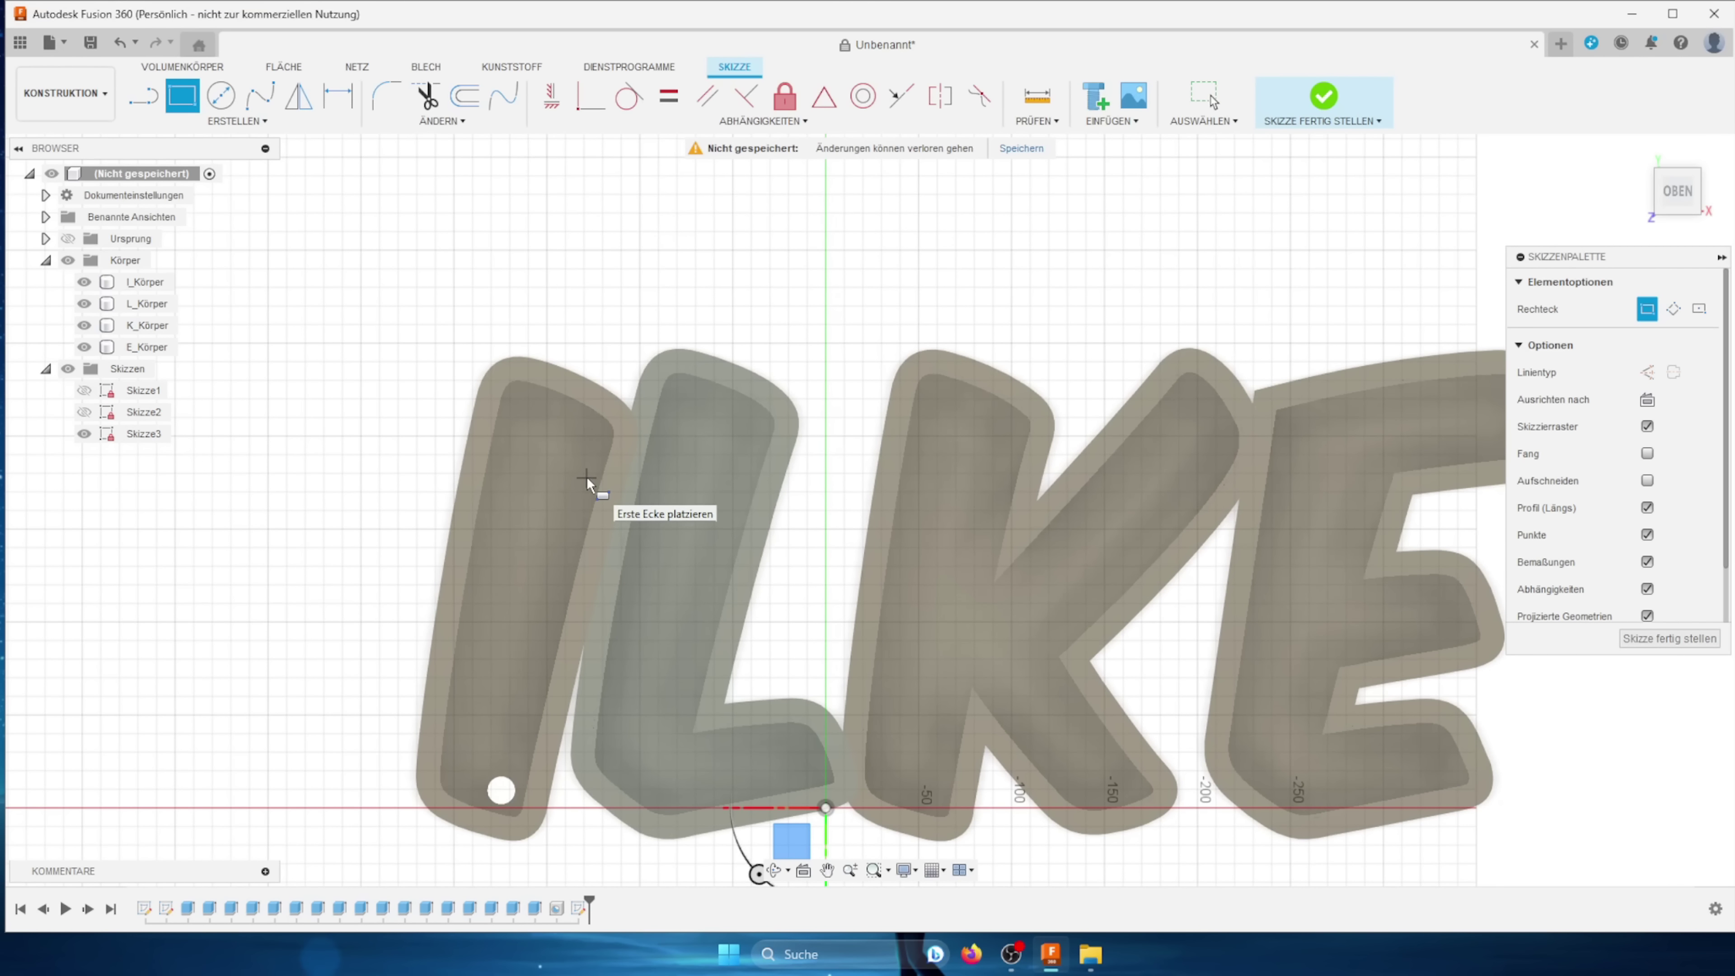
key("Escape")
scroll(574, 478, "up", 3)
scroll(533, 574, "up", 3)
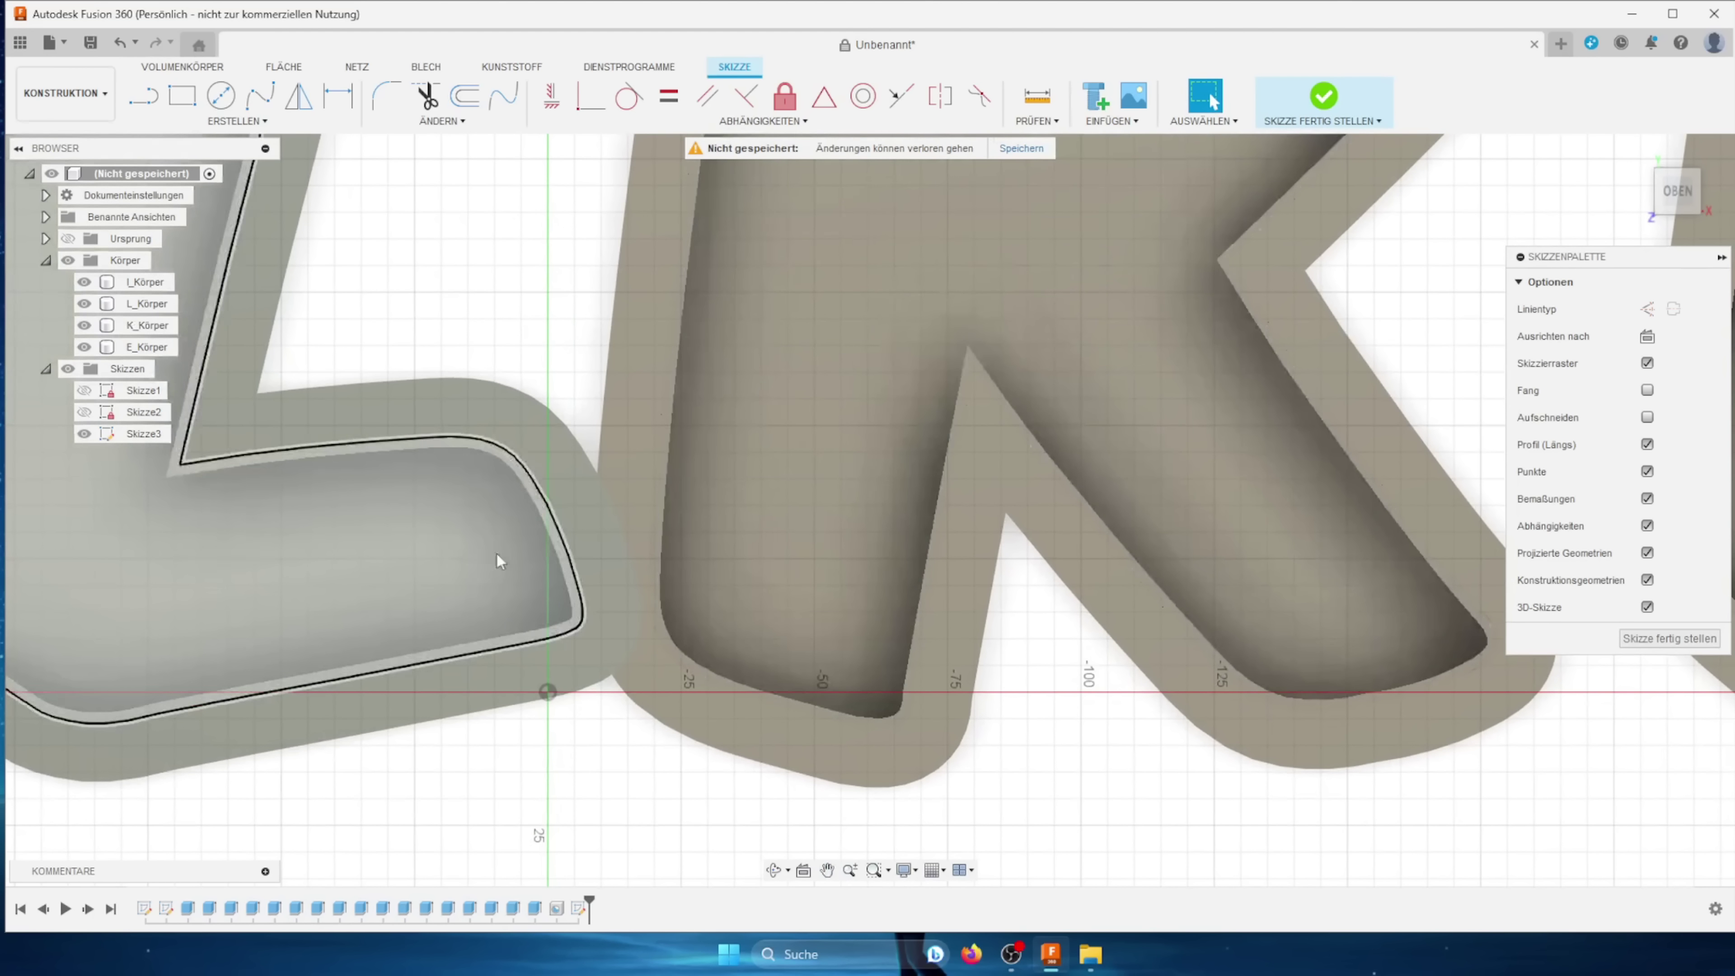
Step: Outline the L-to-K connector shape with lines from inside the L to the K
left_click(147, 99)
left_click(547, 692)
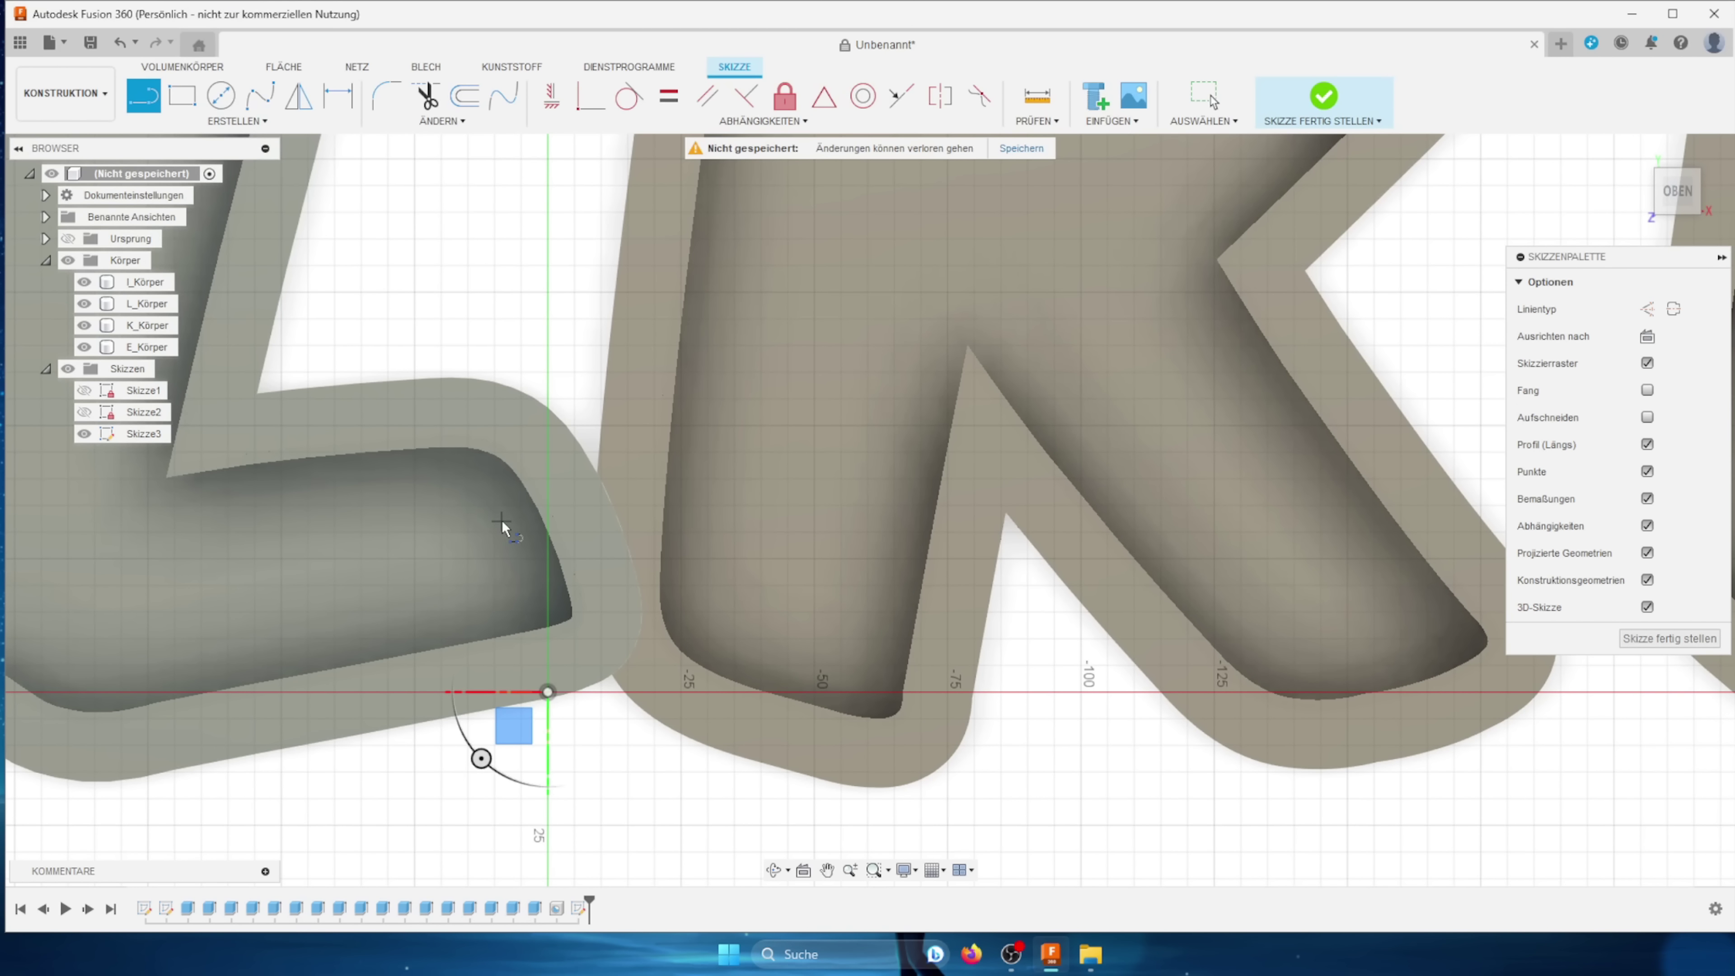
left_click(475, 519)
left_click(697, 468)
left_click(731, 607)
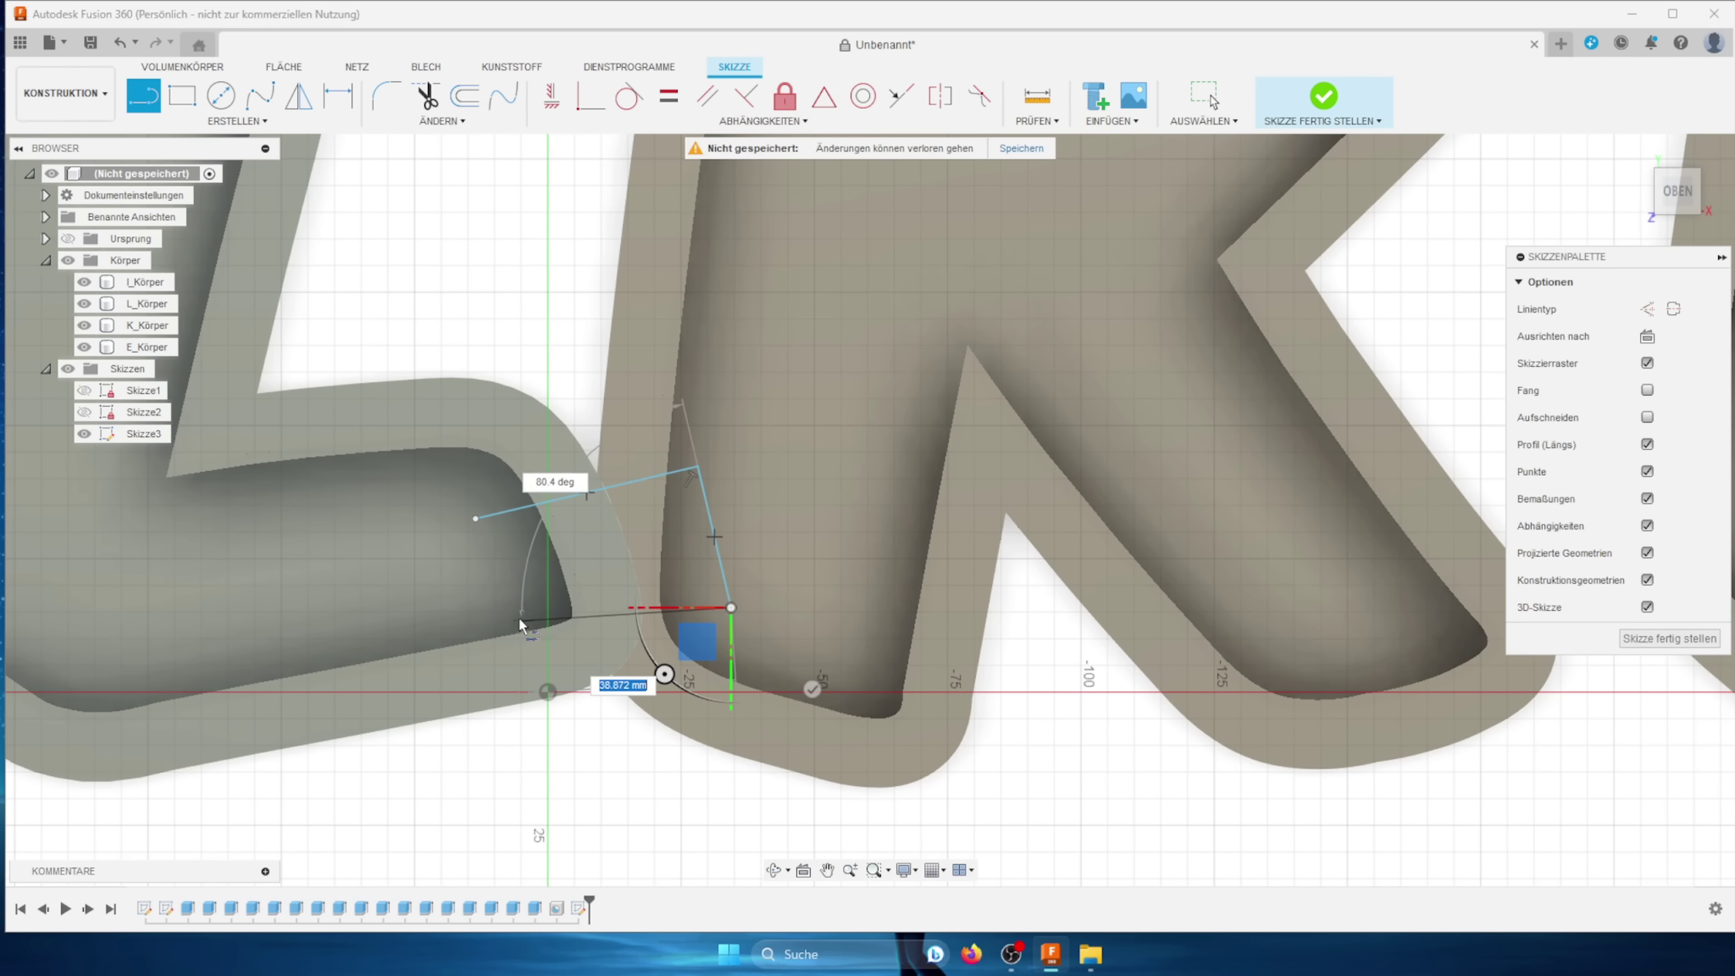
left_click(476, 619)
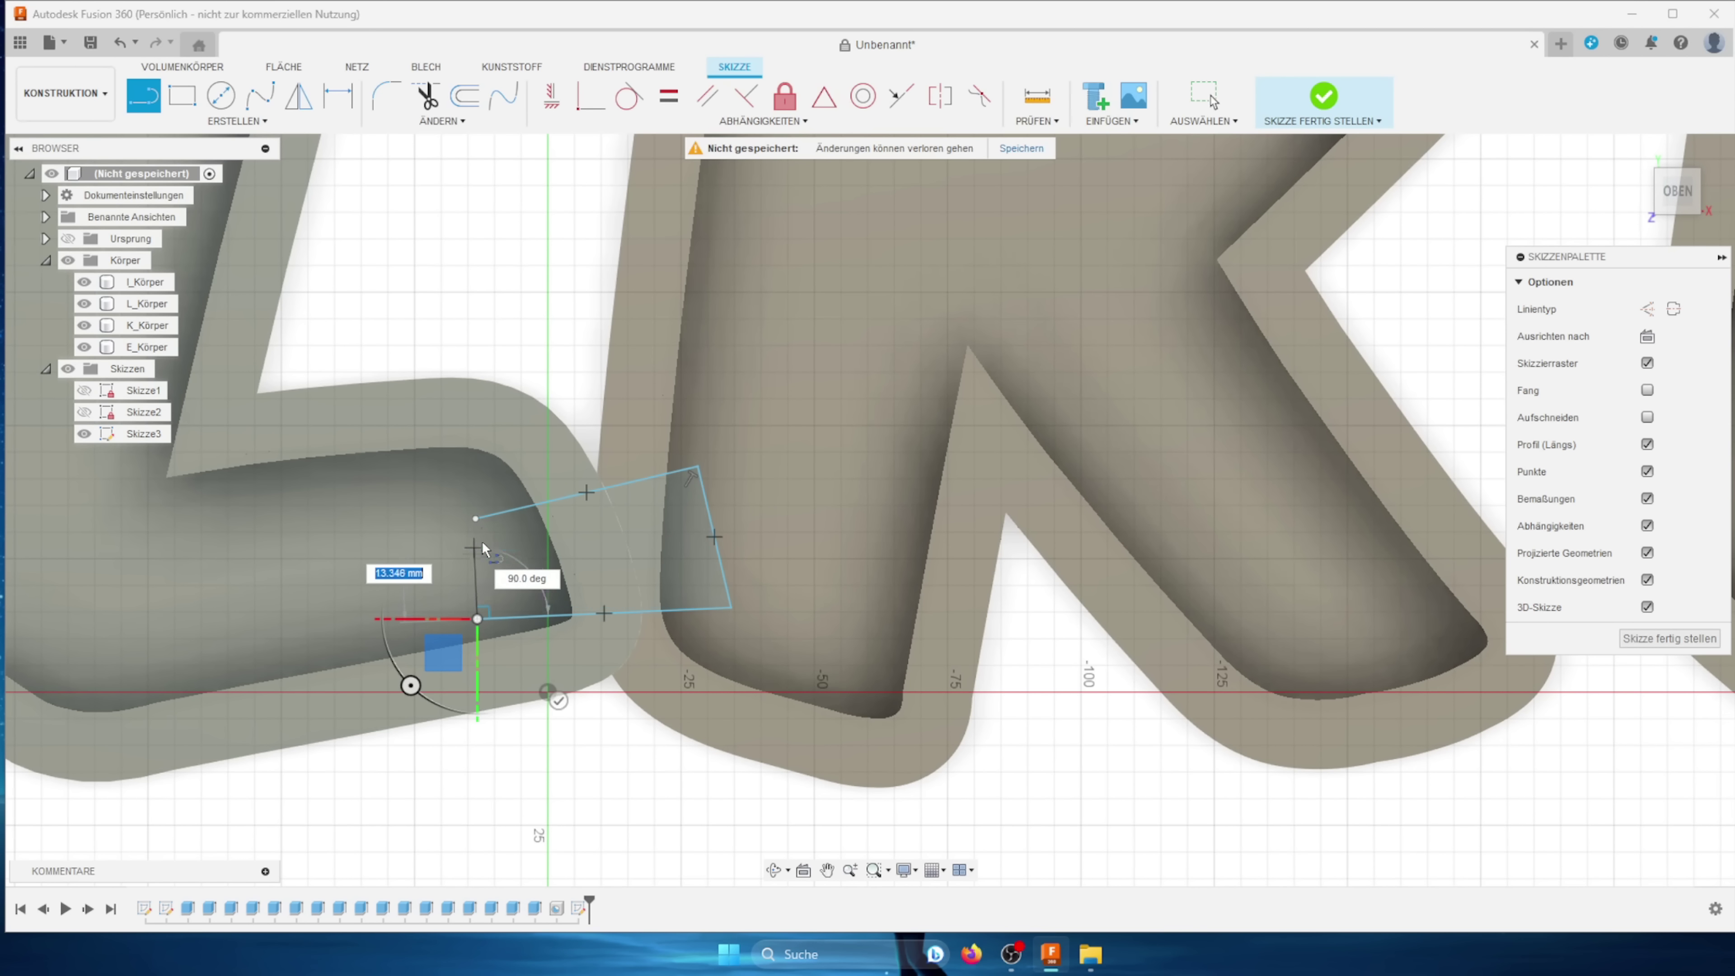
left_click(475, 521)
key("Escape")
scroll(646, 580, "down", 1)
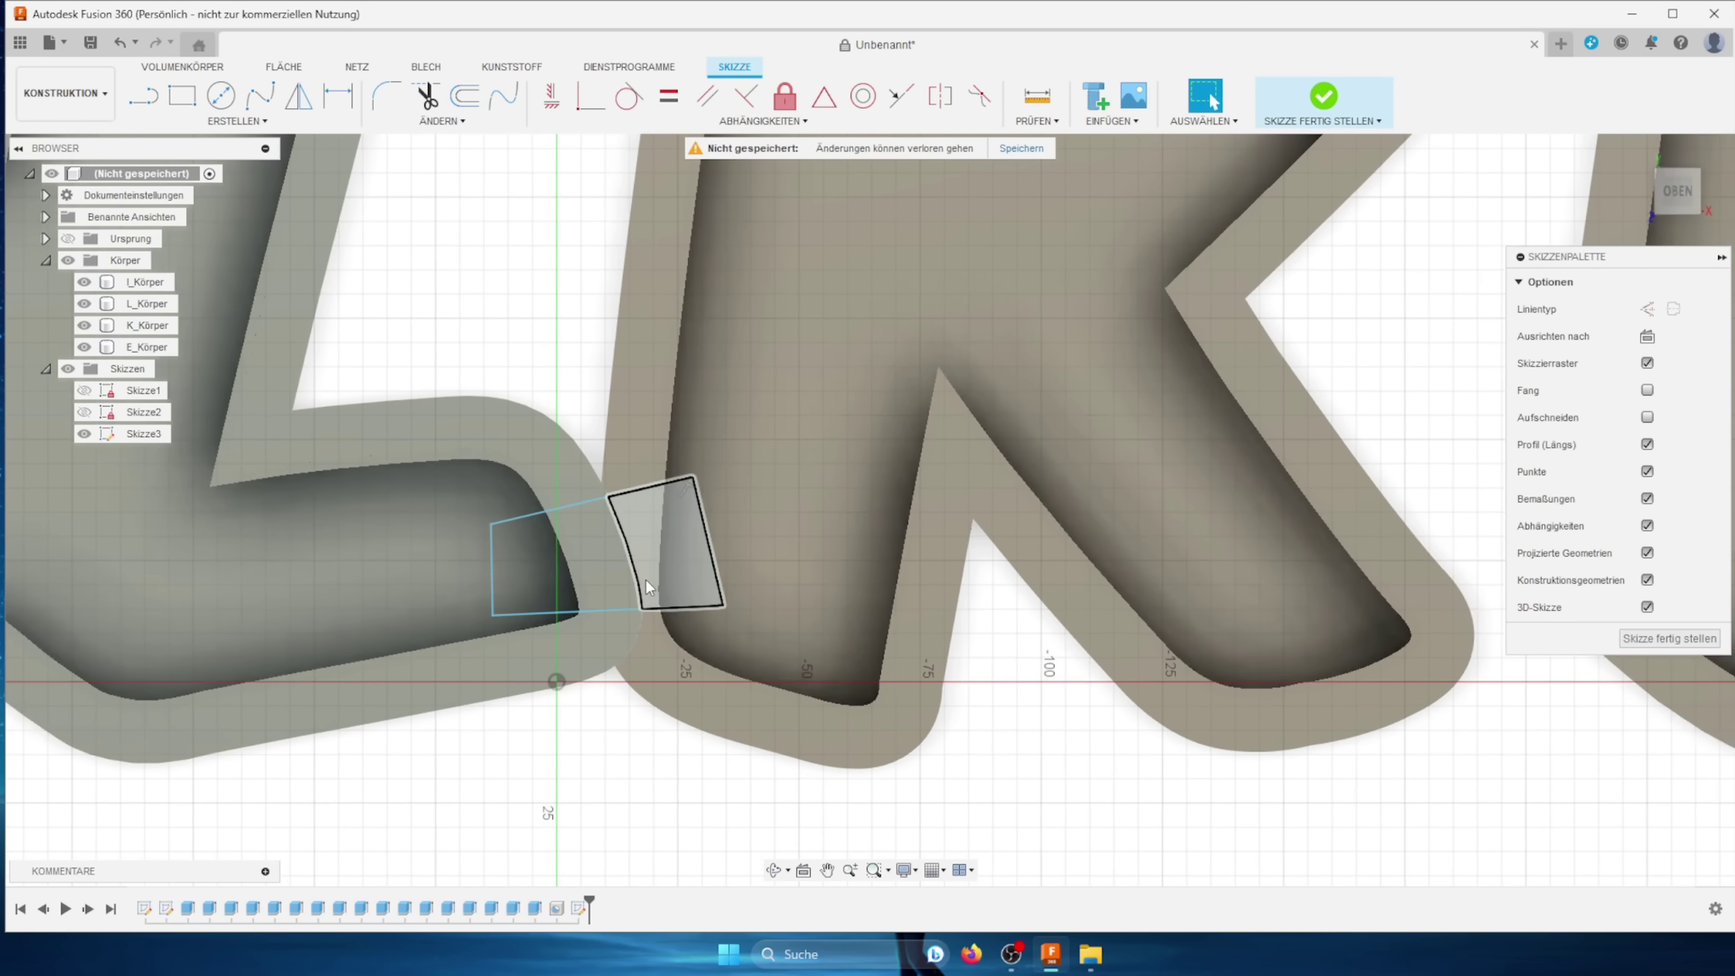
scroll(646, 580, "down", 5)
scroll(648, 325, "up", 3)
scroll(649, 325, "up", 2)
scroll(649, 324, "up", 2)
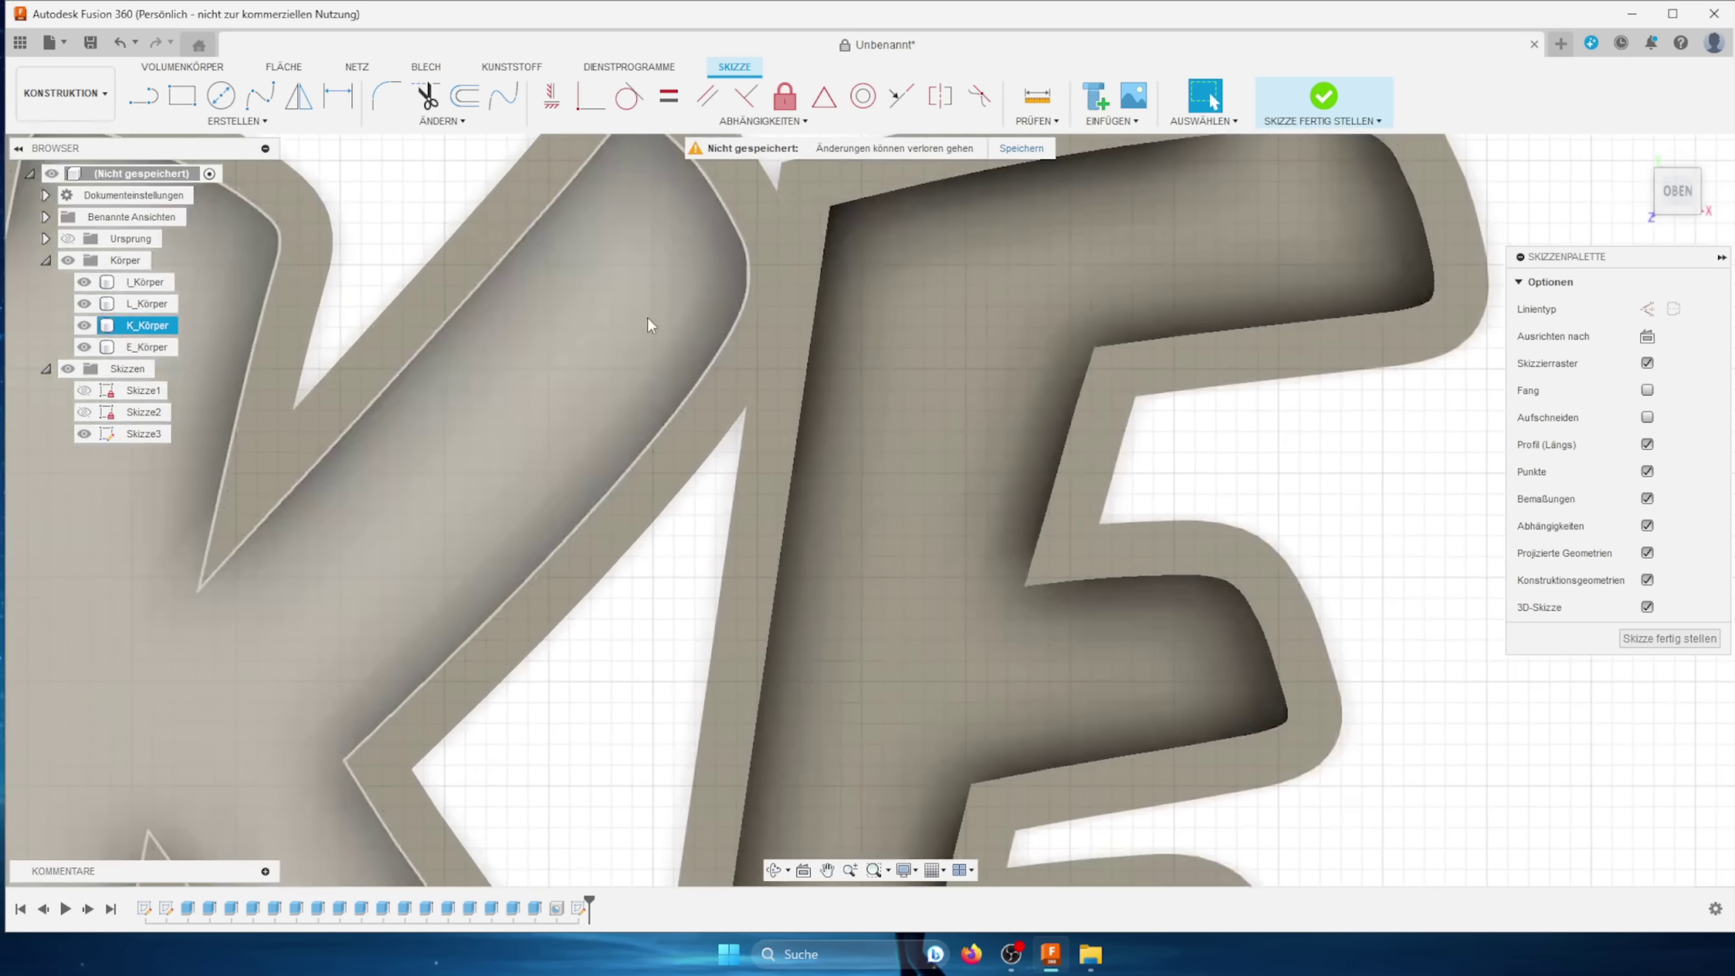
Step: Draw the K-to-E connector rectangle and finish the sketch
left_click(182, 95)
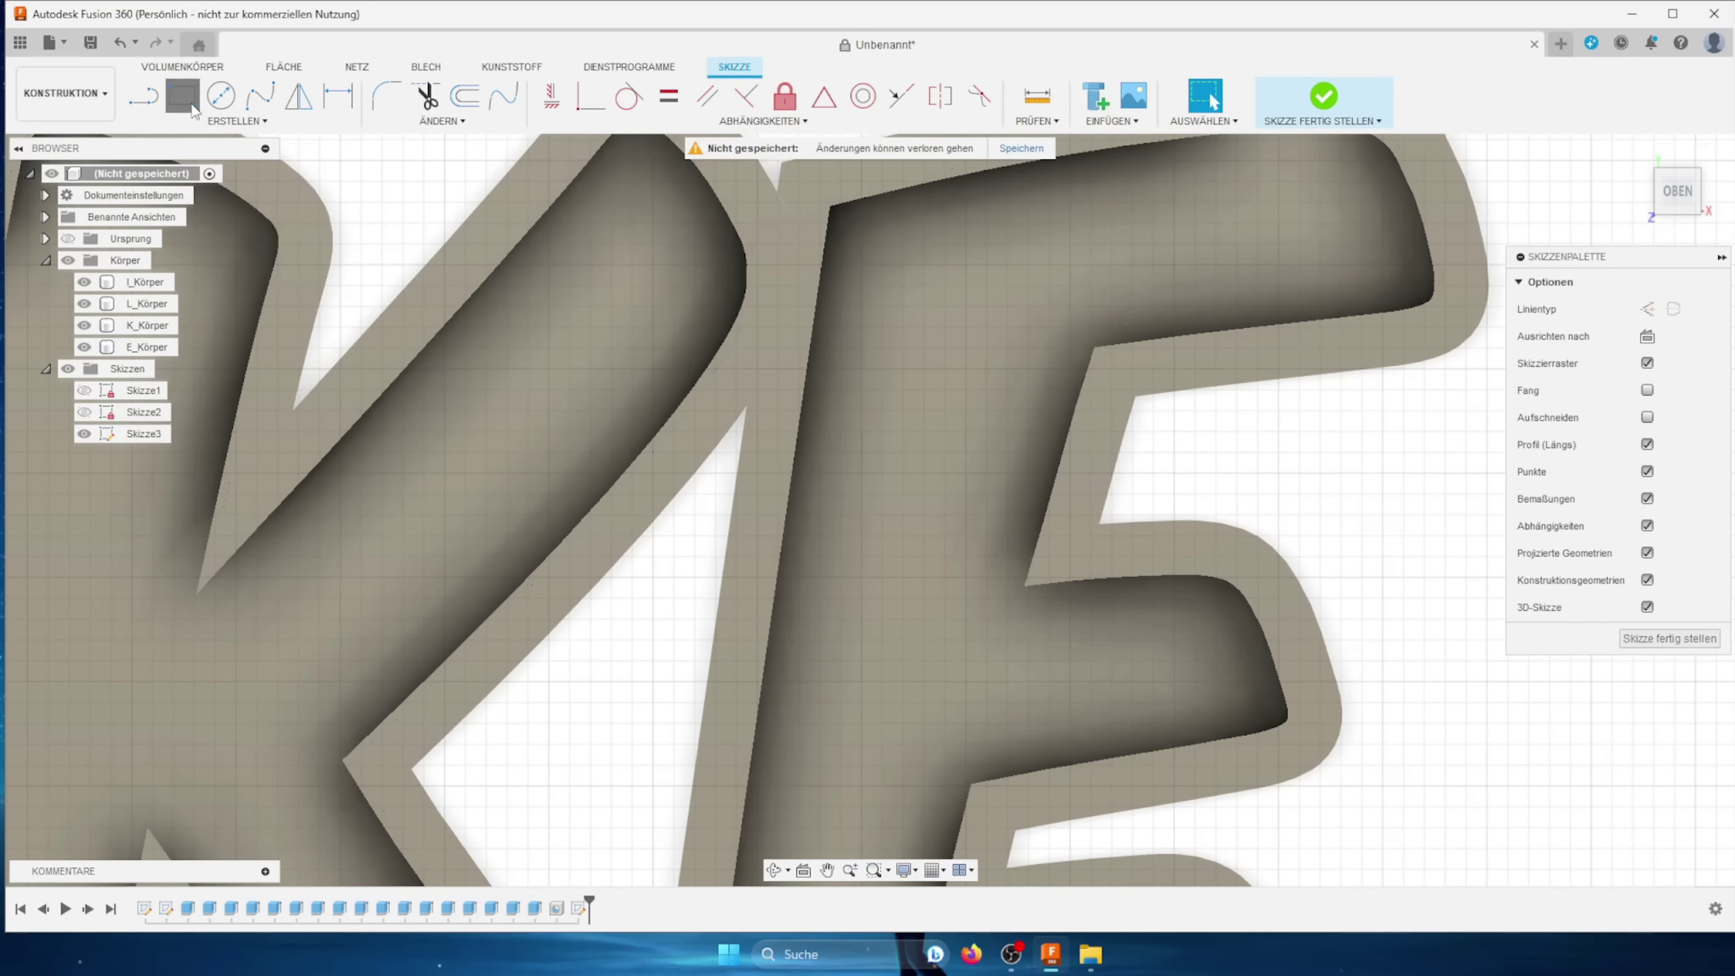
left_click(701, 224)
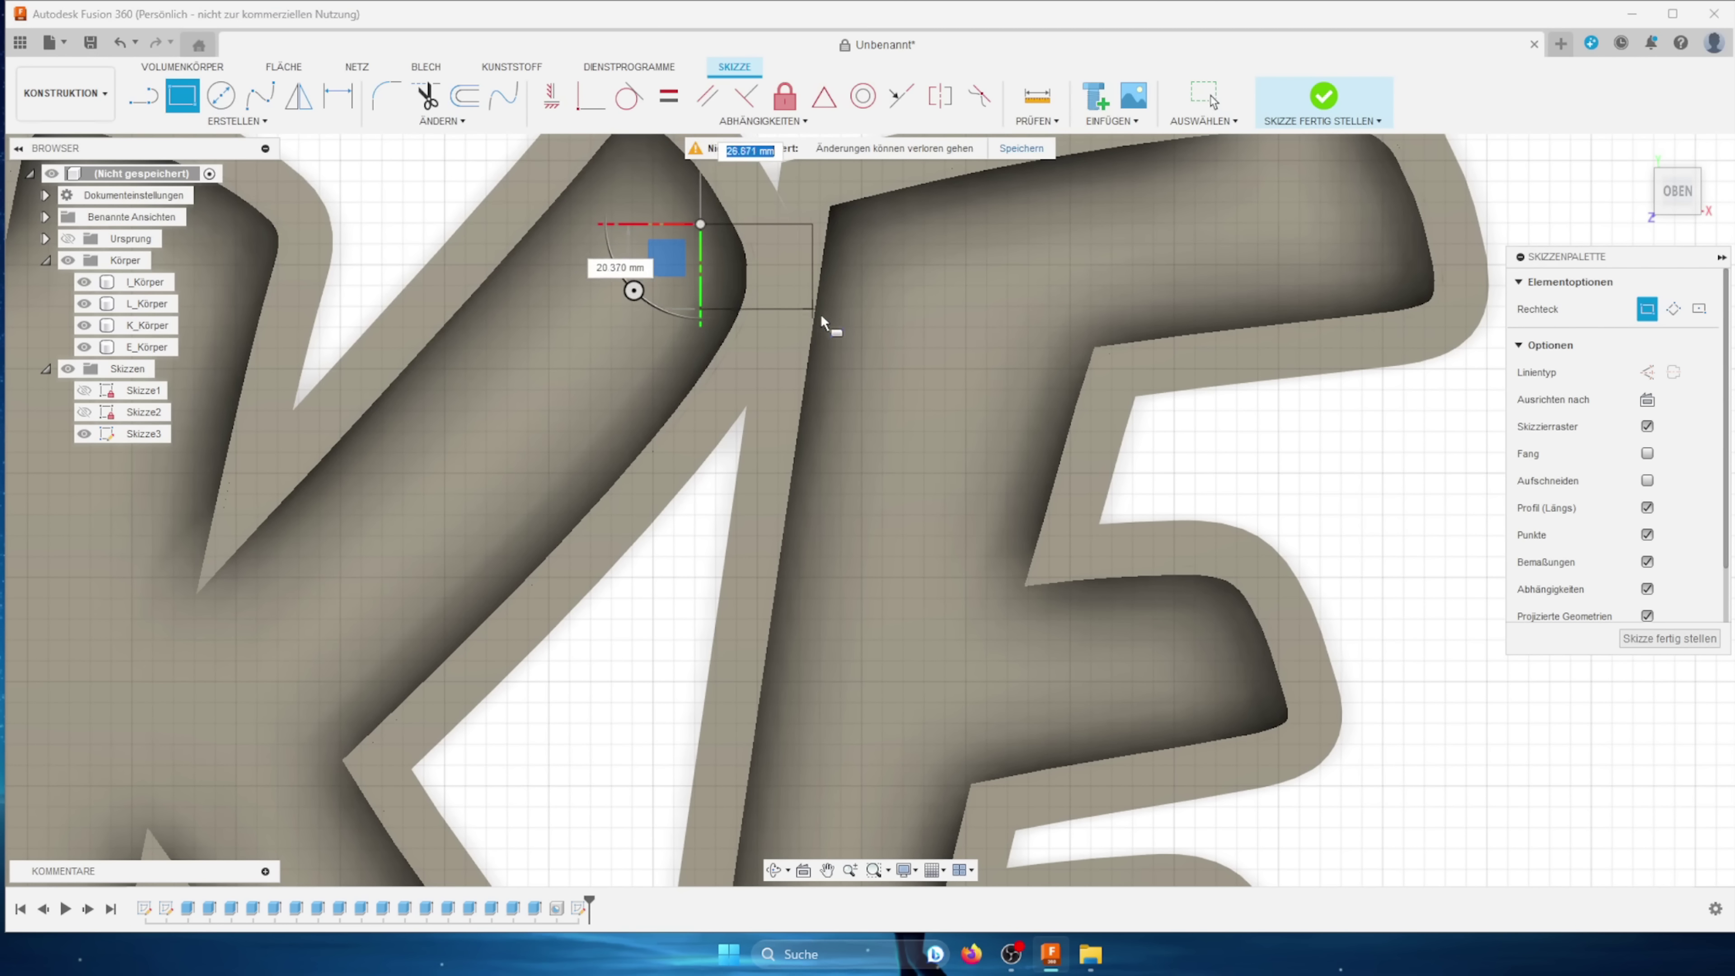
left_click(891, 319)
key("Escape")
scroll(895, 321, "down", 5)
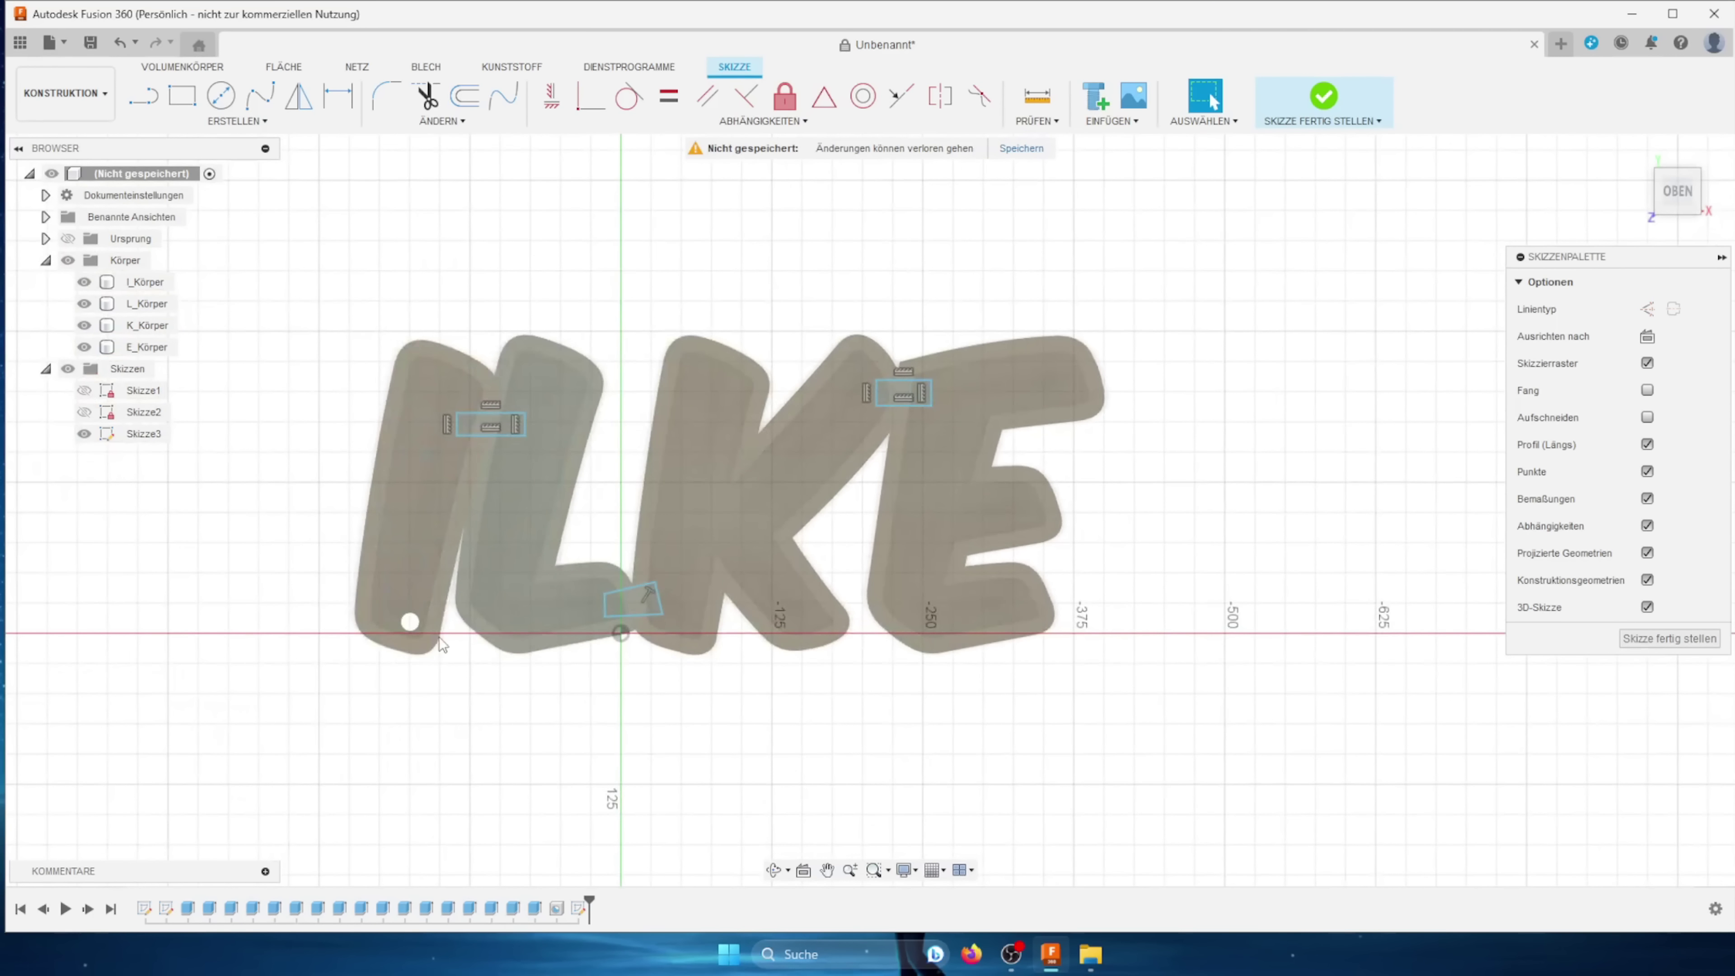
scroll(465, 429, "up", 3)
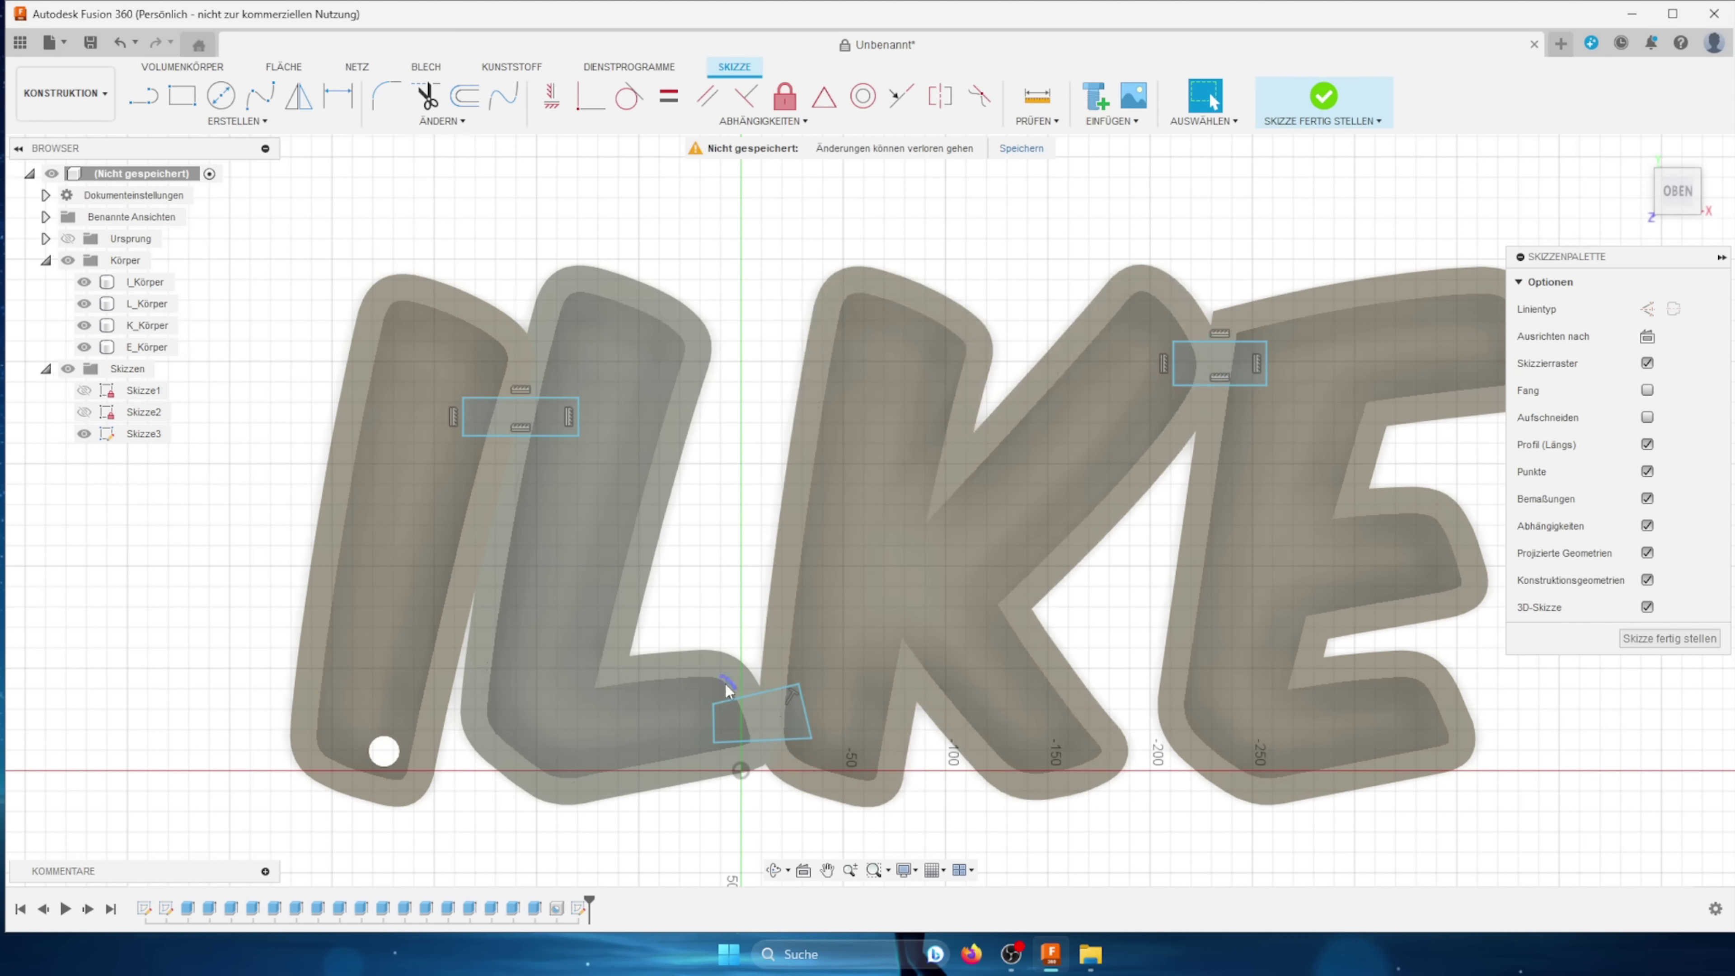
scroll(125, 561, "down", 2)
left_click(68, 260)
left_click(1323, 96)
scroll(317, 468, "up", 5)
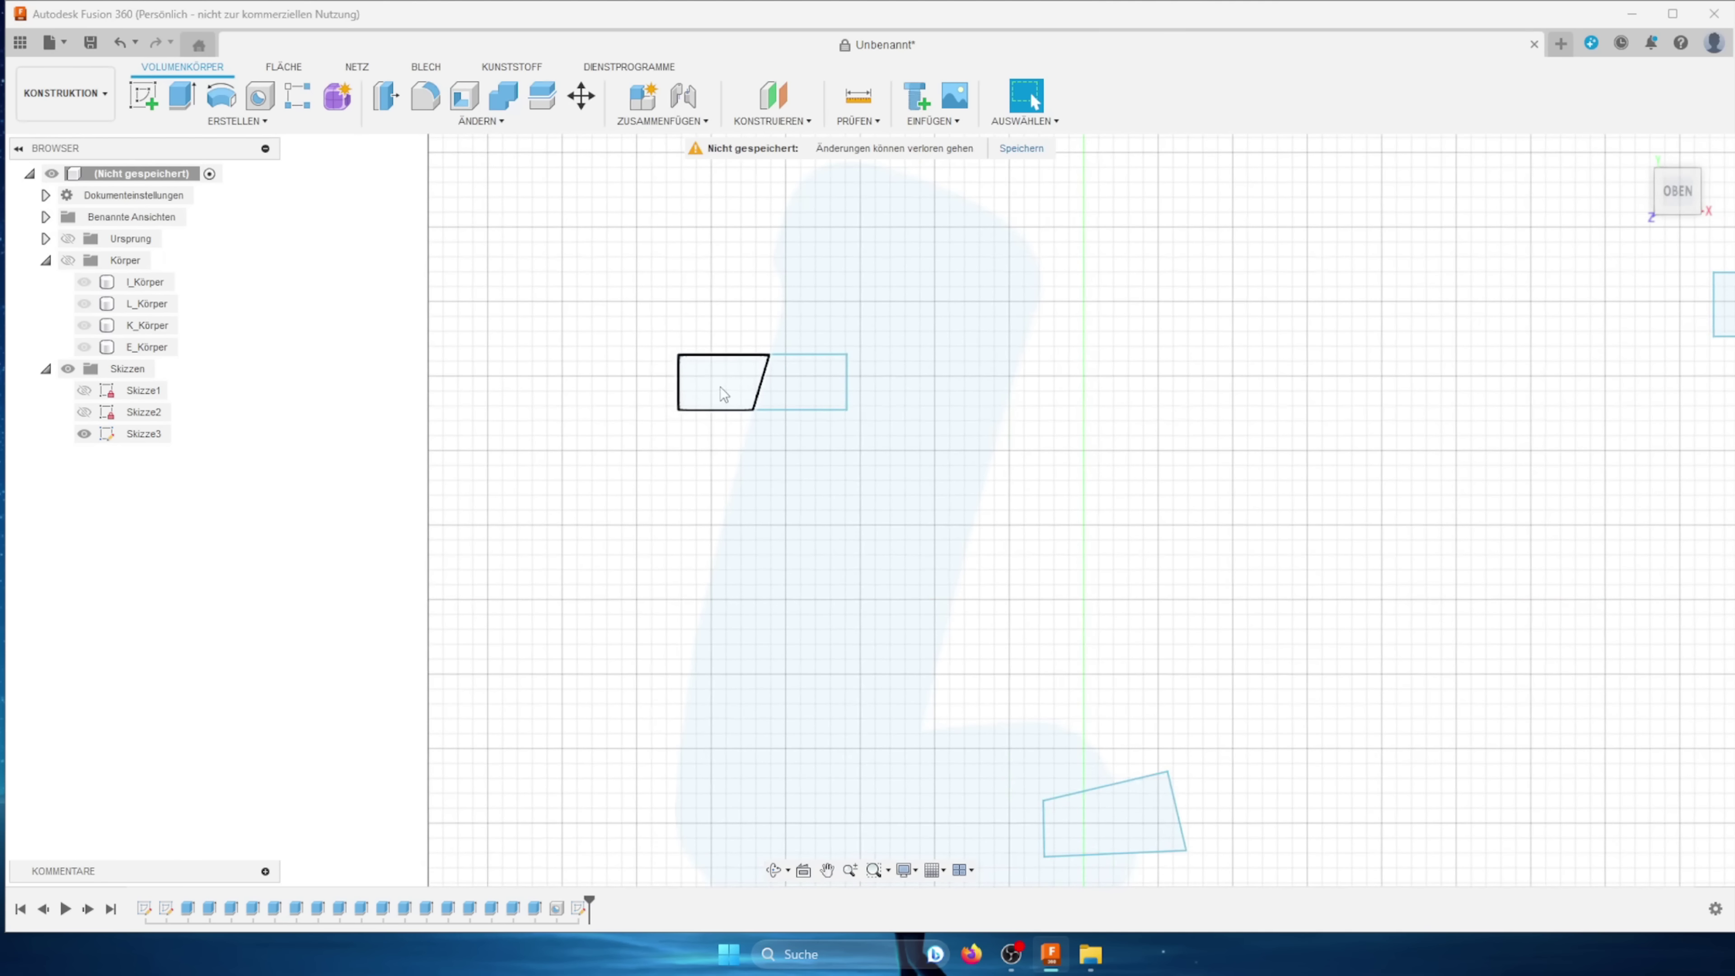
Step: Select the connector profiles, including the middle parallelogram, and start extruding them
left_click(720, 392)
left_click(802, 388, "ctrl")
left_click(773, 395, "ctrl")
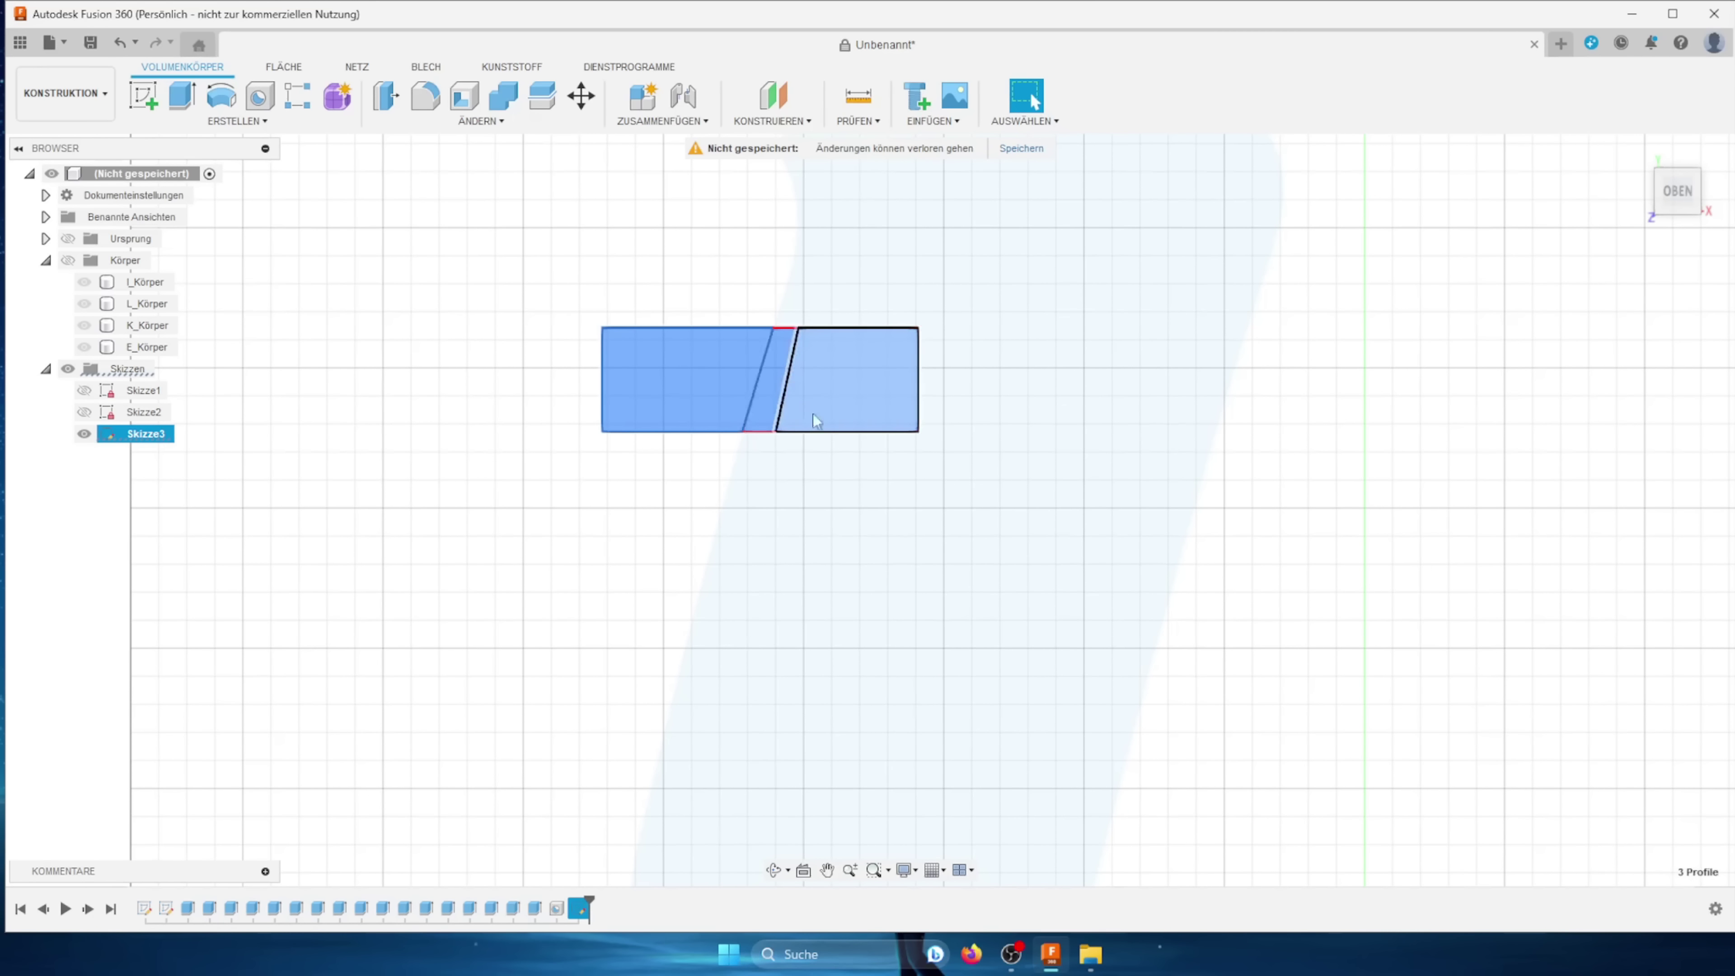
scroll(1220, 663, "down", 3)
key("e")
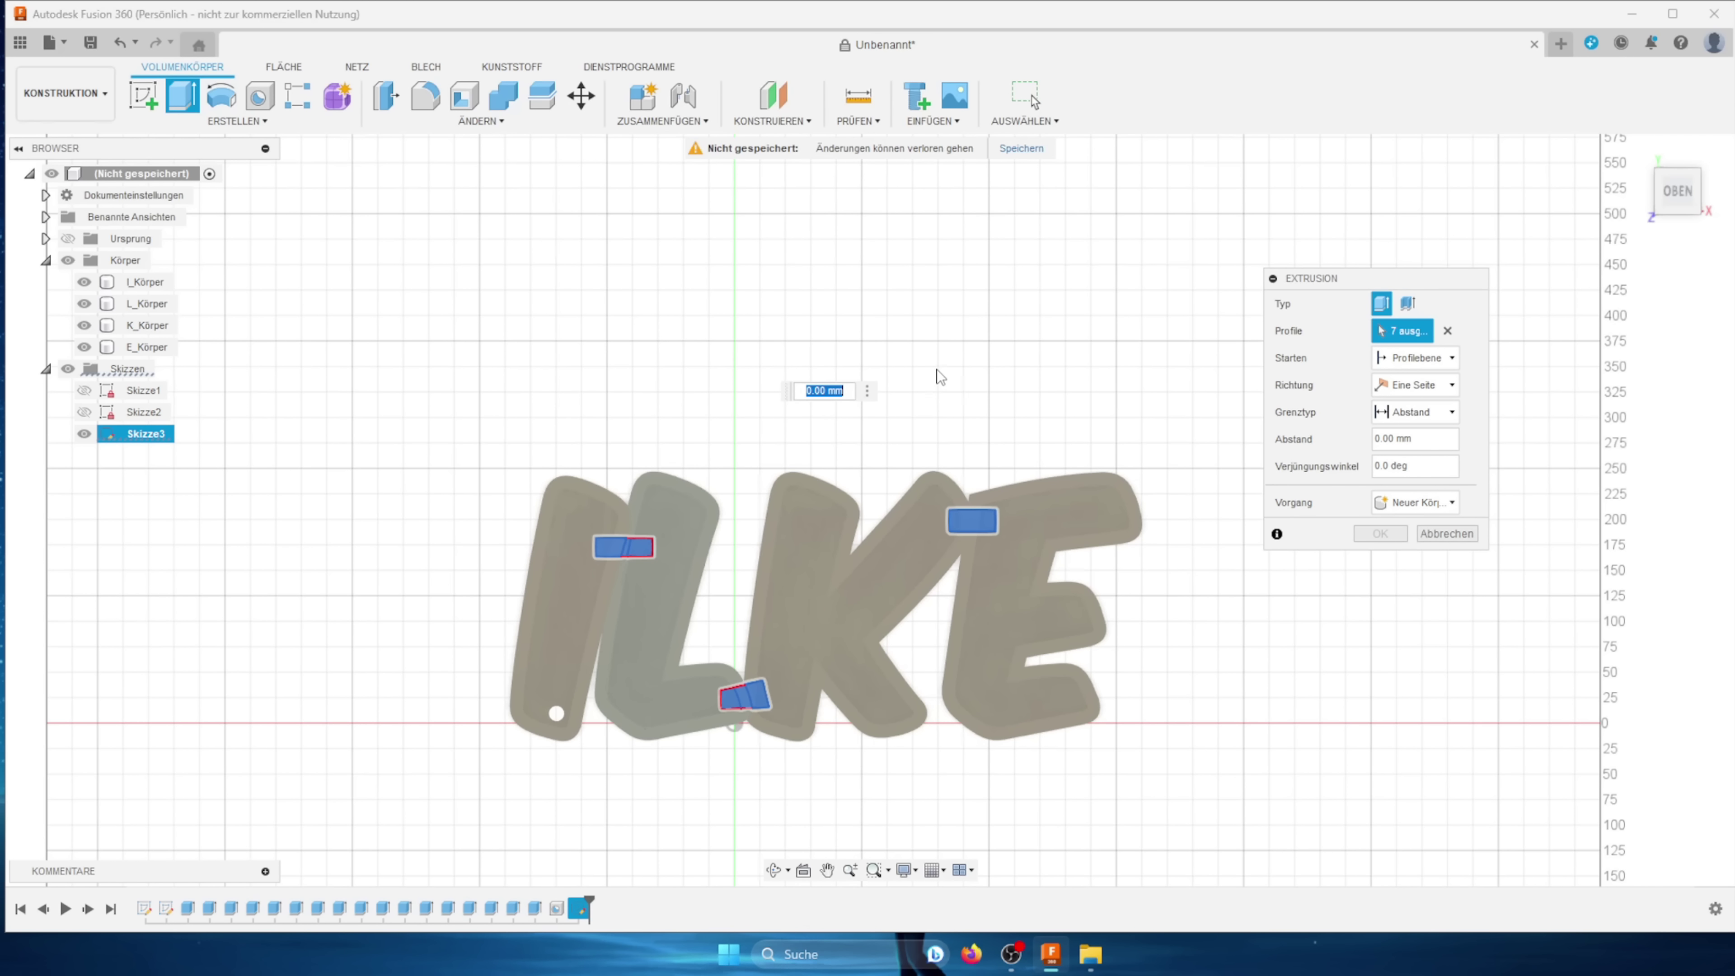
middle_click_drag(957, 414, 1050, 335, "shift")
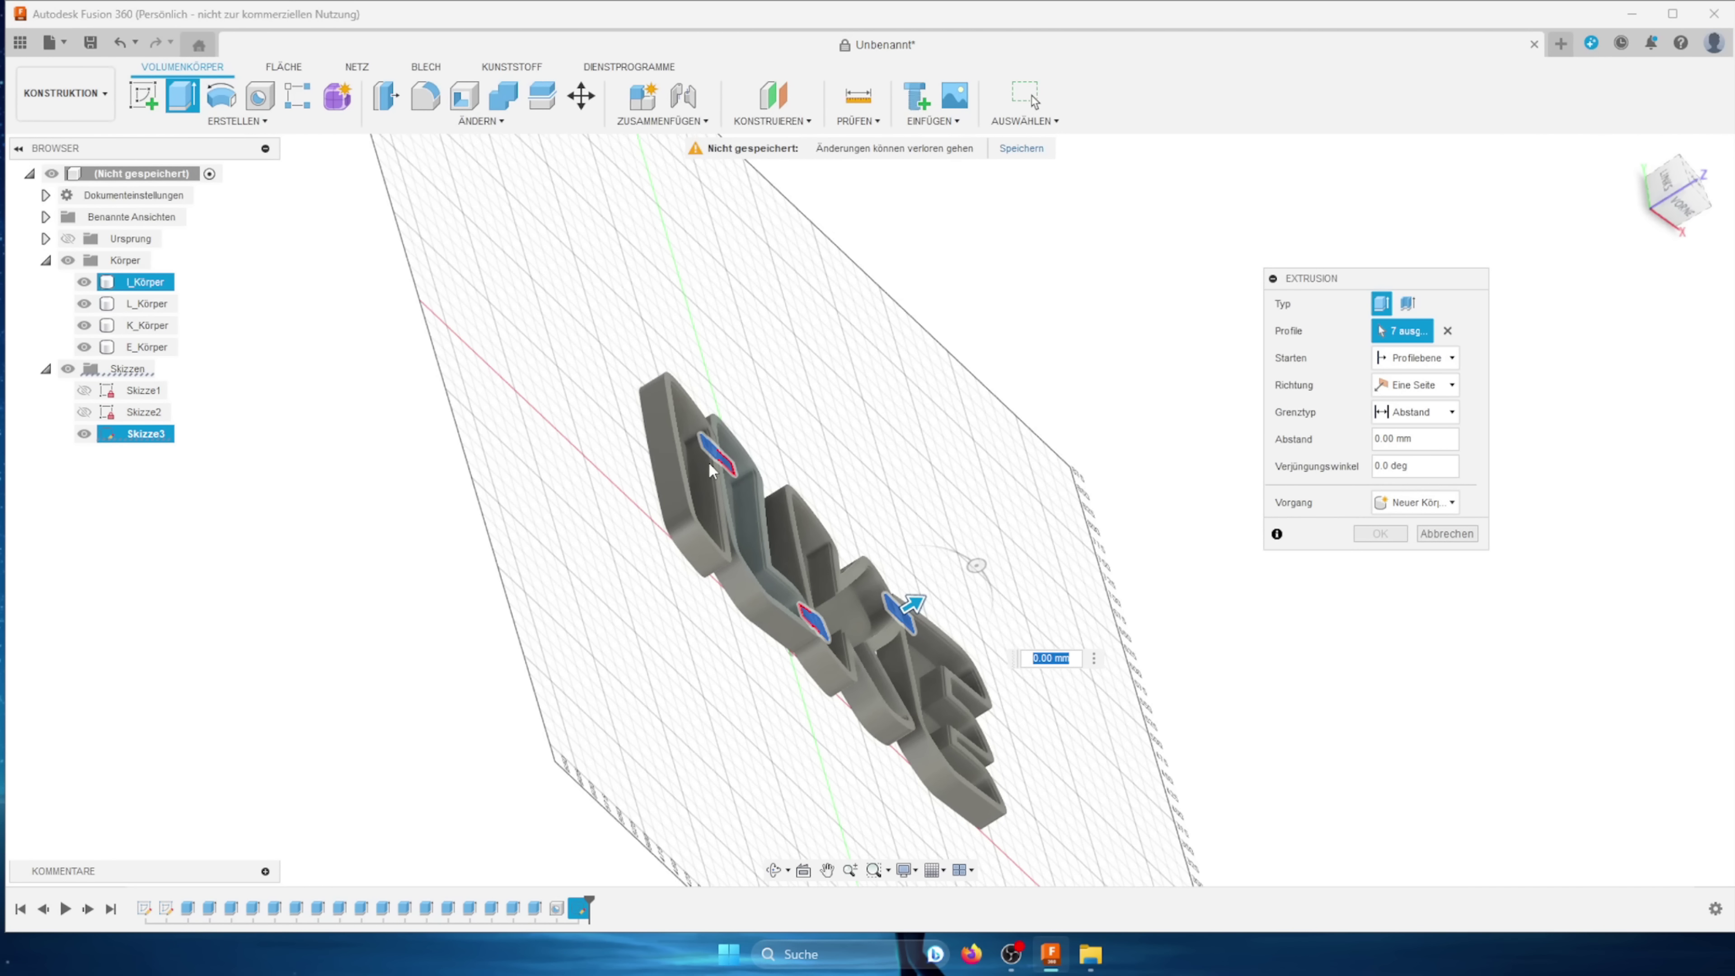
scroll(716, 478, "up", 2)
scroll(716, 479, "up", 2)
scroll(718, 473, "up", 2)
Step: Make the extrusion two-sided and extend the cut about 30 mm through the letters
left_click(1423, 385)
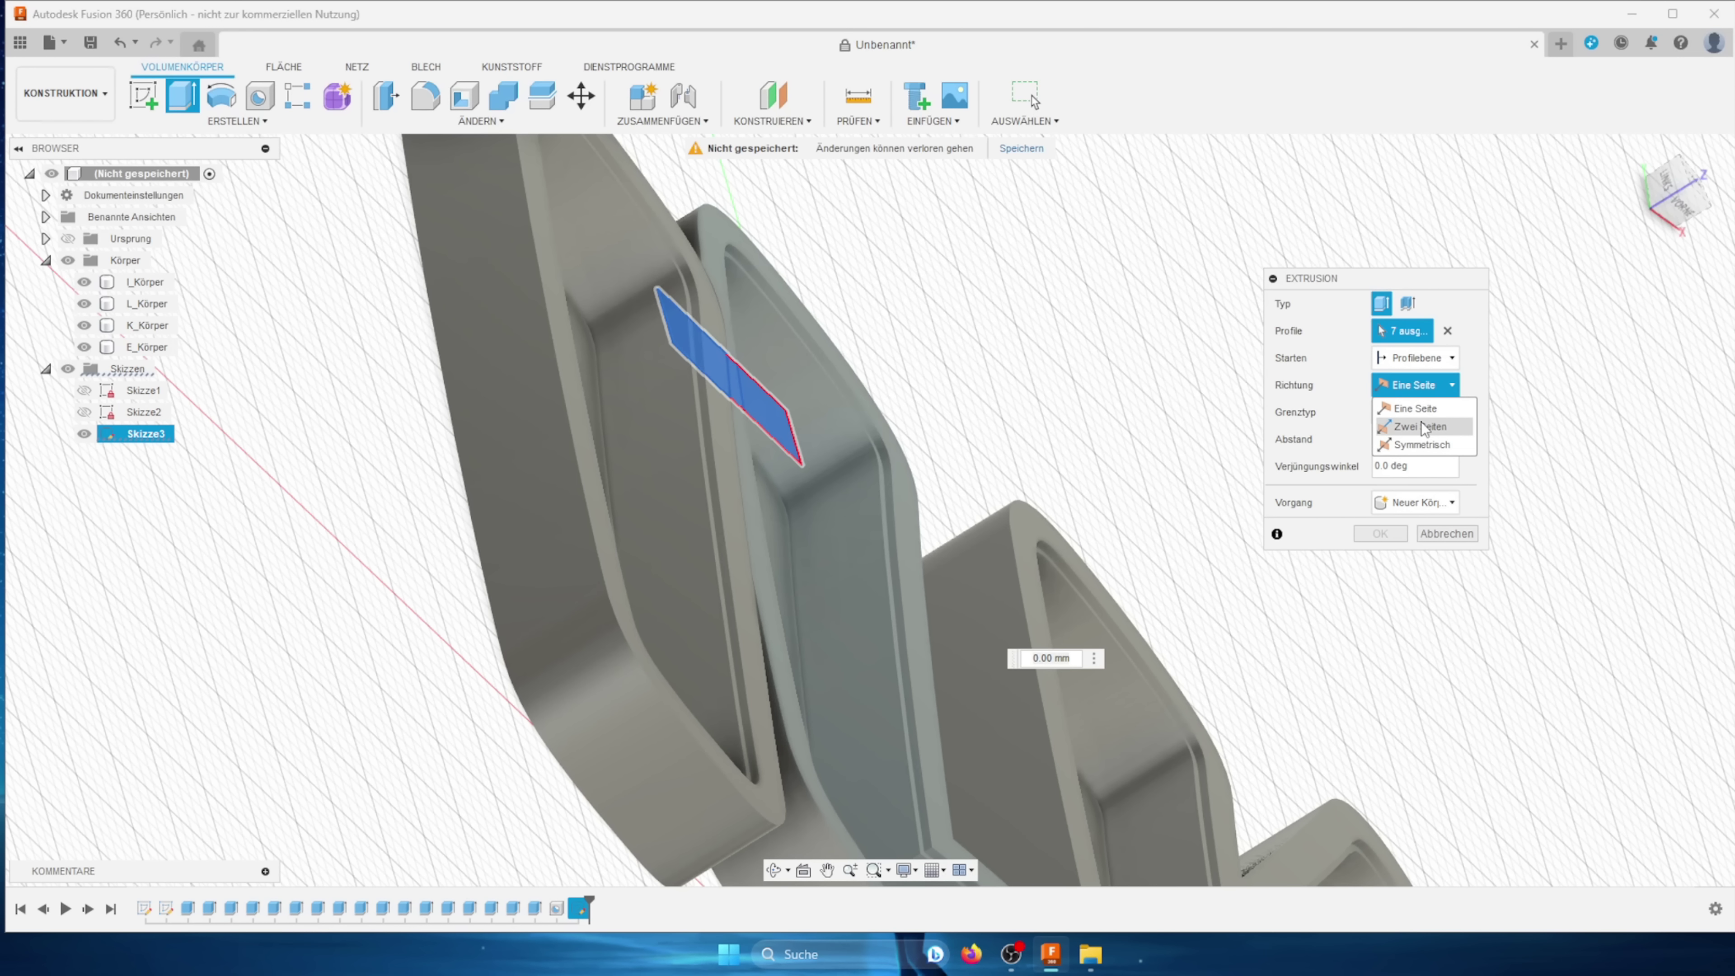
left_click(1424, 426)
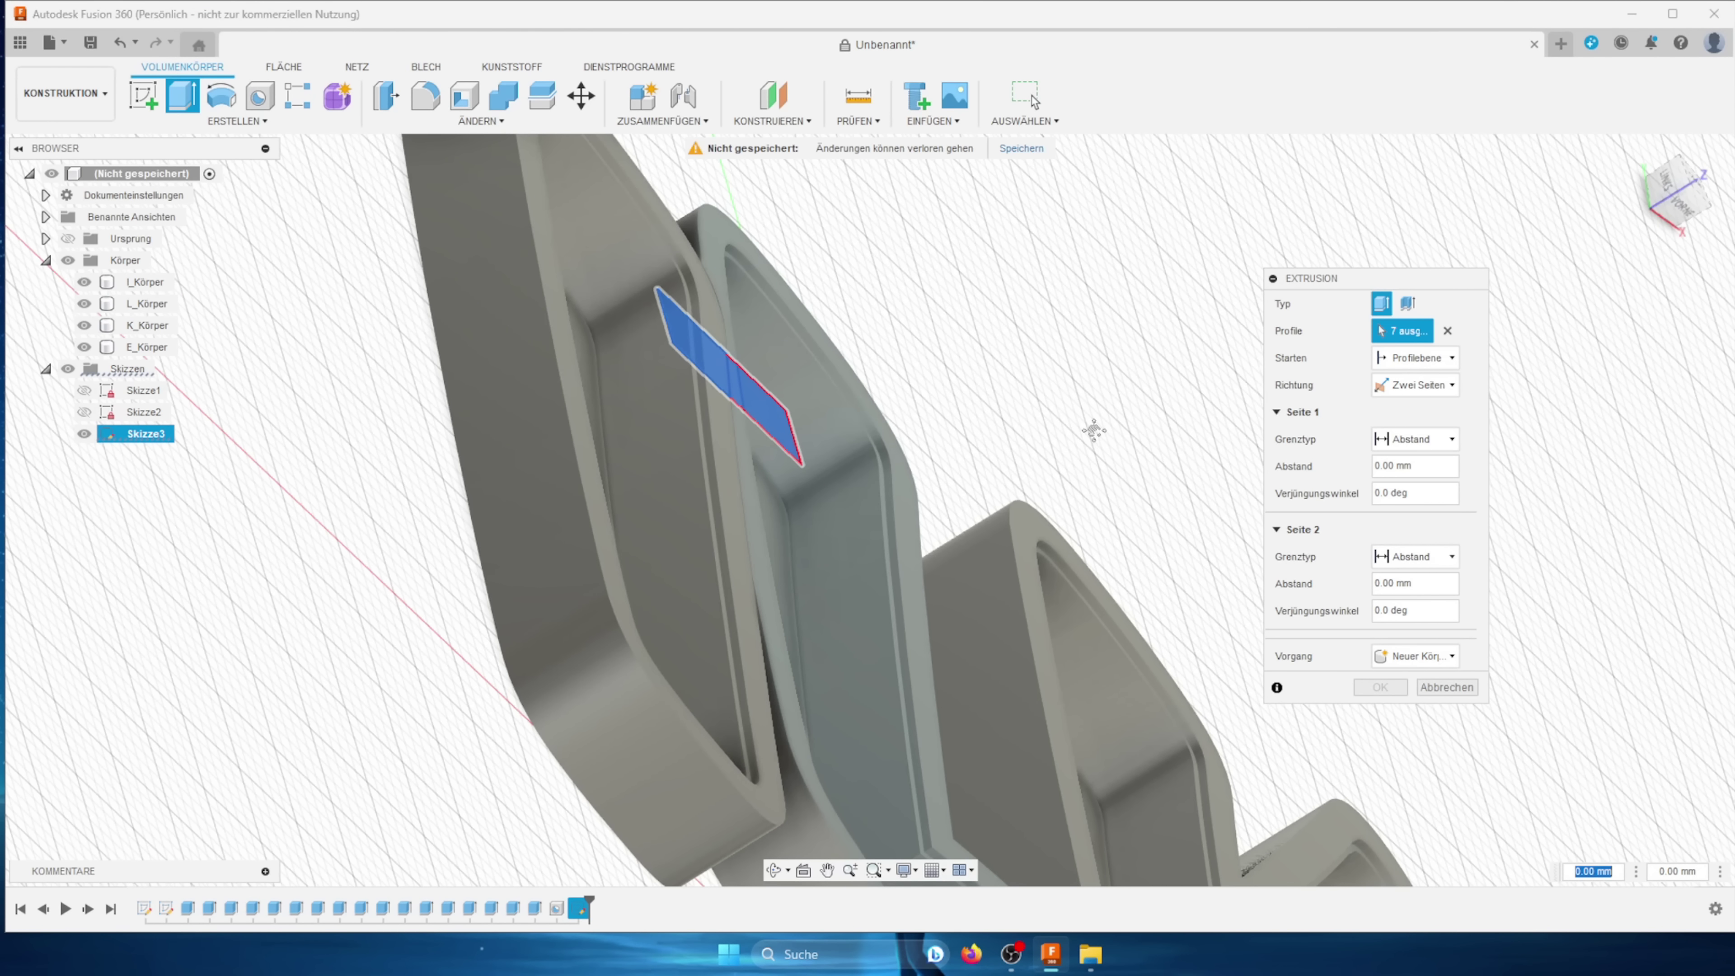
scroll(961, 426, "down", 2)
scroll(941, 388, "down", 2)
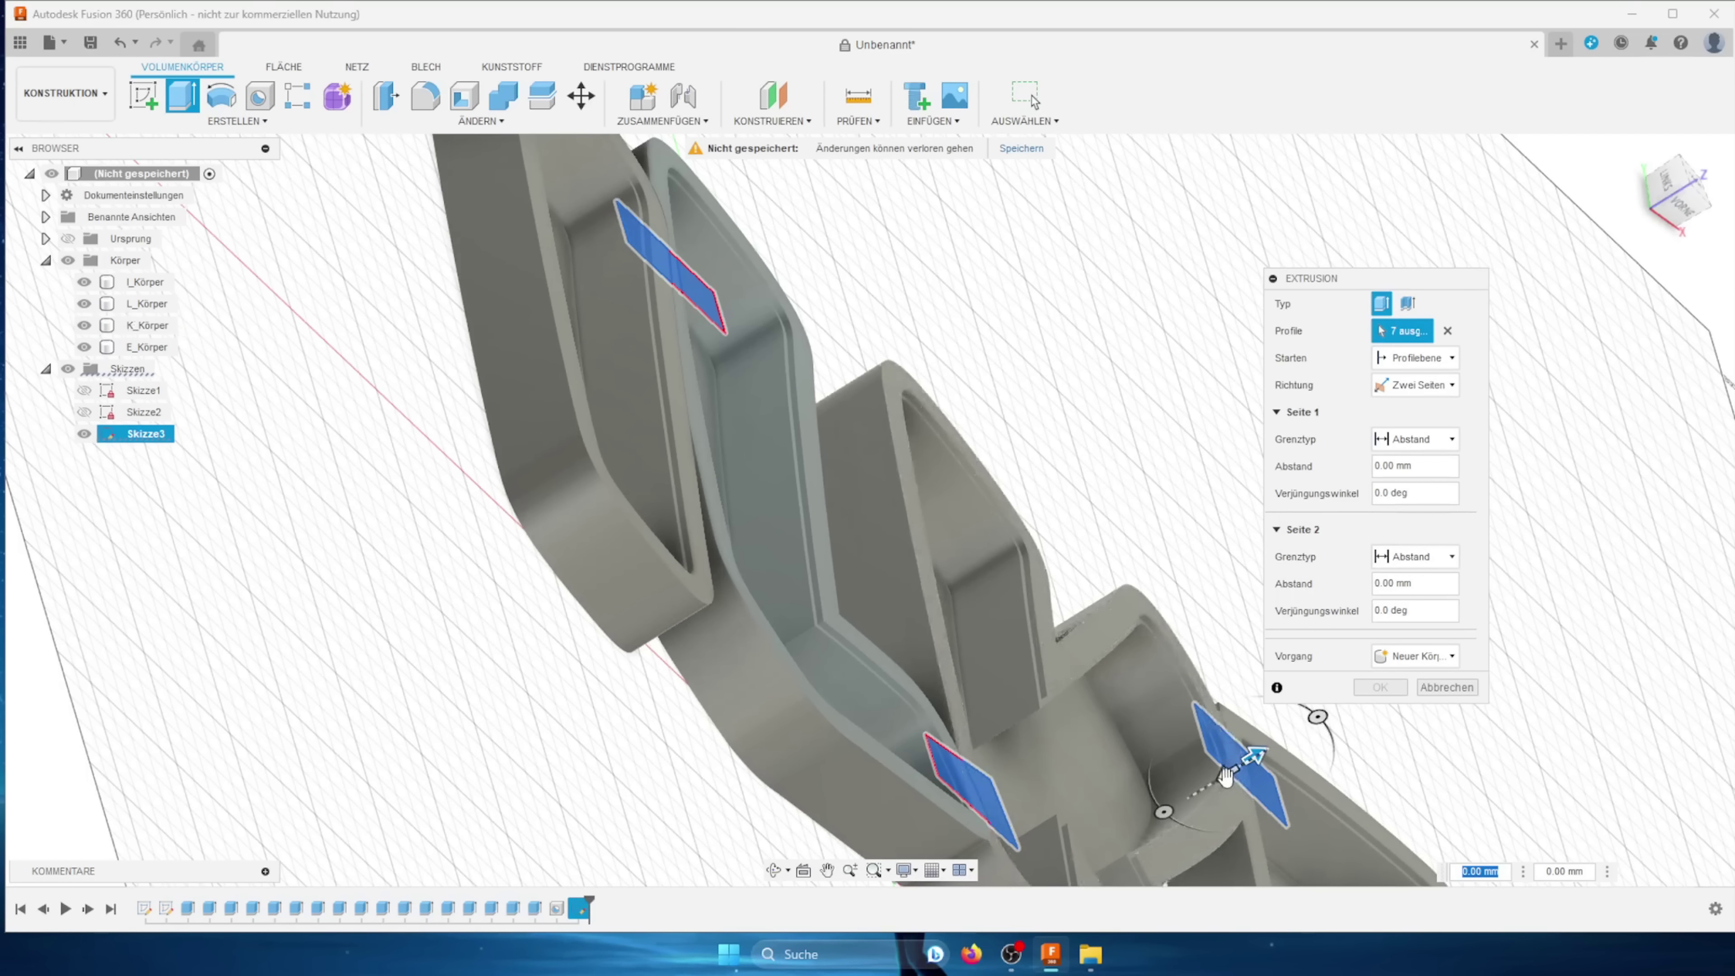
left_click_drag(1225, 776, 1120, 828)
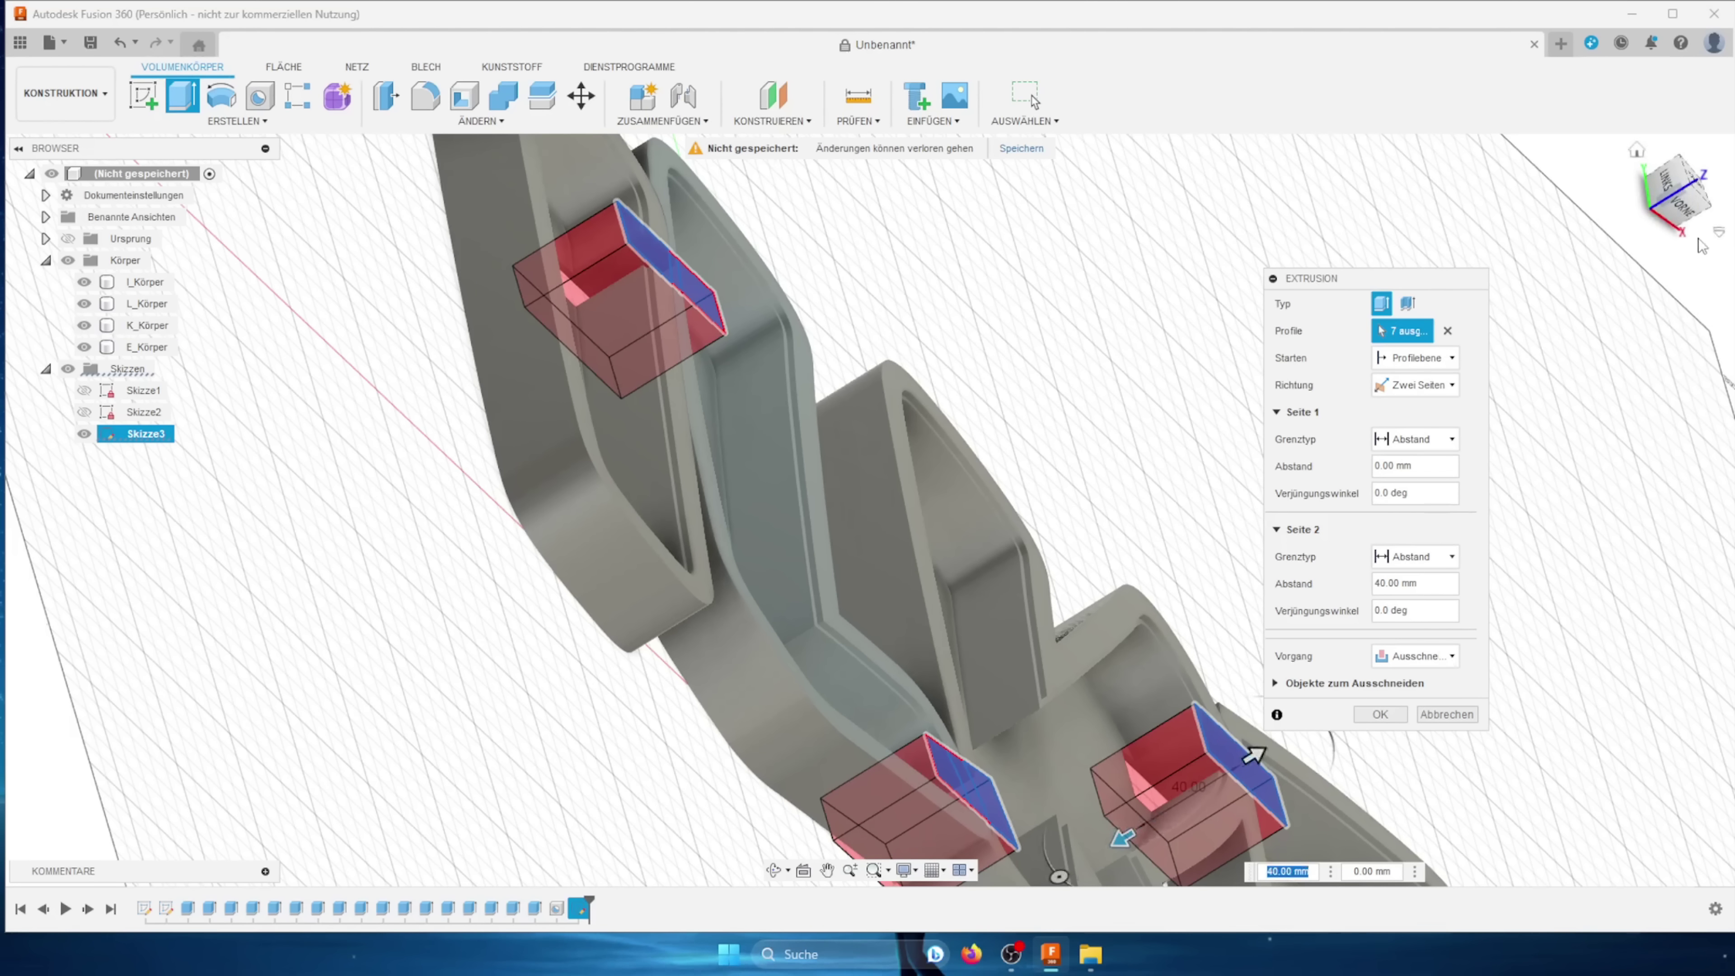
left_click(1684, 211)
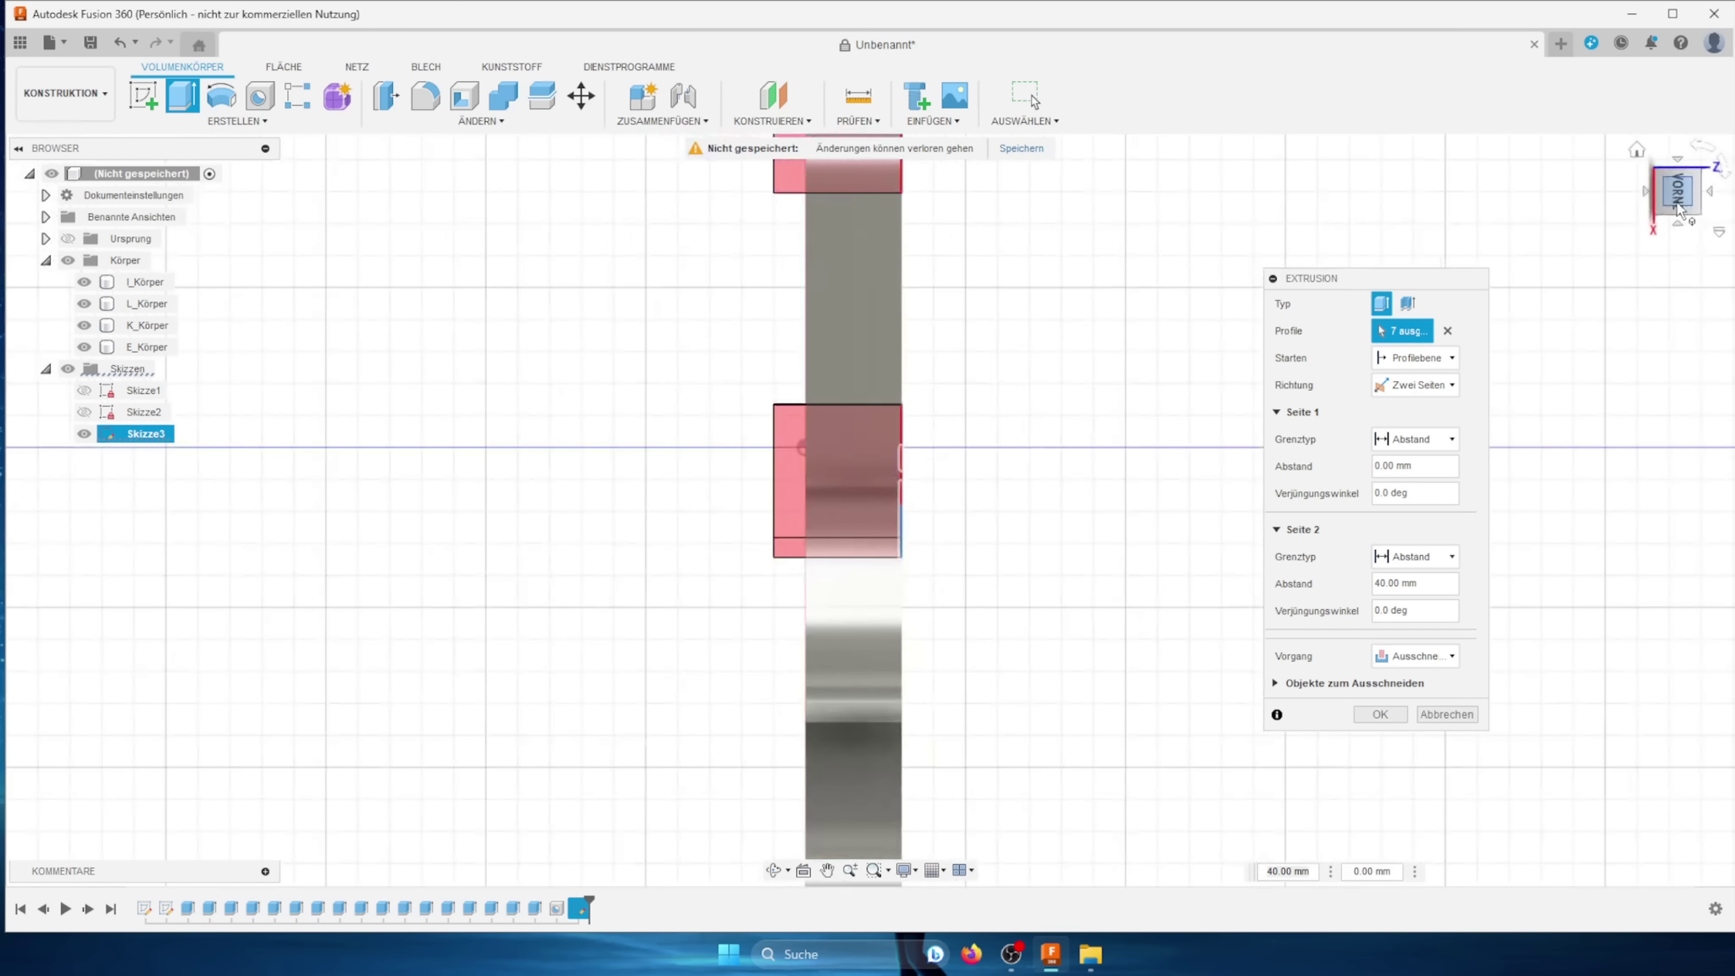
scroll(883, 477, "down", 1)
scroll(922, 488, "down", 2)
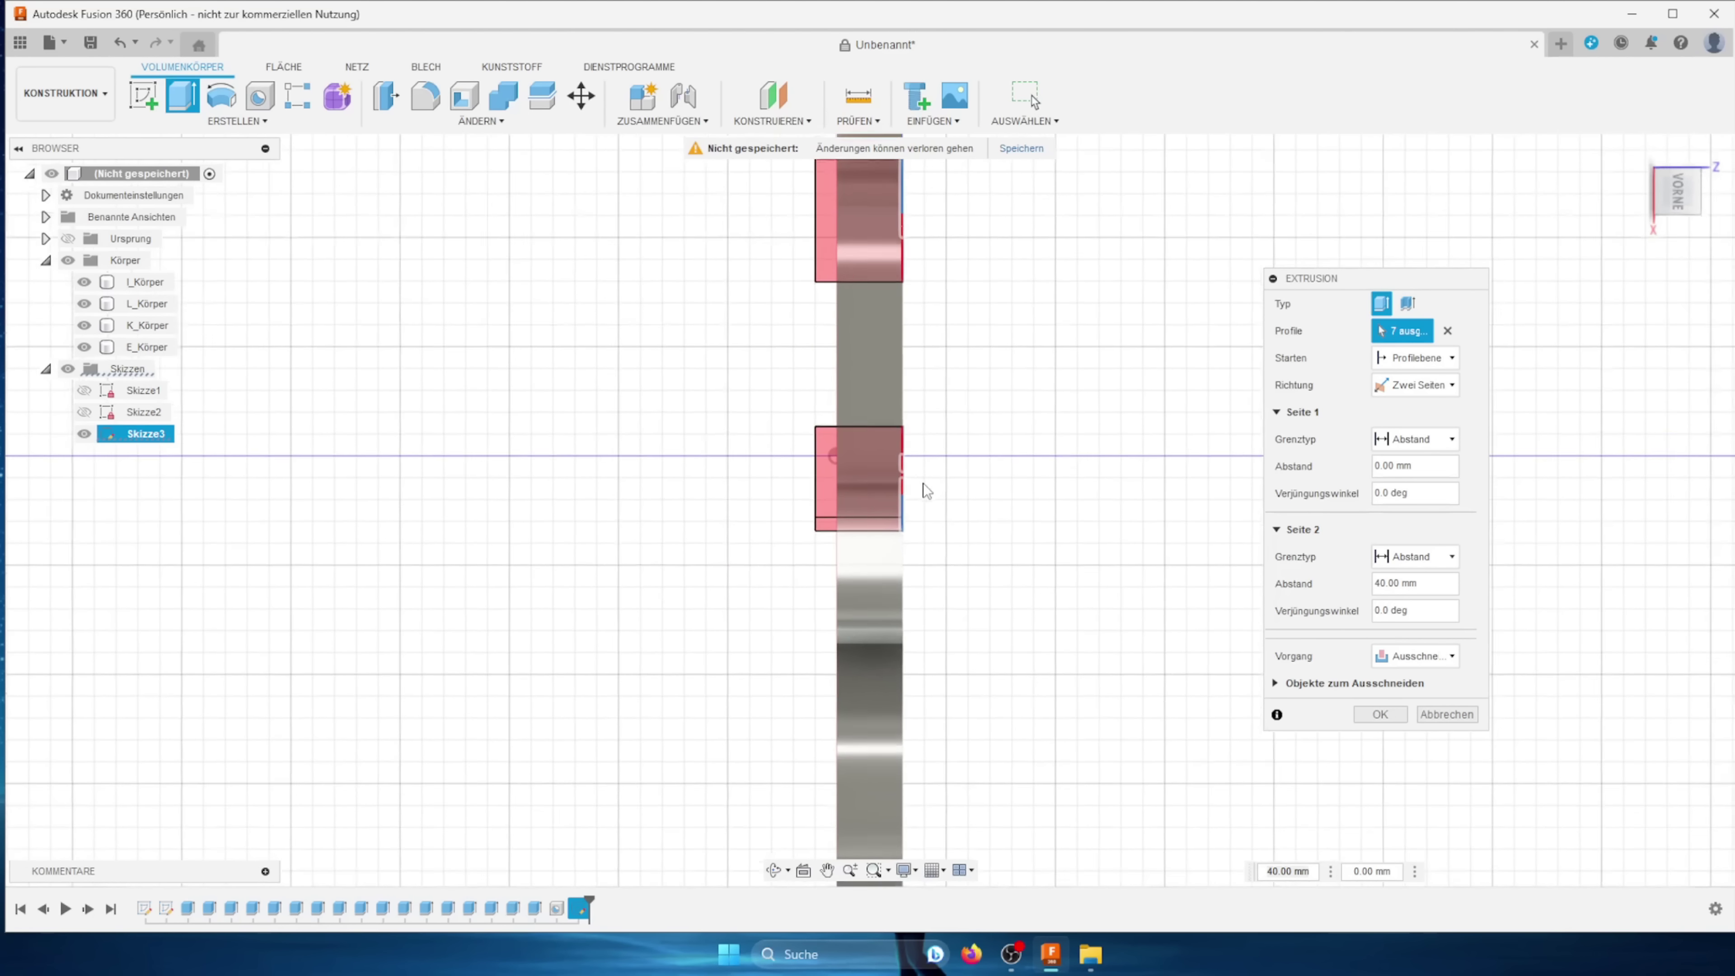
scroll(956, 465, "down", 2)
middle_click_drag(972, 434, 1072, 384)
scroll(955, 605, "up", 2)
scroll(955, 606, "up", 2)
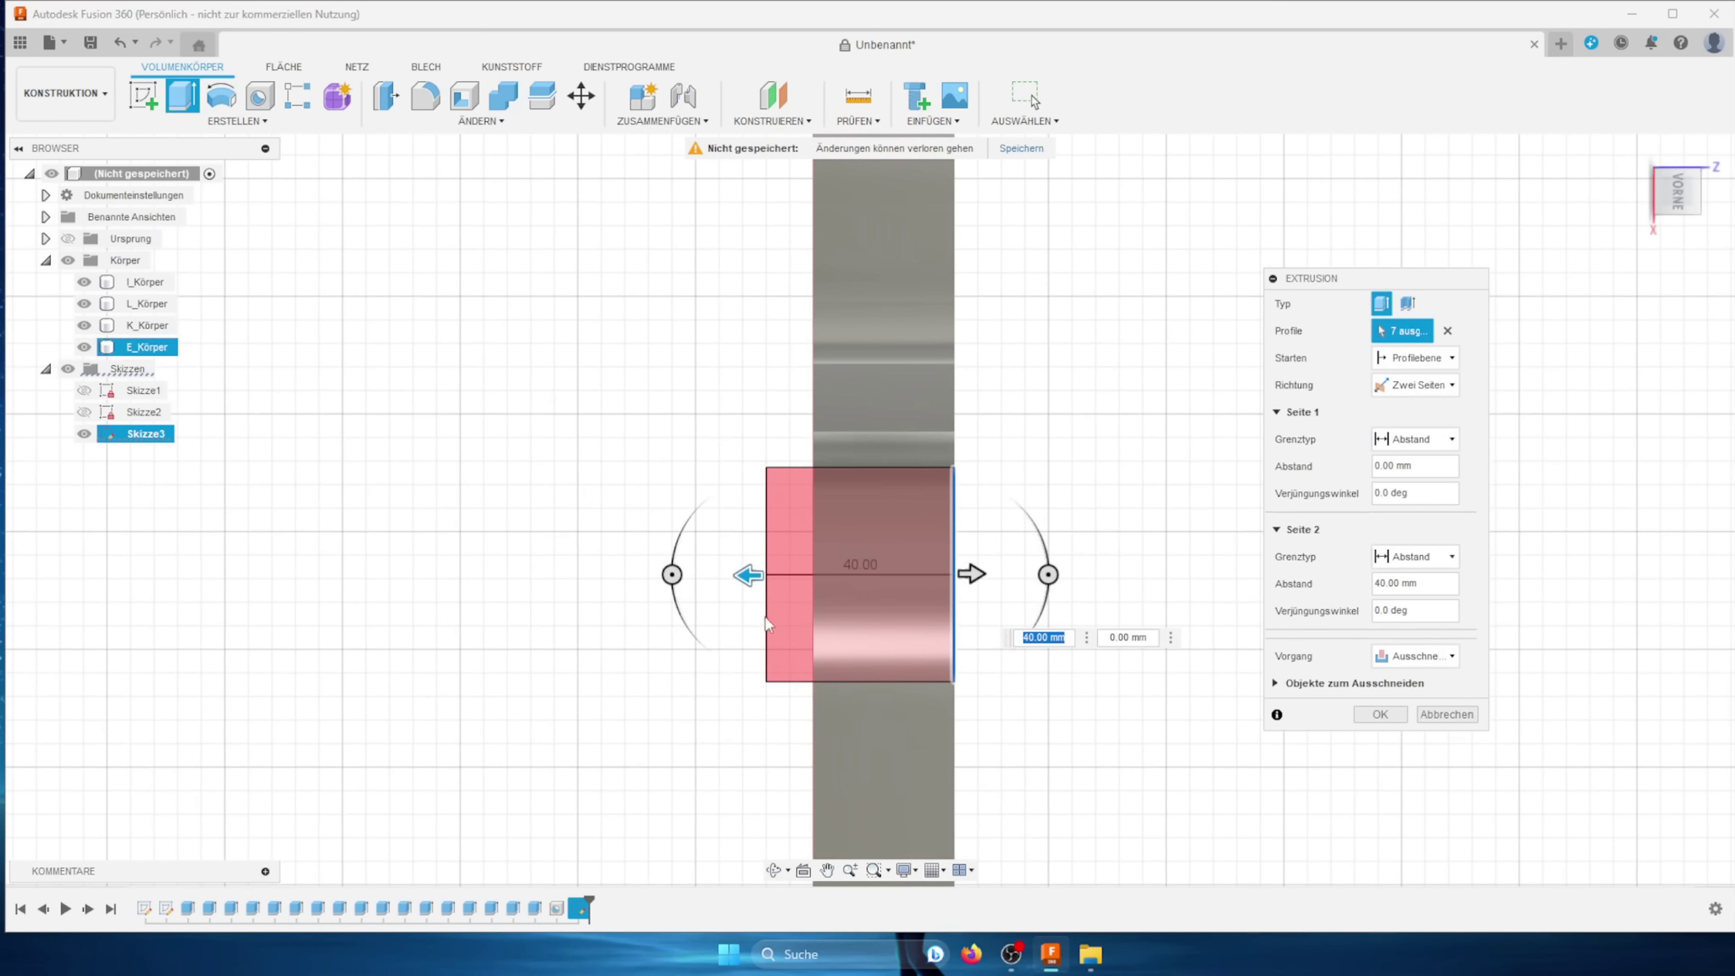
Step: Set the cut's first side to −10 mm and its second side to 28 mm
left_click_drag(749, 578, 820, 577)
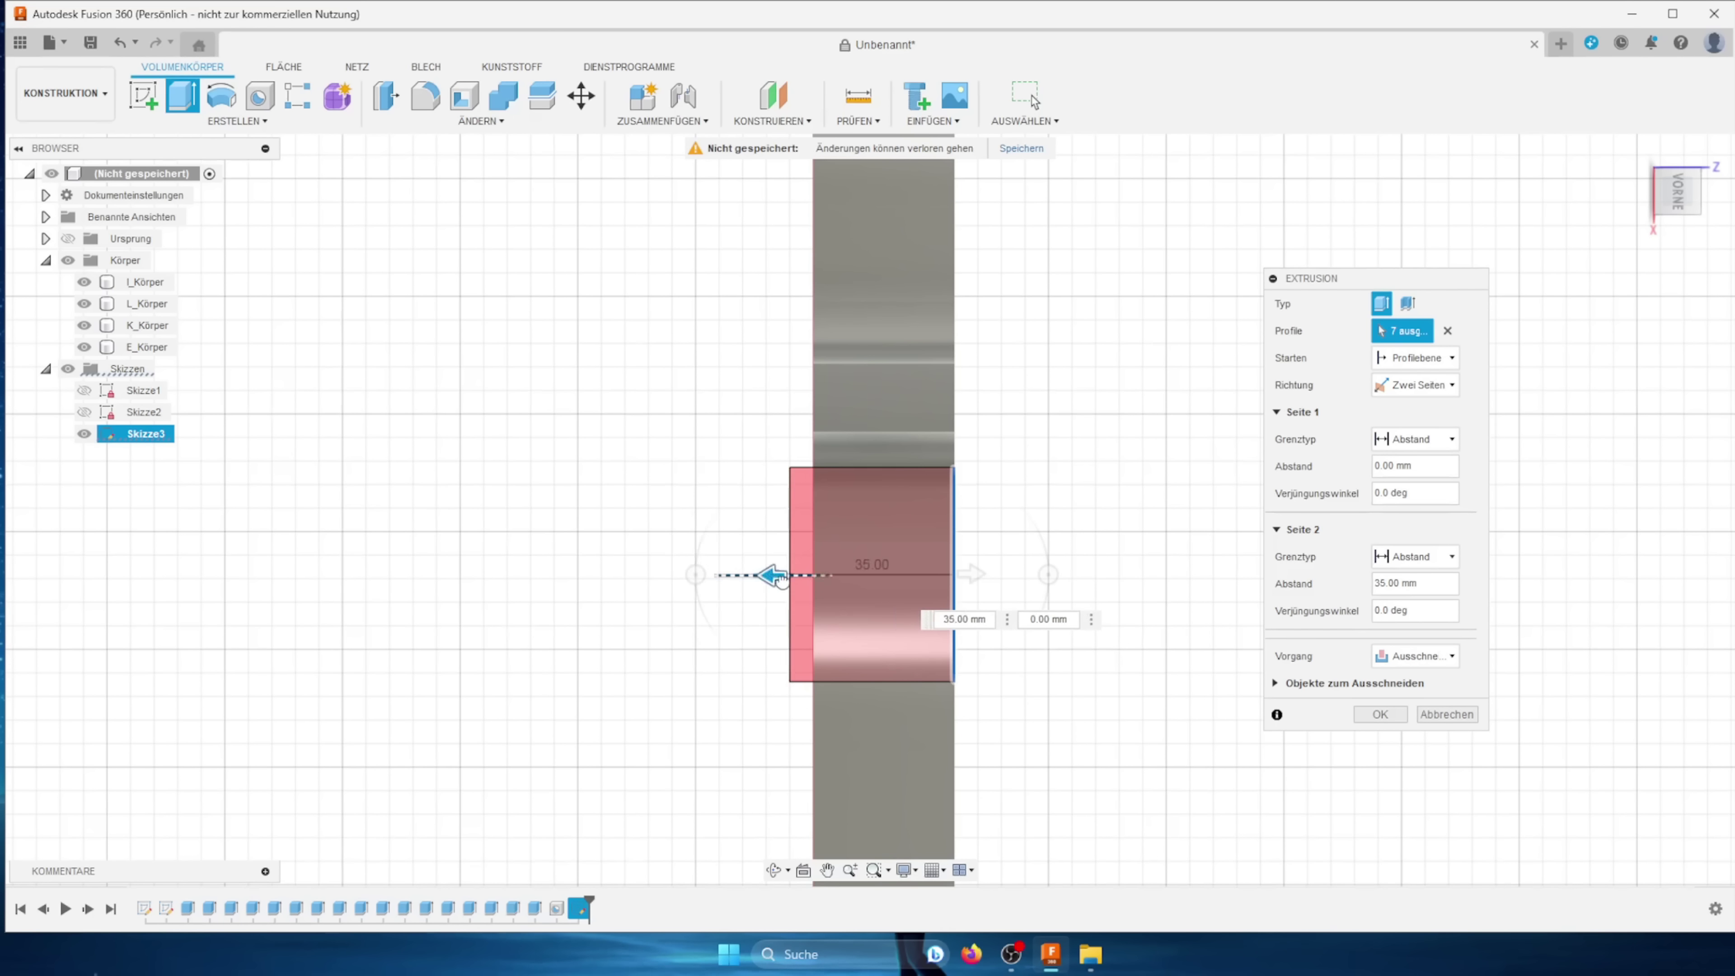
left_click_drag(971, 574, 938, 581)
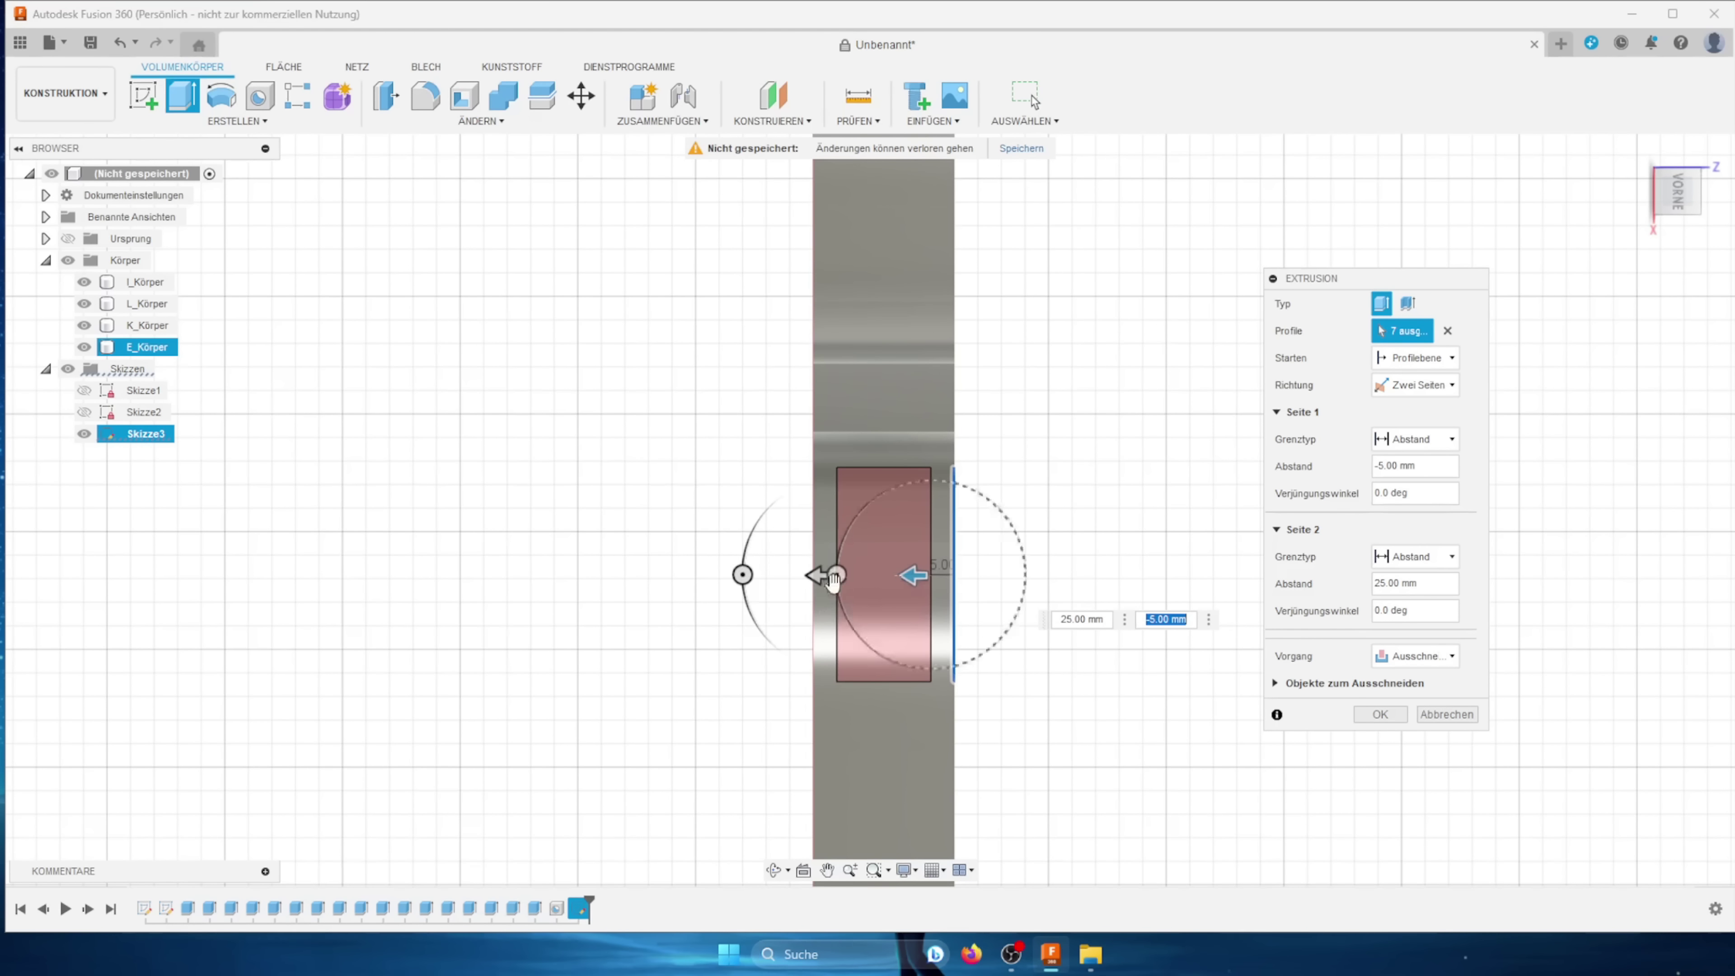
left_click_drag(916, 575, 903, 578)
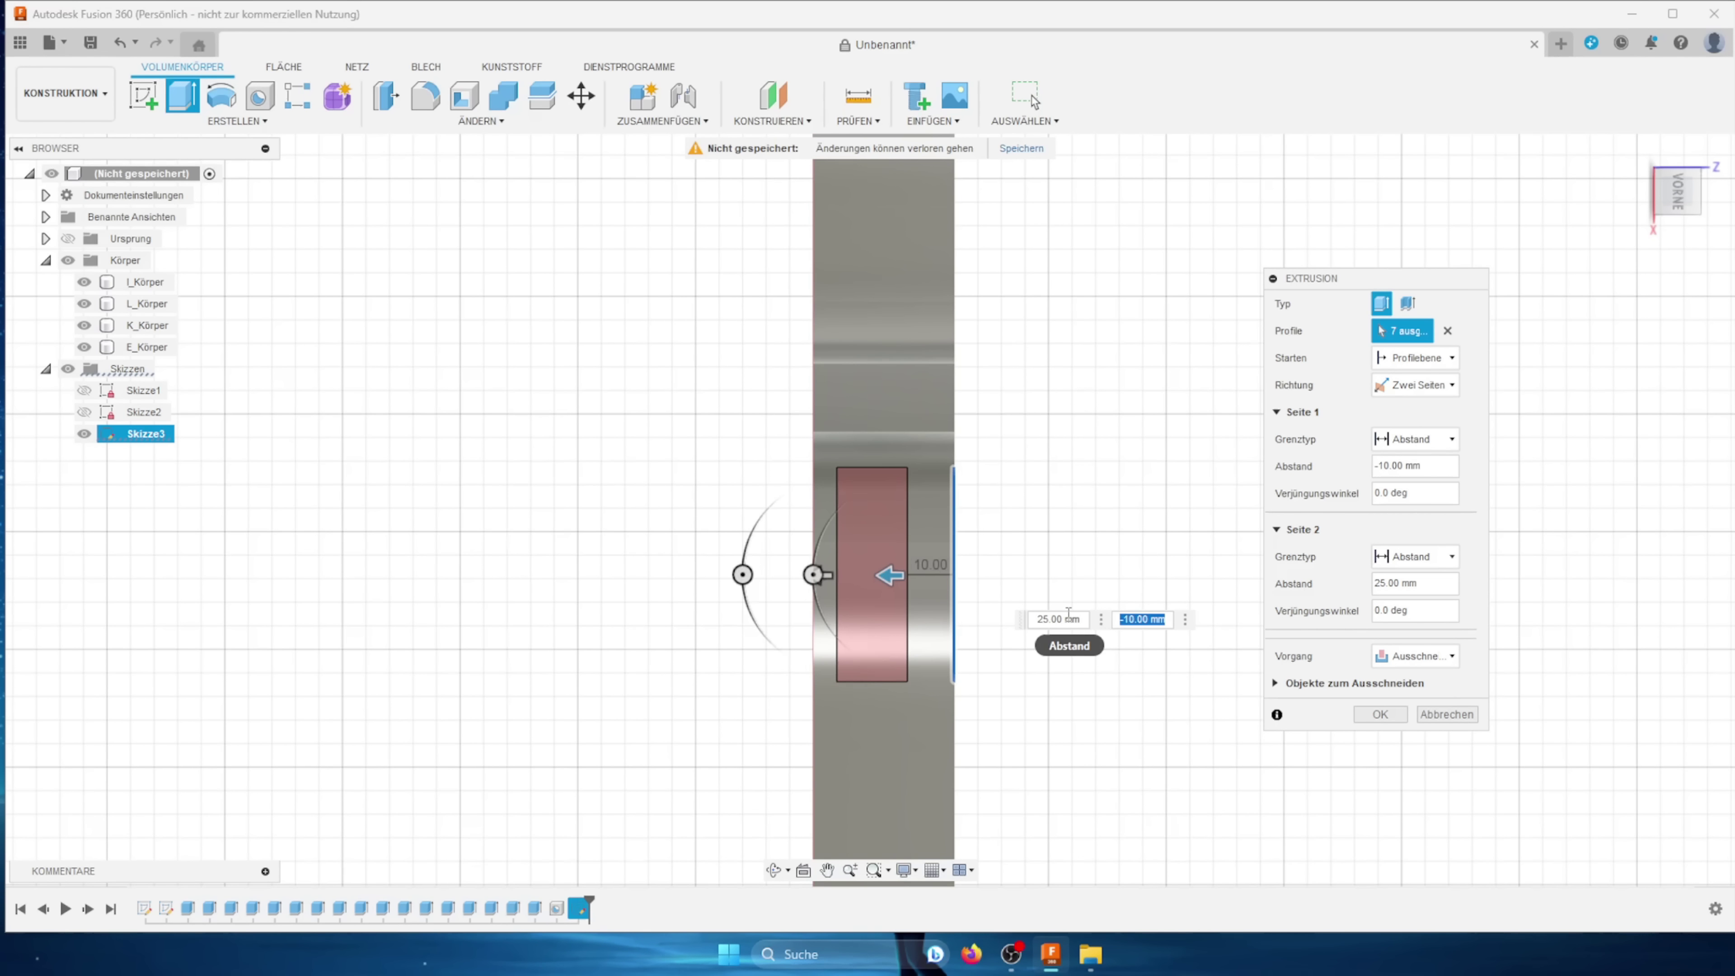
left_click_drag(815, 576, 809, 579)
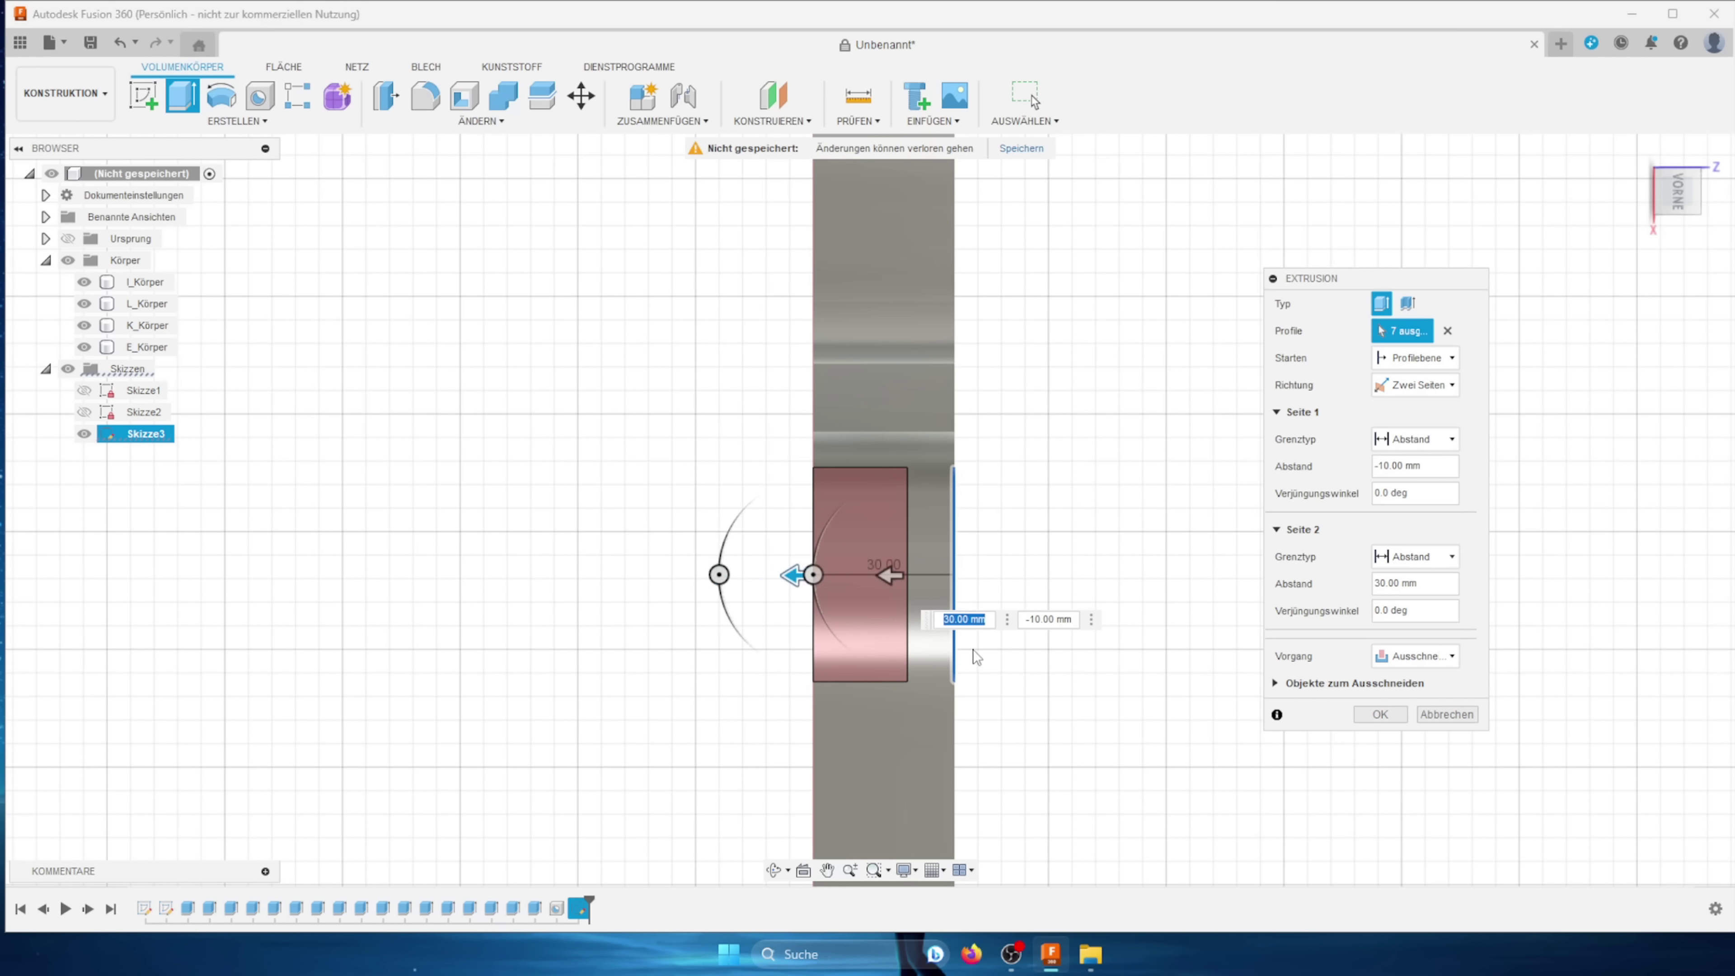
type("28")
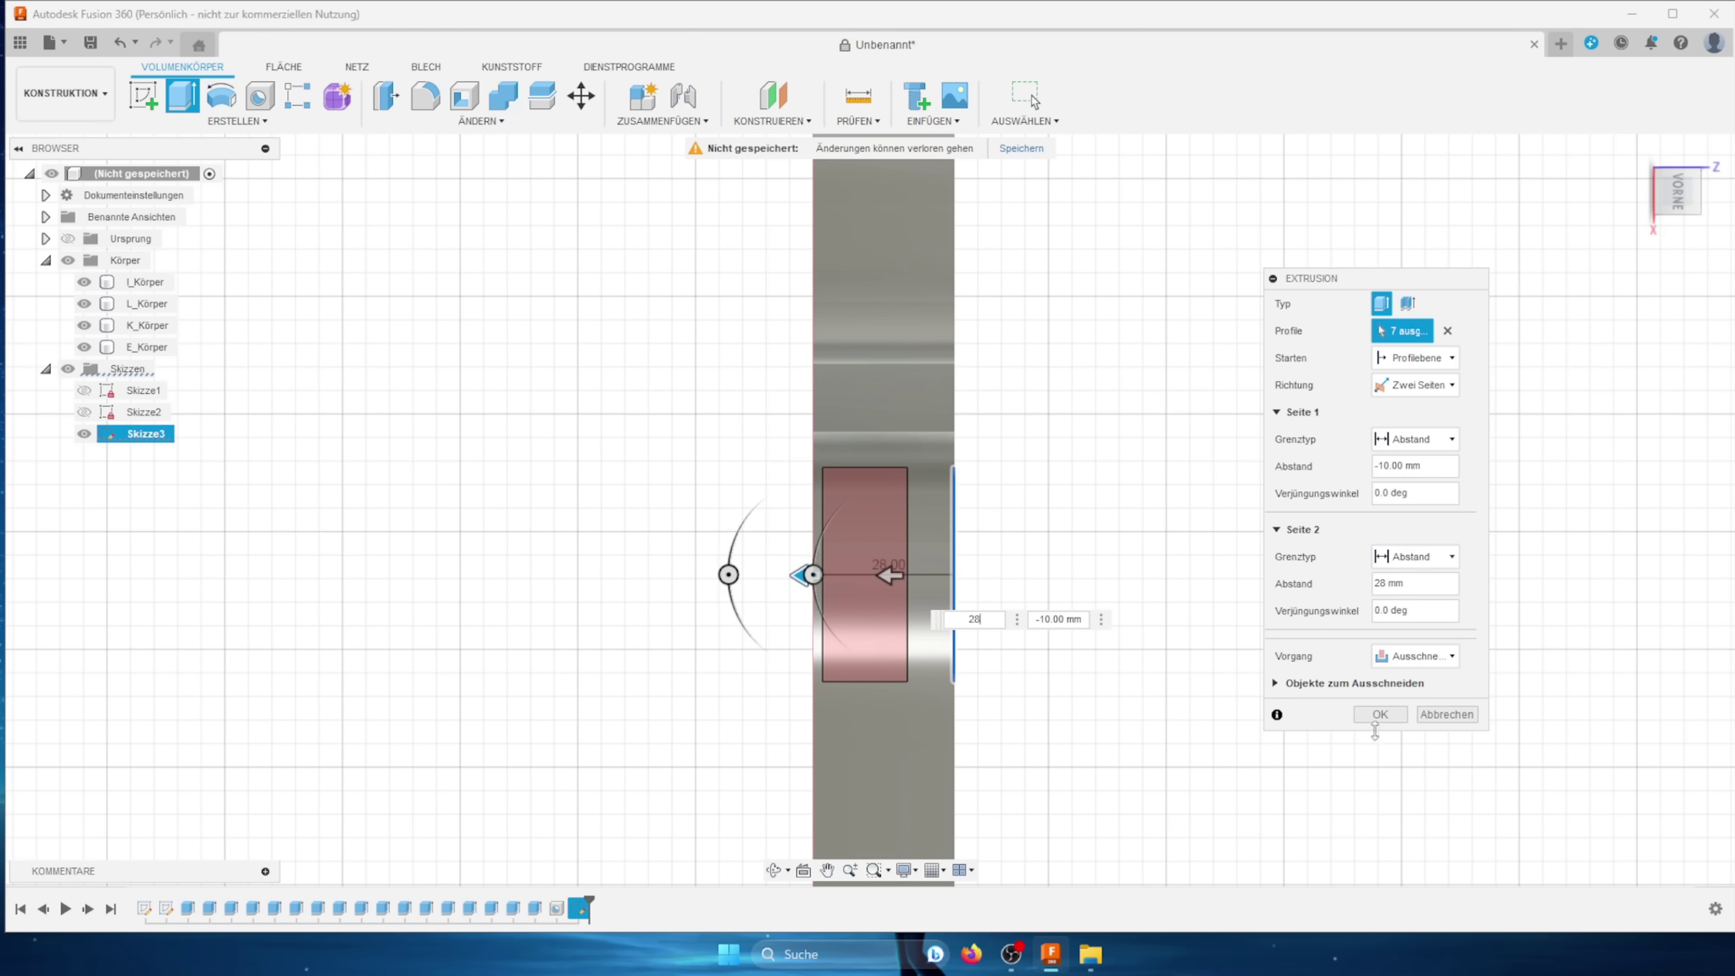
scroll(971, 610, "up", 2)
scroll(972, 612, "up", 1)
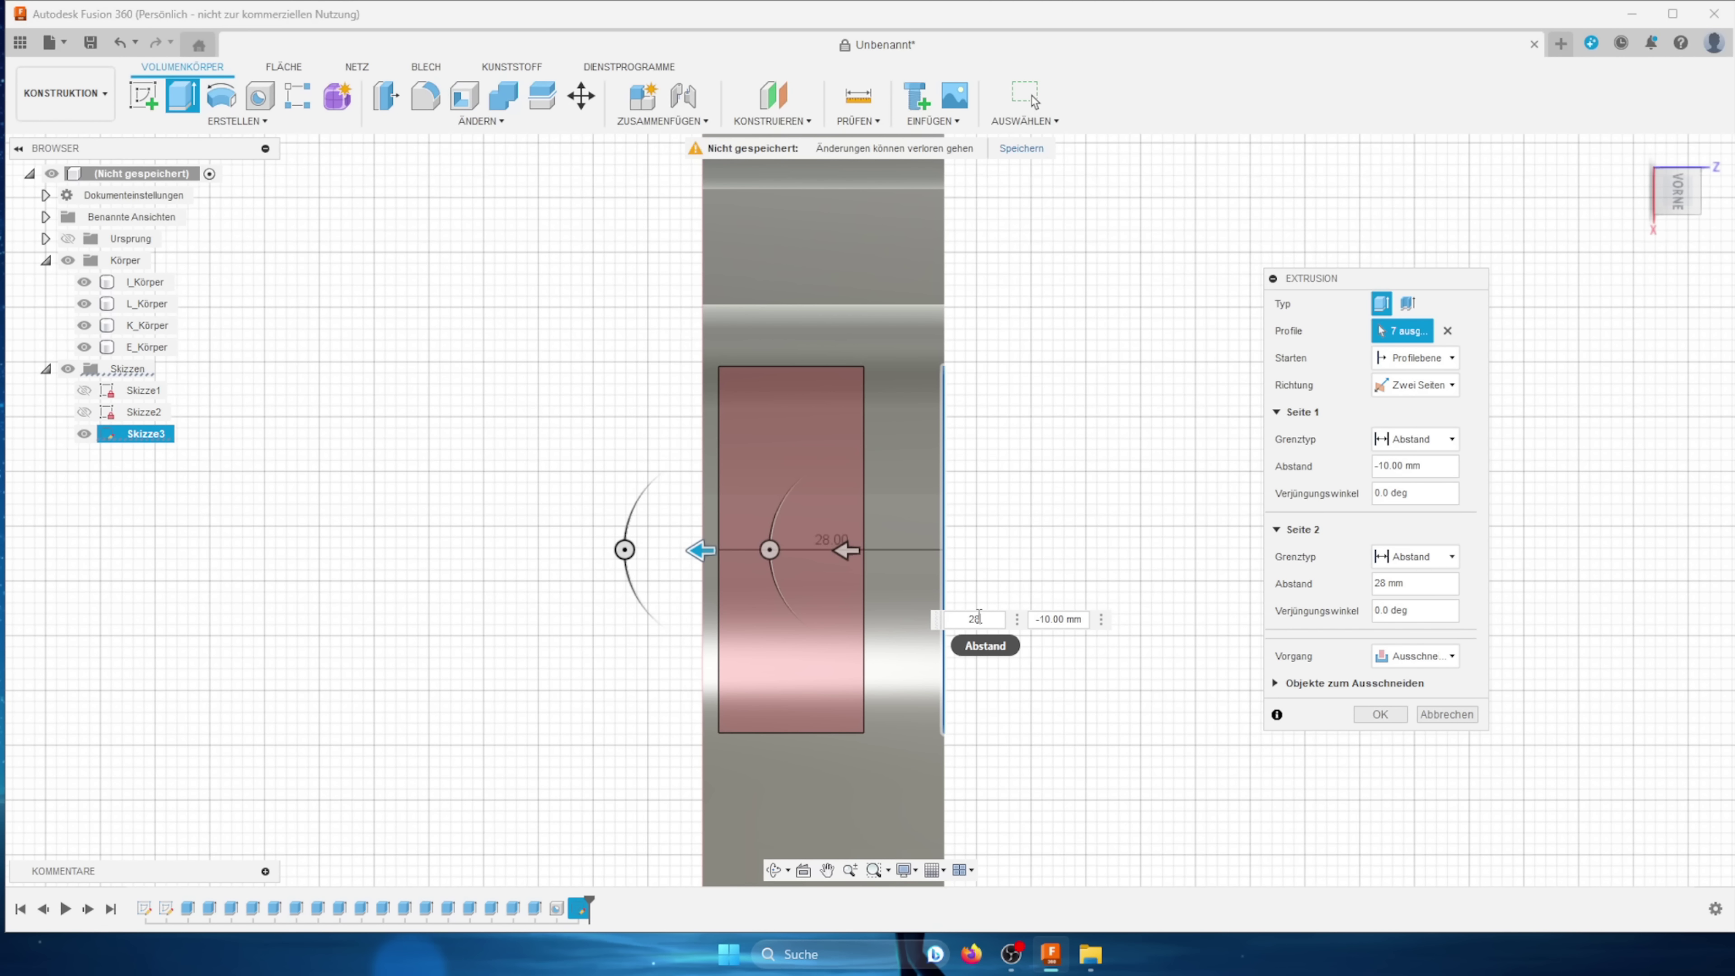
Step: Apply the connector cut and view the letters from above
left_click(1367, 714)
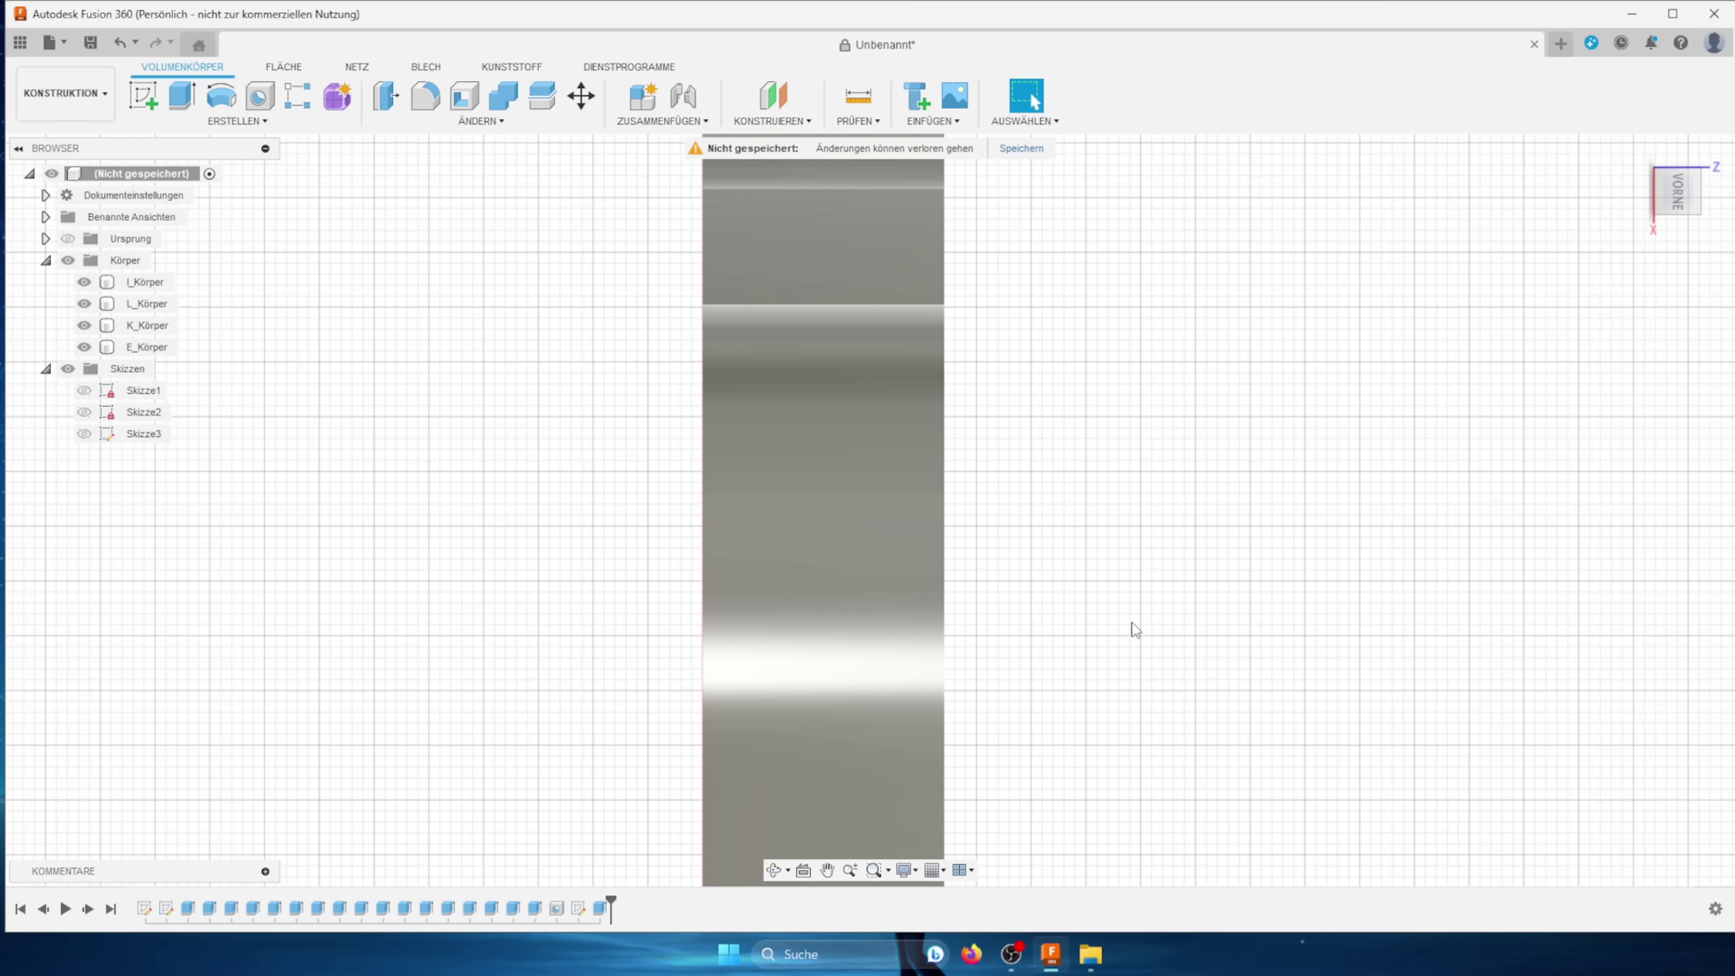
mouse_move(1131, 623)
middle_mouse_down("shift")
mouse_move(1111, 597)
mouse_move(962, 736)
mouse_move(1080, 268)
mouse_move(1153, 495)
mouse_move(1132, 559)
mouse_move(1161, 520)
middle_mouse_up("shift")
left_click(1664, 141)
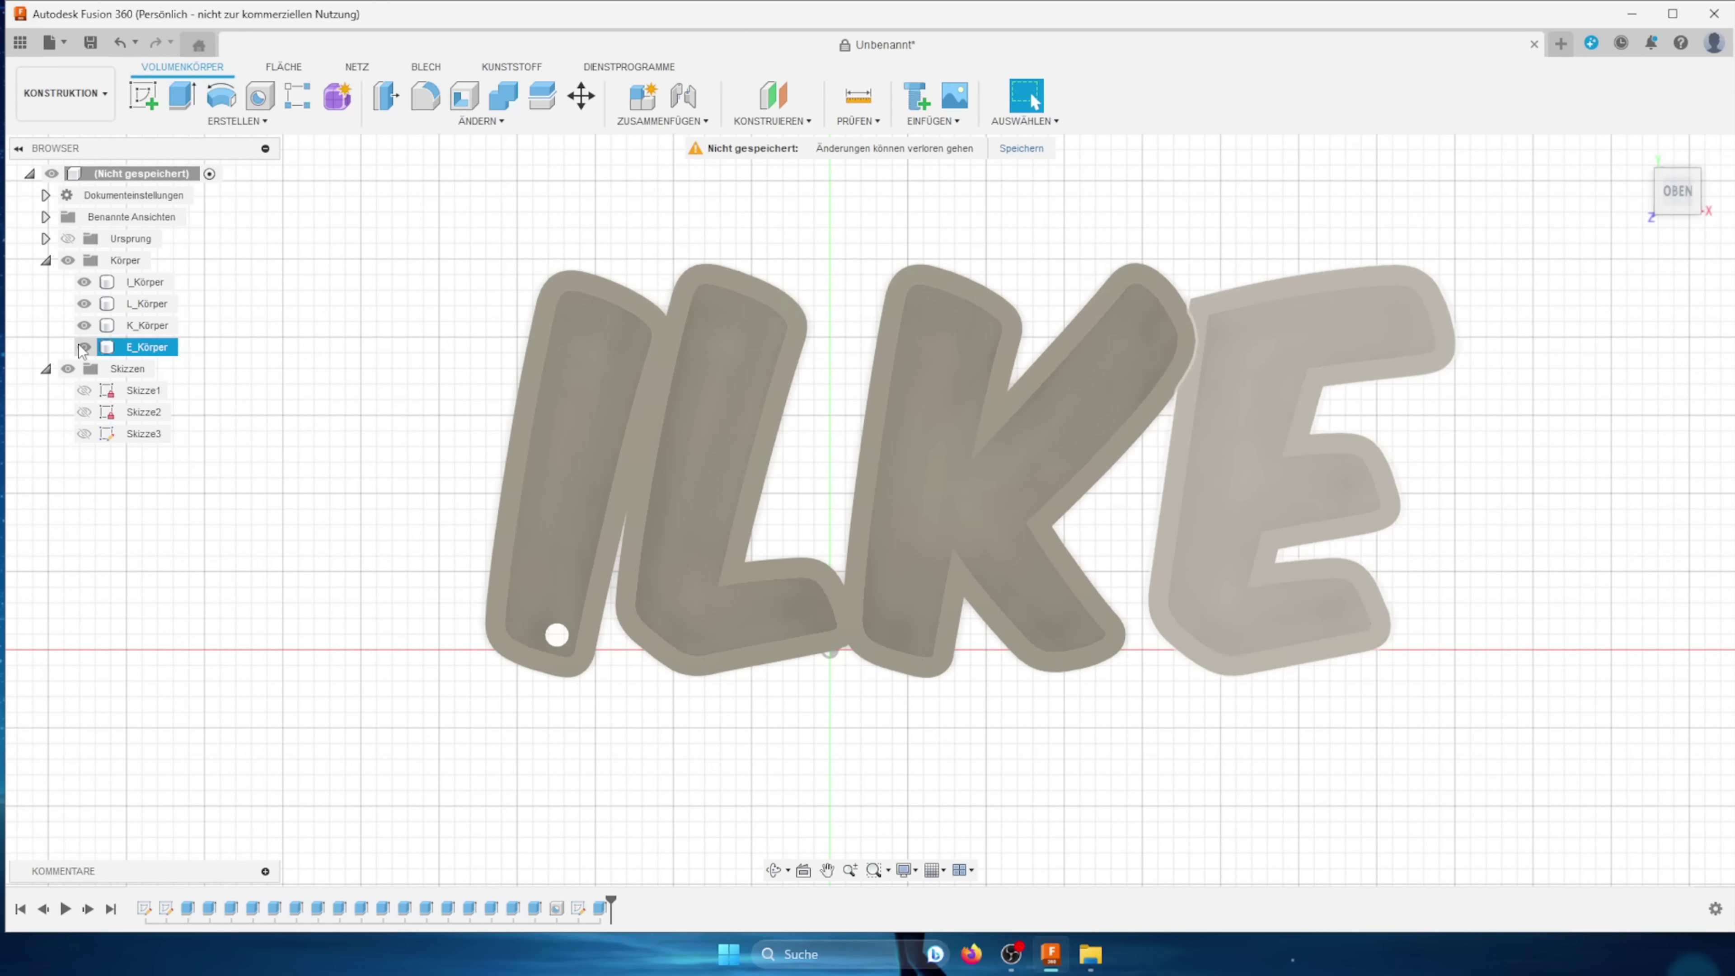
Step: Hide the E, K, L and I bodies and the Körper folder
left_click(88, 346)
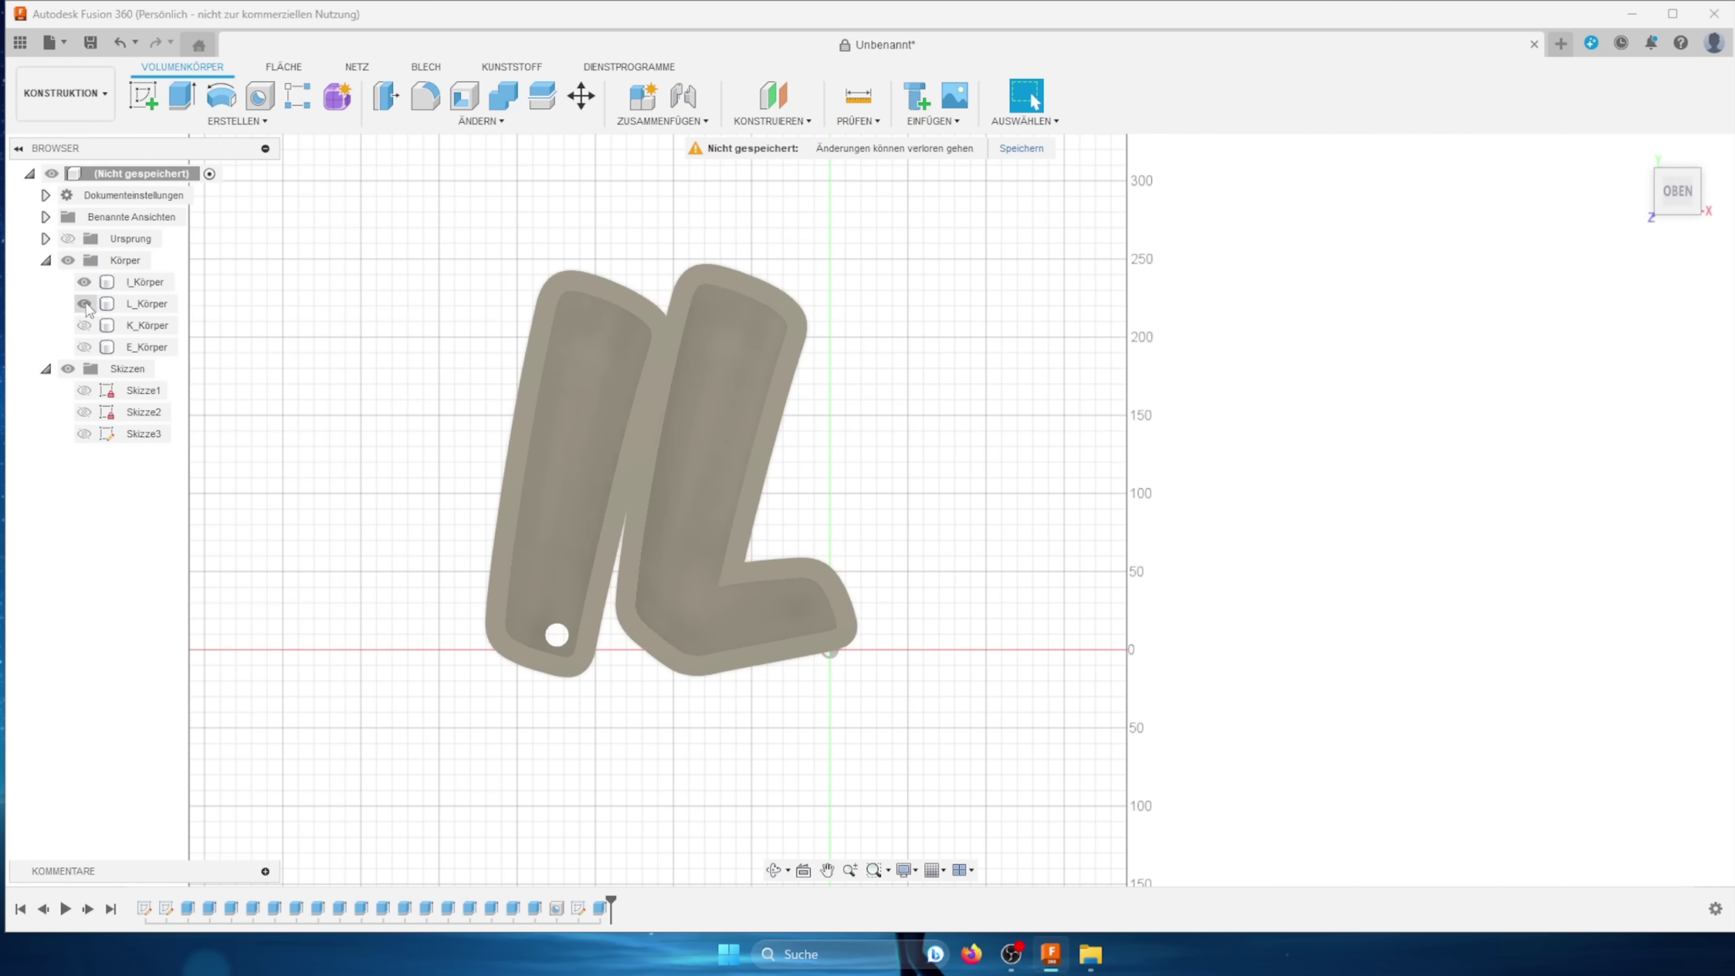
left_click(84, 304)
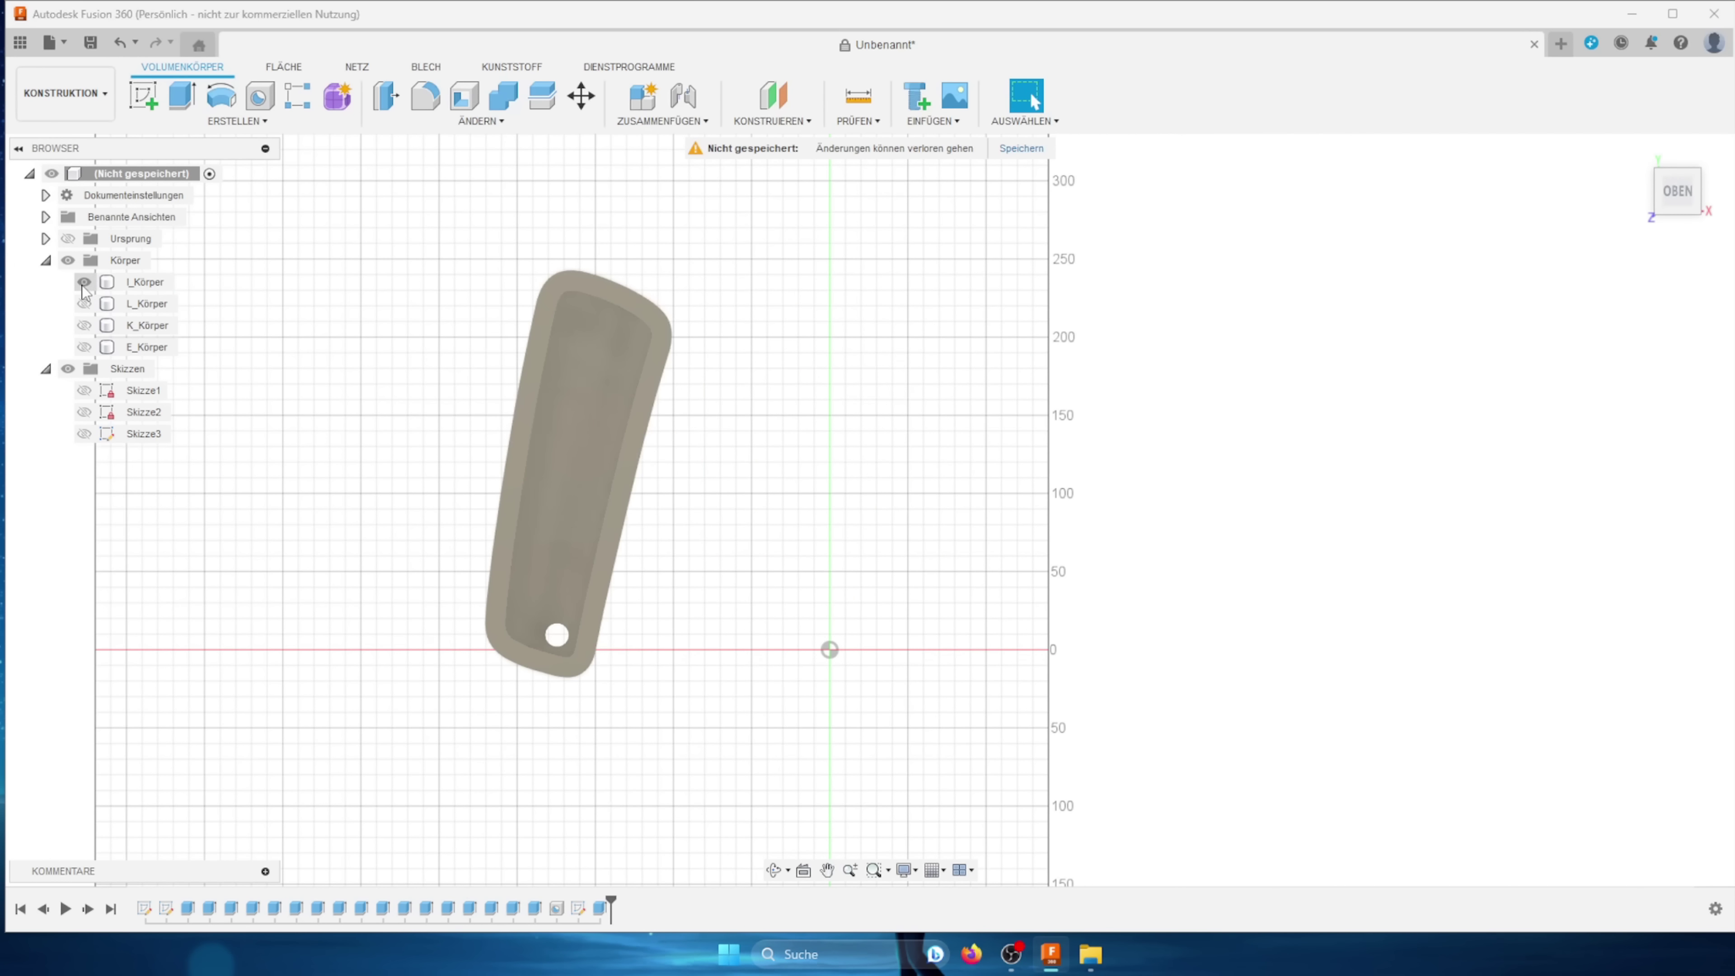
left_click(68, 260)
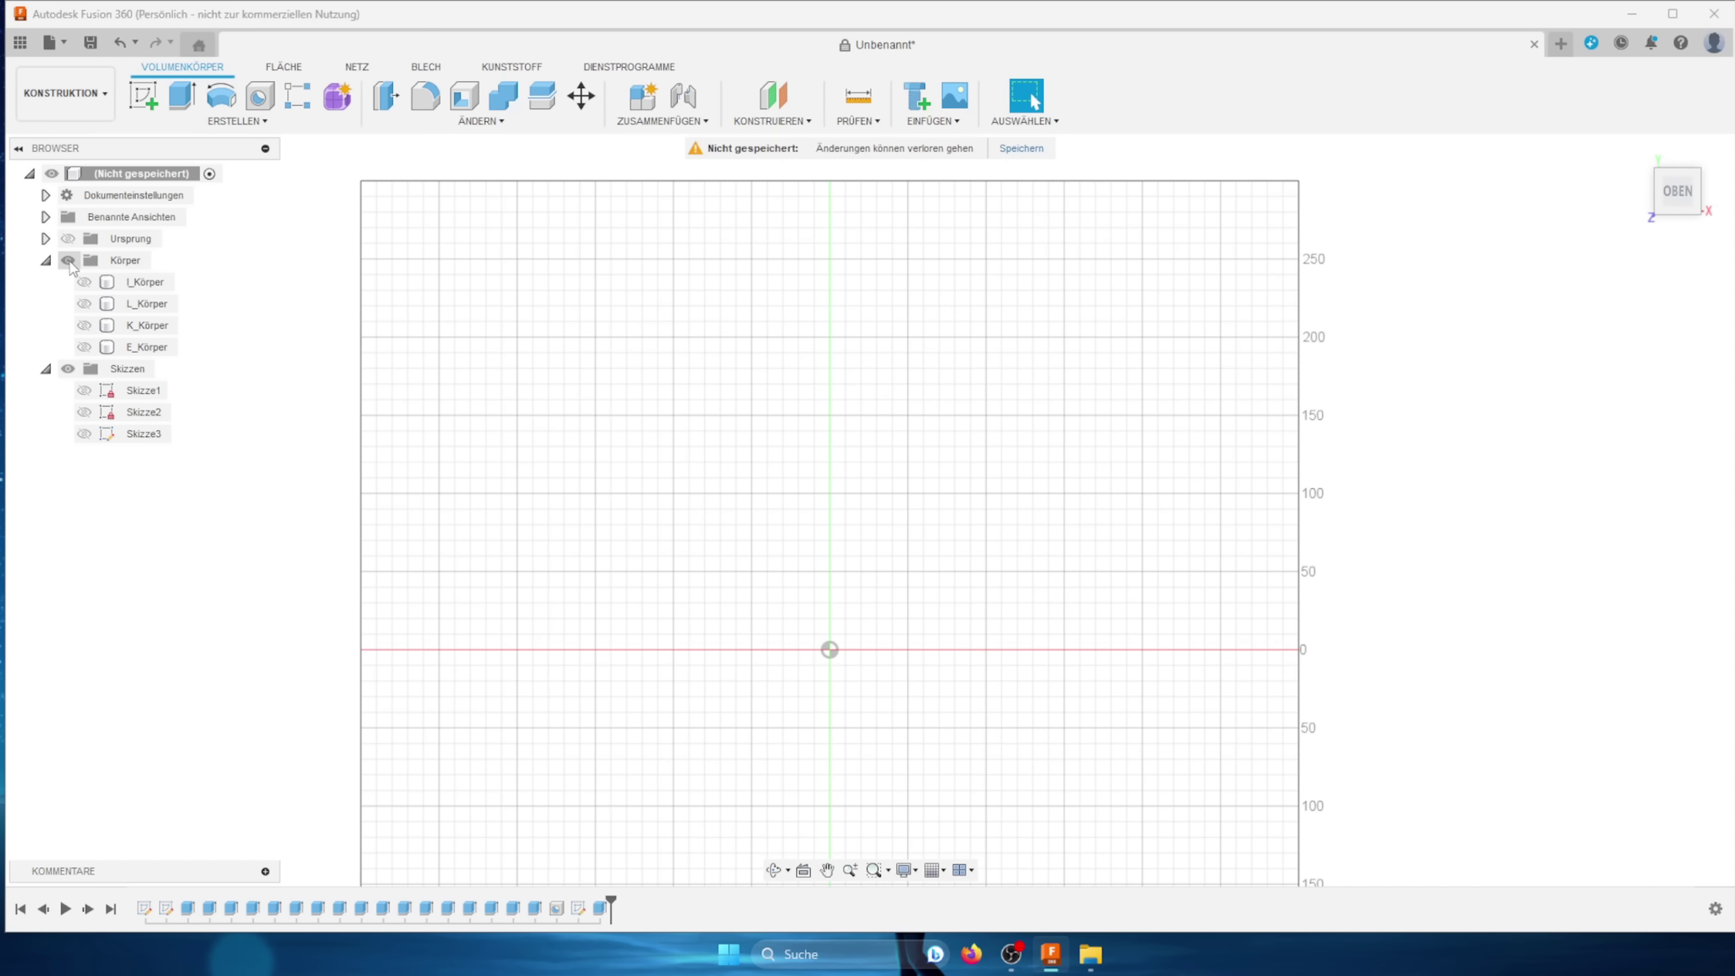
Step: Show the Körper folder again and make the Skizze2 letter outlines visible
left_click(68, 260)
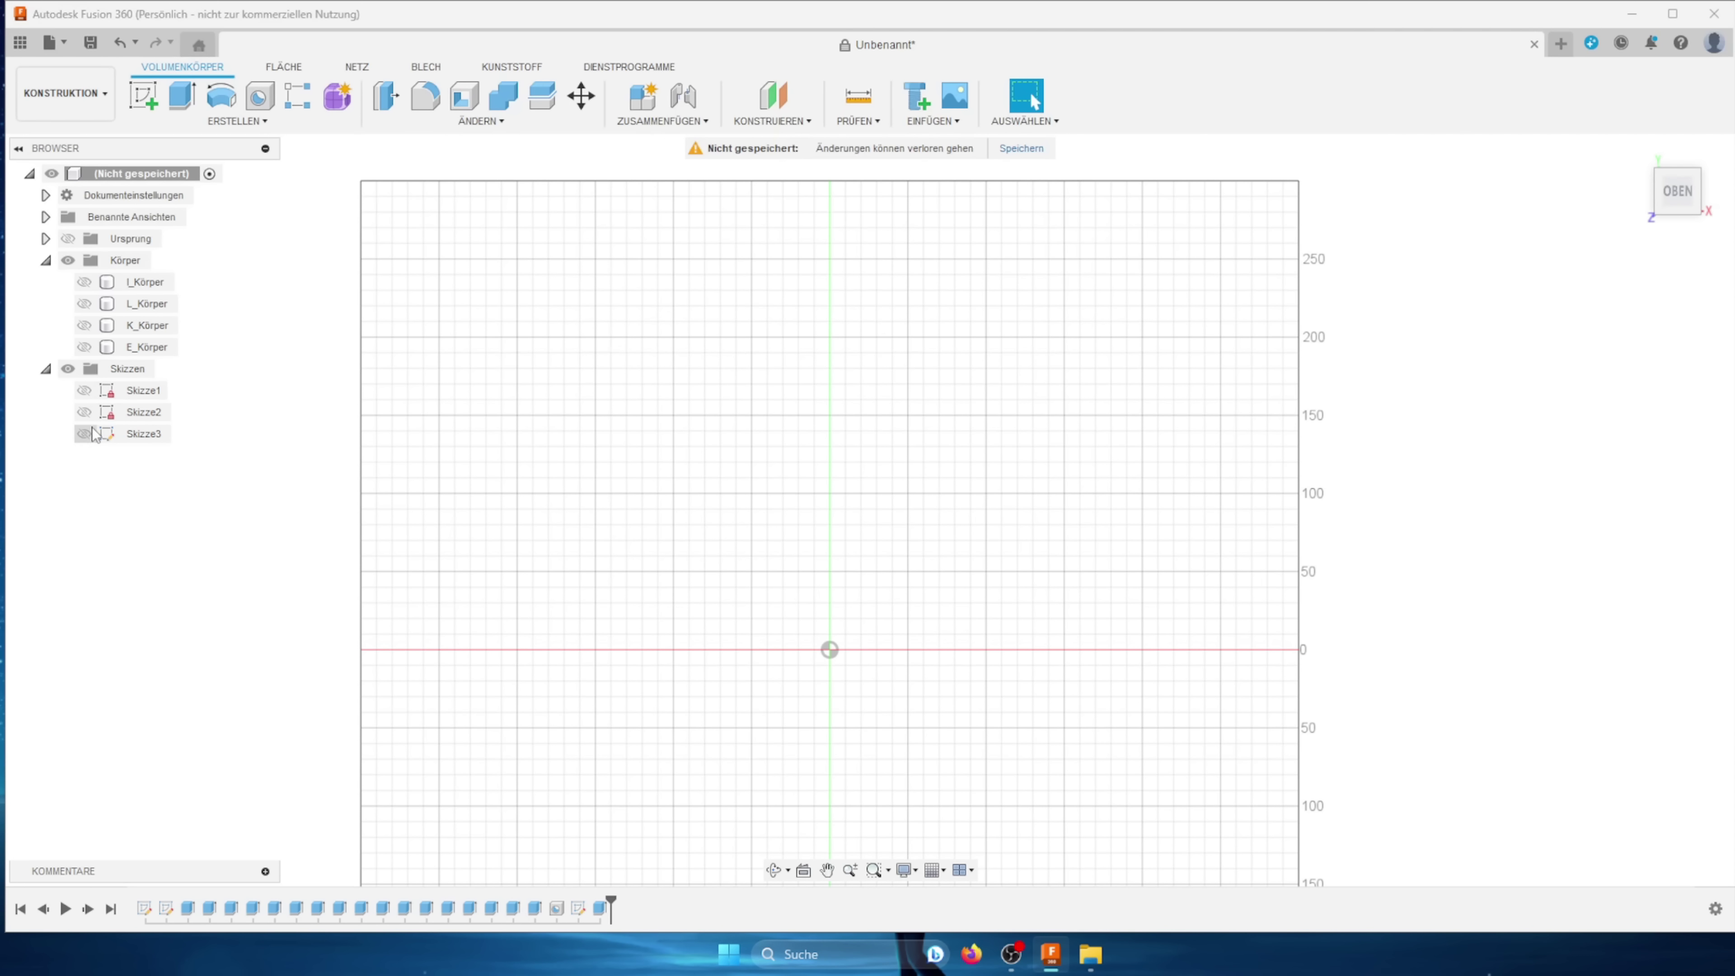
left_click(86, 416)
left_click(84, 412)
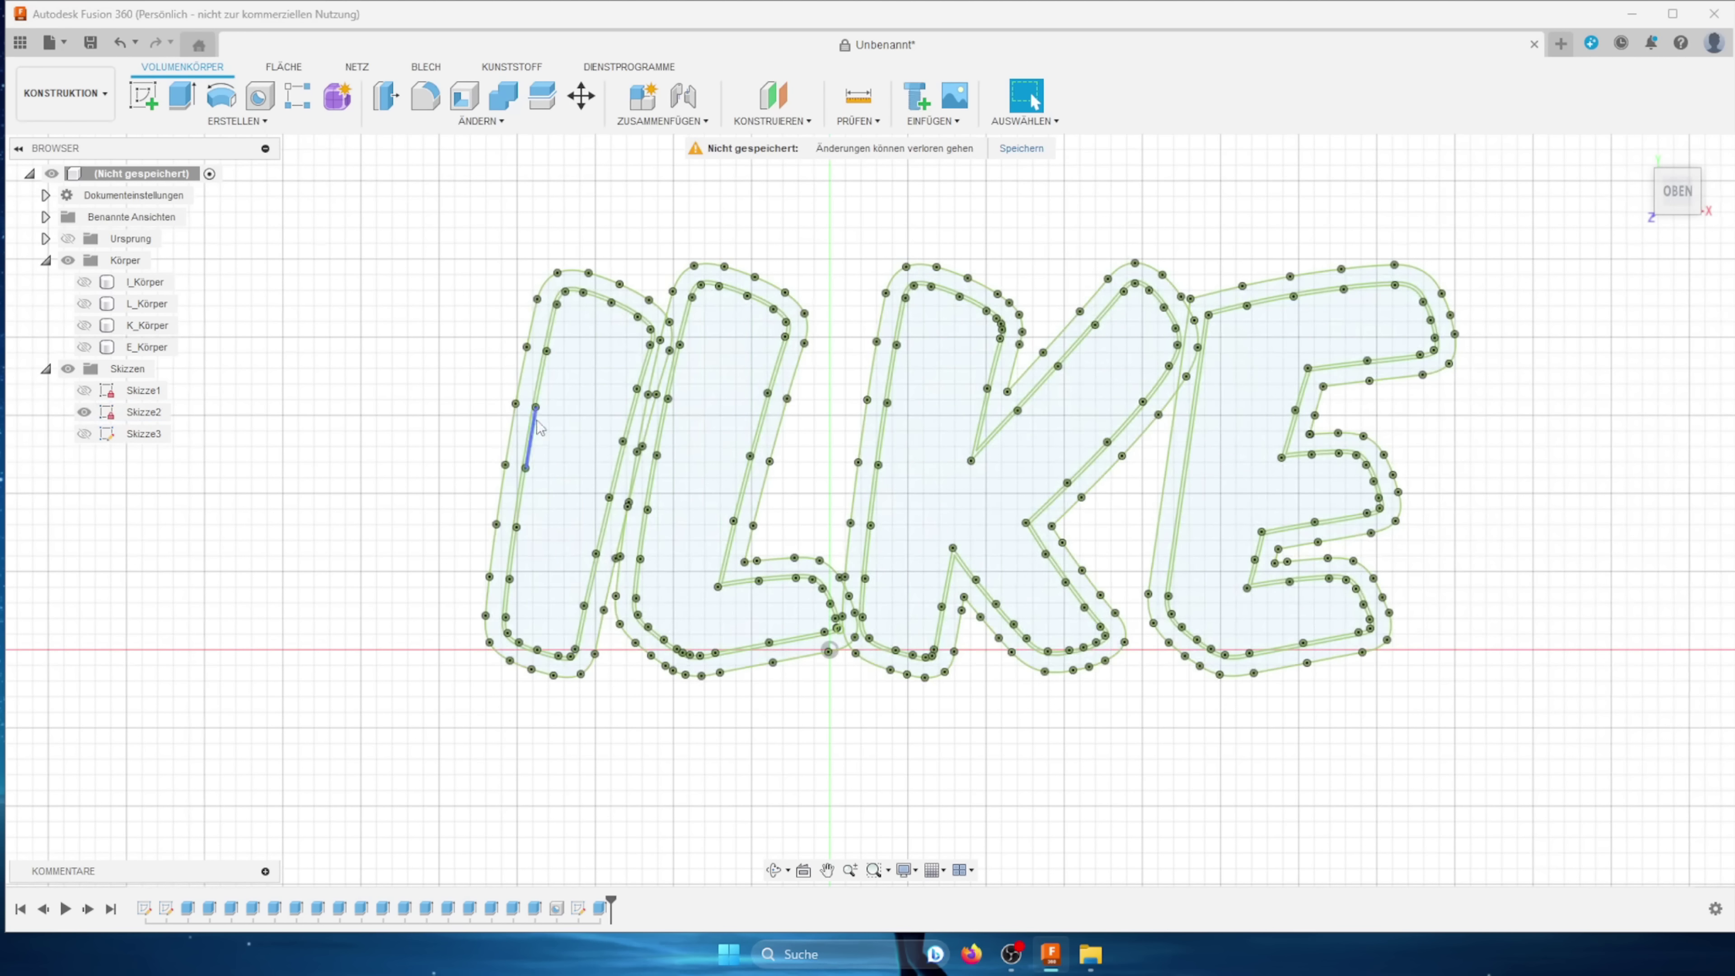
scroll(537, 437, "up", 6)
scroll(620, 445, "up", 3)
scroll(514, 474, "up", 2)
scroll(539, 467, "down", 2)
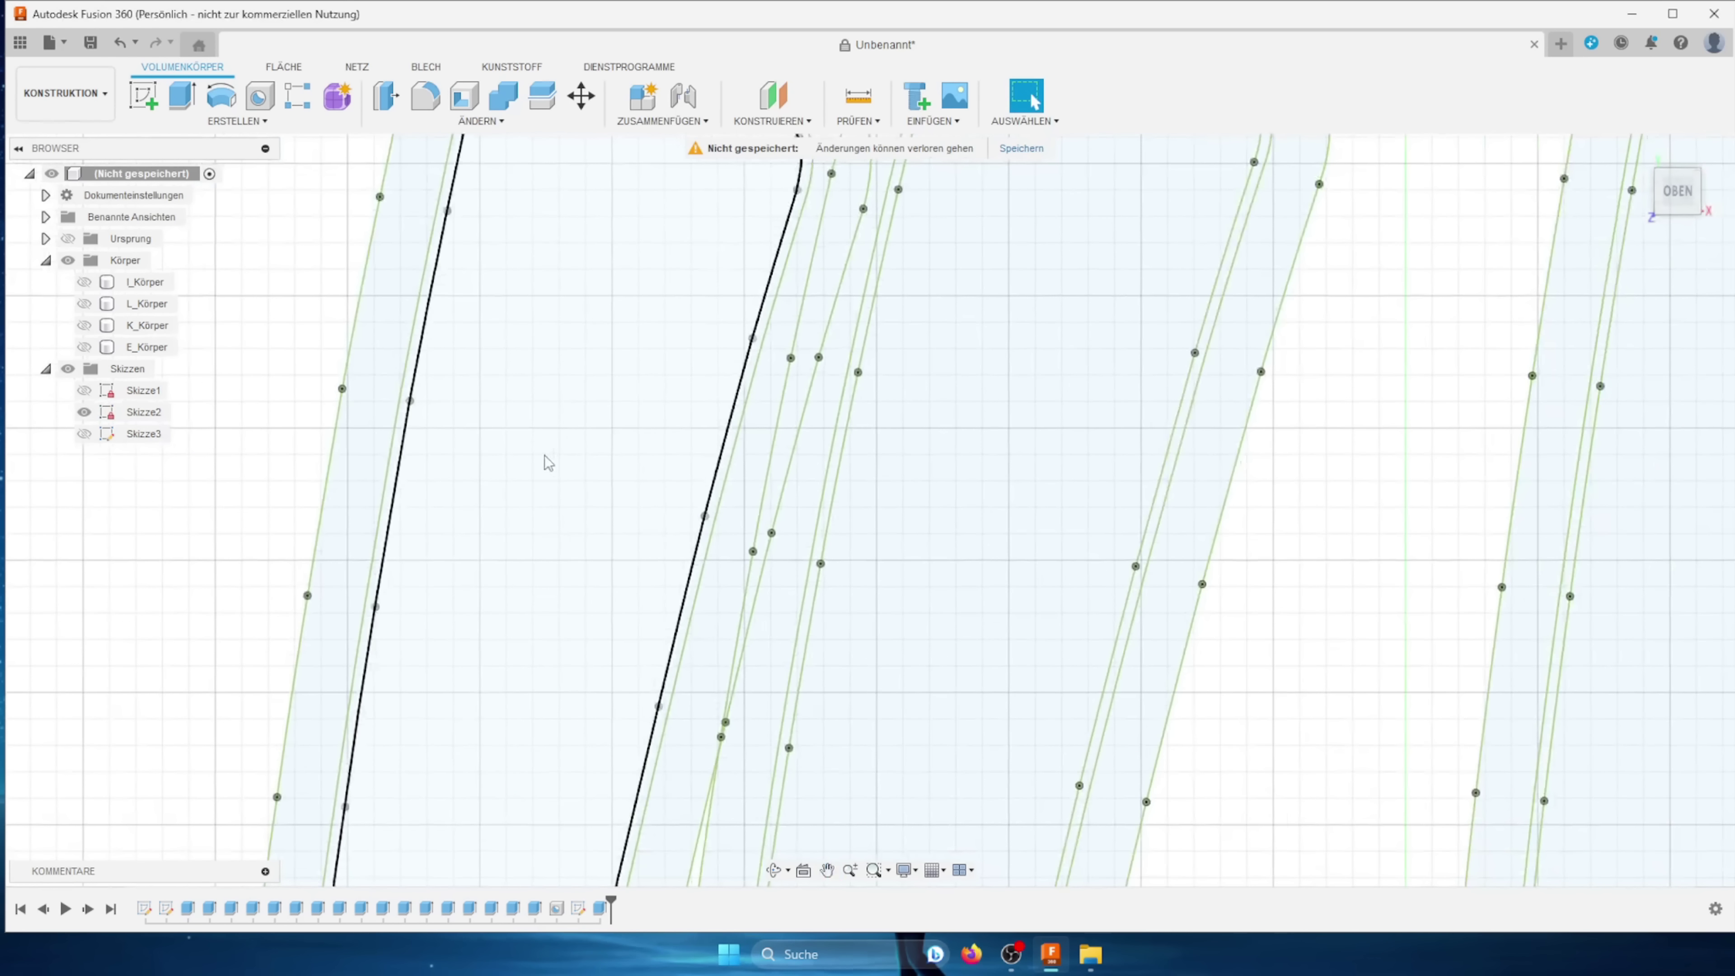
Step: Select the I's inner profile and start extruding it
left_click(438, 441)
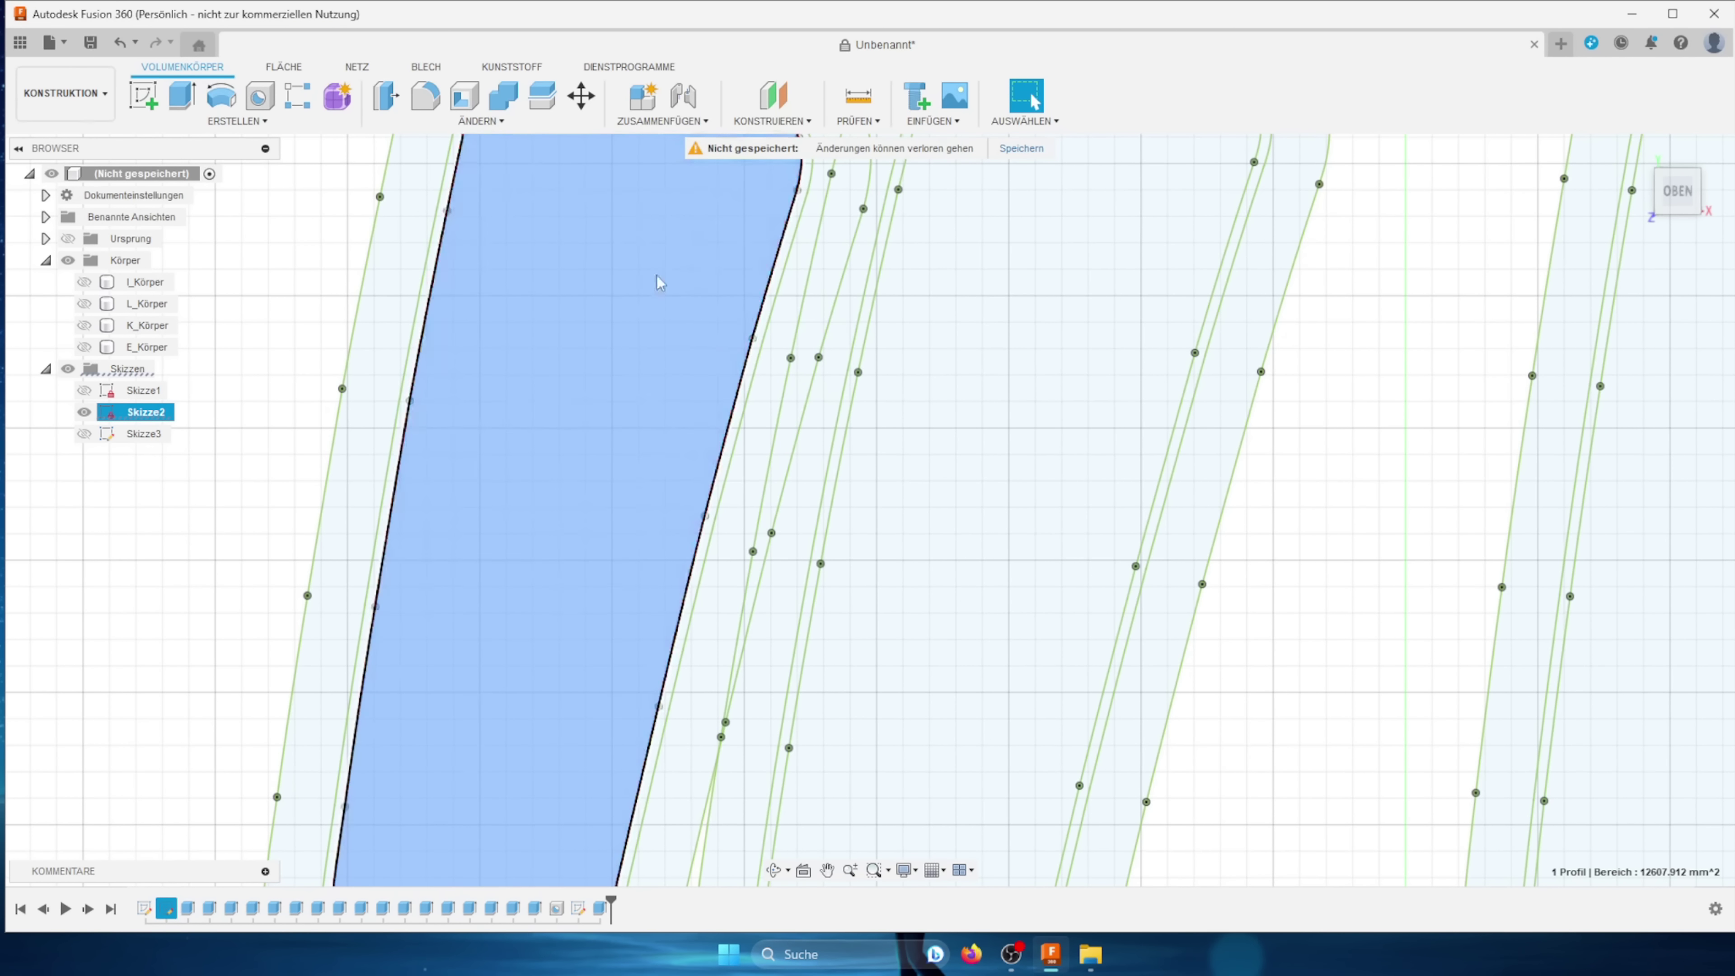
scroll(517, 410, "up", 2)
scroll(438, 444, "down", 3)
key("e")
left_click(1414, 385)
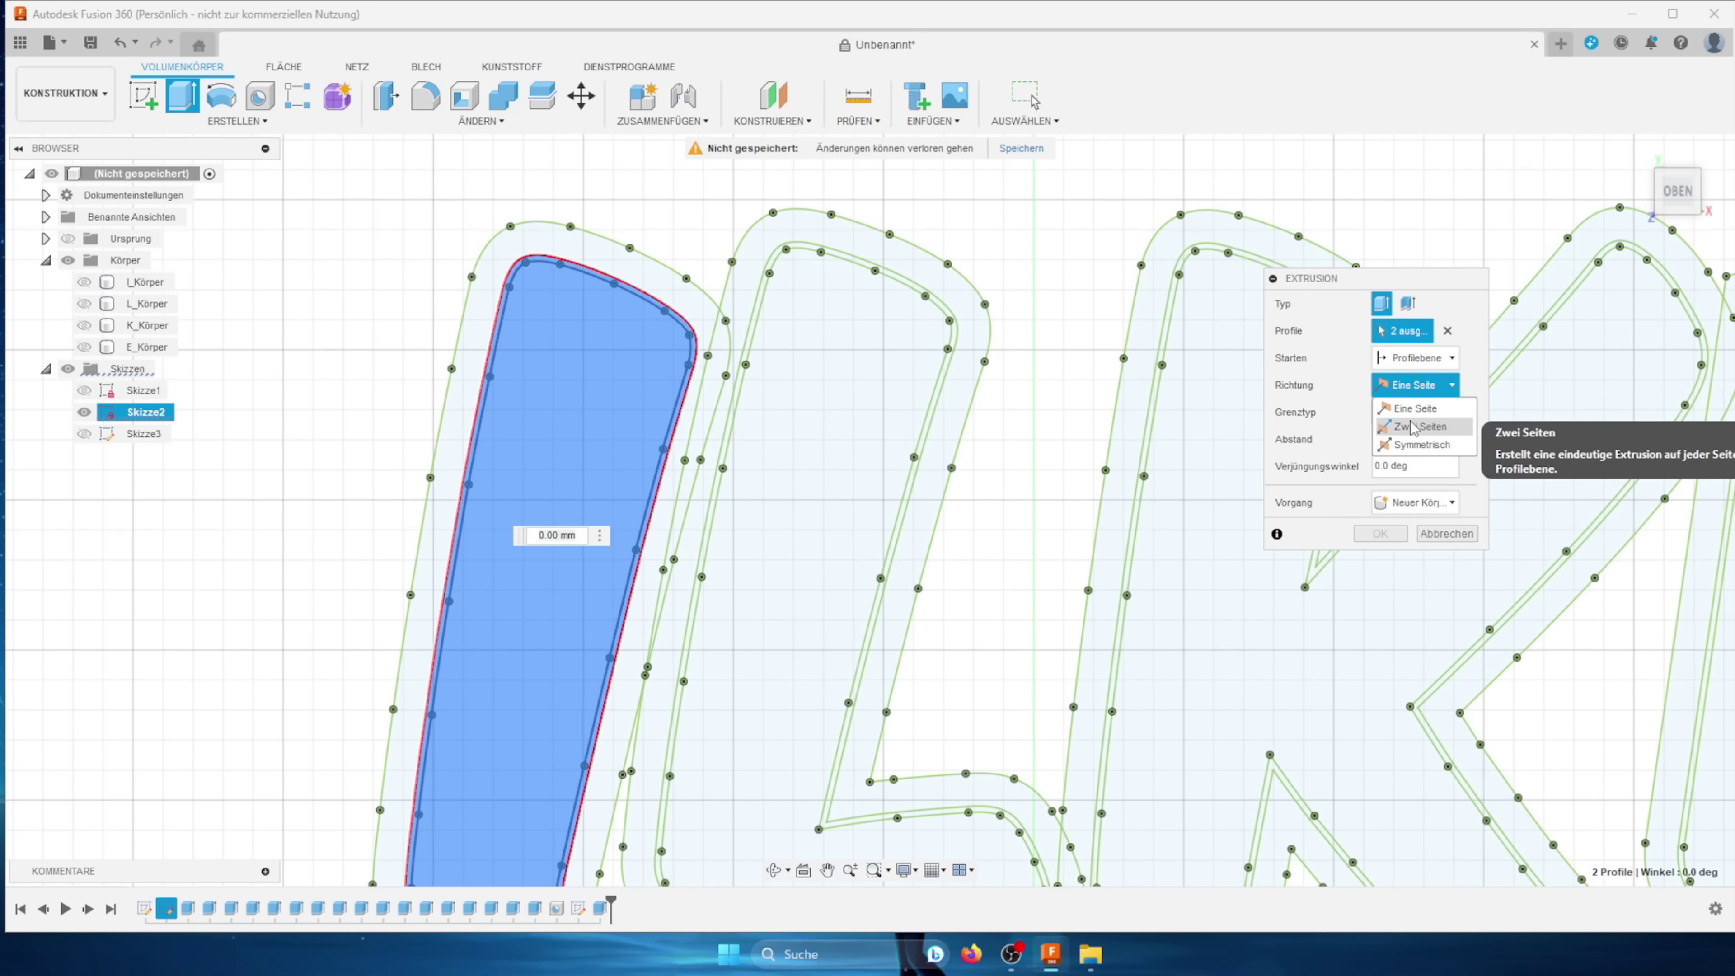
Step: Make the extrusion two-sided with a 30 mm first side
left_click(1420, 427)
scroll(1414, 517, "down", 2)
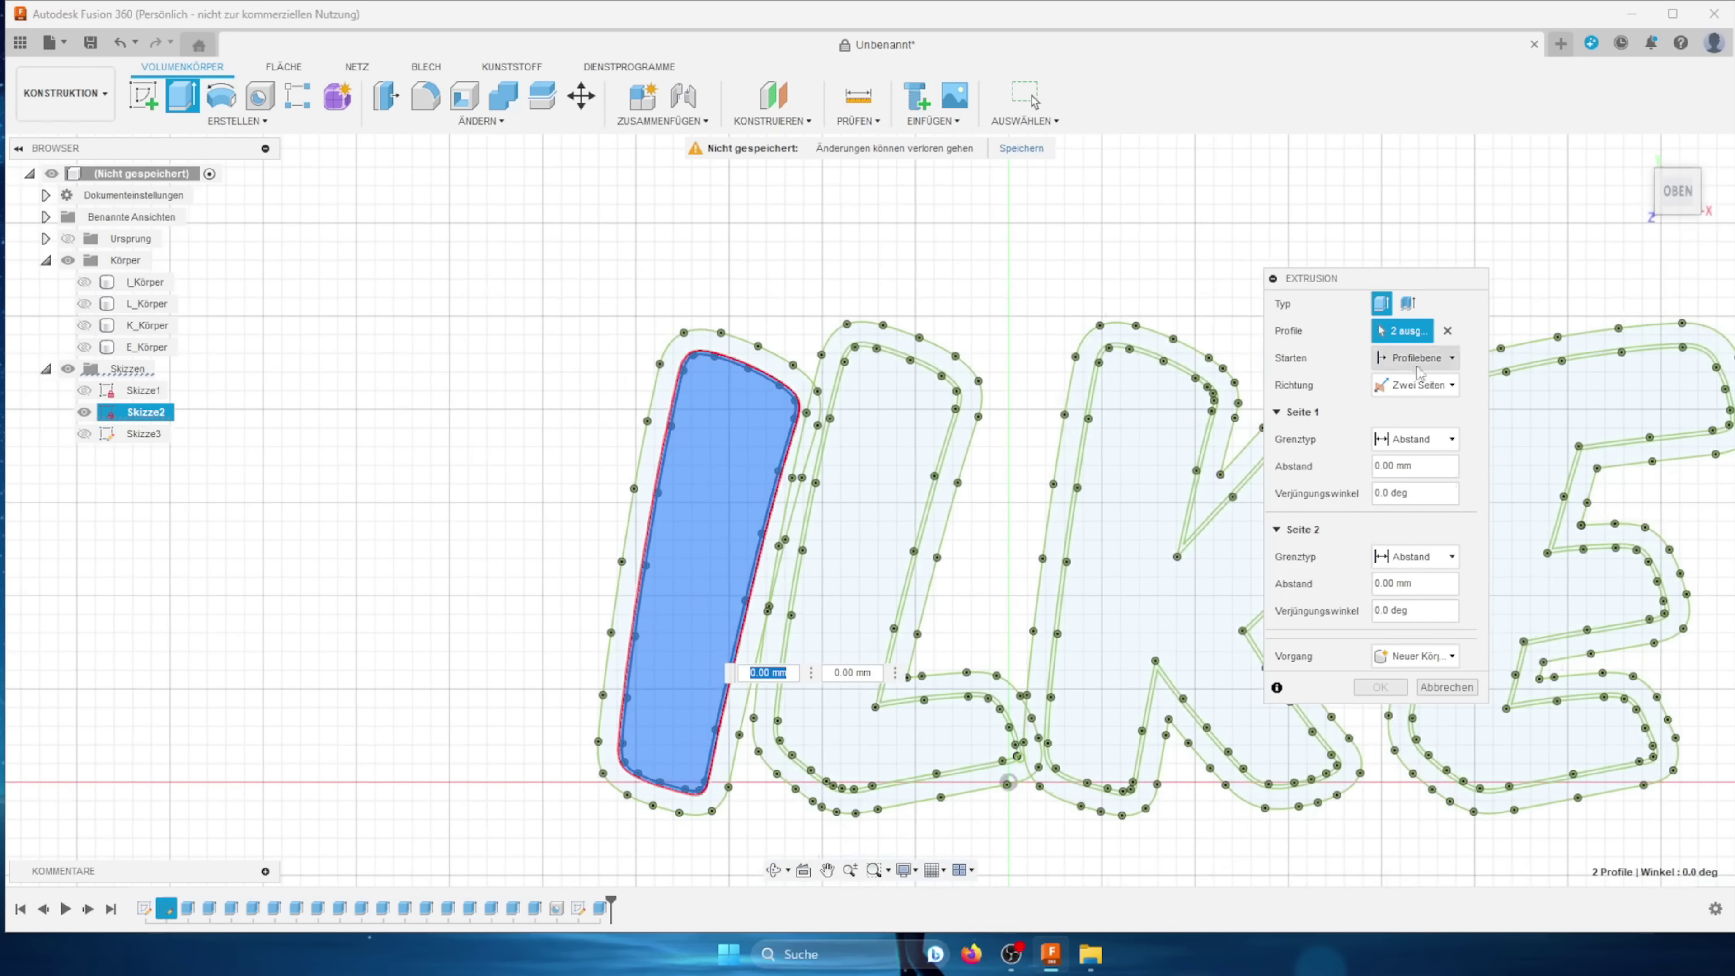
left_click(1407, 465)
type("30")
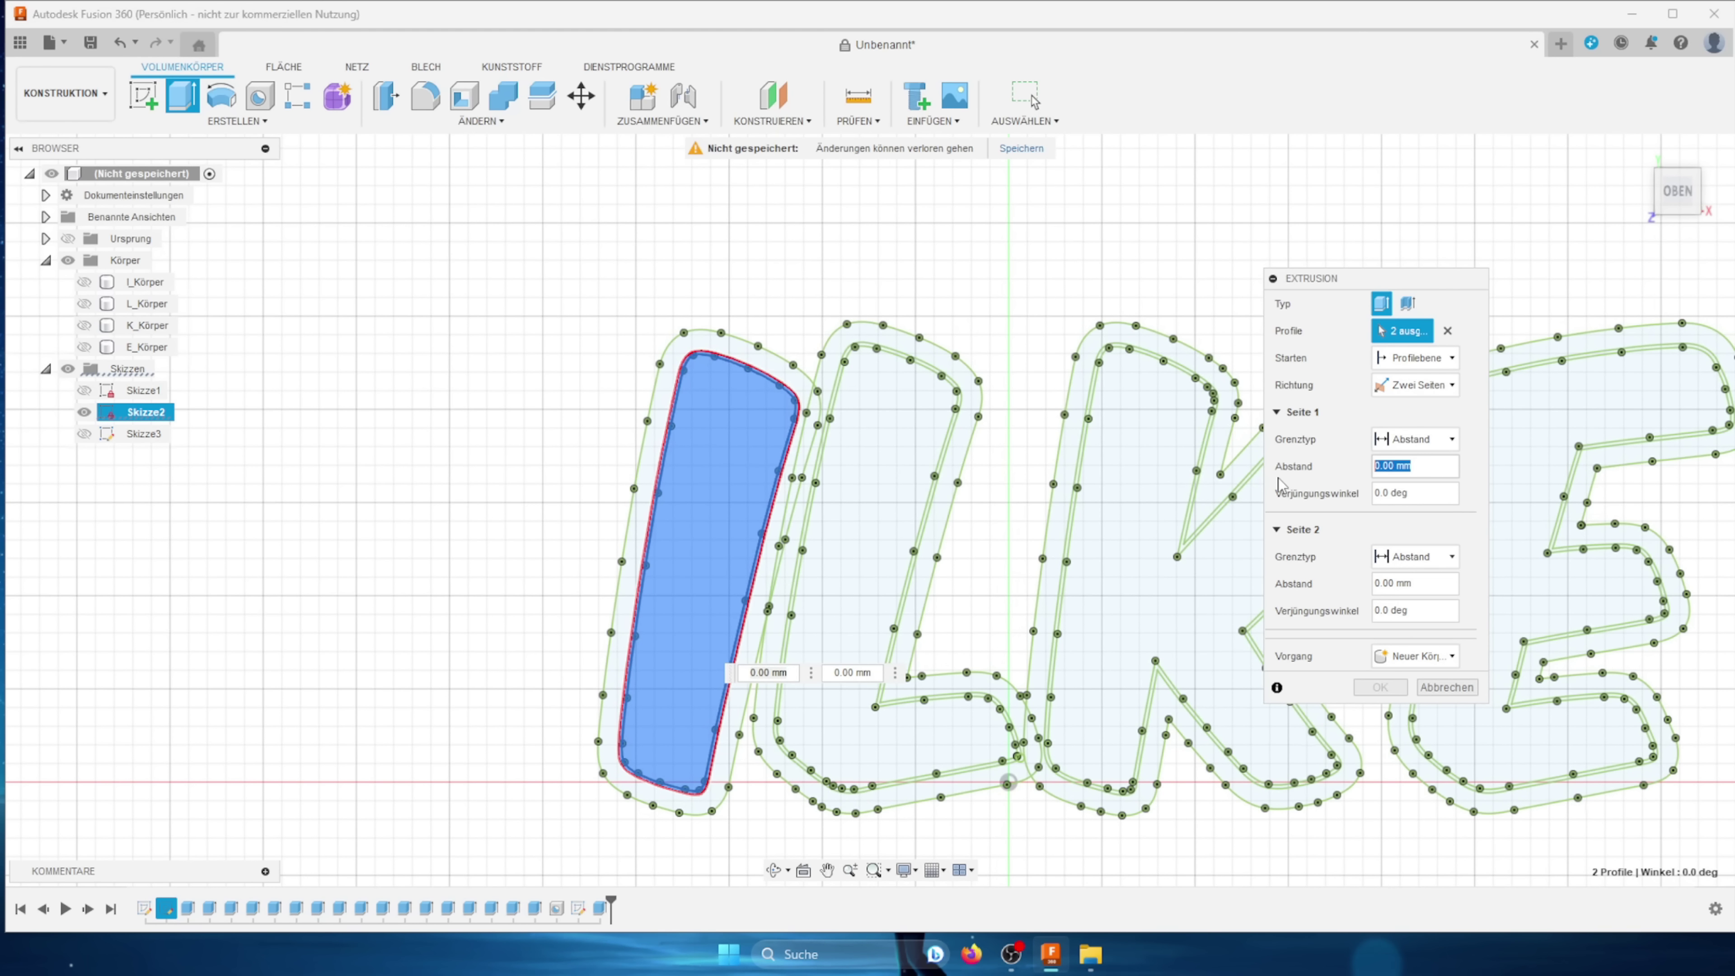
key("Return")
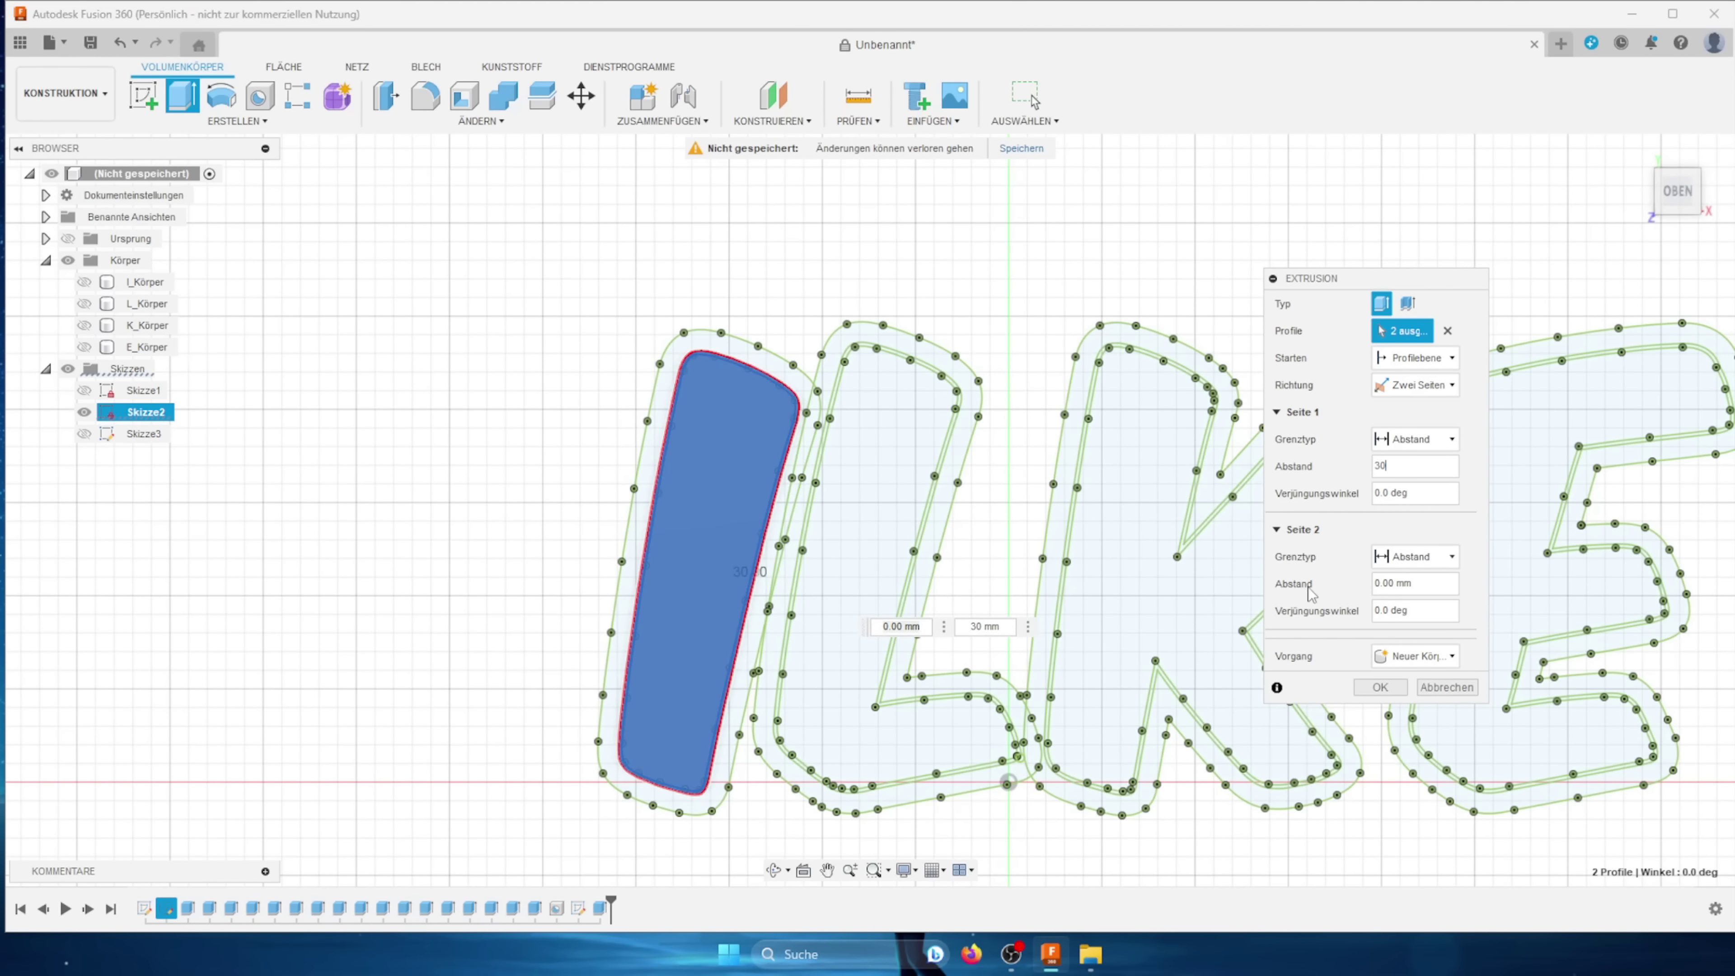
key("Tab")
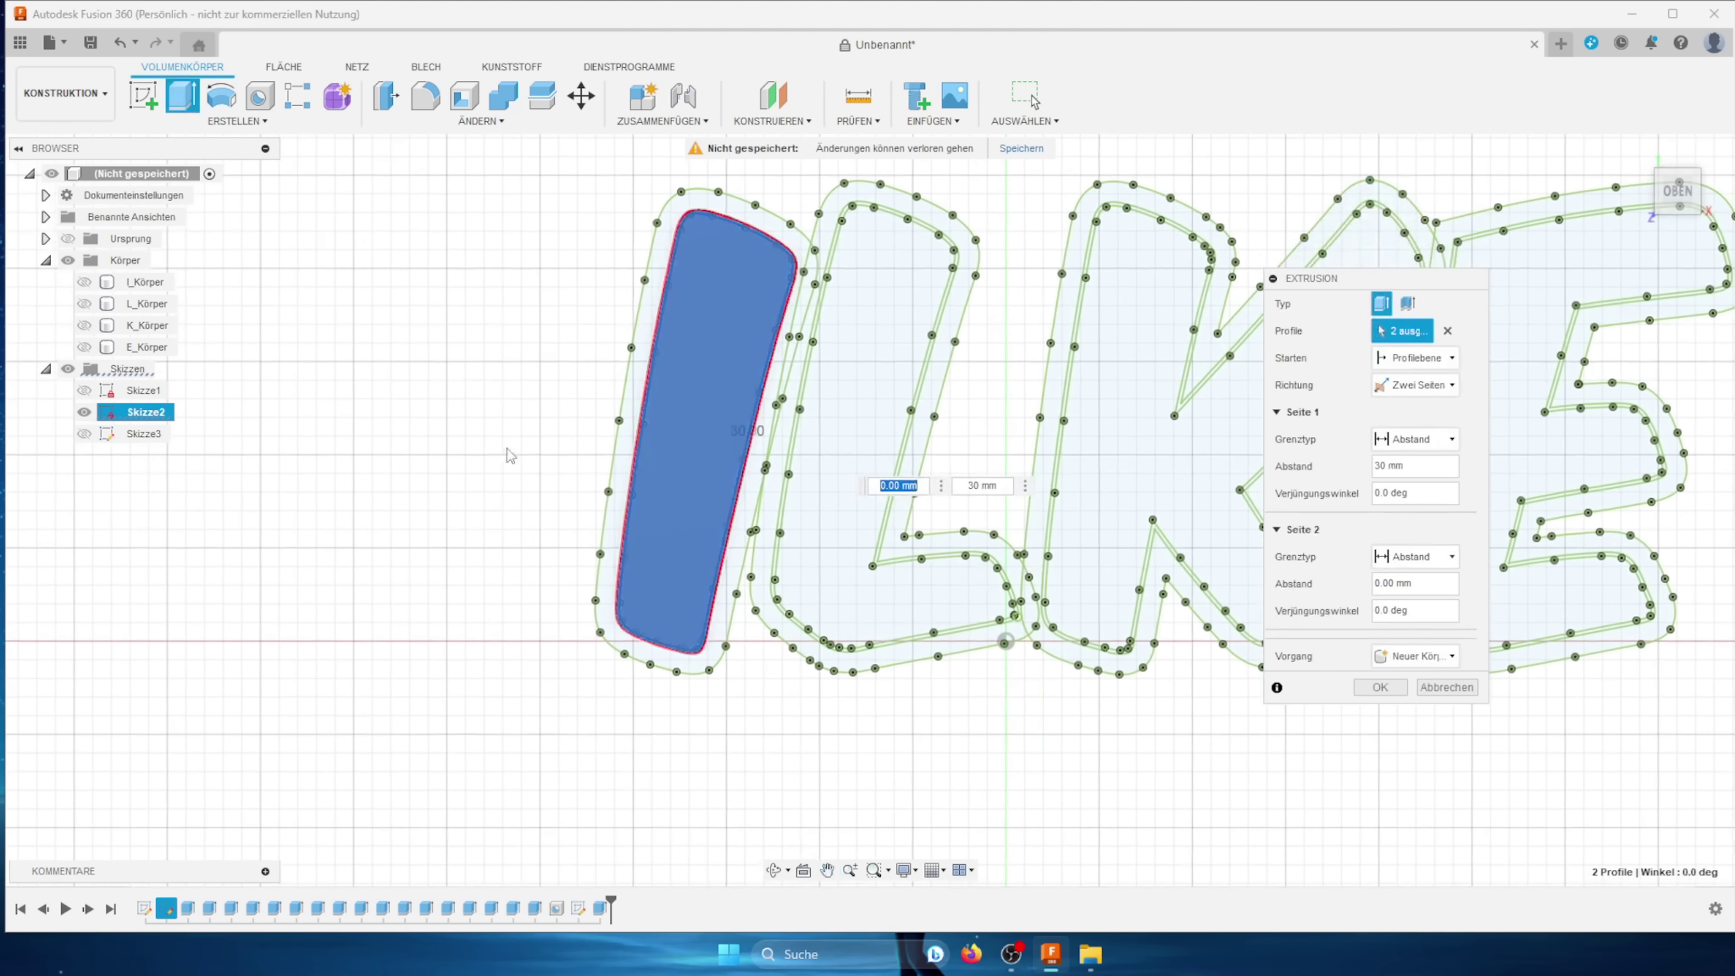
Step: Set the second side to −27.8 mm and create the slab as new body Körper13
middle_click_drag(509, 455, 613, 526, "shift")
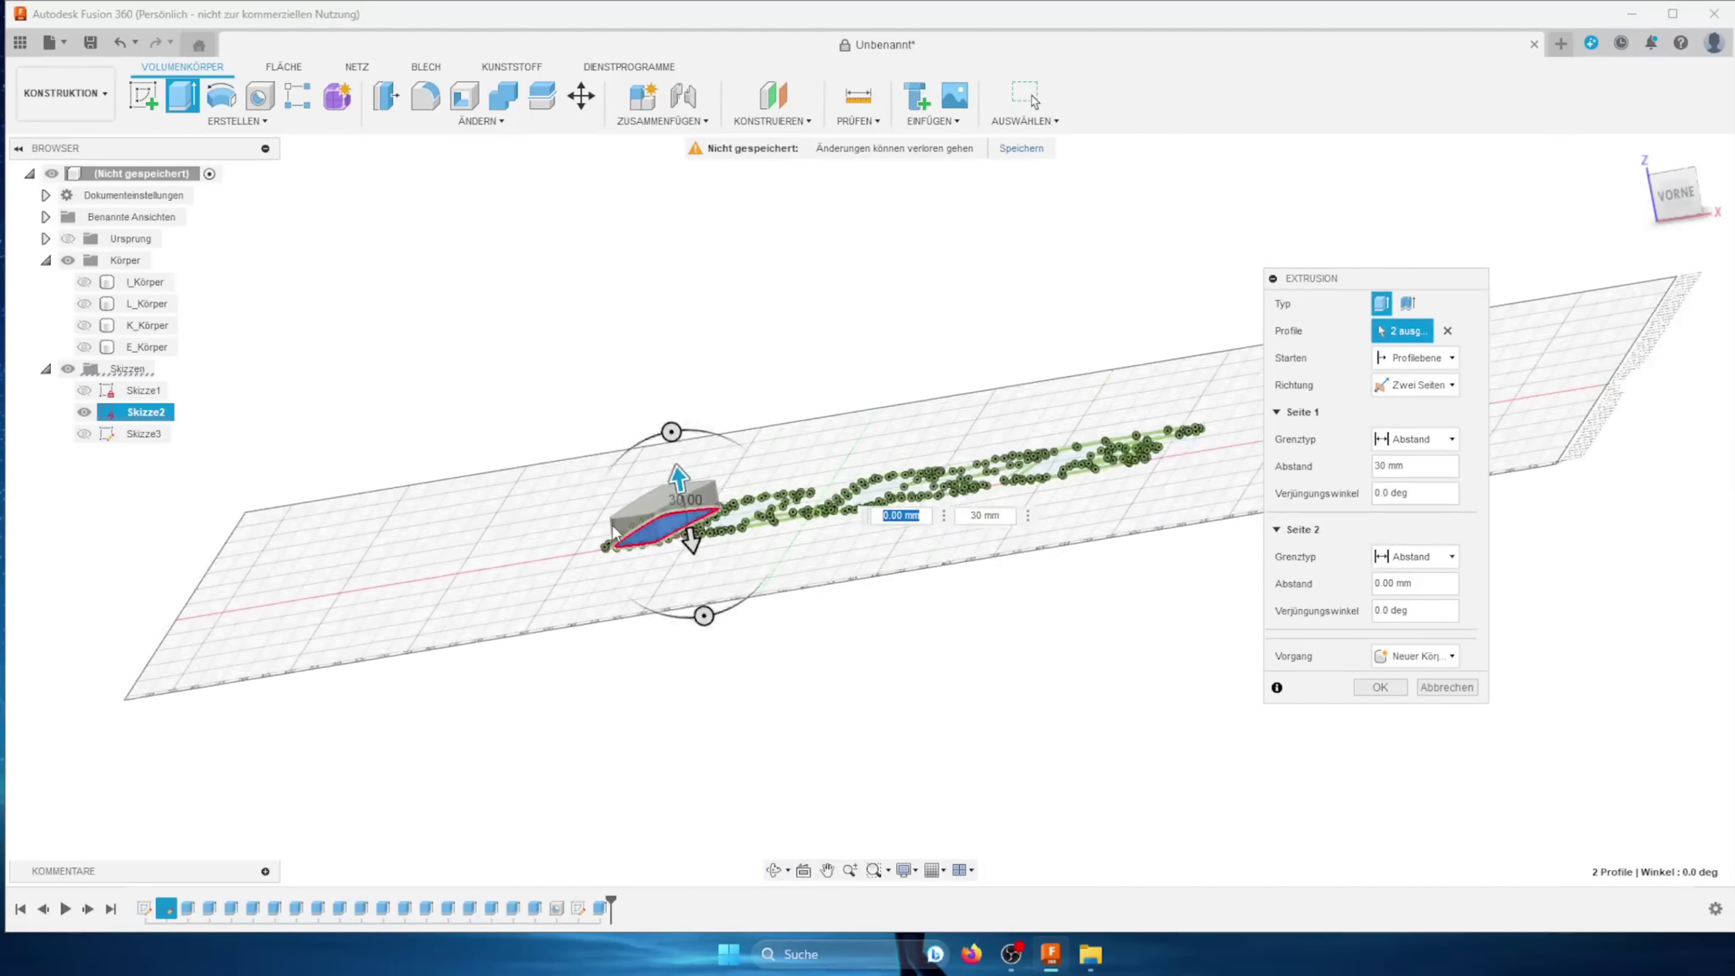
scroll(699, 499, "up", 5)
key("Tab")
type("-27,")
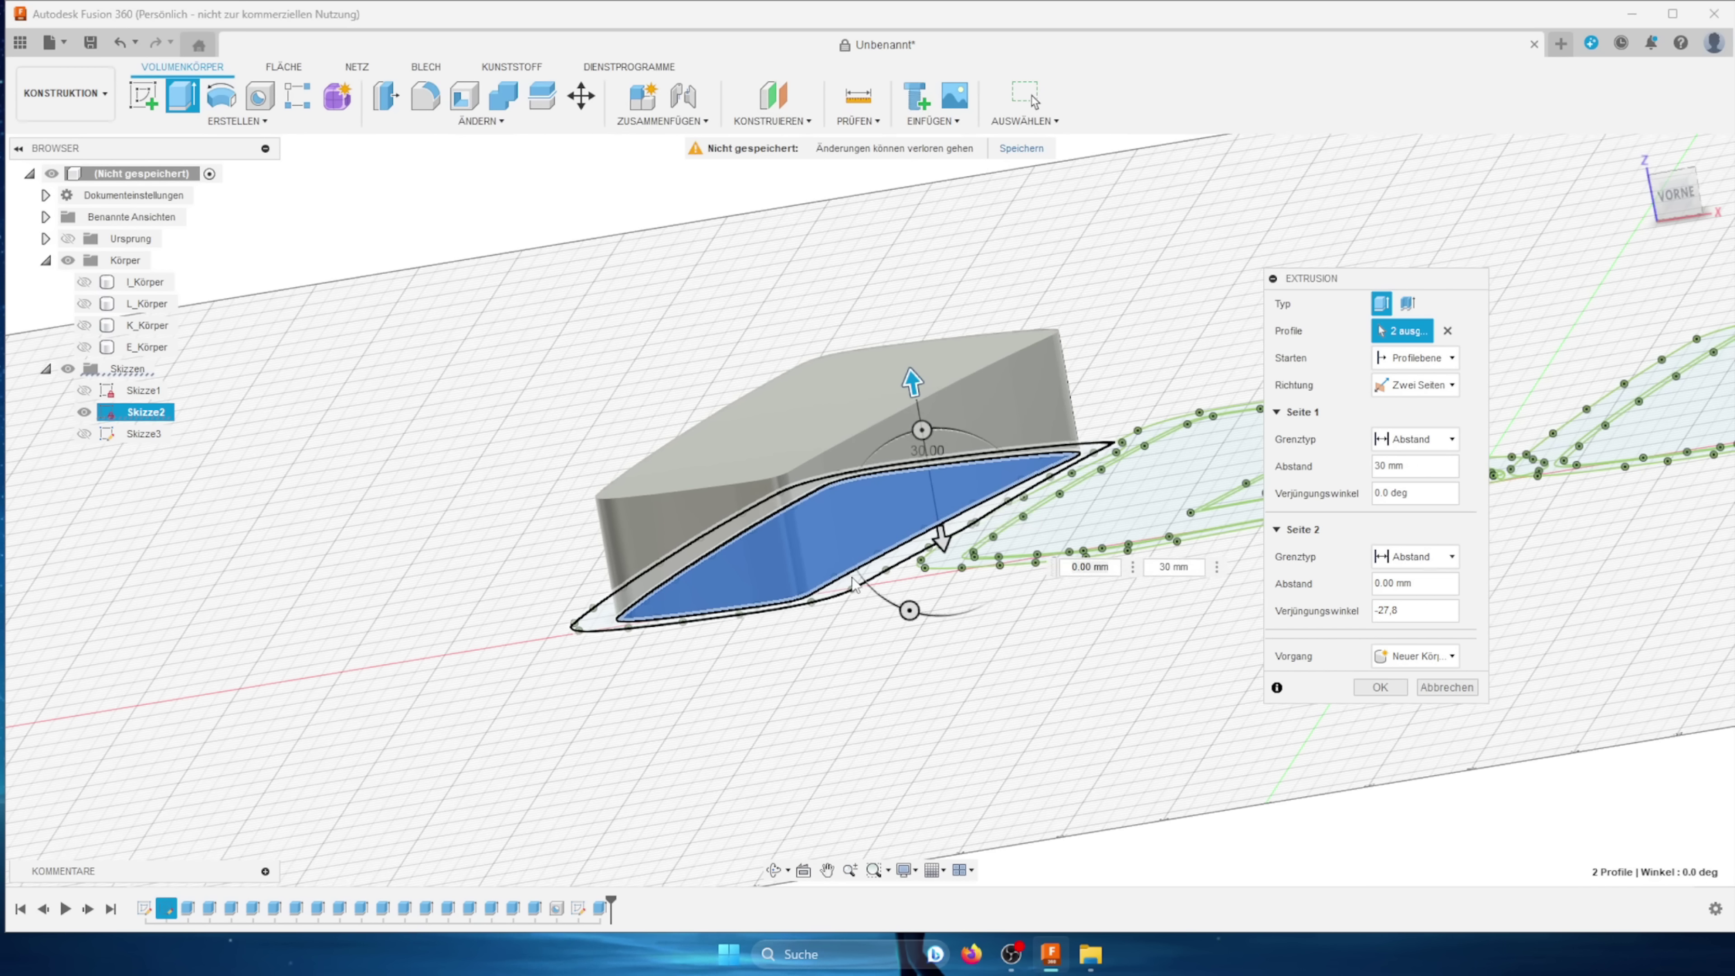
type("8")
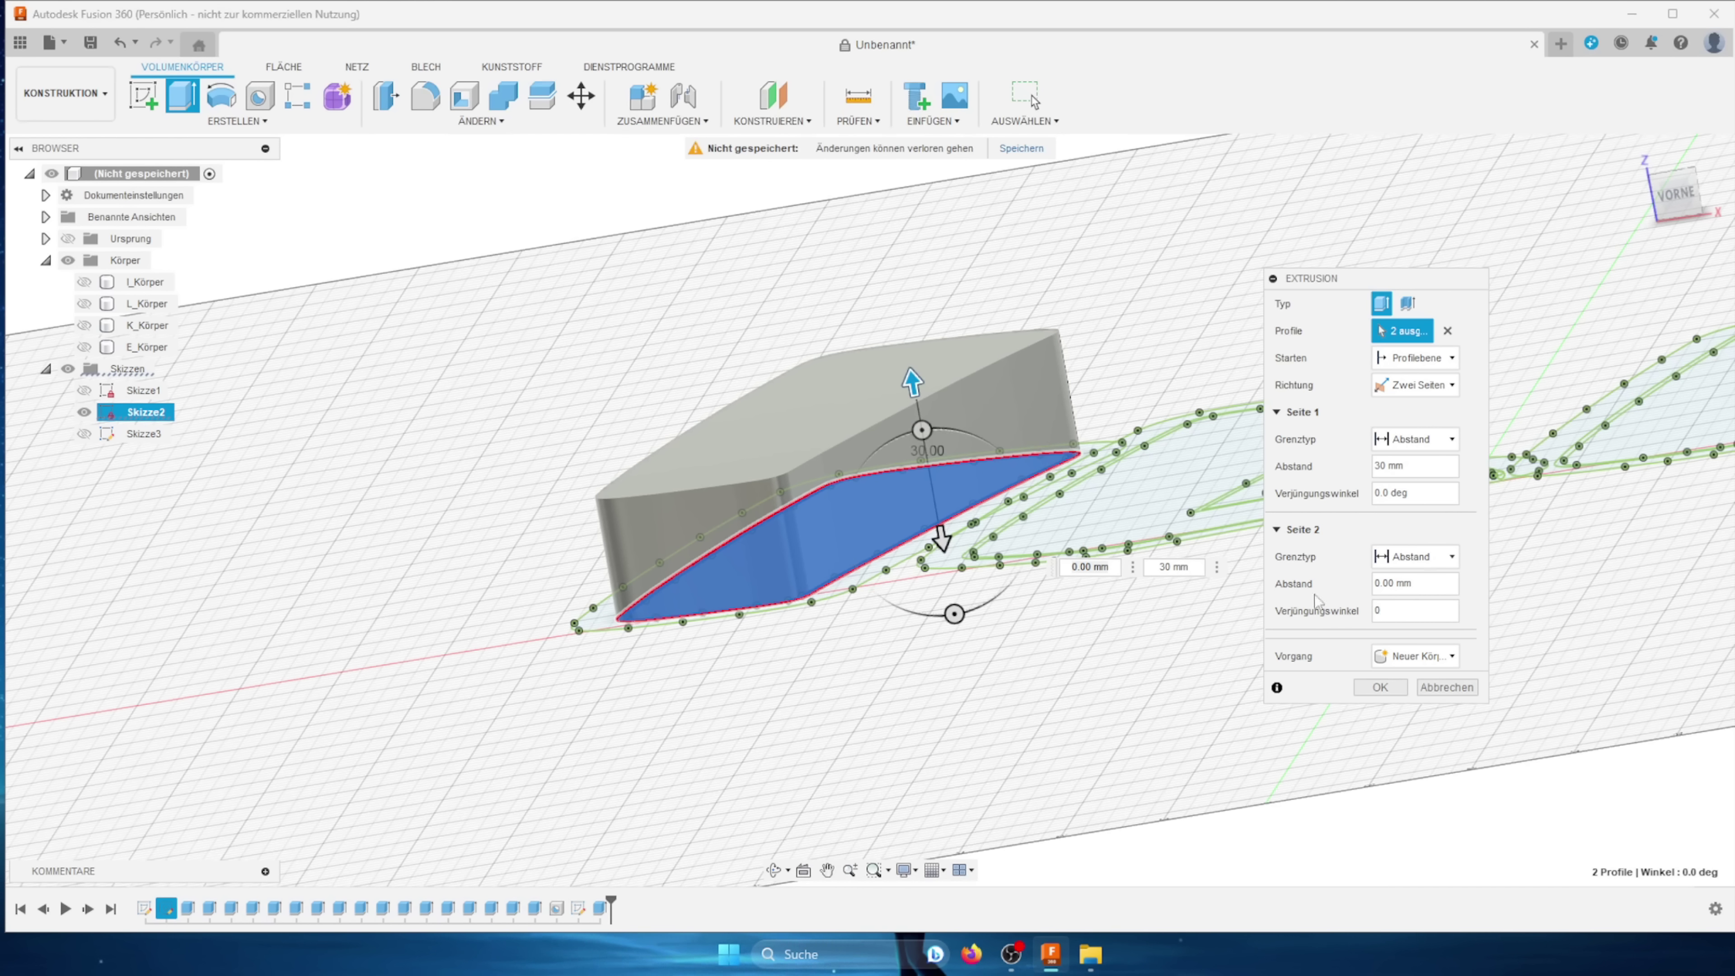
key("shift+Tab")
type("-2")
scroll(772, 496, "up", 3)
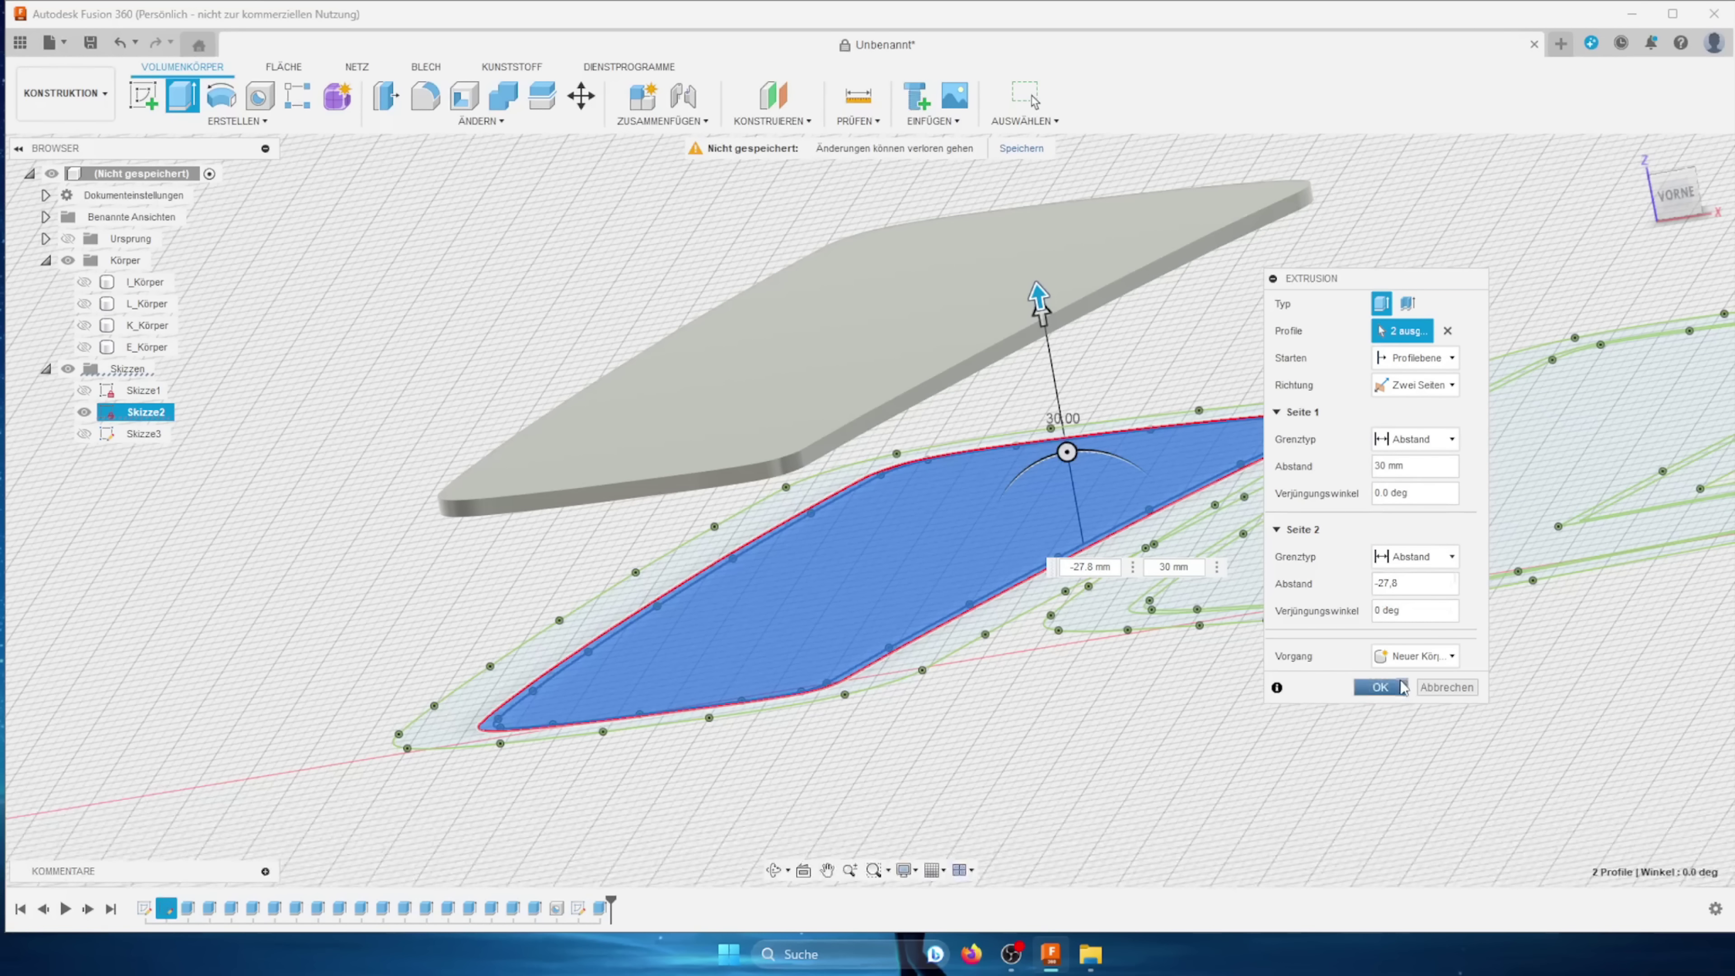
left_click(1379, 687)
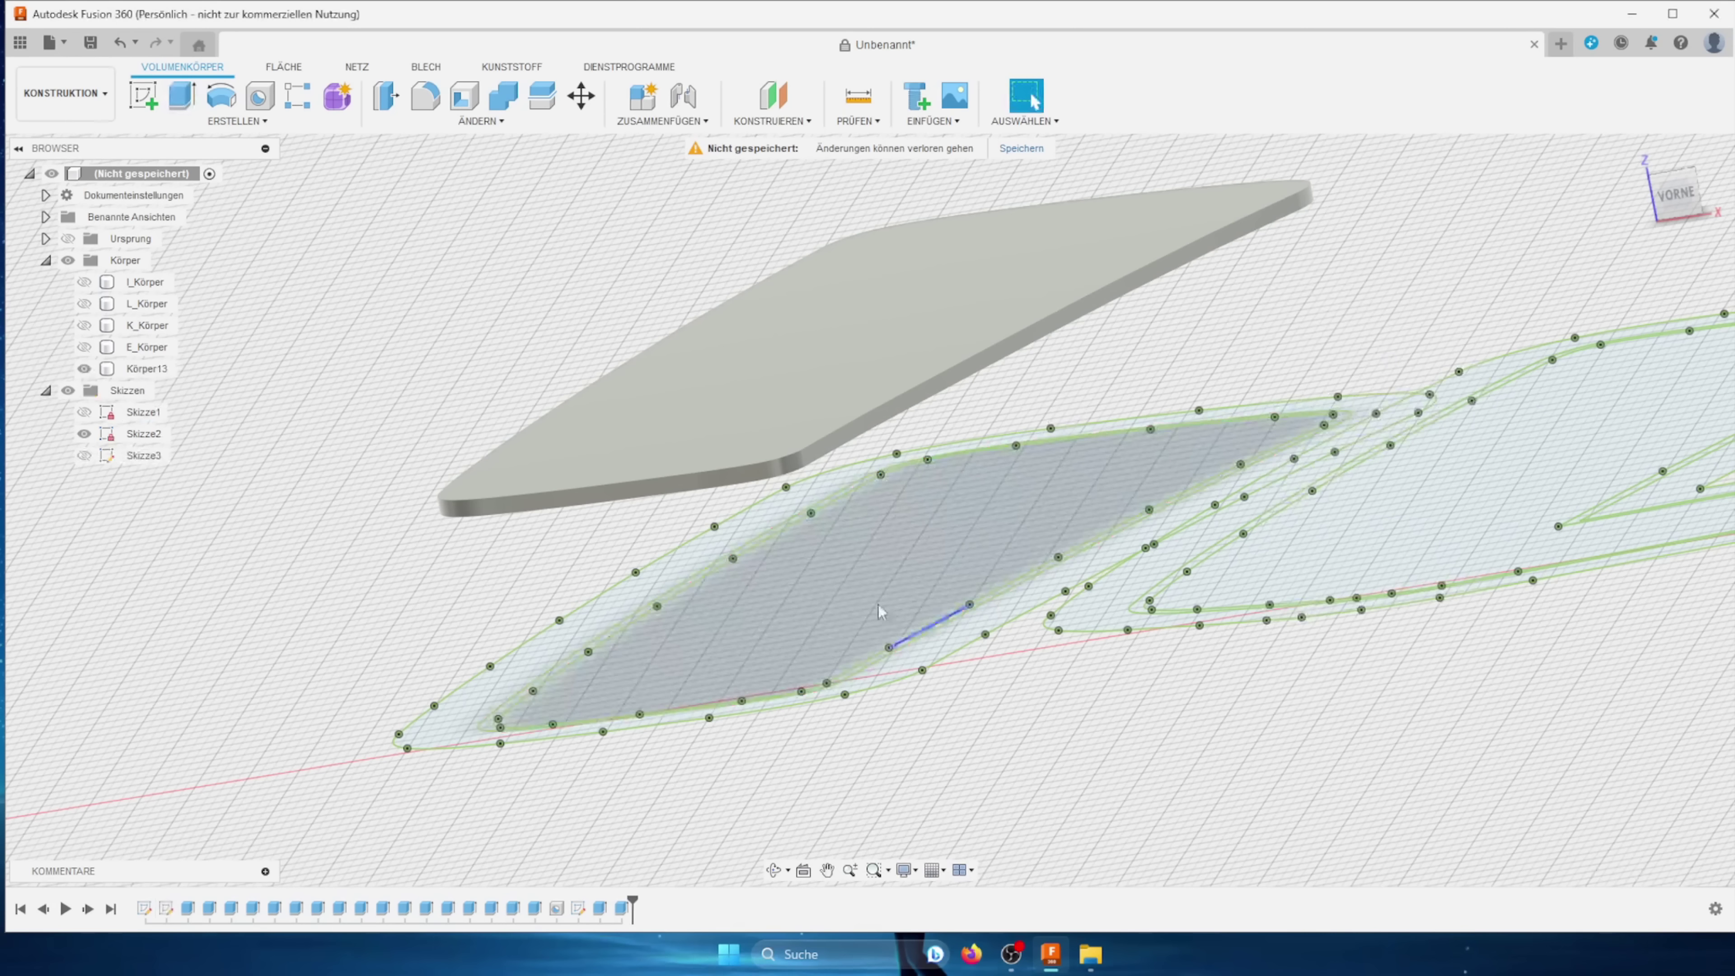
Step: Hide the I_Körper letter body
left_click(89, 288)
left_click(84, 283)
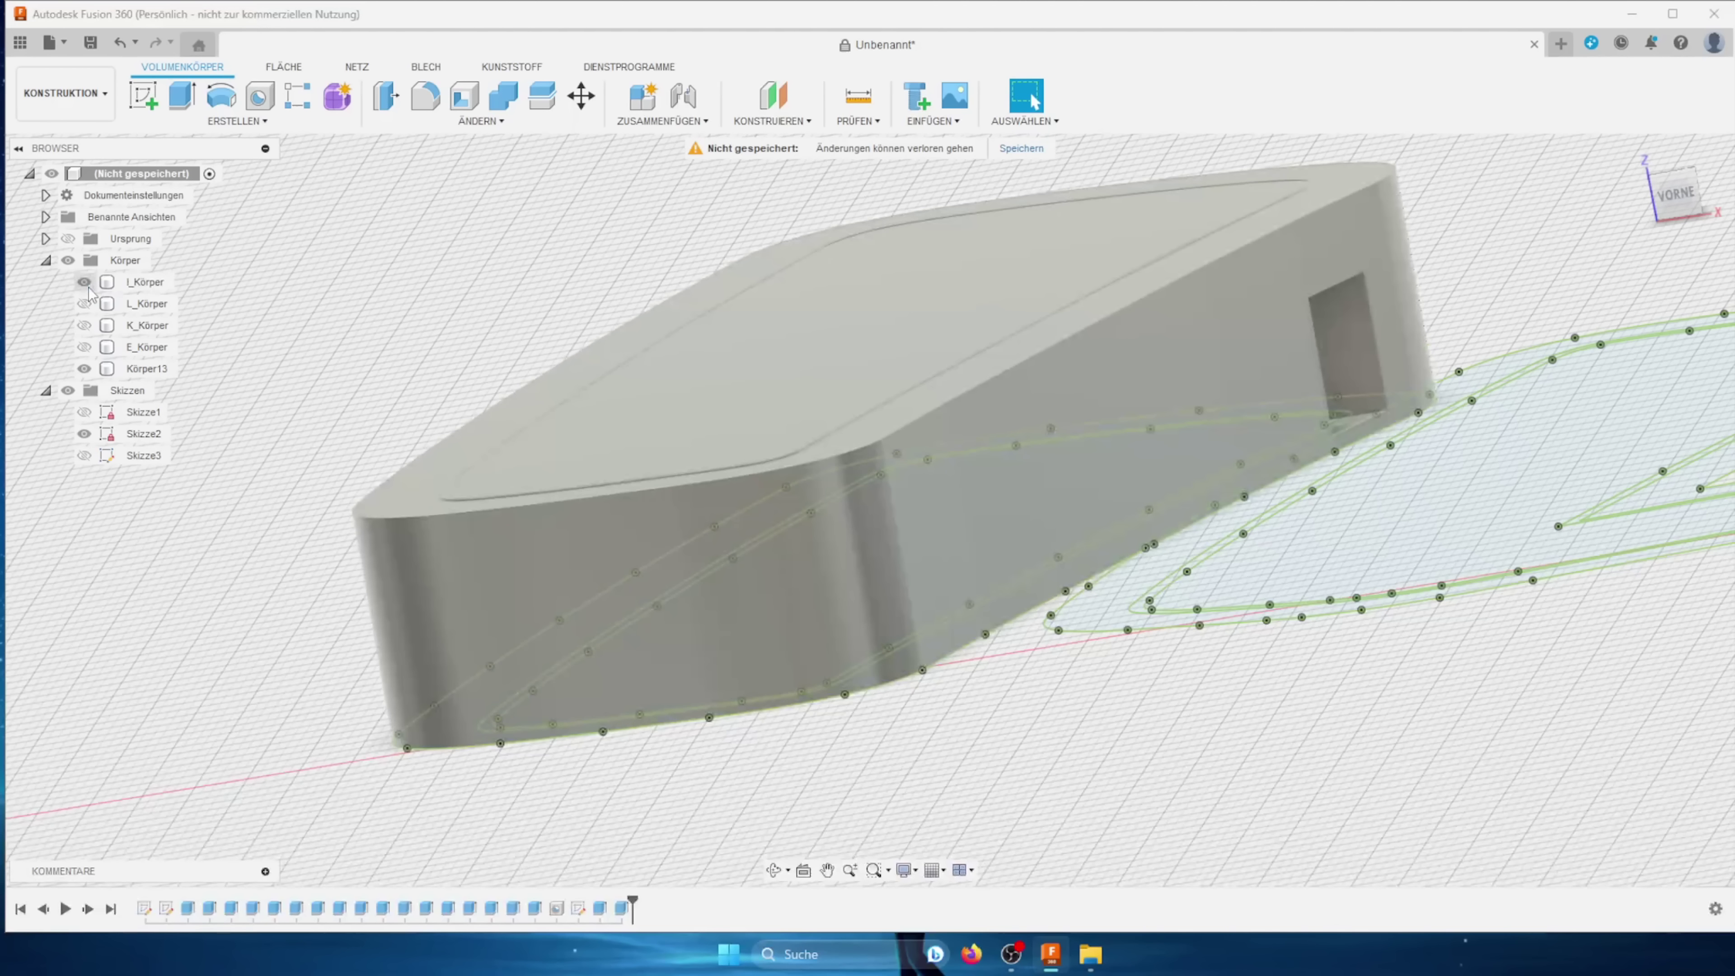
left_click(85, 282)
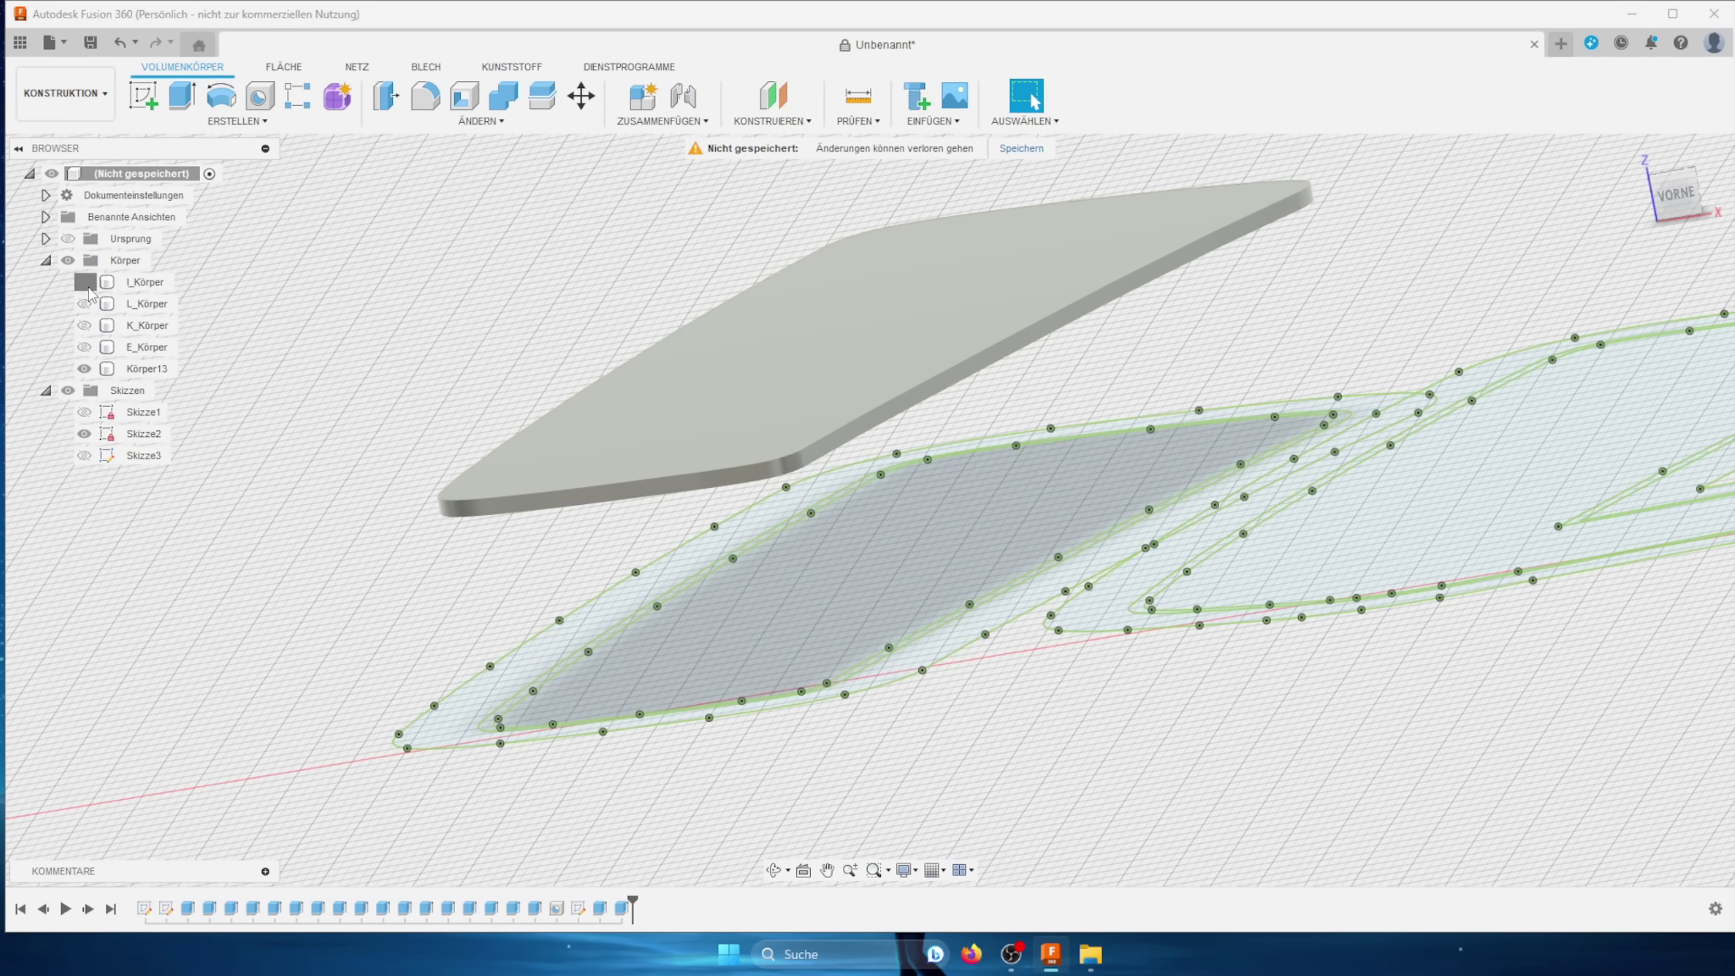
left_click(85, 283)
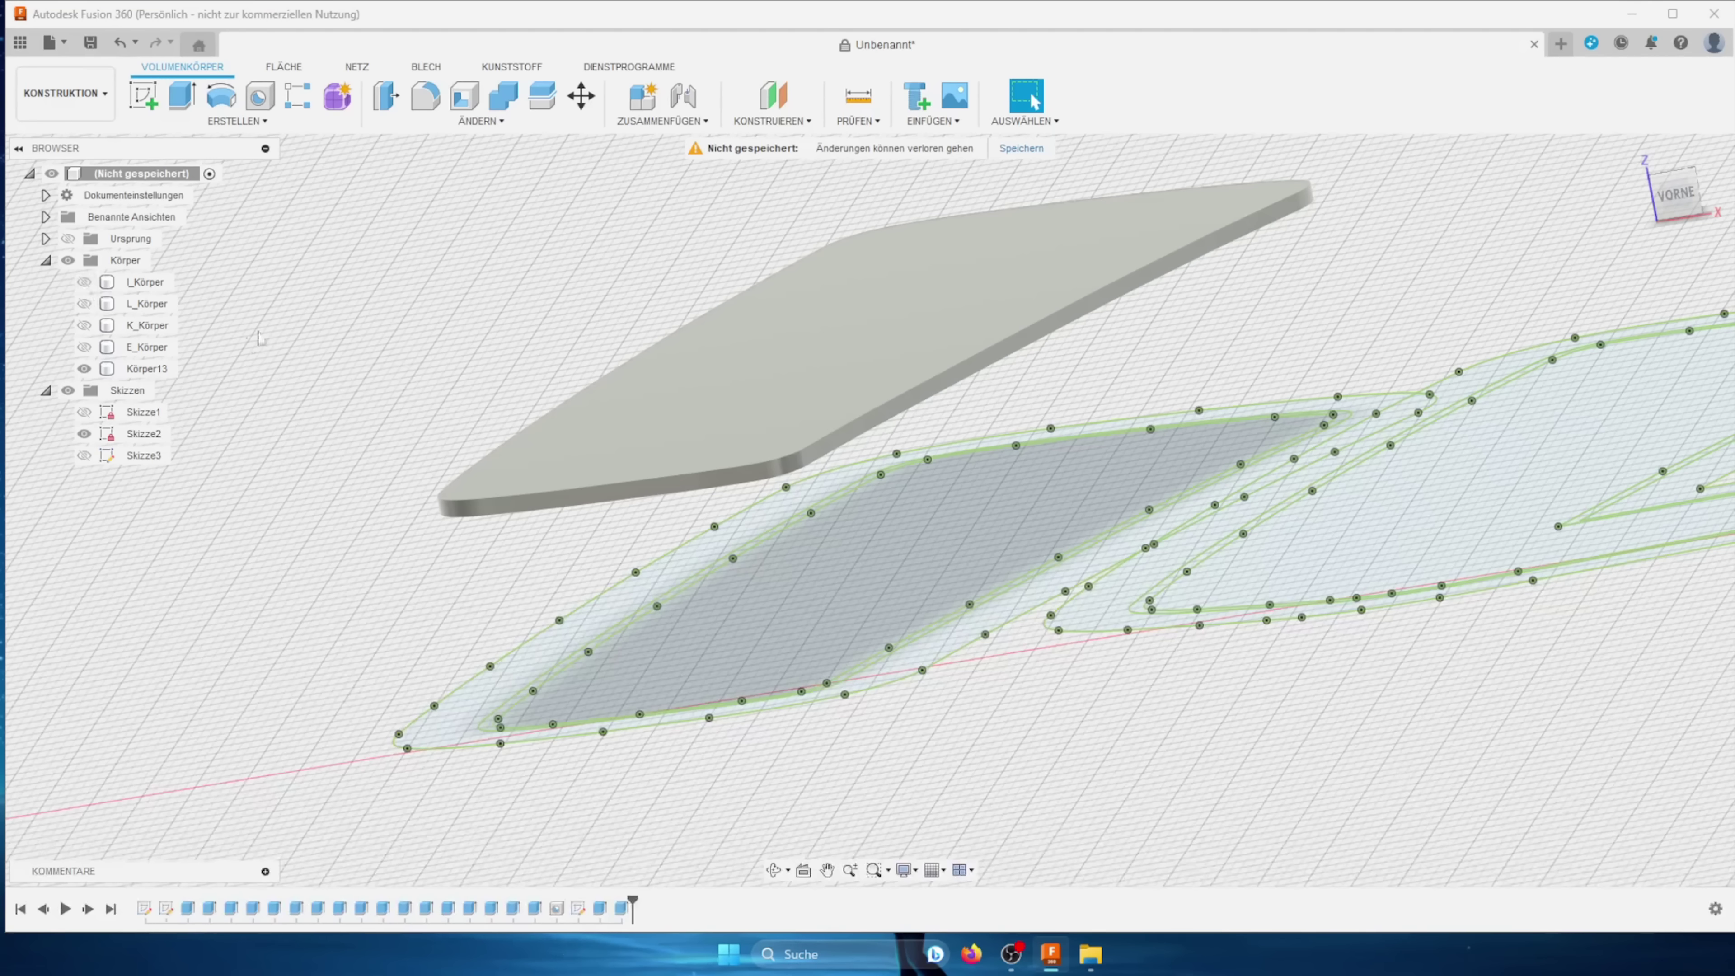
Step: Rename body Körper13 to I_LENS
left_click(147, 370)
double_click(146, 369)
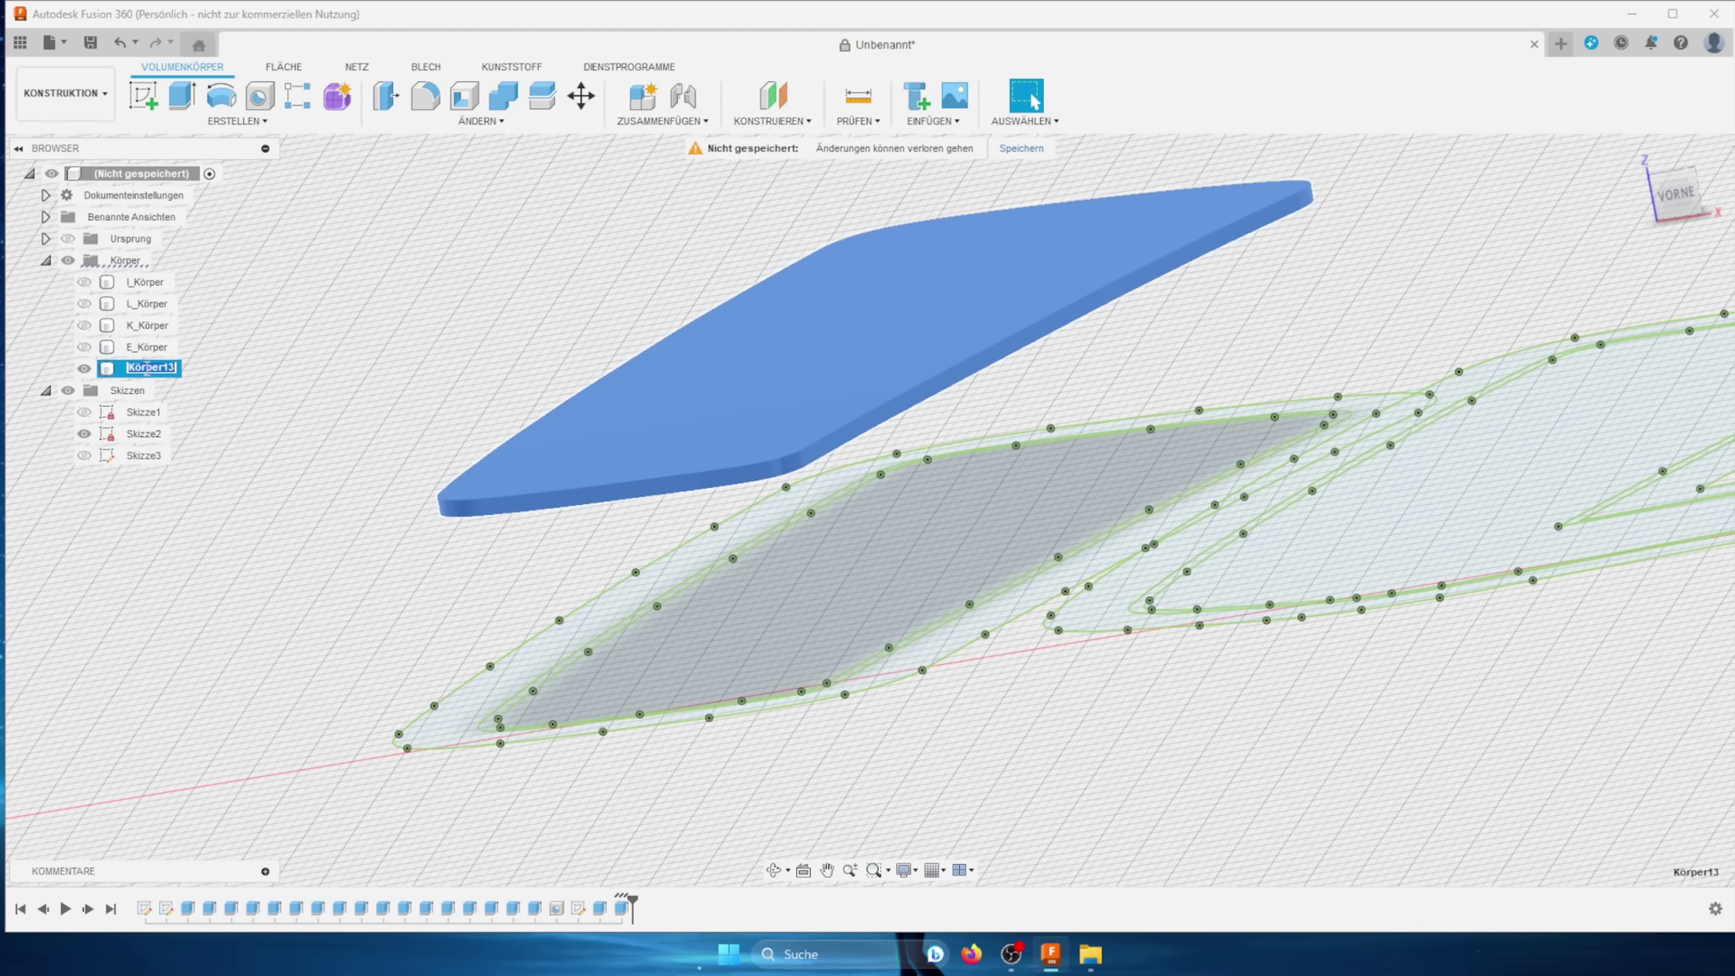
type("I_LEN")
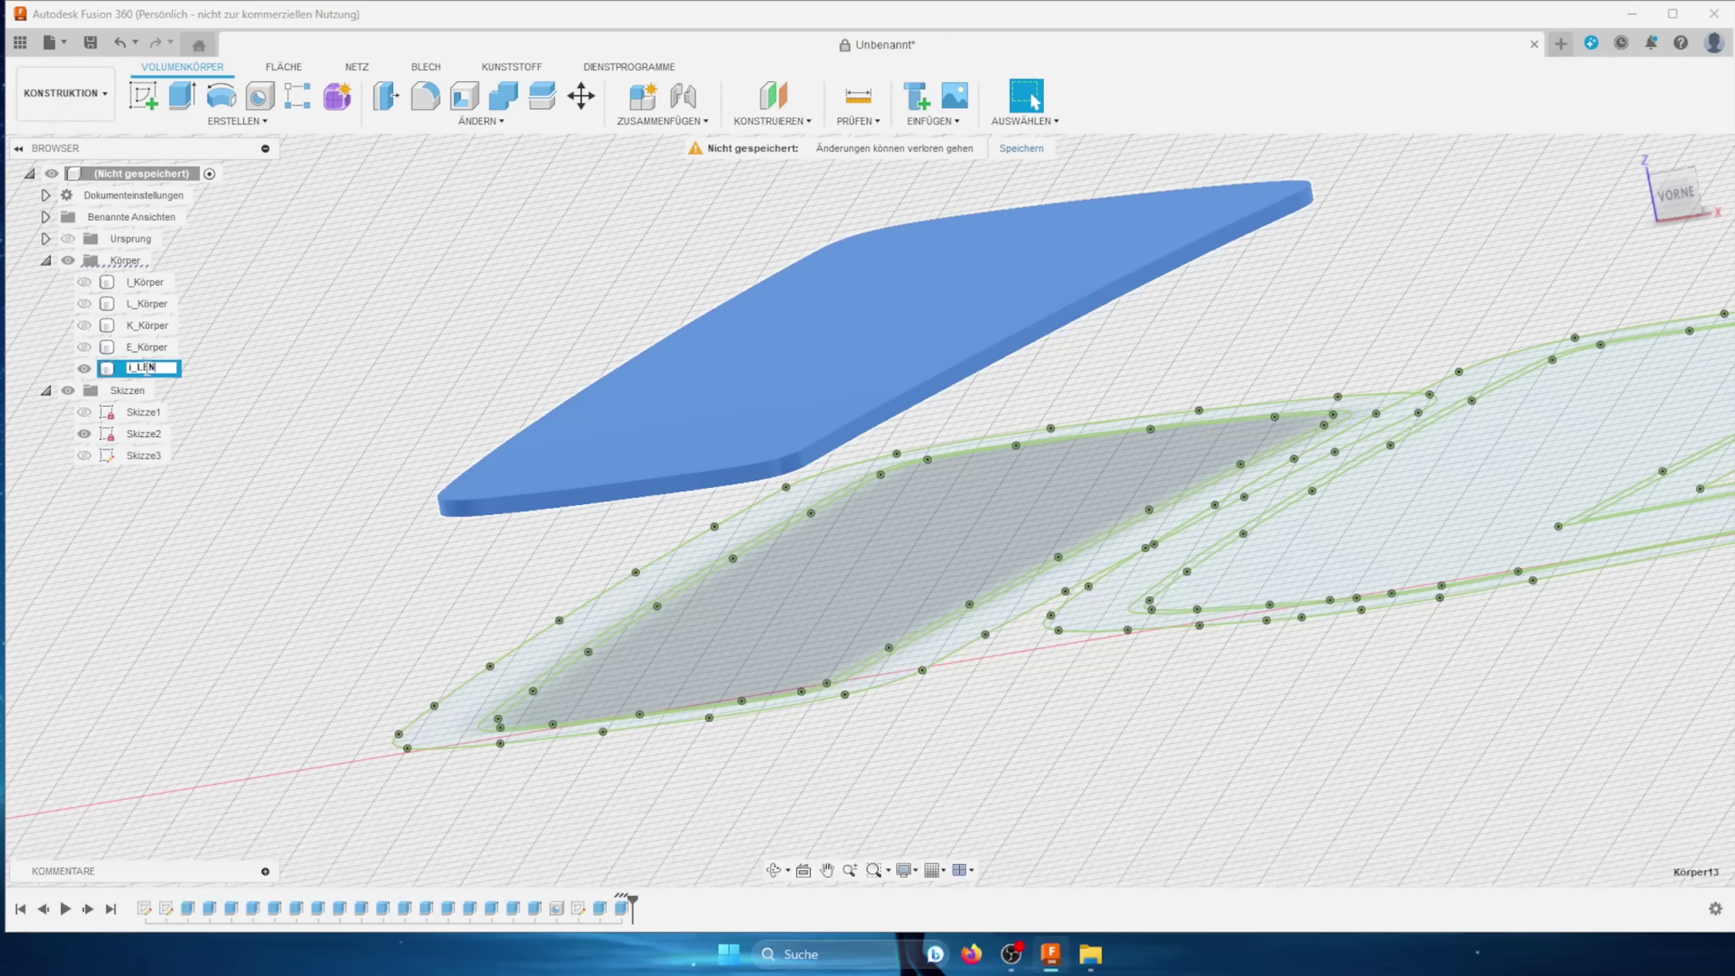
type("S")
key("Return")
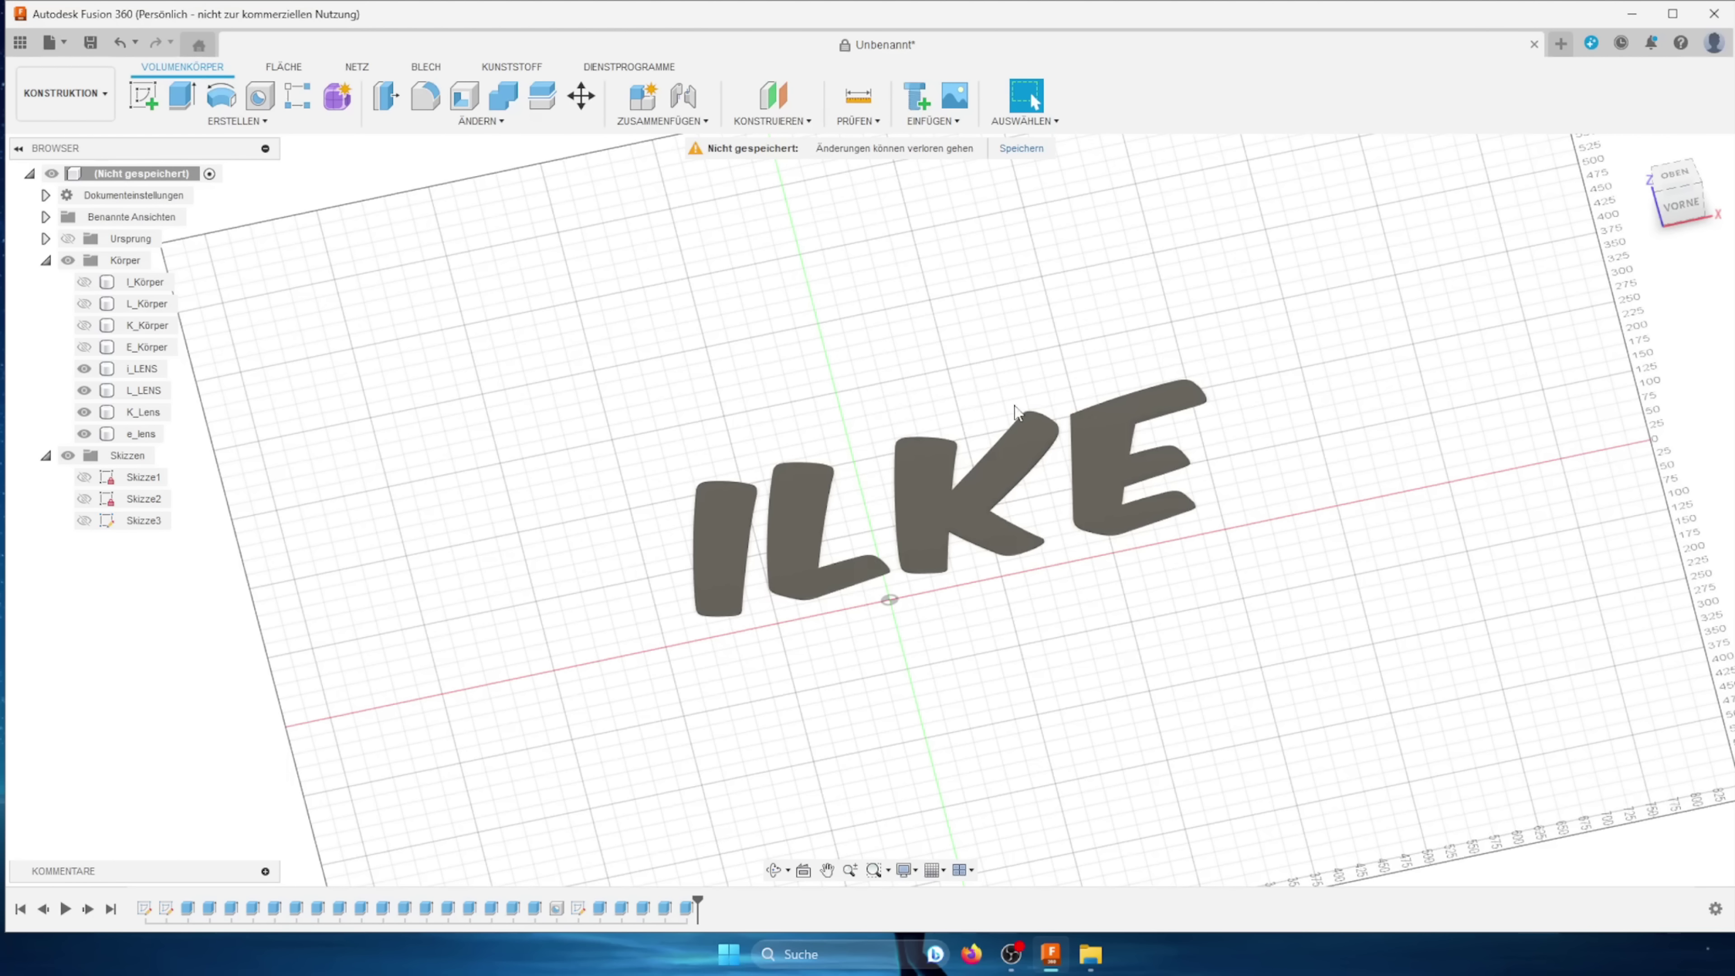
Step: Apply the white LED SMD appearance, found by searching 'smd', to the E, K and L lenses
key("a")
left_click(1523, 539)
type("smd")
left_click_drag(1382, 684, 1134, 457)
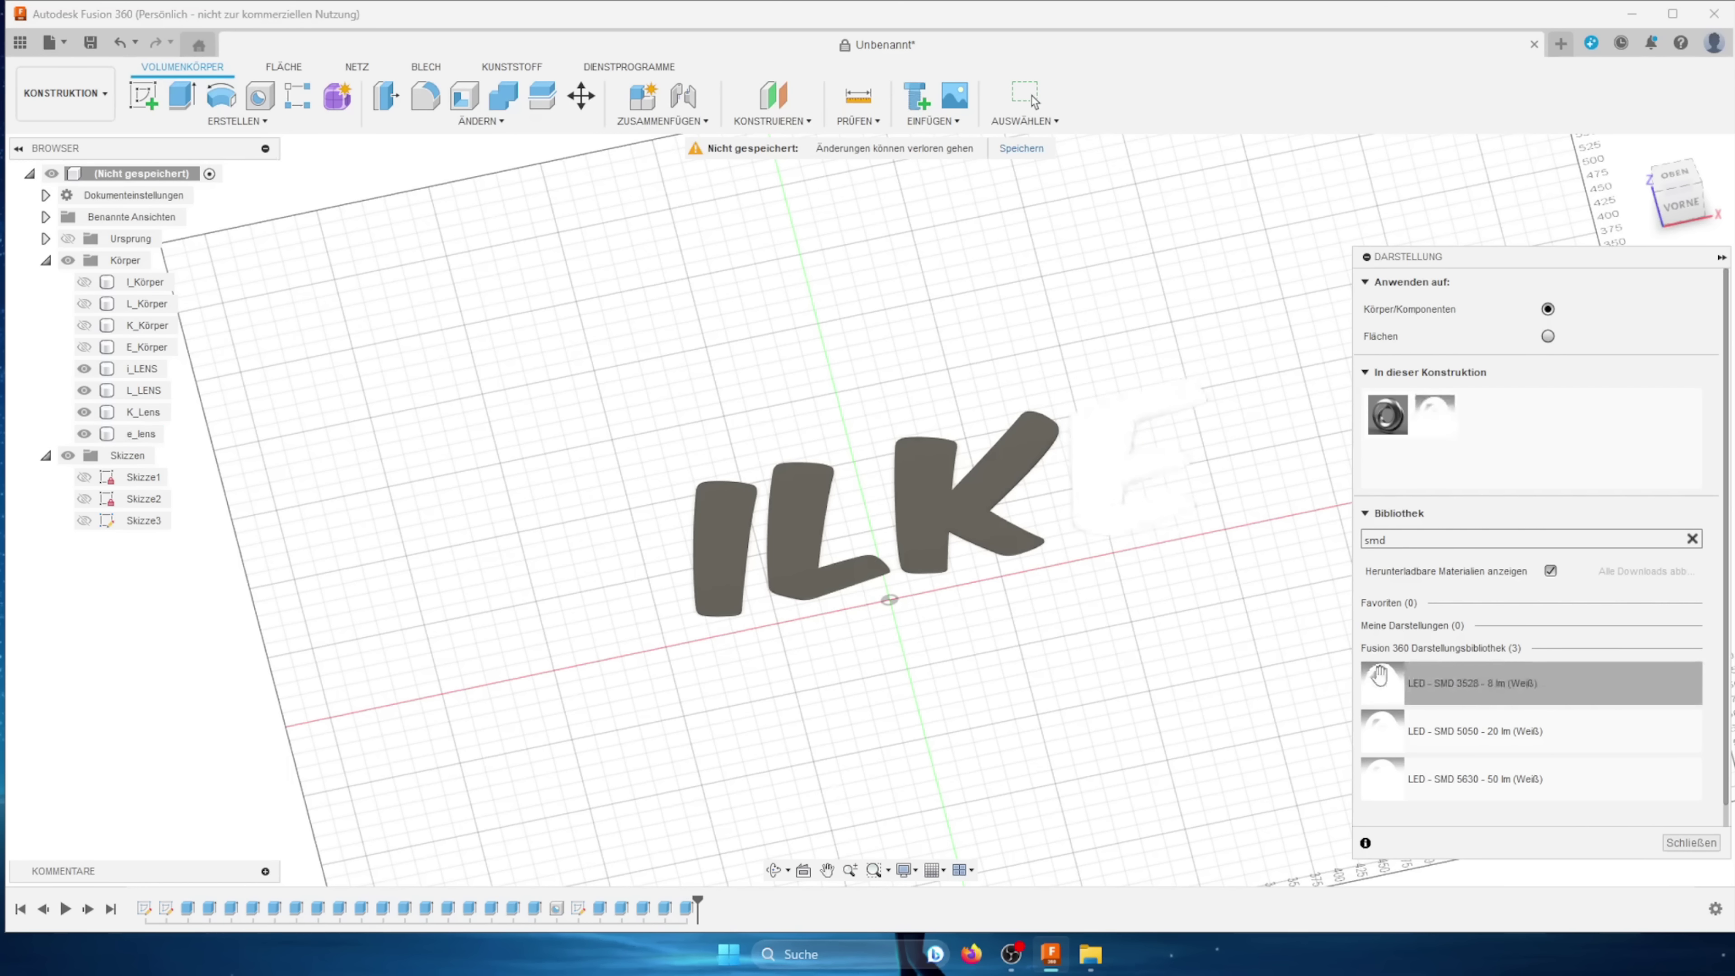
left_click_drag(1381, 683, 1025, 504)
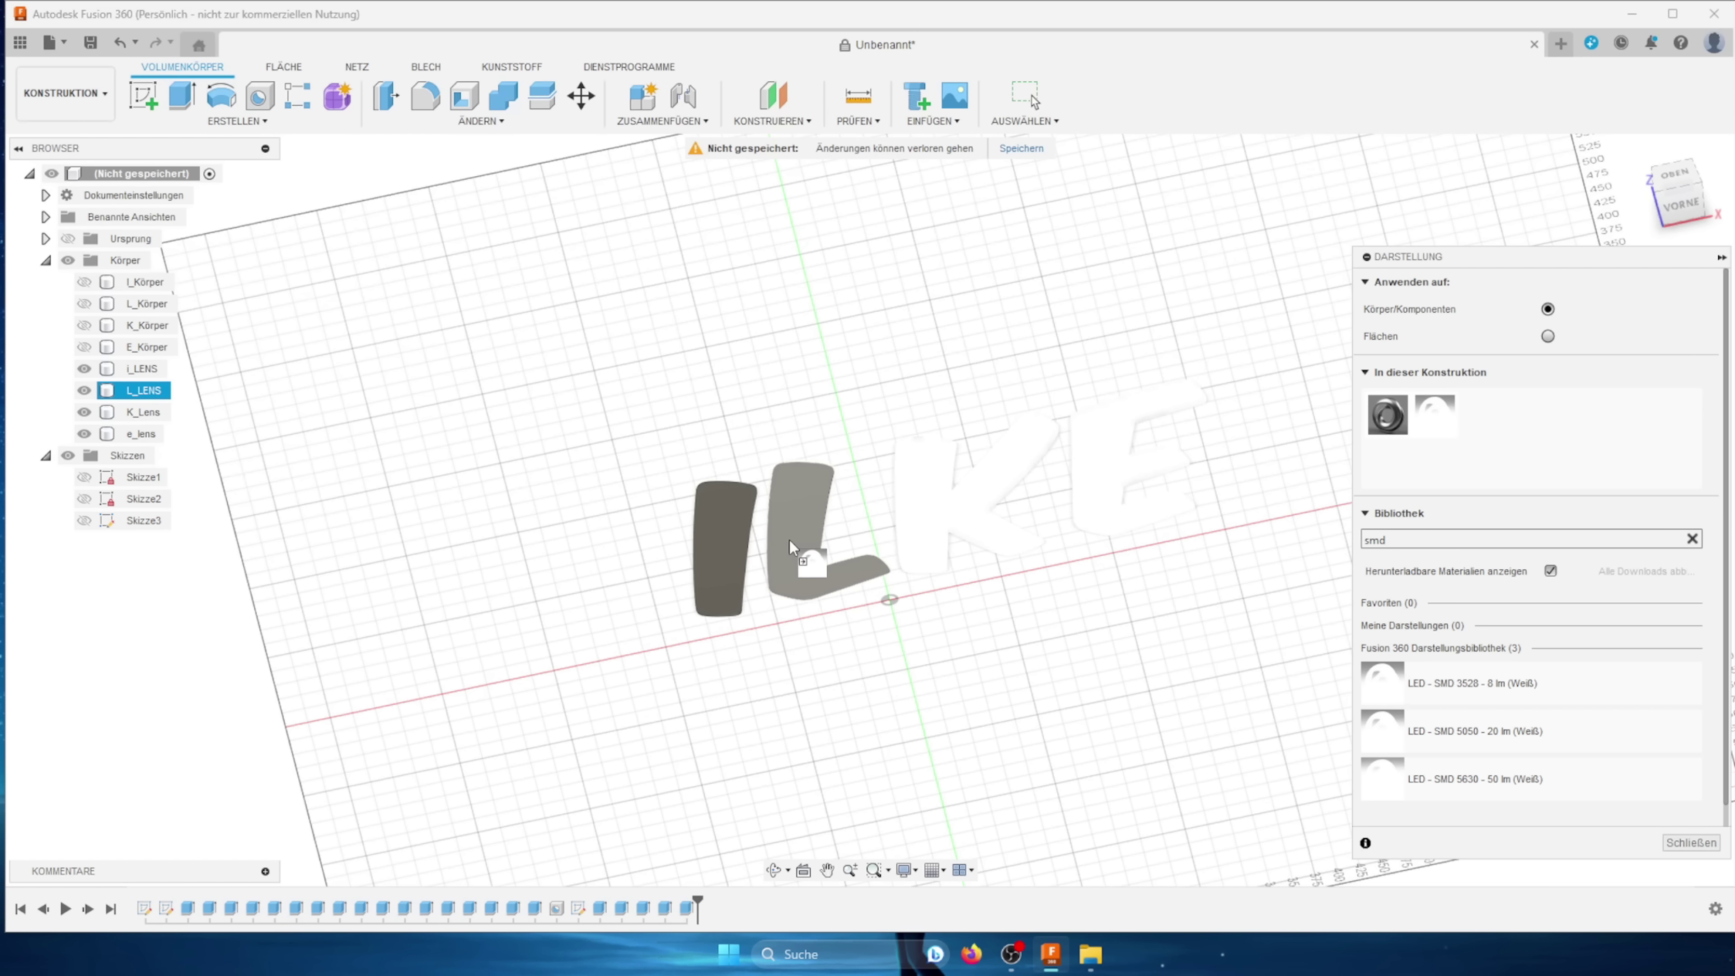
left_click_drag(1364, 691, 717, 560)
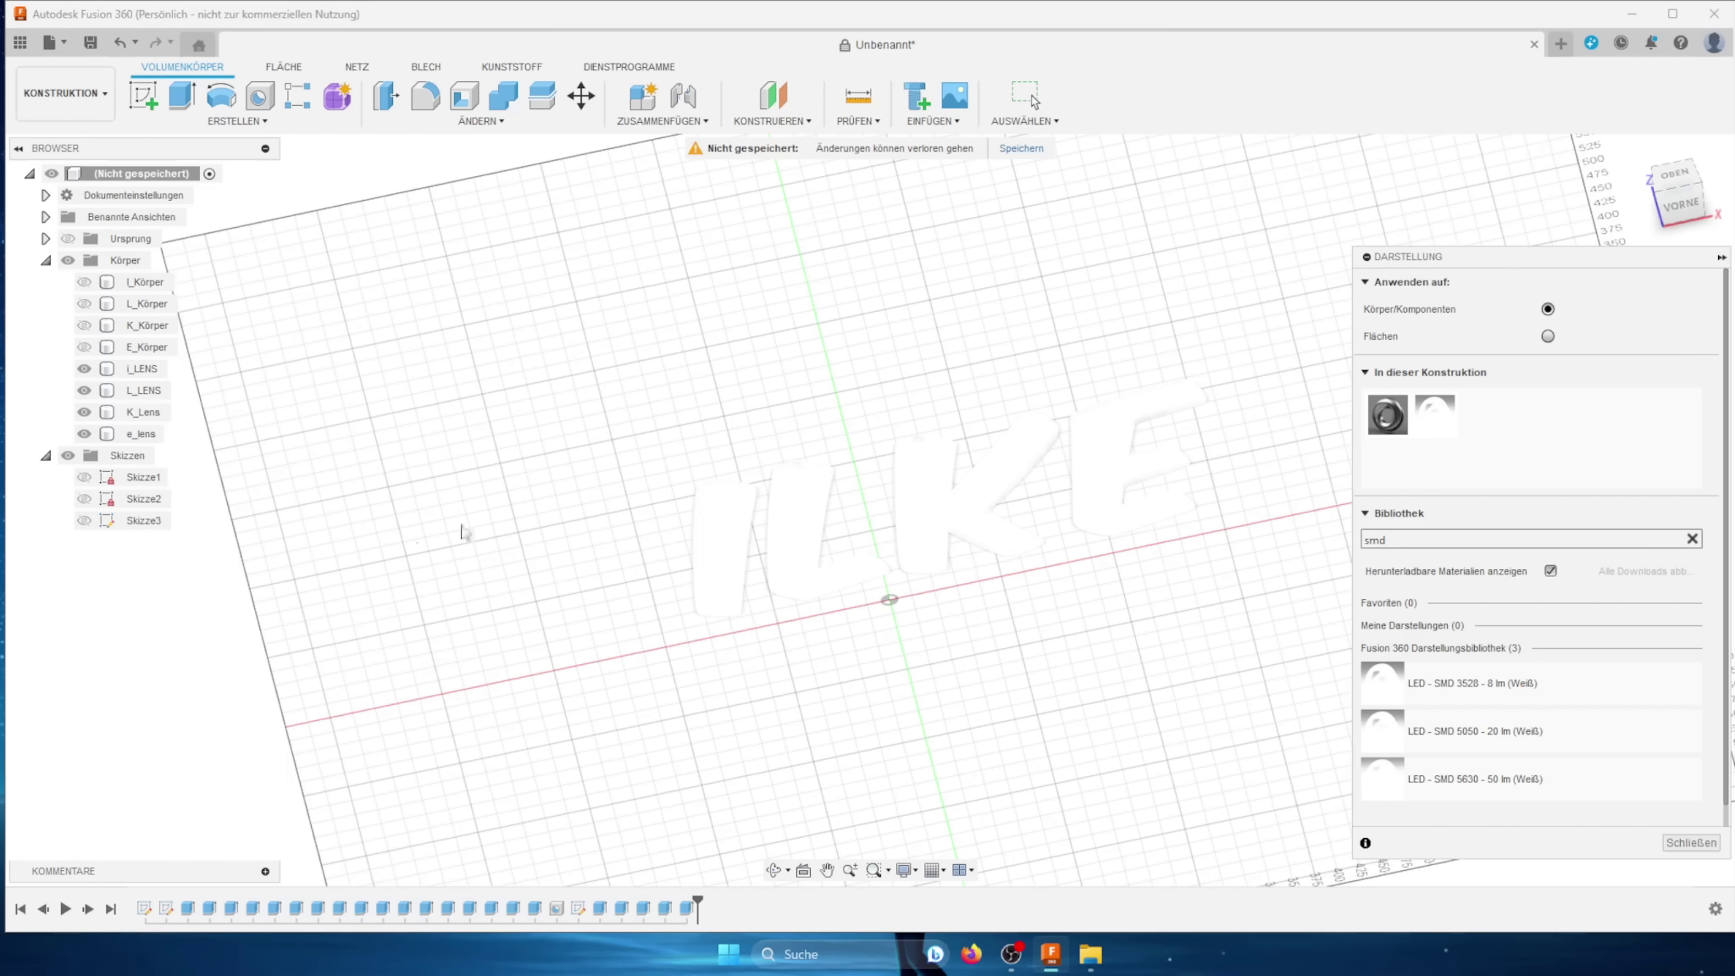
Step: Make the I, L, K and E letter bodies visible again
left_click(86, 283)
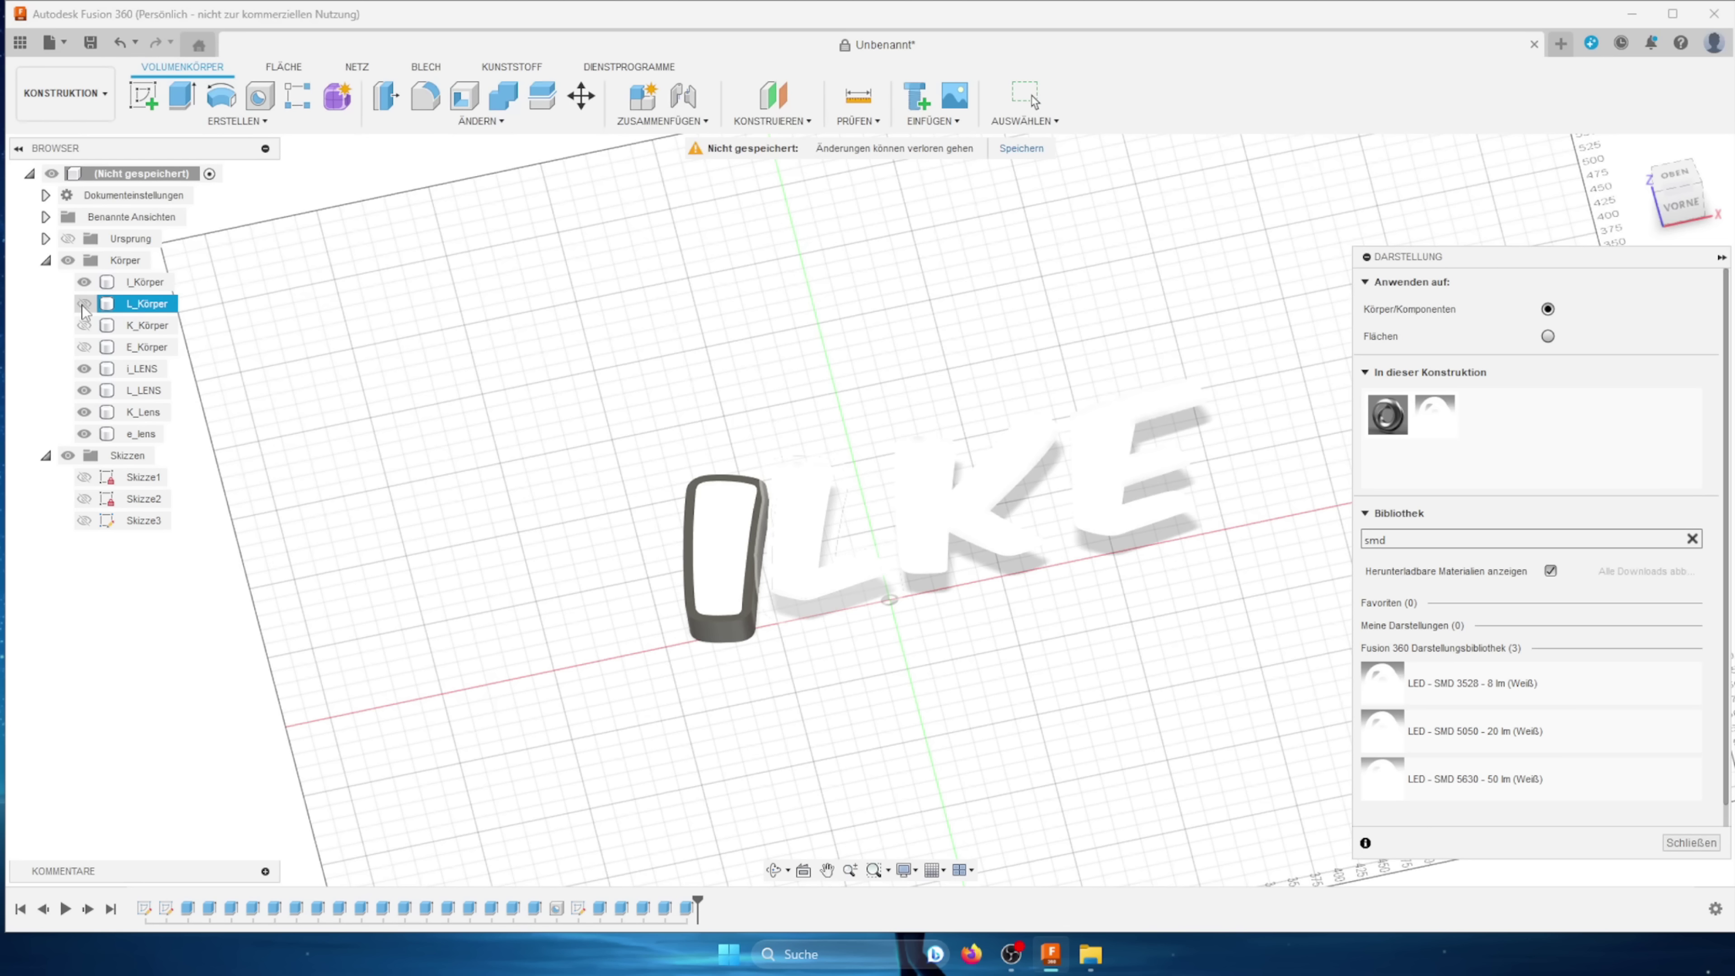
left_click(85, 326)
left_click(85, 347)
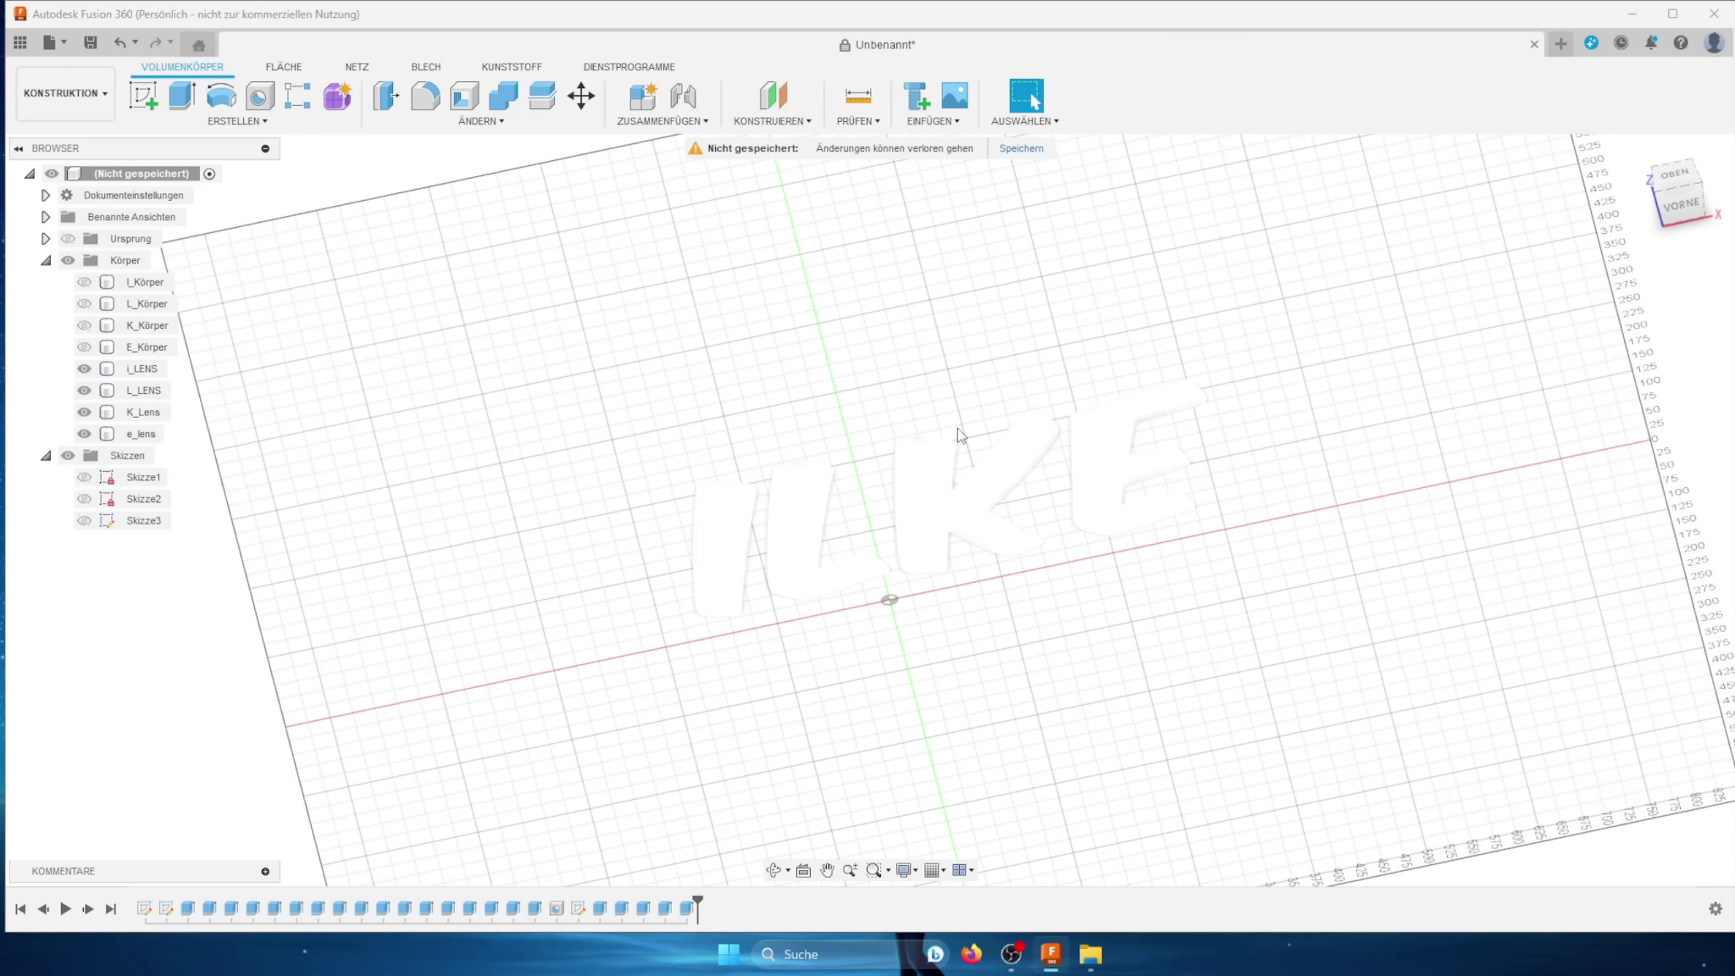
left_click(84, 347)
left_click(84, 326)
left_click(84, 281)
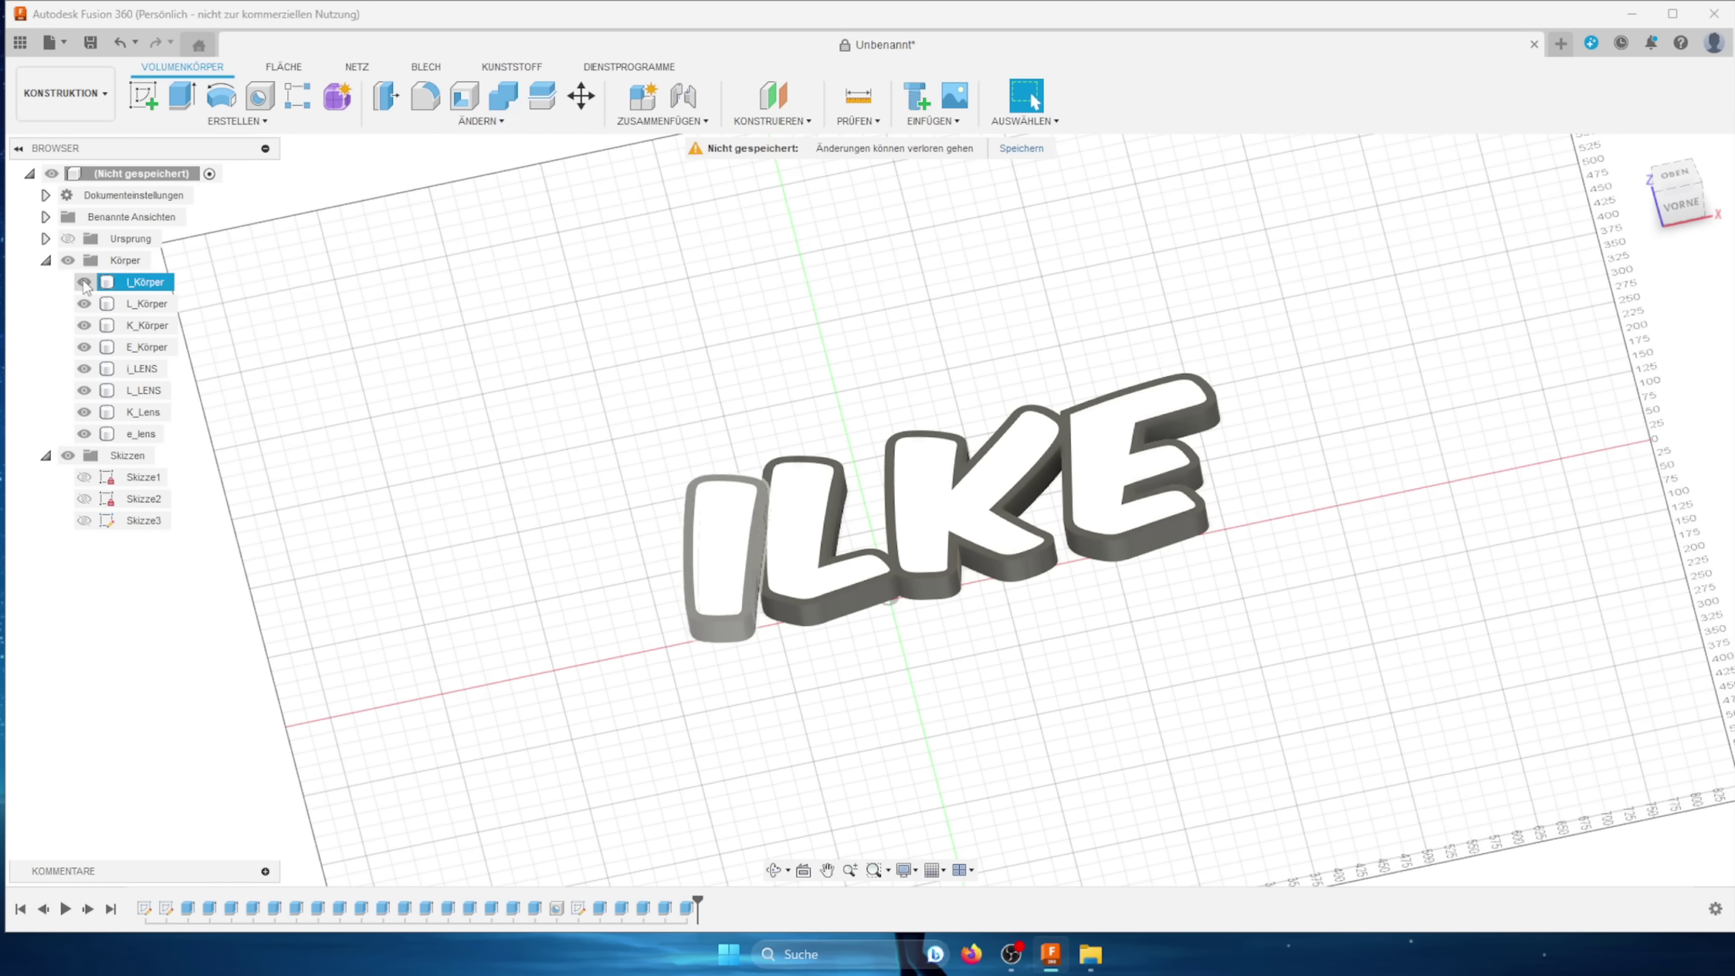
scroll(801, 391, "down", 3)
scroll(933, 465, "up", 3)
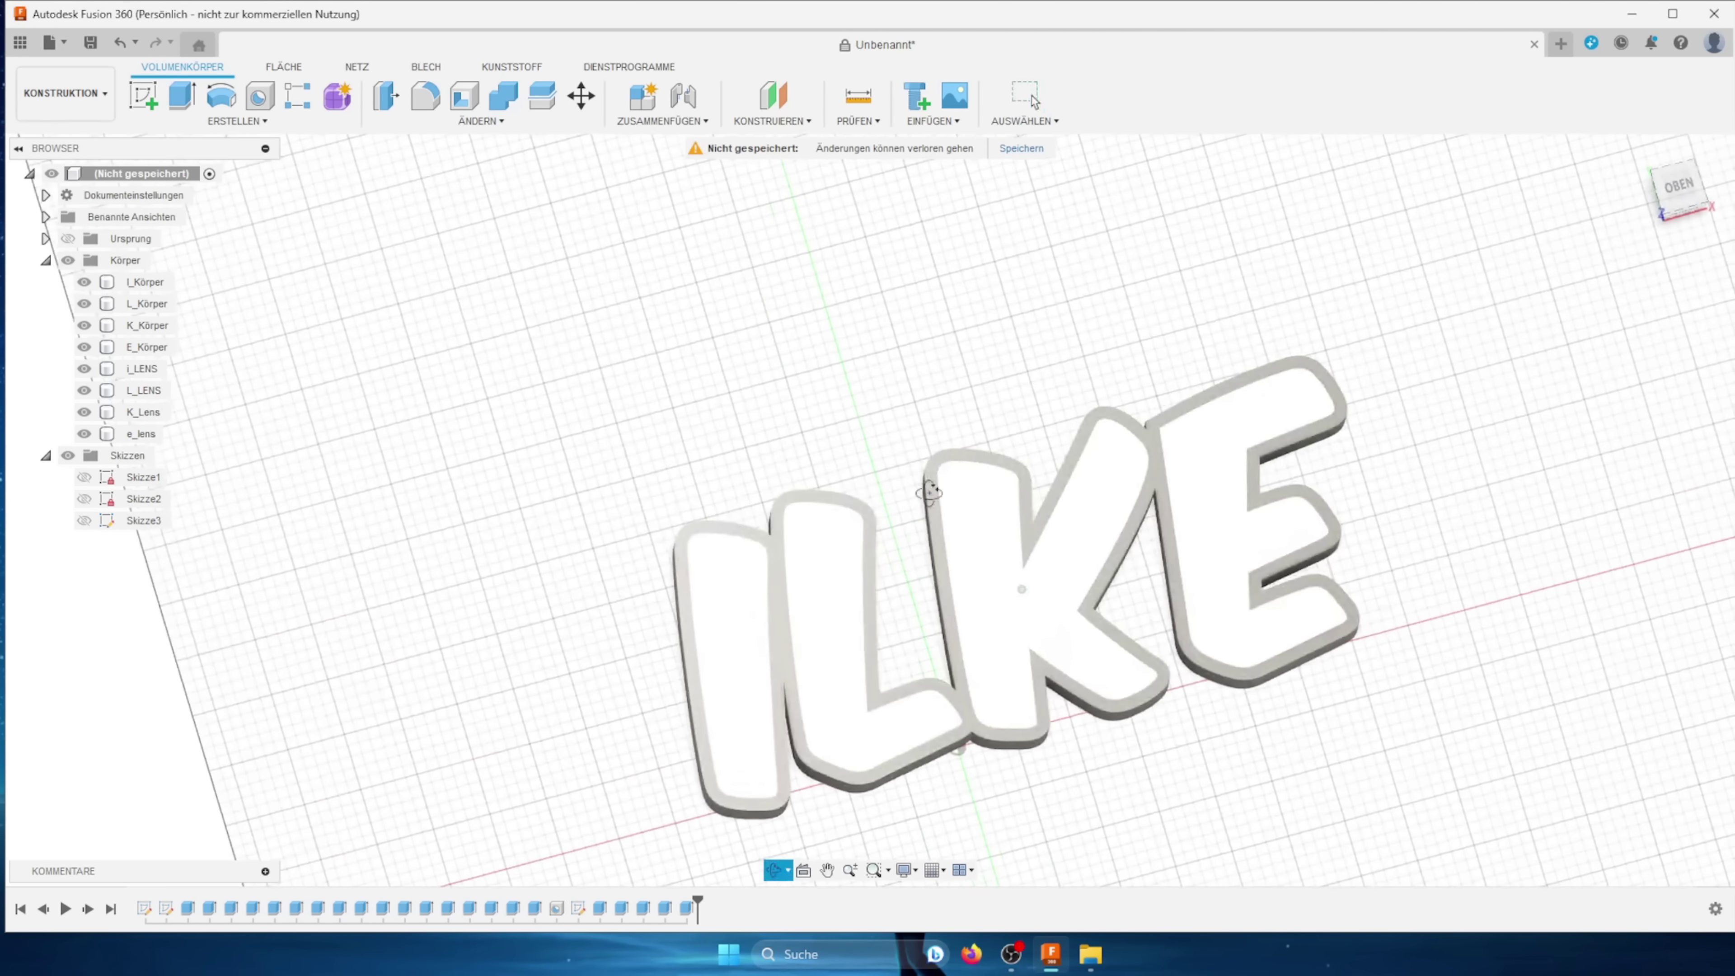
Step: Hide the four lens inserts and start a new sketch on the K letter face
left_click(84, 368)
left_click(84, 391)
left_click(84, 412)
left_click(84, 433)
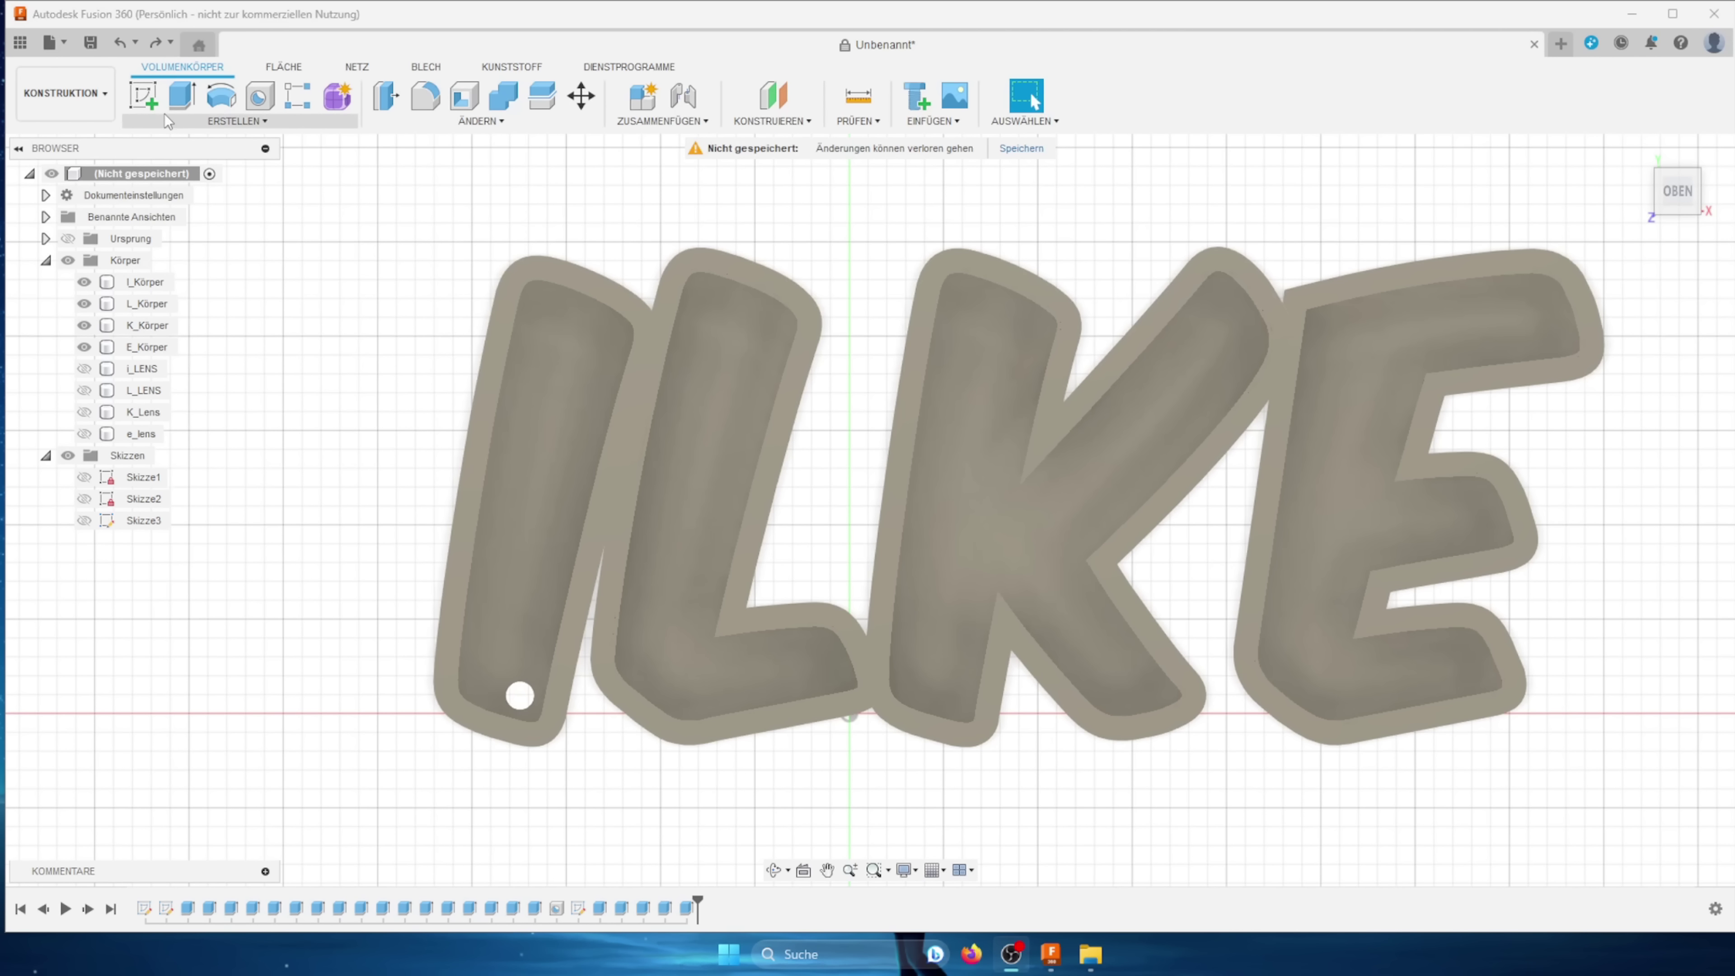
left_click(143, 99)
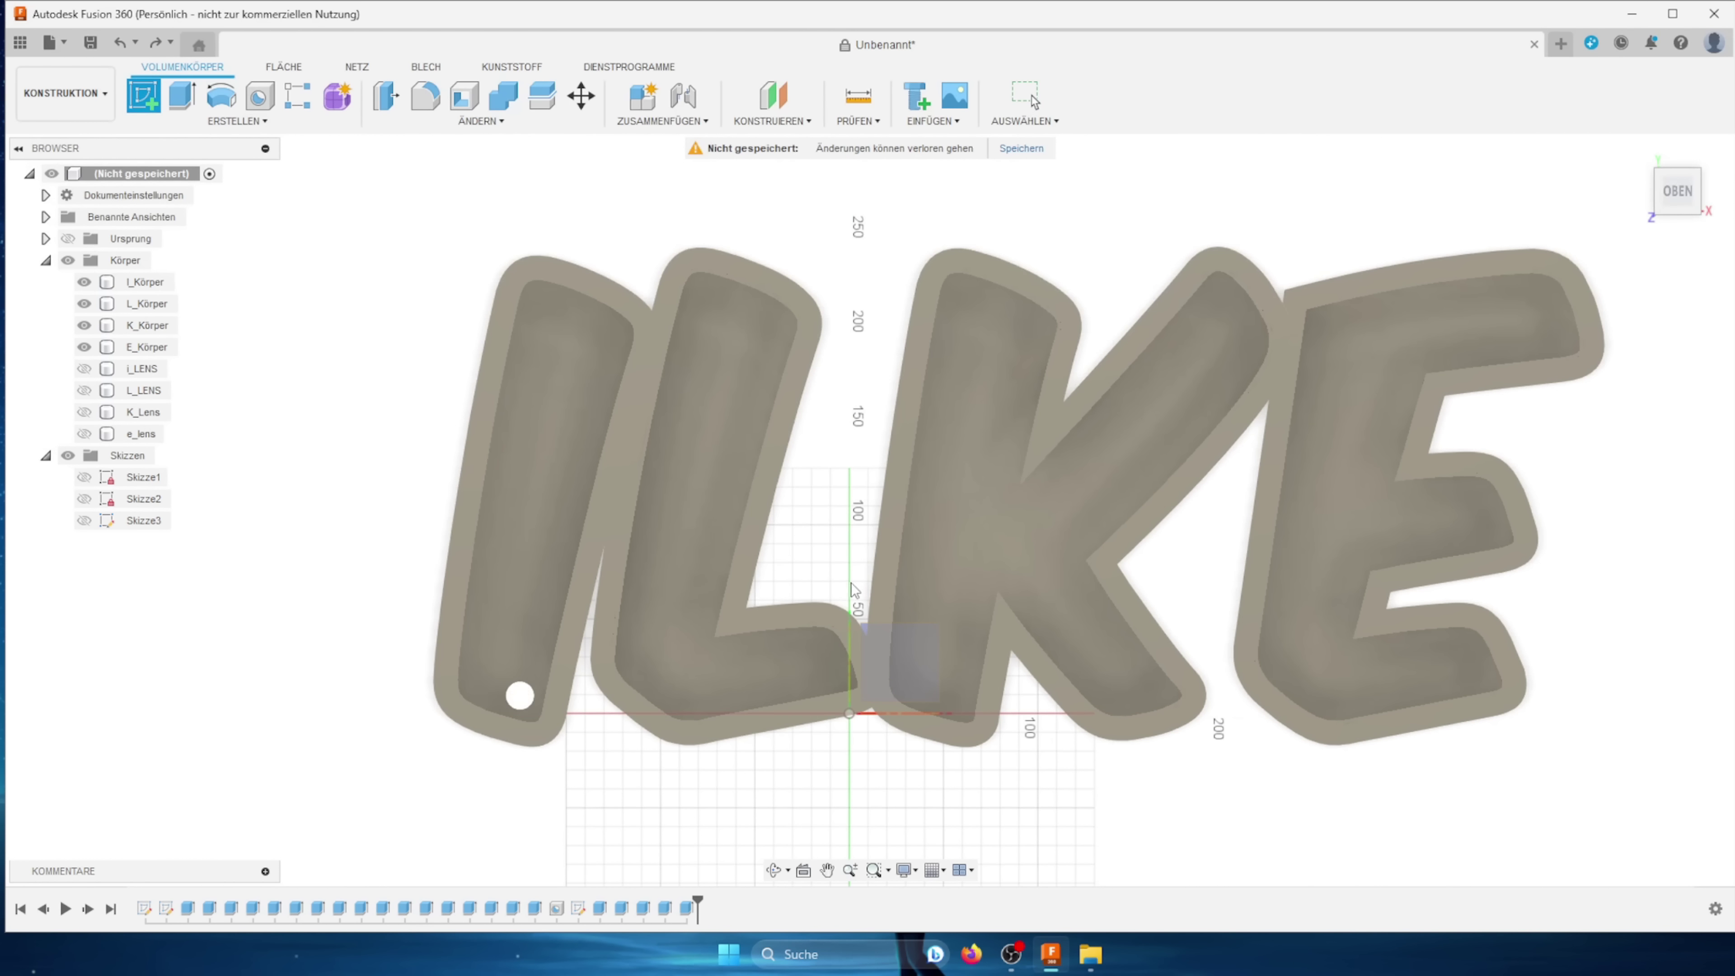
left_click(934, 681)
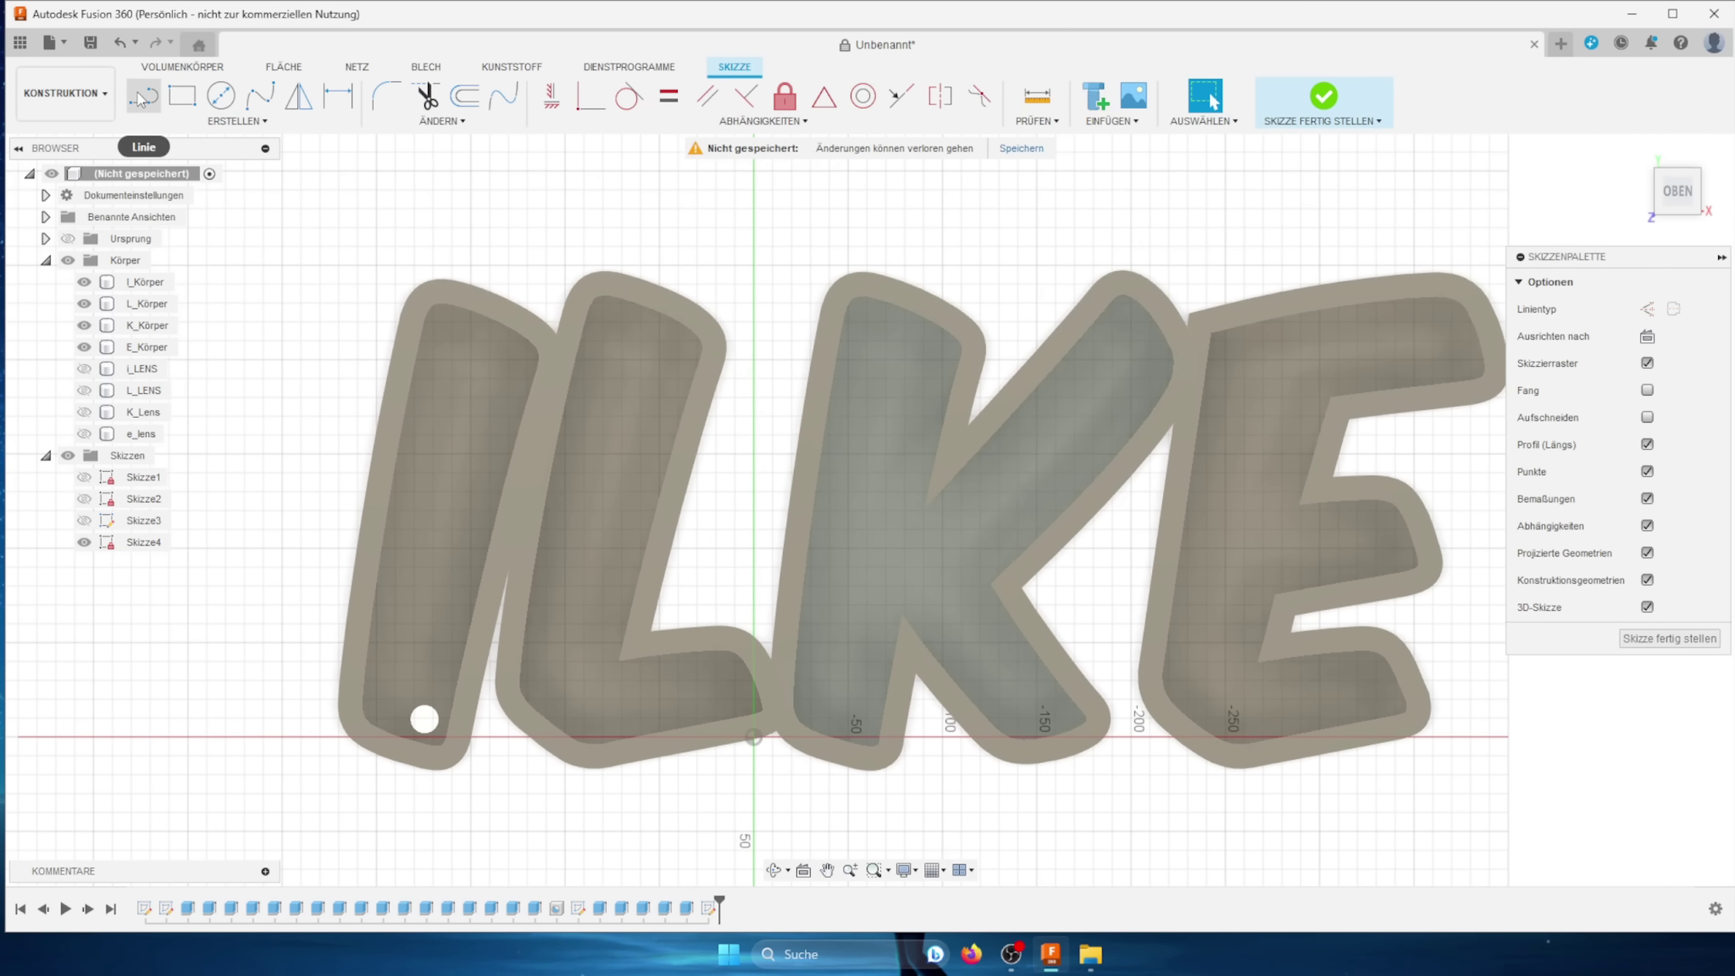
Step: Draw a horizontal line from inside the I to inside the E
left_click(143, 96)
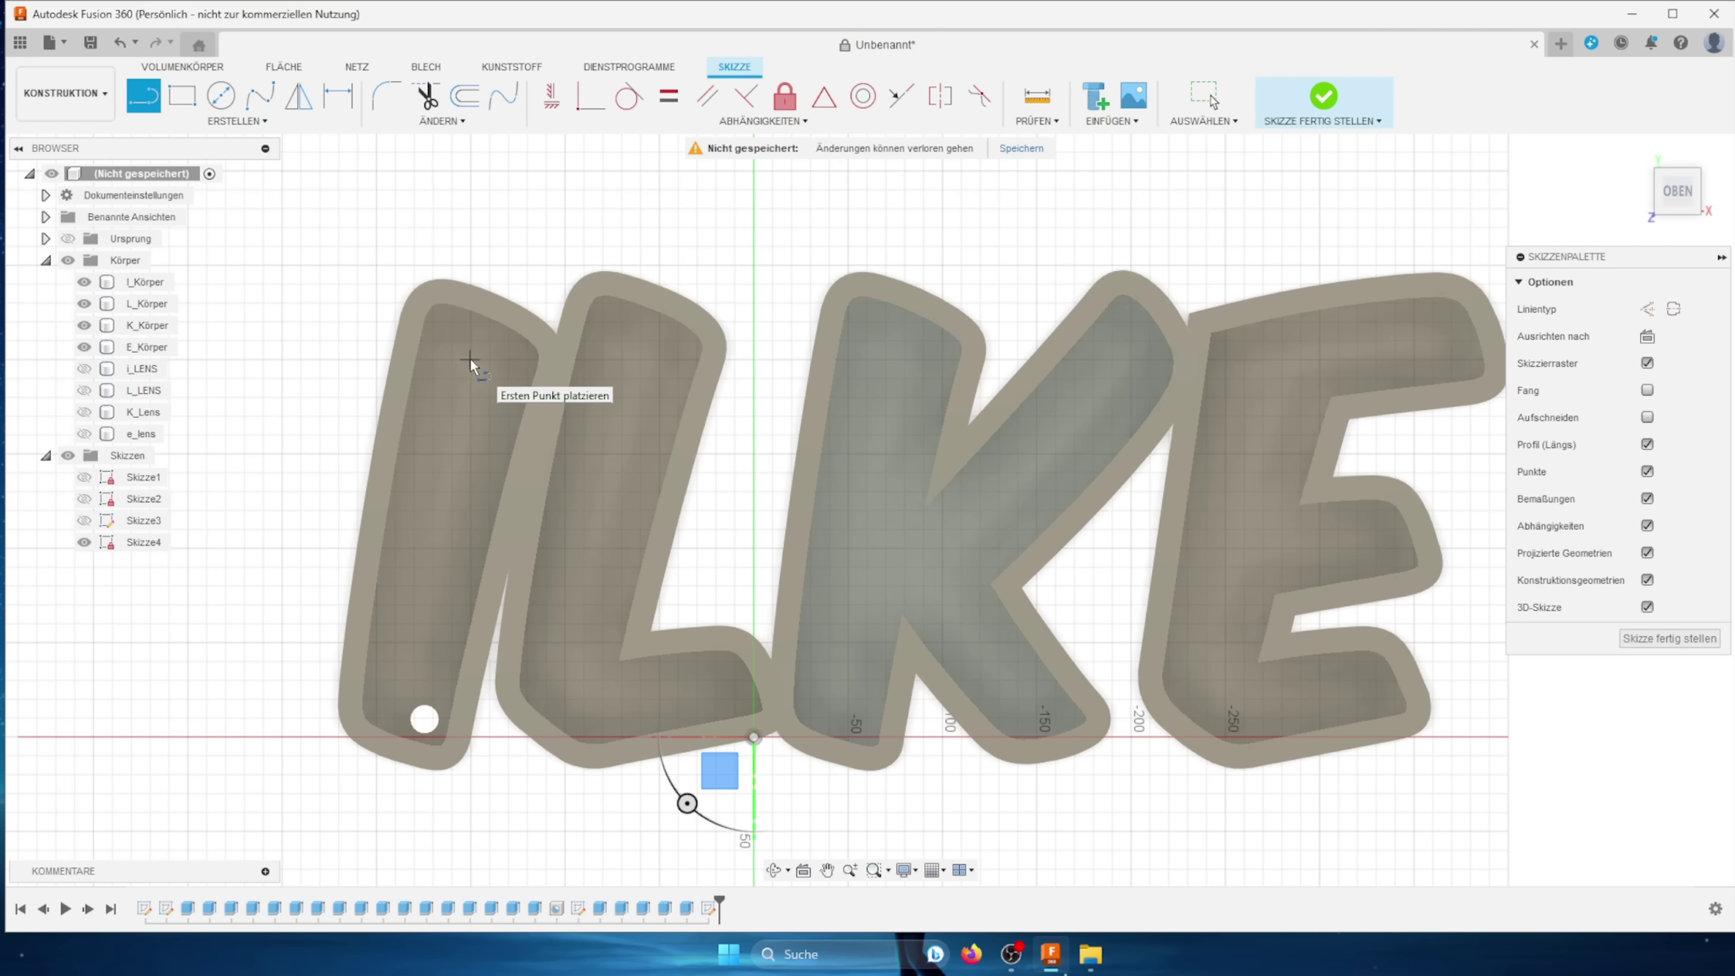
left_click(470, 360)
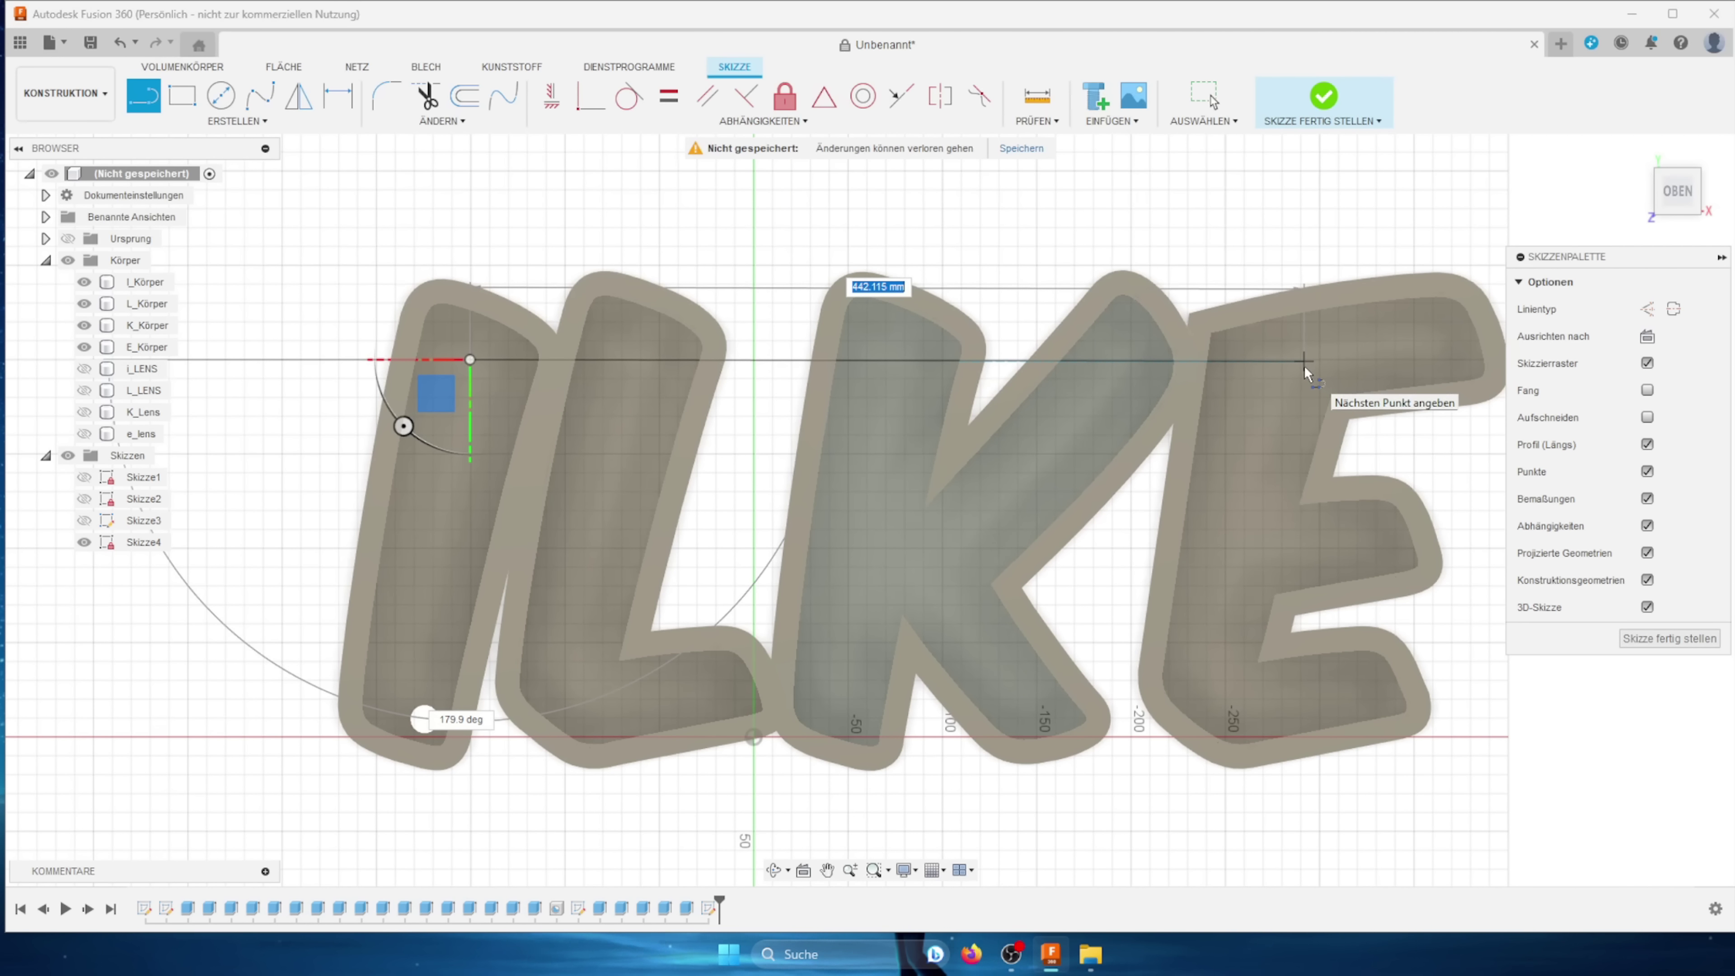
left_click(1293, 361)
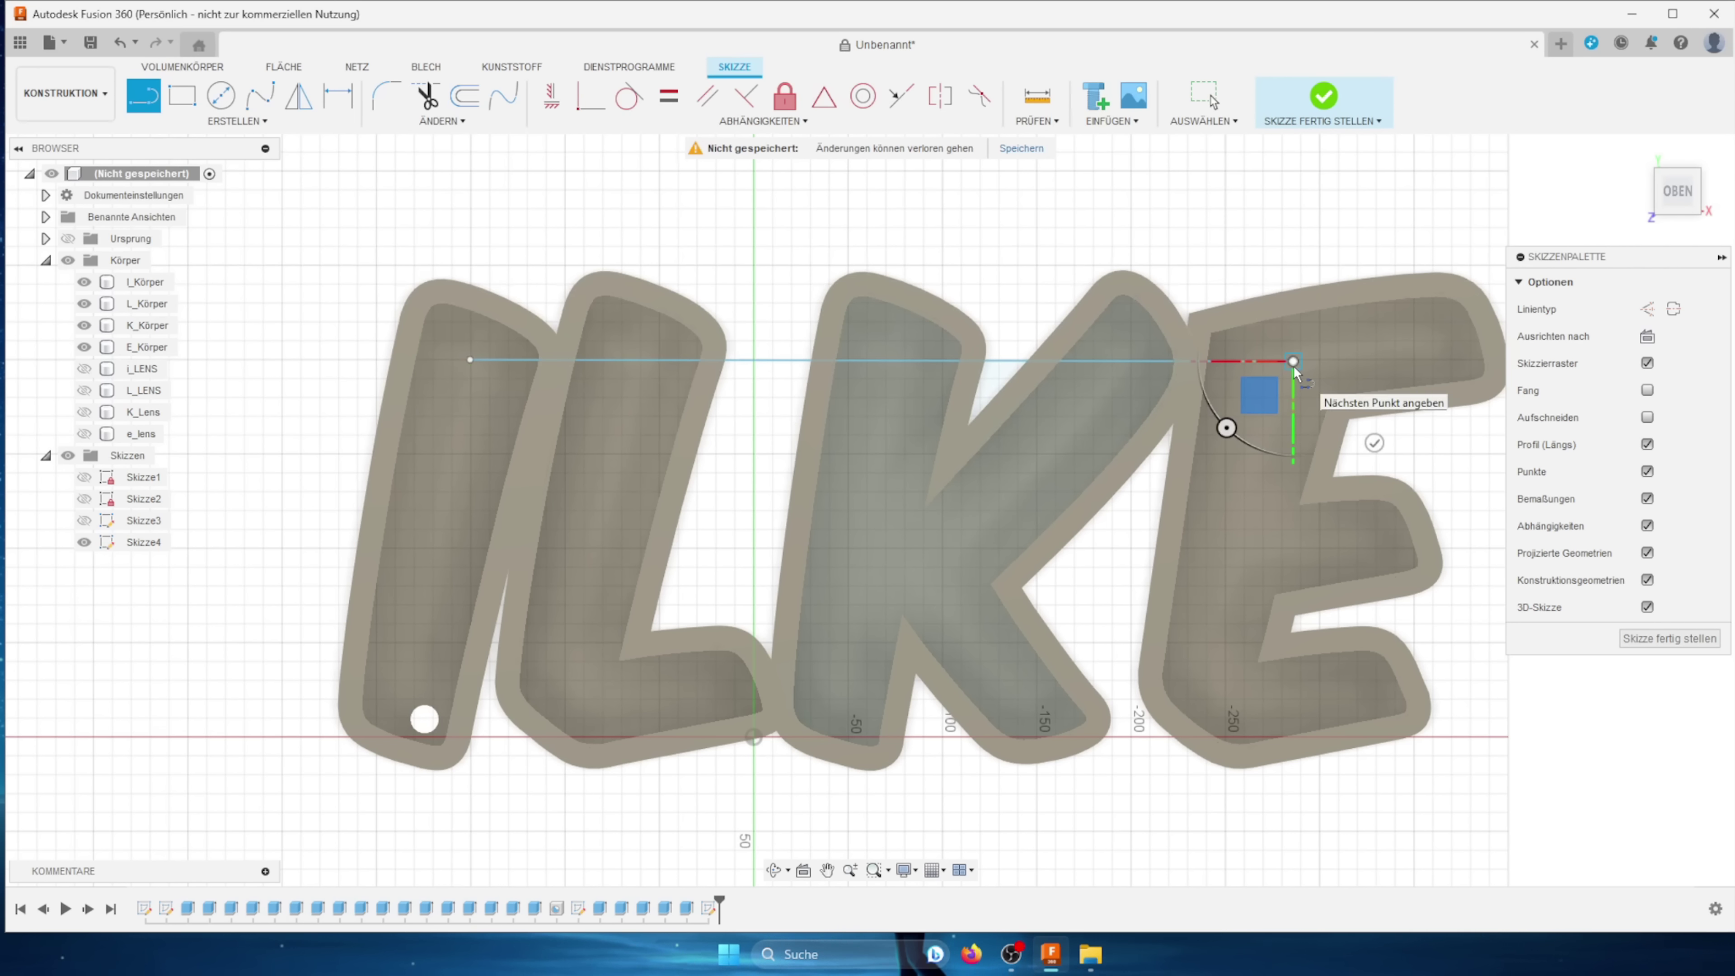
key("Escape")
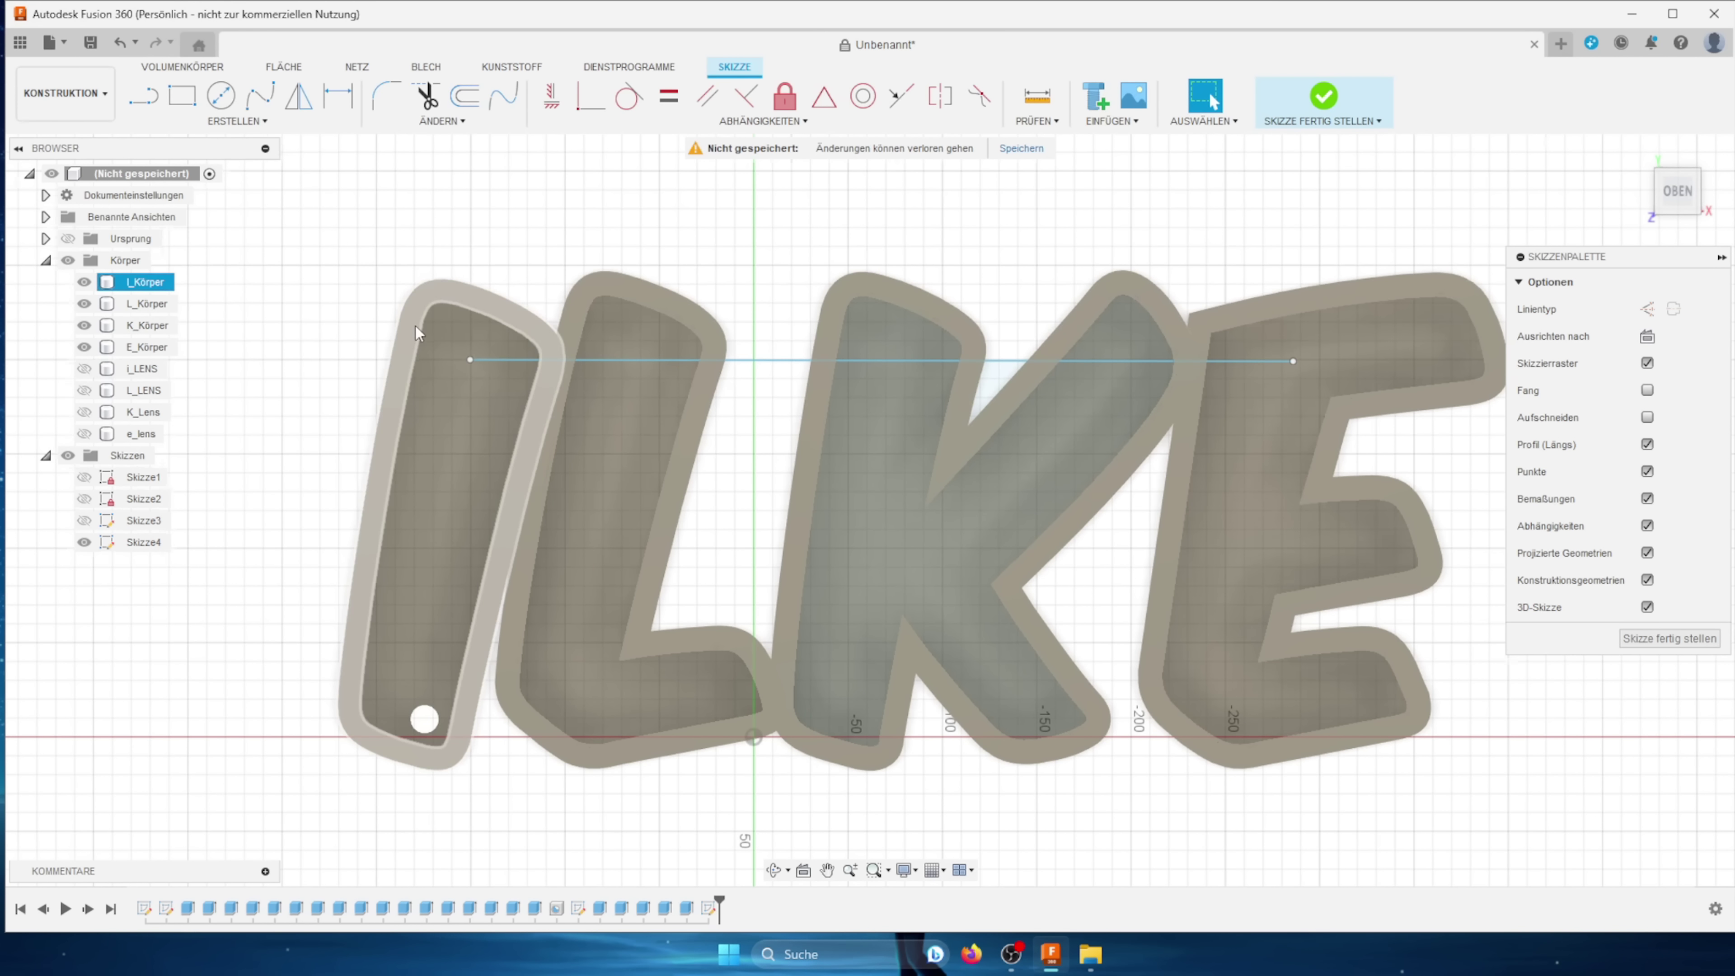
Step: Draw a Ø10 circle centred on the line inside the I
scroll(416, 330, "up", 2)
scroll(470, 369, "up", 3)
key("c")
left_click(714, 397)
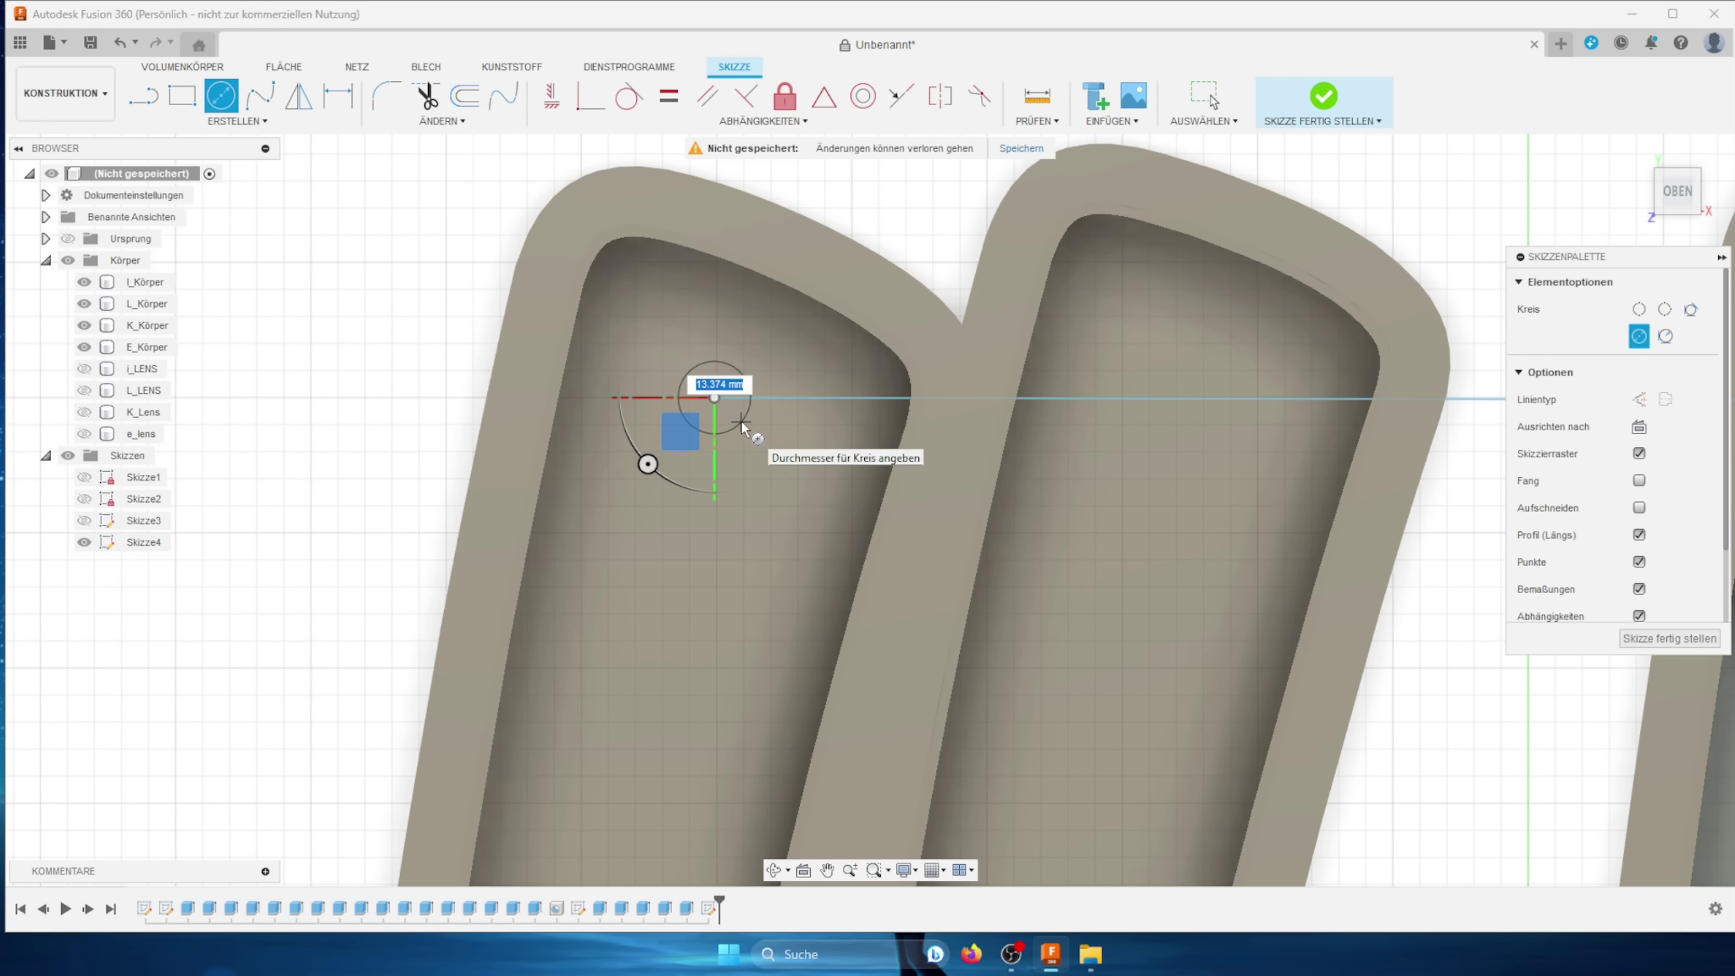
type("10")
key("Return")
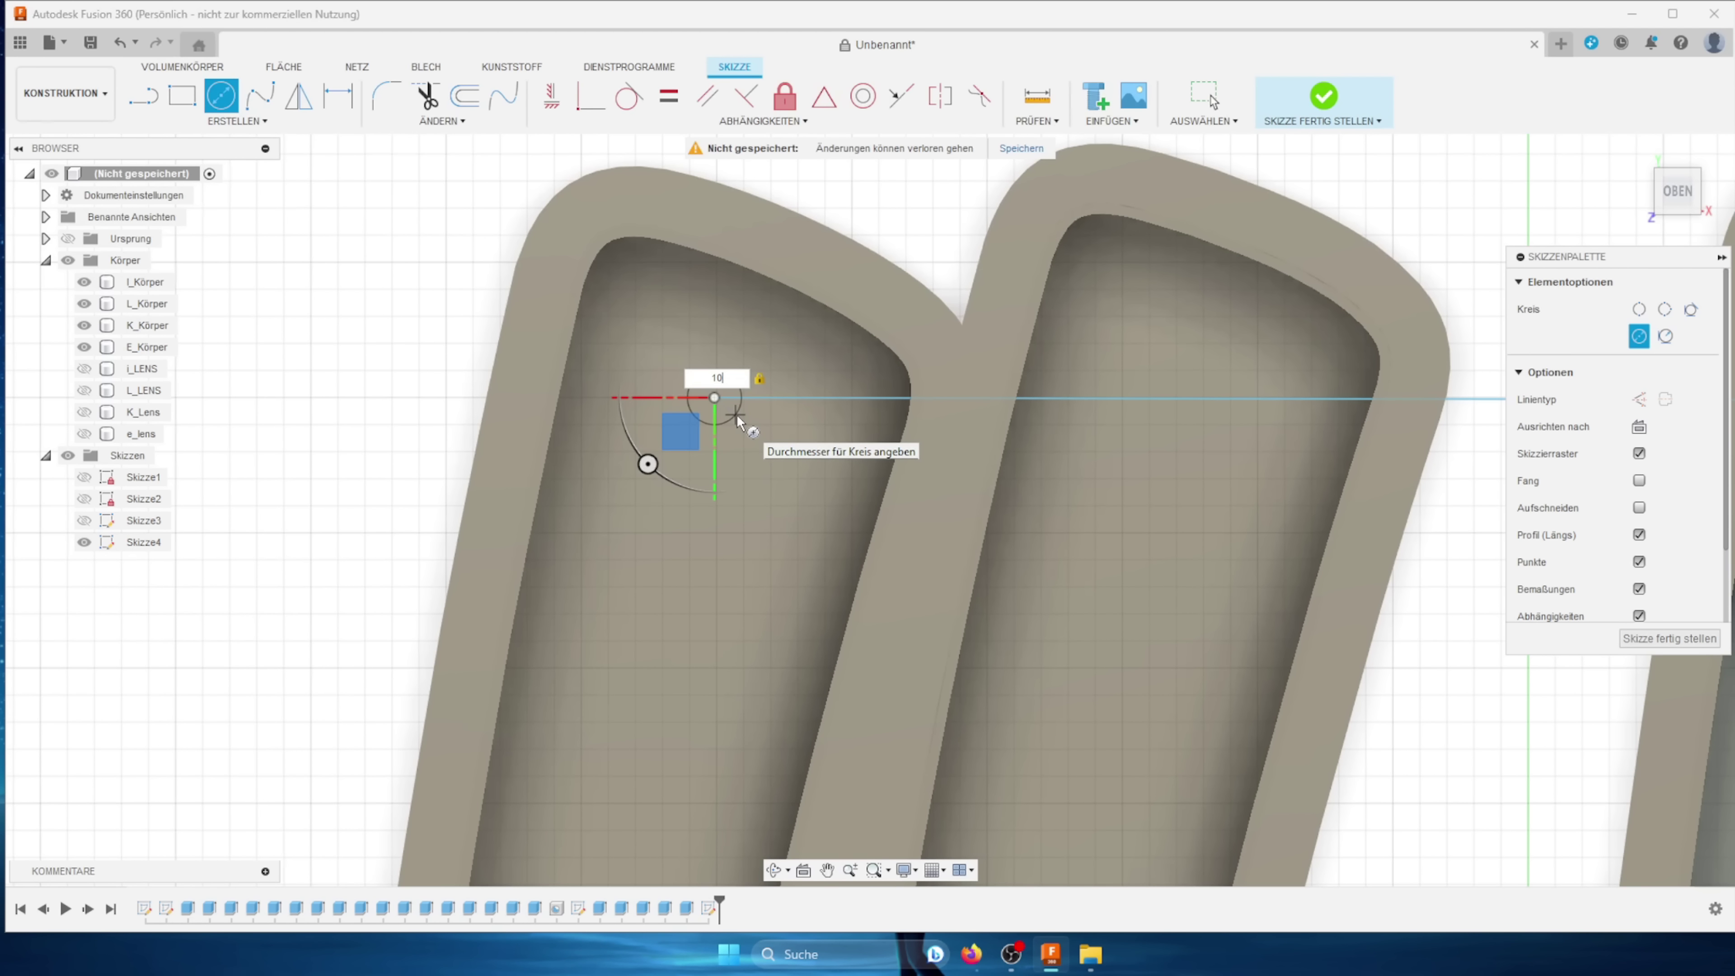
key("Escape")
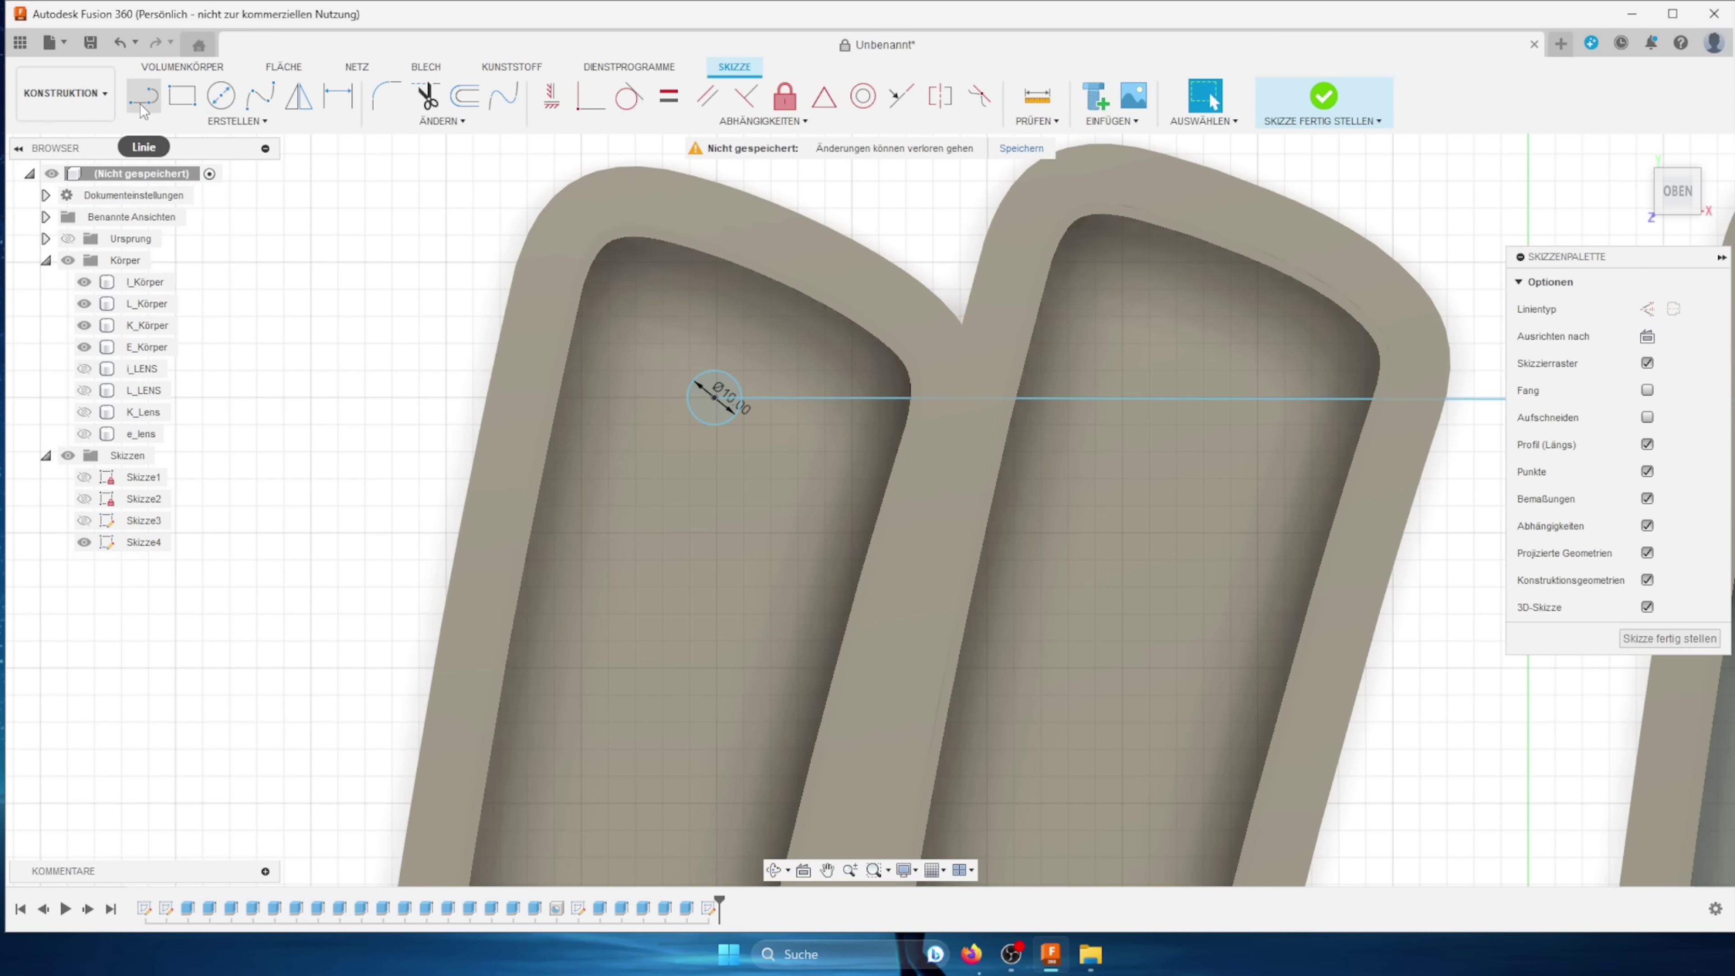
Step: Draw a 10 mm vertical line up from the Ø10 circle's centre
left_click(141, 108)
scroll(716, 403, "up", 3)
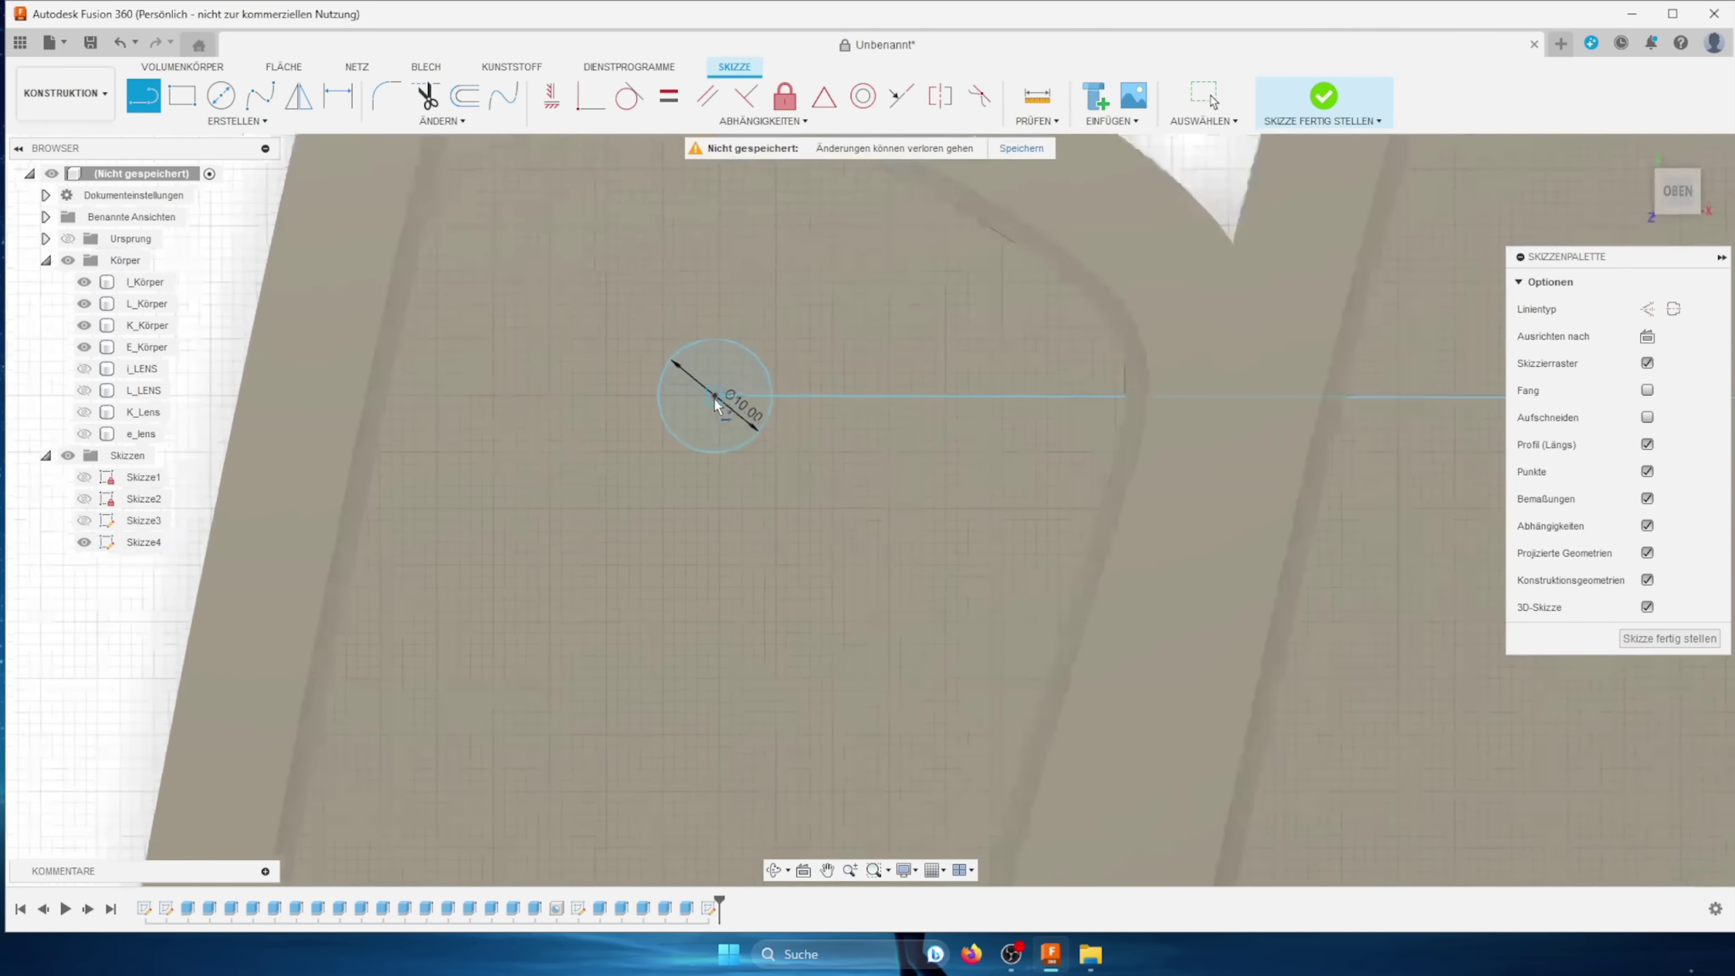
left_click(714, 395)
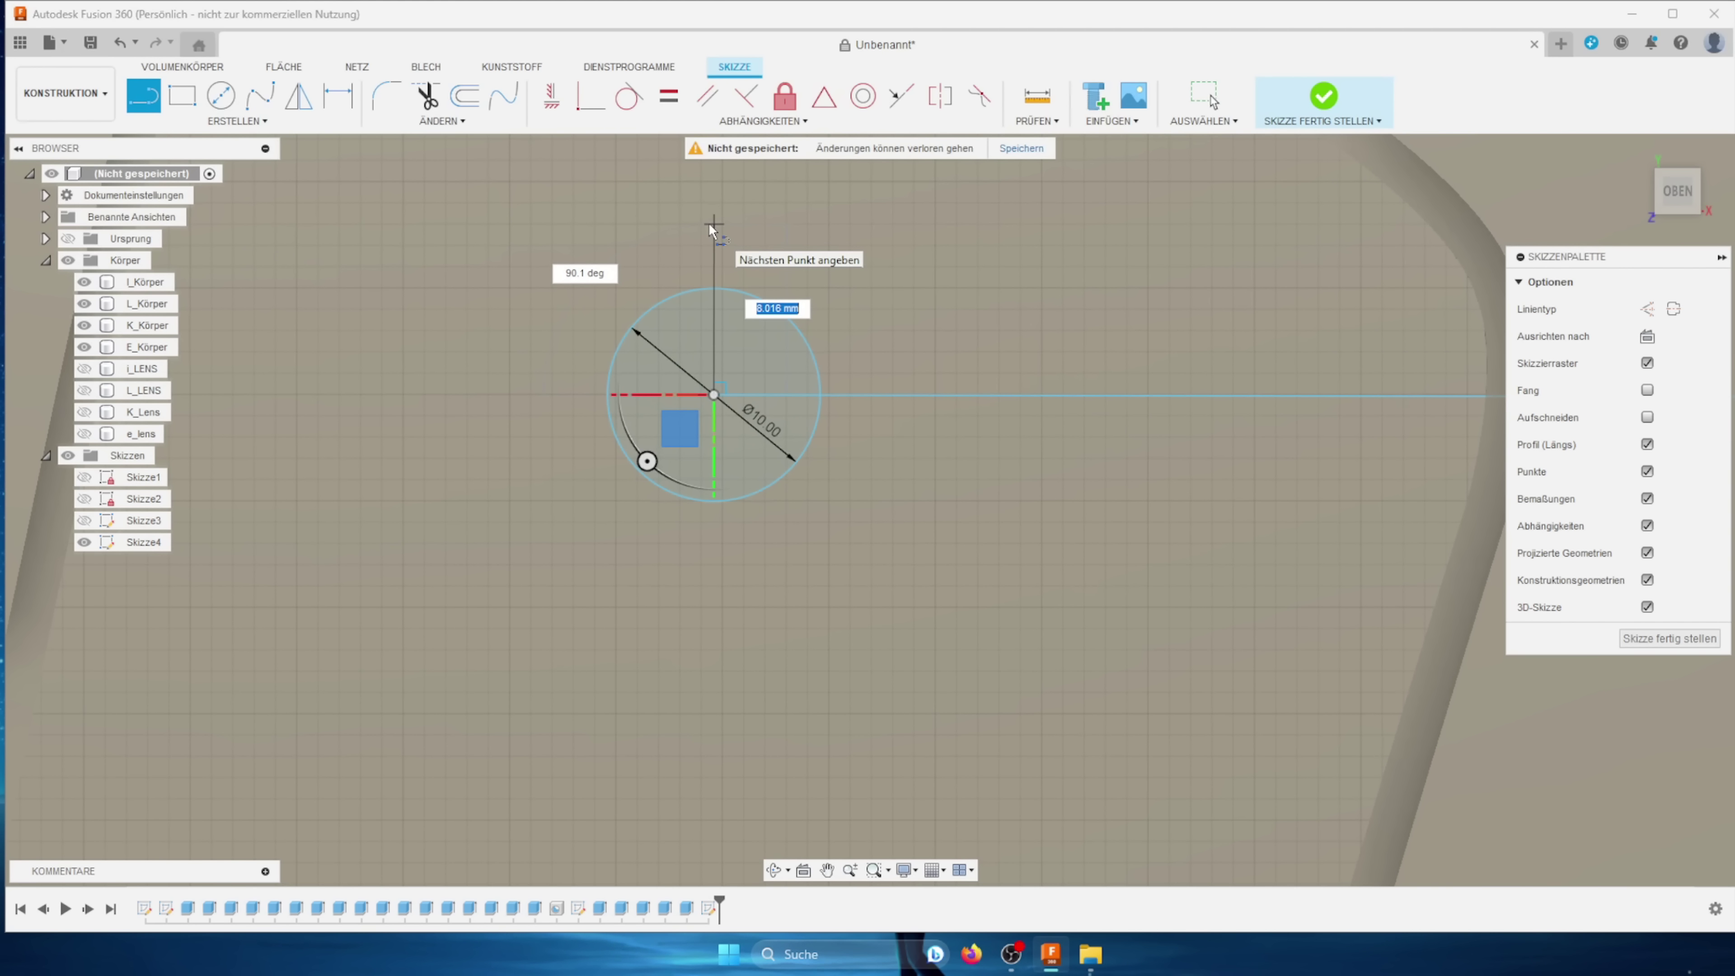
type("10")
key("Tab")
key("Return")
key("Escape")
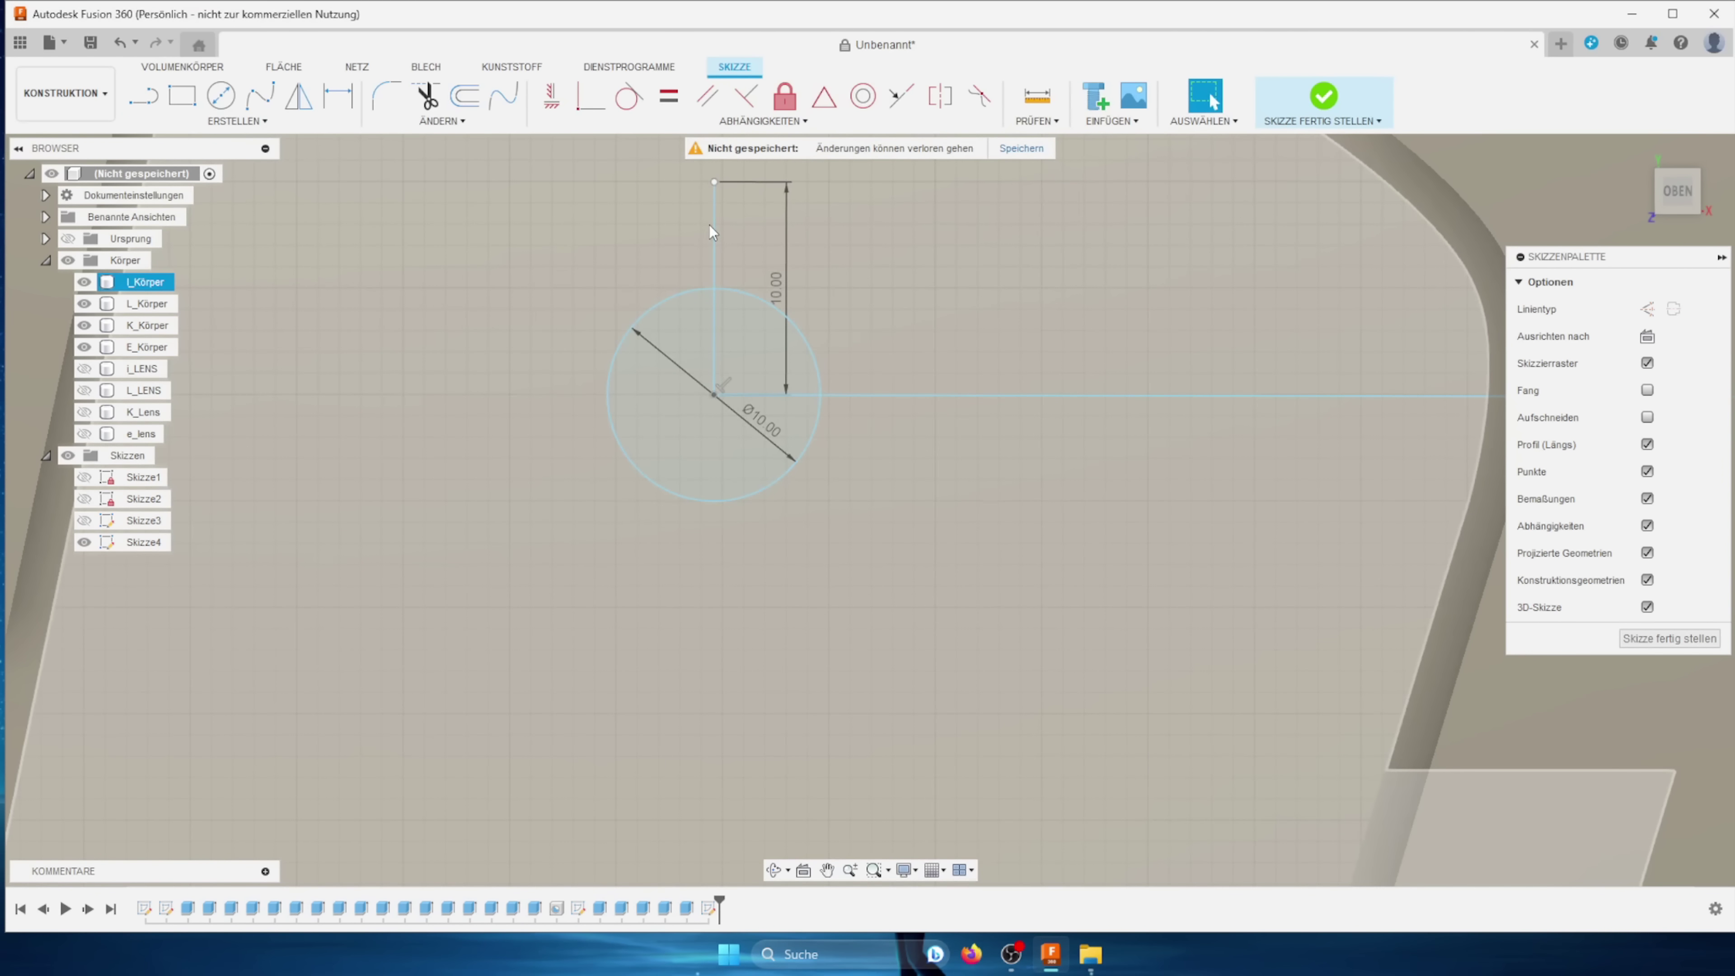
Step: Add a Ø7 circle at the top end of the 10 mm line
scroll(710, 233, "down", 2)
middle_click_drag(710, 232, 677, 442)
key("c")
left_click(678, 411)
type("7")
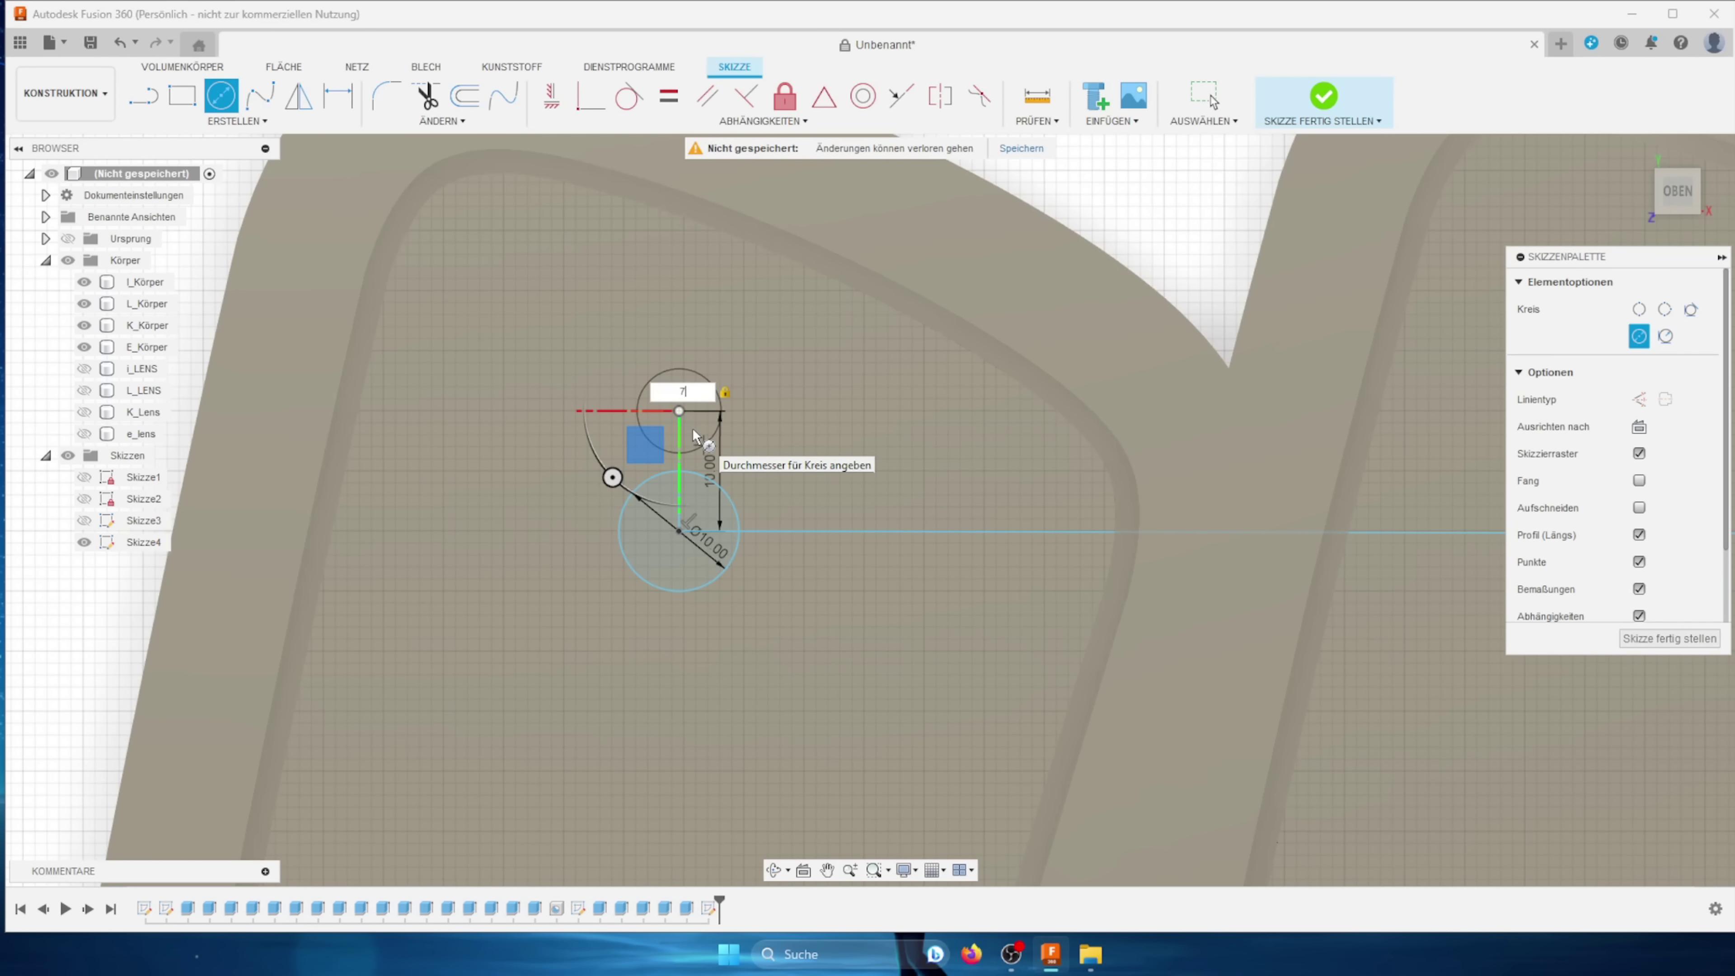
key("Return")
key("Escape")
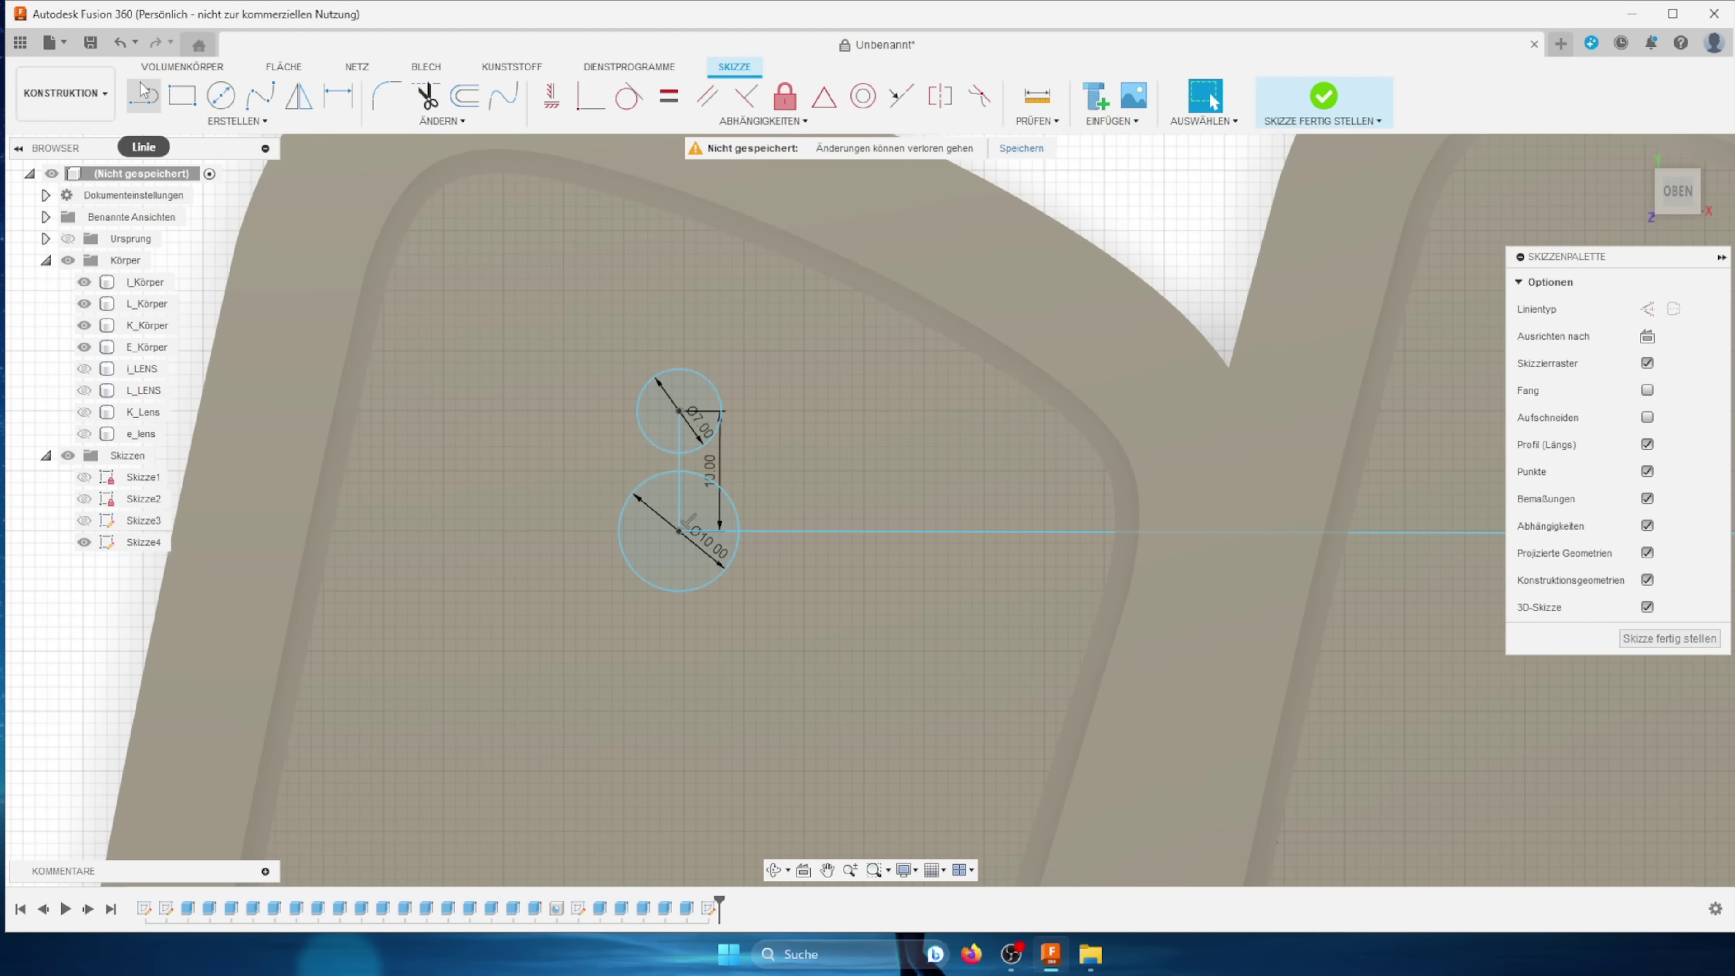
Step: Draw the connecting lines joining the two circles into a keyhole outline
left_click(141, 97)
scroll(677, 446, "up", 3)
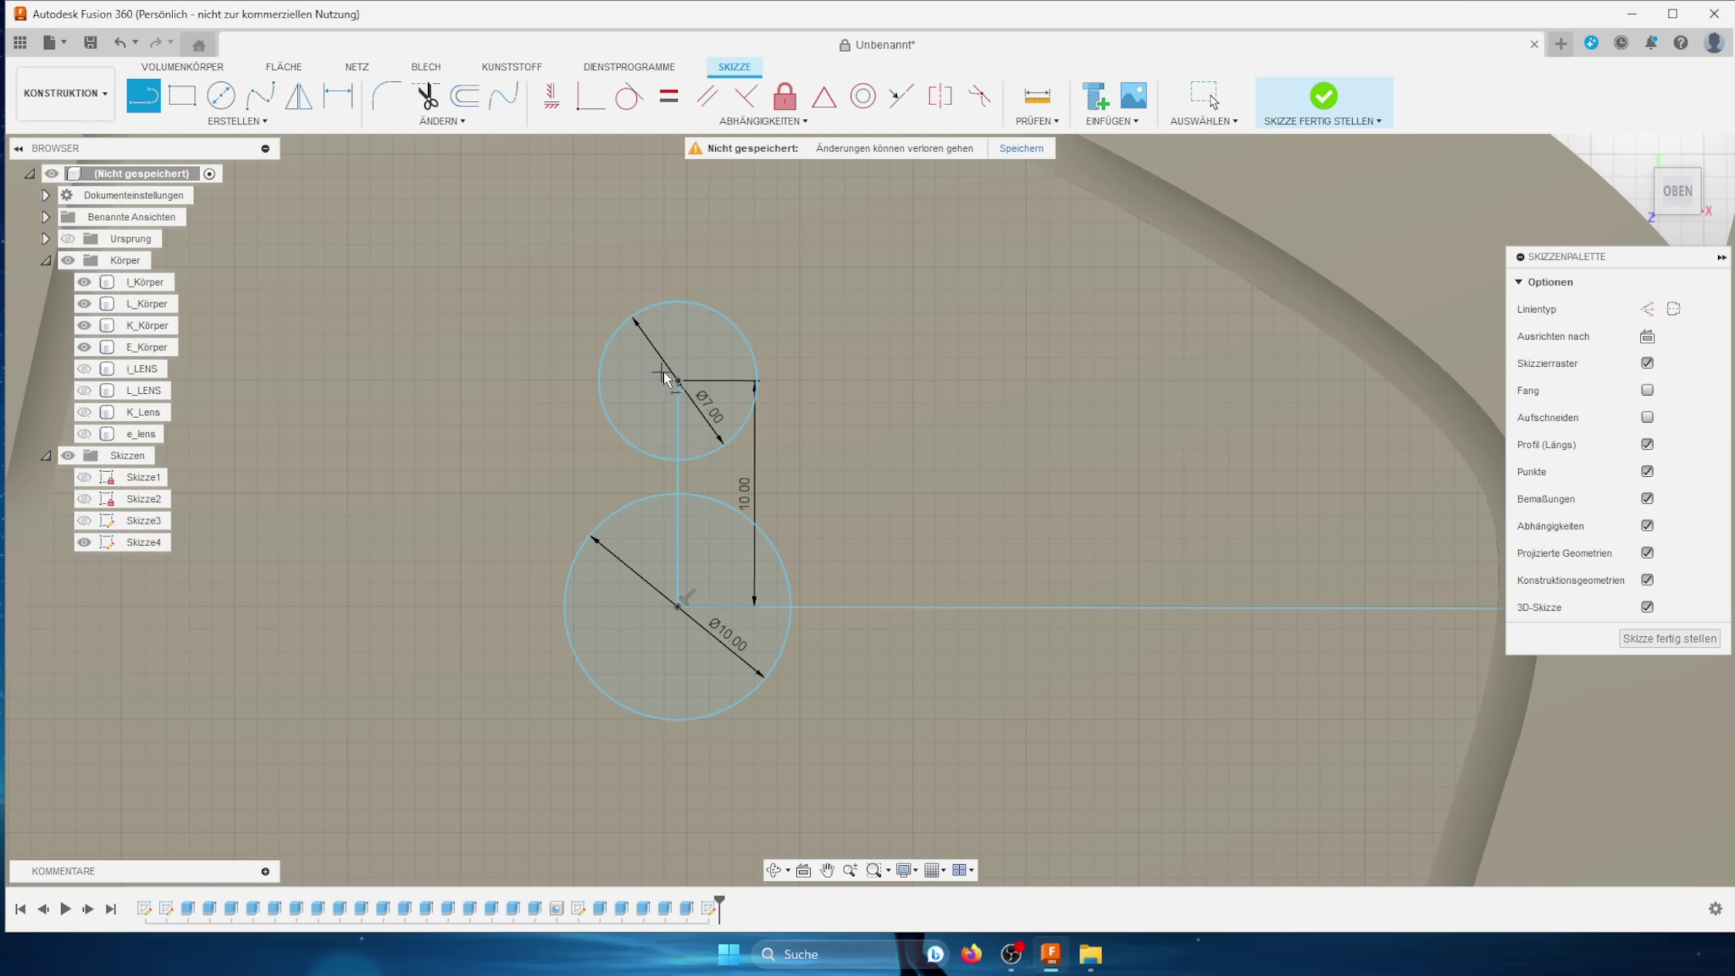
left_click(676, 382)
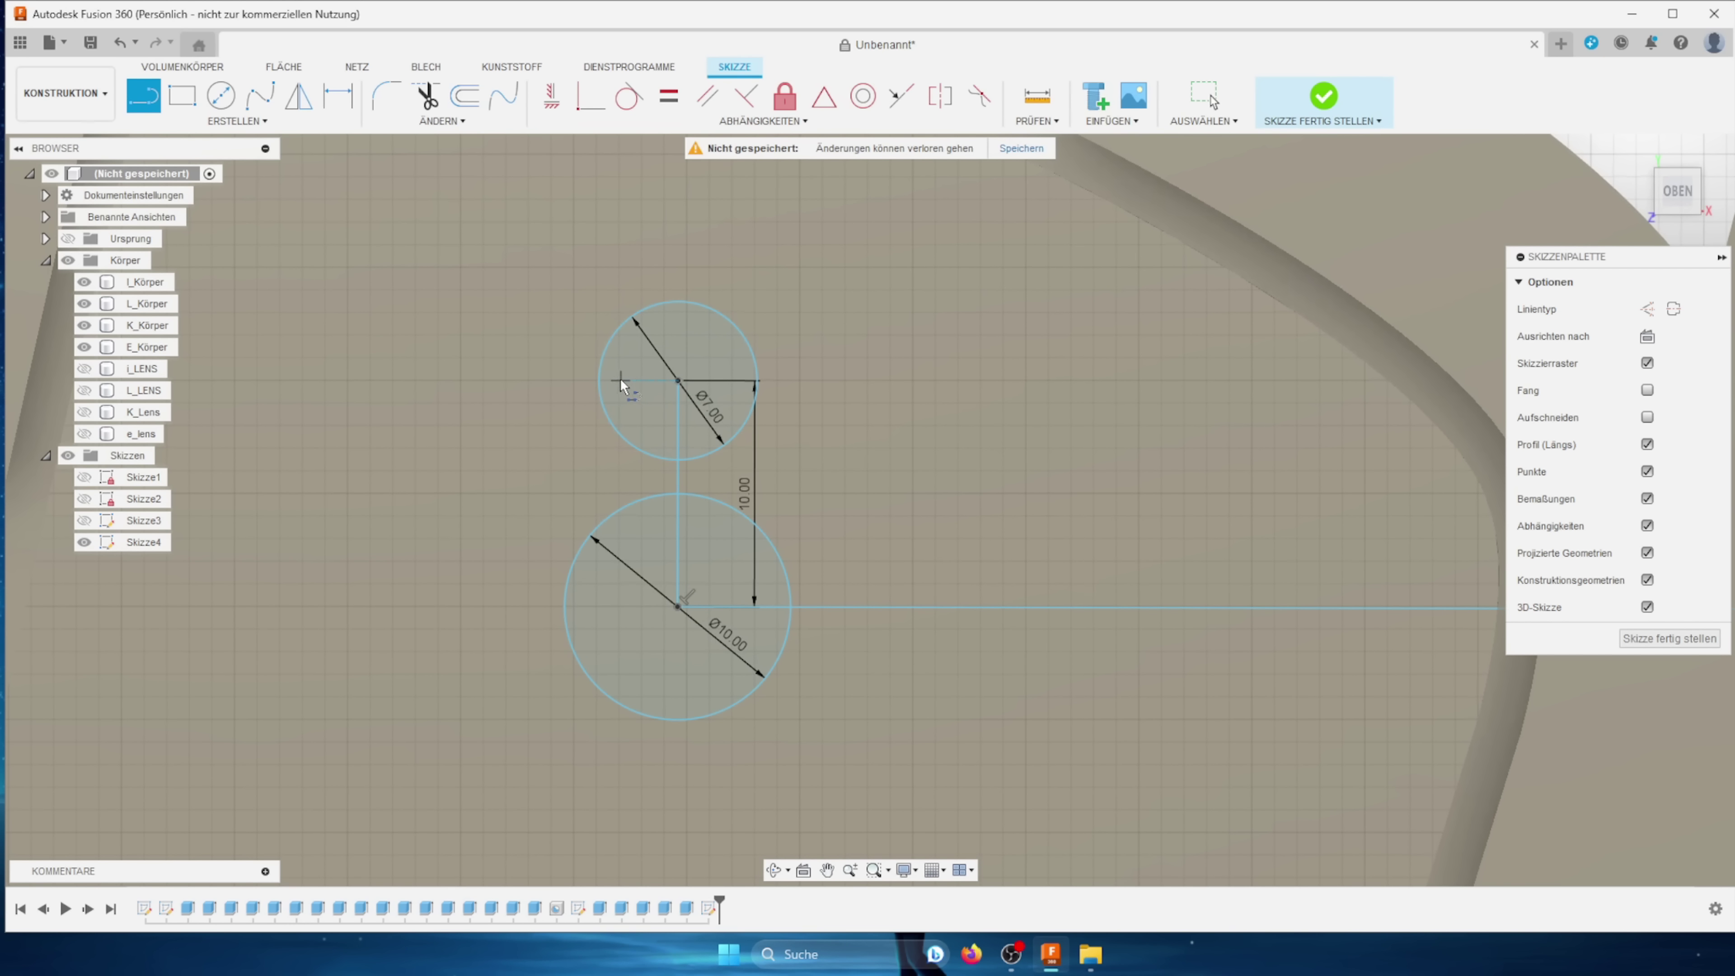
left_click(599, 381)
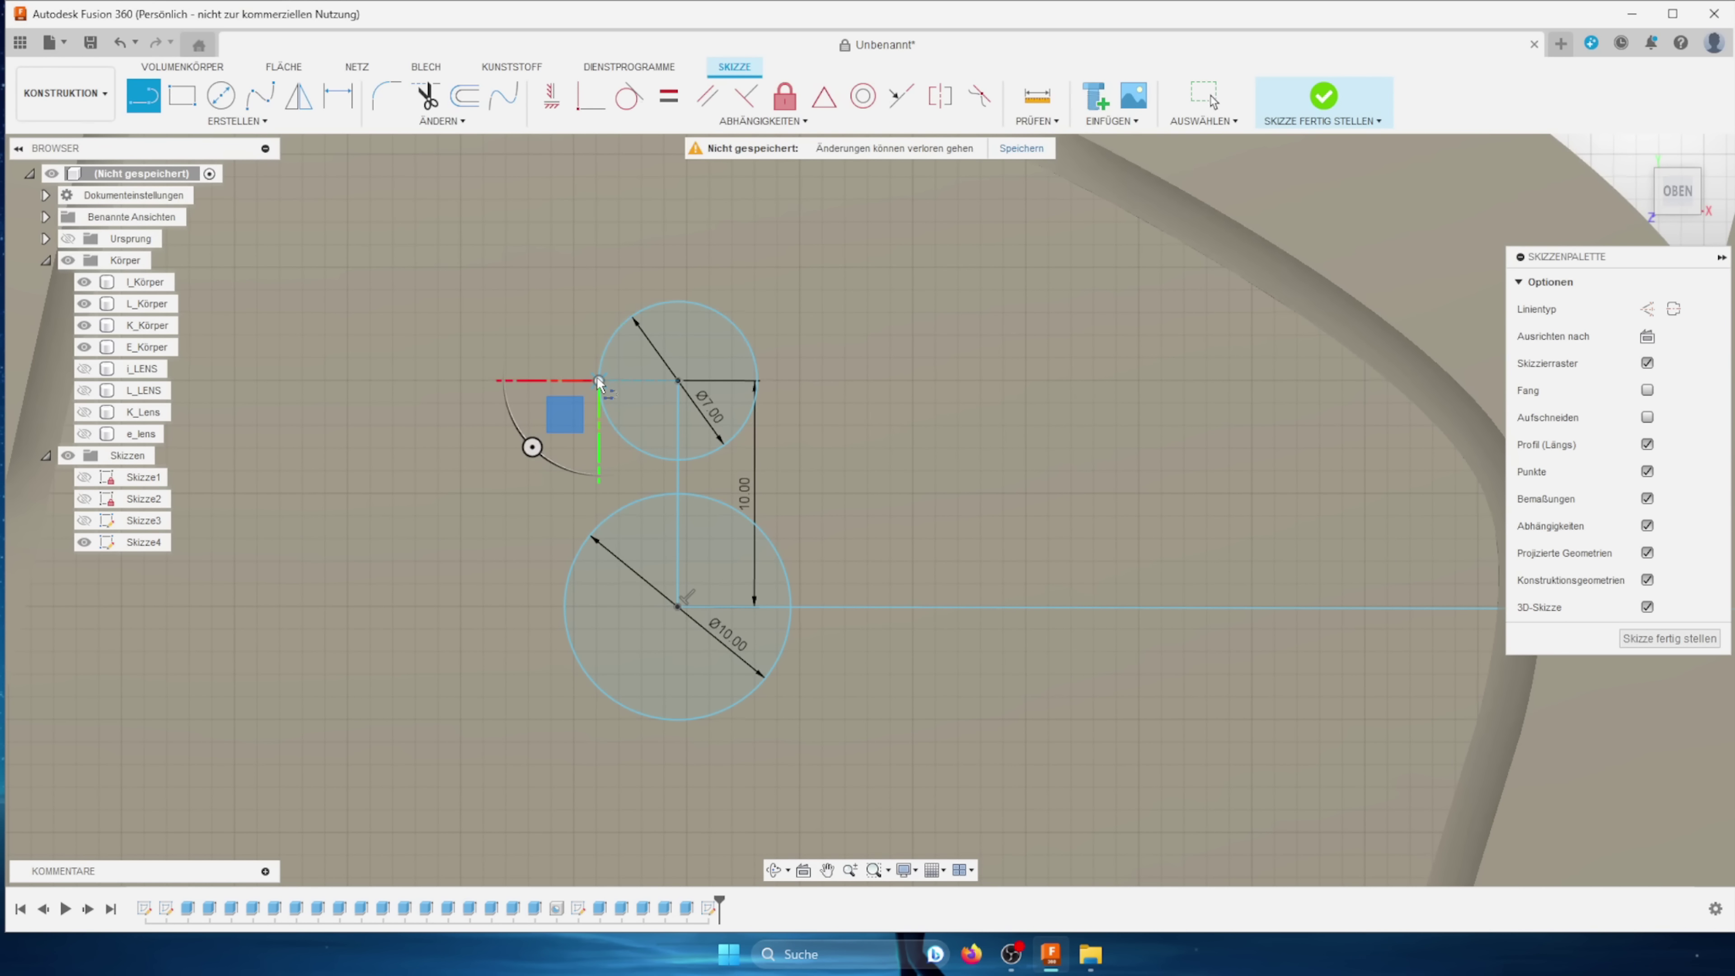
left_click(598, 526)
key("Escape")
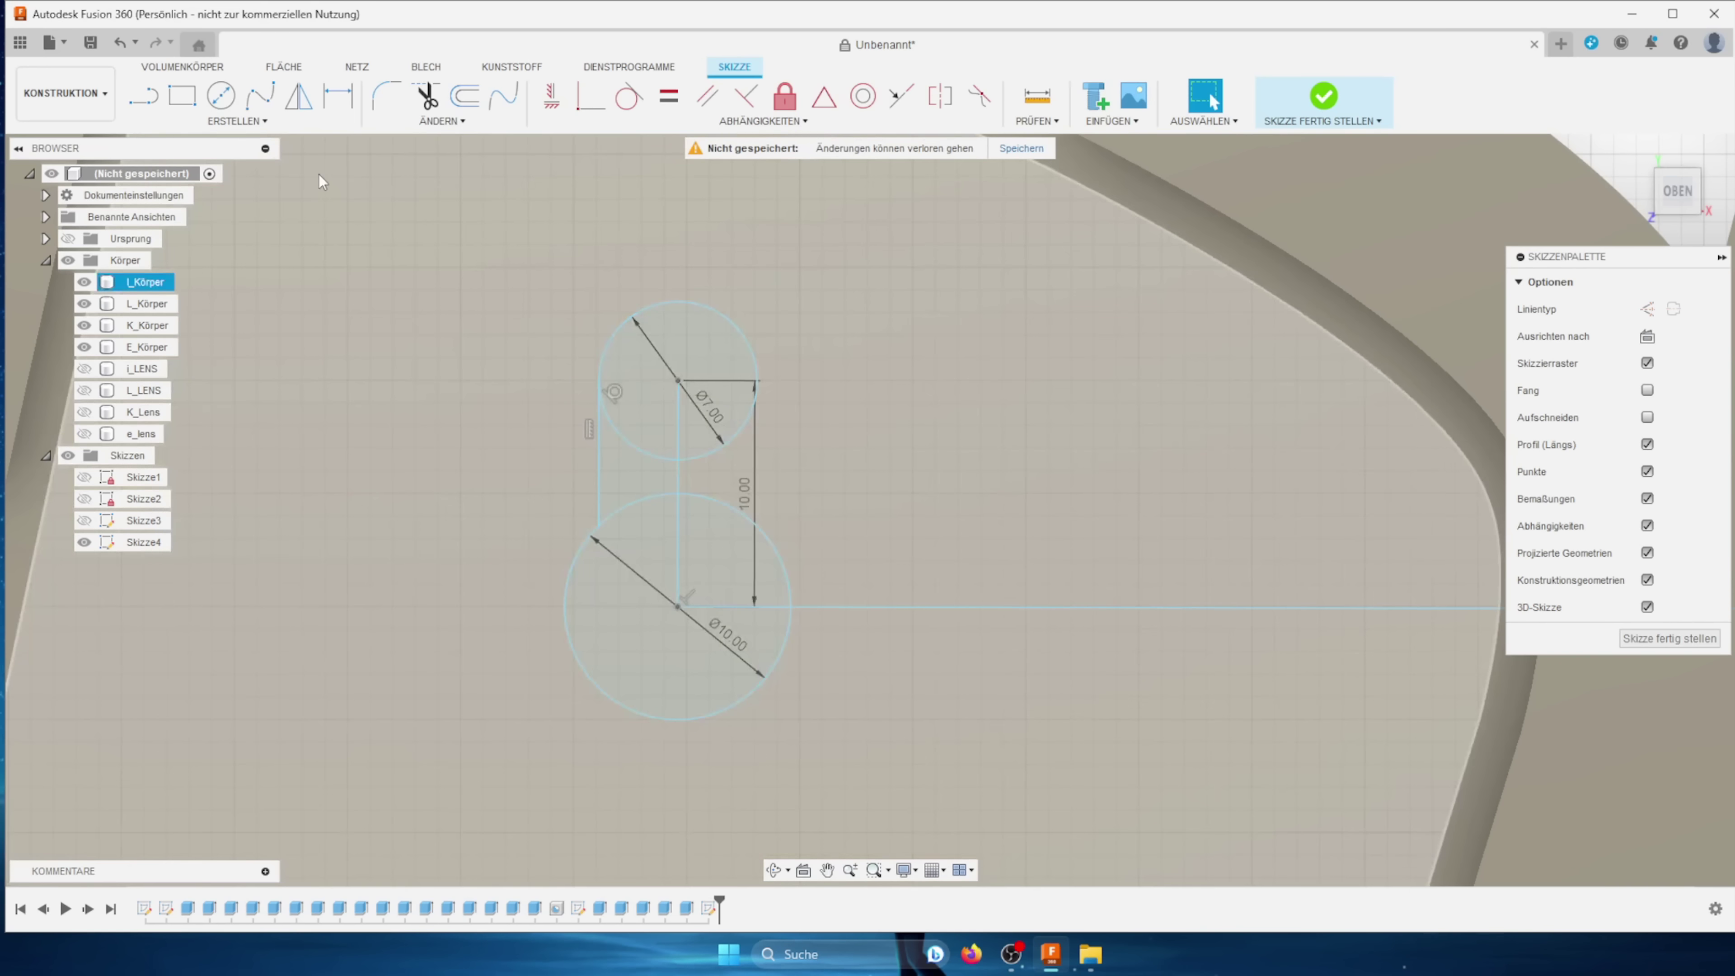
key("l")
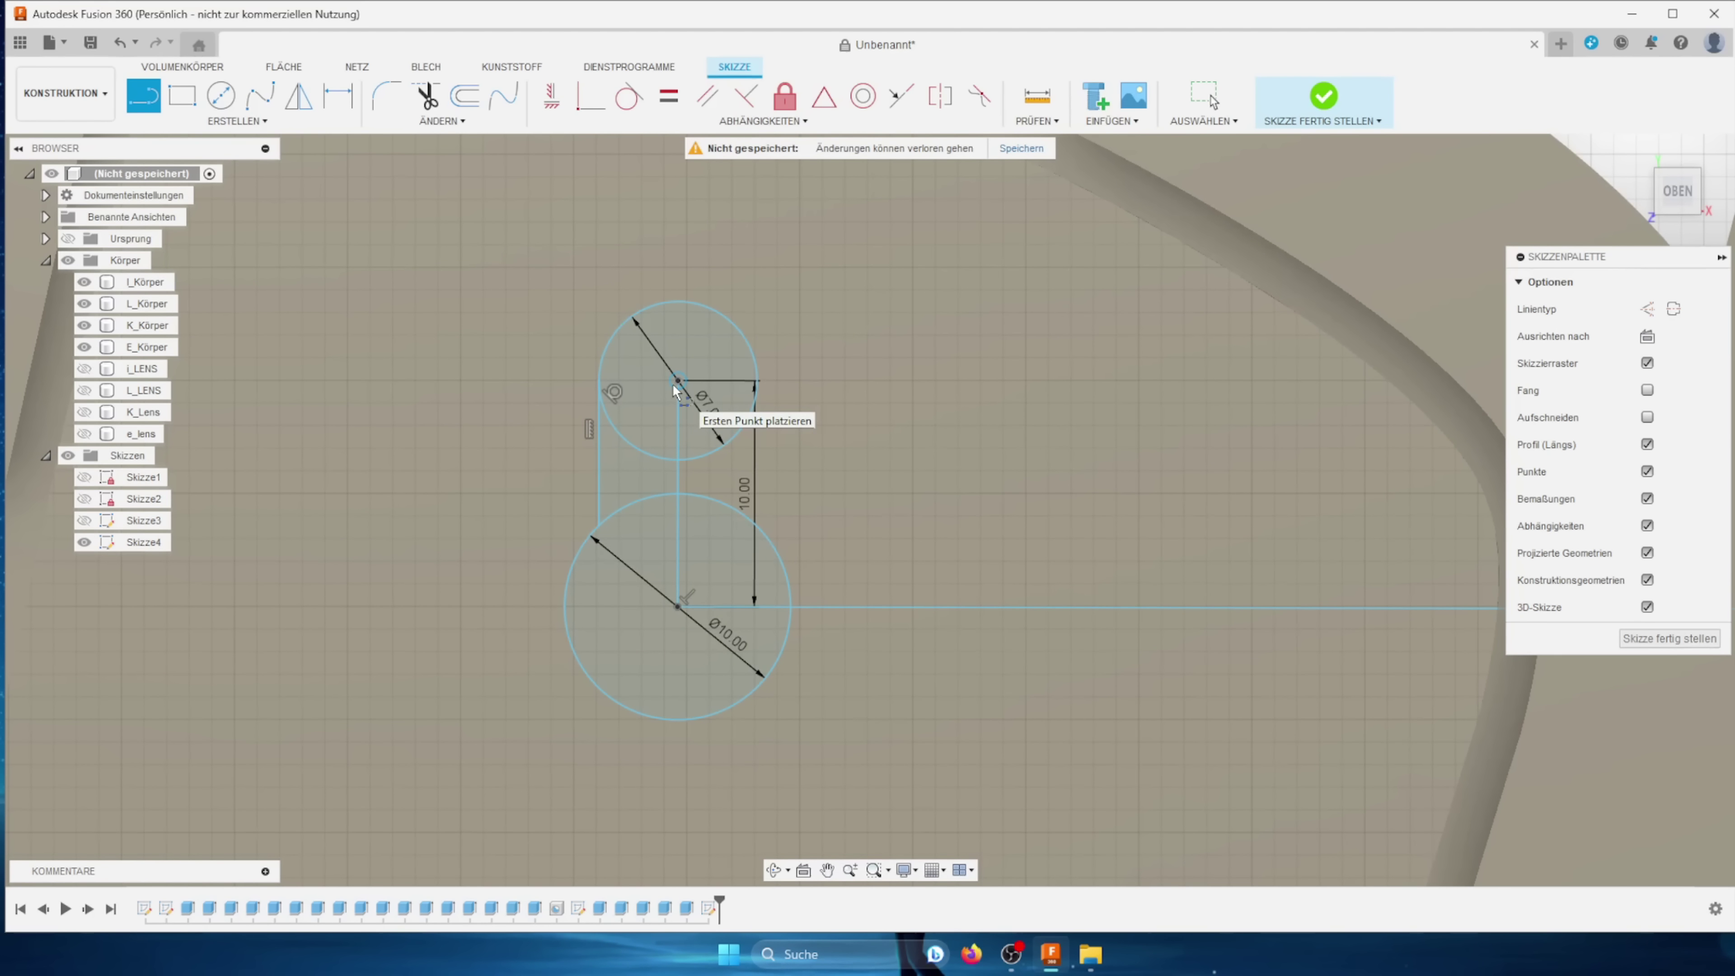
left_click(758, 380)
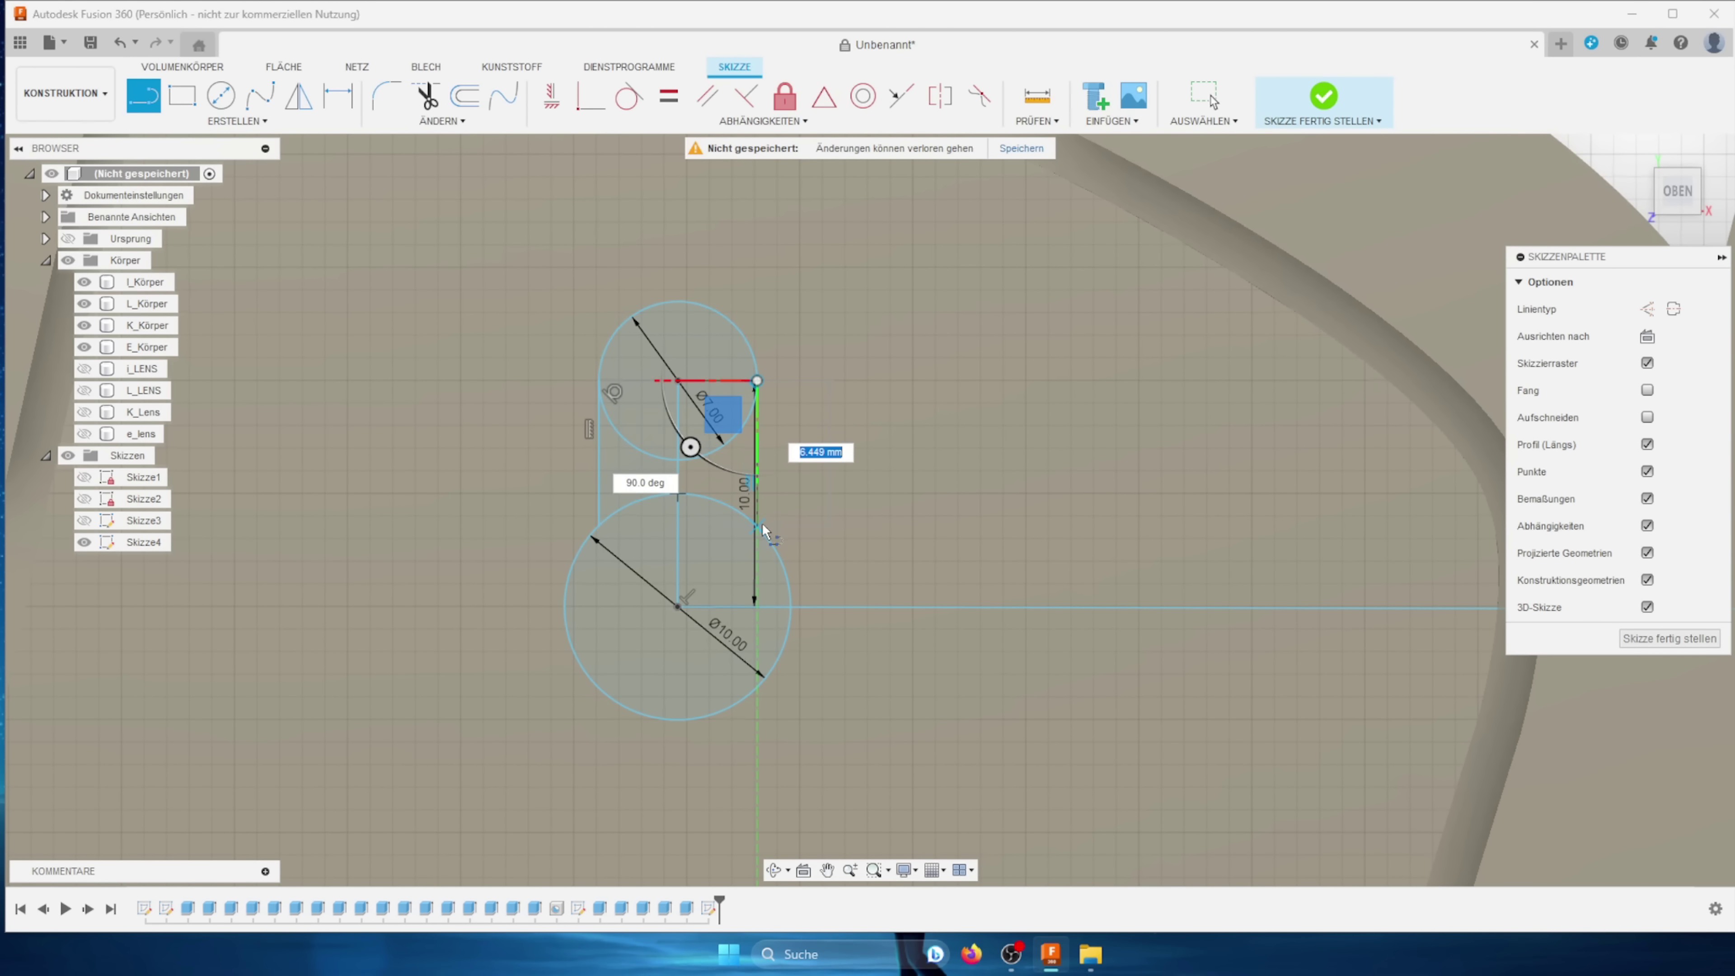
key("Escape")
Step: Select the five keyhole profiles of Skizze4 and extrude them
left_click(727, 570)
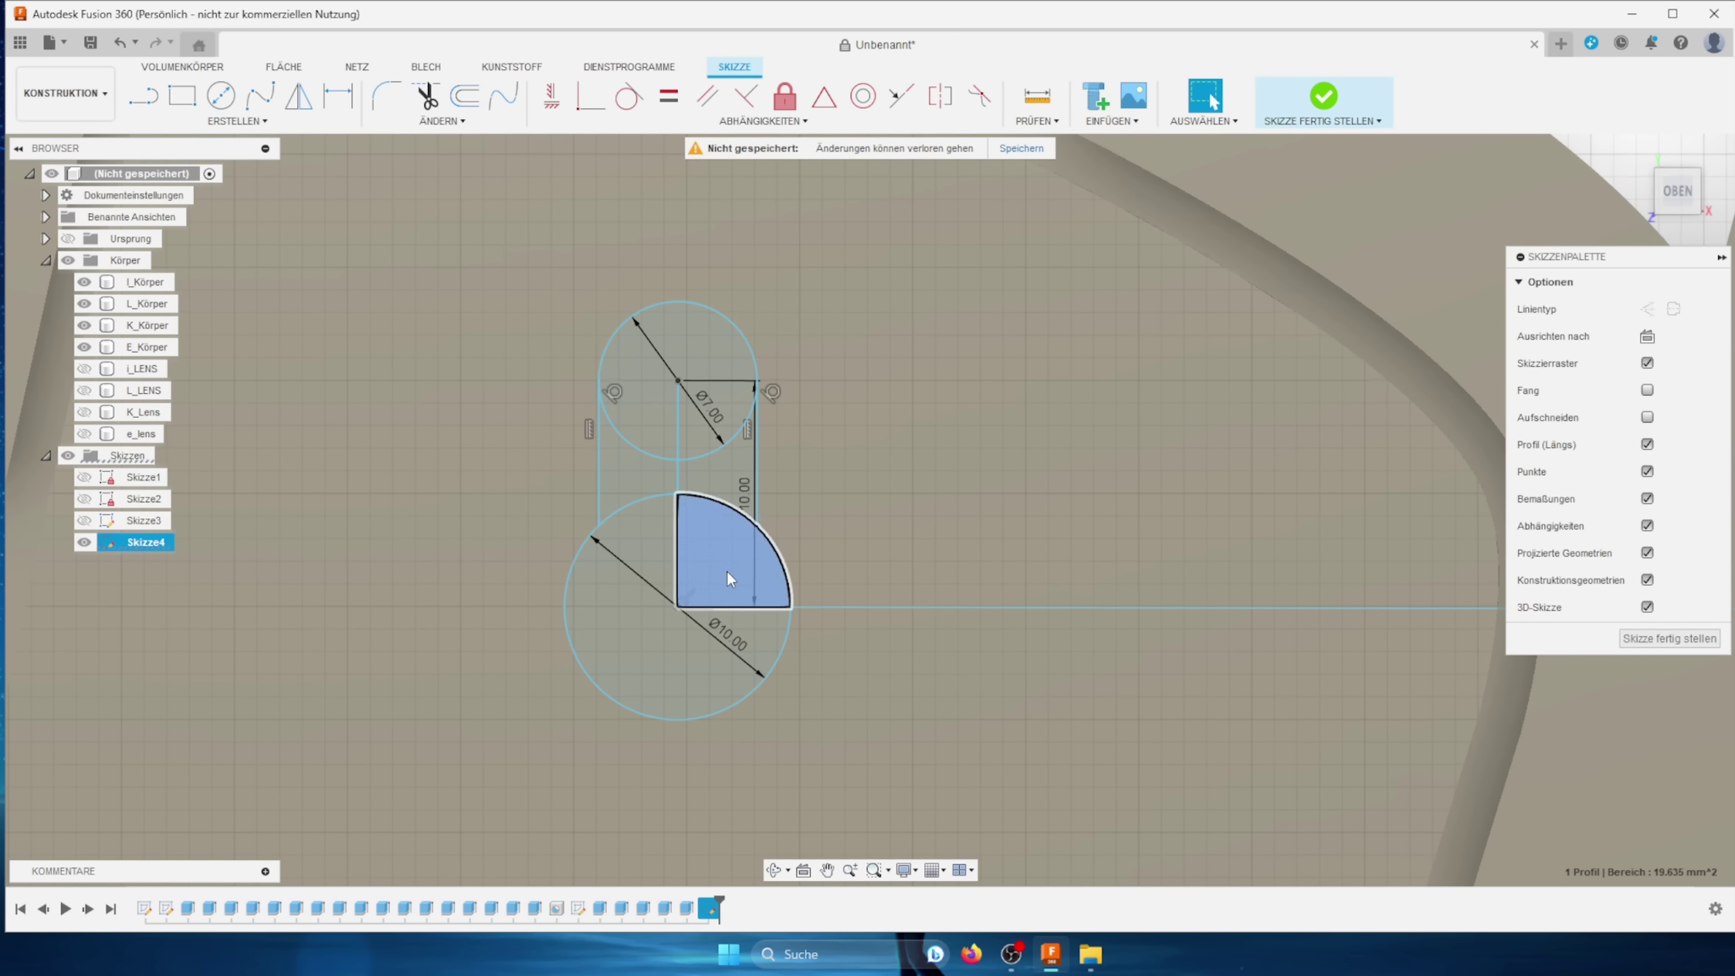
left_click(711, 676, "shift")
left_click(646, 491, "shift")
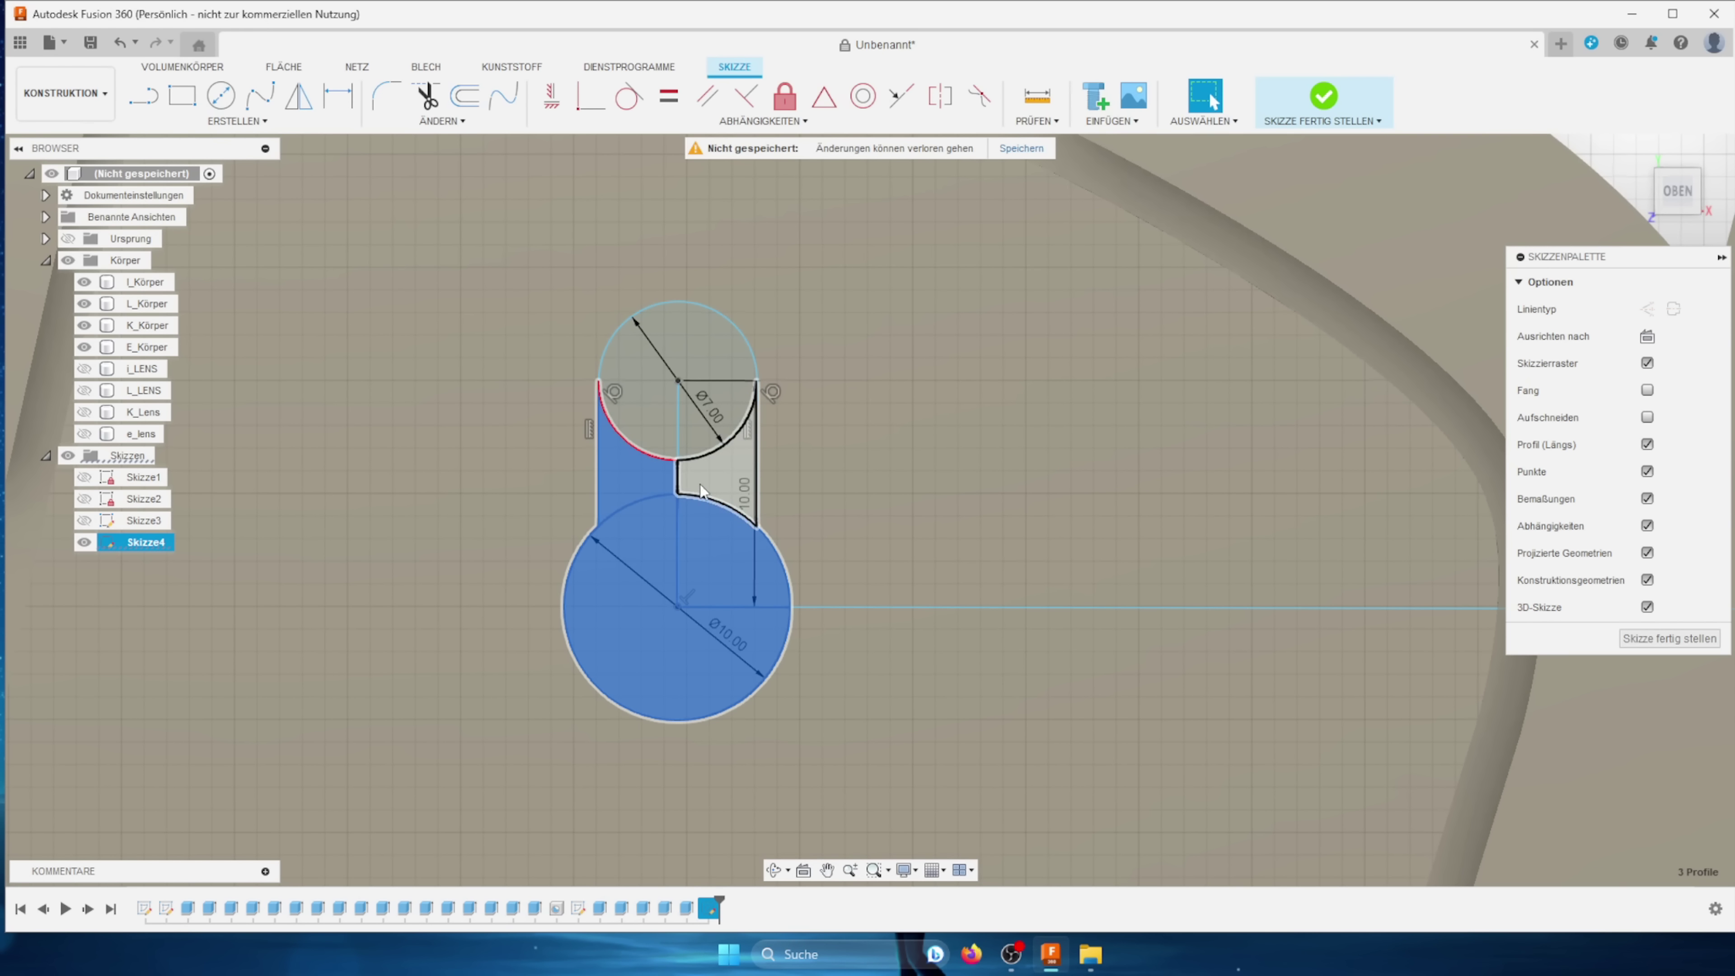
left_click(646, 425, "shift")
key("e")
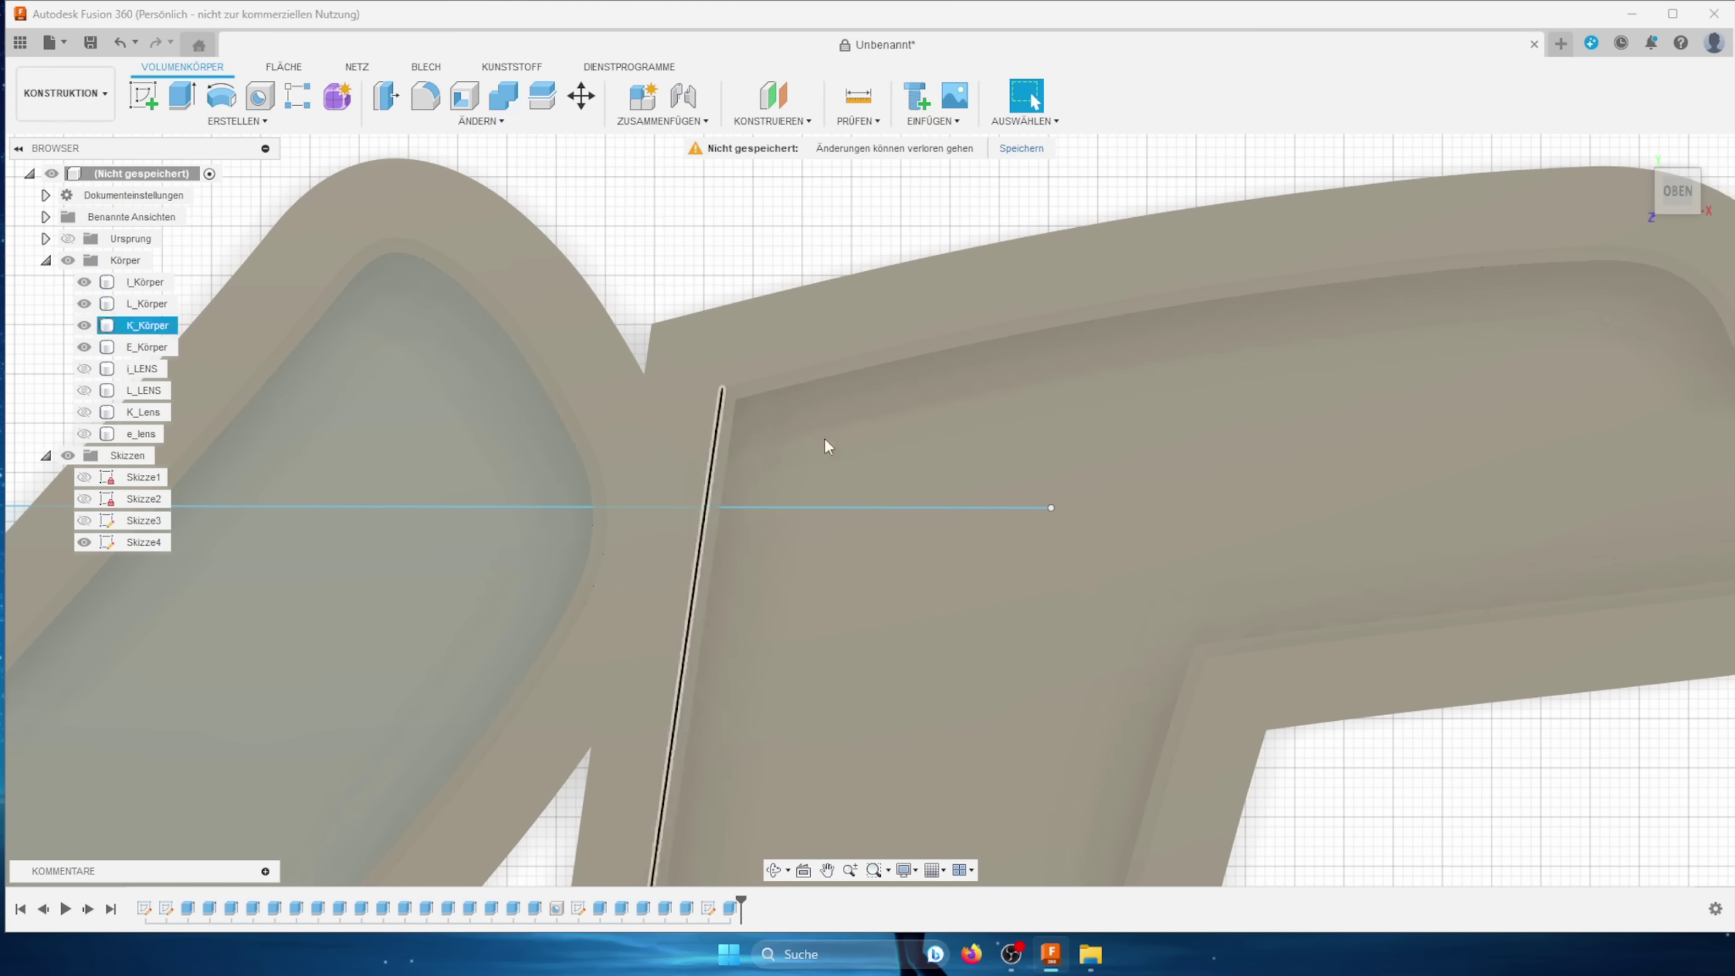
Step: Edit Skizze4 and draw a 10 mm line up from the E's circle centre
left_click(138, 541)
double_click(138, 542)
key("l")
left_click(1050, 507)
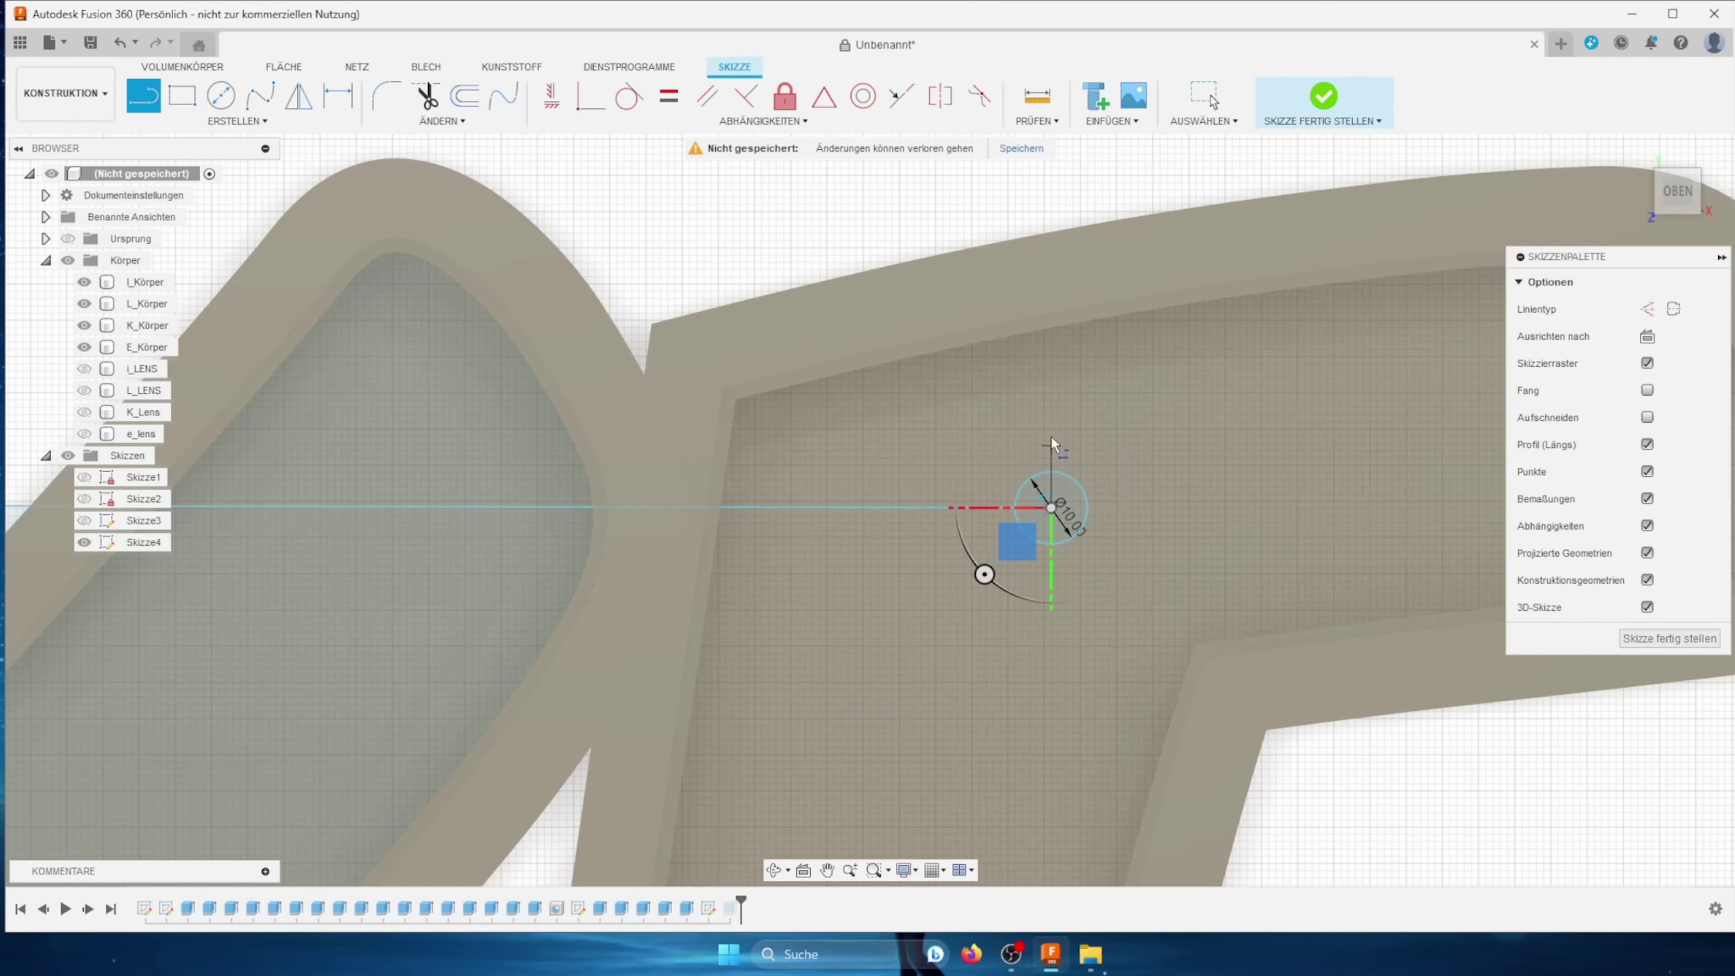
type("10")
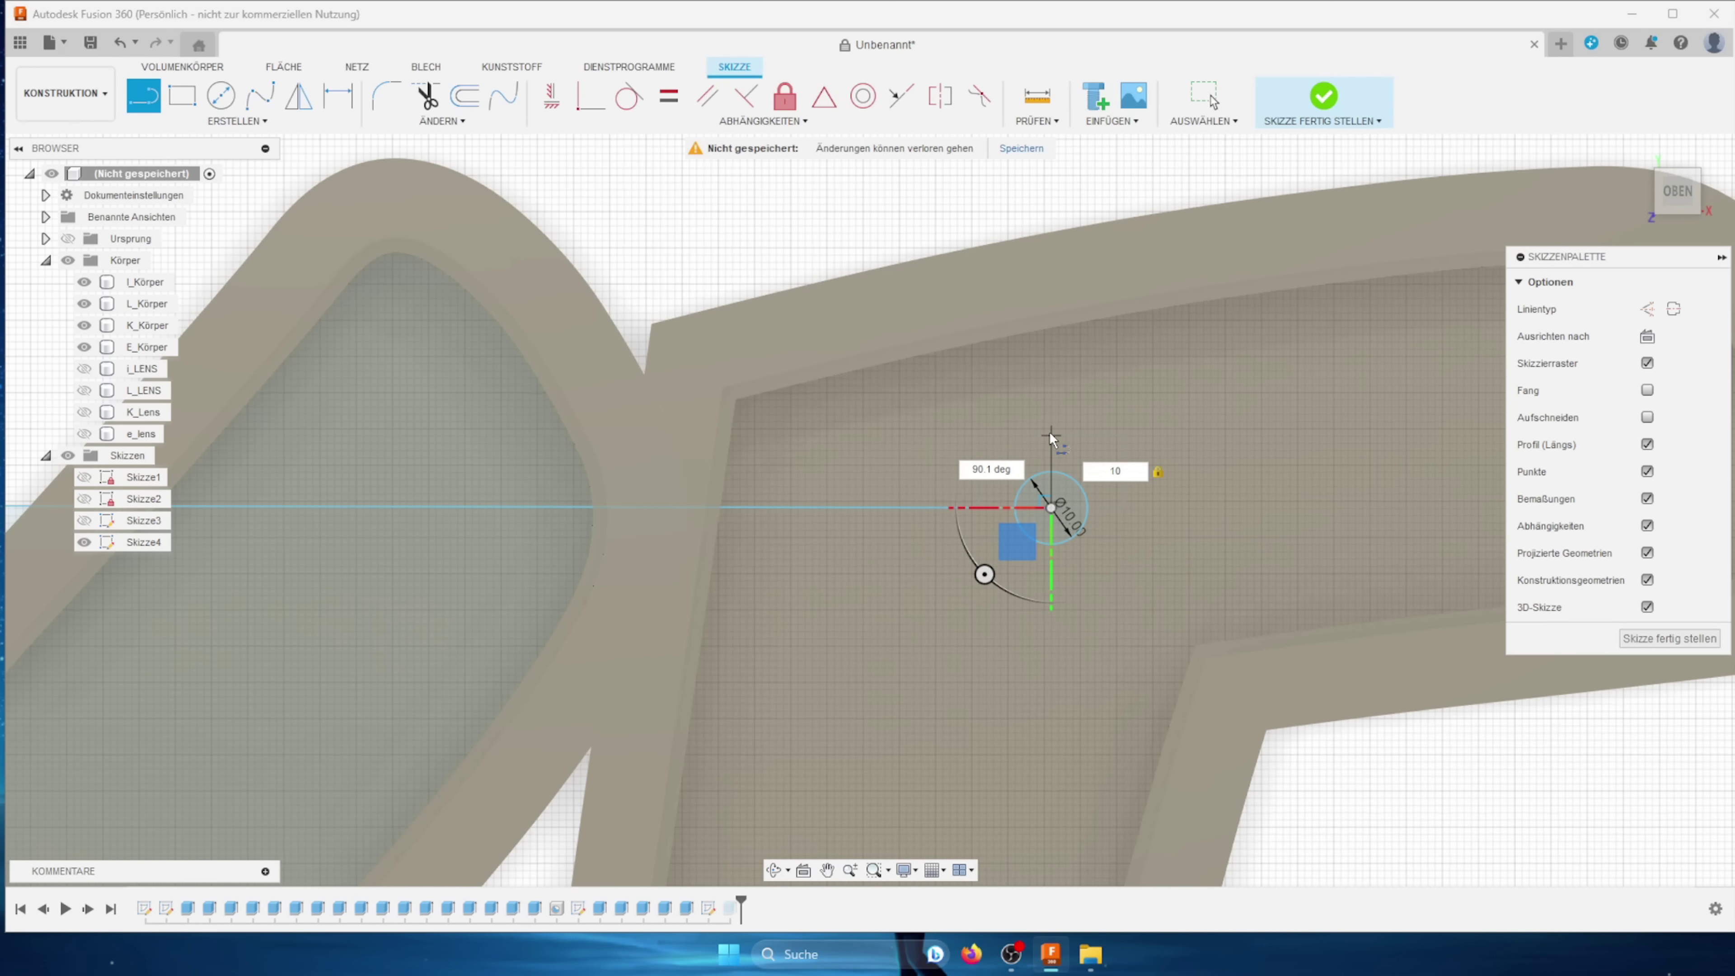
key("Return")
Step: Add a Ø7 circle at the line's top end, then abandon a connecting line
key("c")
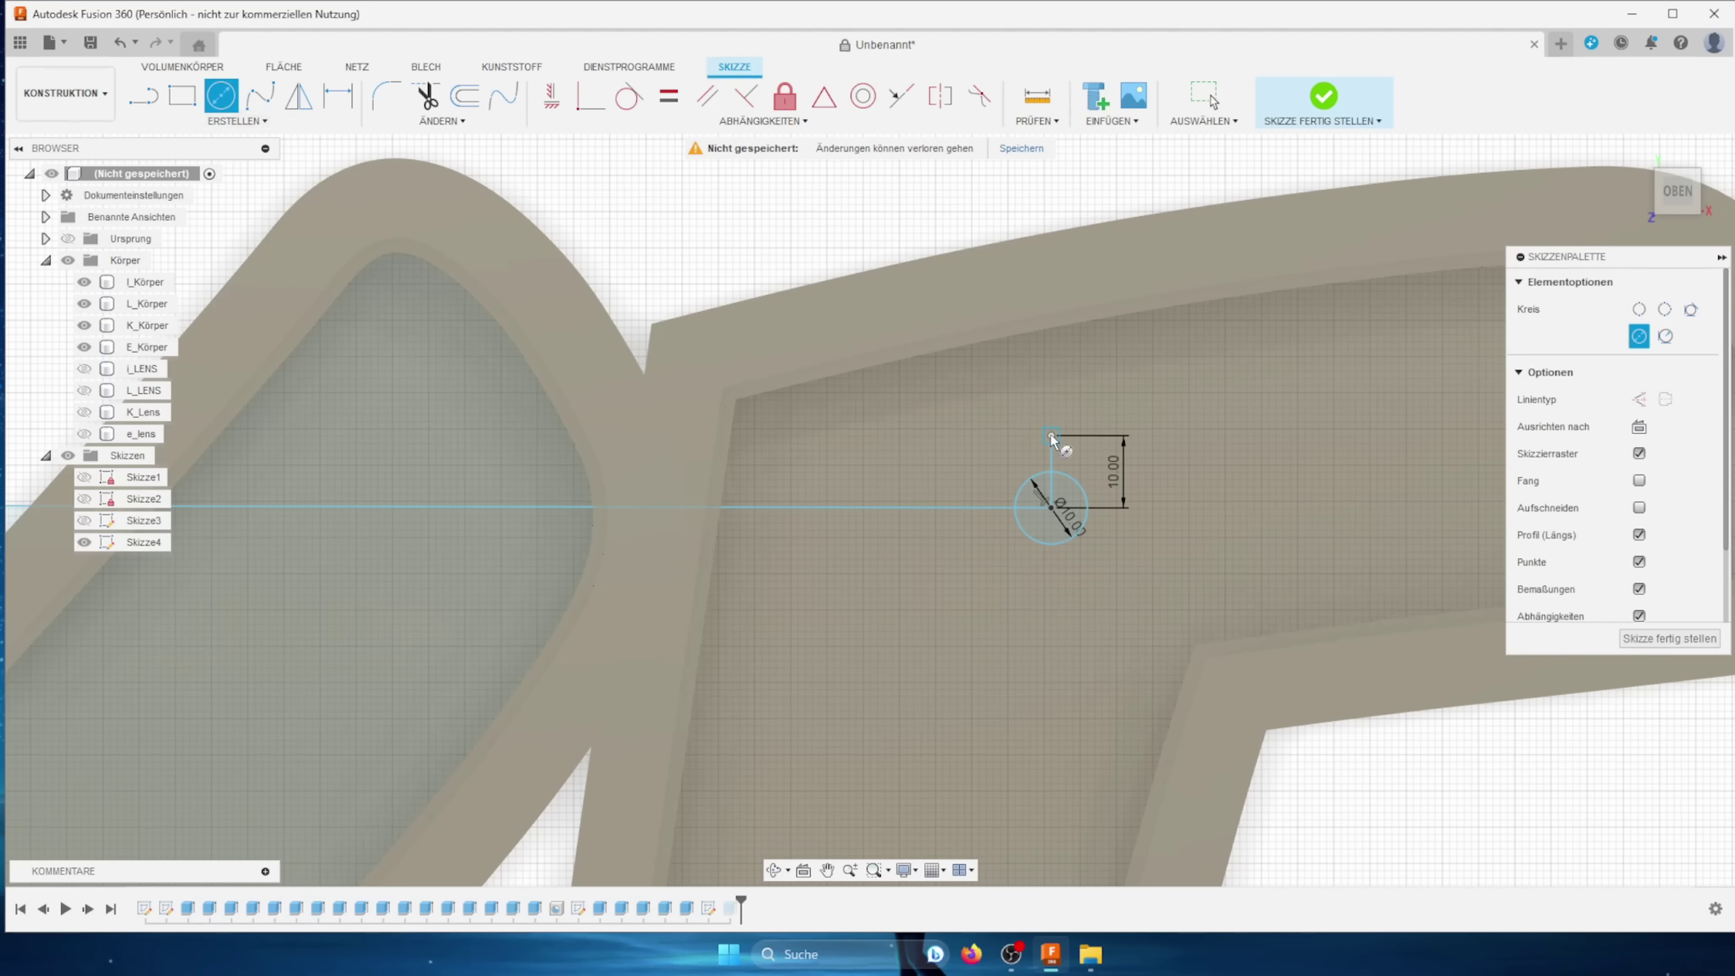
left_click(1051, 435)
type("7")
key("Return")
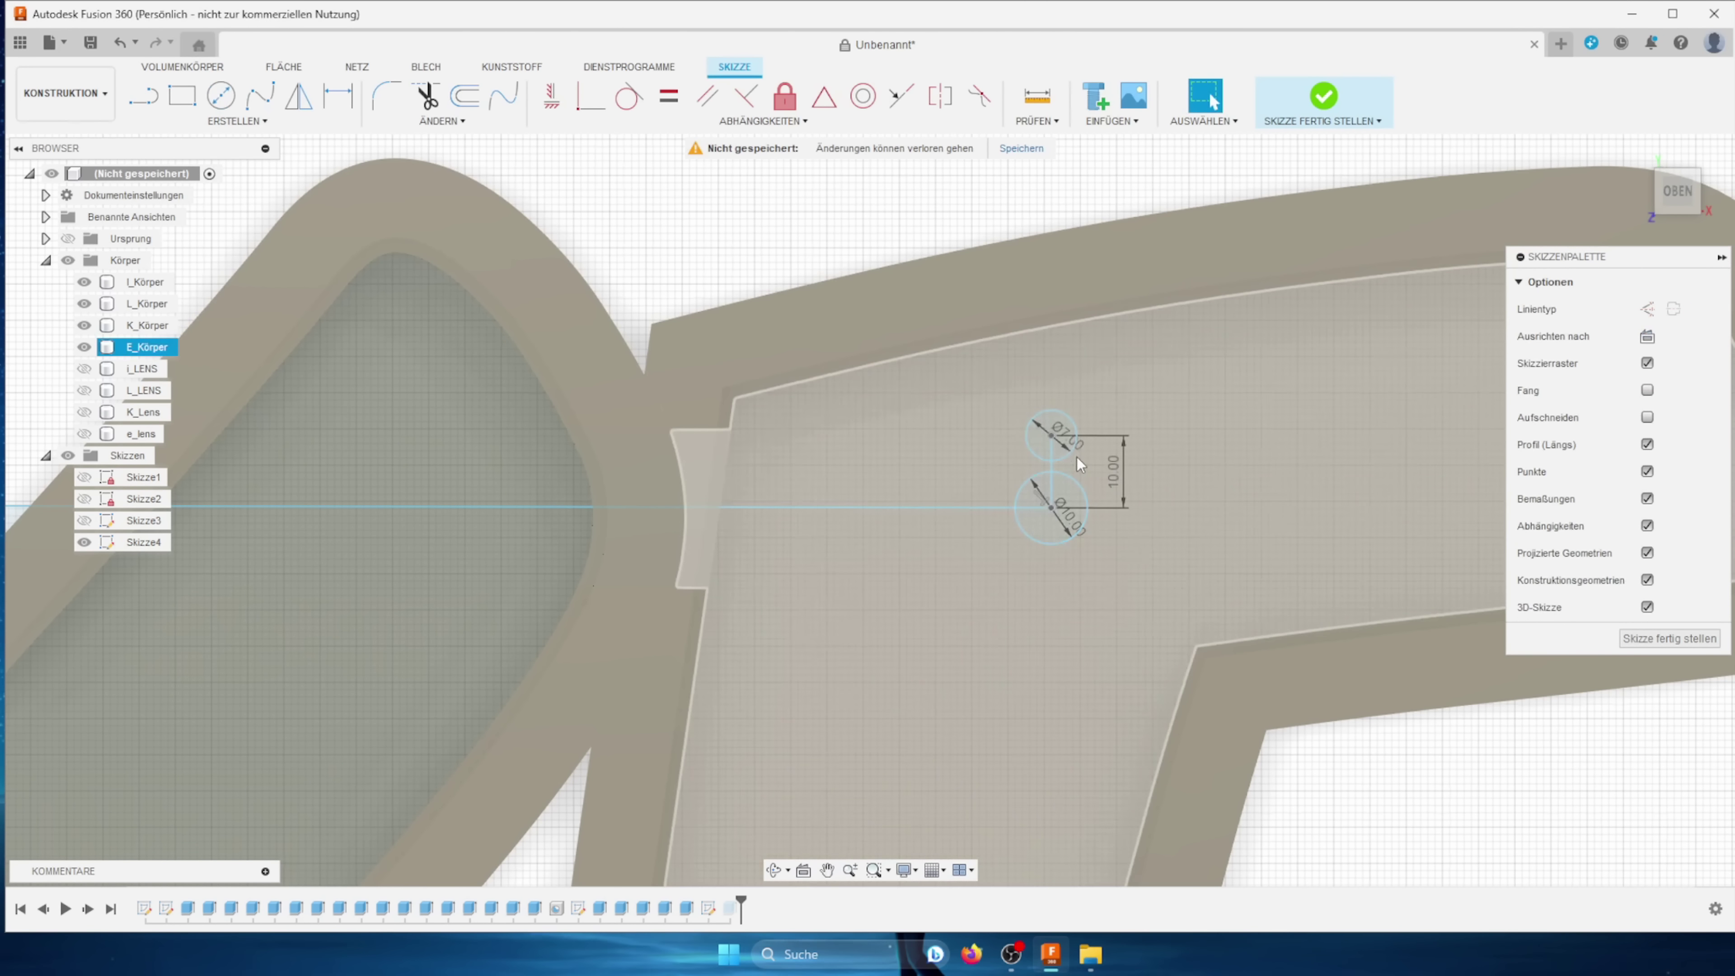
scroll(1077, 457, "up", 5)
key("Escape")
left_click(149, 103)
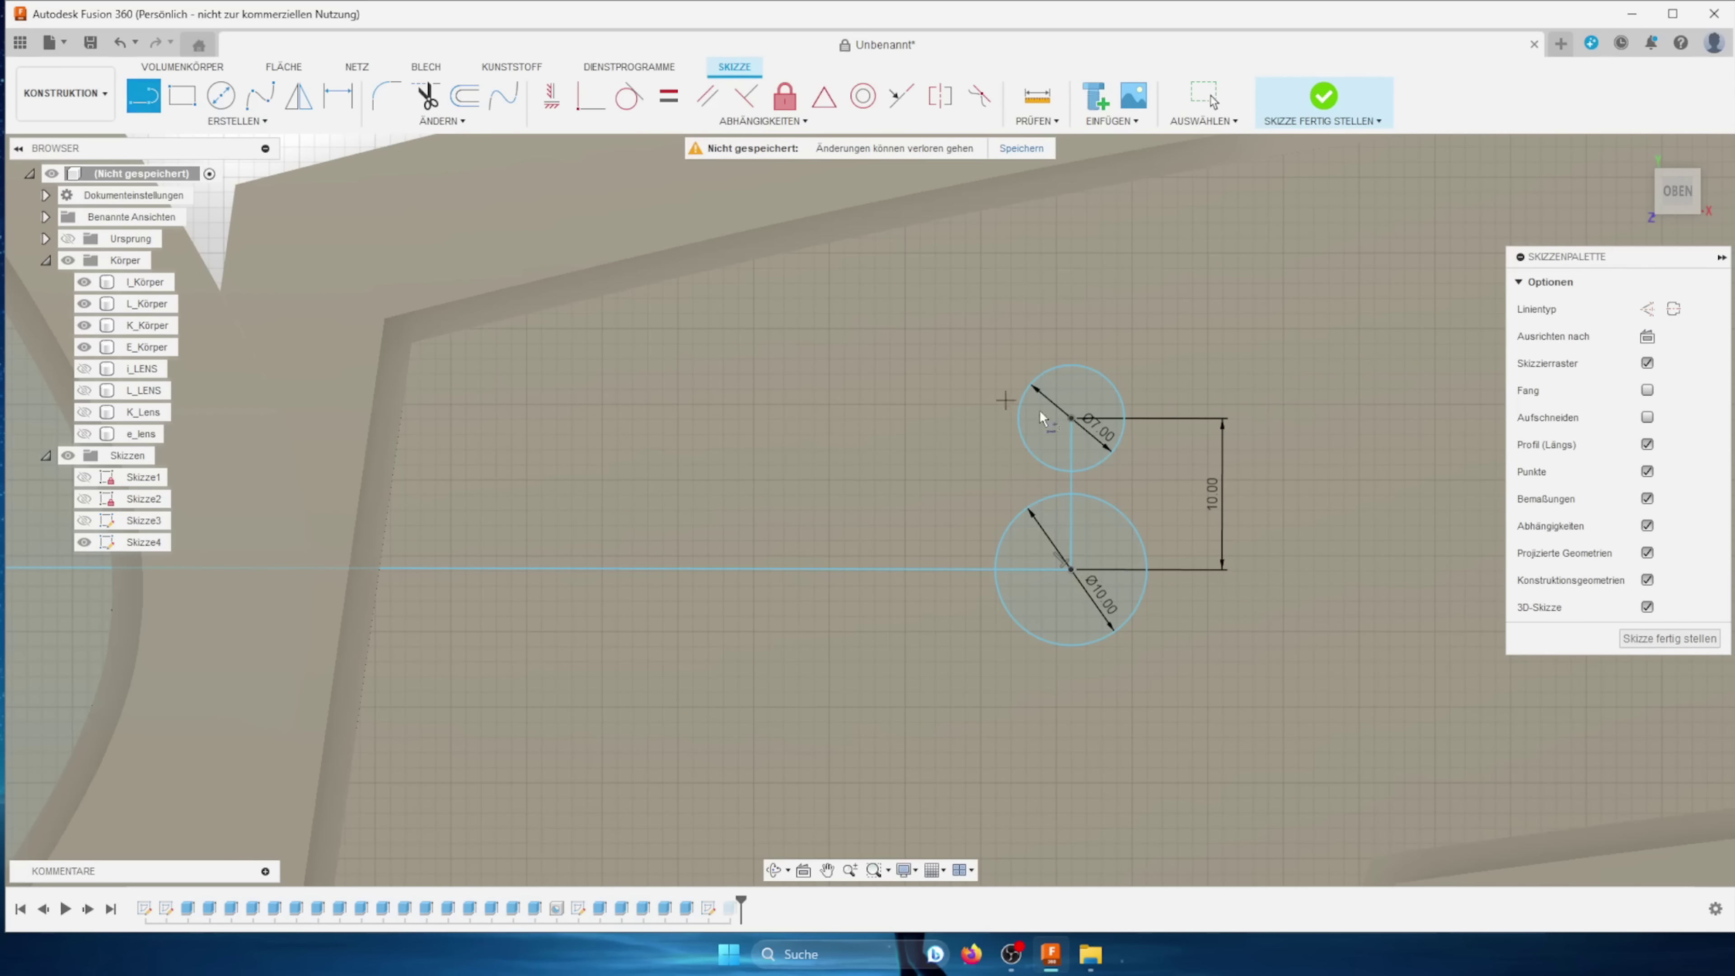
left_click(1018, 514)
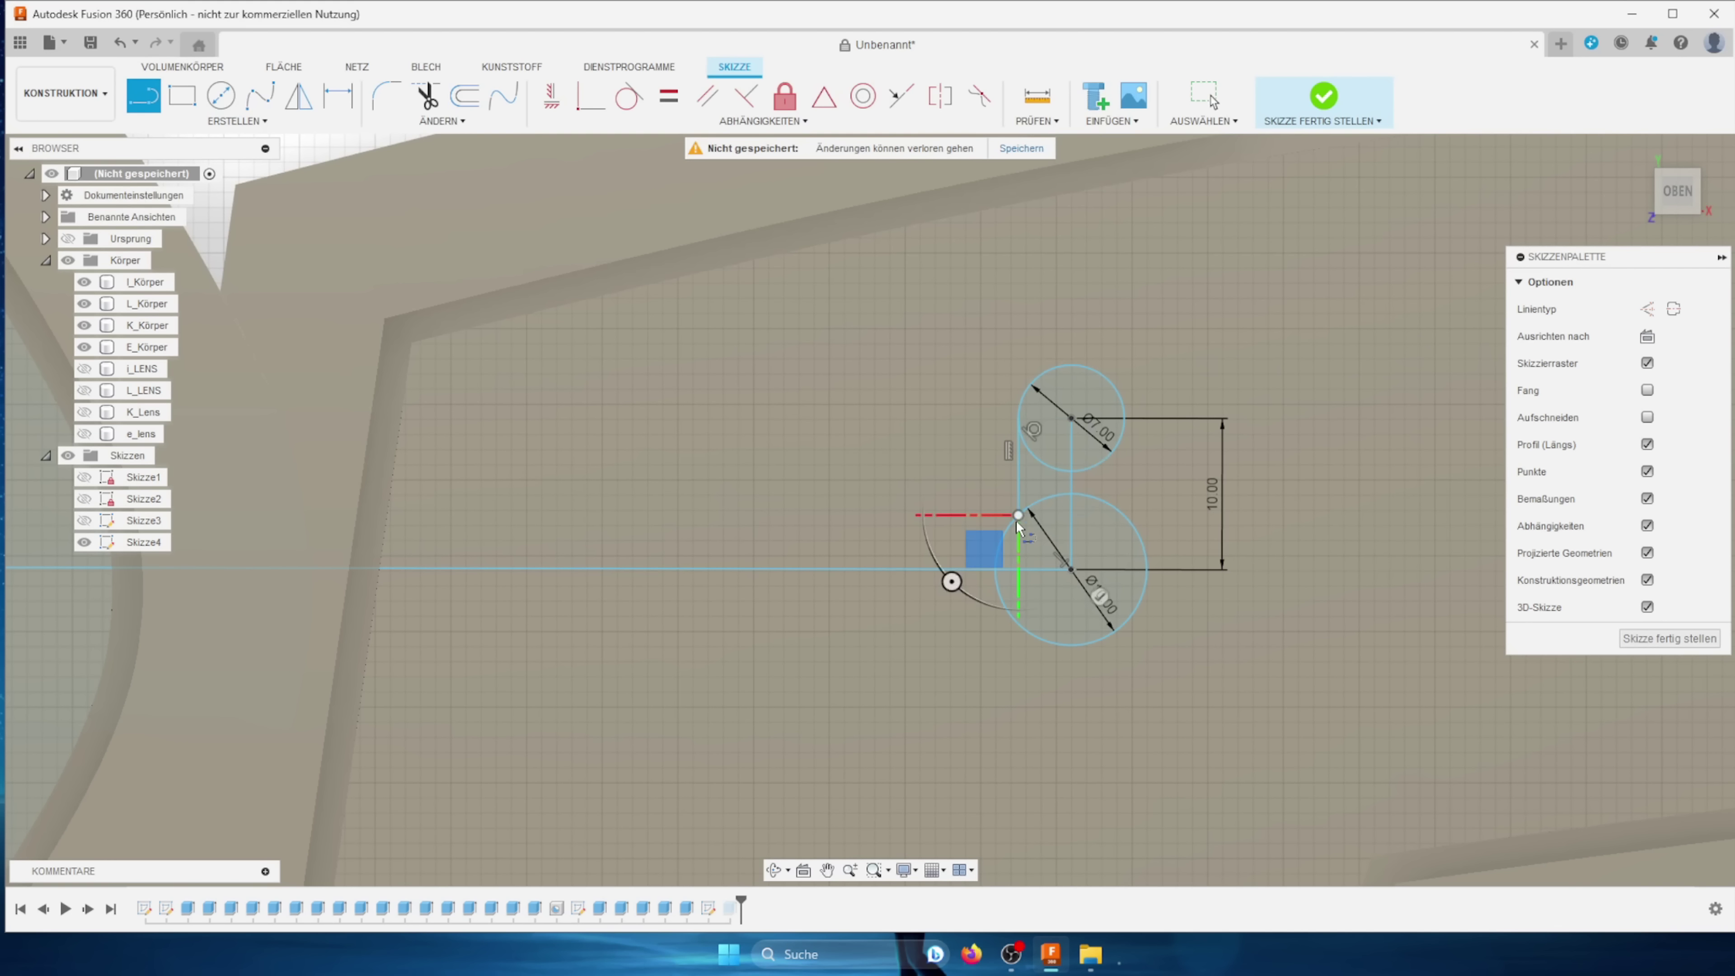
left_click_drag(1124, 418, 1120, 509)
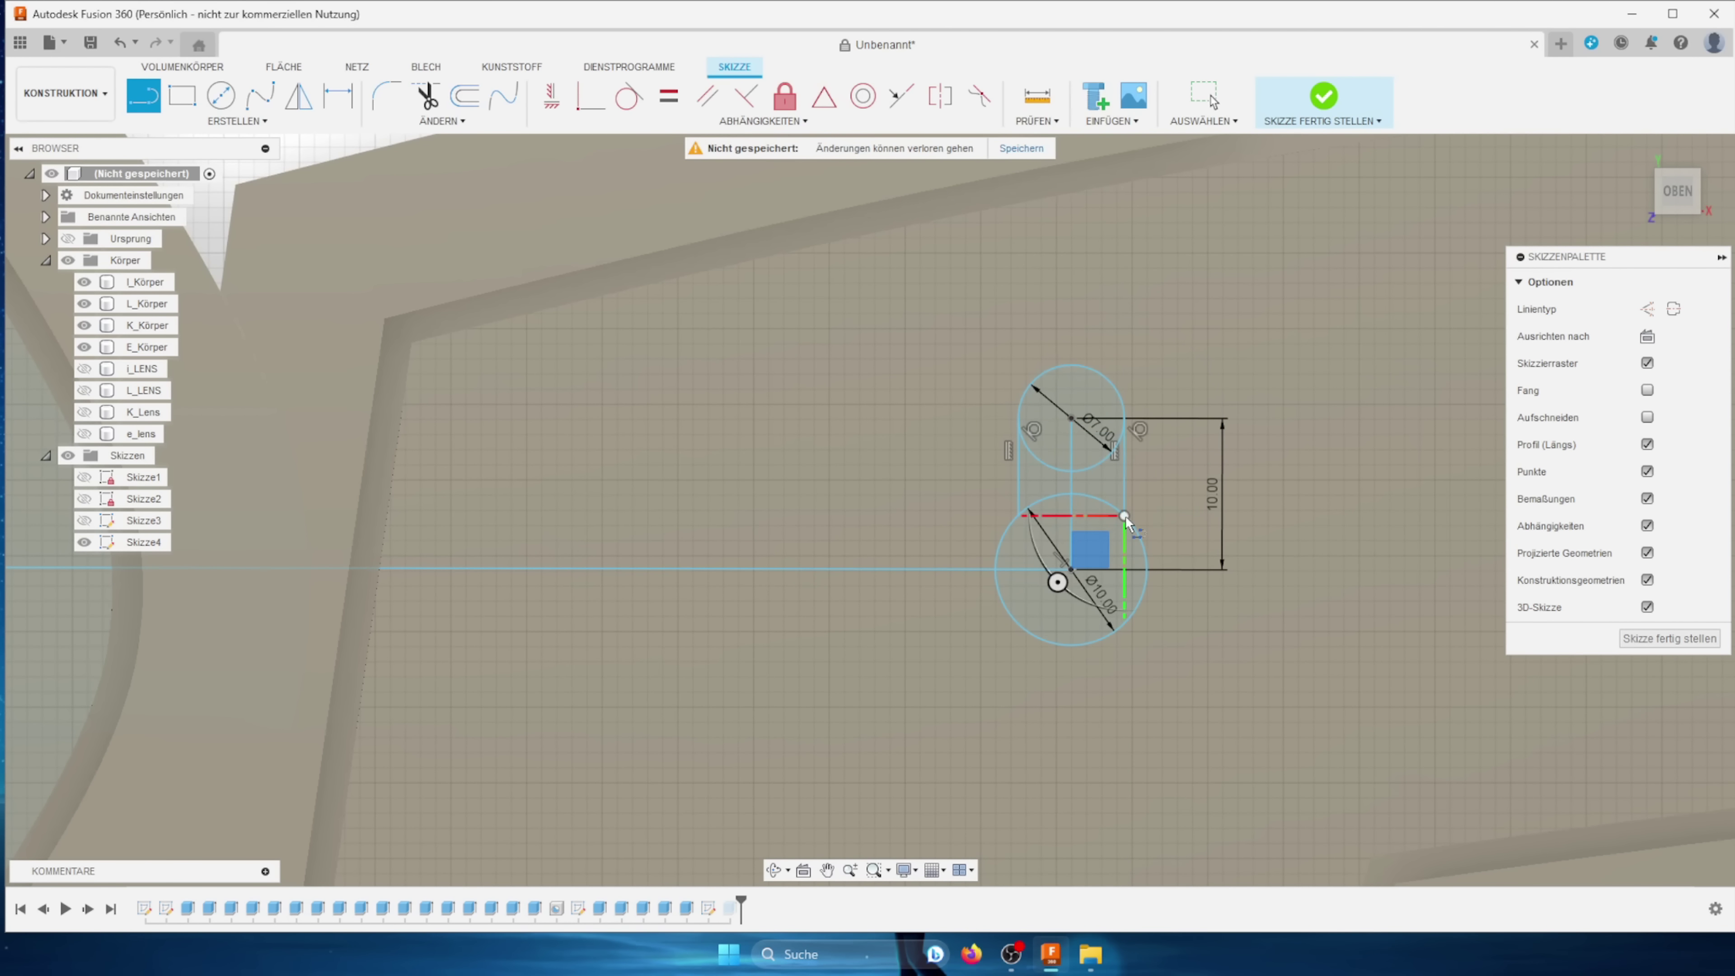
key("Escape")
Step: Extrude the three keyhole regions by -5 mm
left_click(1108, 587)
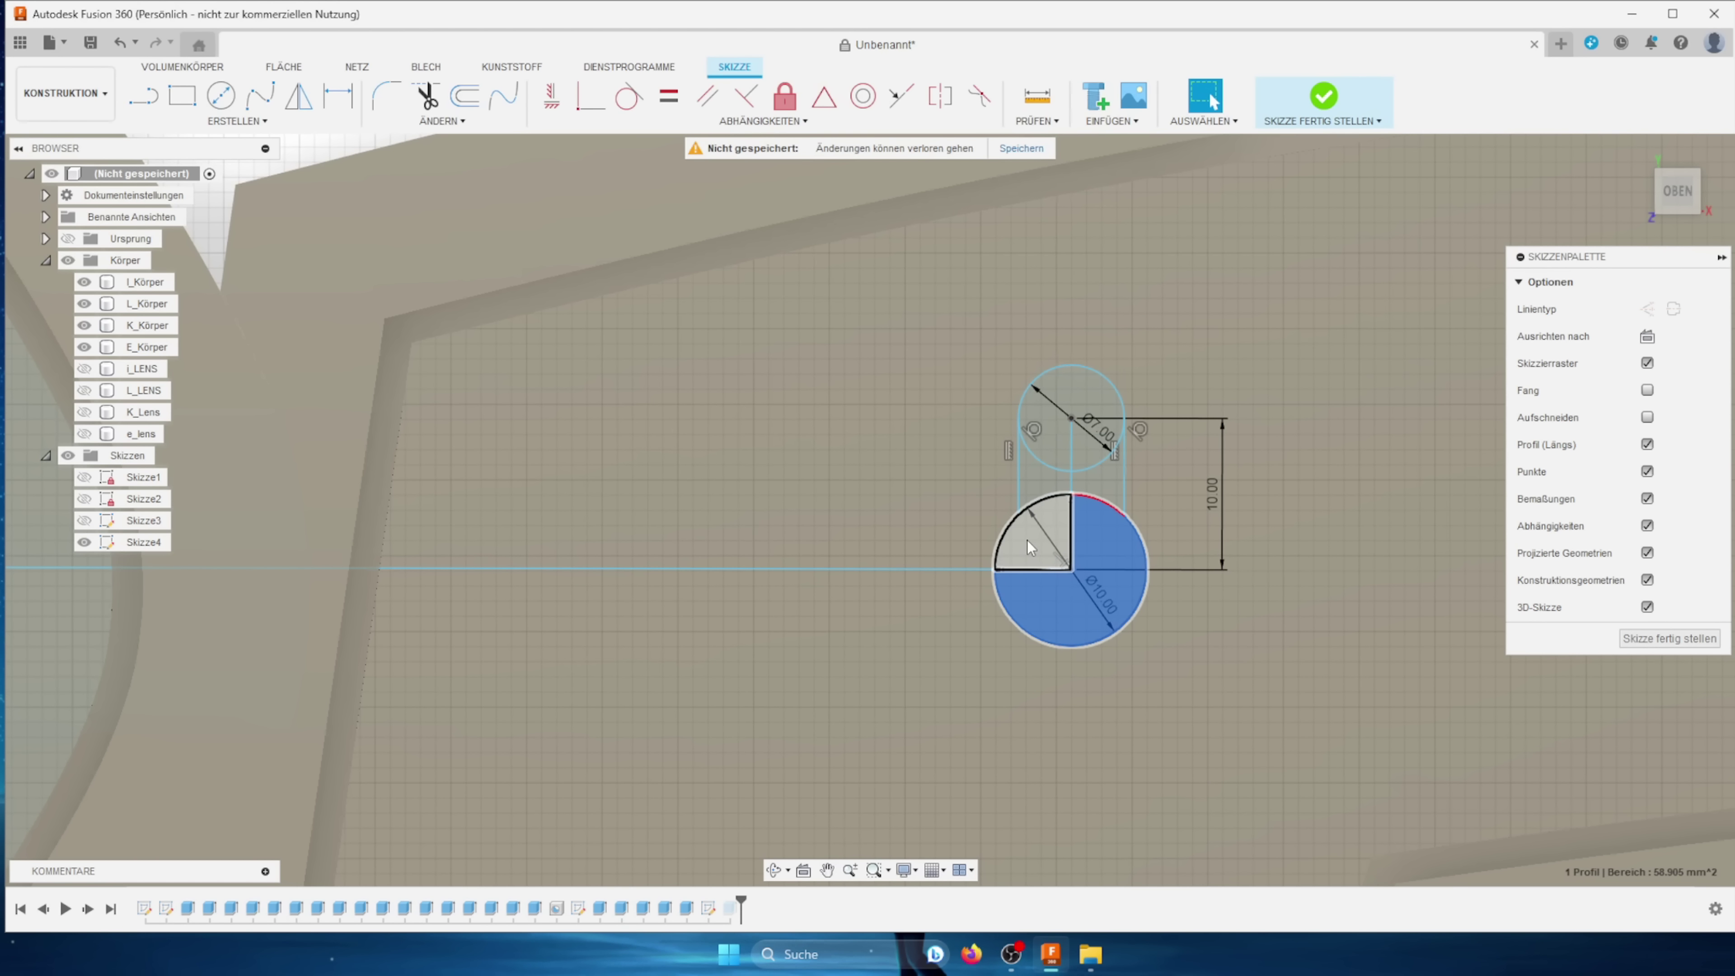
left_click(1036, 482)
left_click(1056, 439)
key("e")
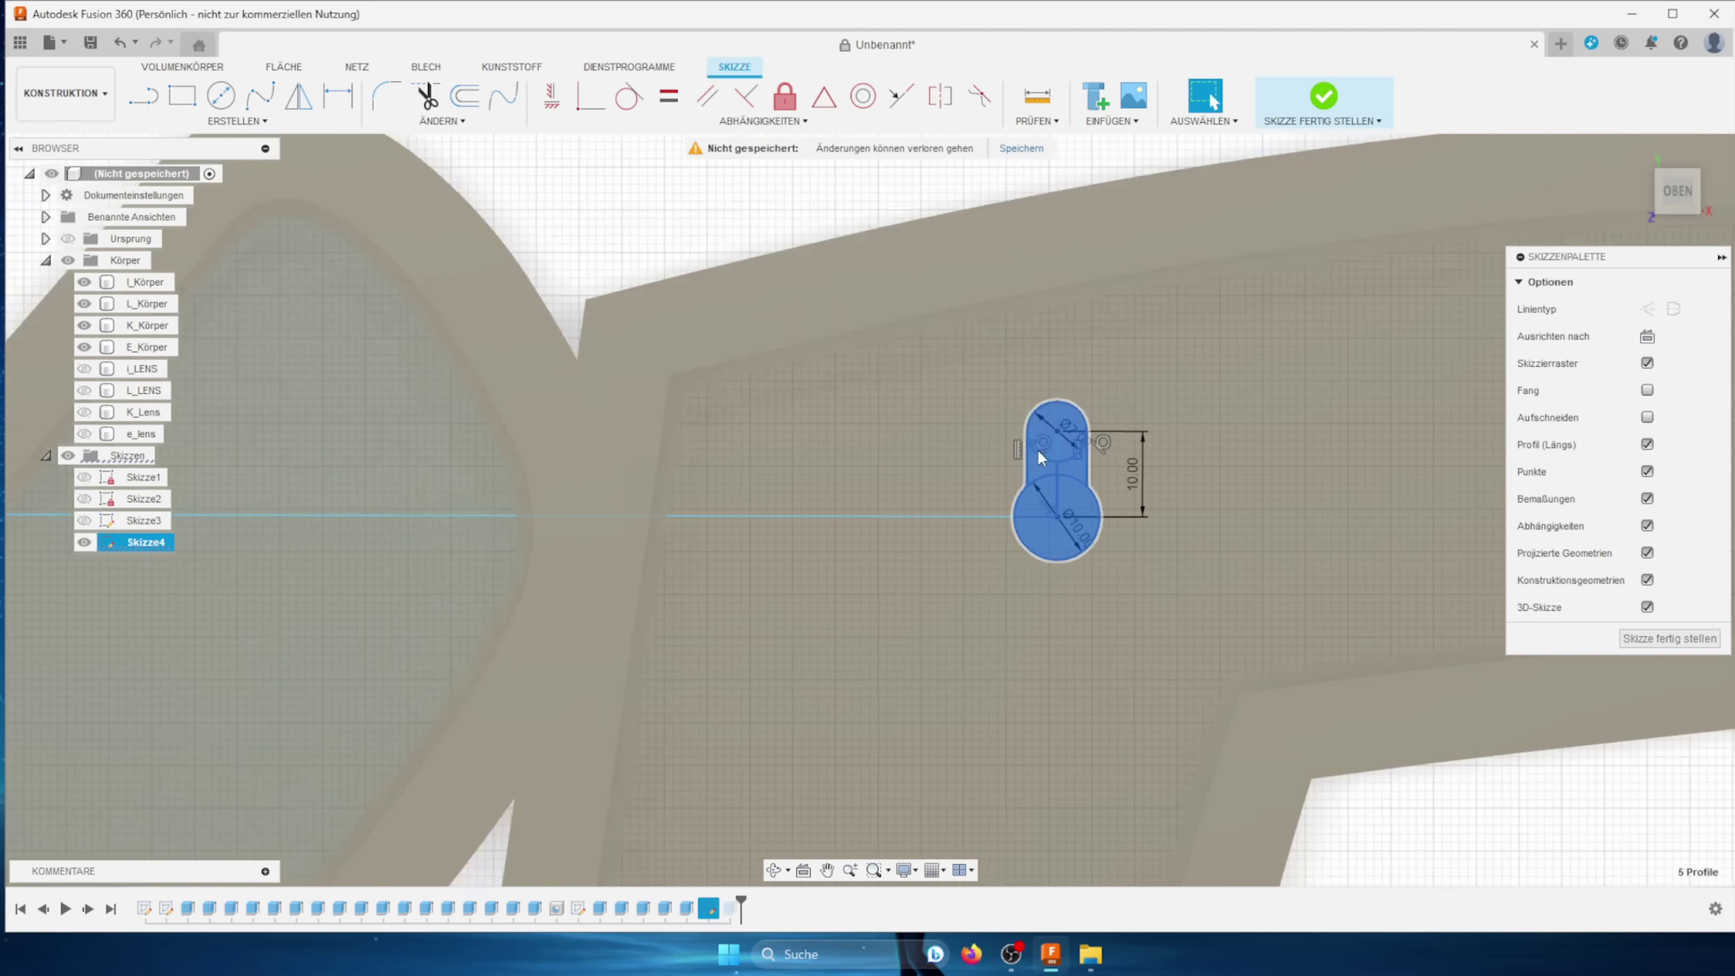
left_click(1414, 439)
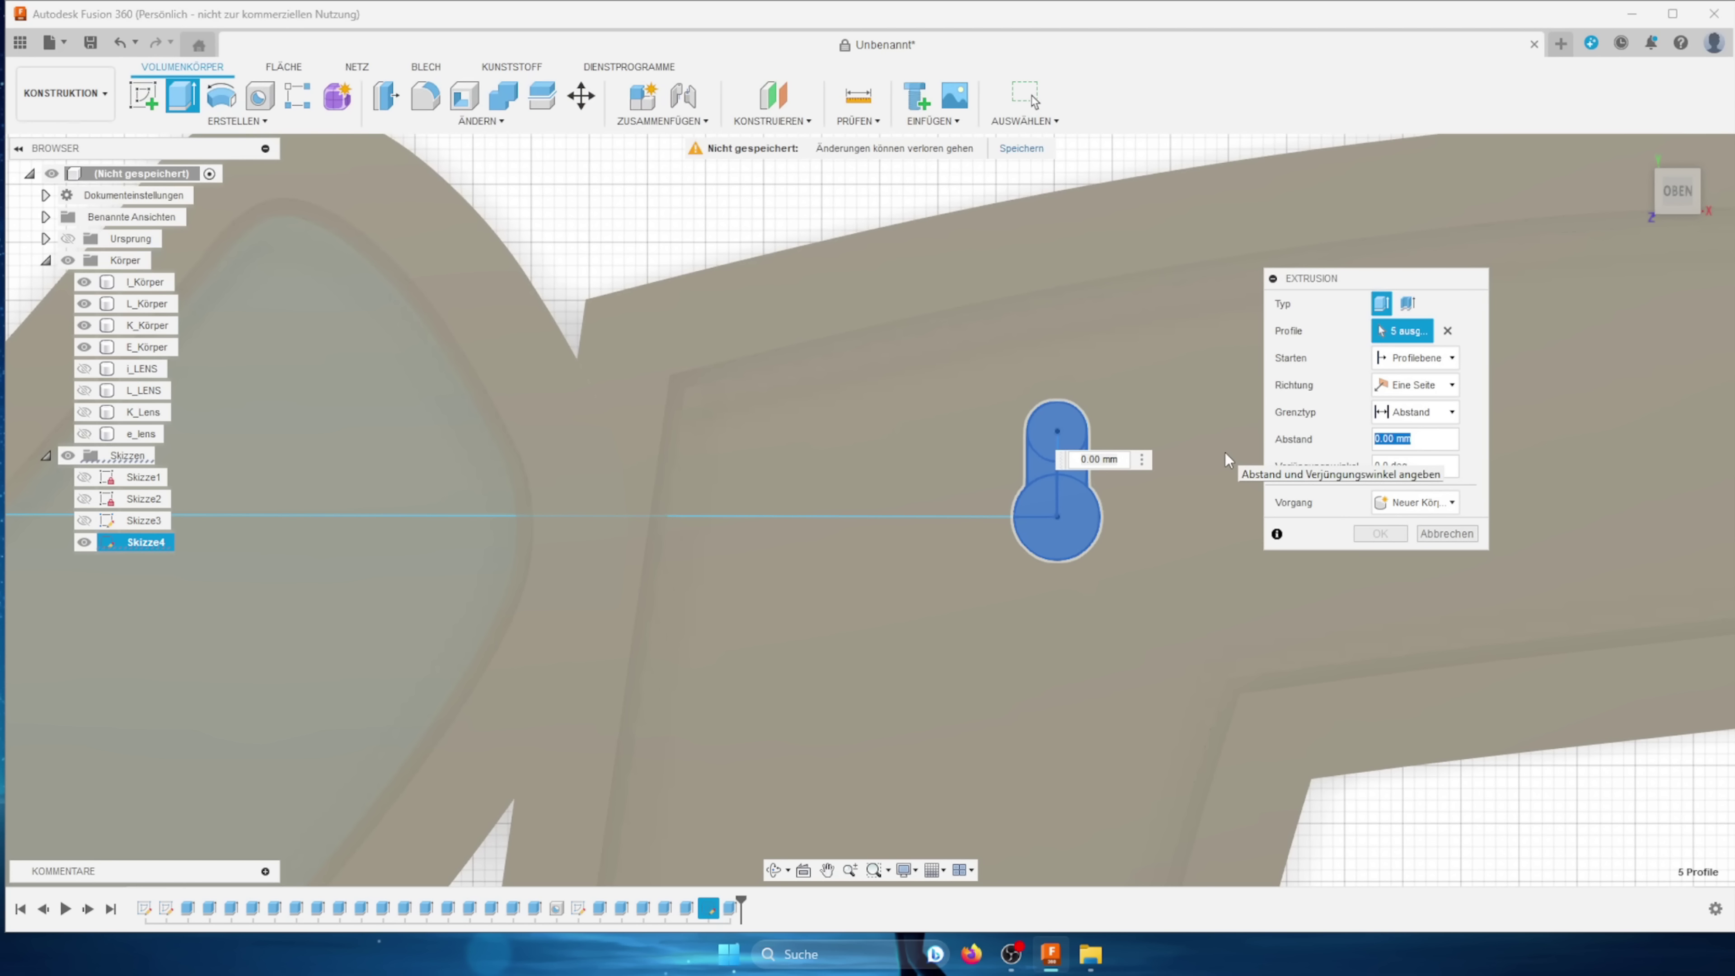
type("-5")
left_click(1397, 559)
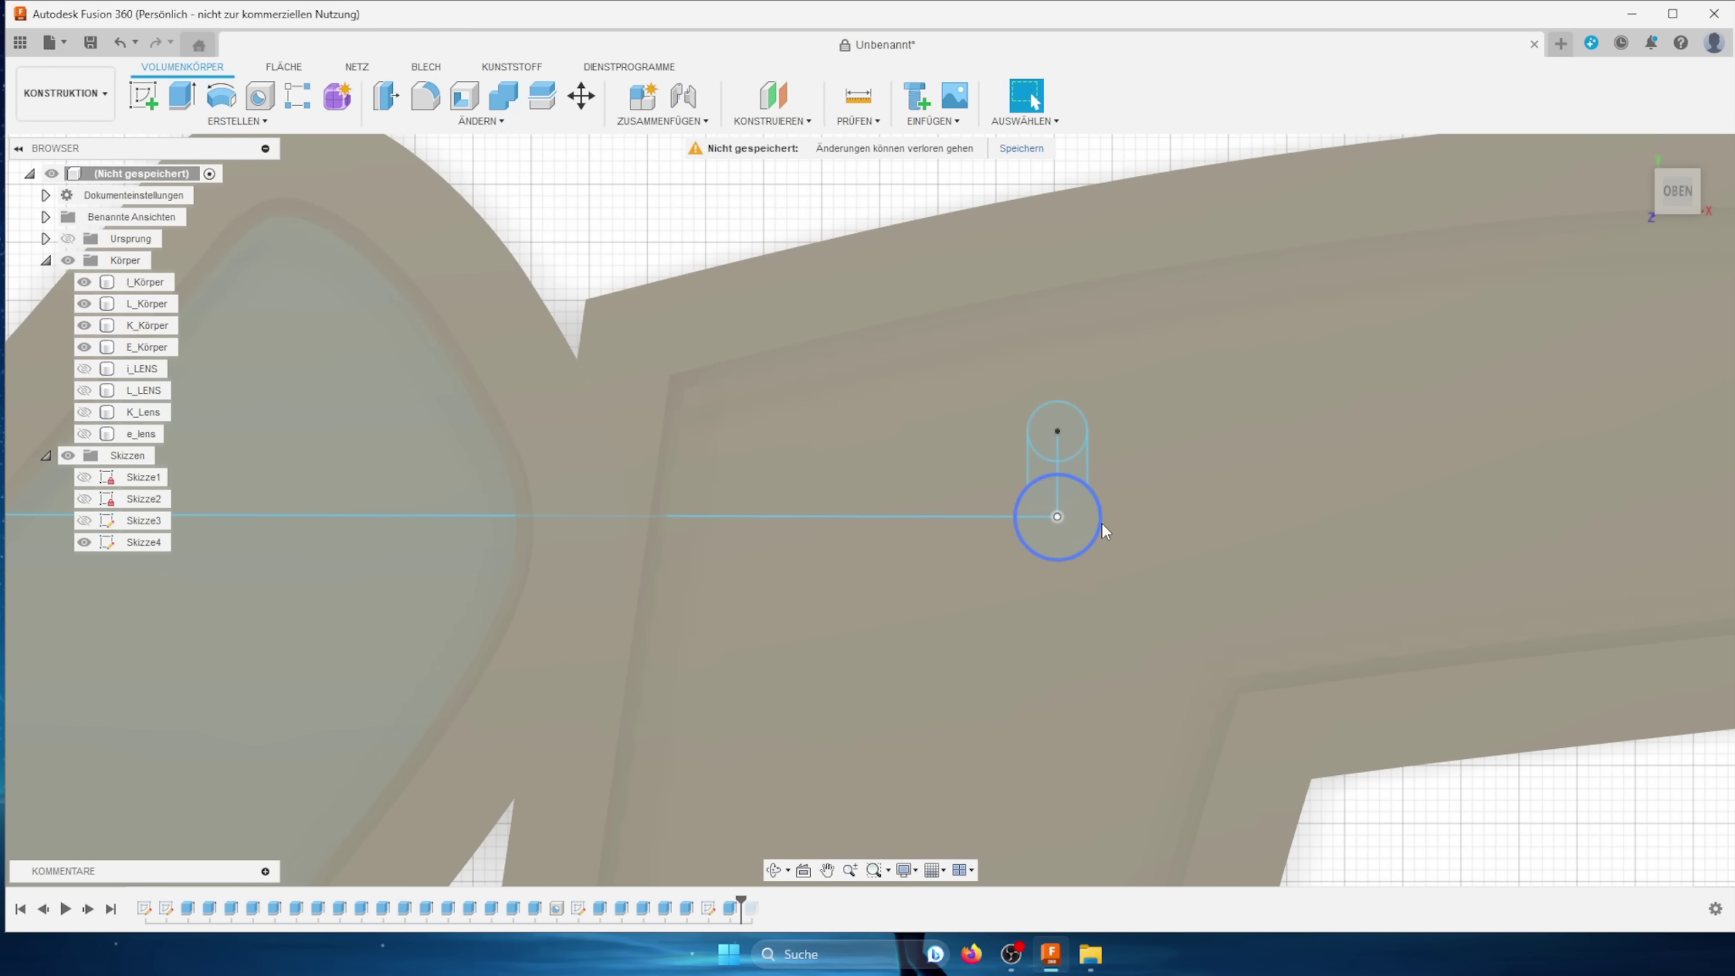
Step: Reselect the keyhole's lower, connecting and upper regions and extrude them -5 mm
left_click(1041, 501)
scroll(1041, 504, "up", 3)
left_click(1041, 504)
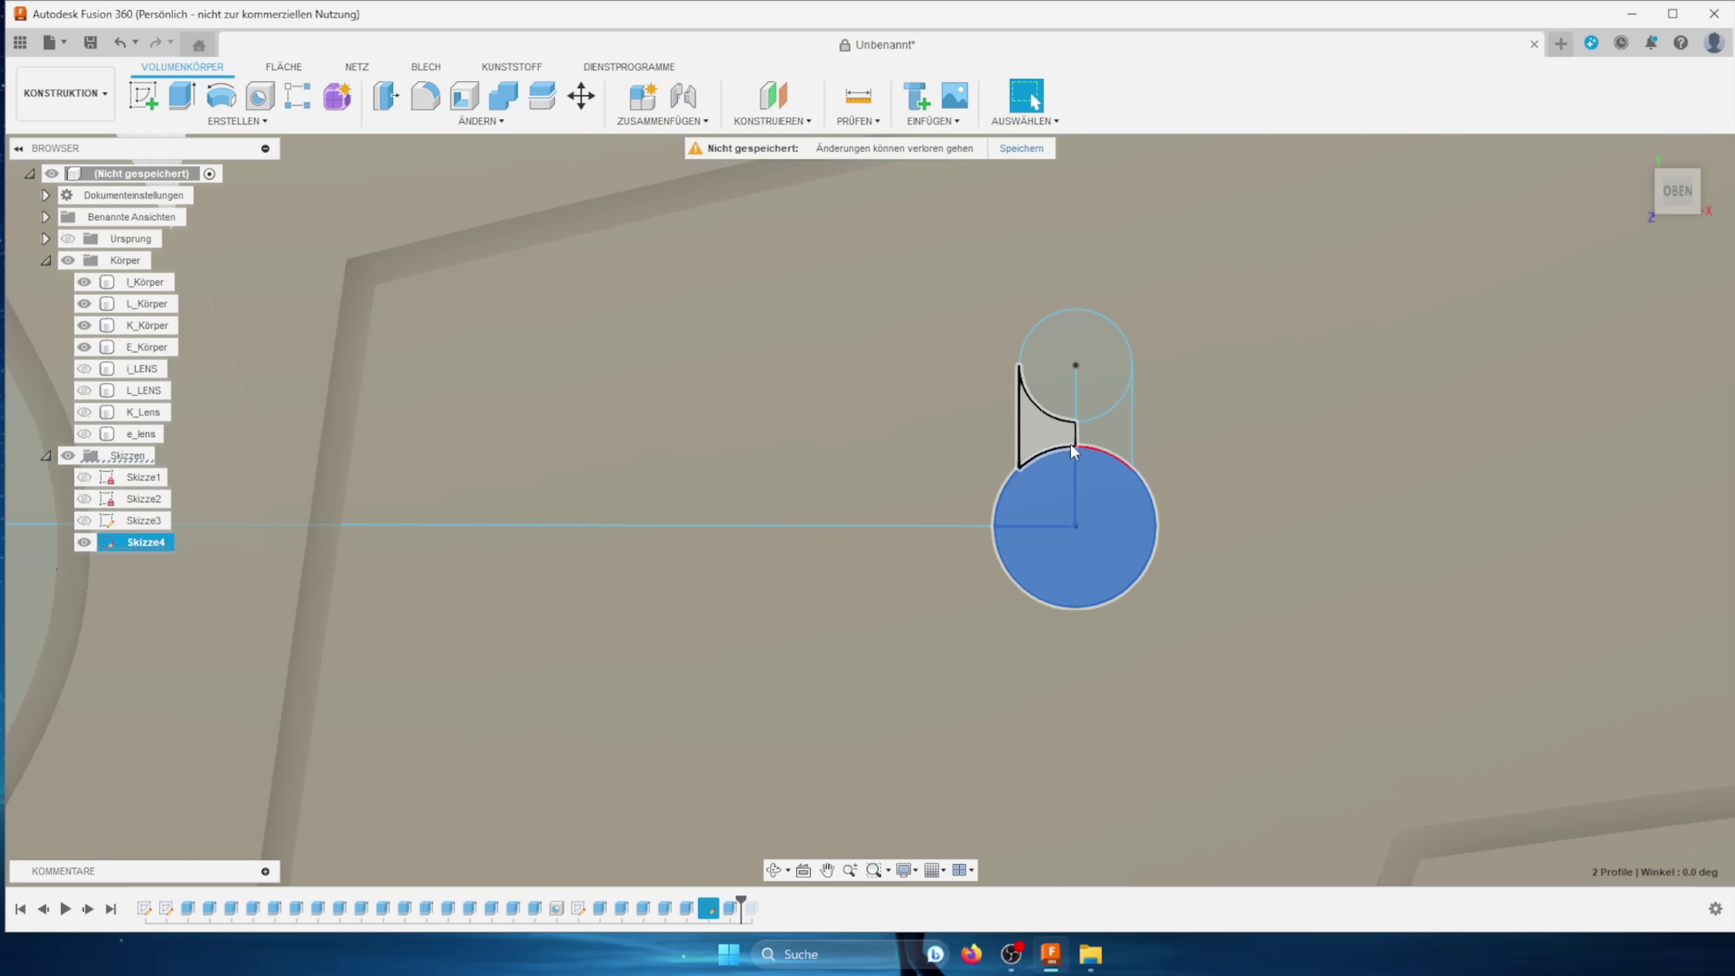
left_click(1059, 396)
scroll(1059, 423, "down", 2)
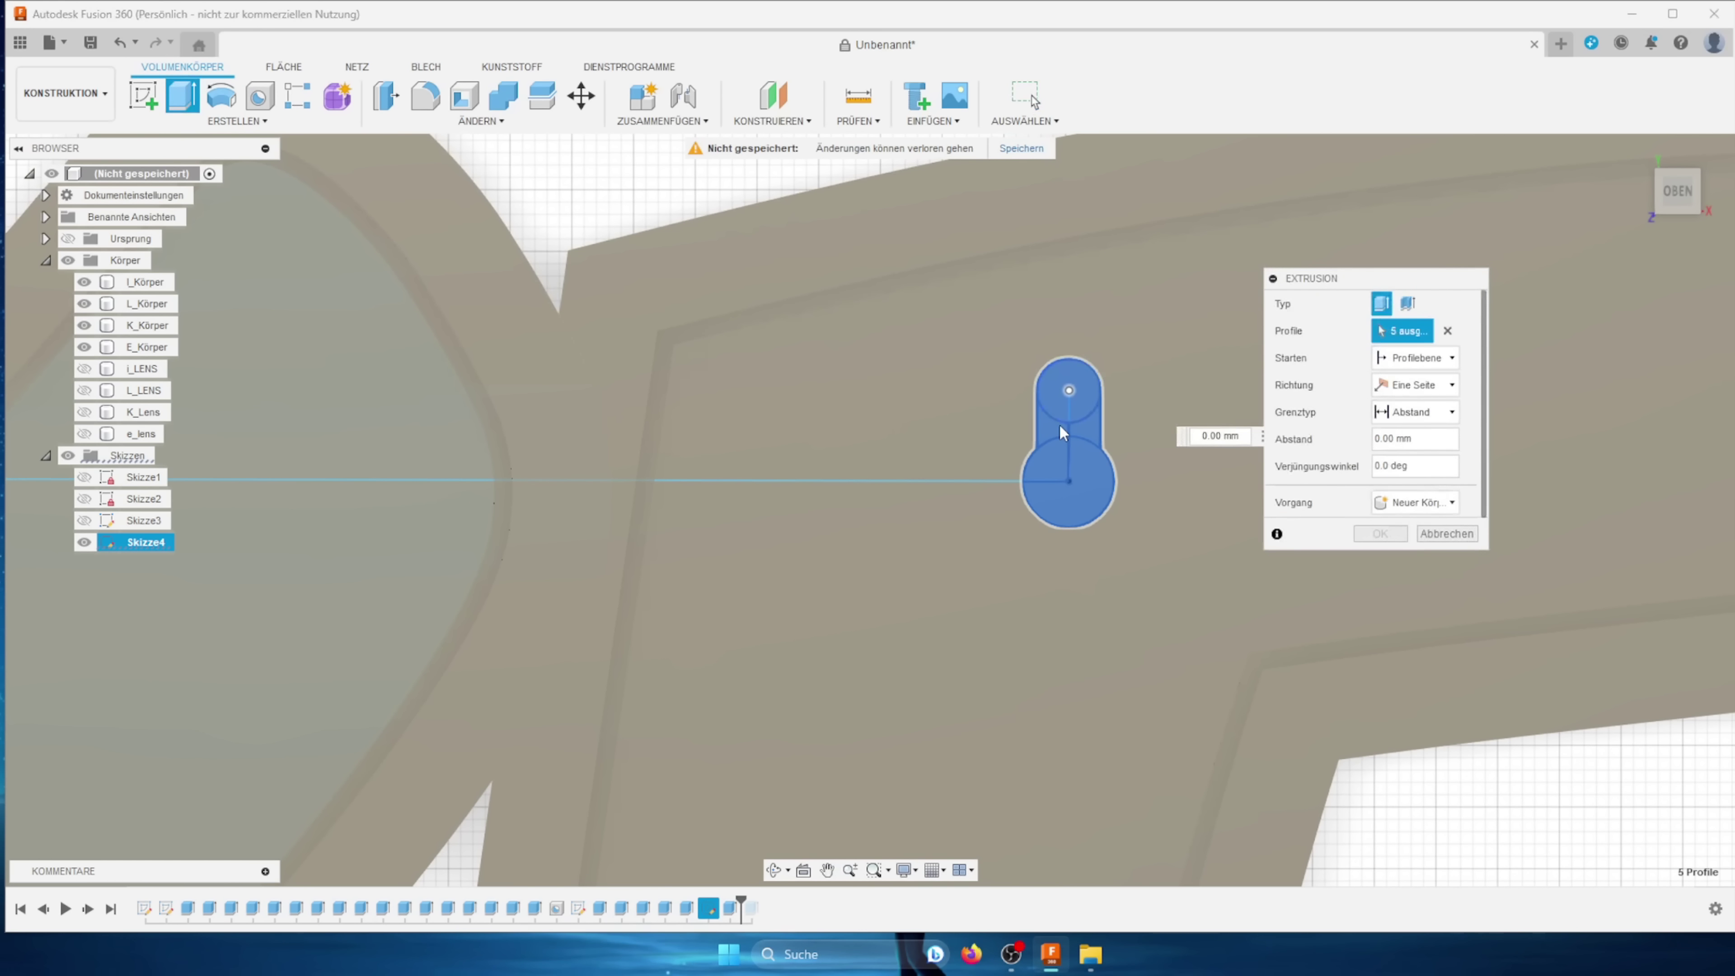
type("e-")
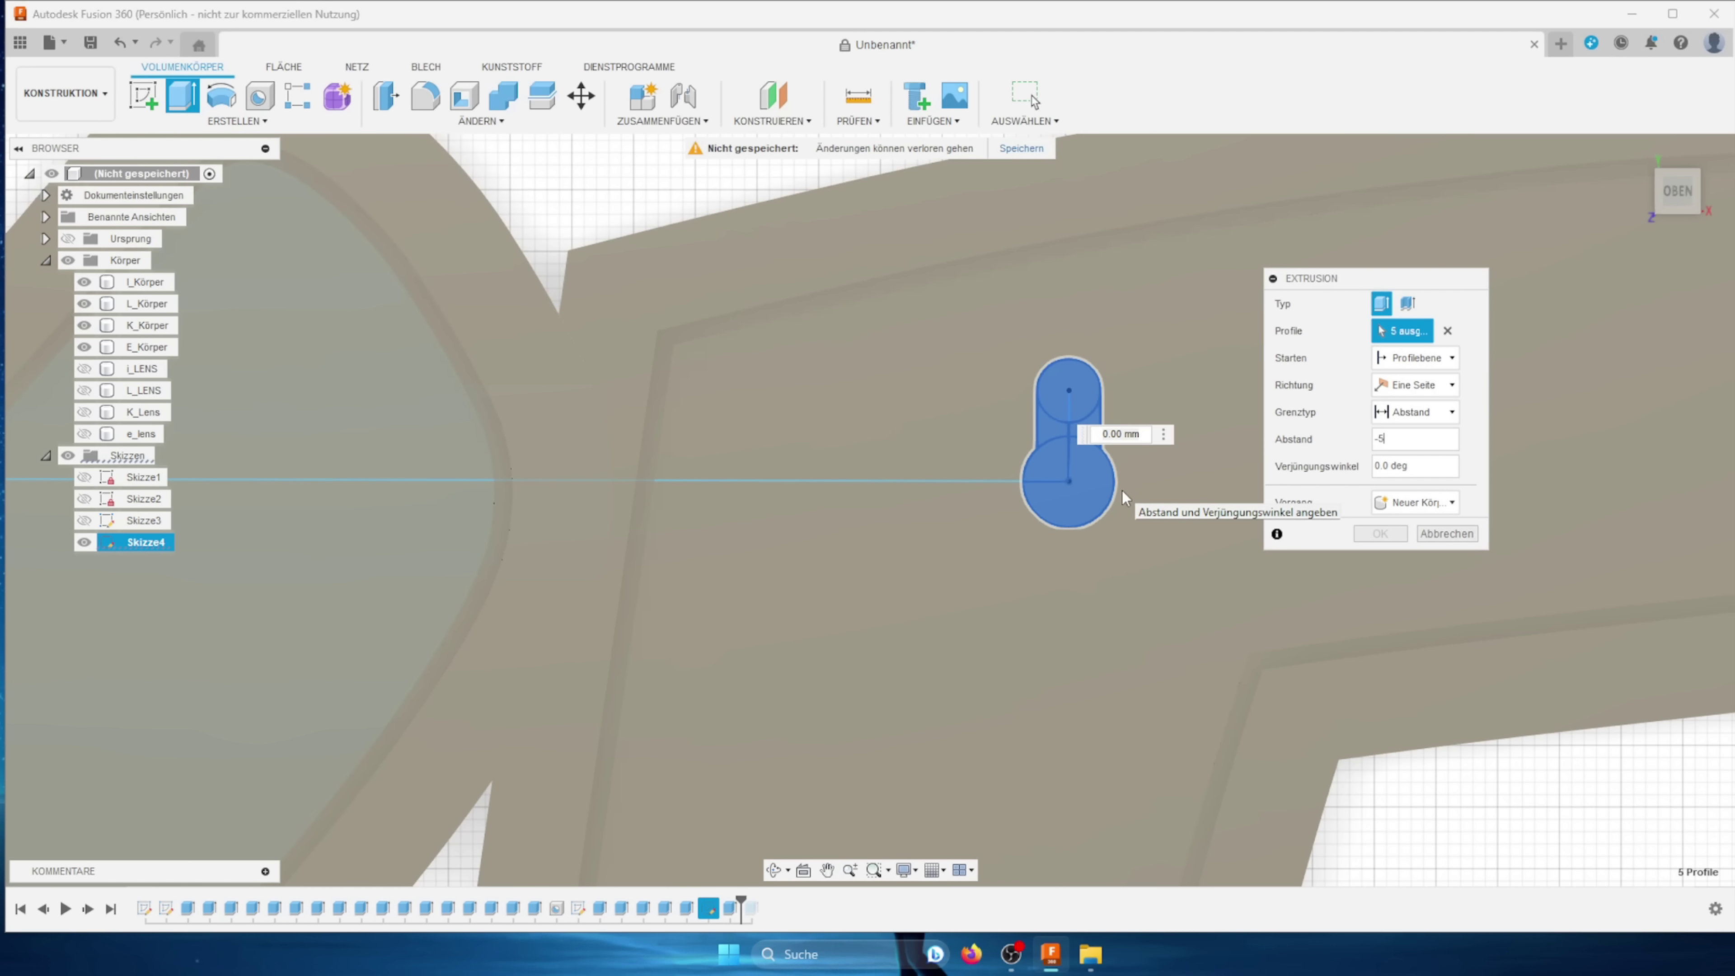
left_click(1380, 555)
scroll(983, 535, "down", 3)
scroll(731, 395, "down", 2)
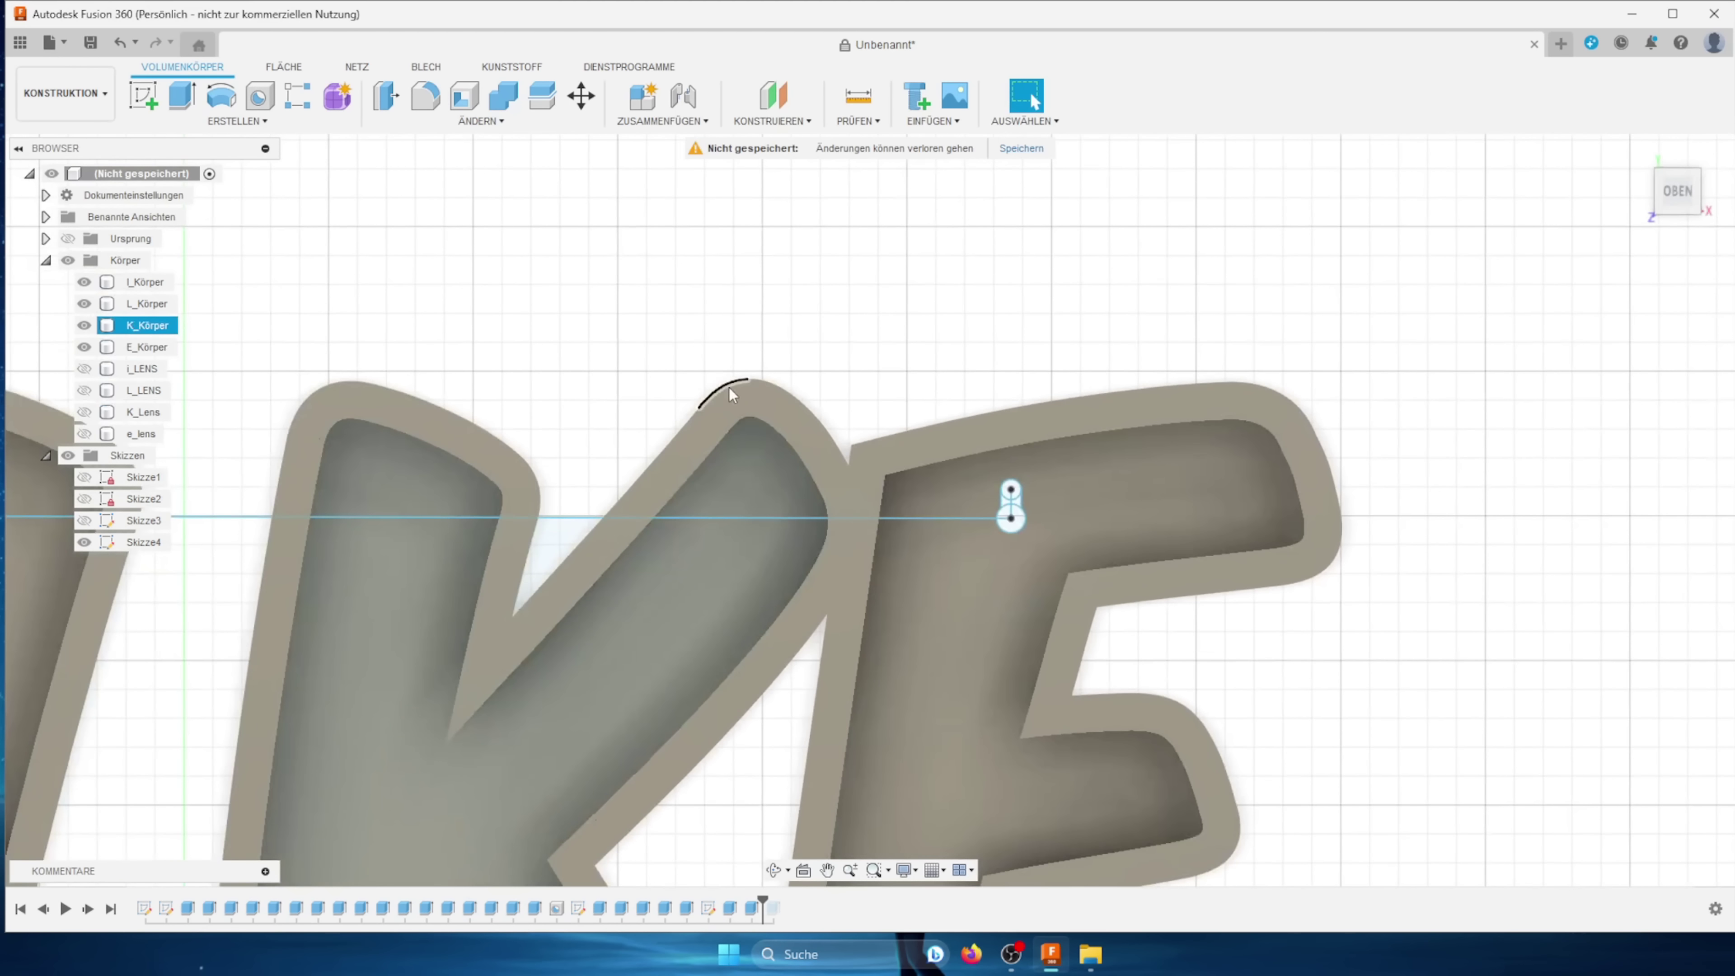
scroll(731, 395, "down", 3)
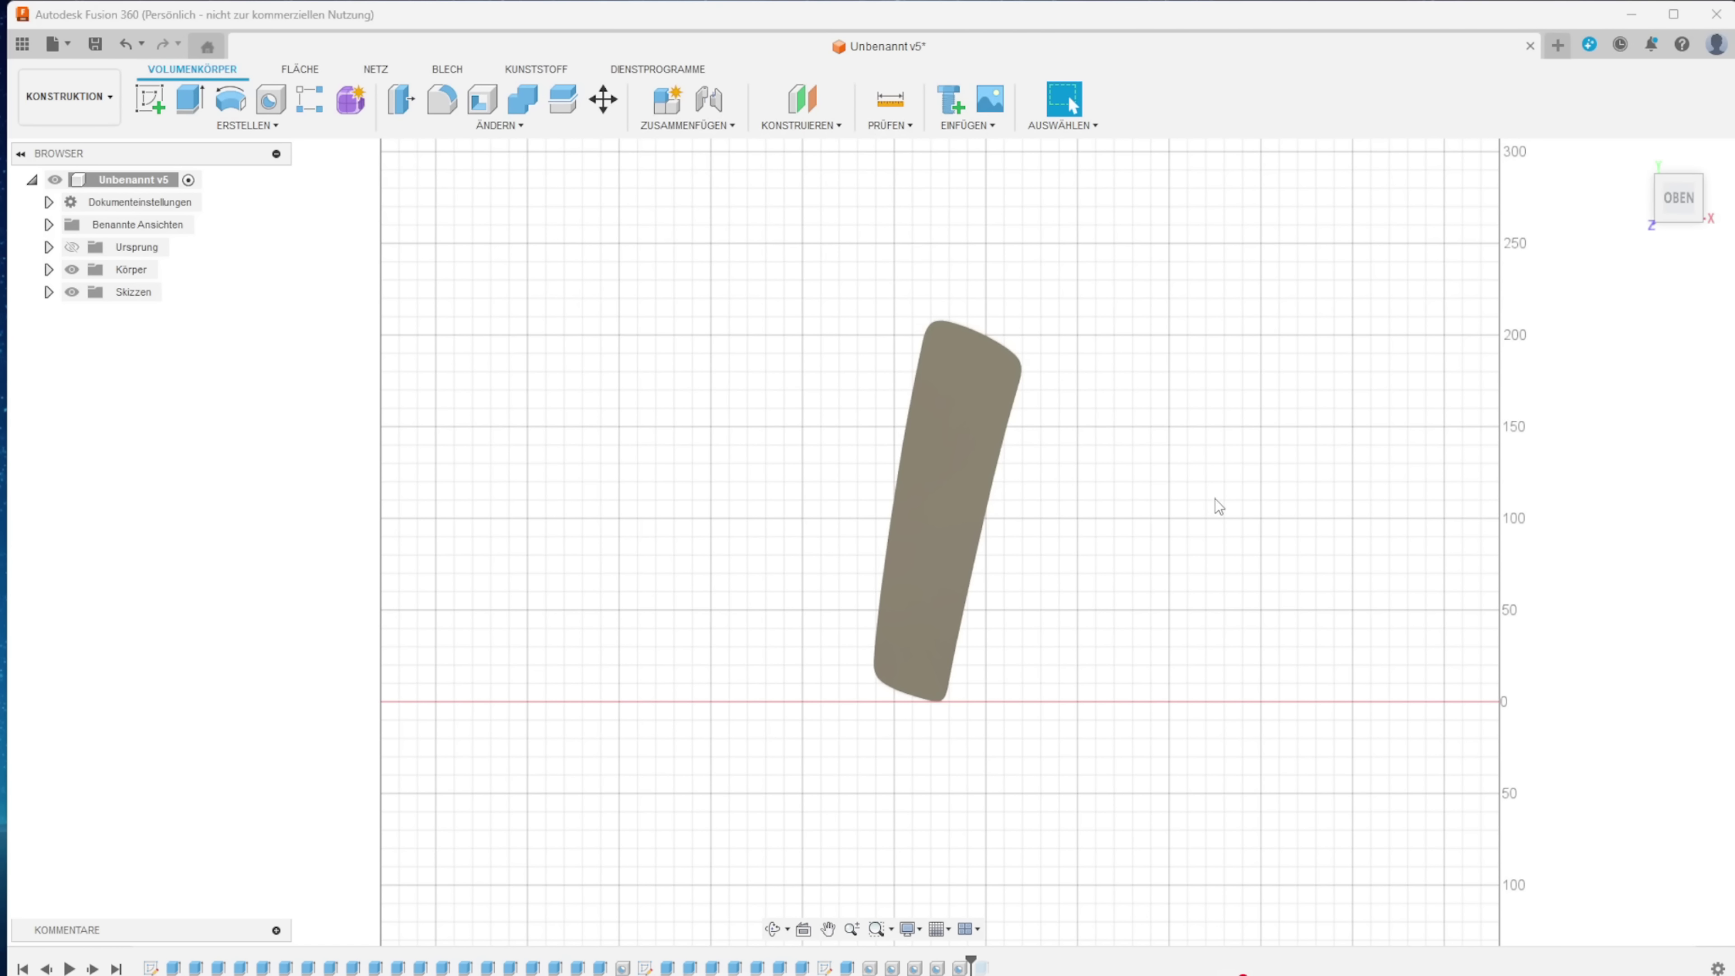
Step: Angle the view and select the rounded side faces along the body's lower edge
middle_click_drag(1219, 506, 1138, 422, "shift")
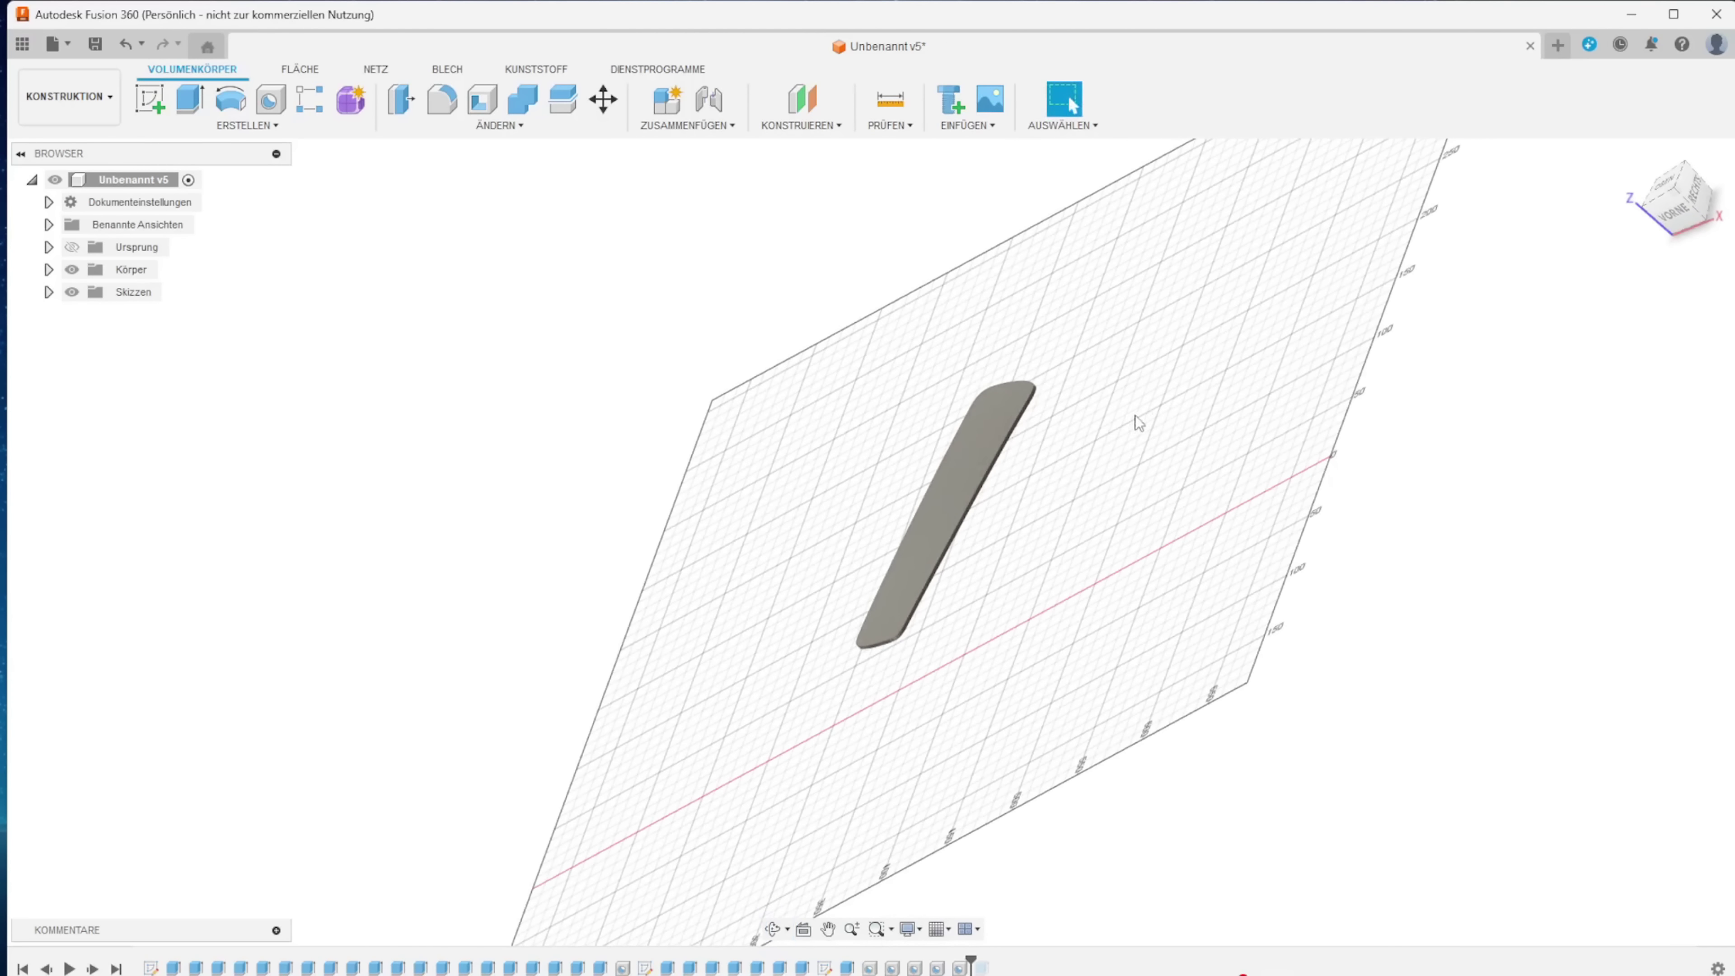
scroll(901, 641, "up", 2)
scroll(902, 642, "up", 2)
scroll(903, 643, "up", 3)
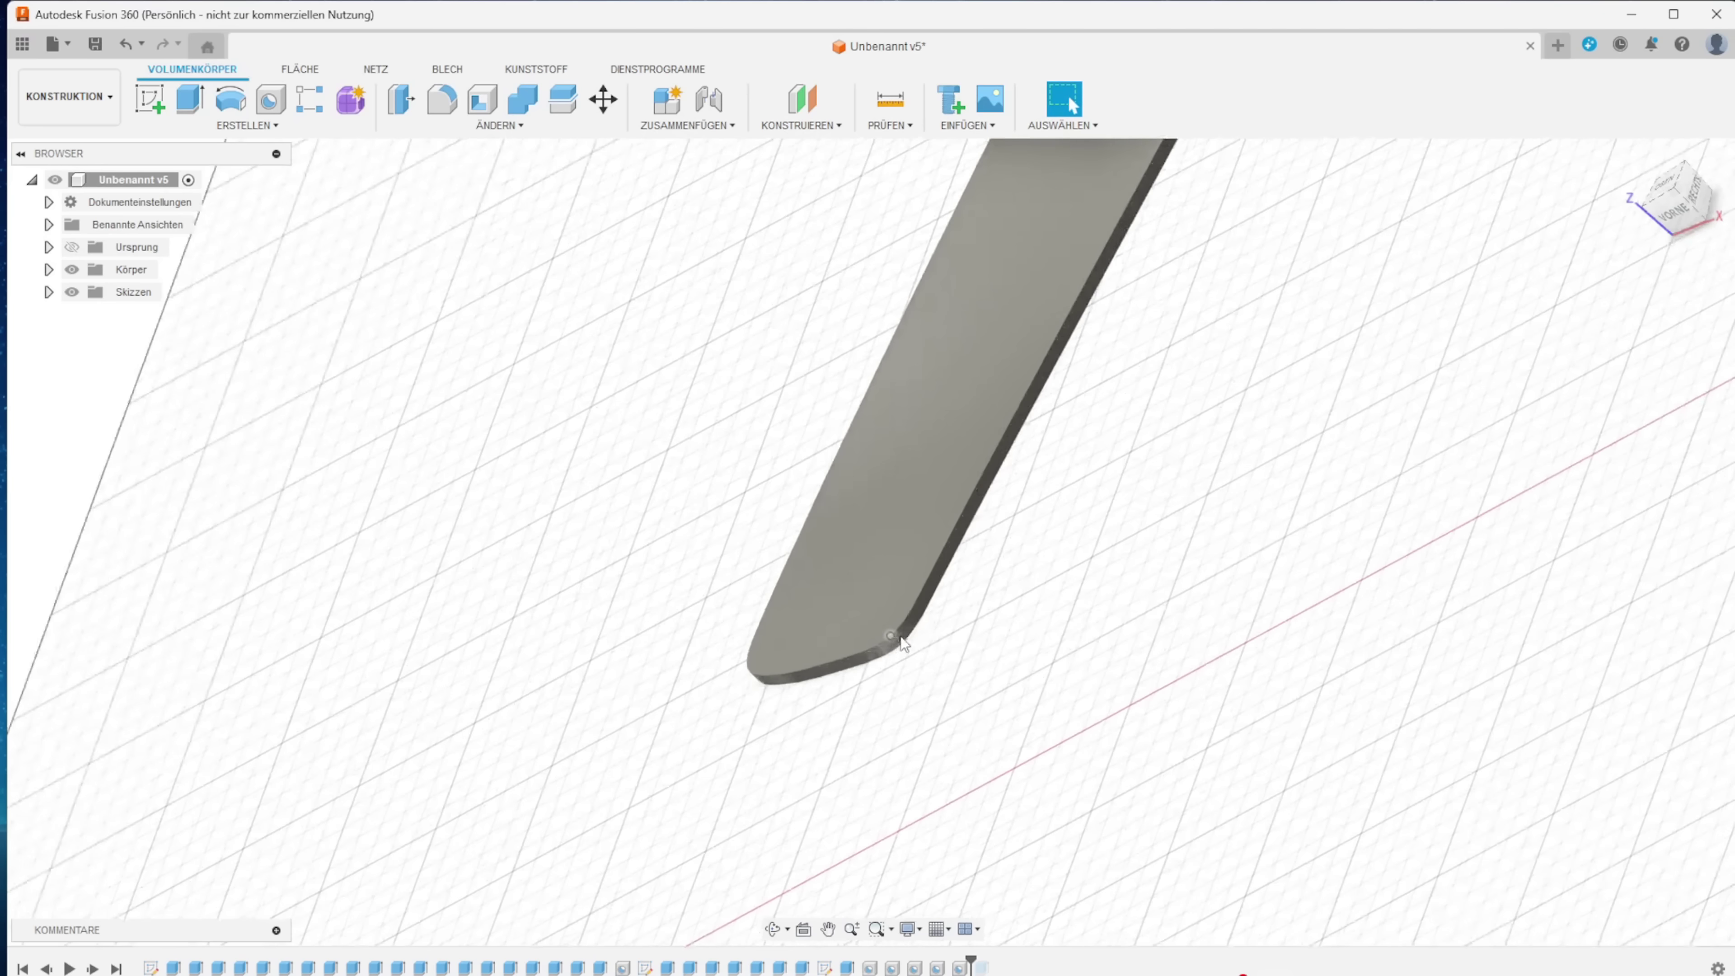
scroll(900, 641, "up", 3)
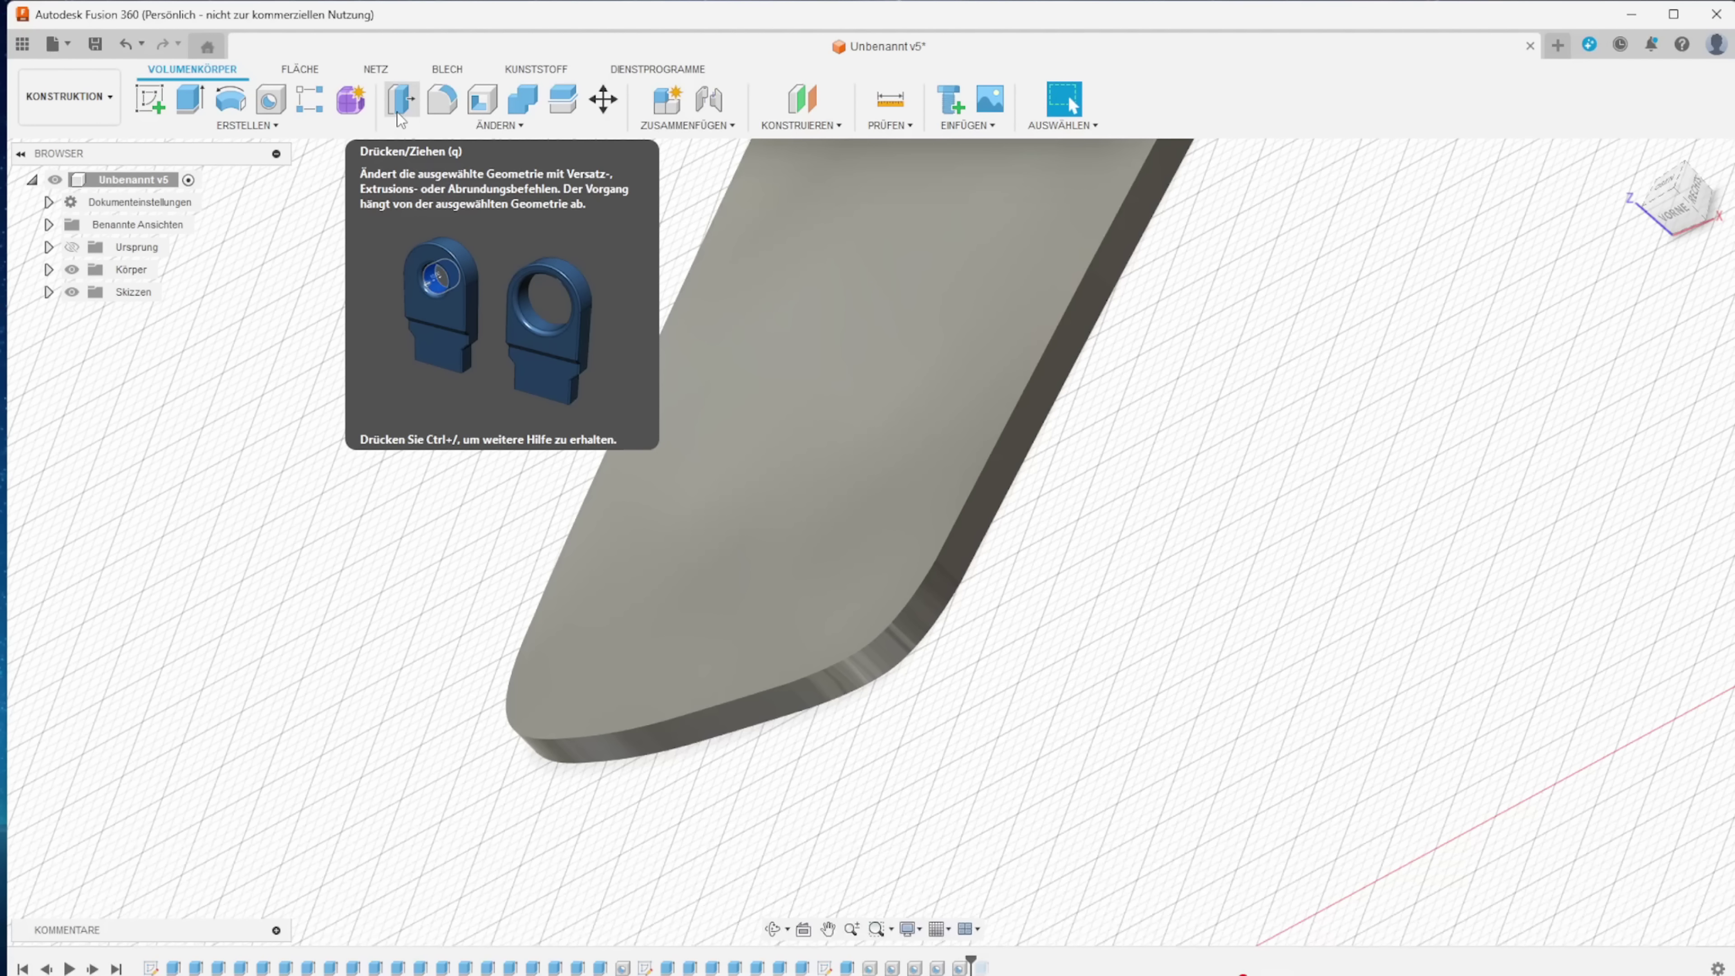
left_click(655, 742)
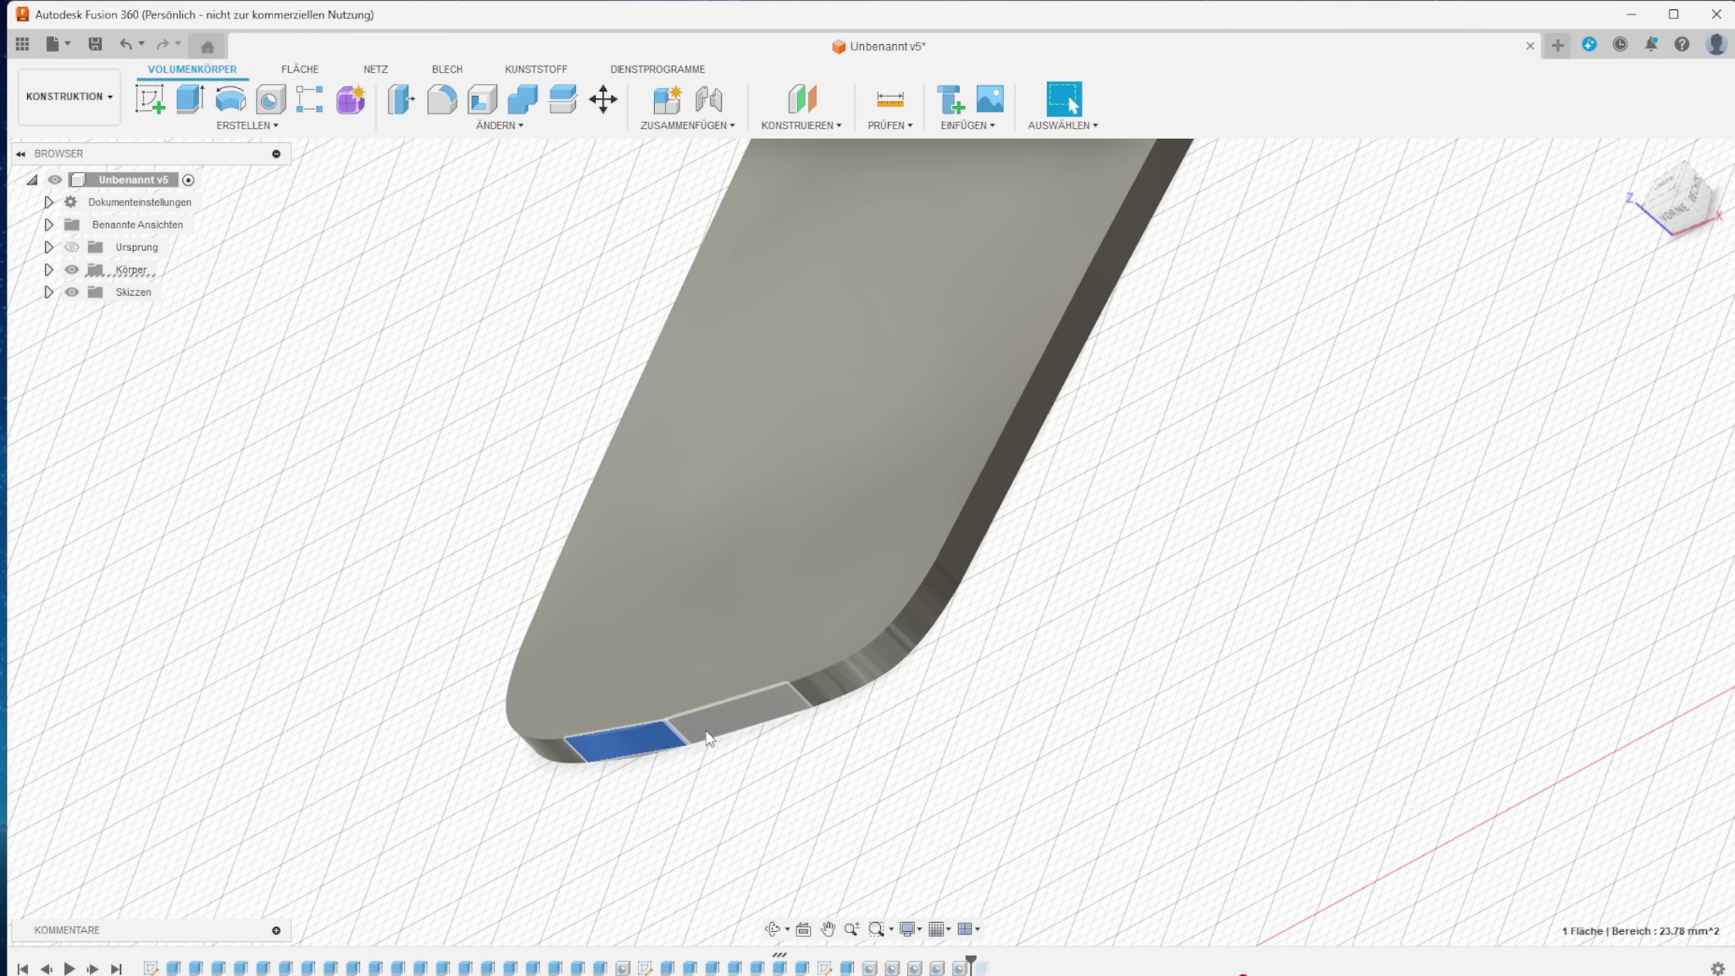
left_click(710, 735, "ctrl")
left_click(854, 676, "ctrl")
left_click(919, 608, "ctrl")
left_click(998, 512, "ctrl")
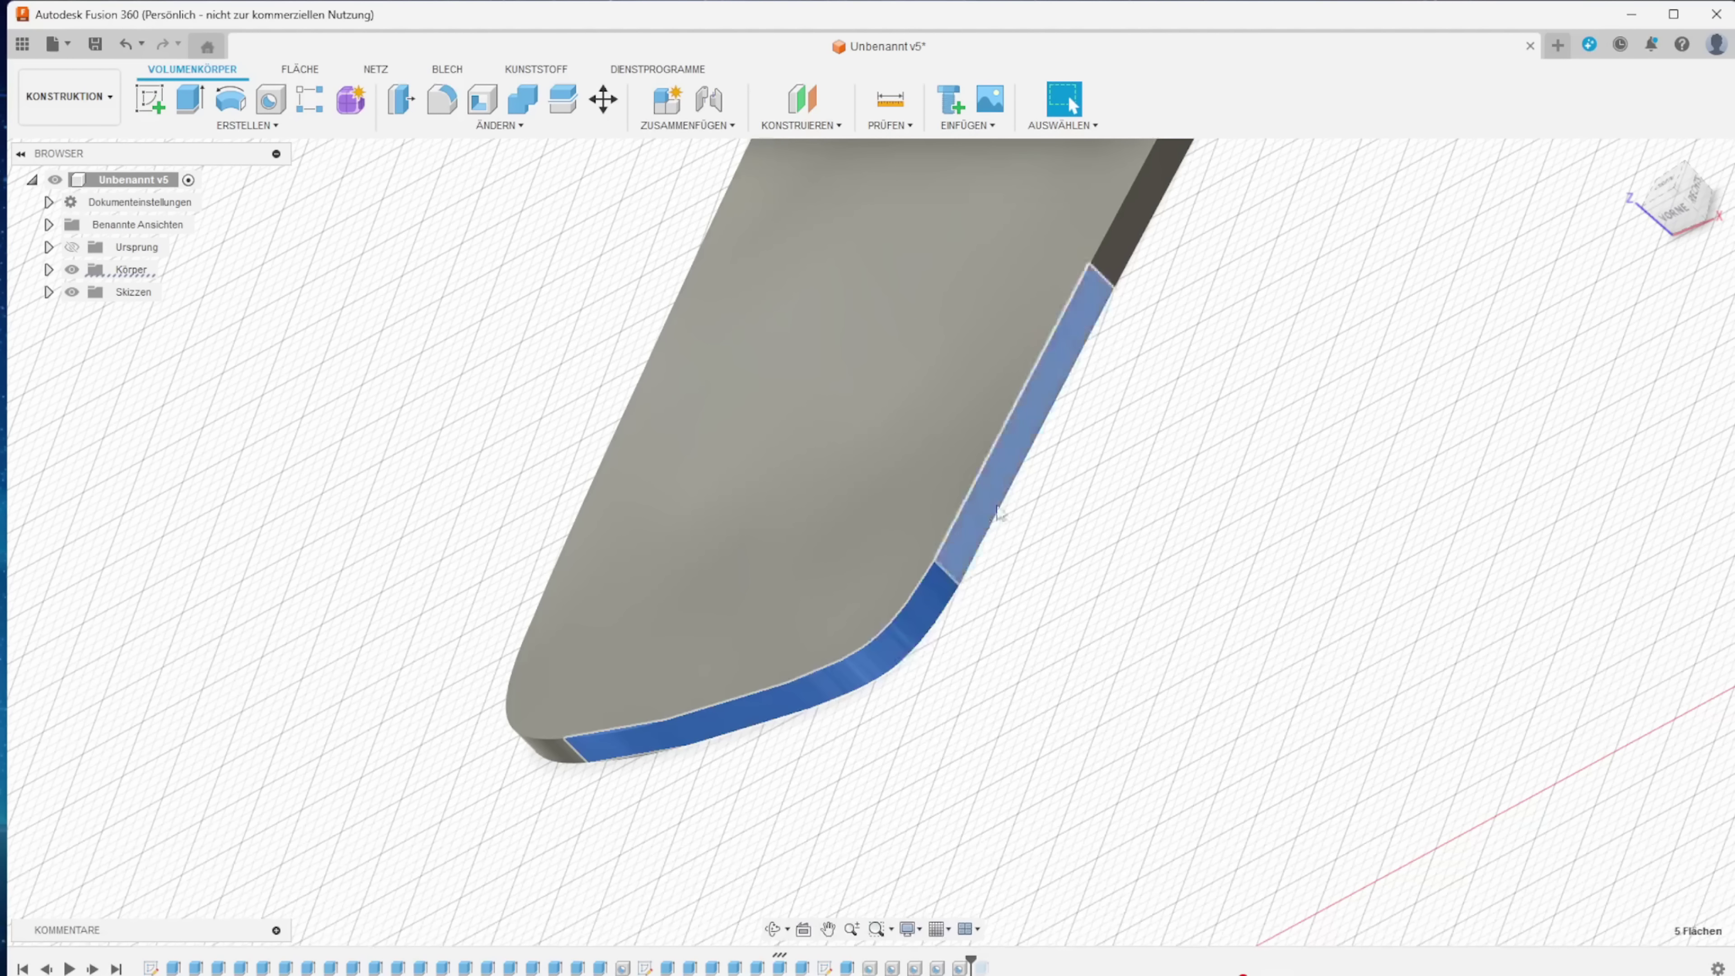
scroll(998, 512, "up", 3)
scroll(1173, 833, "up", 2)
Step: Add more edge strips, then clear the selection and start Drücken/Ziehen (Press Pull)
left_click(1052, 745, "ctrl")
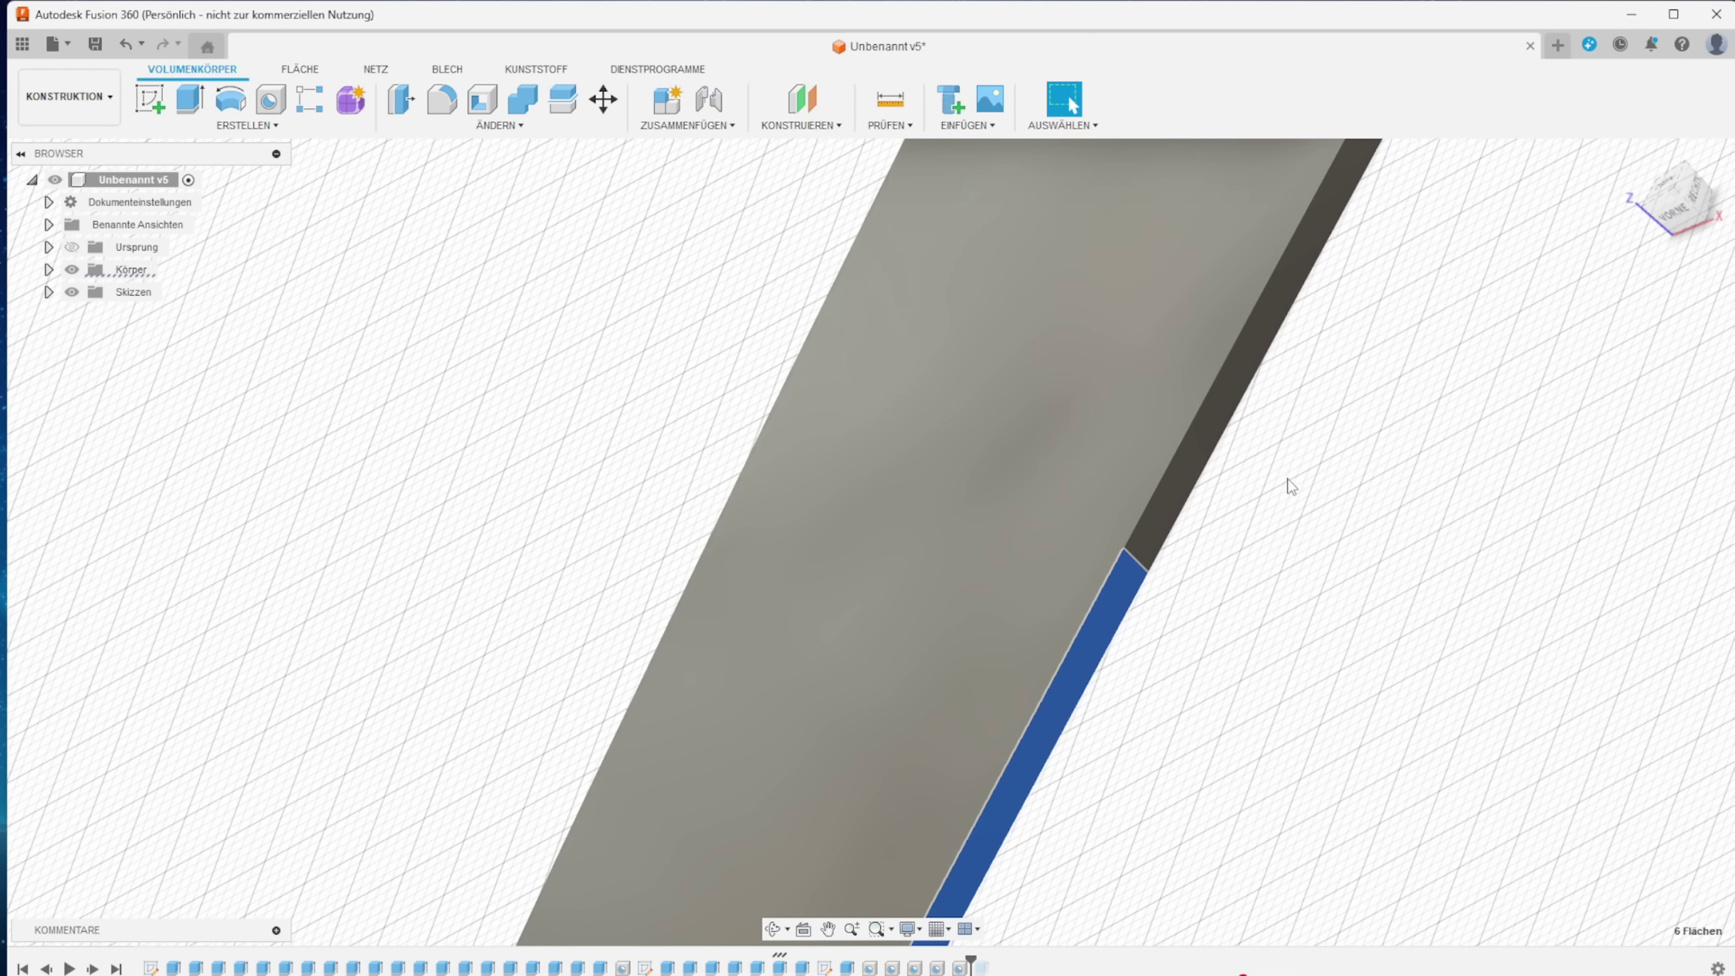
scroll(1291, 487, "down", 1)
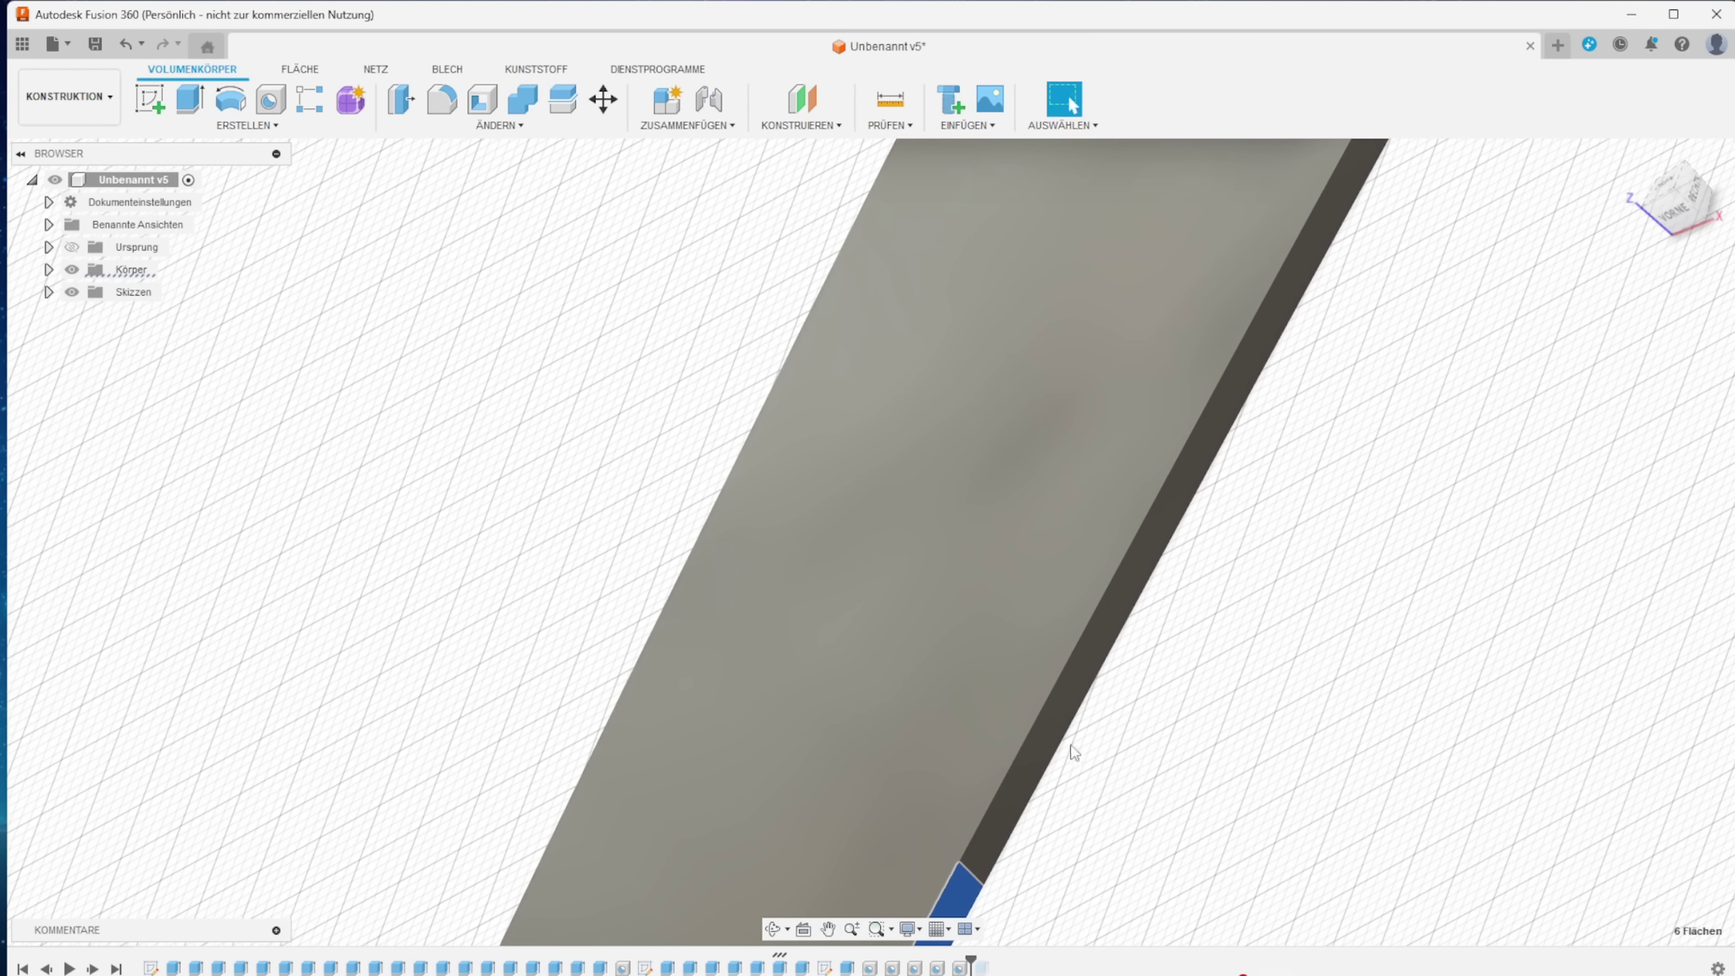
left_click(1054, 705, "ctrl")
left_click(1193, 434, "ctrl")
scroll(1440, 356, "down", 2)
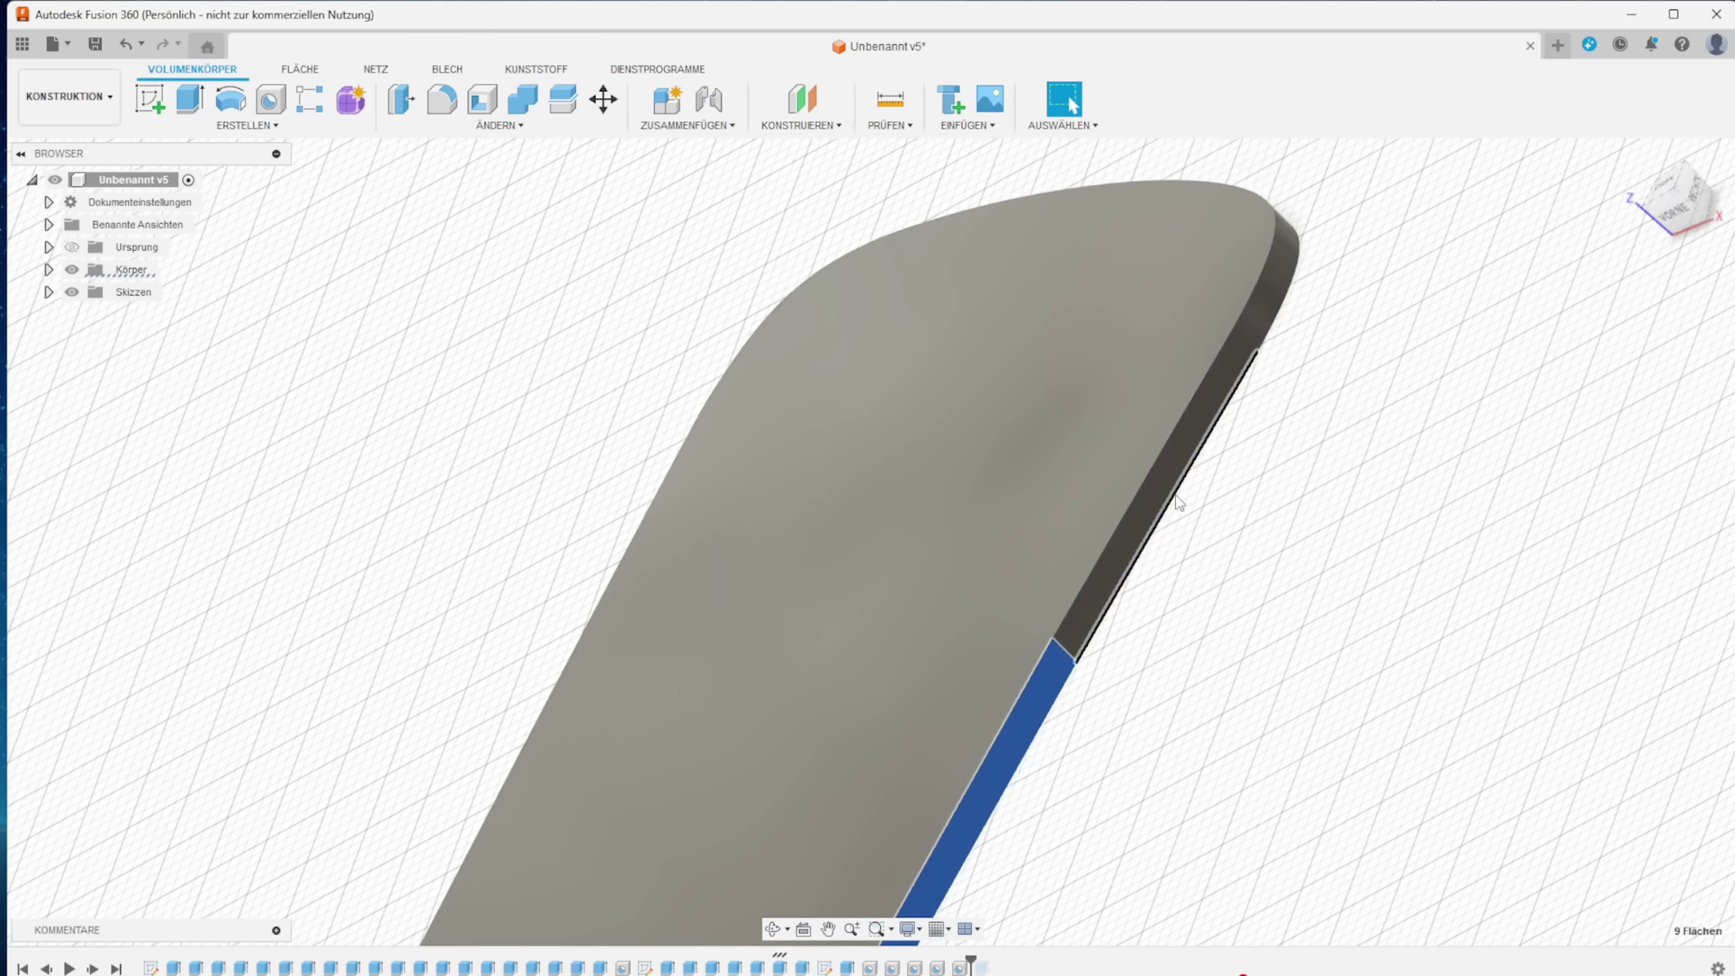
left_click(1139, 538, "ctrl")
left_click(1268, 293, "ctrl")
scroll(1268, 520, "down", 3)
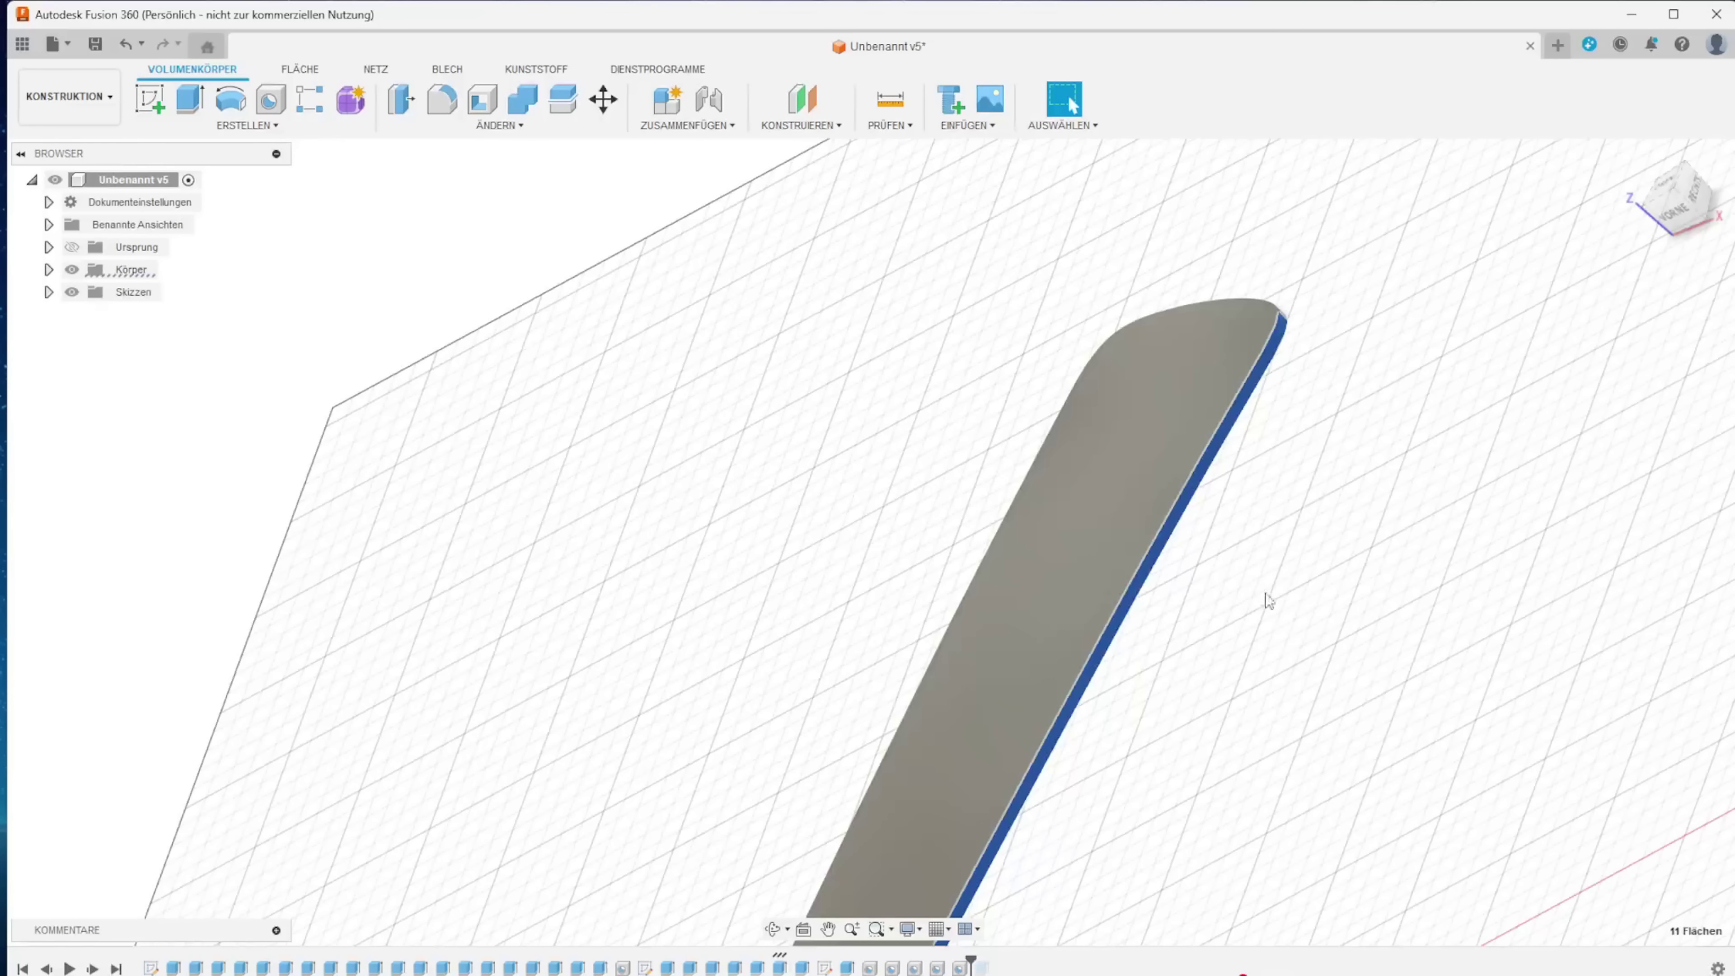
scroll(1268, 602, "up", 1)
scroll(1155, 701, "up", 2)
scroll(1224, 658, "up", 1)
left_click(1074, 794)
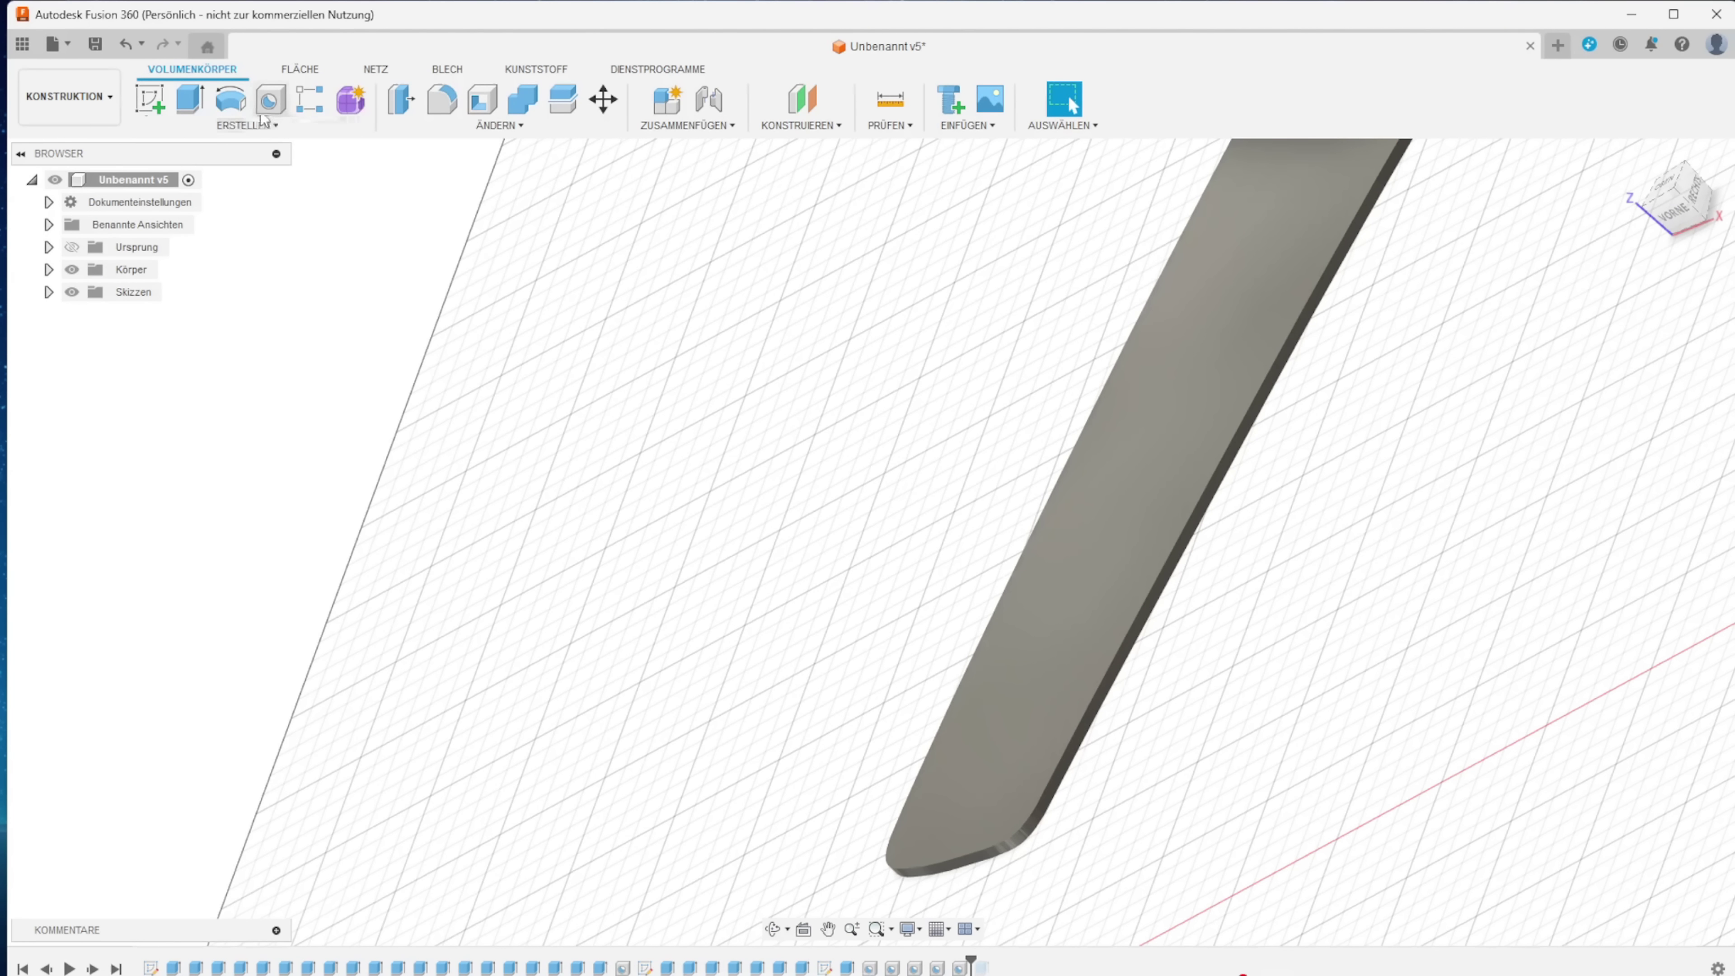
left_click(402, 99)
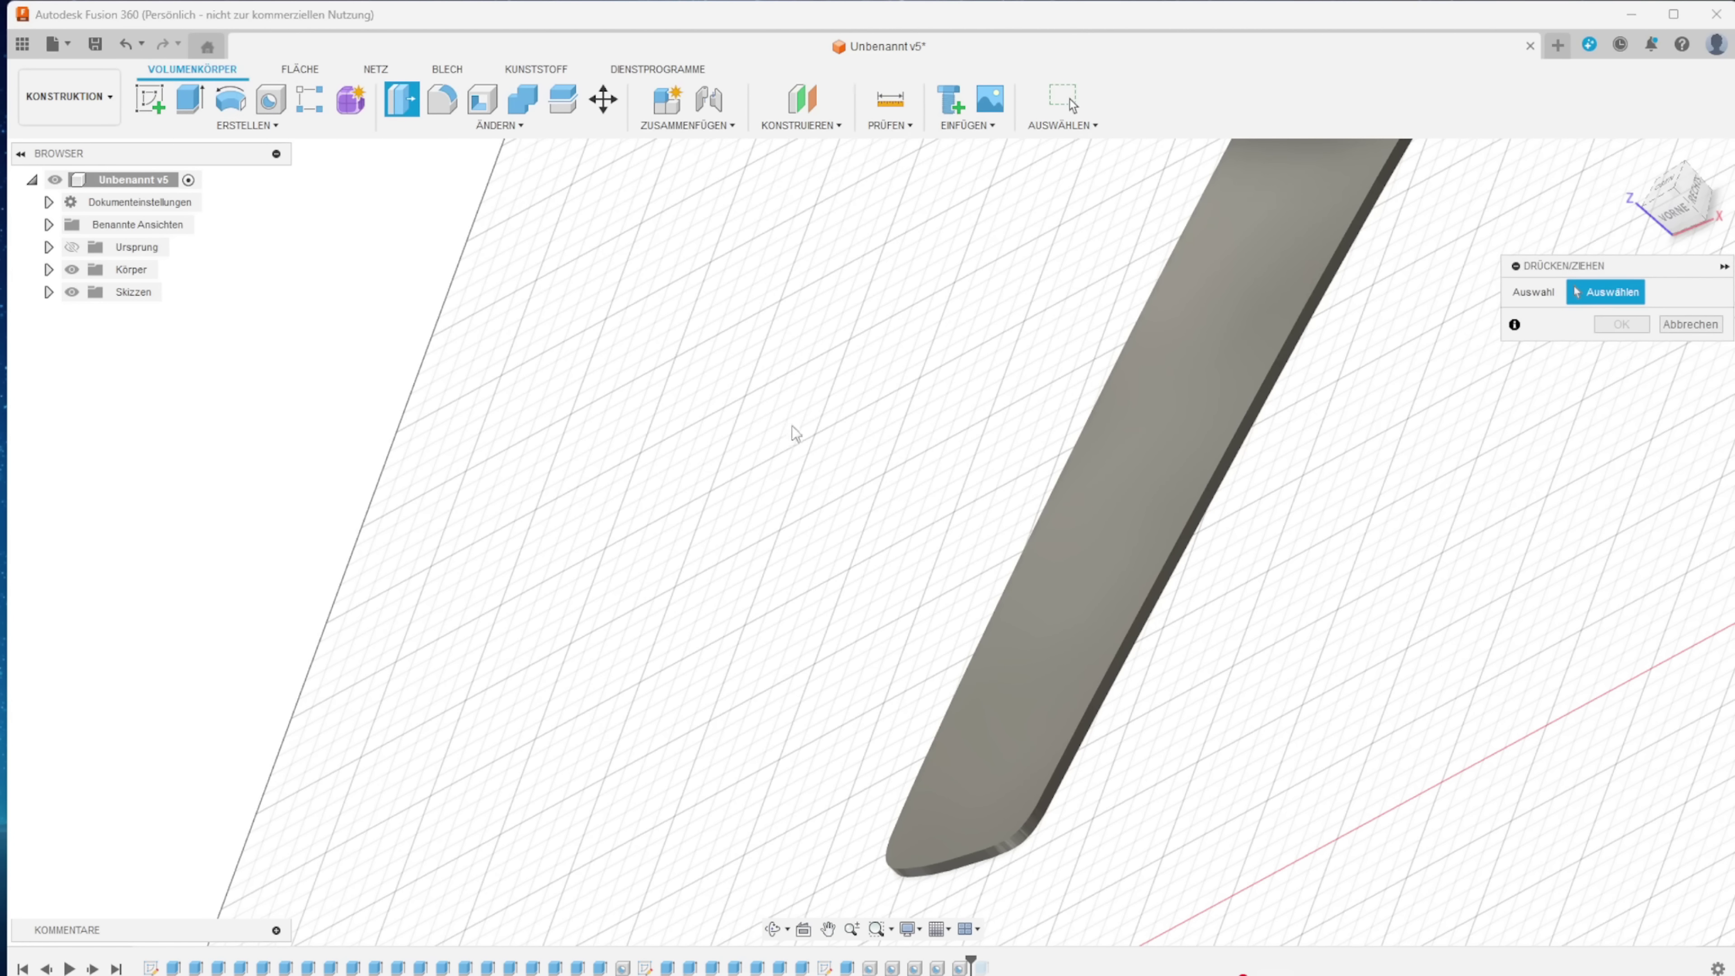
Step: Offset the narrow side face by -0.1 mm in Fläche versetzen
scroll(1130, 658, "up", 1)
left_click(1129, 651)
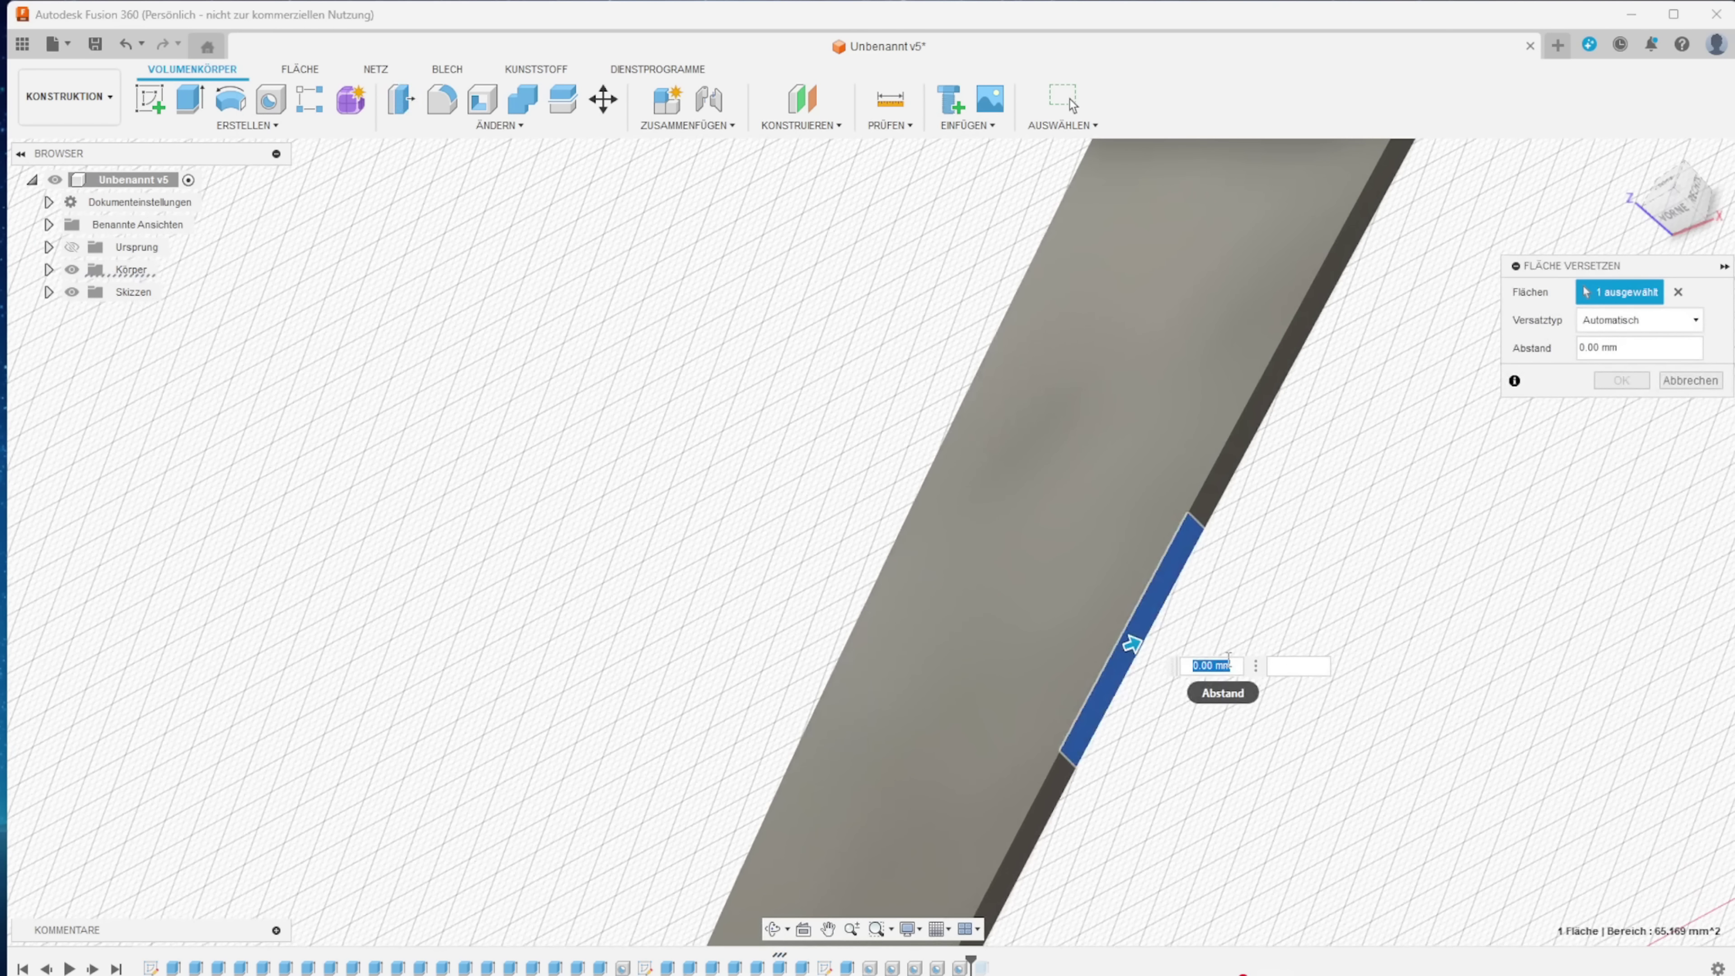
key("BackSpace")
type("-0,1")
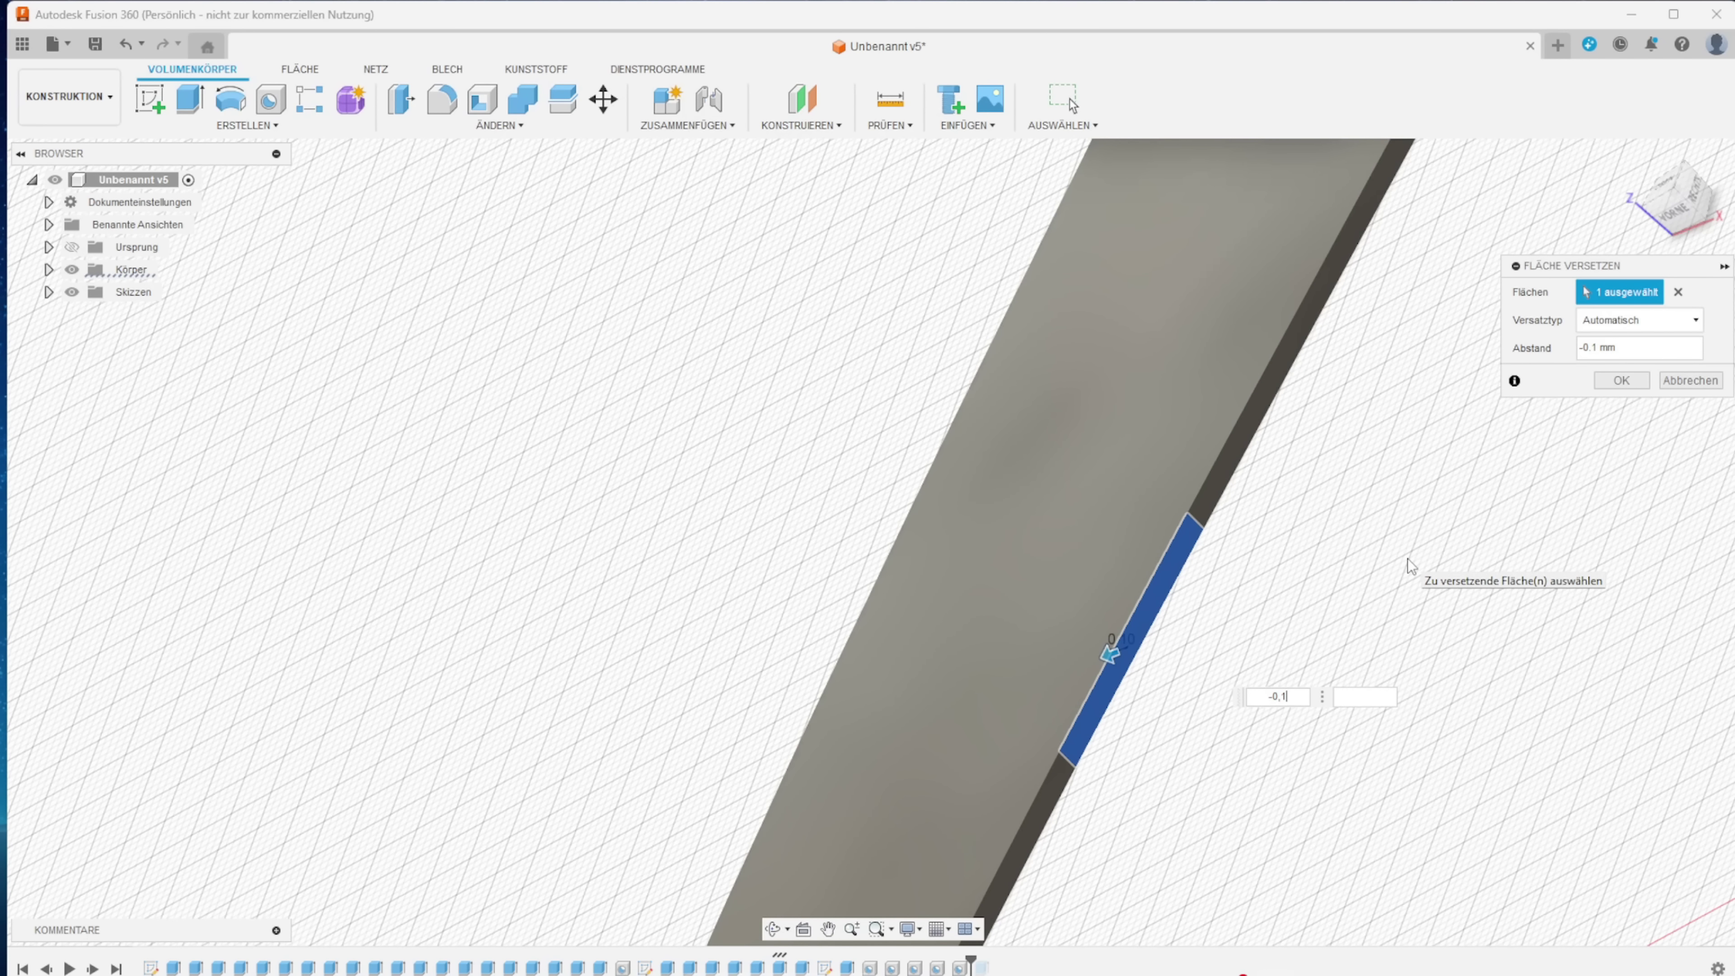
left_click(1612, 381)
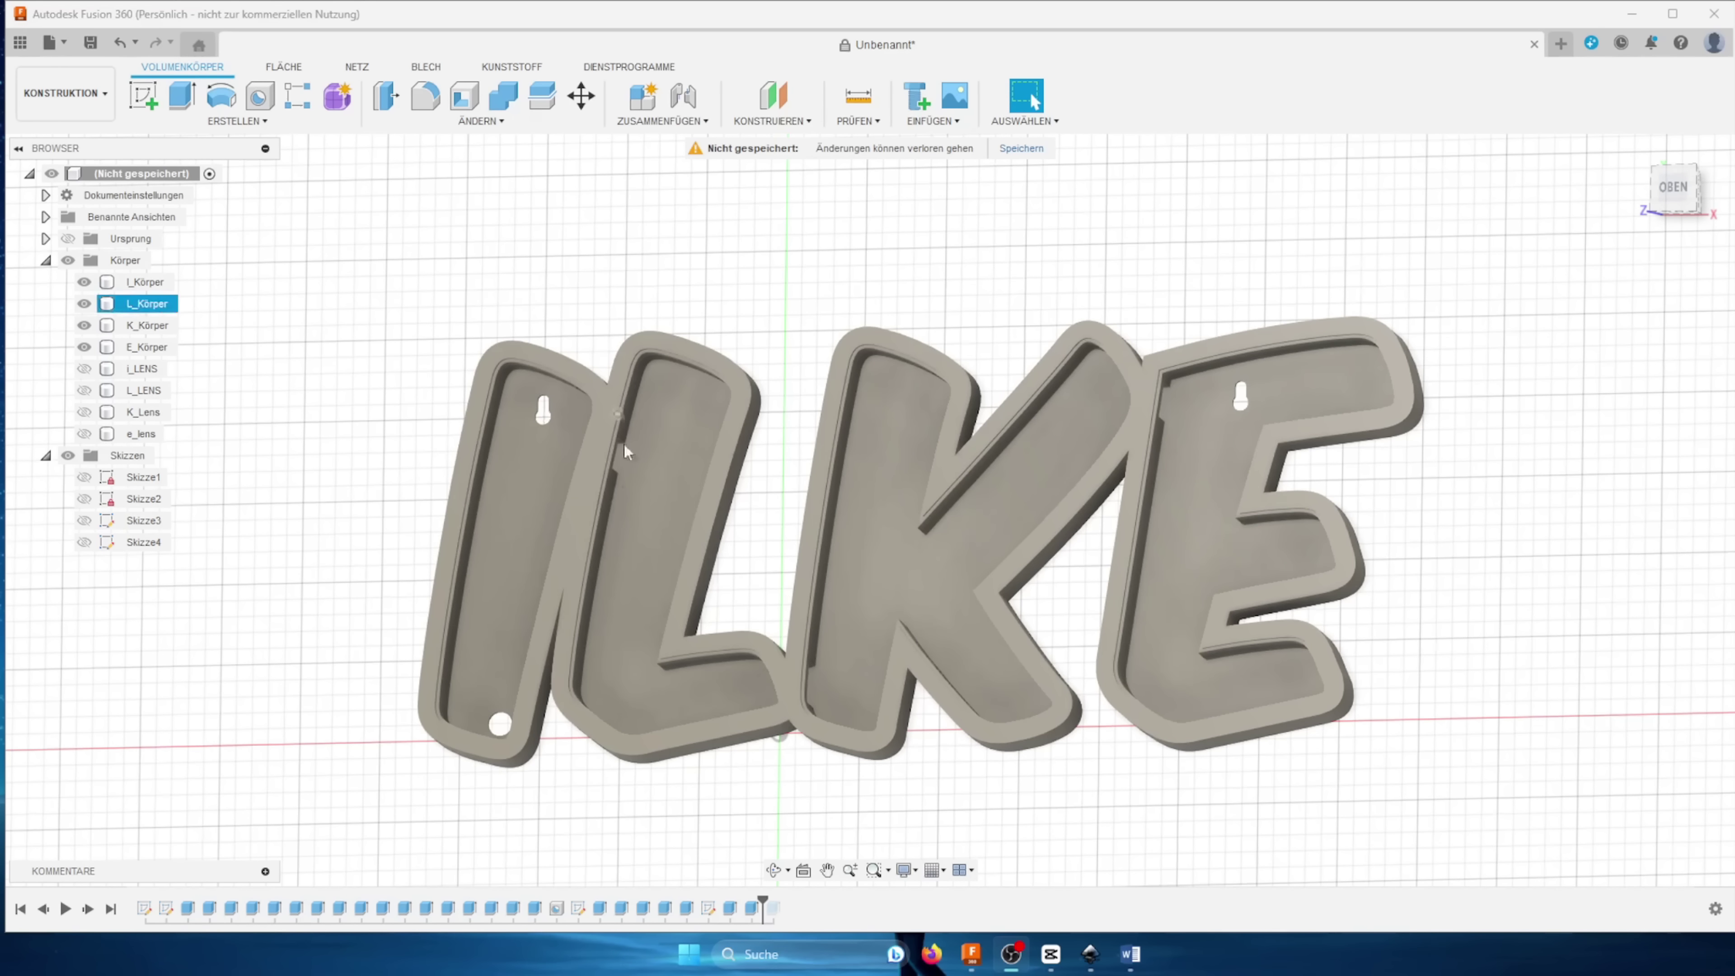
Step: Make the lens bodies visible, keeping E_Körper shown
left_click(533, 560)
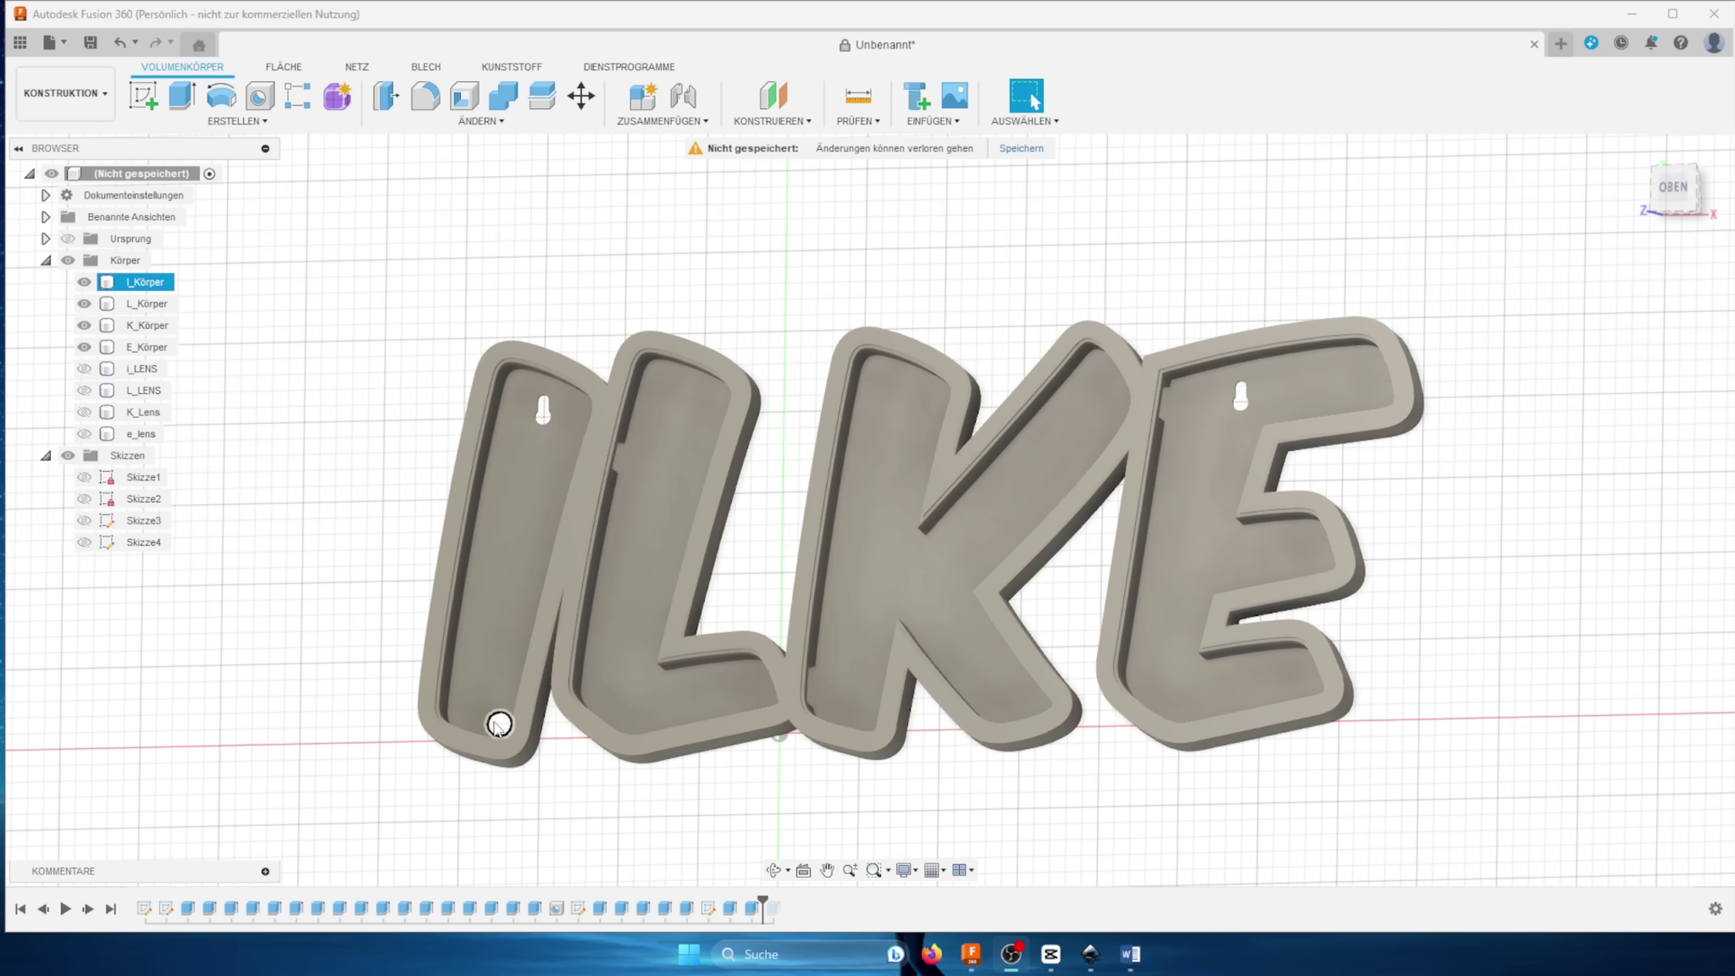
mouse_move(543, 670)
middle_mouse_down("shift")
mouse_move(414, 569)
mouse_move(504, 600)
middle_mouse_up("shift")
scroll(735, 495, "up", 2)
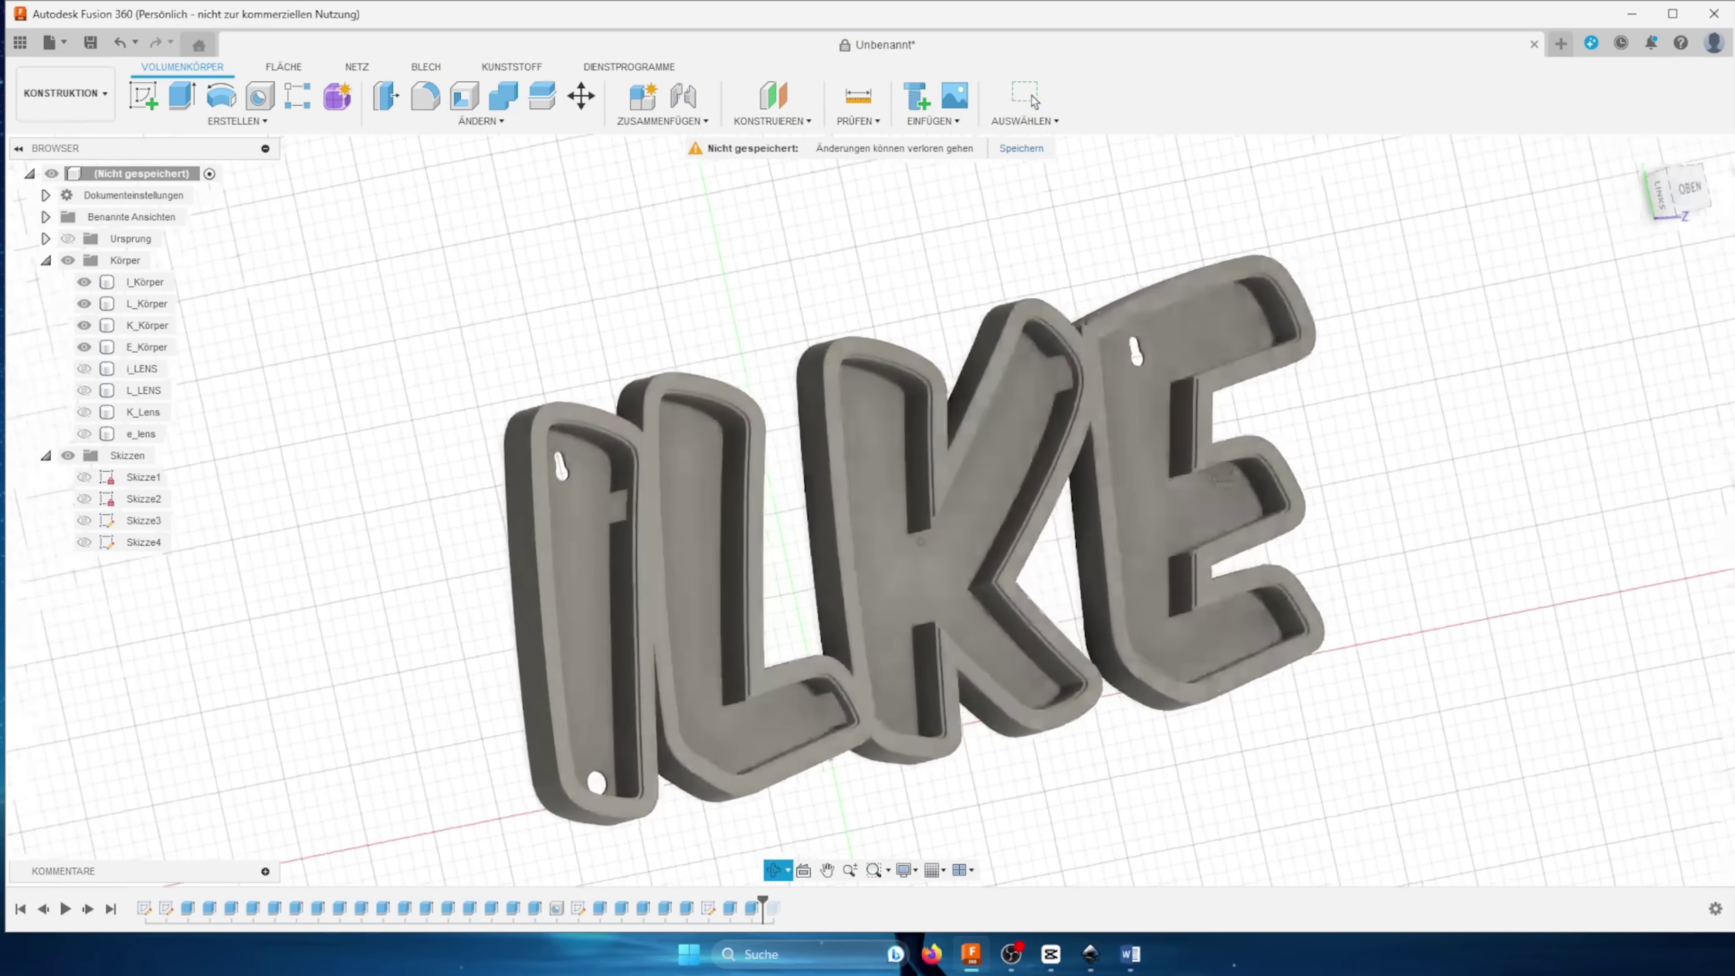
left_click(89, 436)
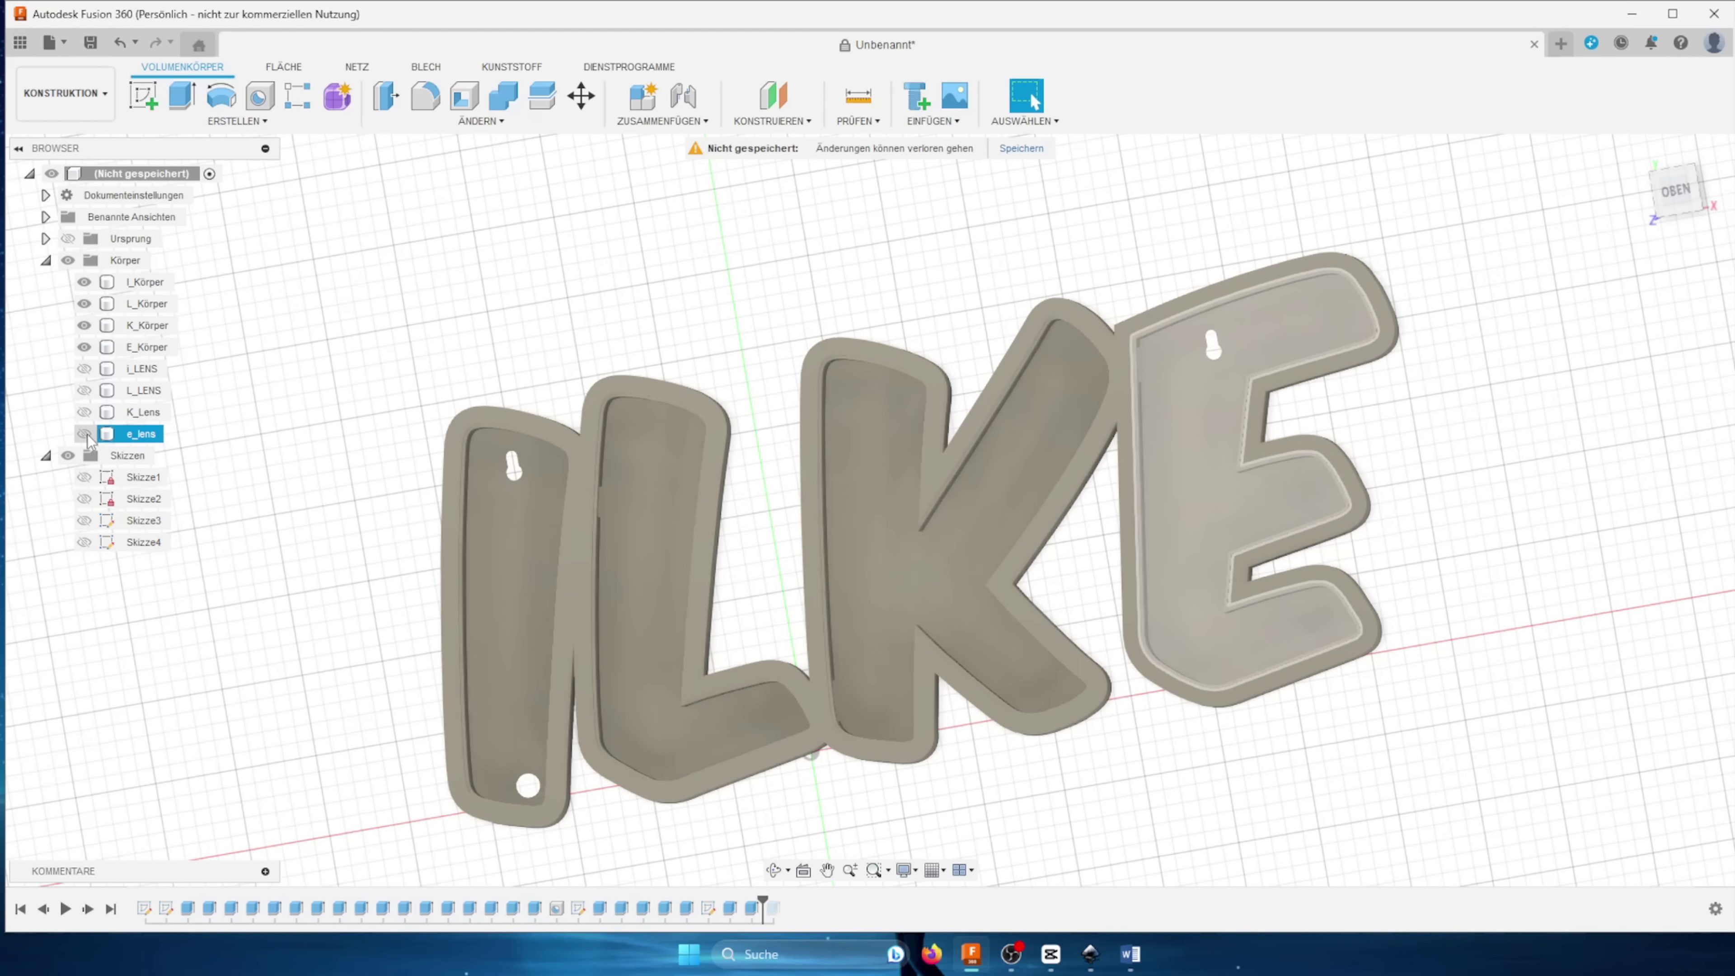
left_click(83, 390)
left_click(83, 346)
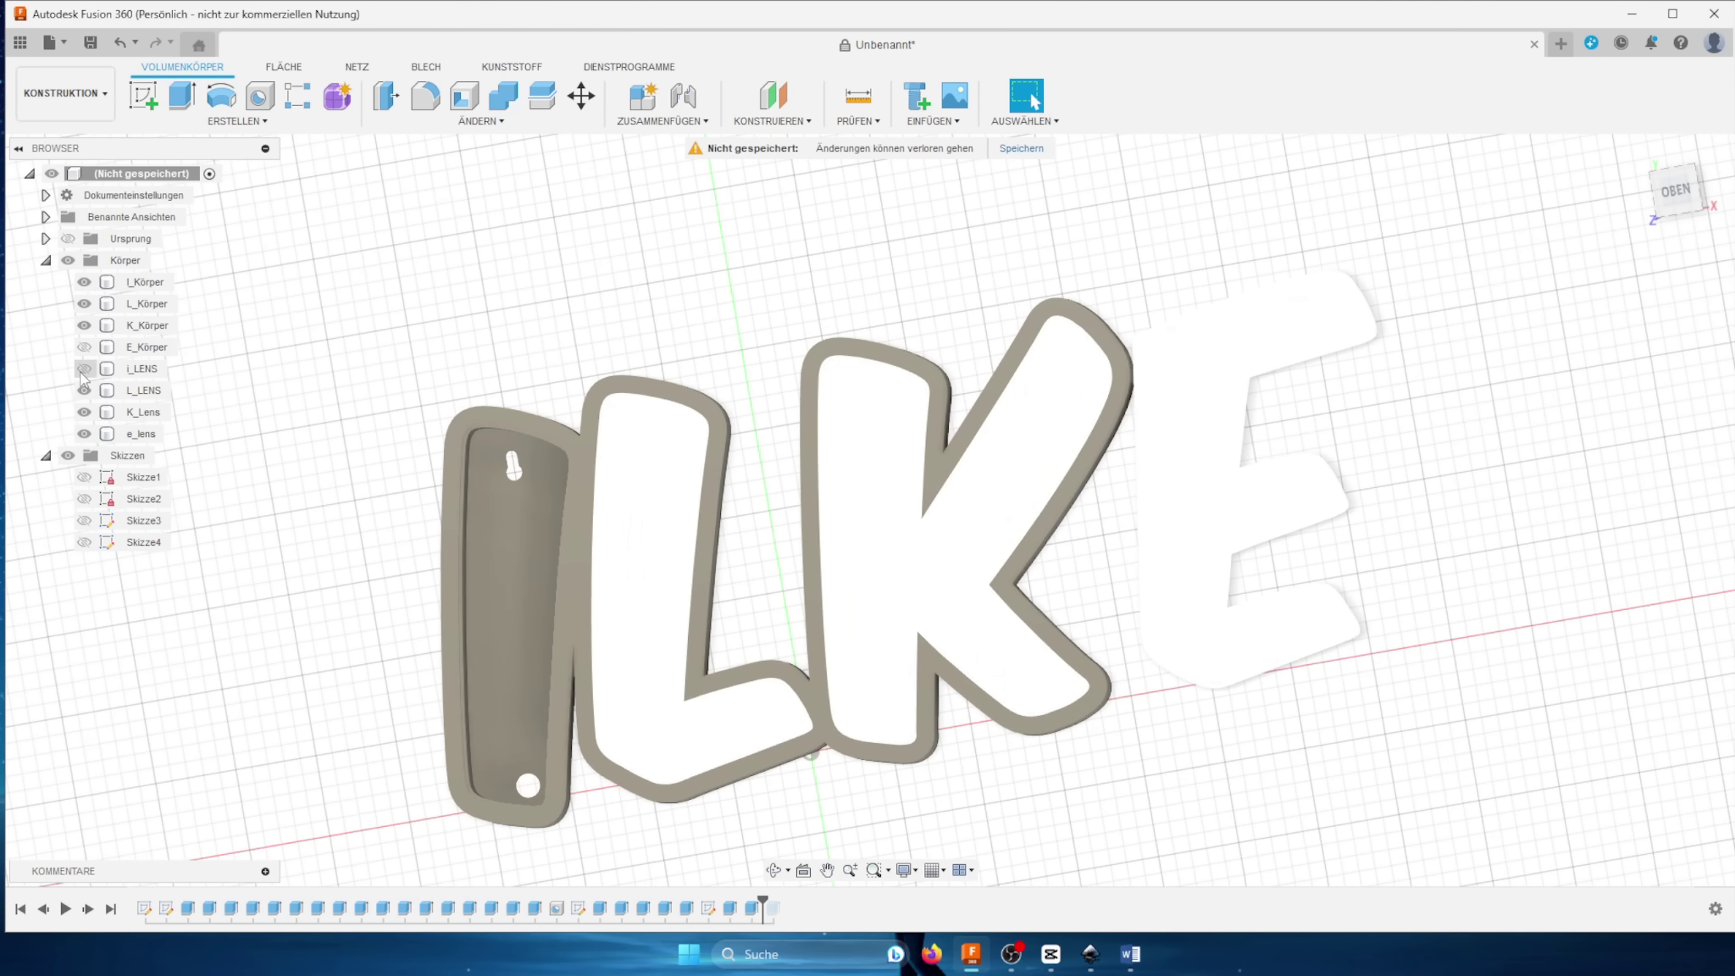
left_click(83, 347)
scroll(546, 277, "up", 1)
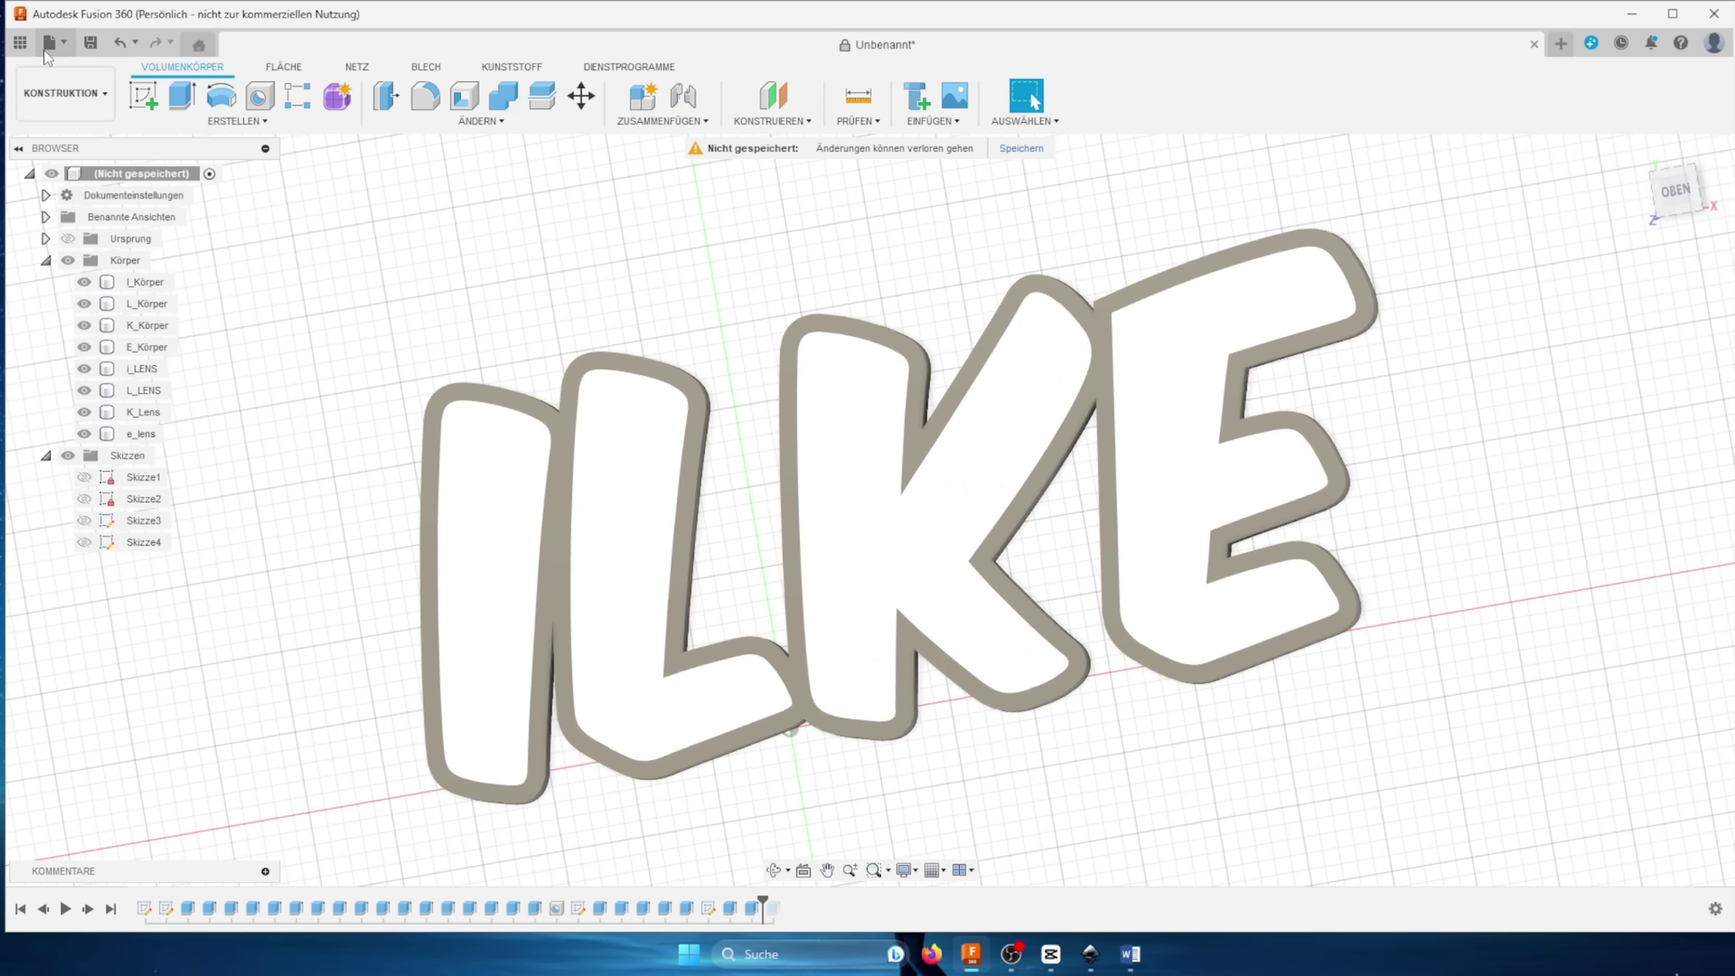
Step: Save I_Körper as an STL via Datei > 3D-Drucken, without a print utility
left_click(64, 46)
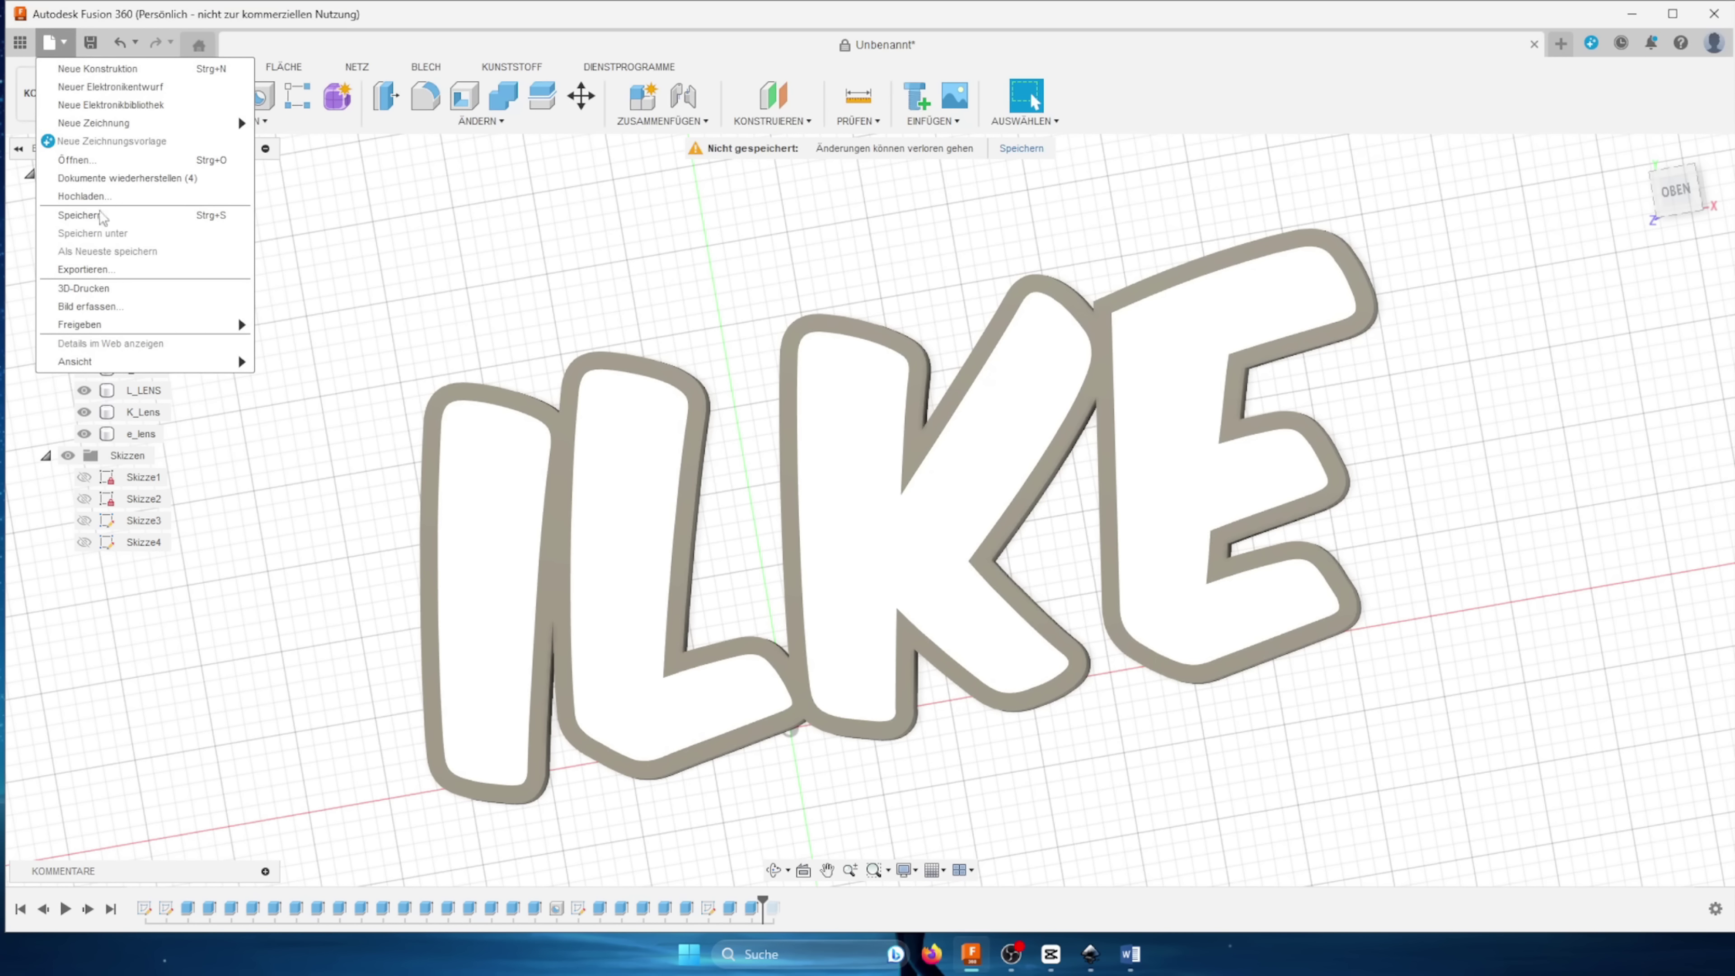
left_click(109, 290)
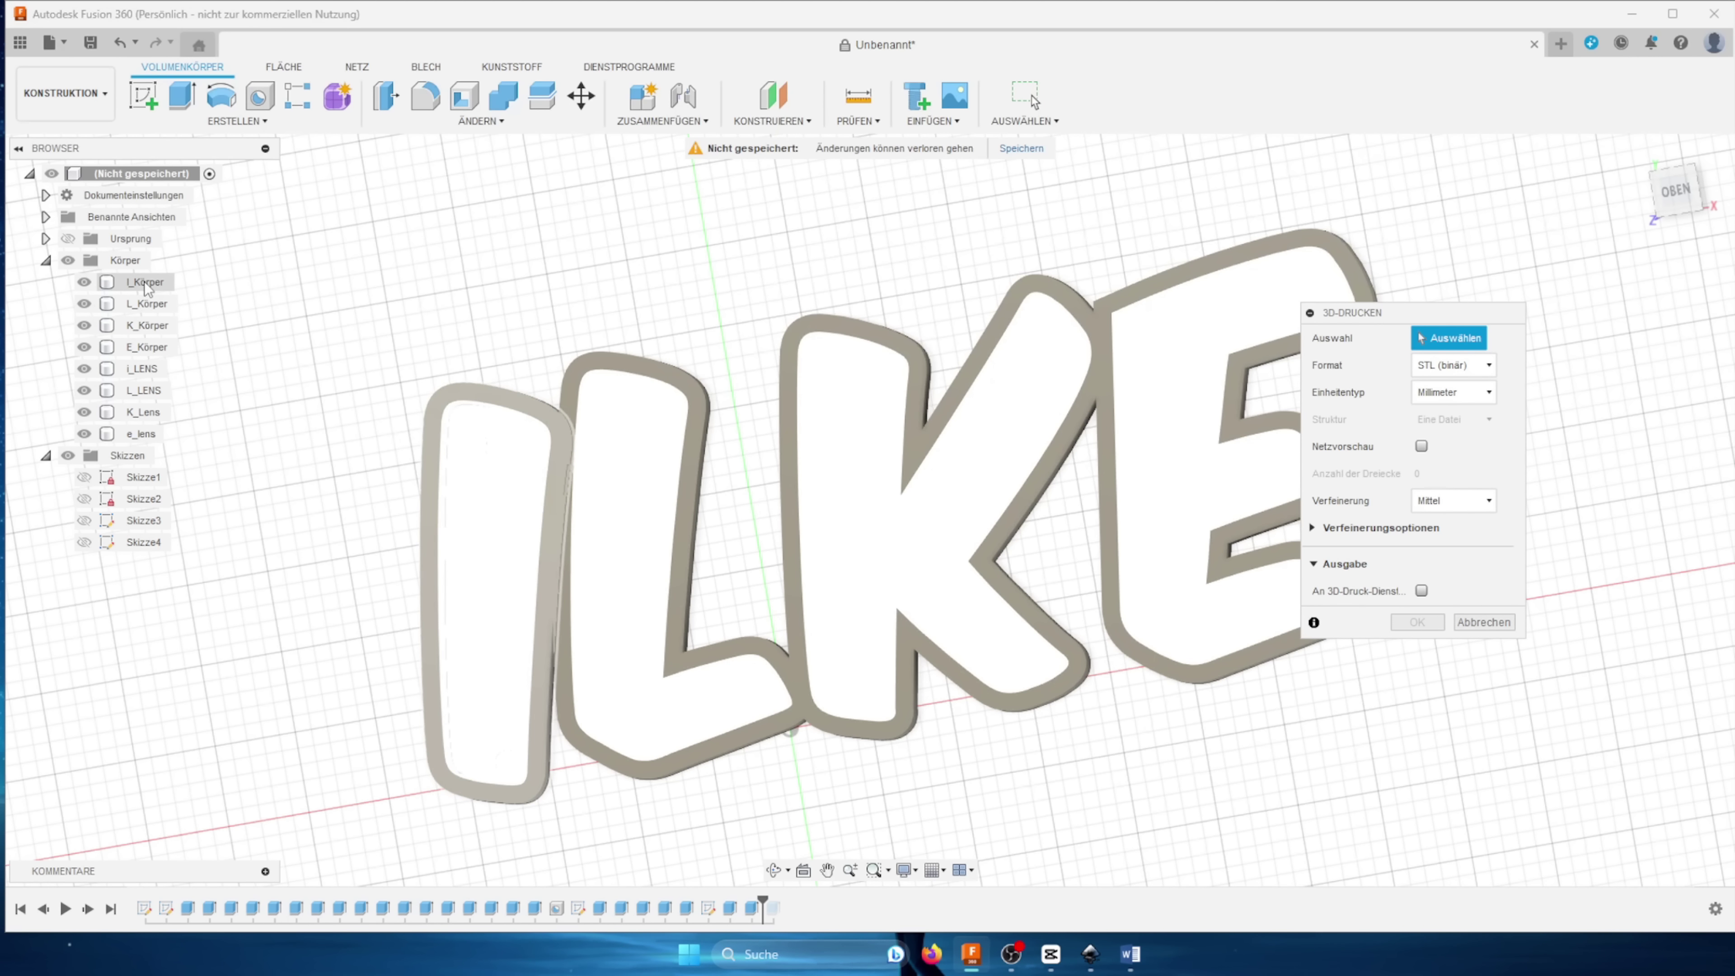
left_click(145, 288)
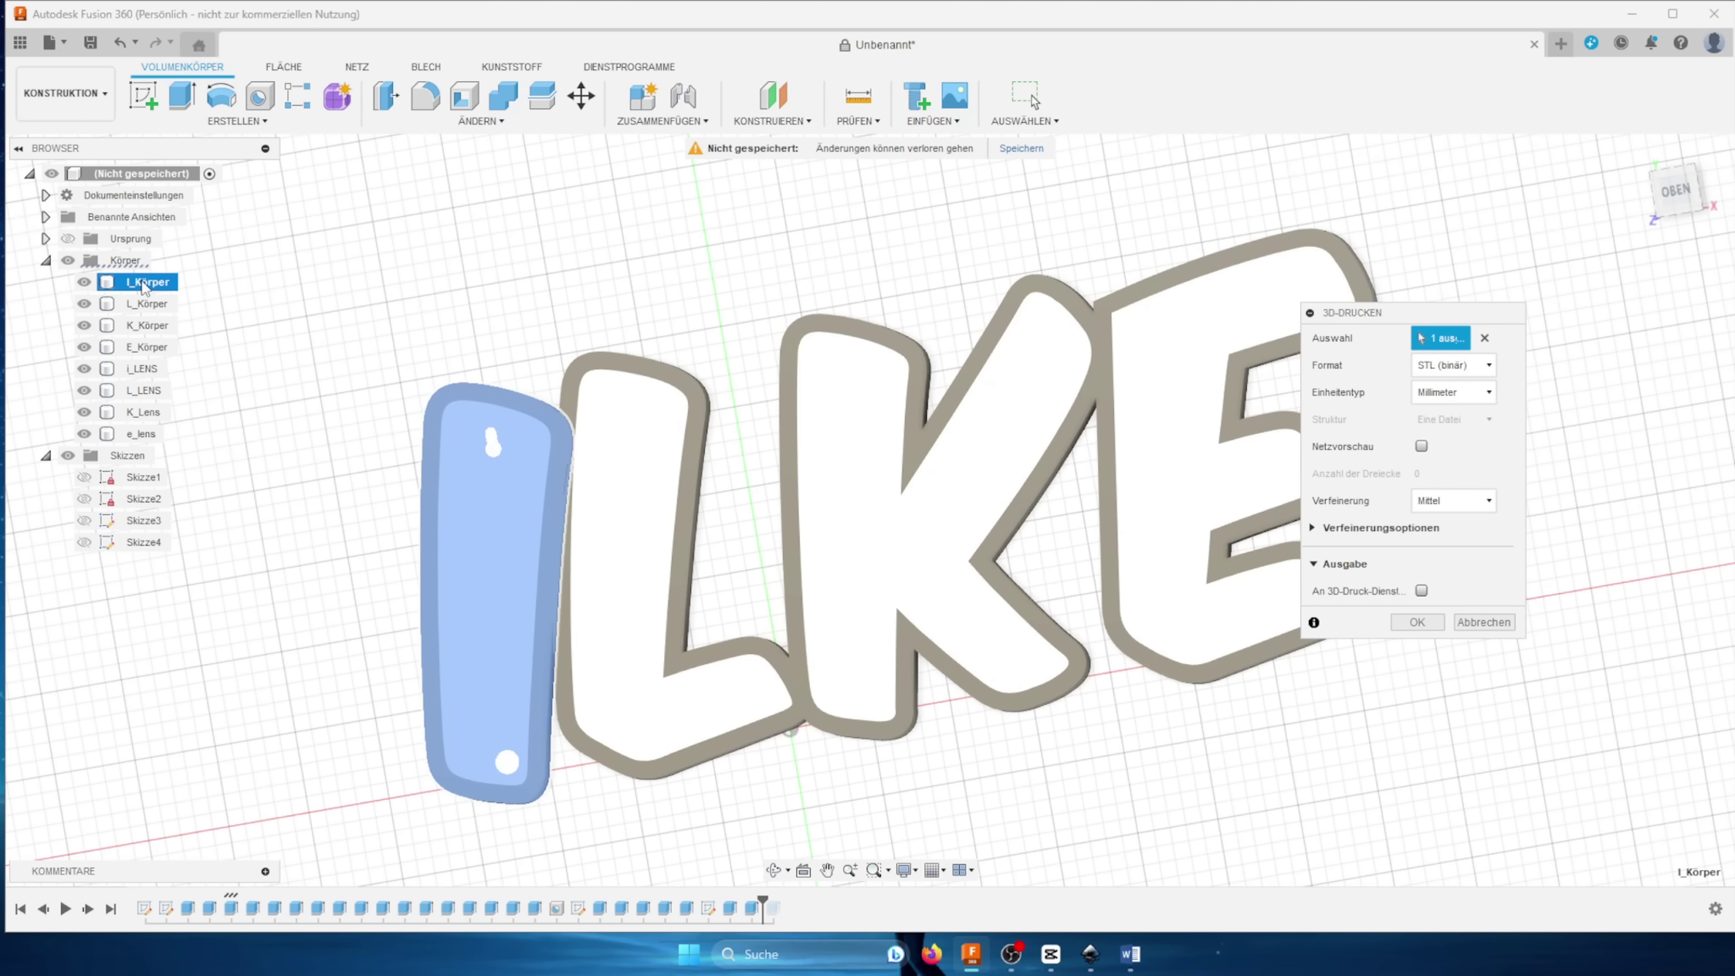
left_click(1421, 591)
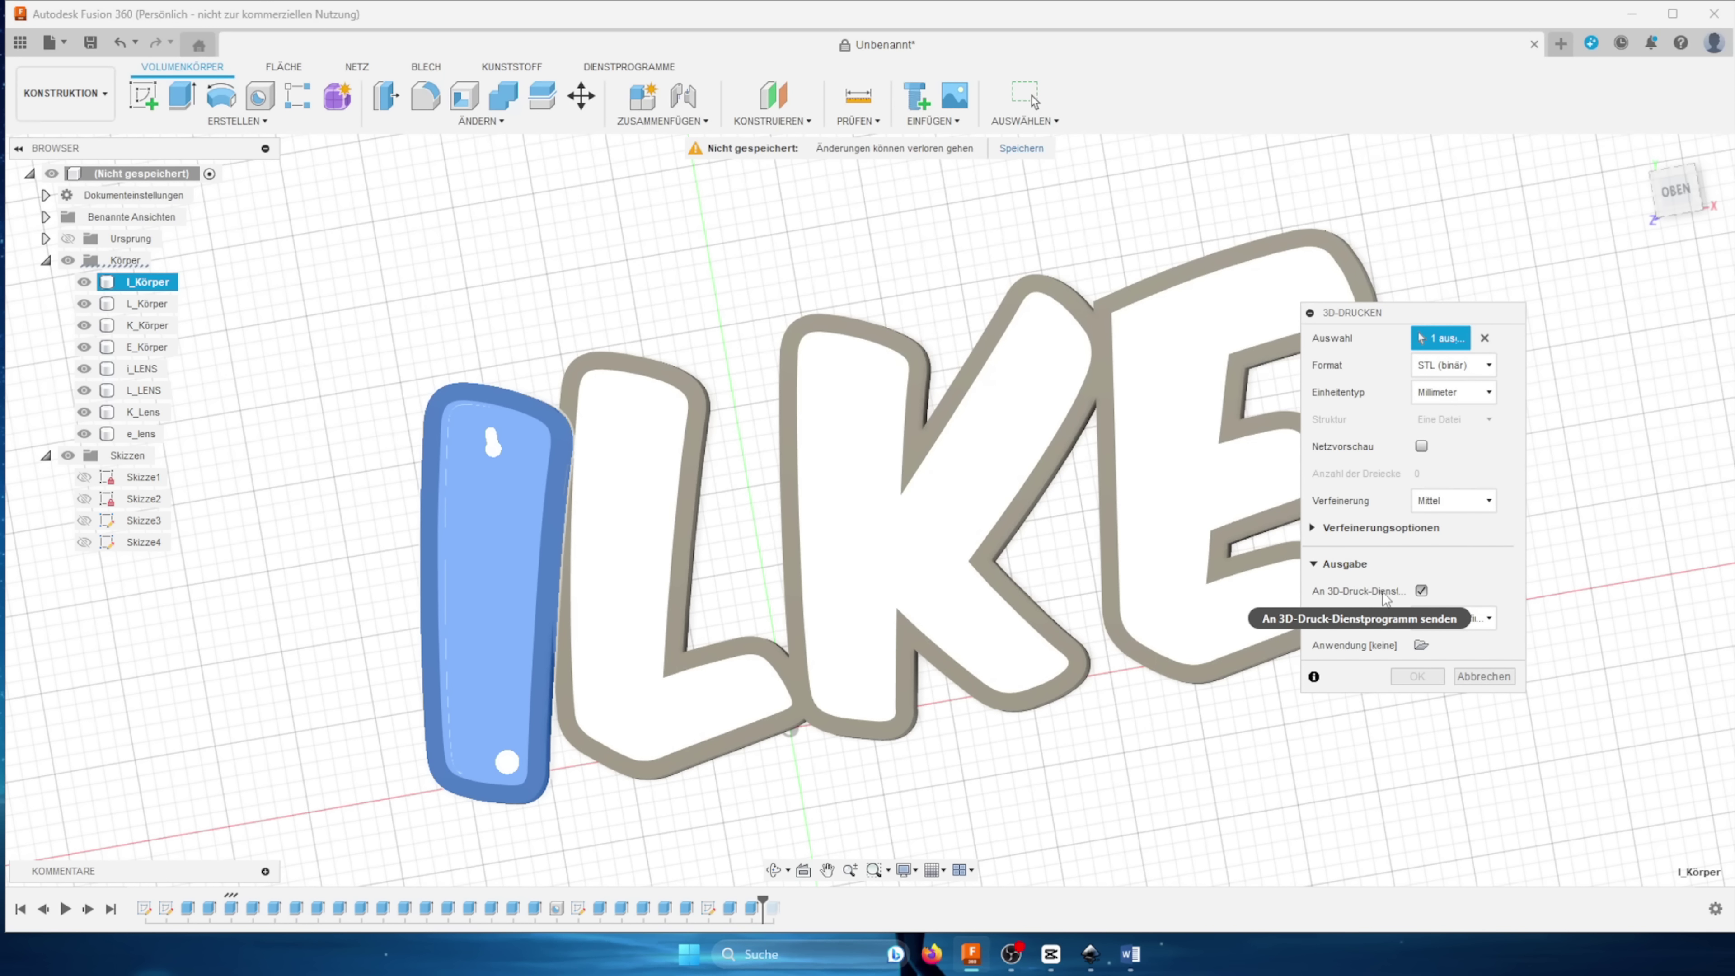
left_click(1423, 591)
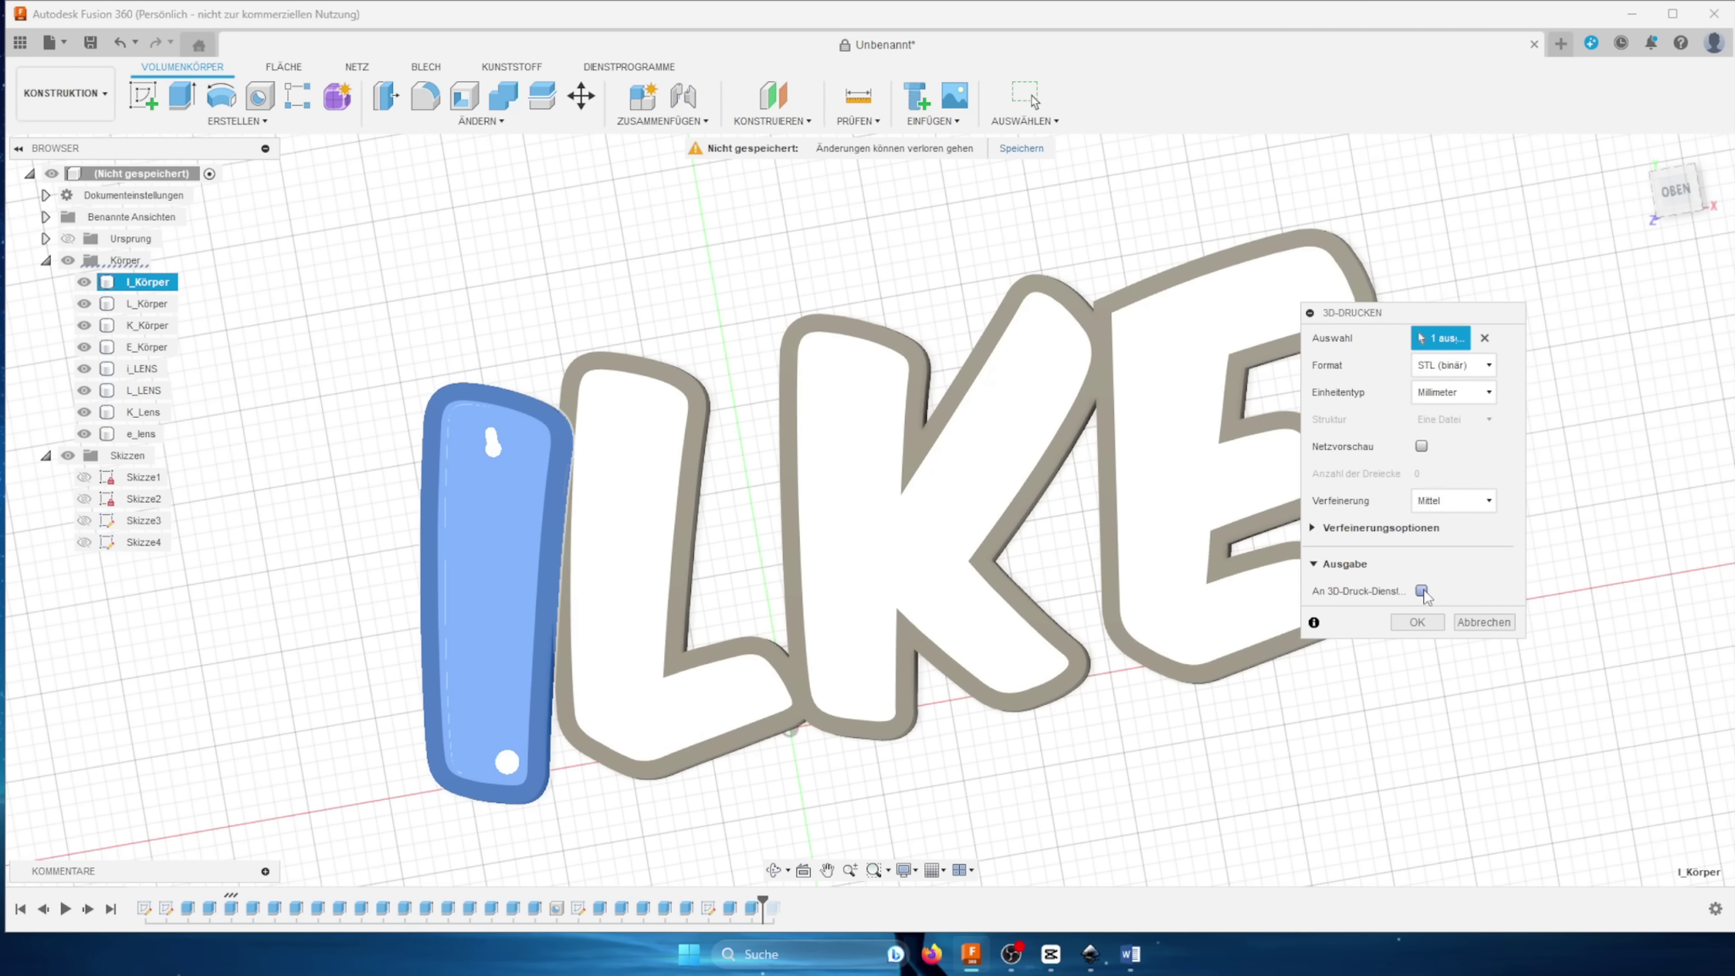
left_click(1431, 624)
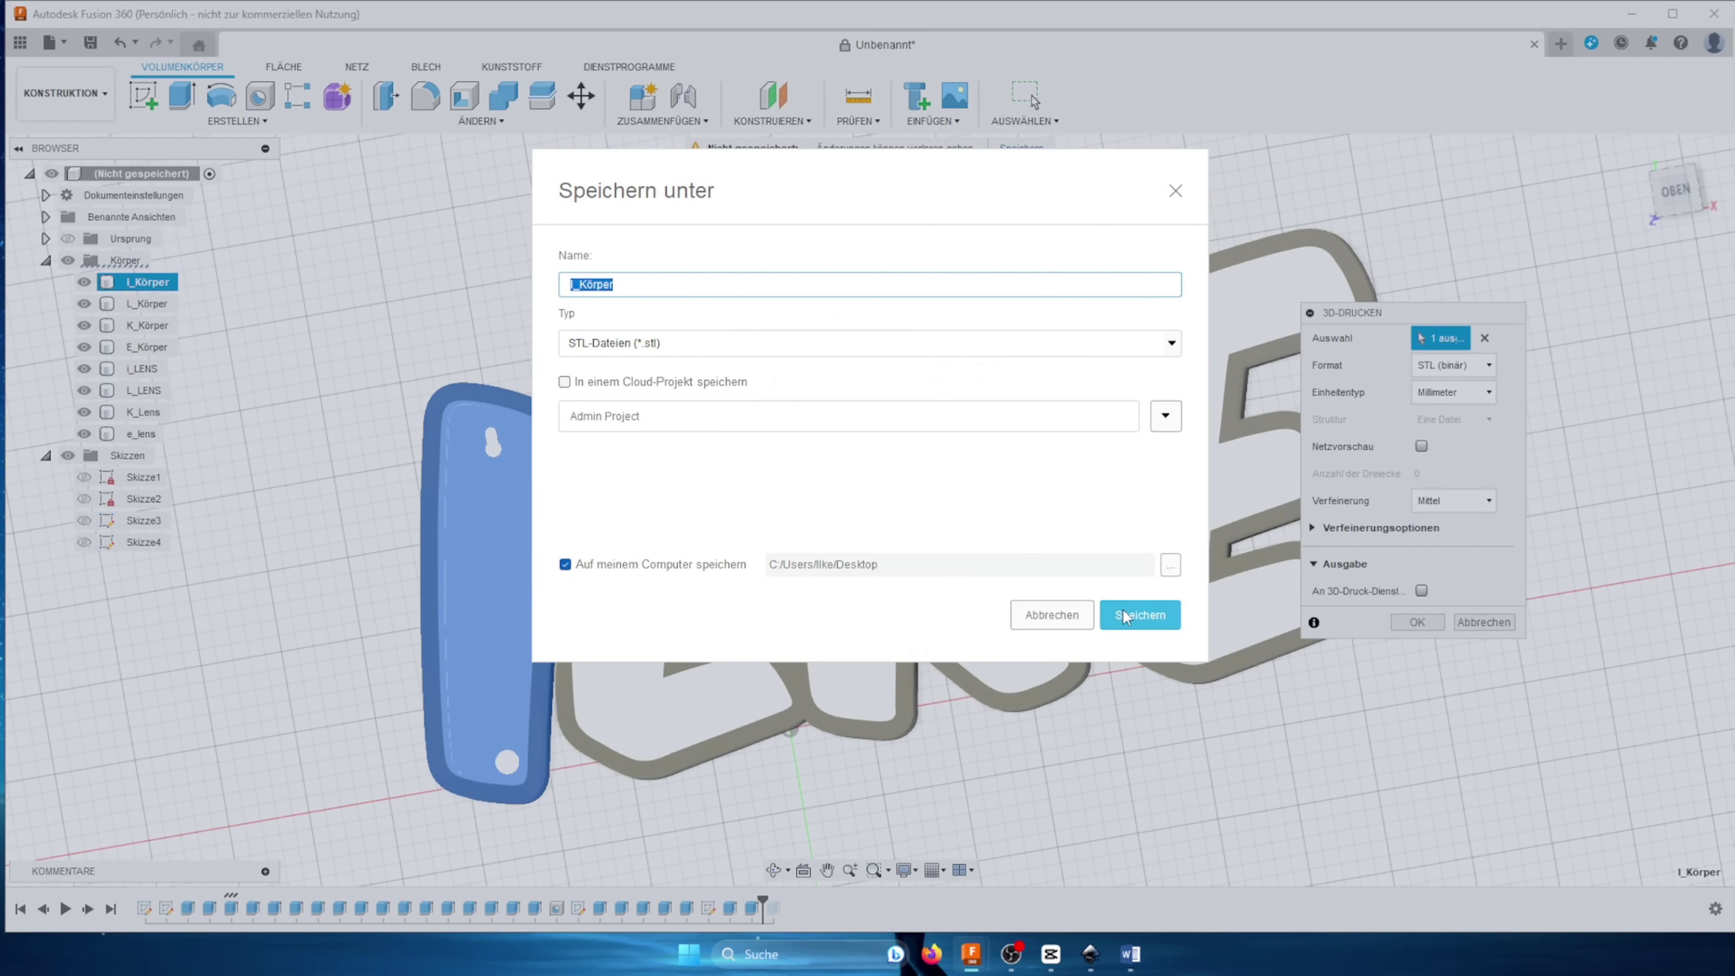
left_click(1128, 625)
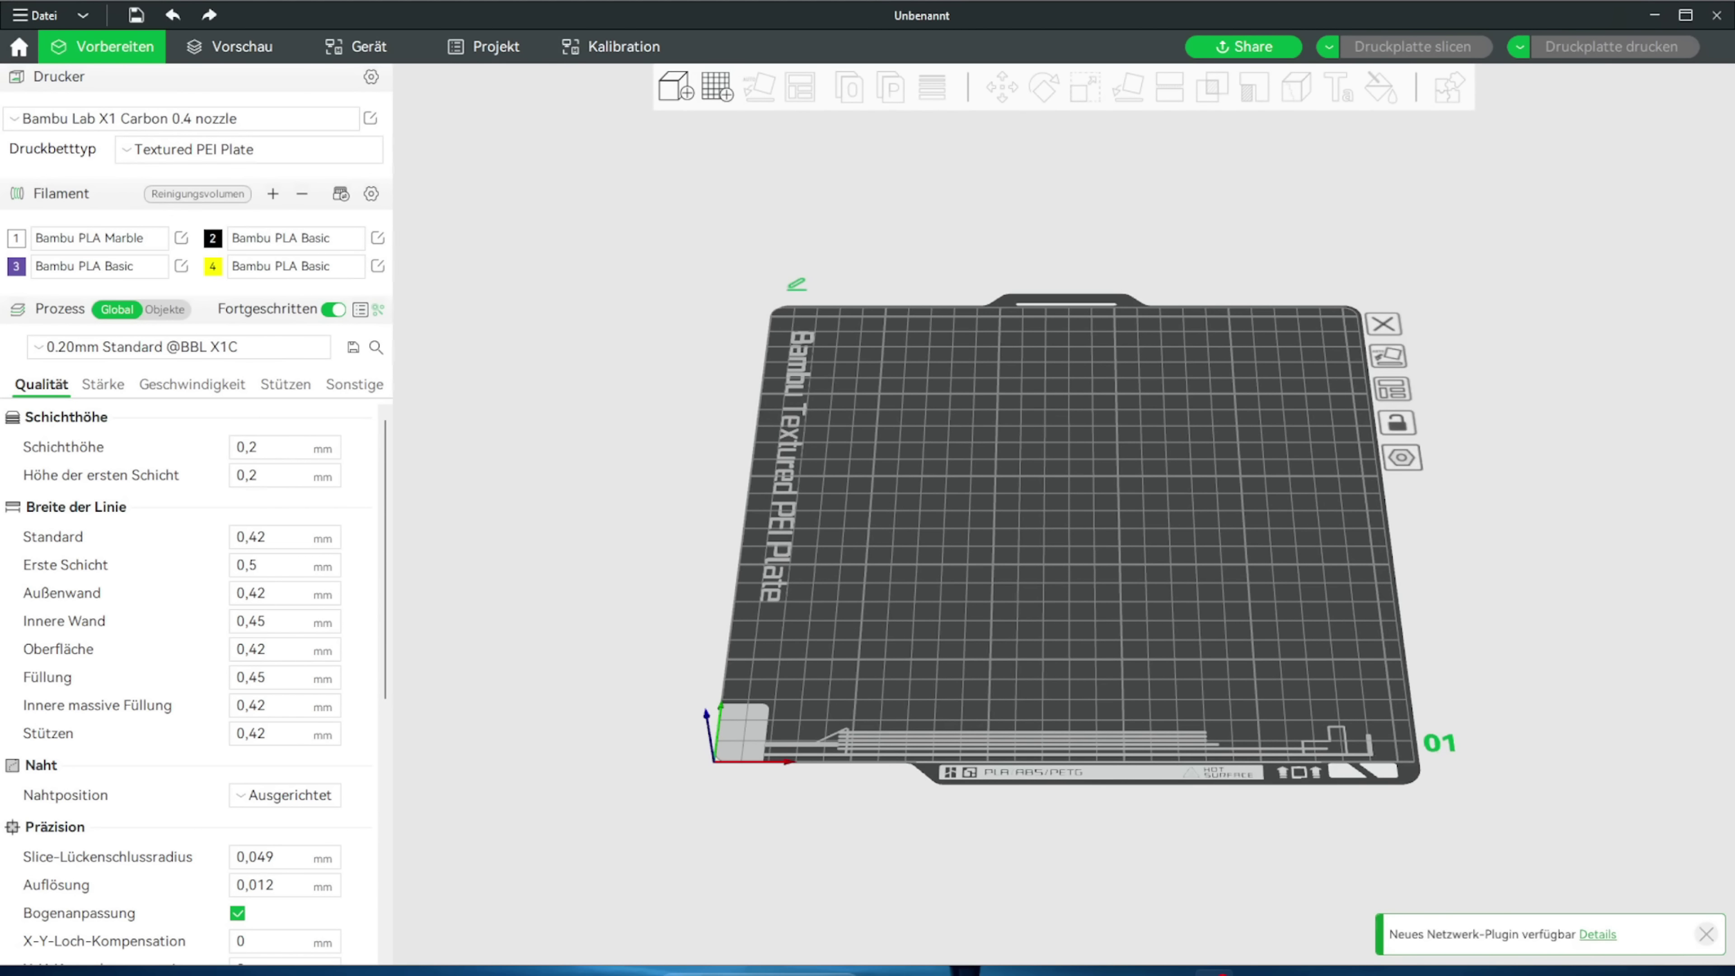
Step: Drop I_Körper.stl on the build plate and rotate it 320.10° about Z
left_click_drag(1045, 970, 1053, 458)
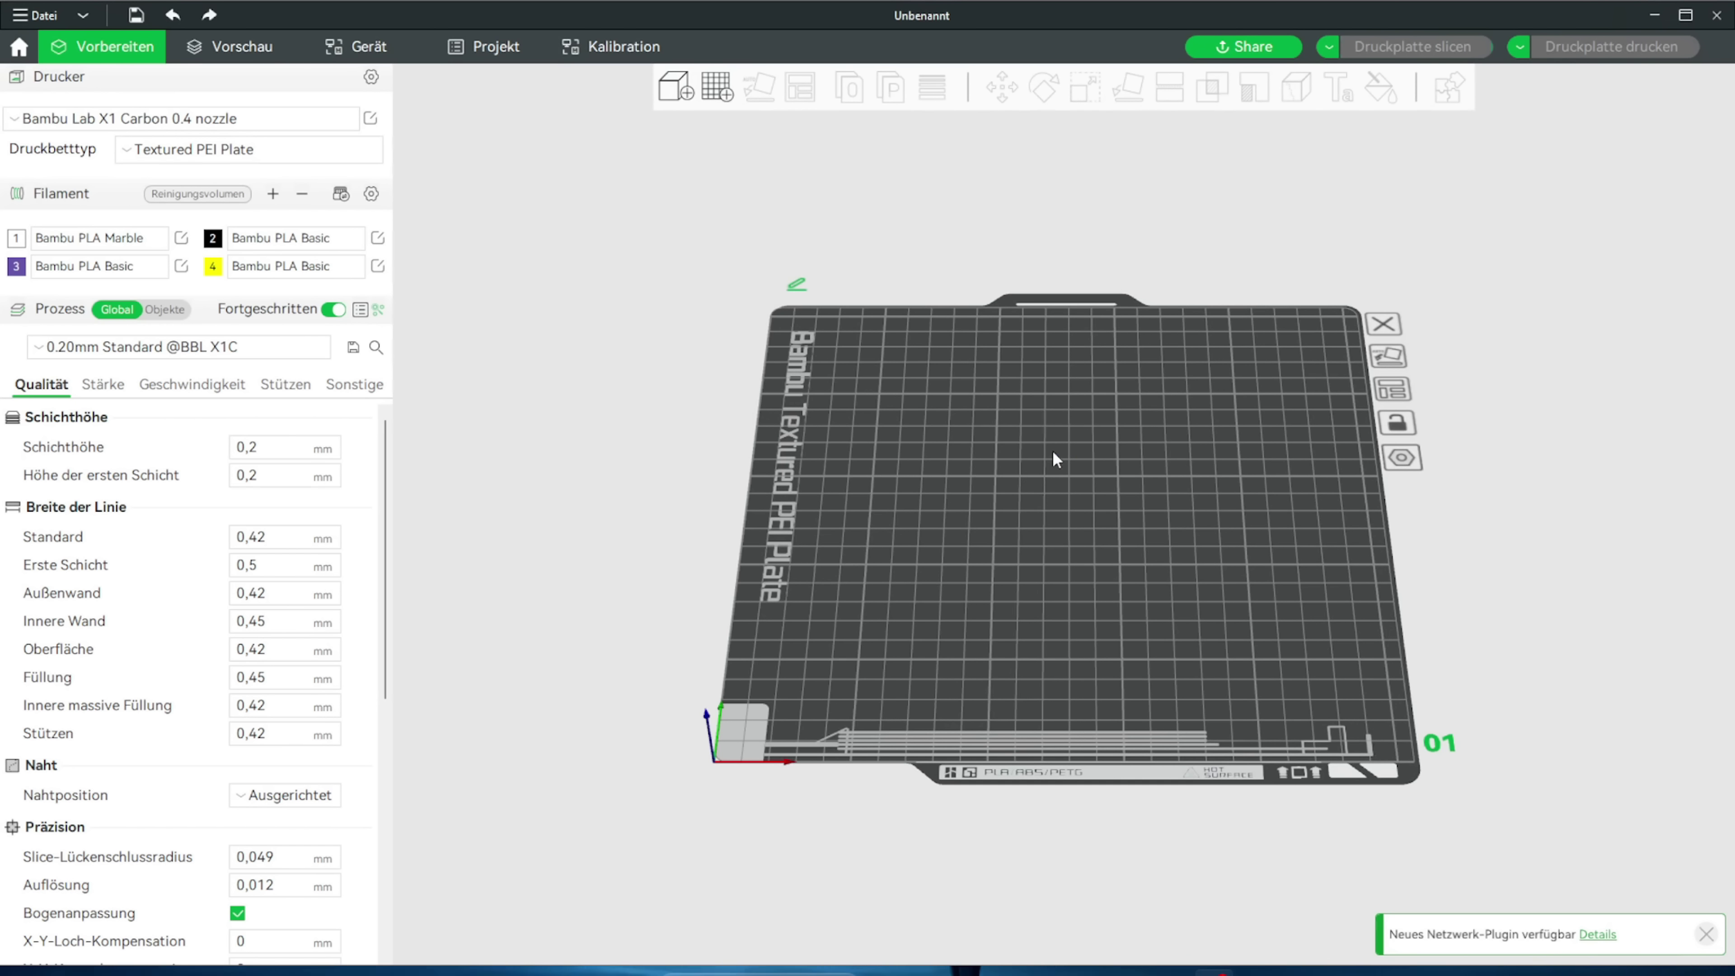
left_click_drag(1517, 773, 1373, 711)
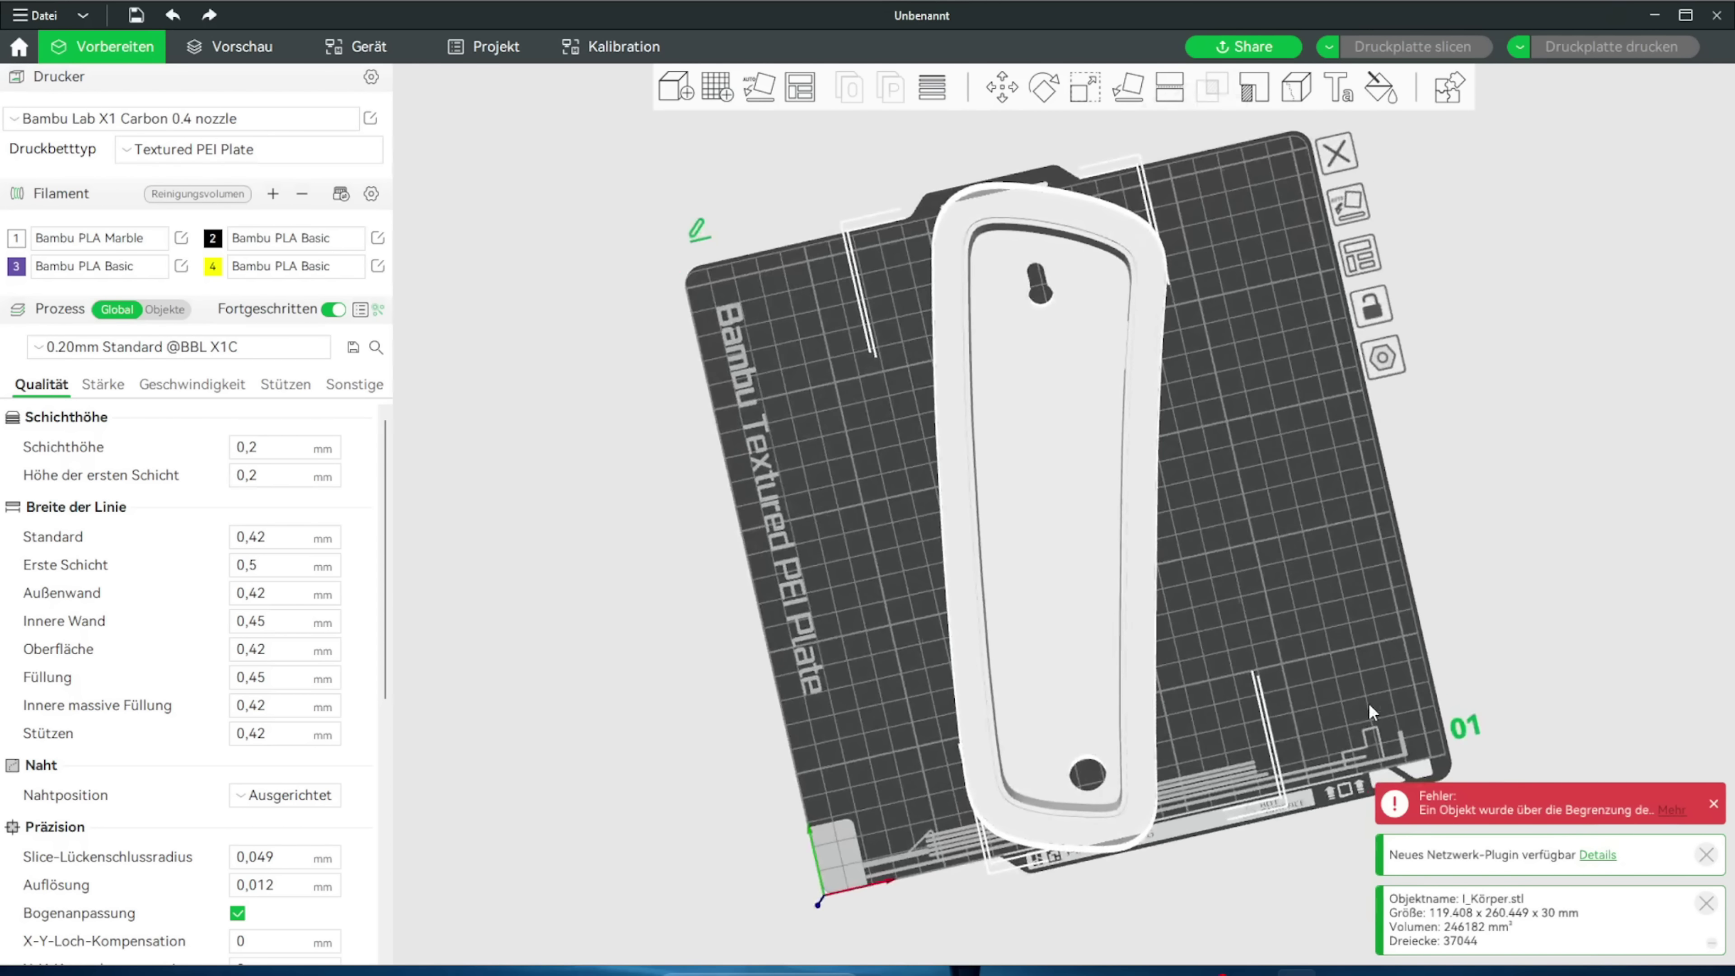
left_click(1044, 87)
left_click_drag(1492, 405, 1324, 647)
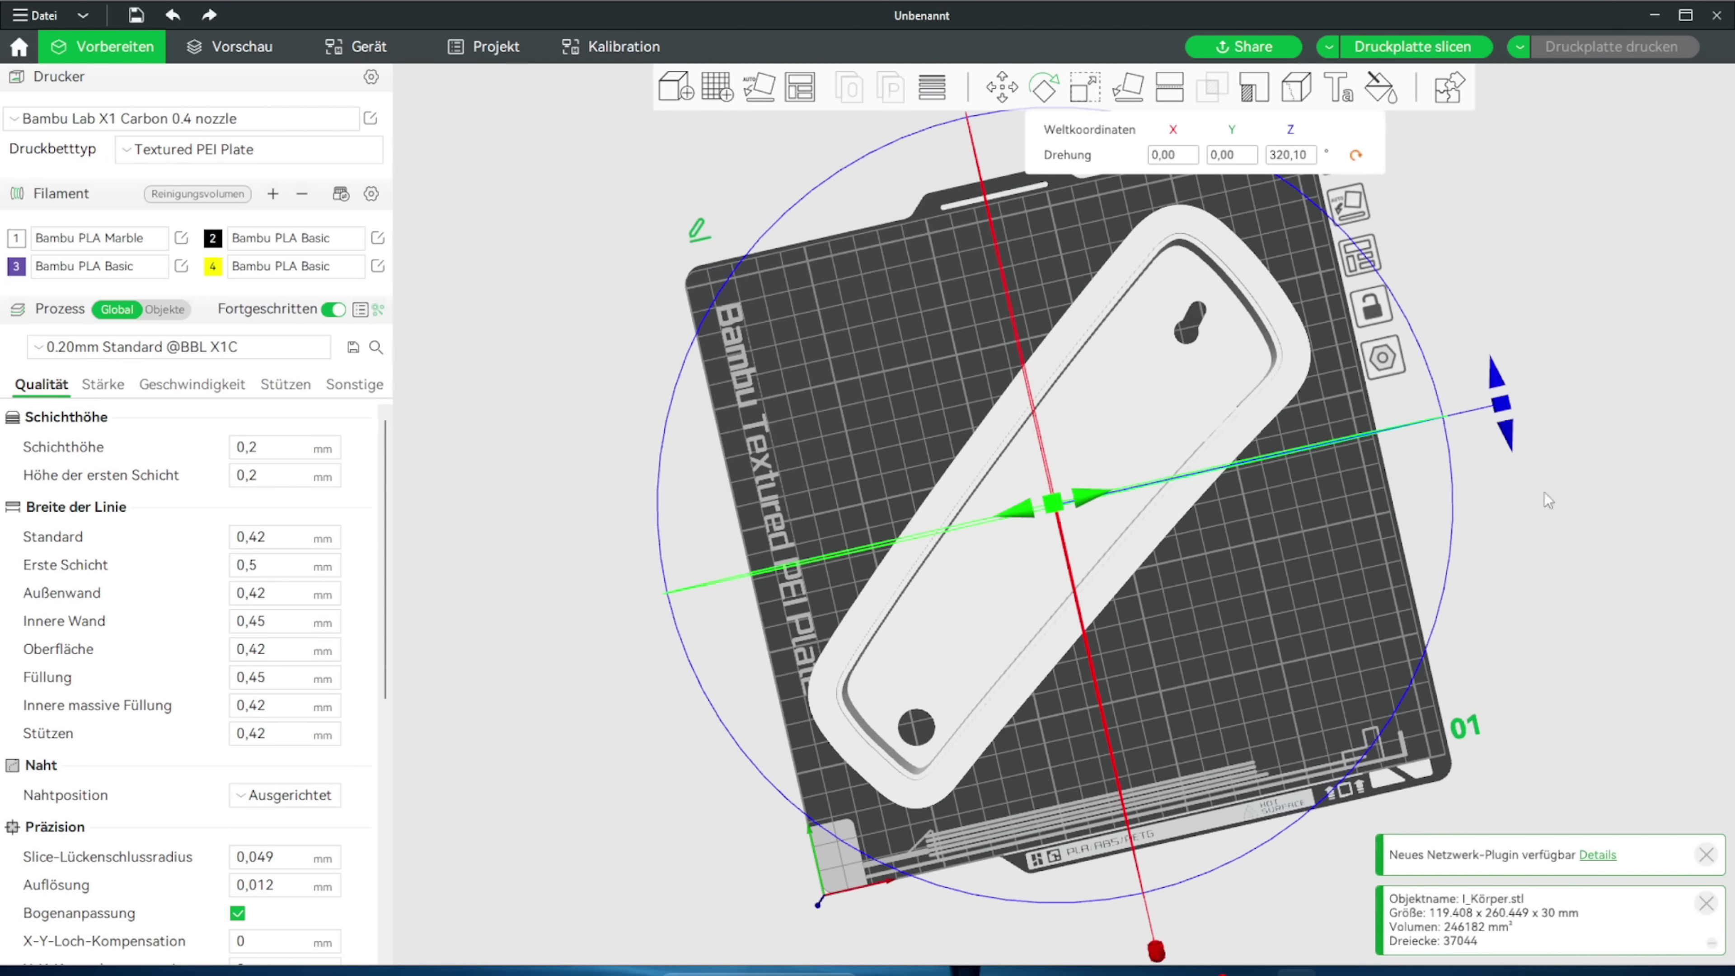
left_click(1637, 562)
Step: Set the infill density to 25% on the Stärke tab and slice the plate
key("0")
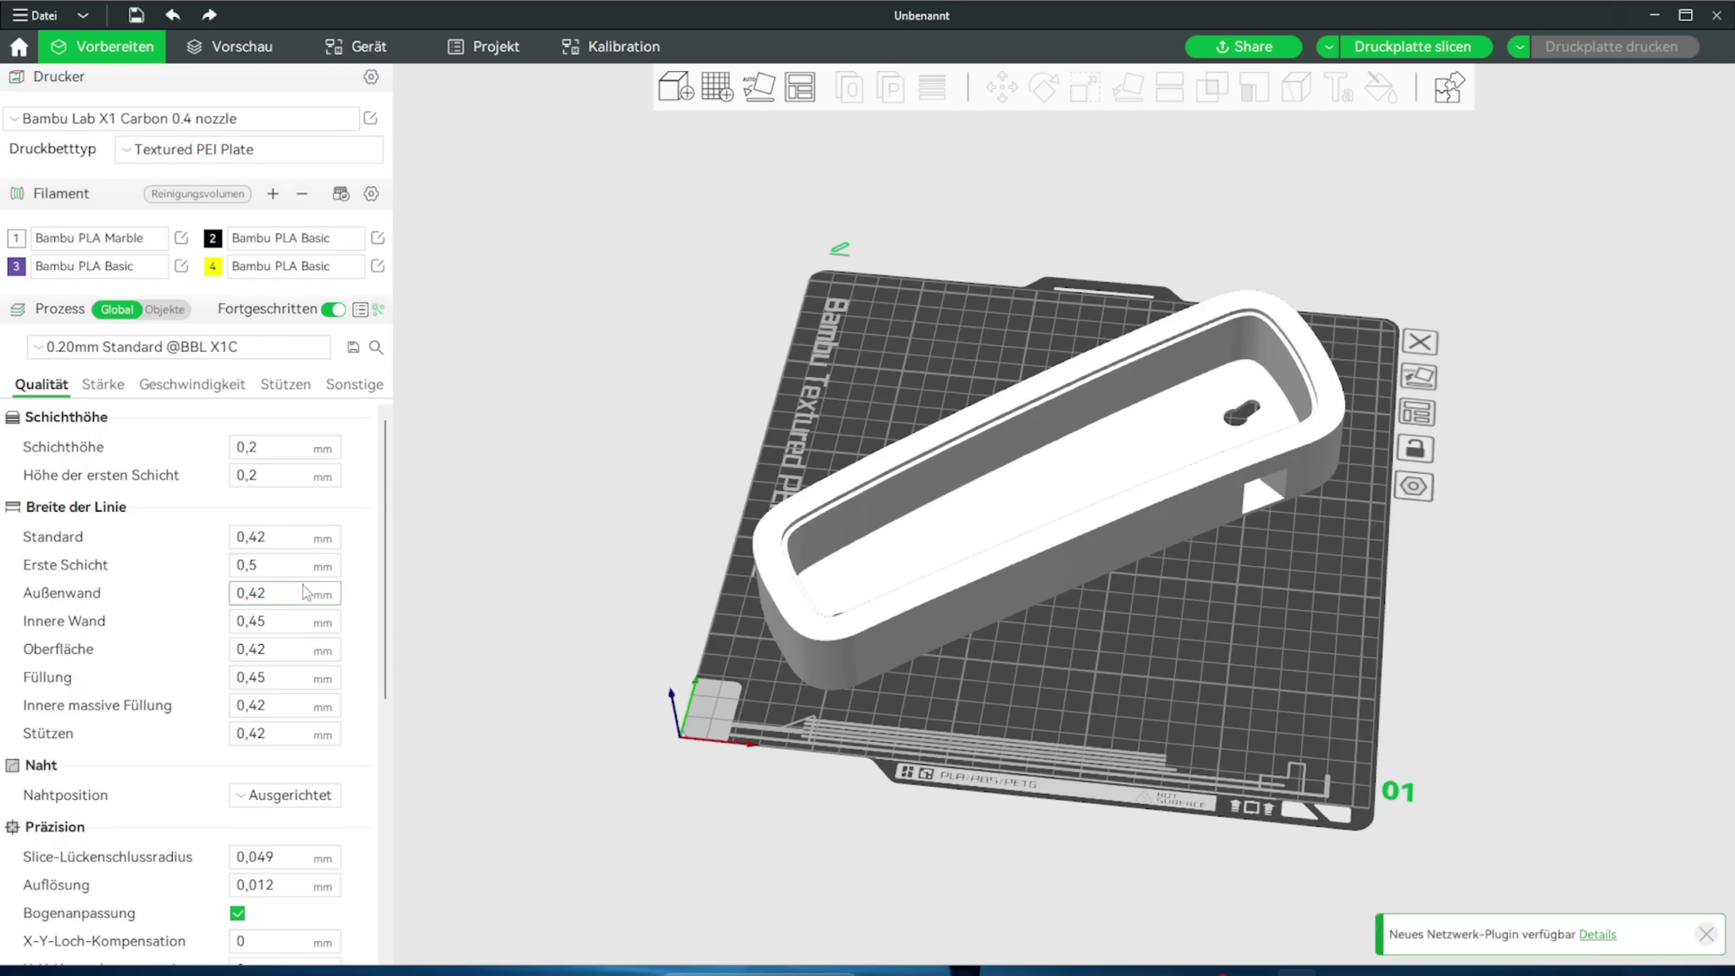
left_click(113, 394)
left_click_drag(294, 771, 158, 771)
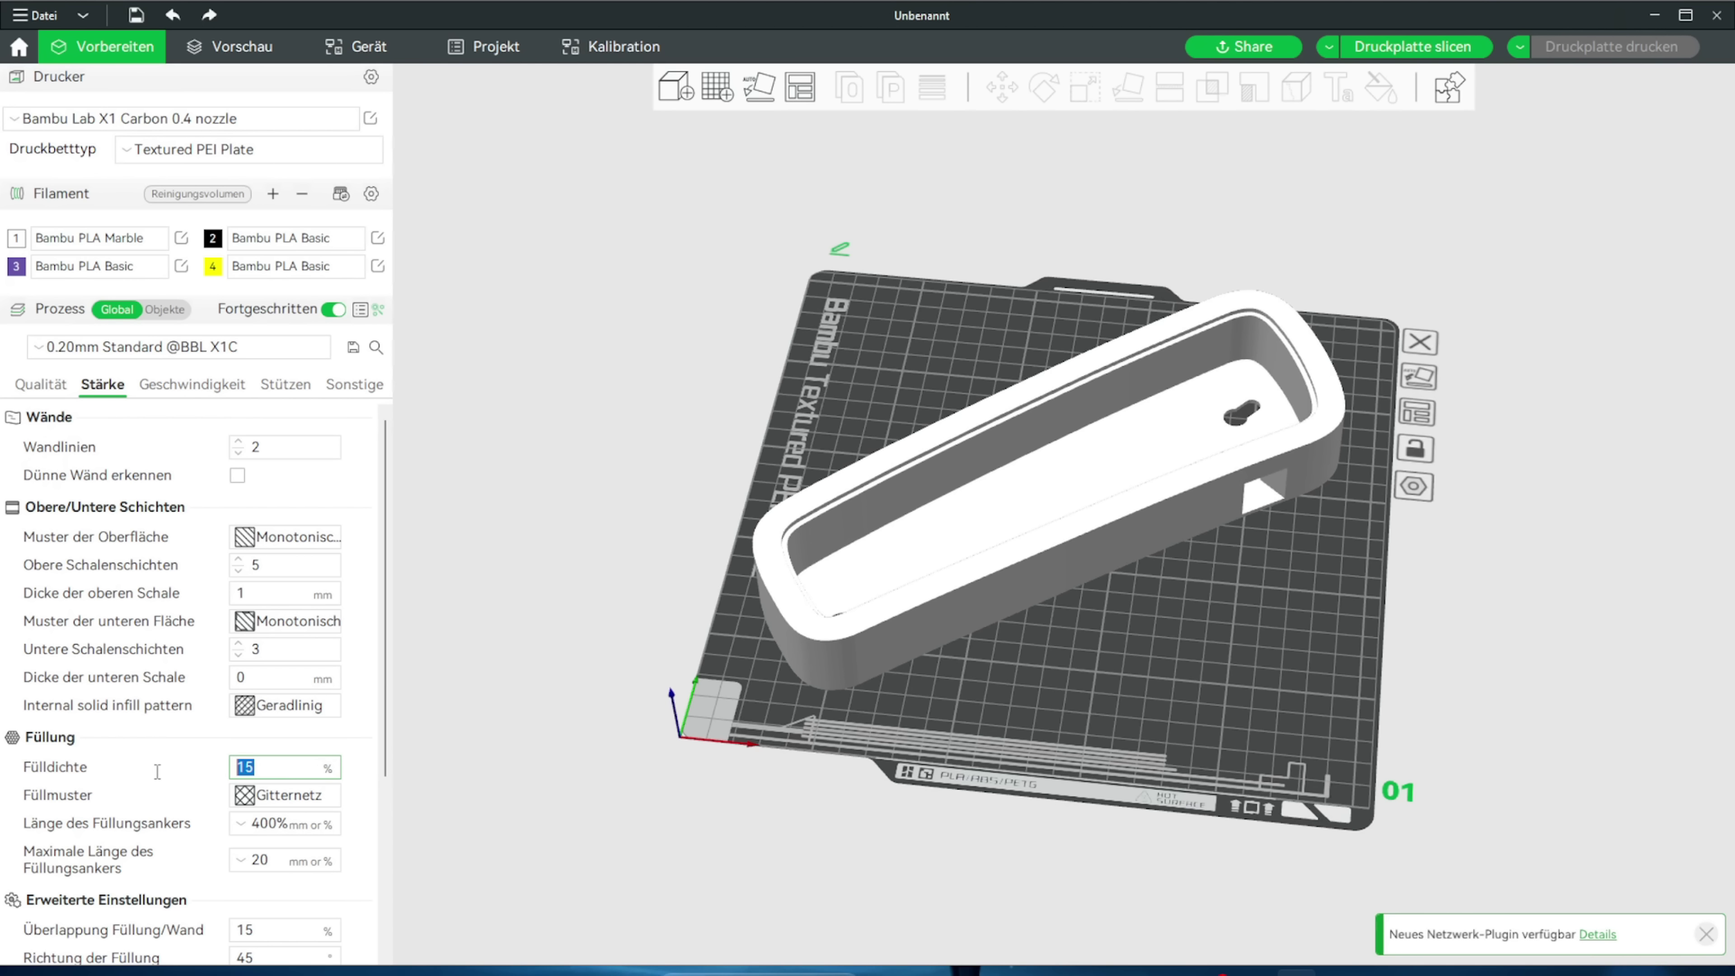
type("25")
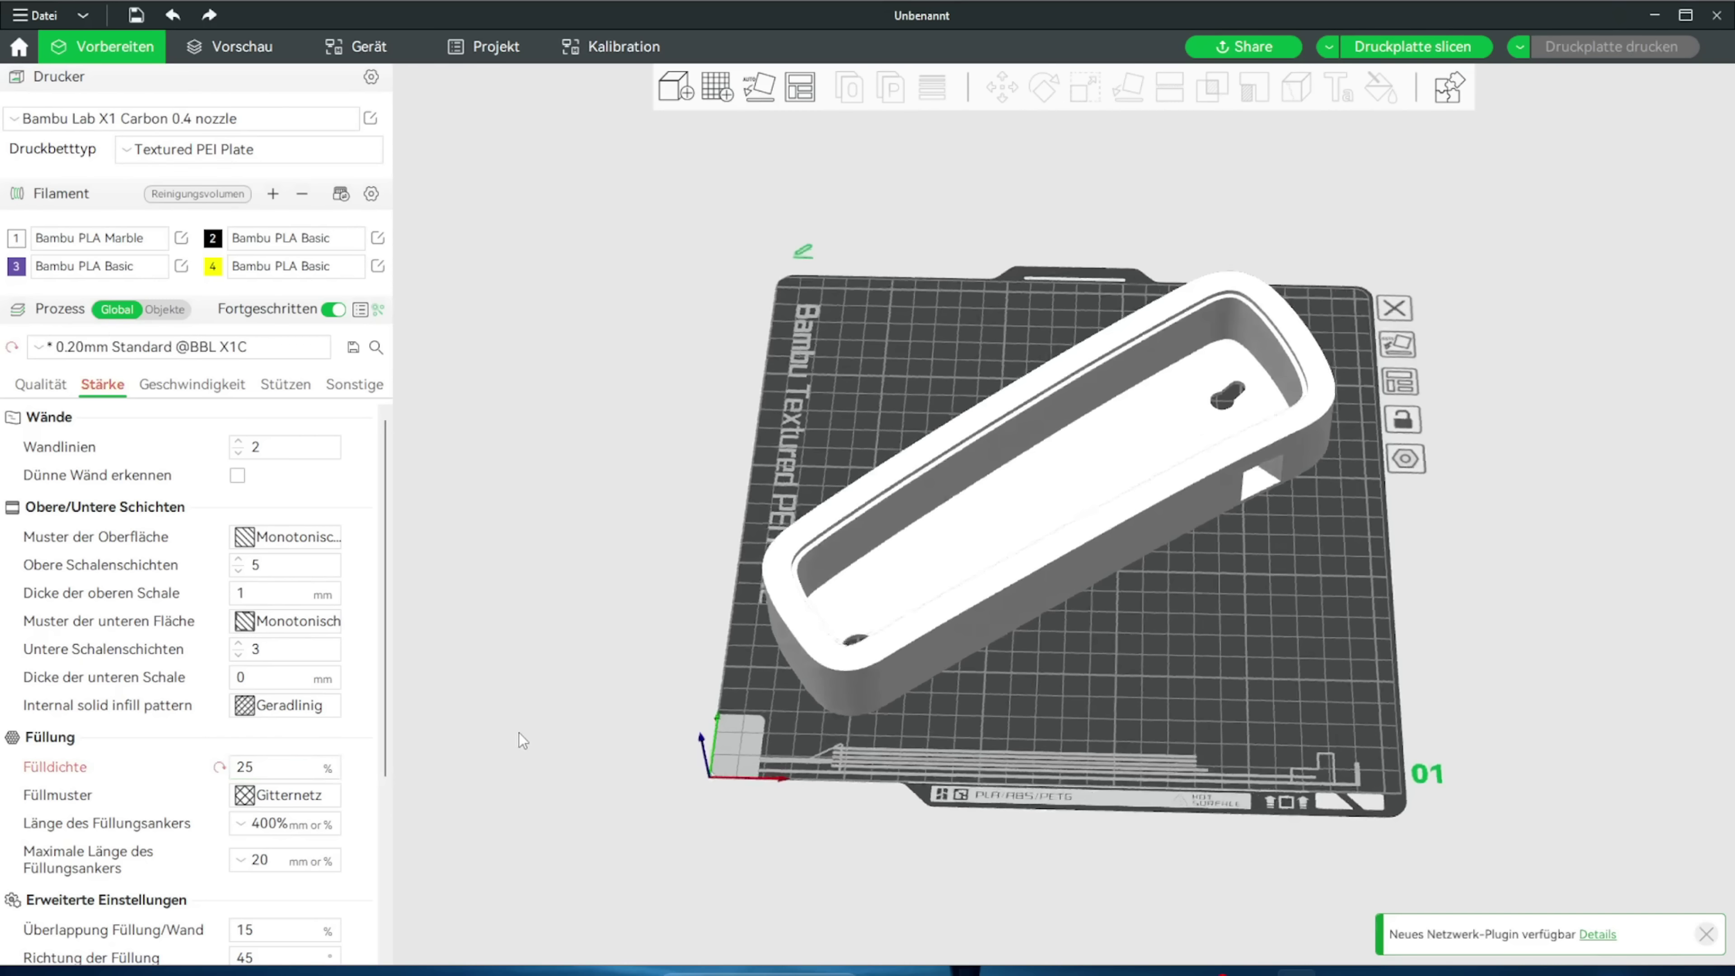
left_click(287, 795)
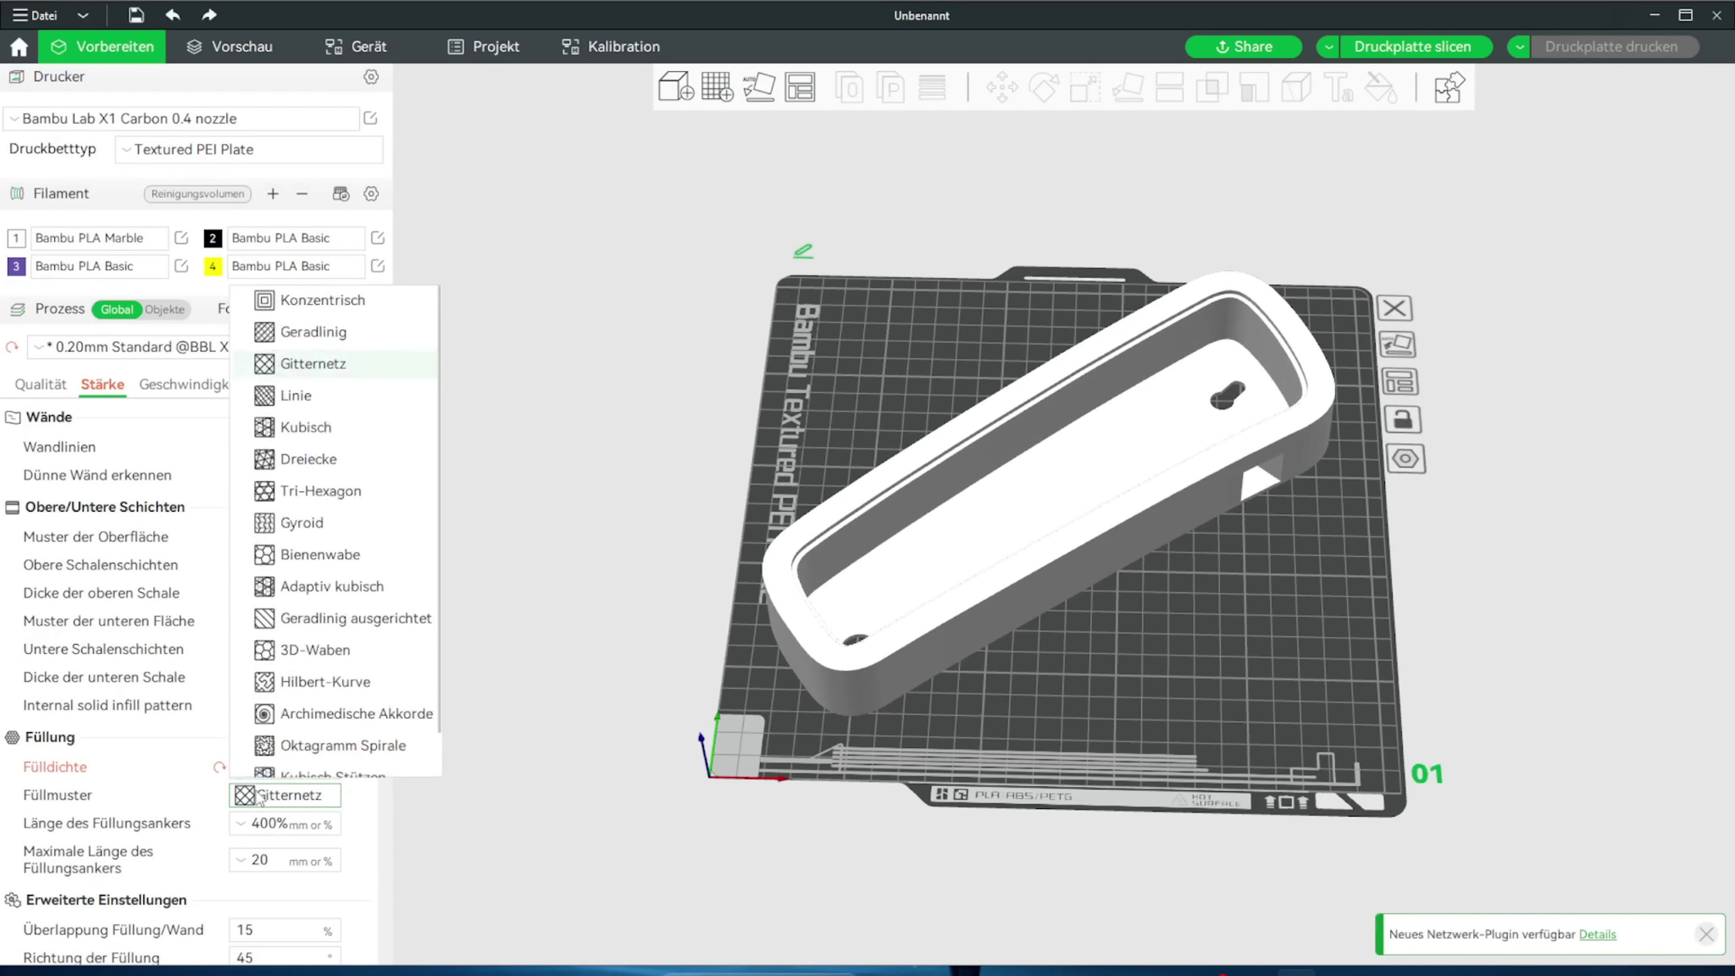
left_click(324, 368)
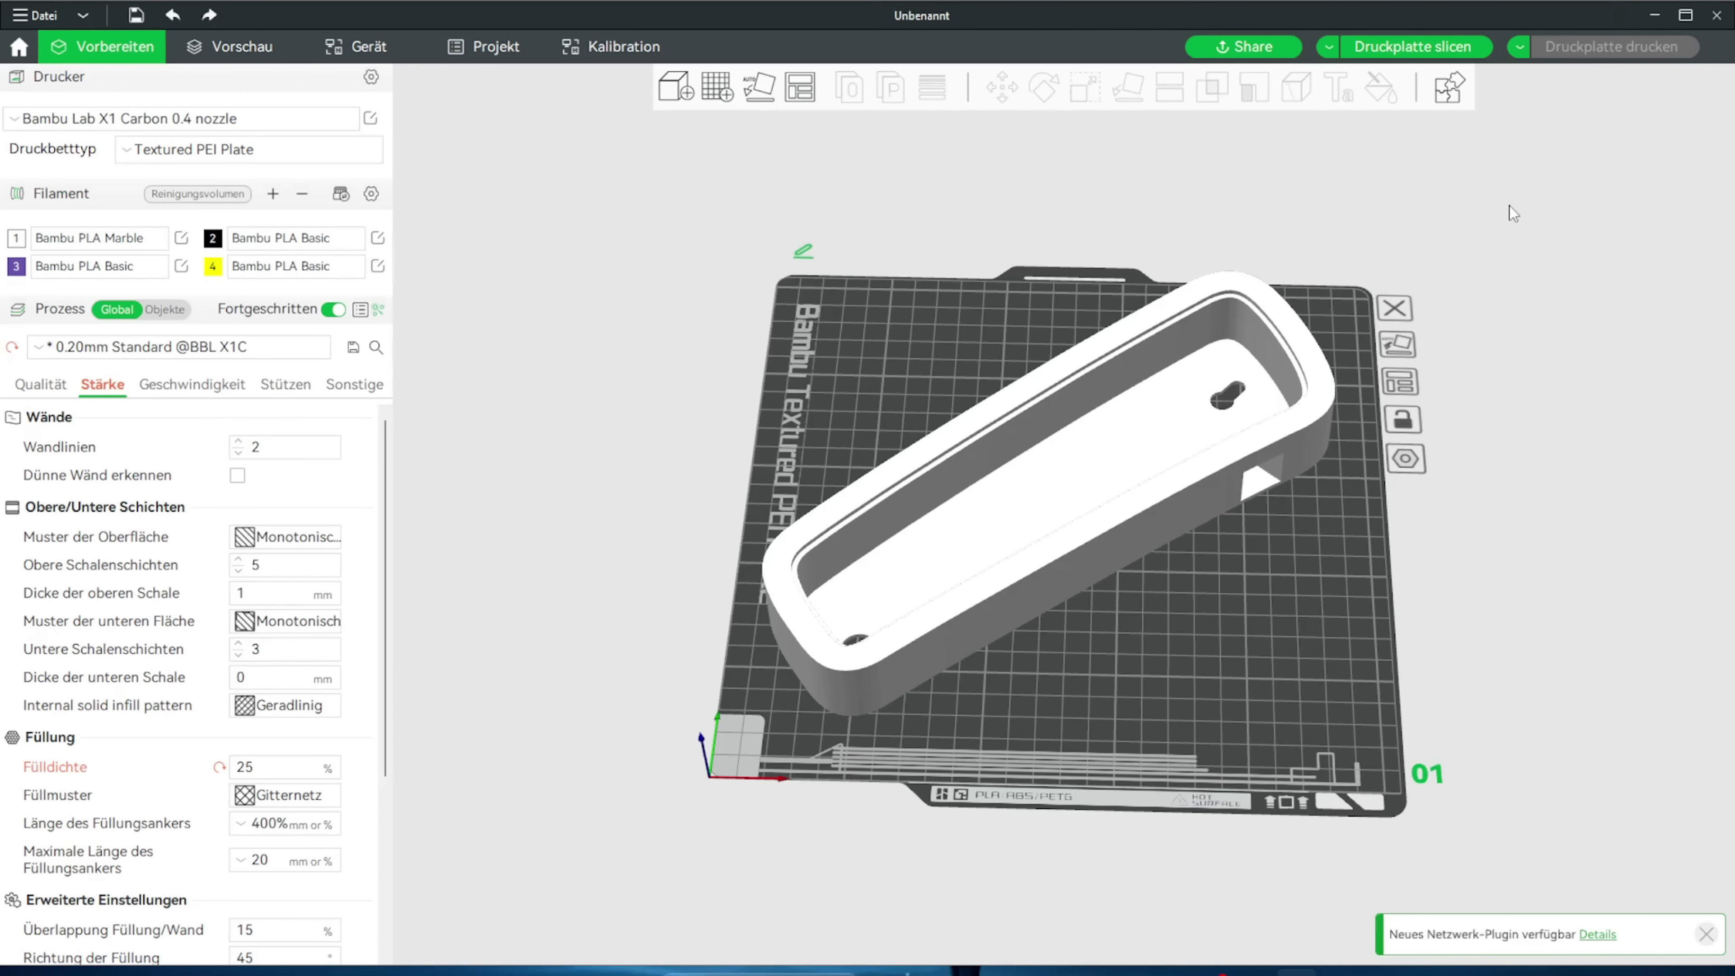
left_click(1415, 48)
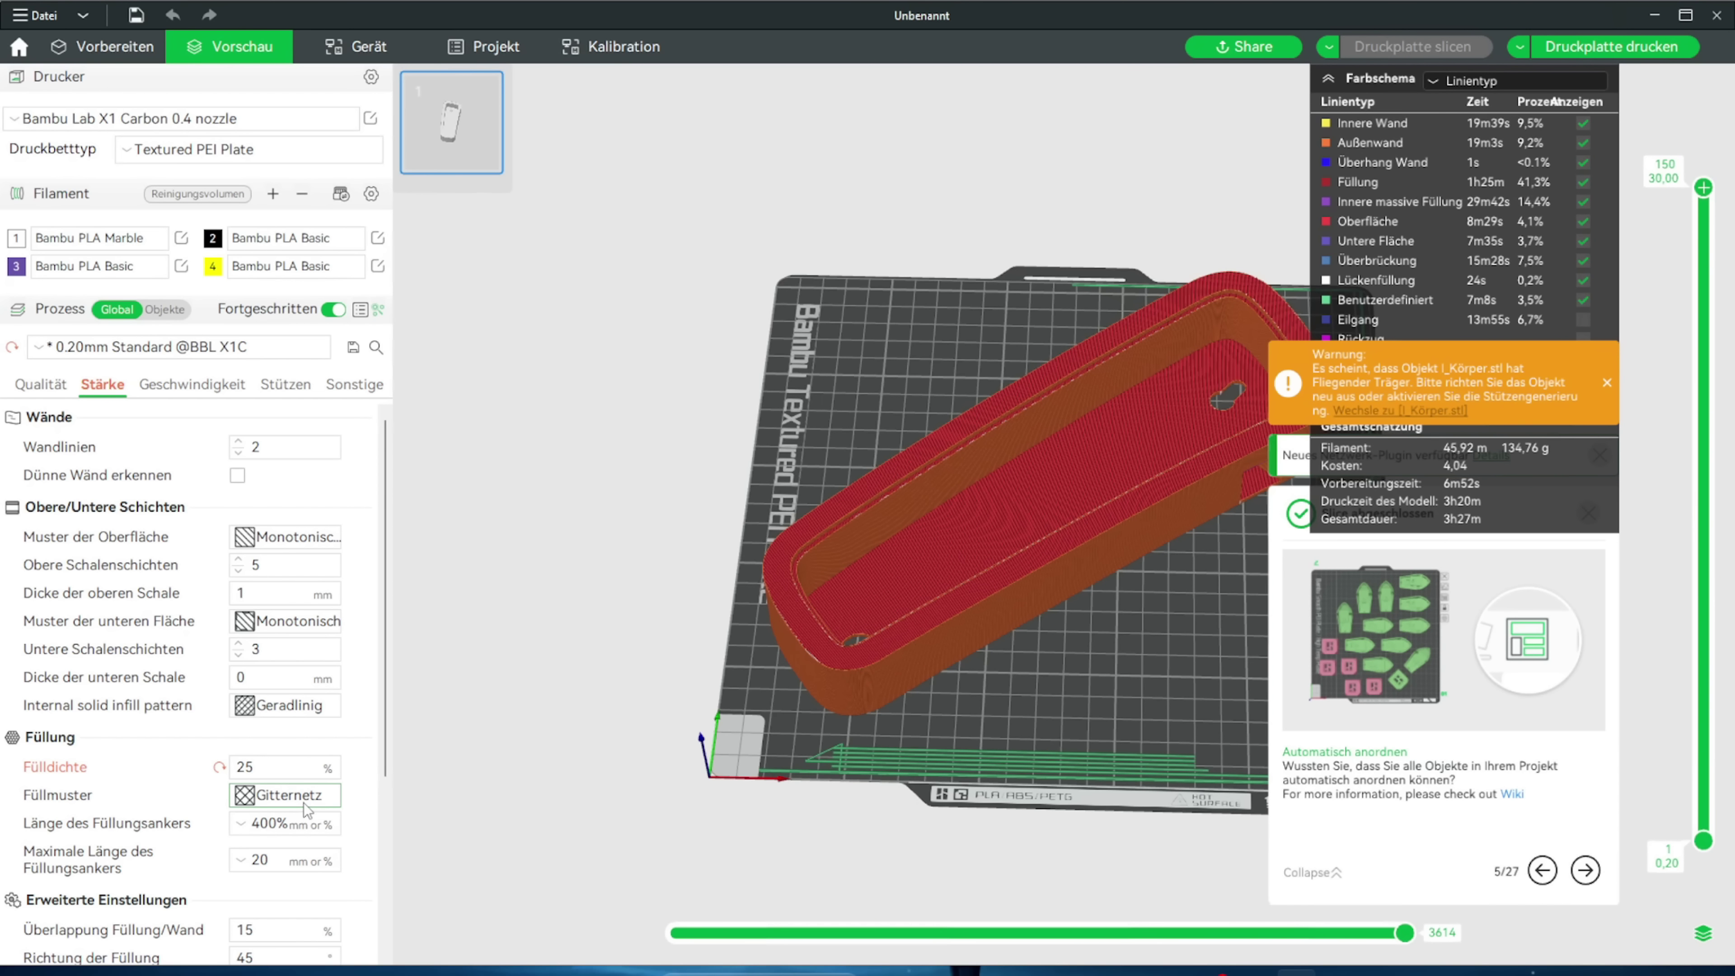
Step: Change the infill pattern to Gyroid, re-slice, and return to Vorbereiten
left_click(287, 795)
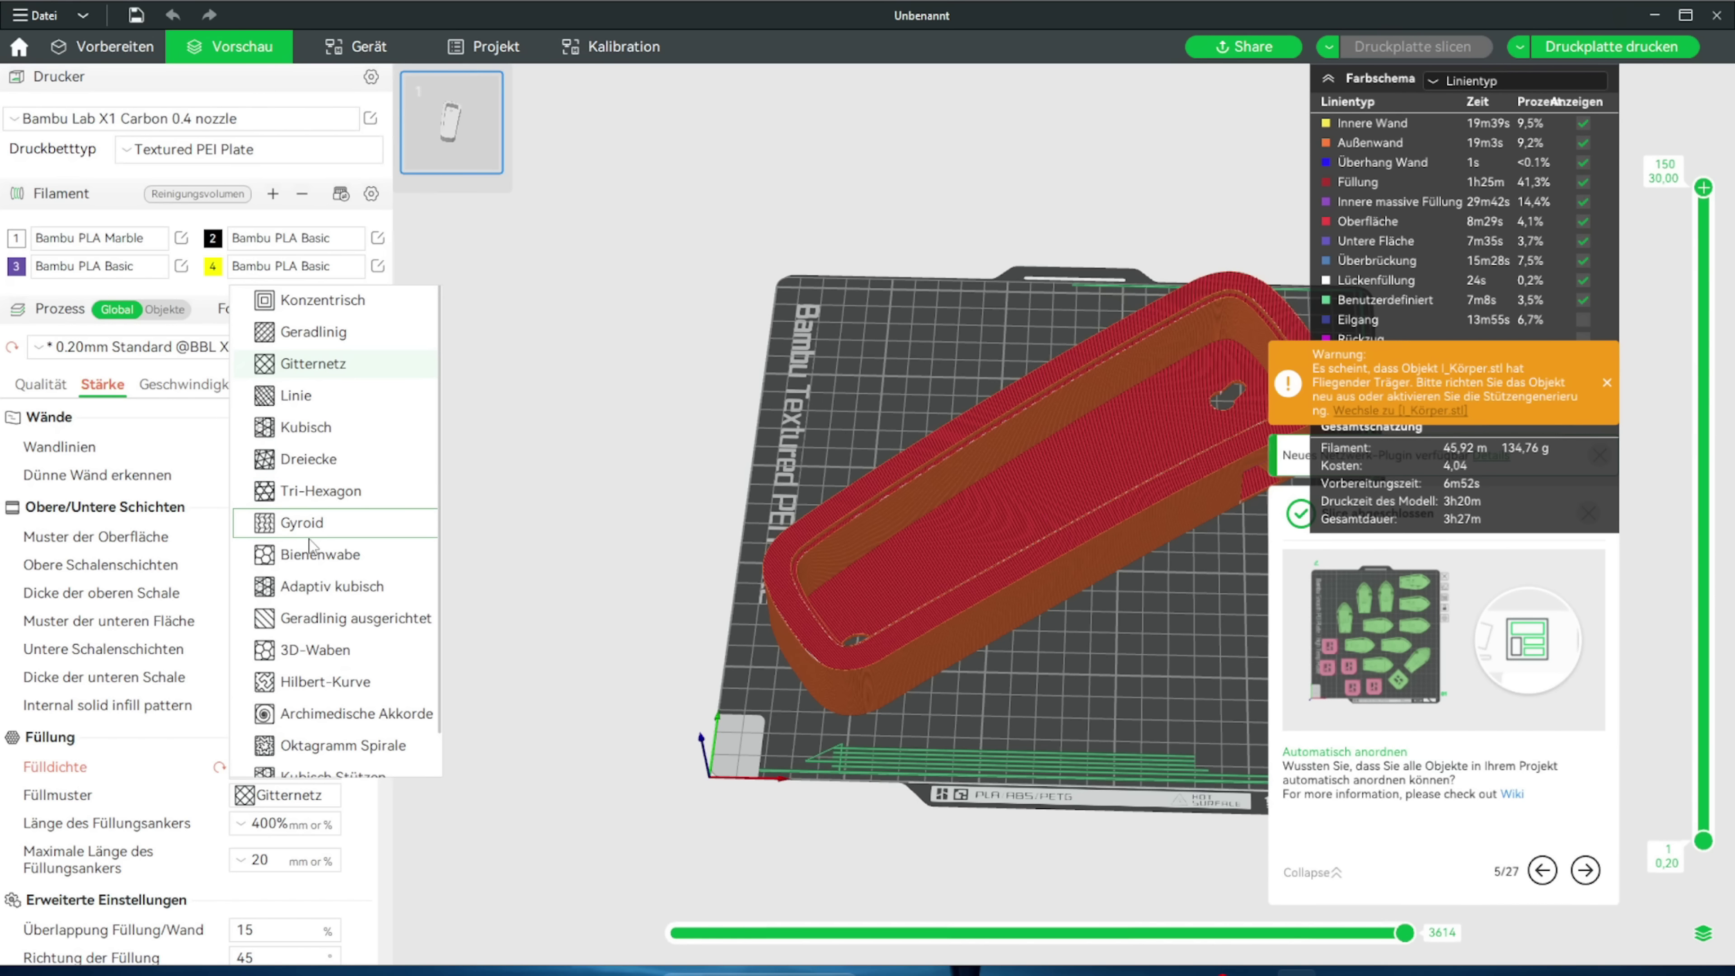
left_click(341, 529)
left_click(1396, 49)
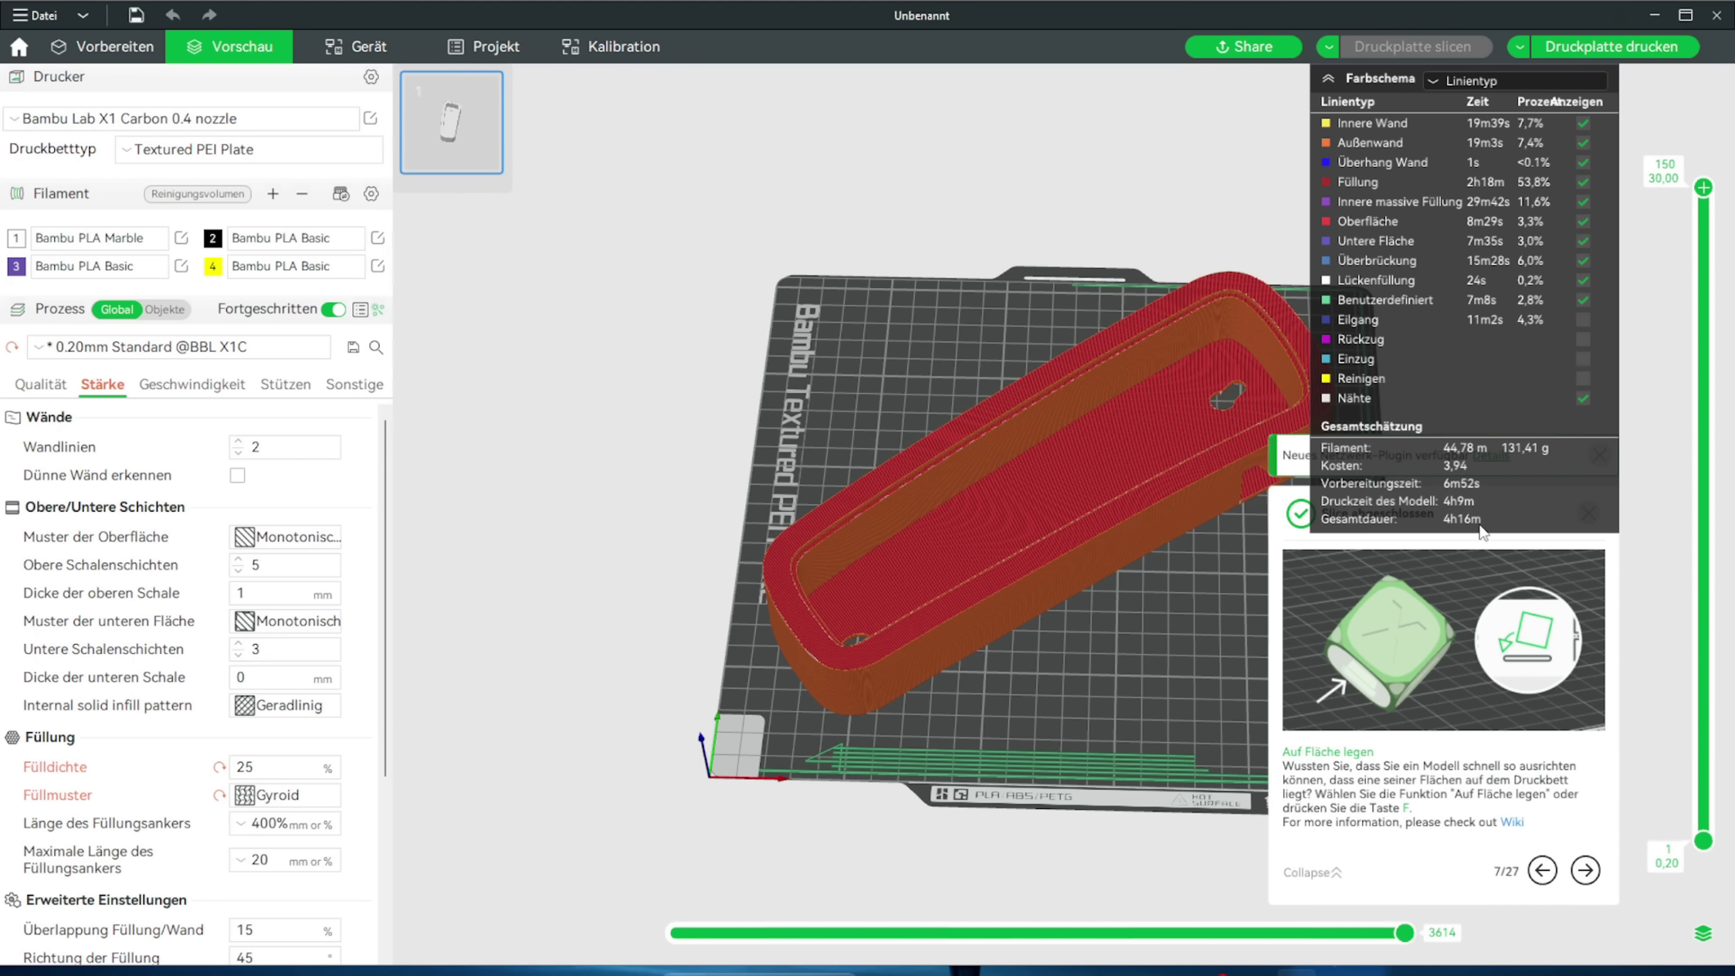
key("Tab")
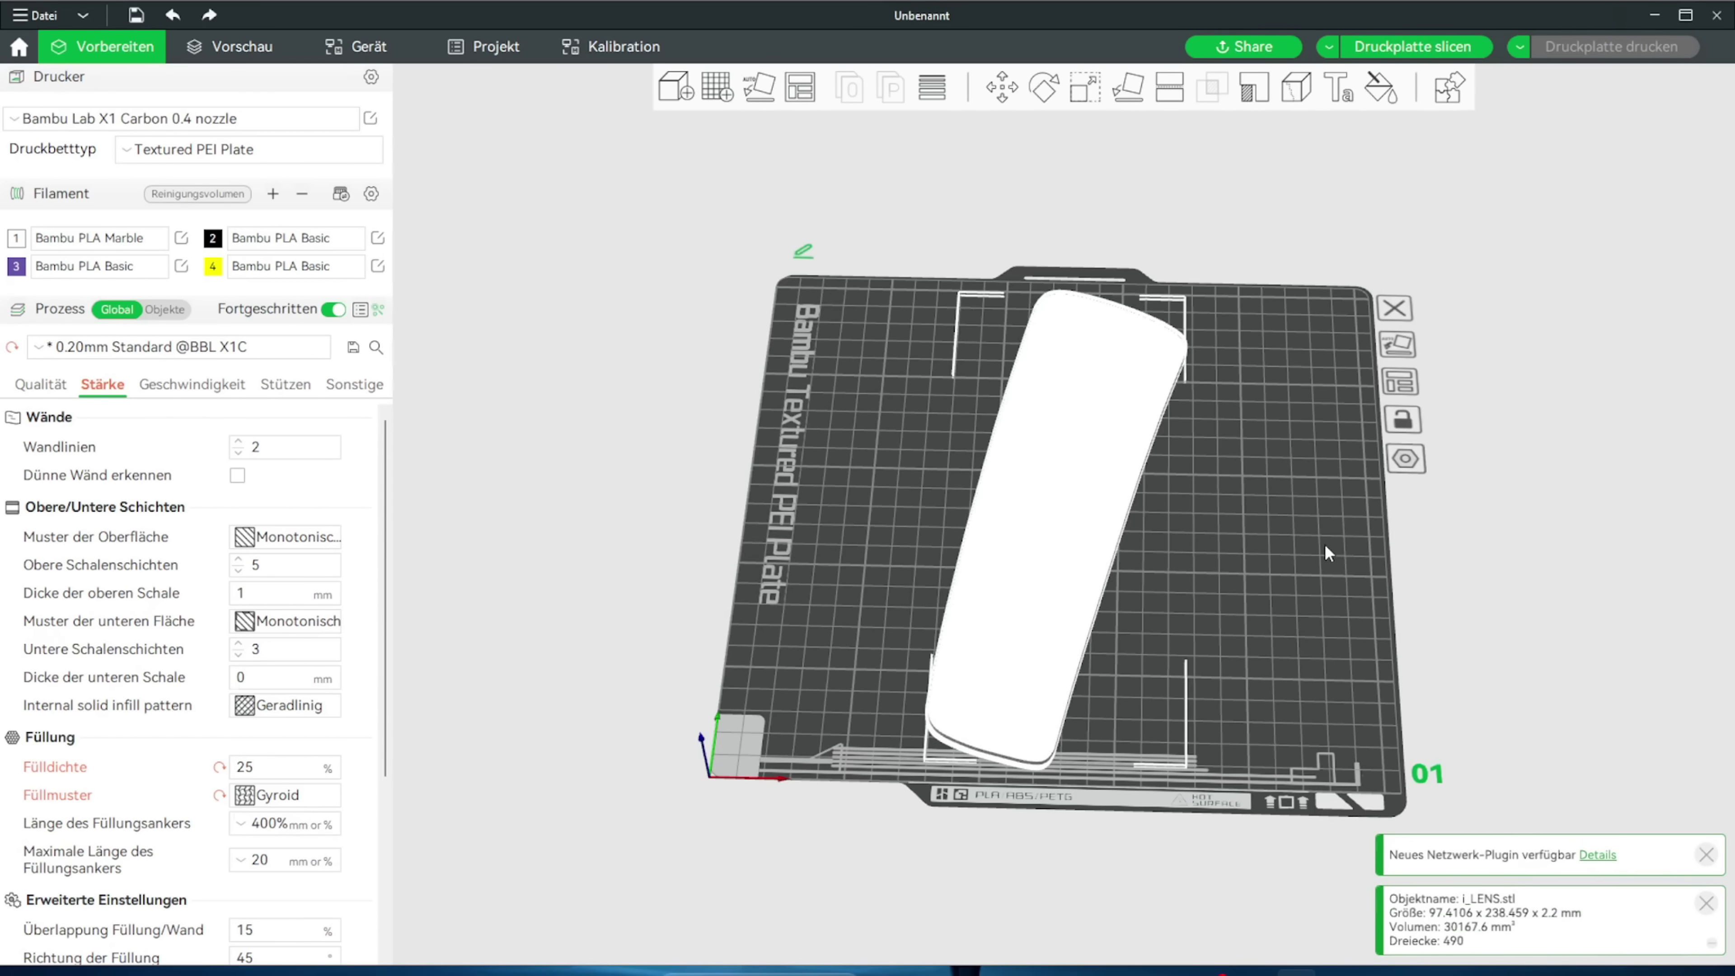
Step: Lay the lens flat on the plate with Auf Fläche legen
mouse_move(1324, 544)
left_mouse_down()
mouse_move(1091, 490)
mouse_move(1365, 535)
mouse_move(1351, 521)
mouse_move(1158, 619)
mouse_move(1035, 532)
left_mouse_up()
left_click(1351, 521)
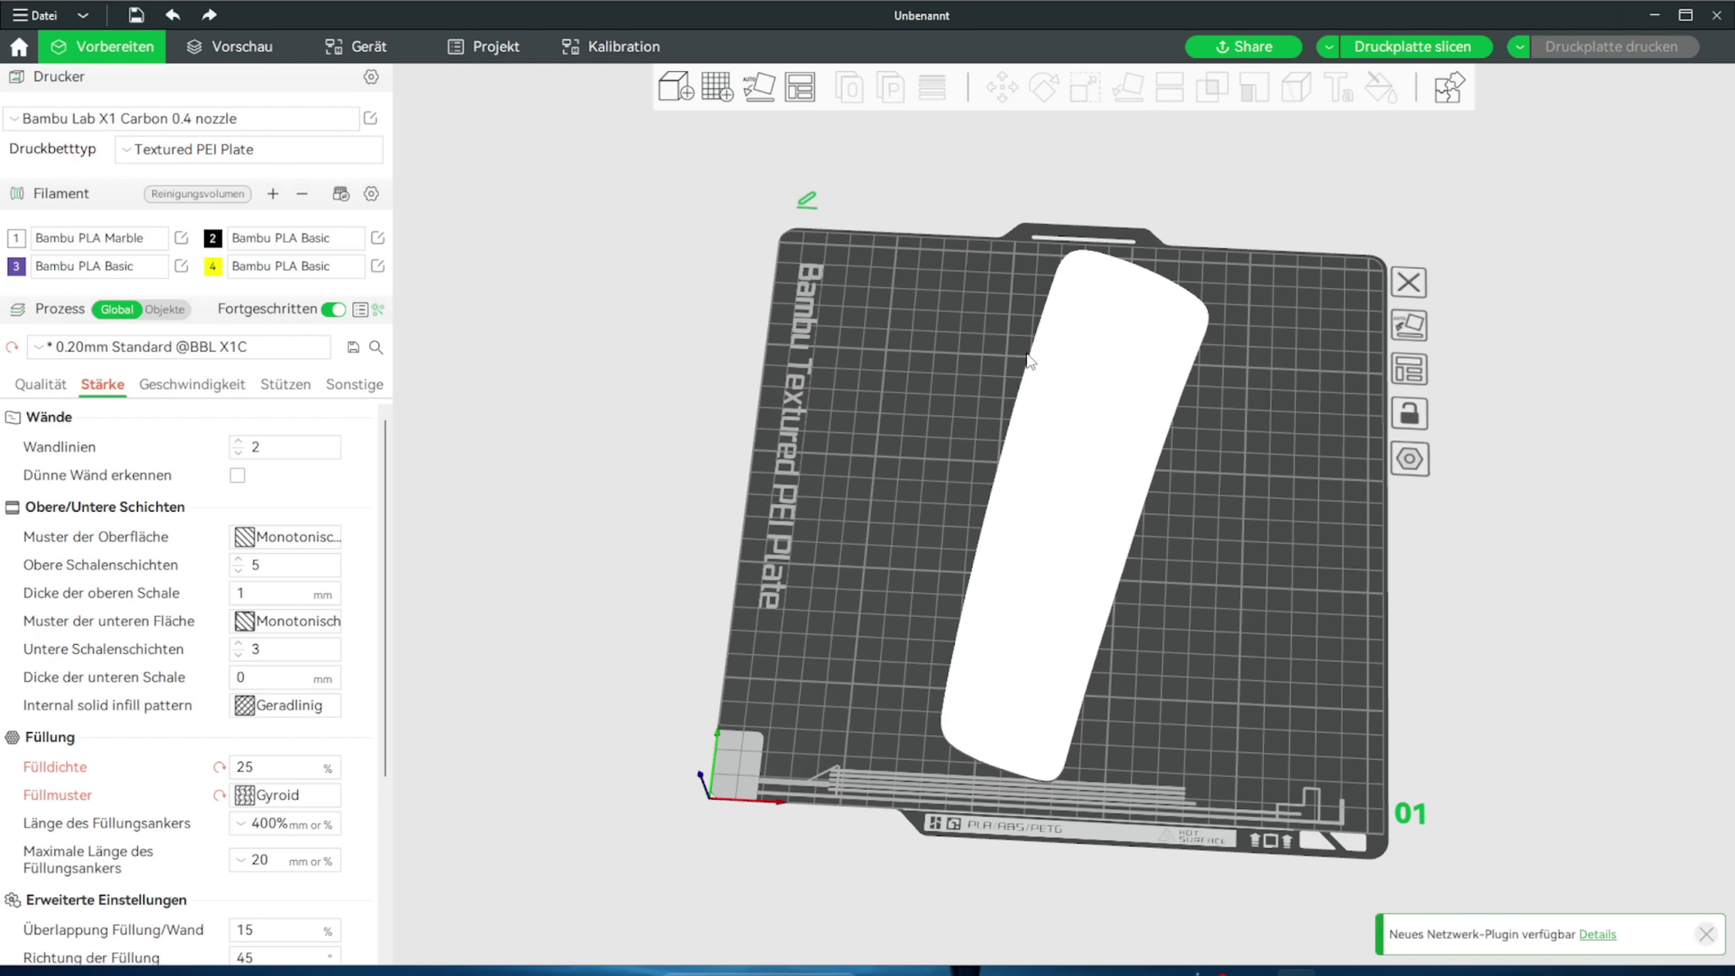
left_click_drag(1342, 368, 1120, 396)
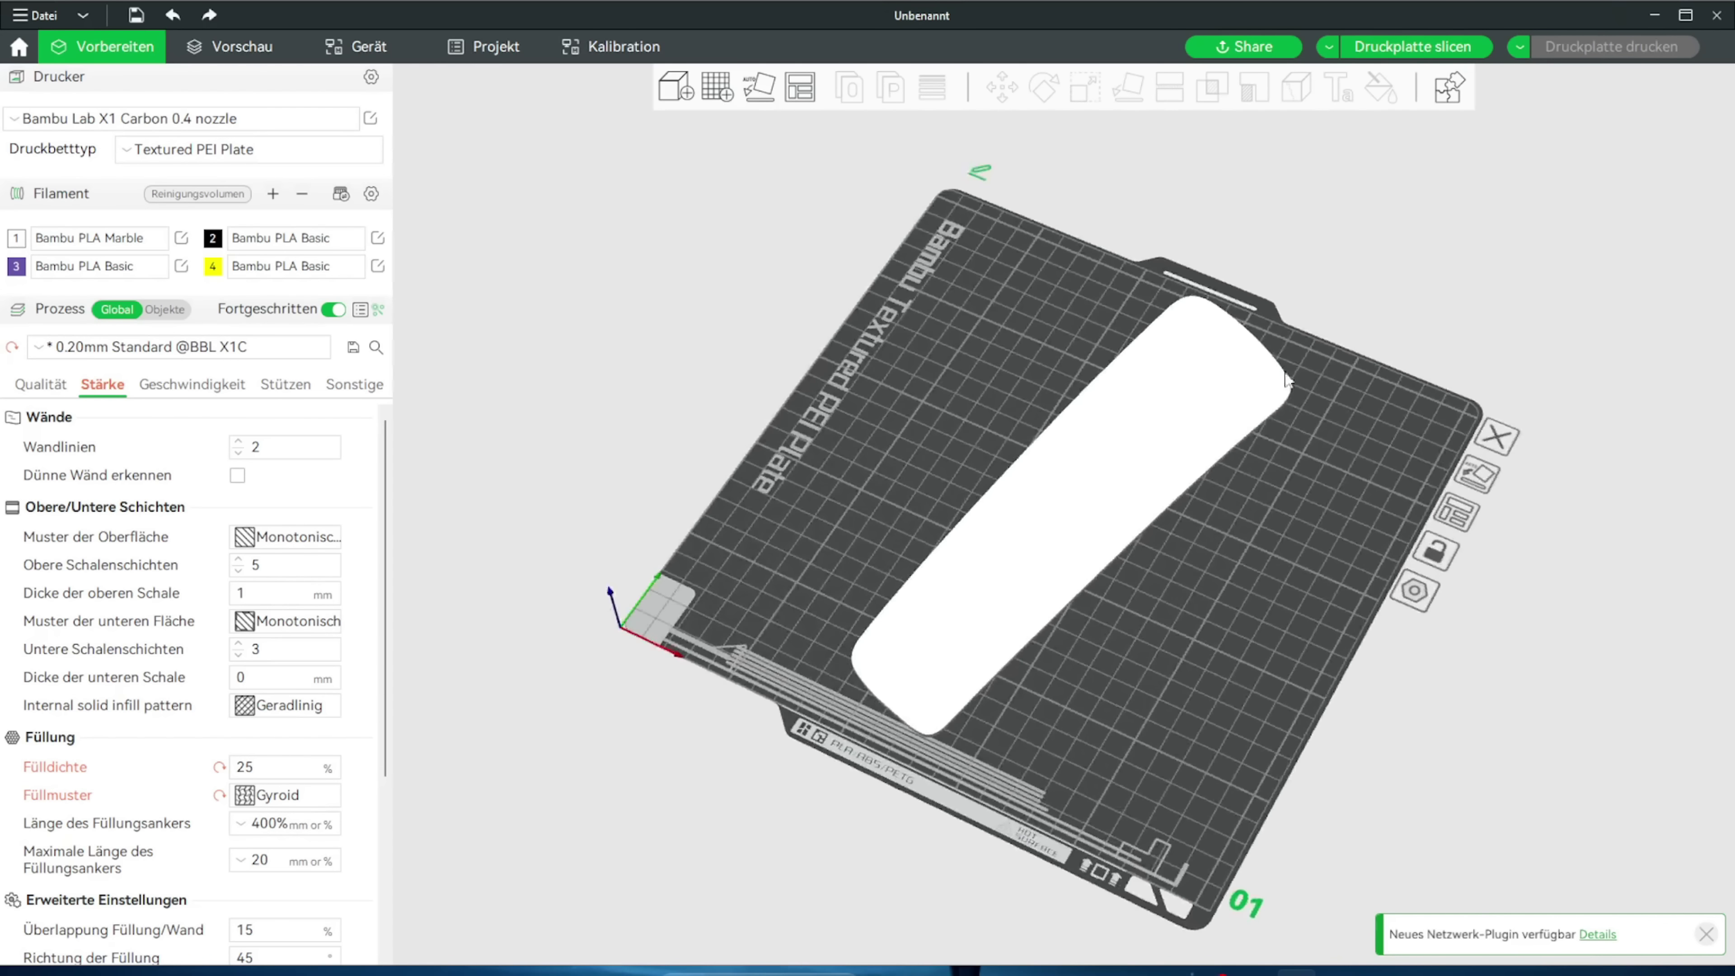
left_click(1121, 396)
left_click(1129, 97)
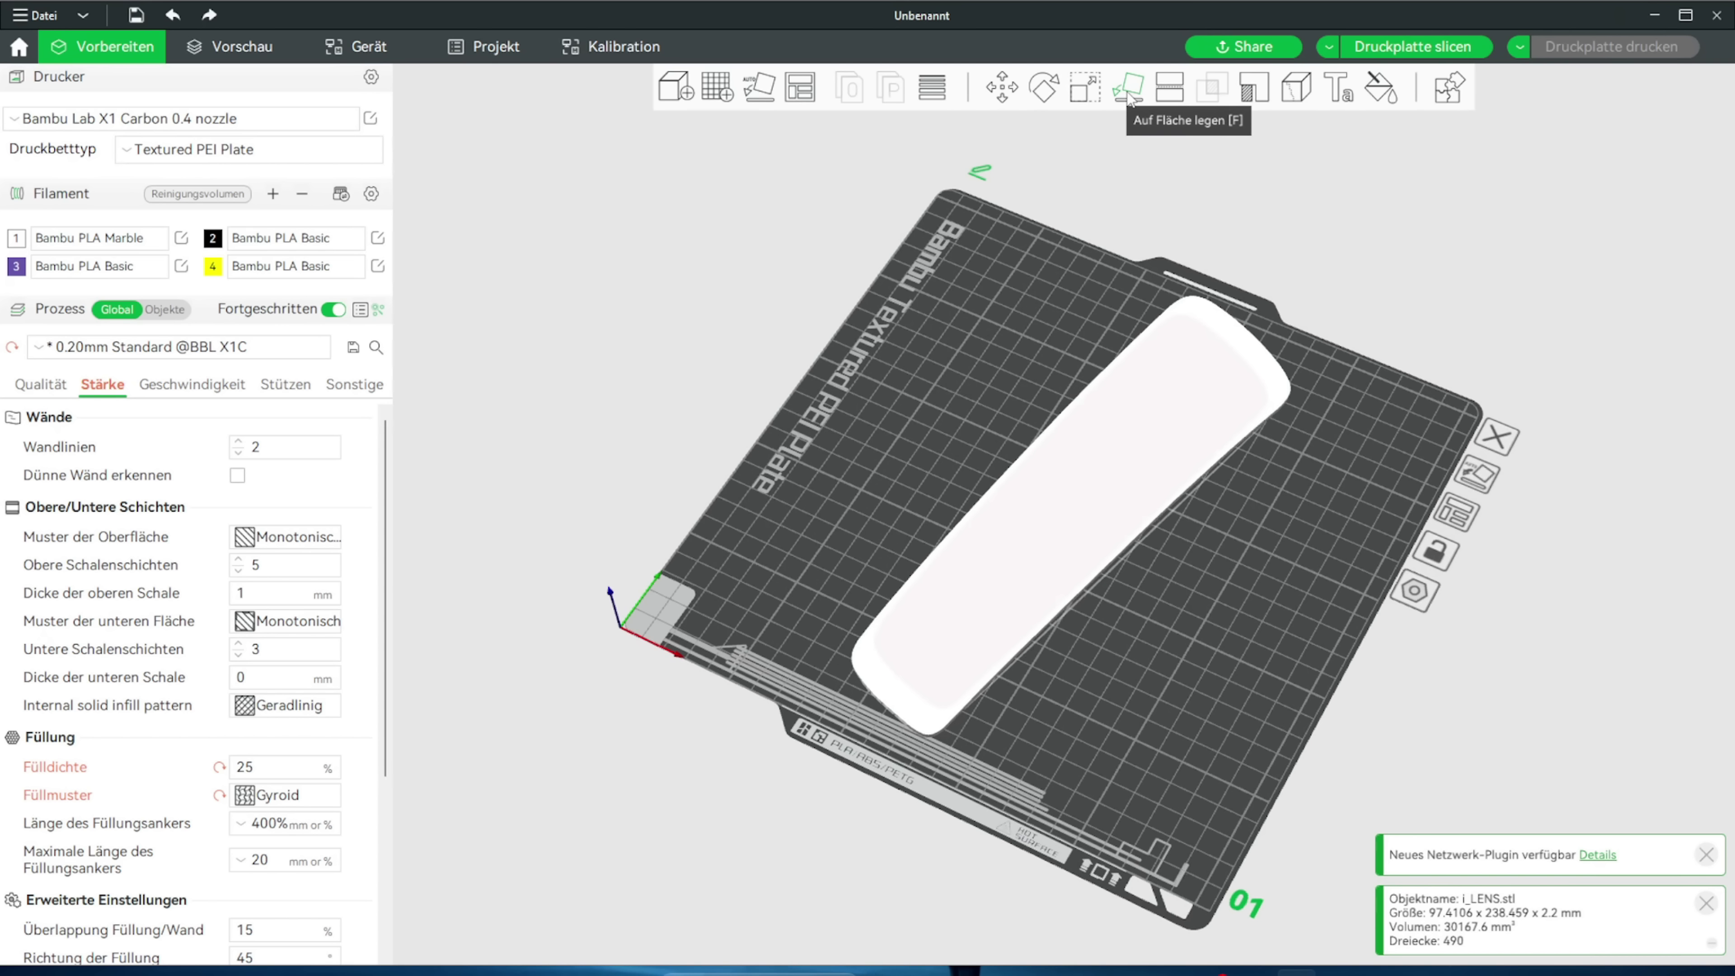
left_click(1128, 441)
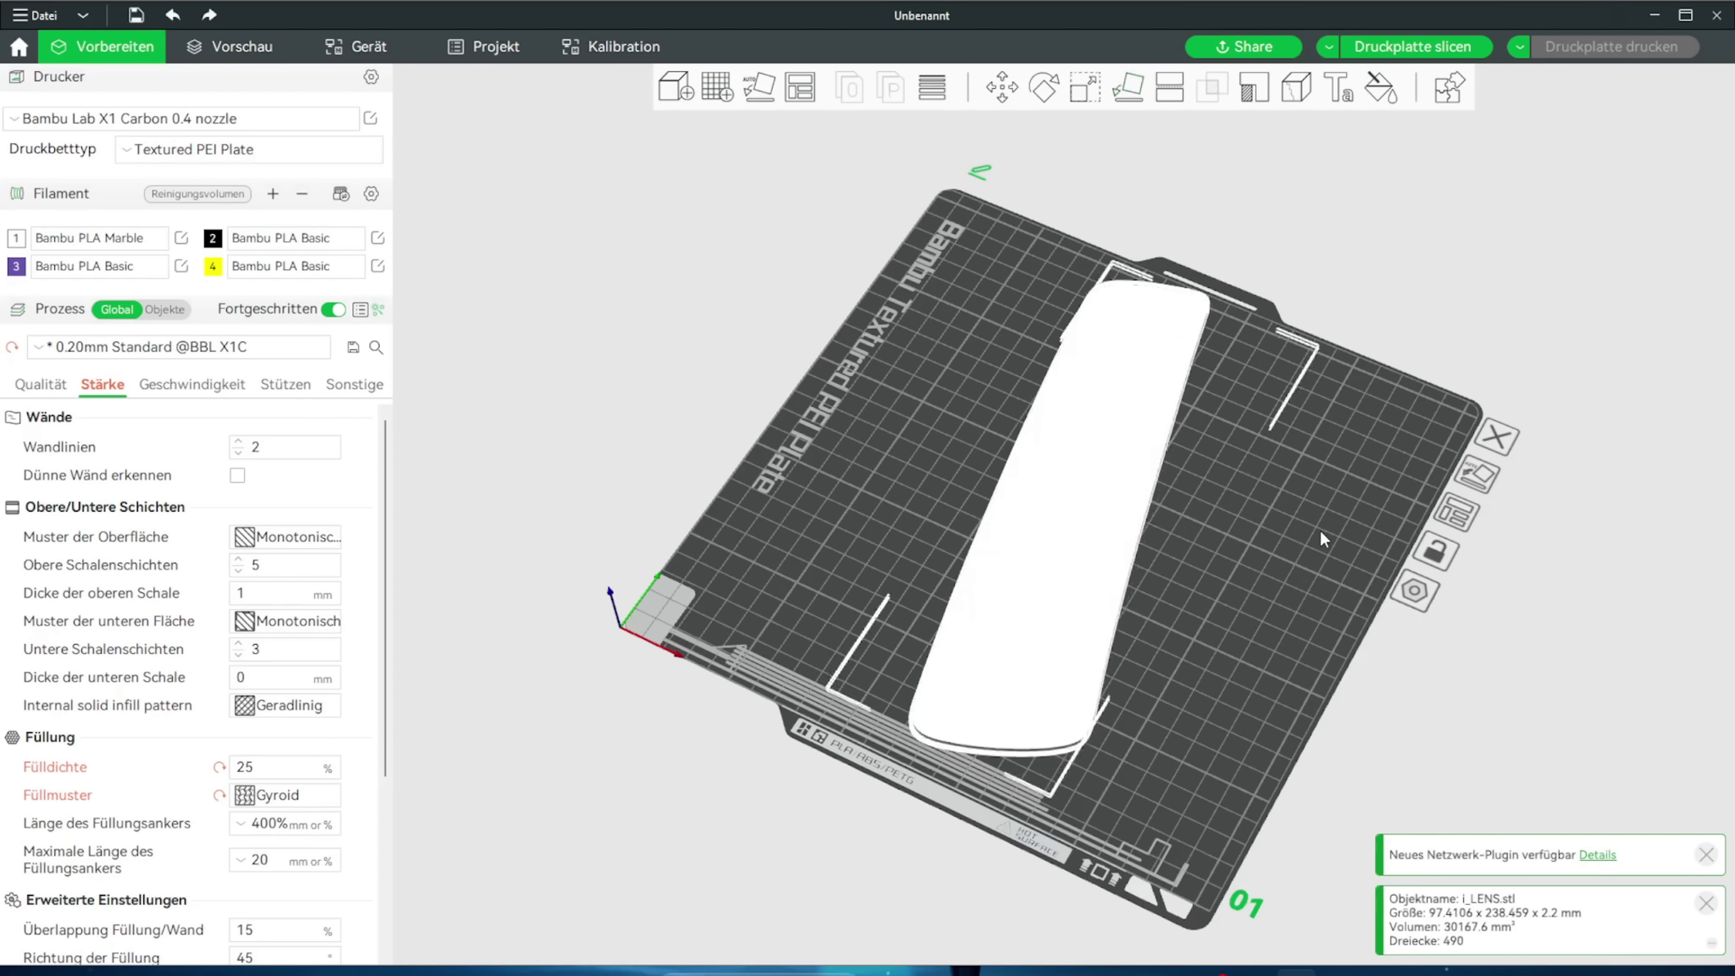
mouse_move(1320, 530)
left_mouse_down()
mouse_move(1263, 505)
mouse_move(866, 527)
left_mouse_up()
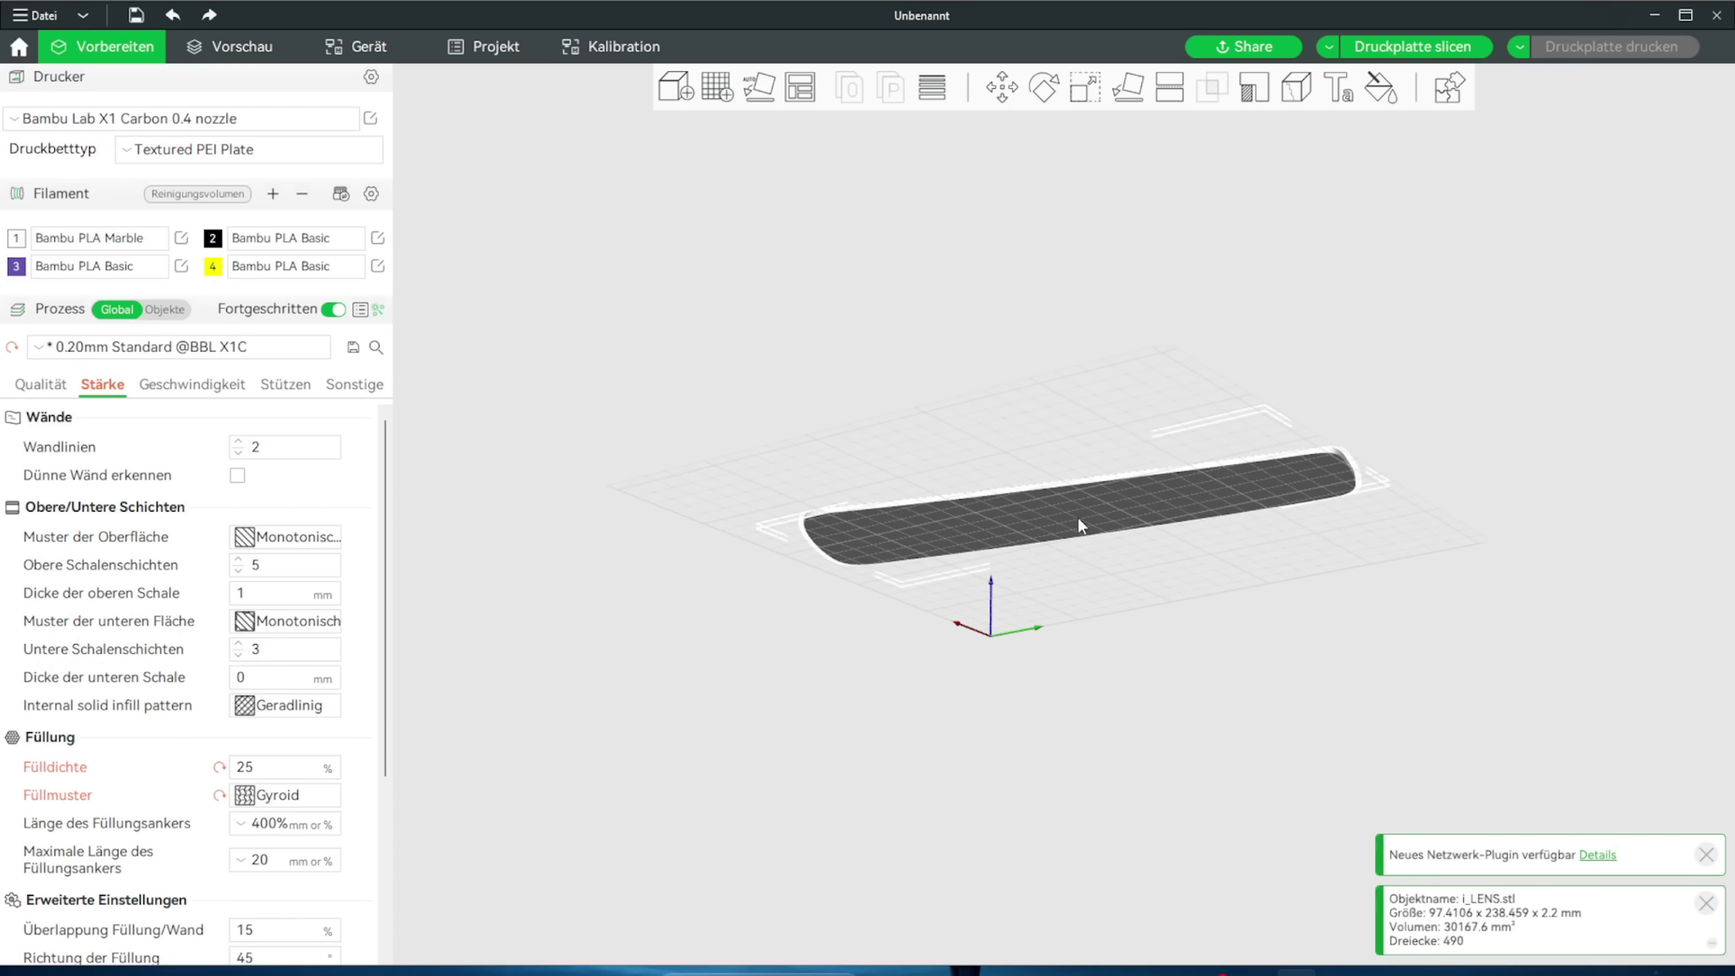
left_click_drag(1010, 580, 916, 685)
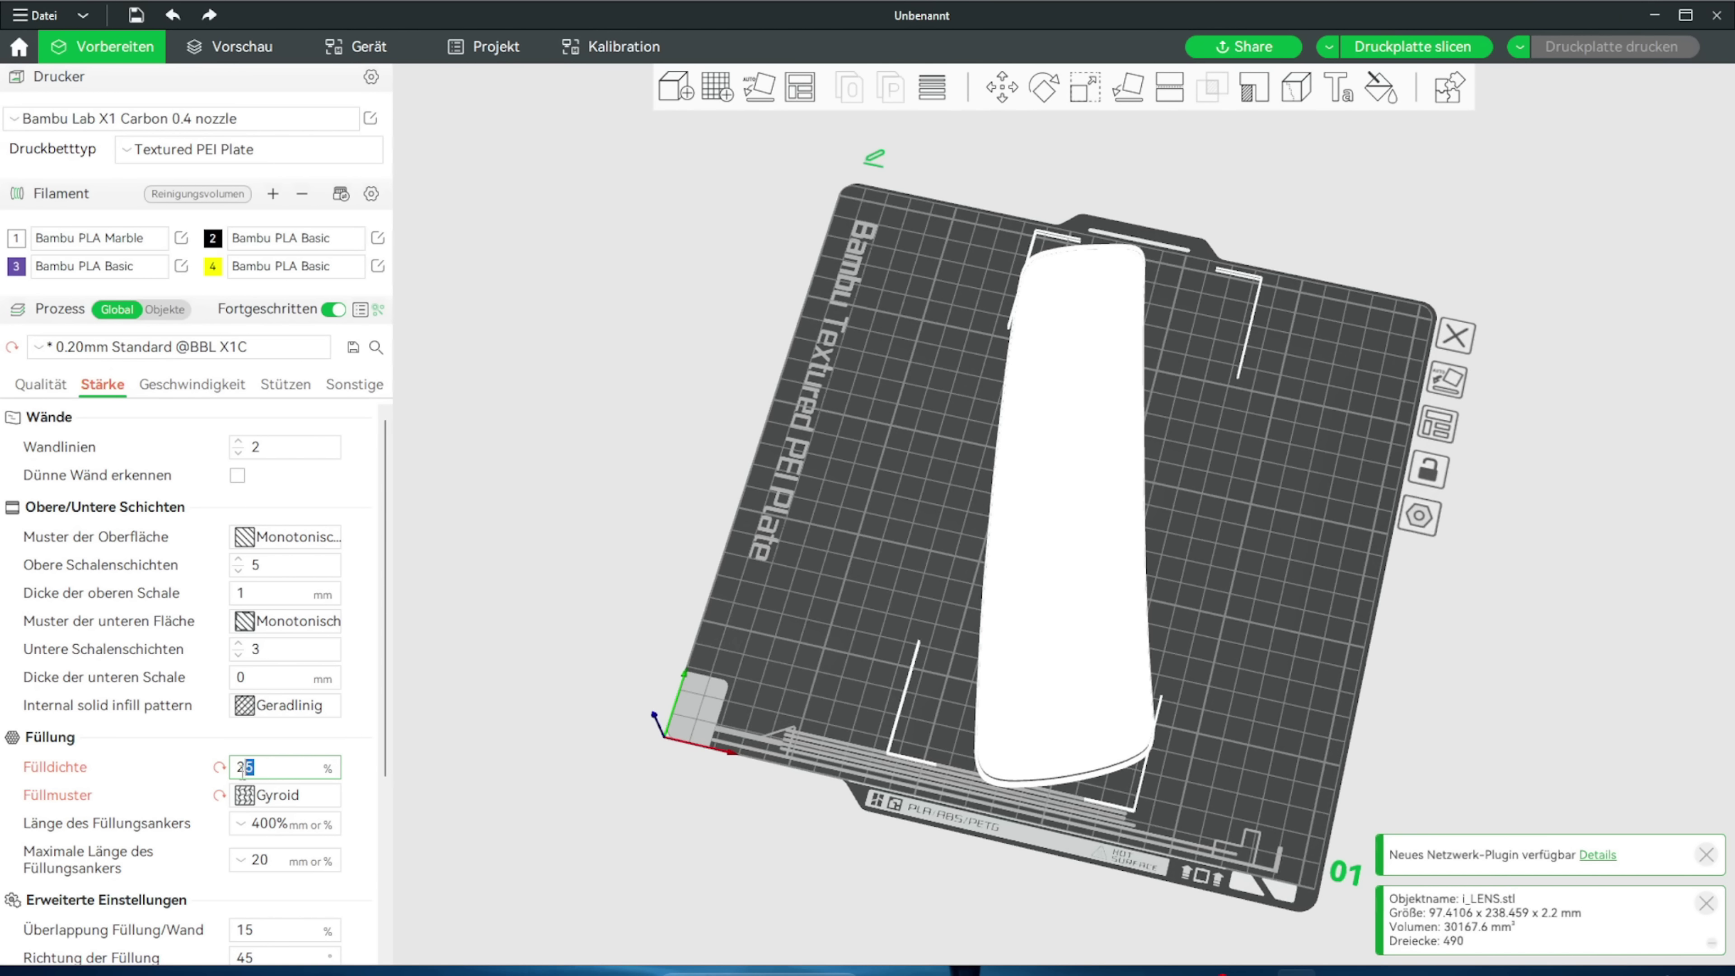
Step: Set infill density to 100% and accept the switch to the Geradlinig pattern
type("100")
key("Return")
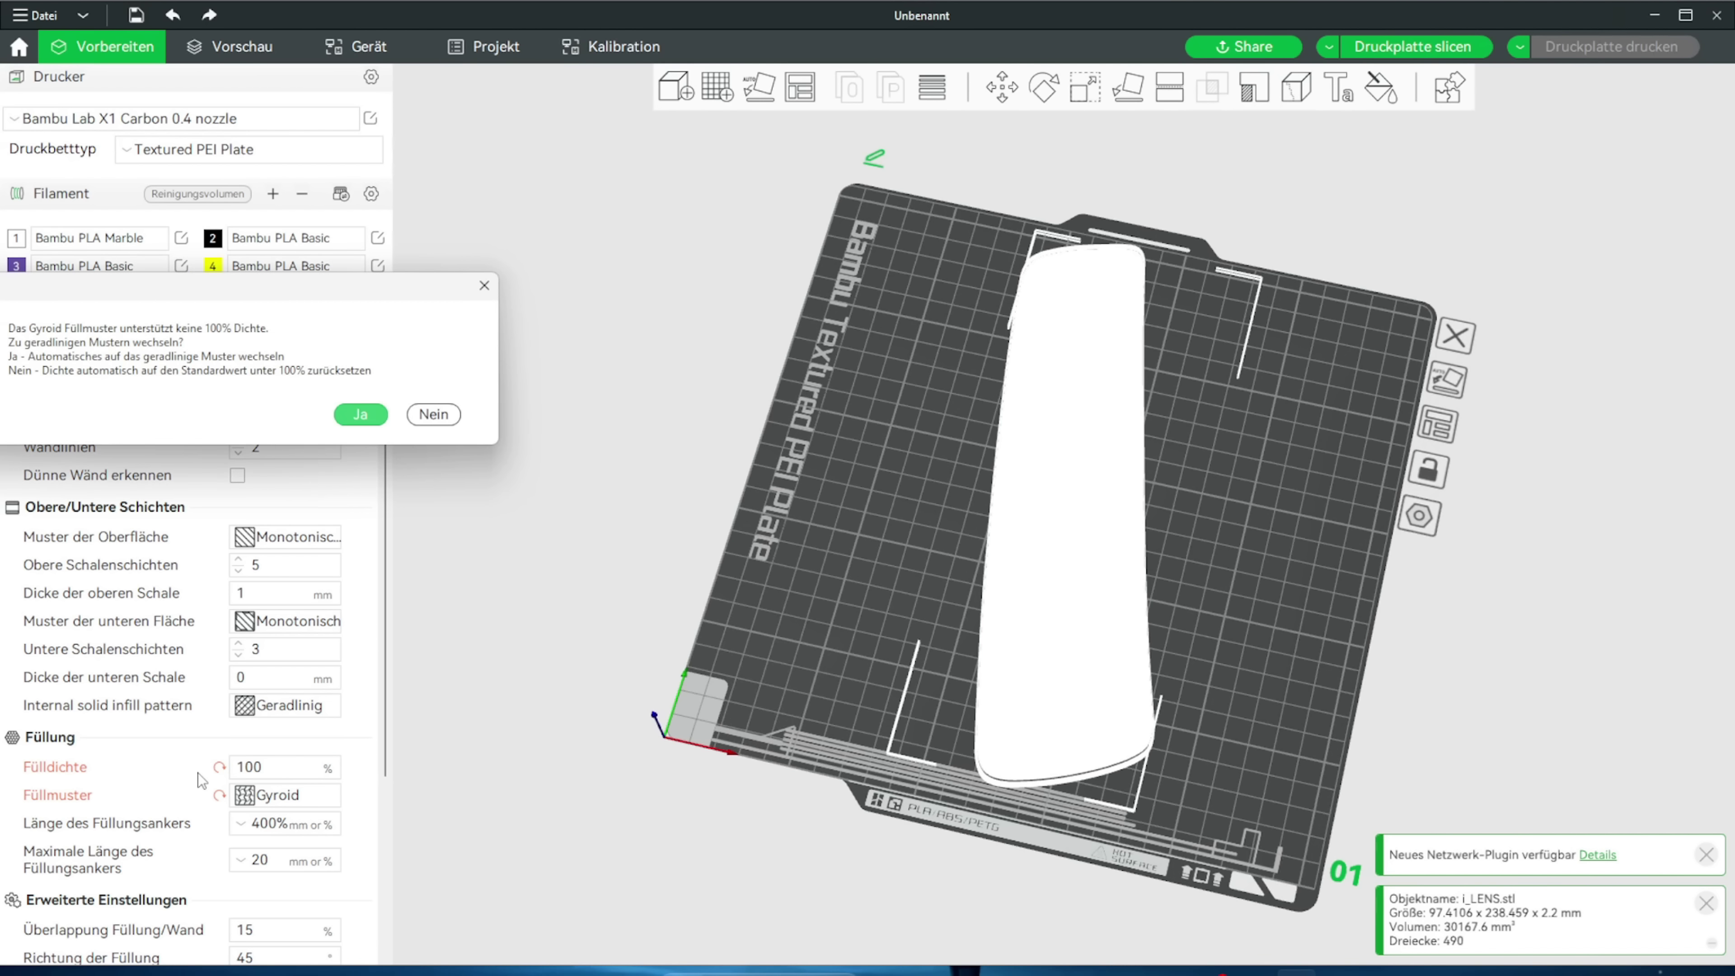
left_click(359, 414)
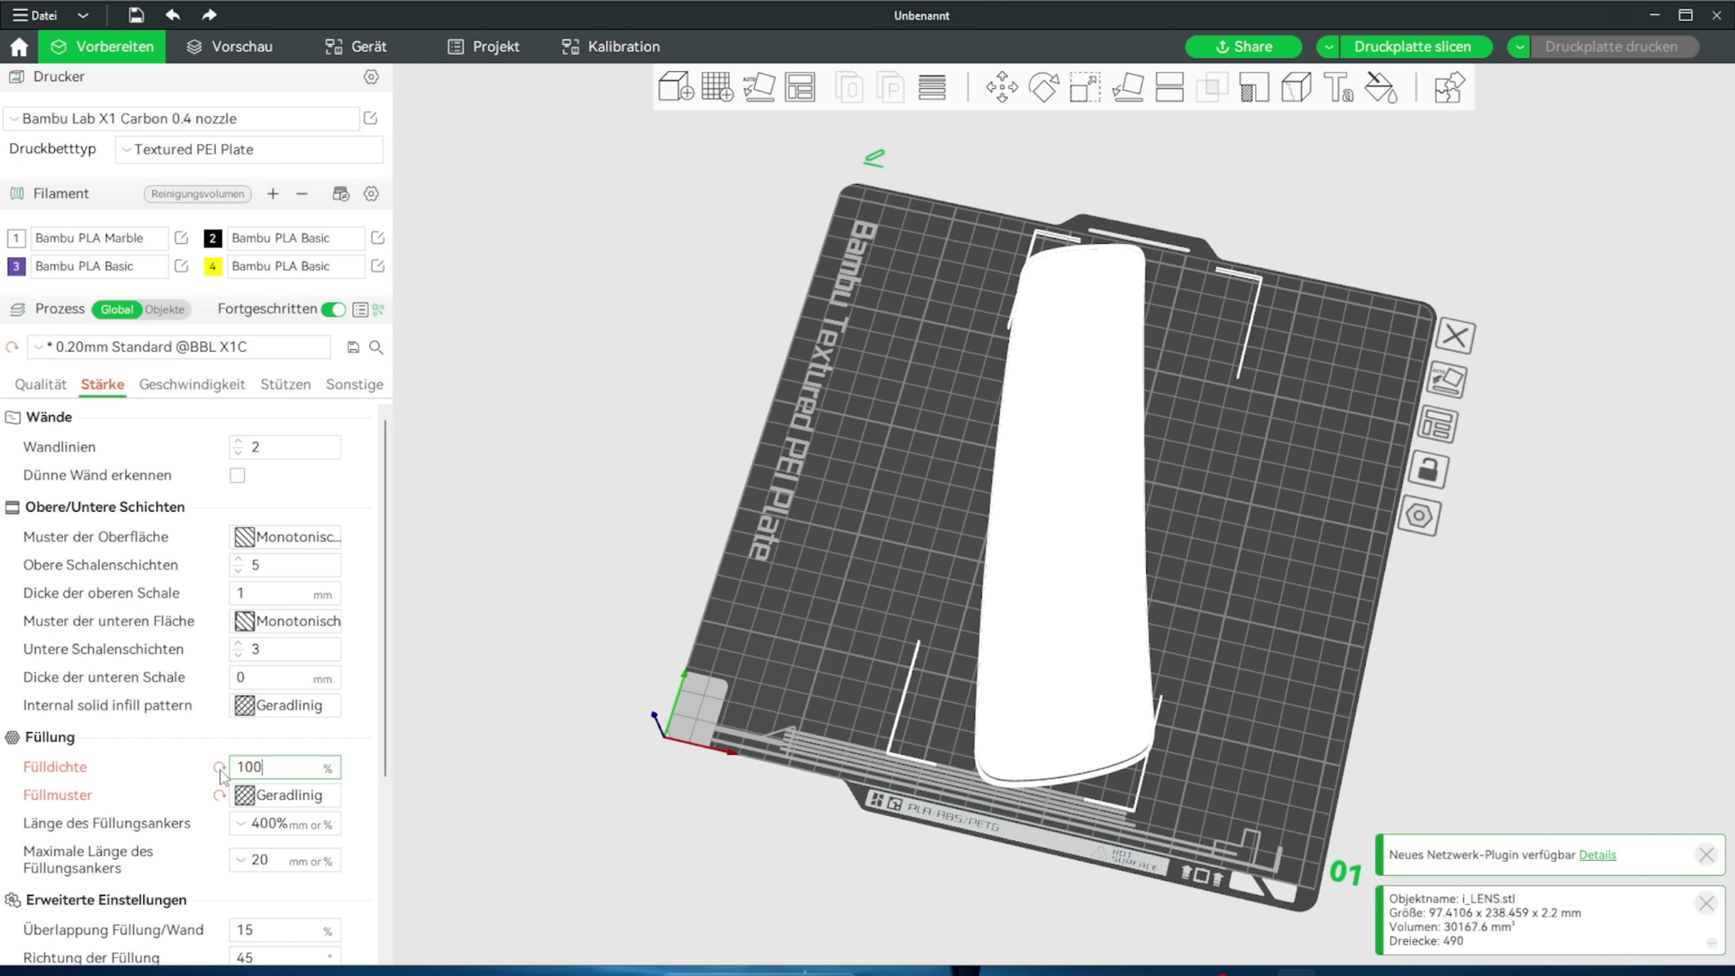
mouse_move(867, 715)
left_mouse_down()
mouse_move(1140, 621)
mouse_move(1148, 477)
mouse_move(1110, 508)
mouse_move(1077, 608)
mouse_move(1167, 657)
left_mouse_up()
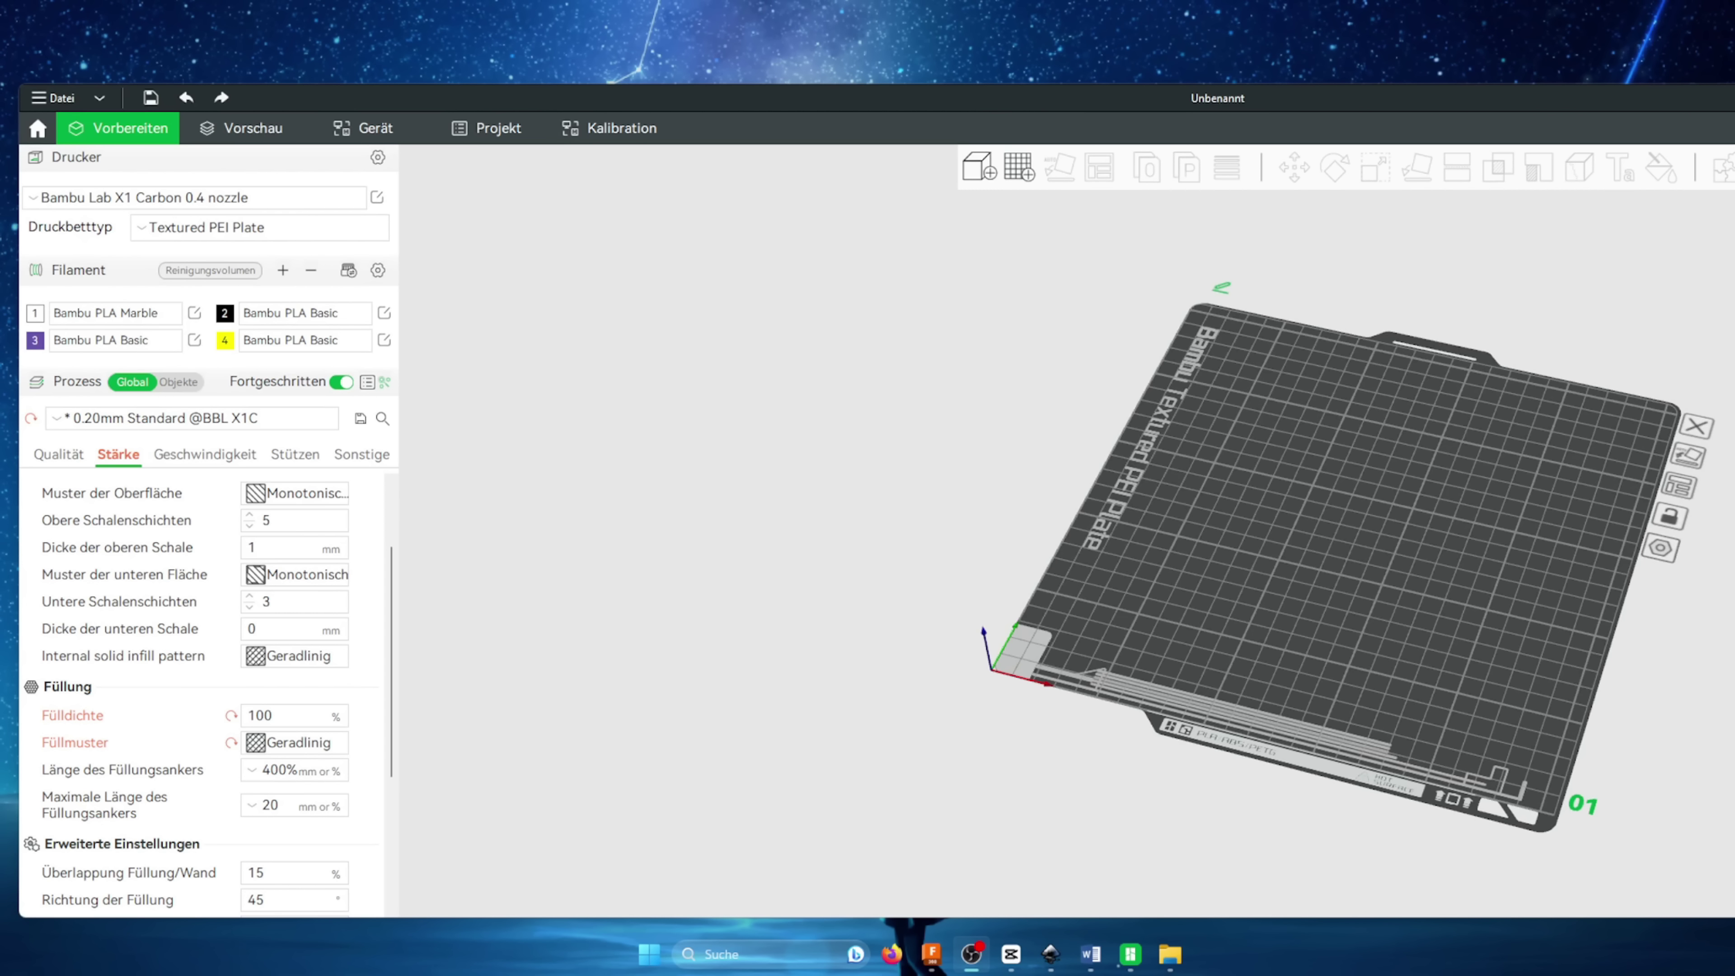
Step: Drag the hollow letter body STL from the file explorer onto the empty build plate
left_click_drag(11, 359, 1165, 466)
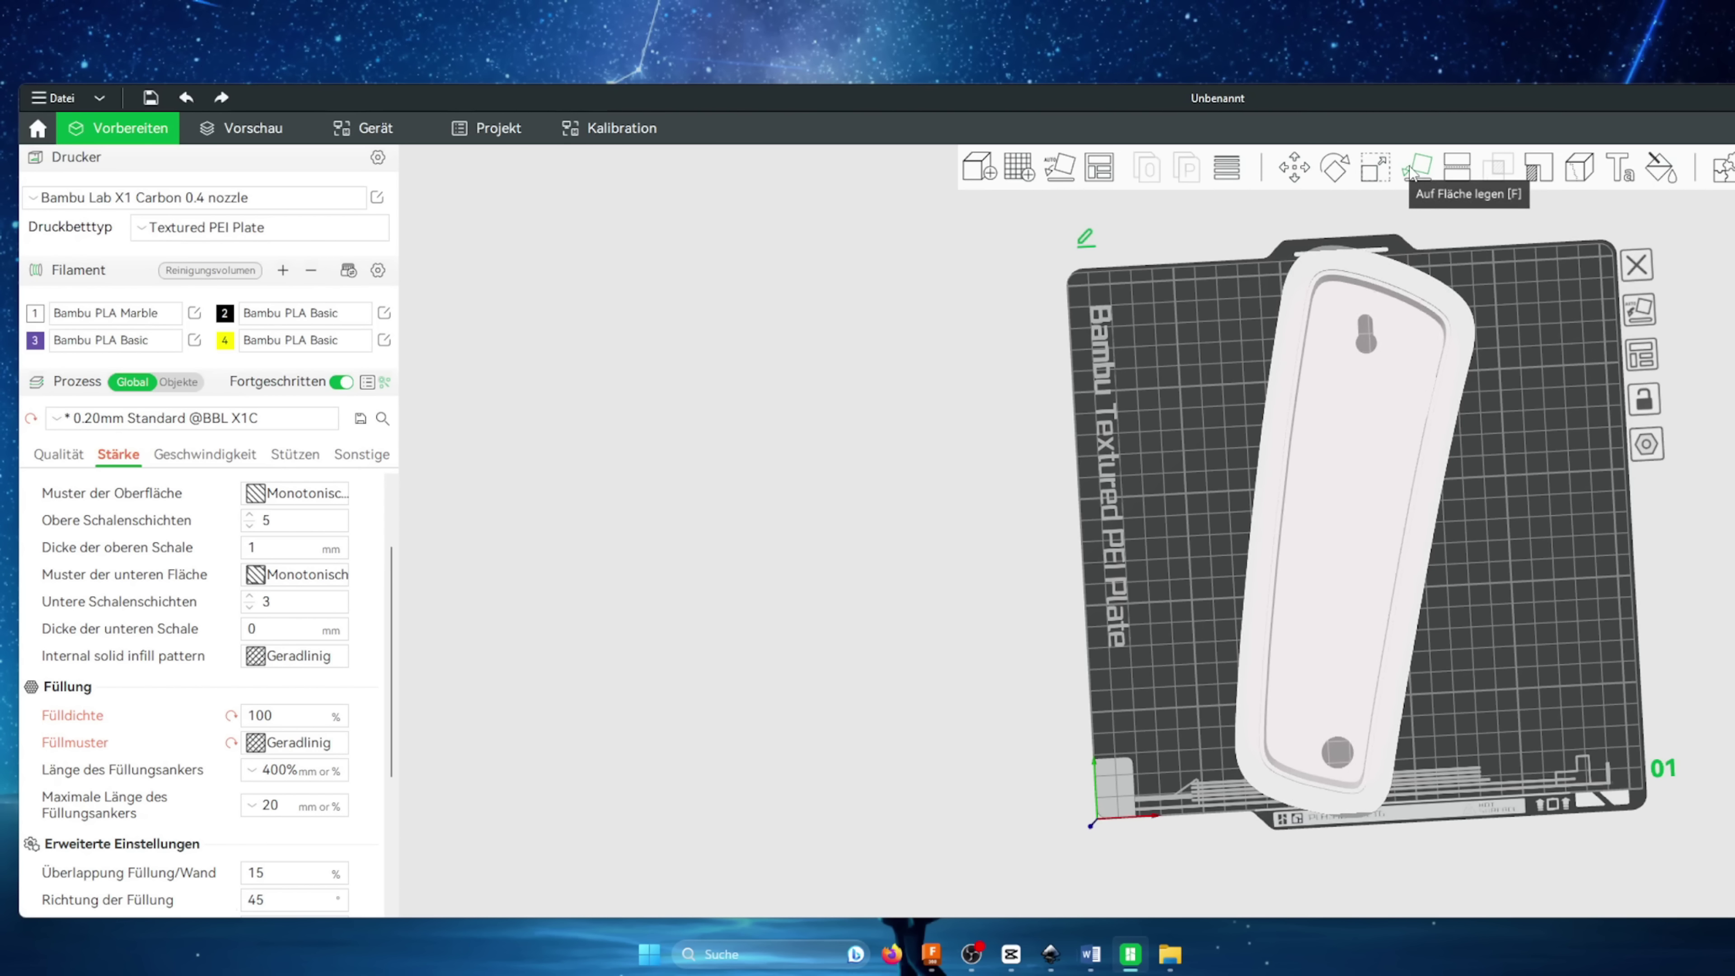
Step: Rotate the letter body about 45° so it sits diagonally on the plate
key("r")
left_click_drag(1705, 501, 1600, 736)
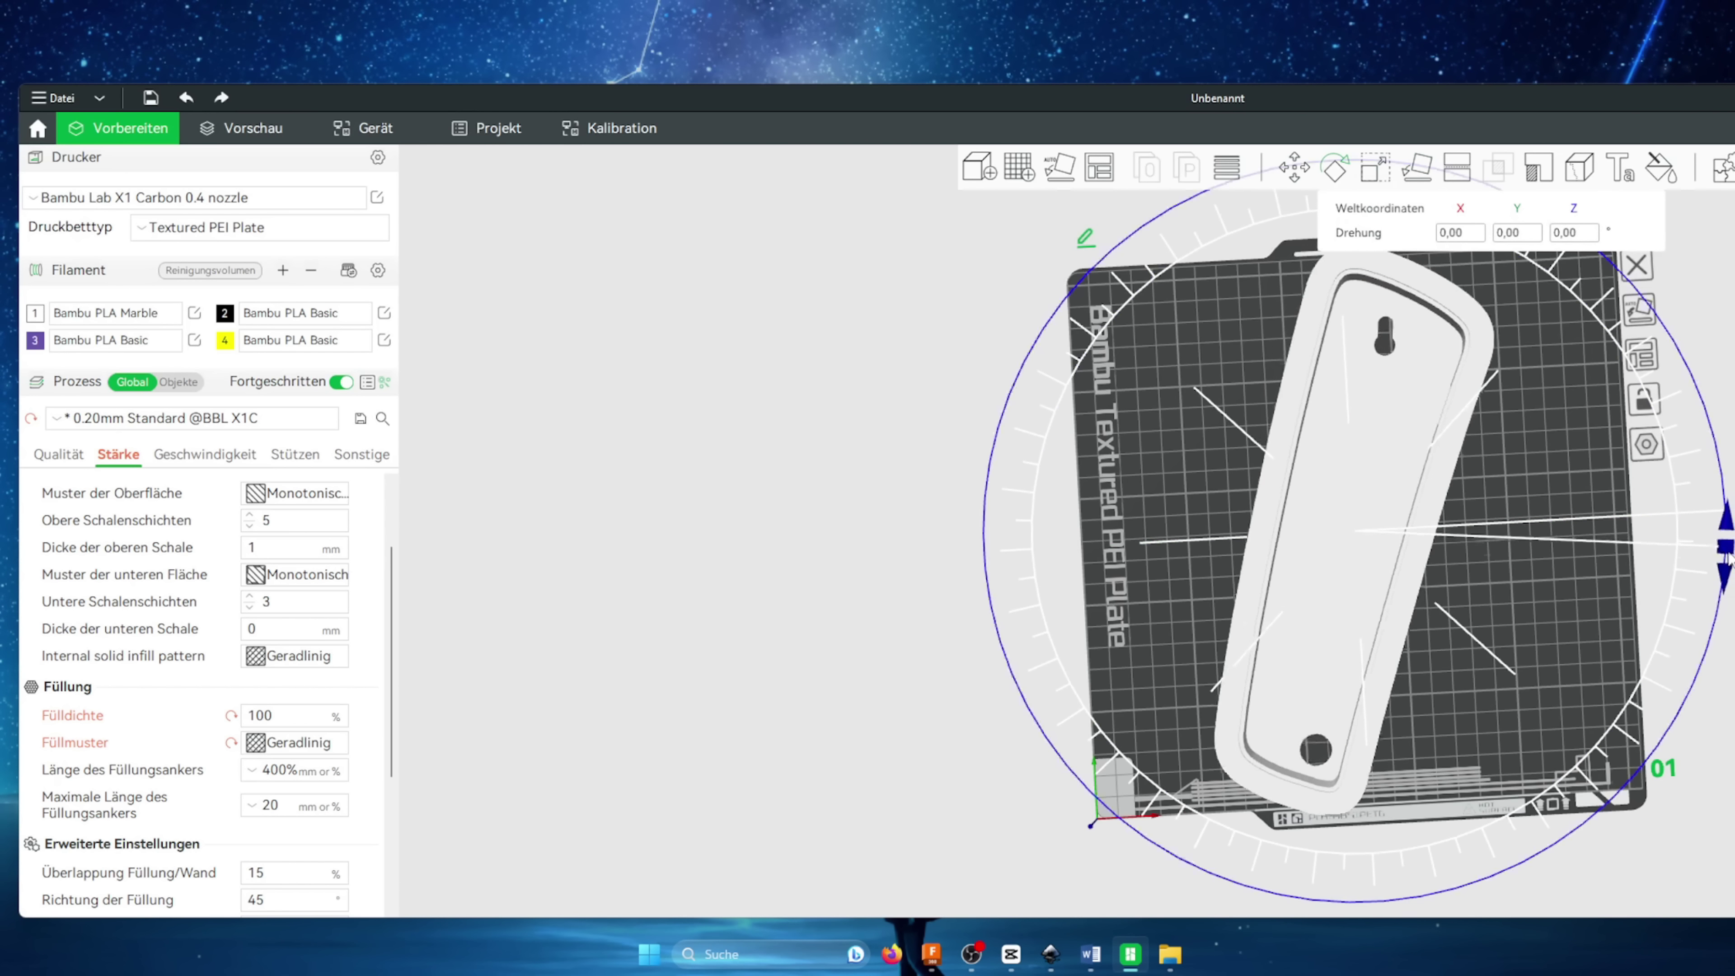
key("Escape")
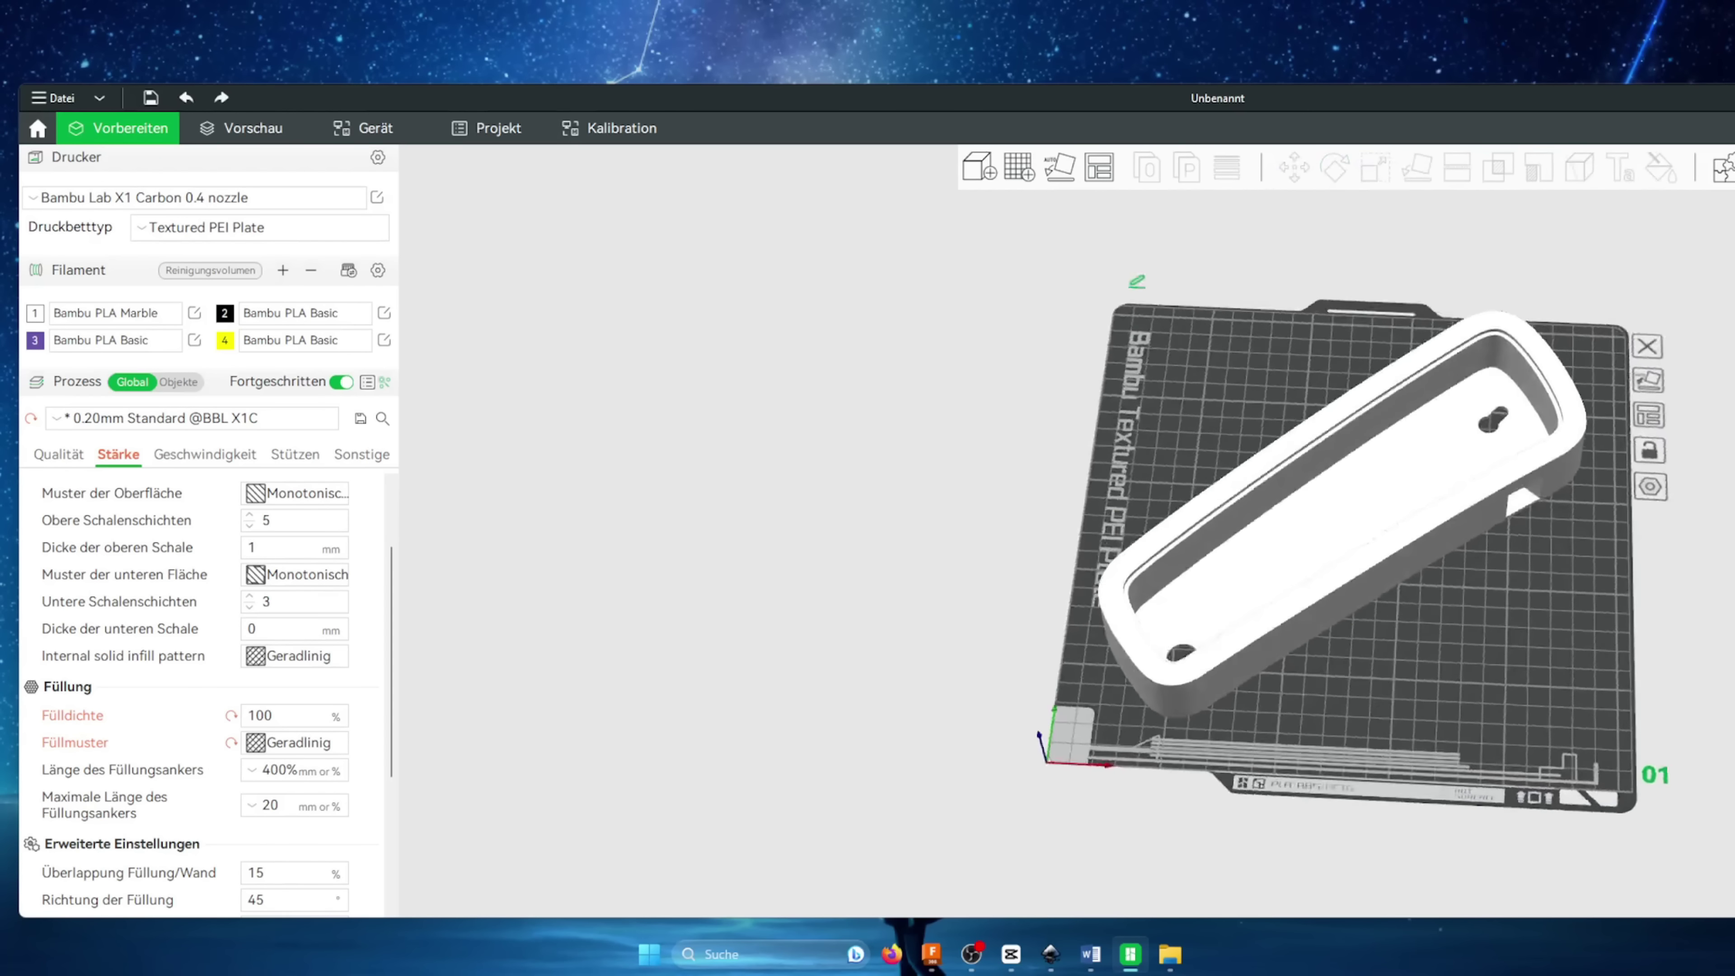
Step: Set 25% Gitternetz infill and slice the plate for the Vorschau preview
left_click(292, 712)
double_click(292, 712)
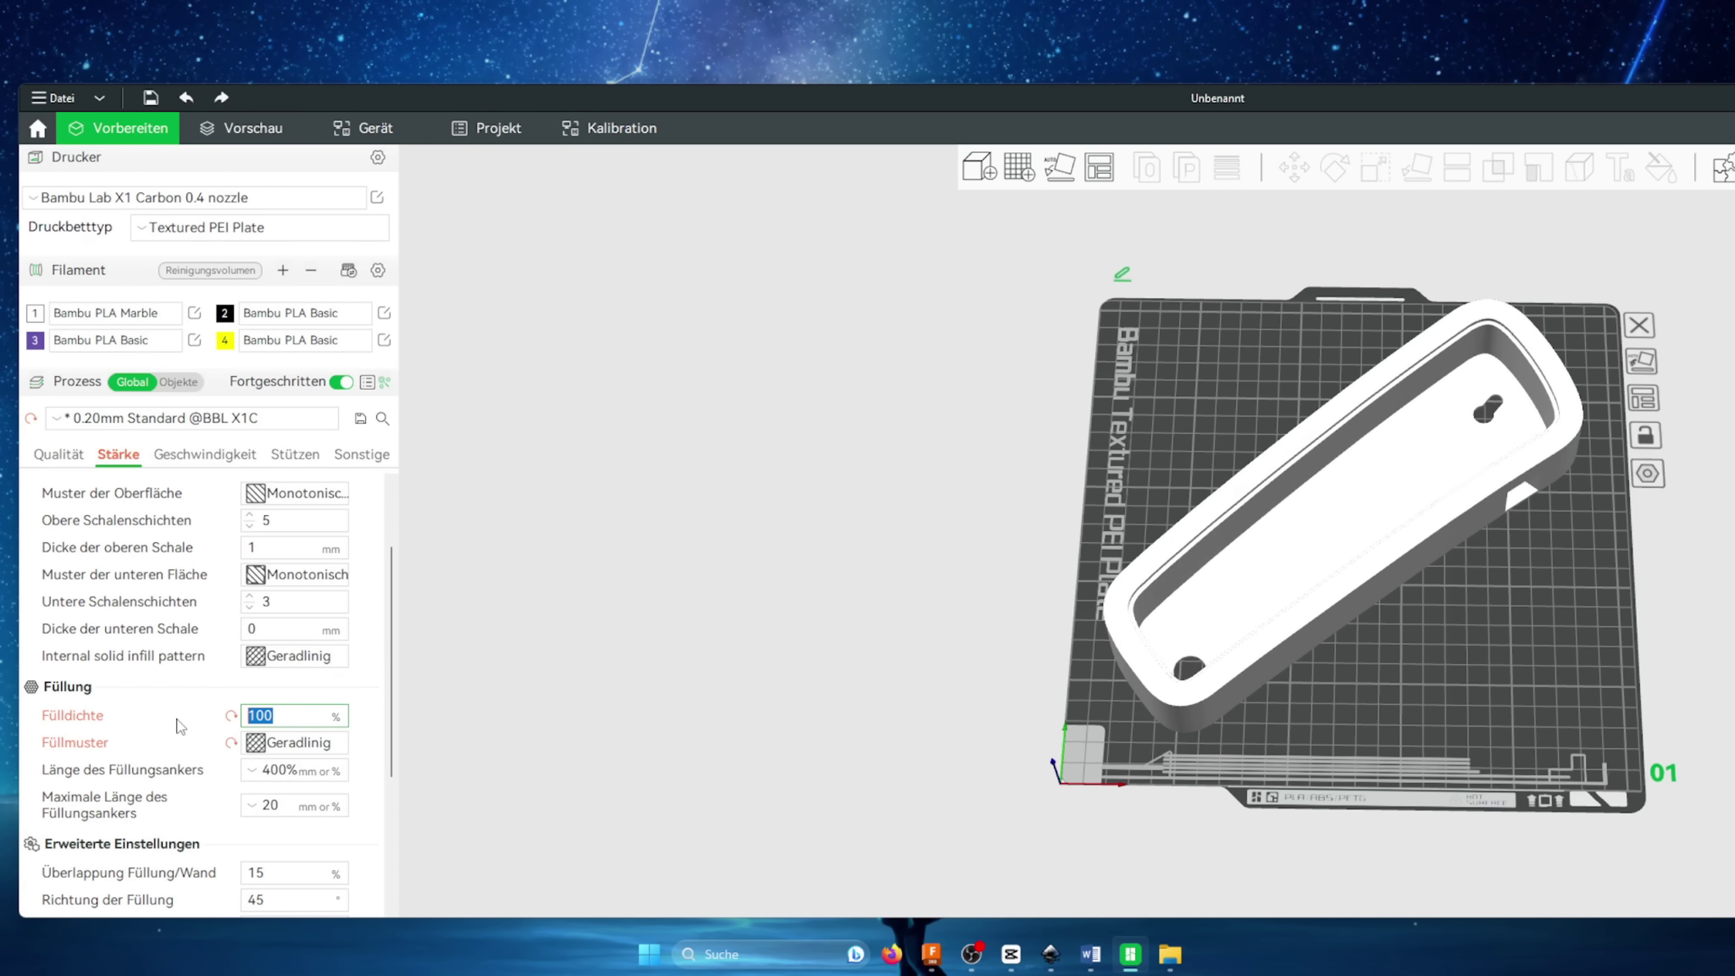
type("25")
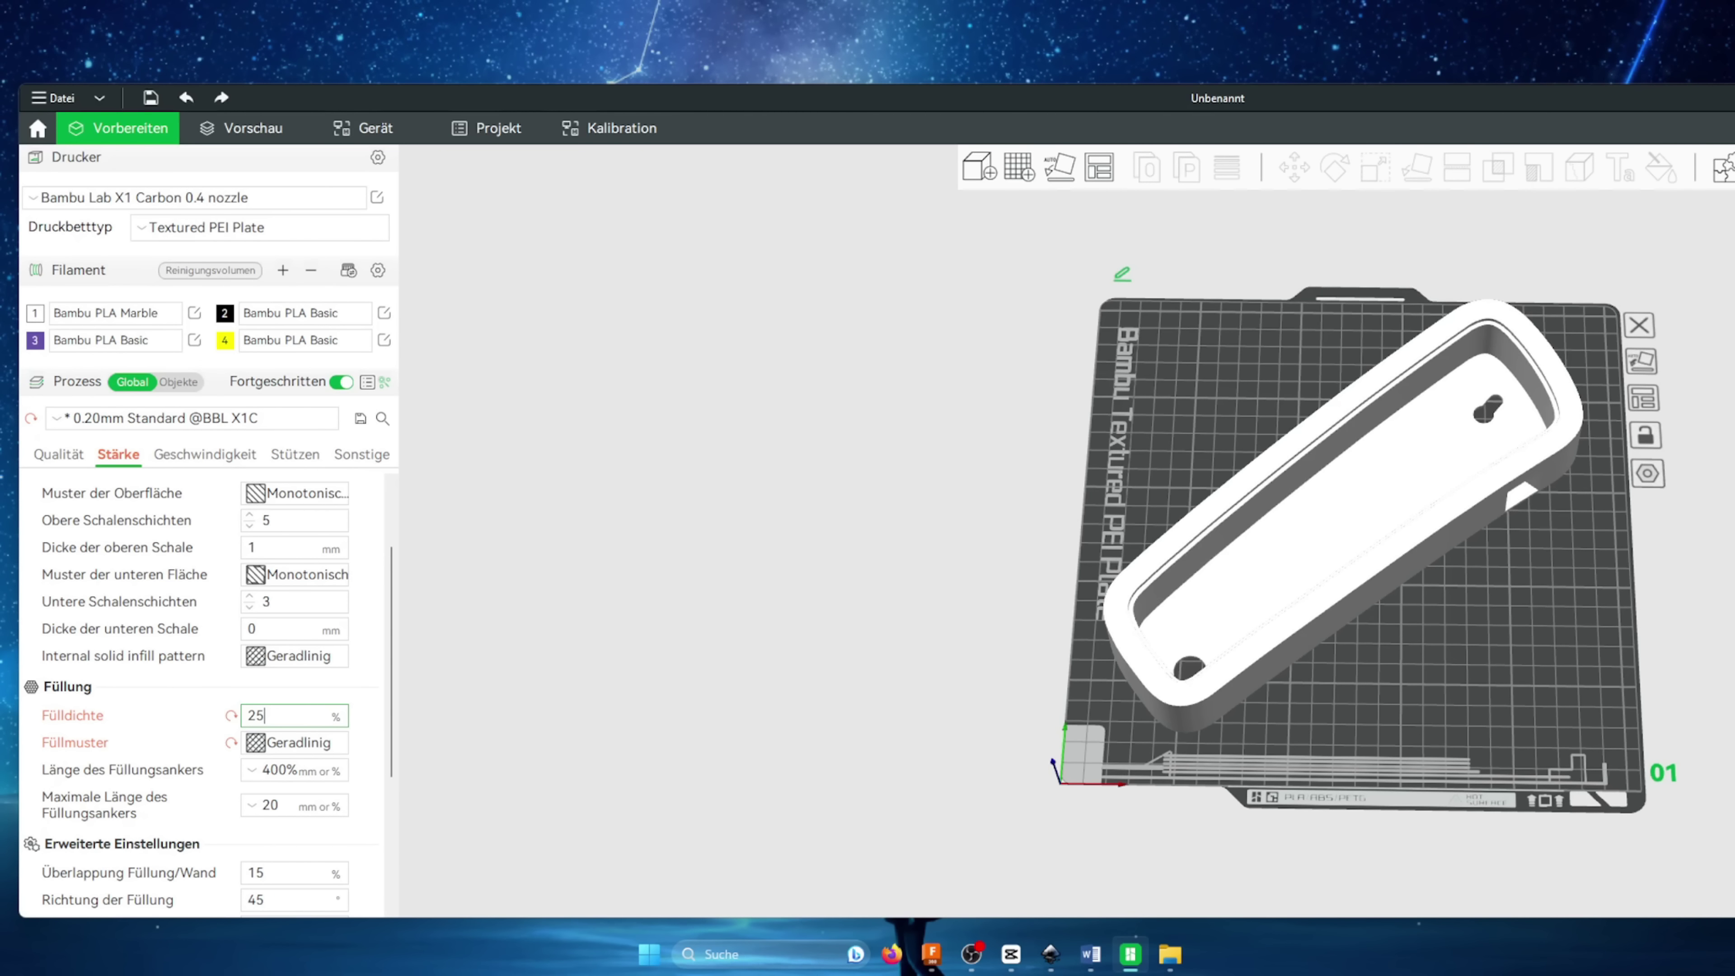
left_click(916, 505)
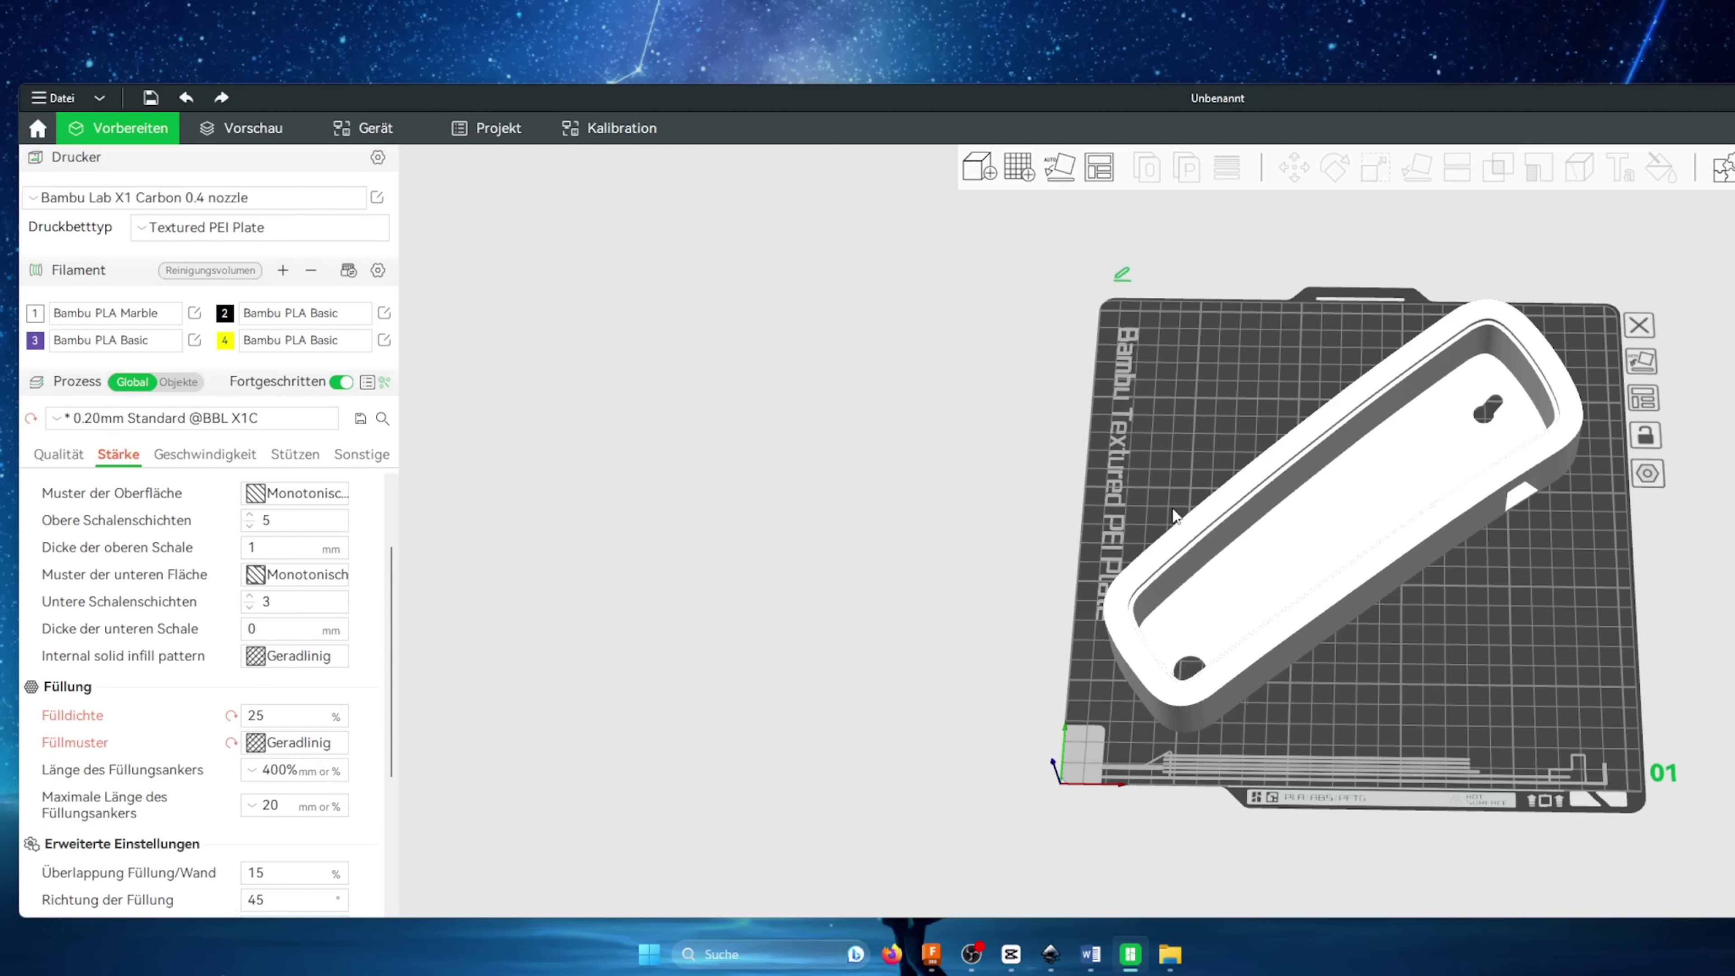
mouse_move(1025, 516)
left_mouse_down()
mouse_move(1017, 544)
mouse_move(952, 516)
left_mouse_up()
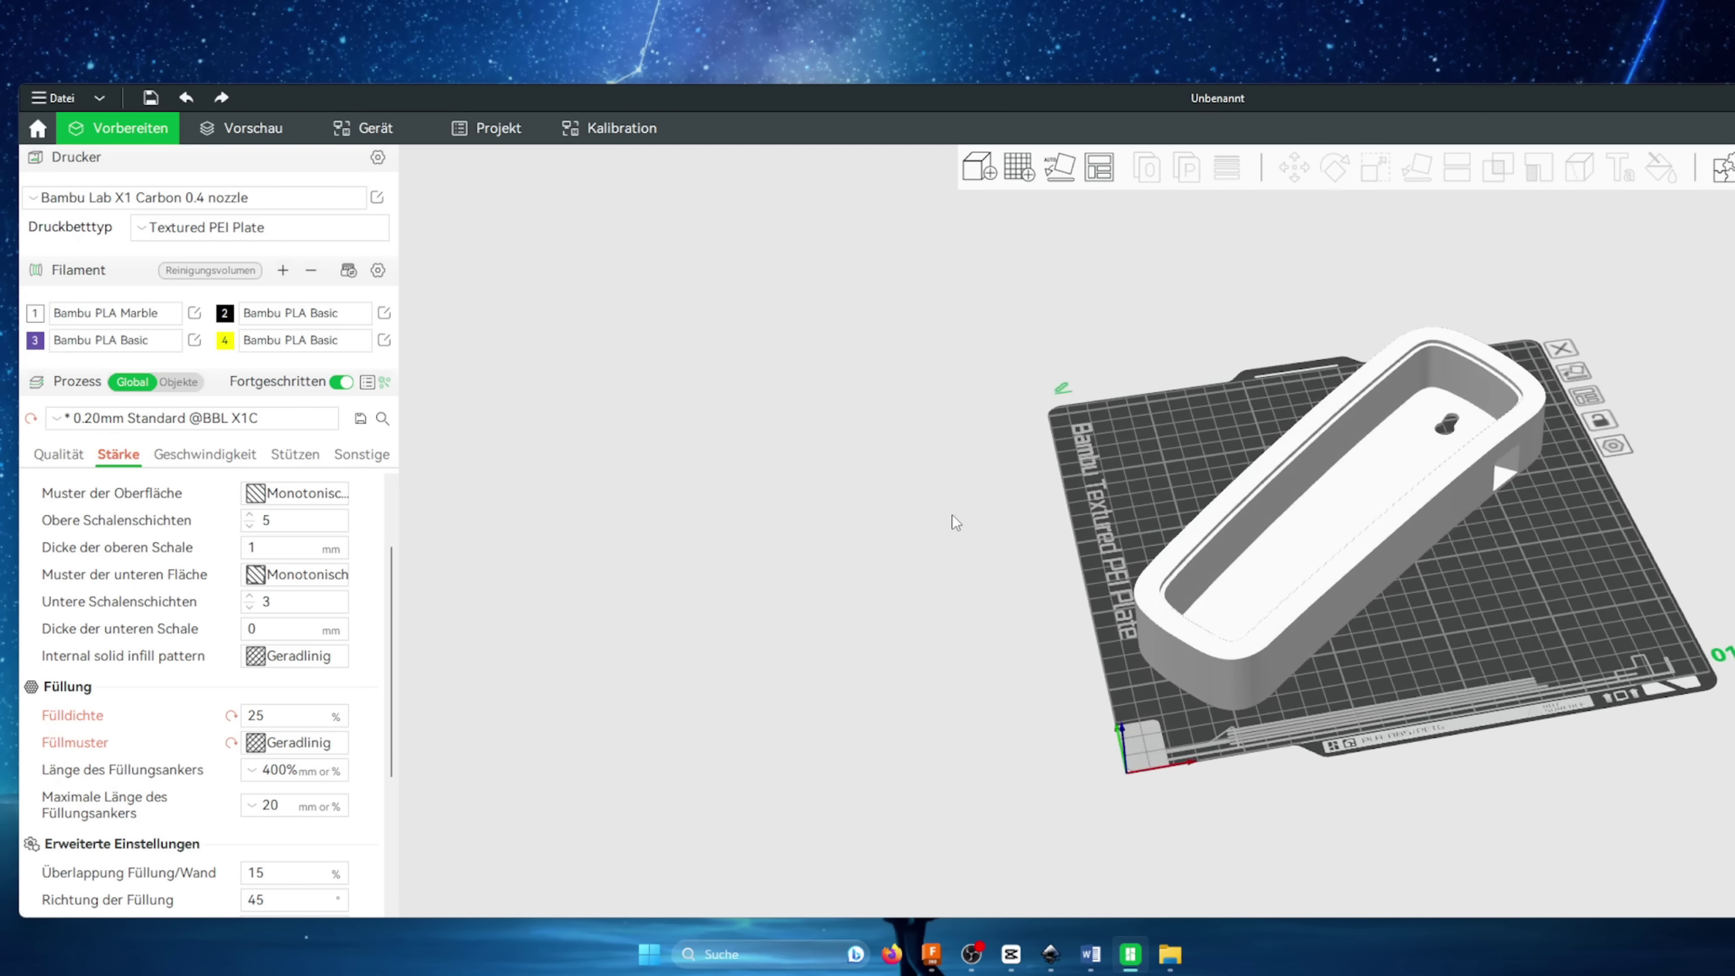
left_click(311, 745)
left_click(362, 328)
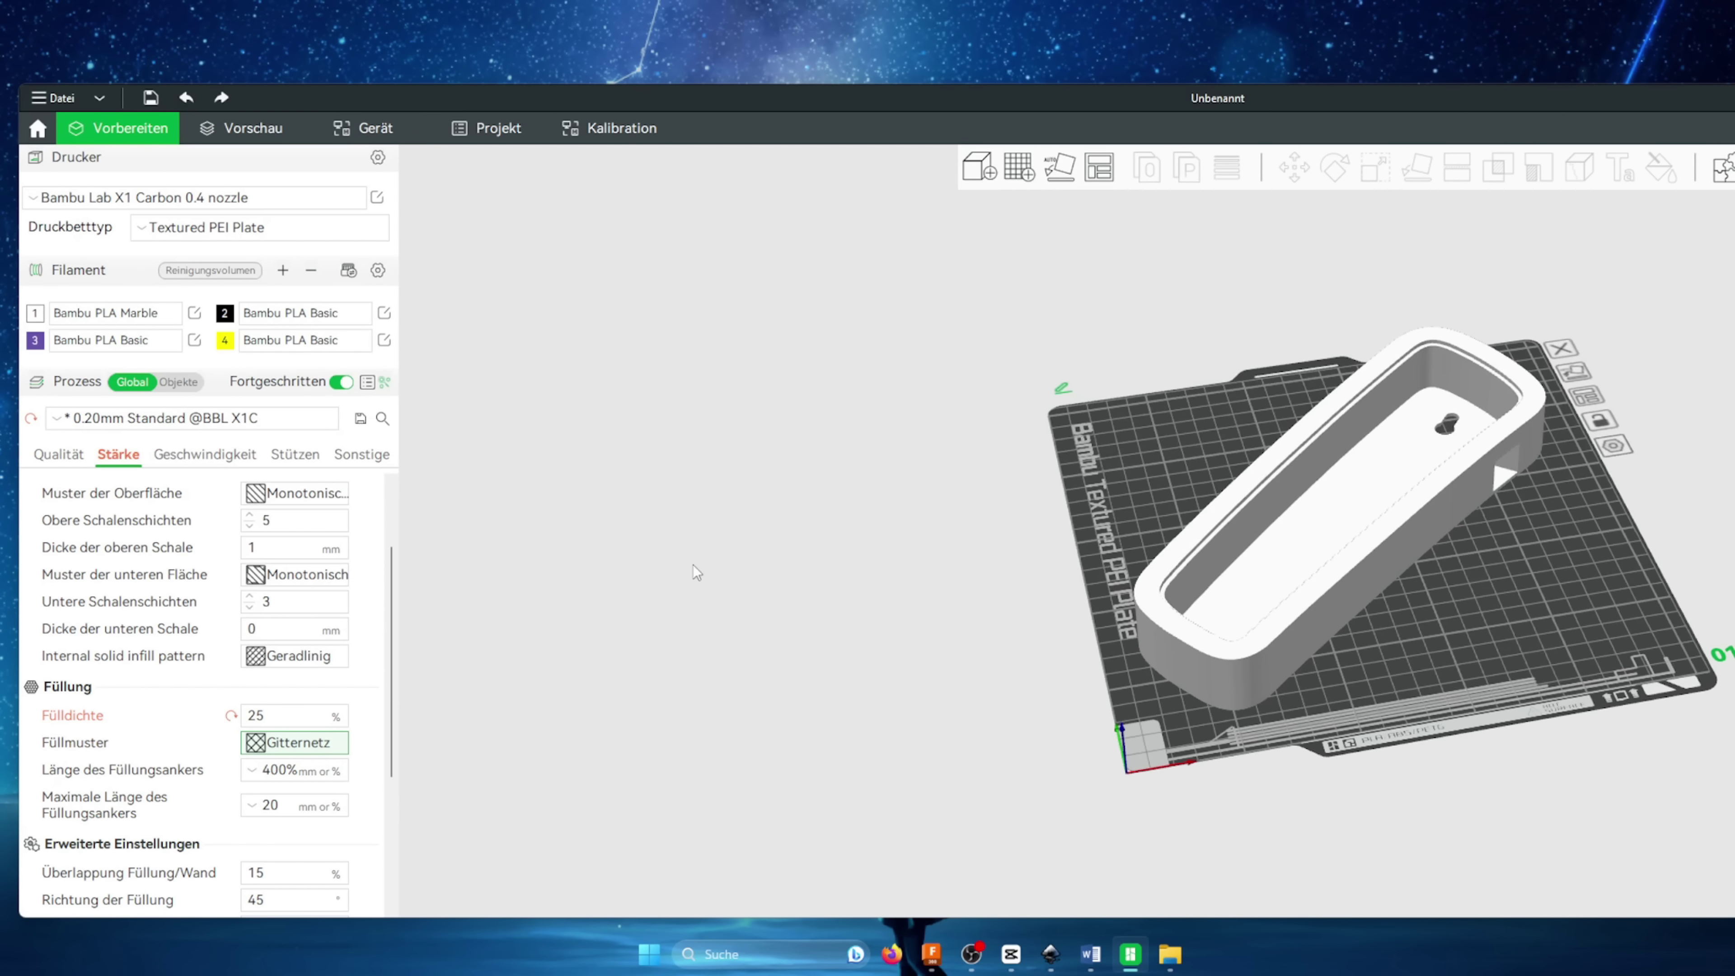
key("ctrl+Tab")
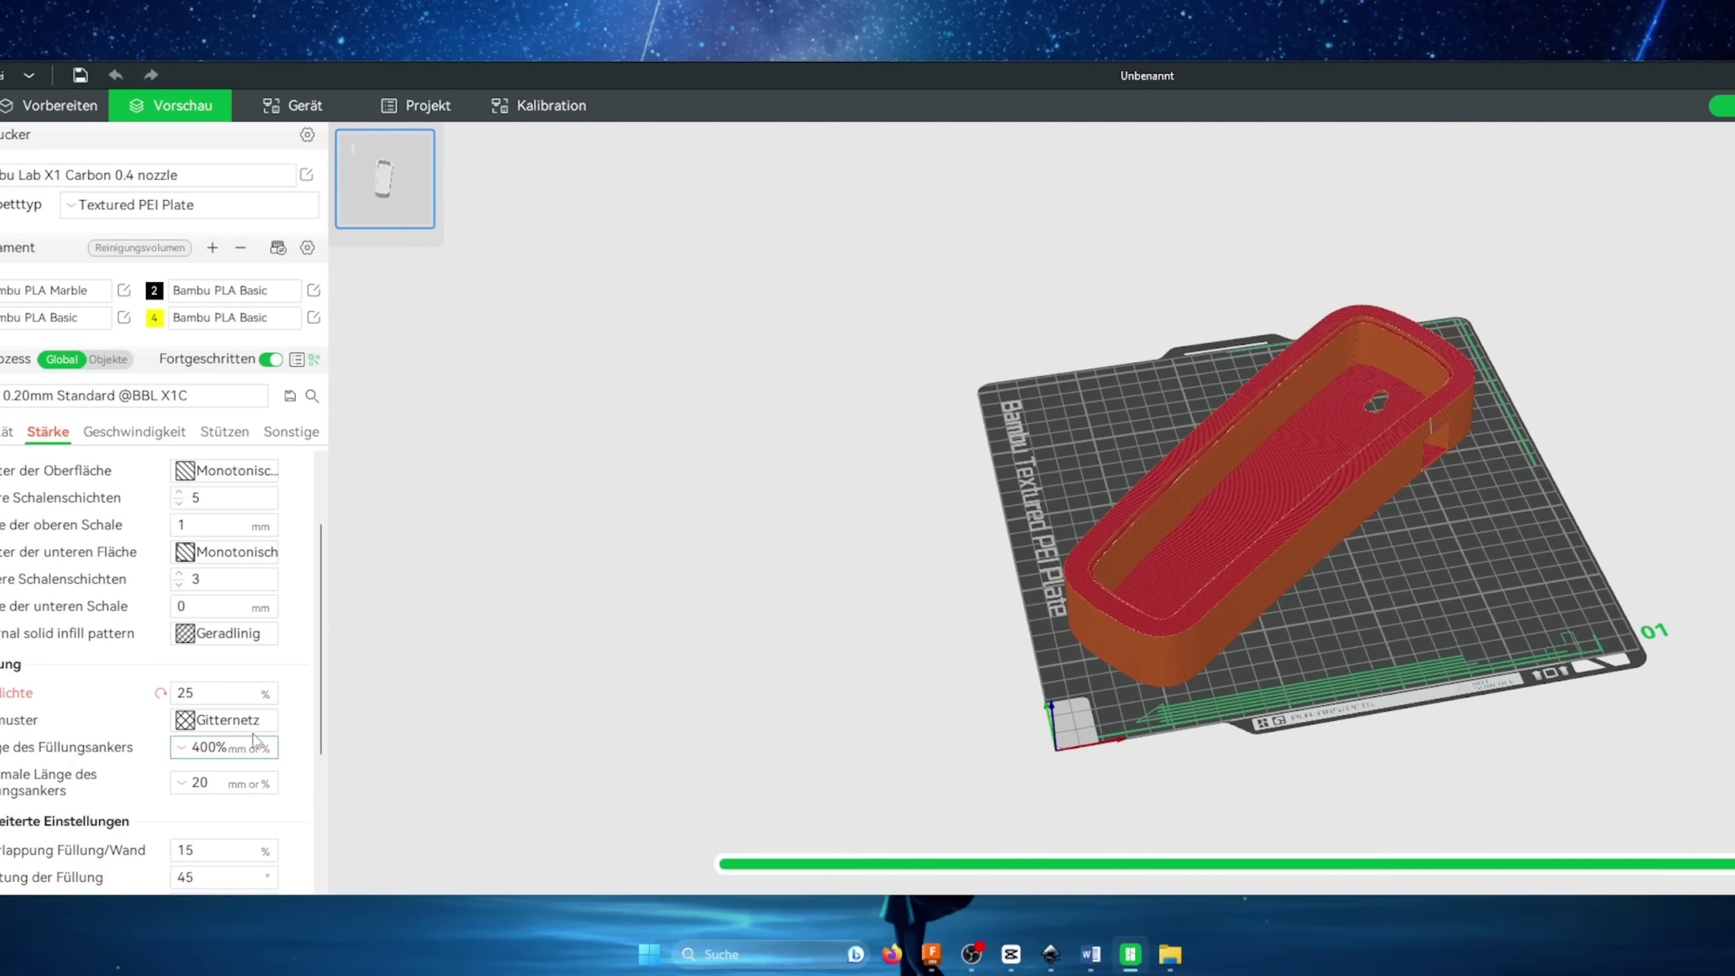
Step: Switch the infill pattern to Gyroid, then delete the letter body from the Vorbereiten plate
left_click(247, 722)
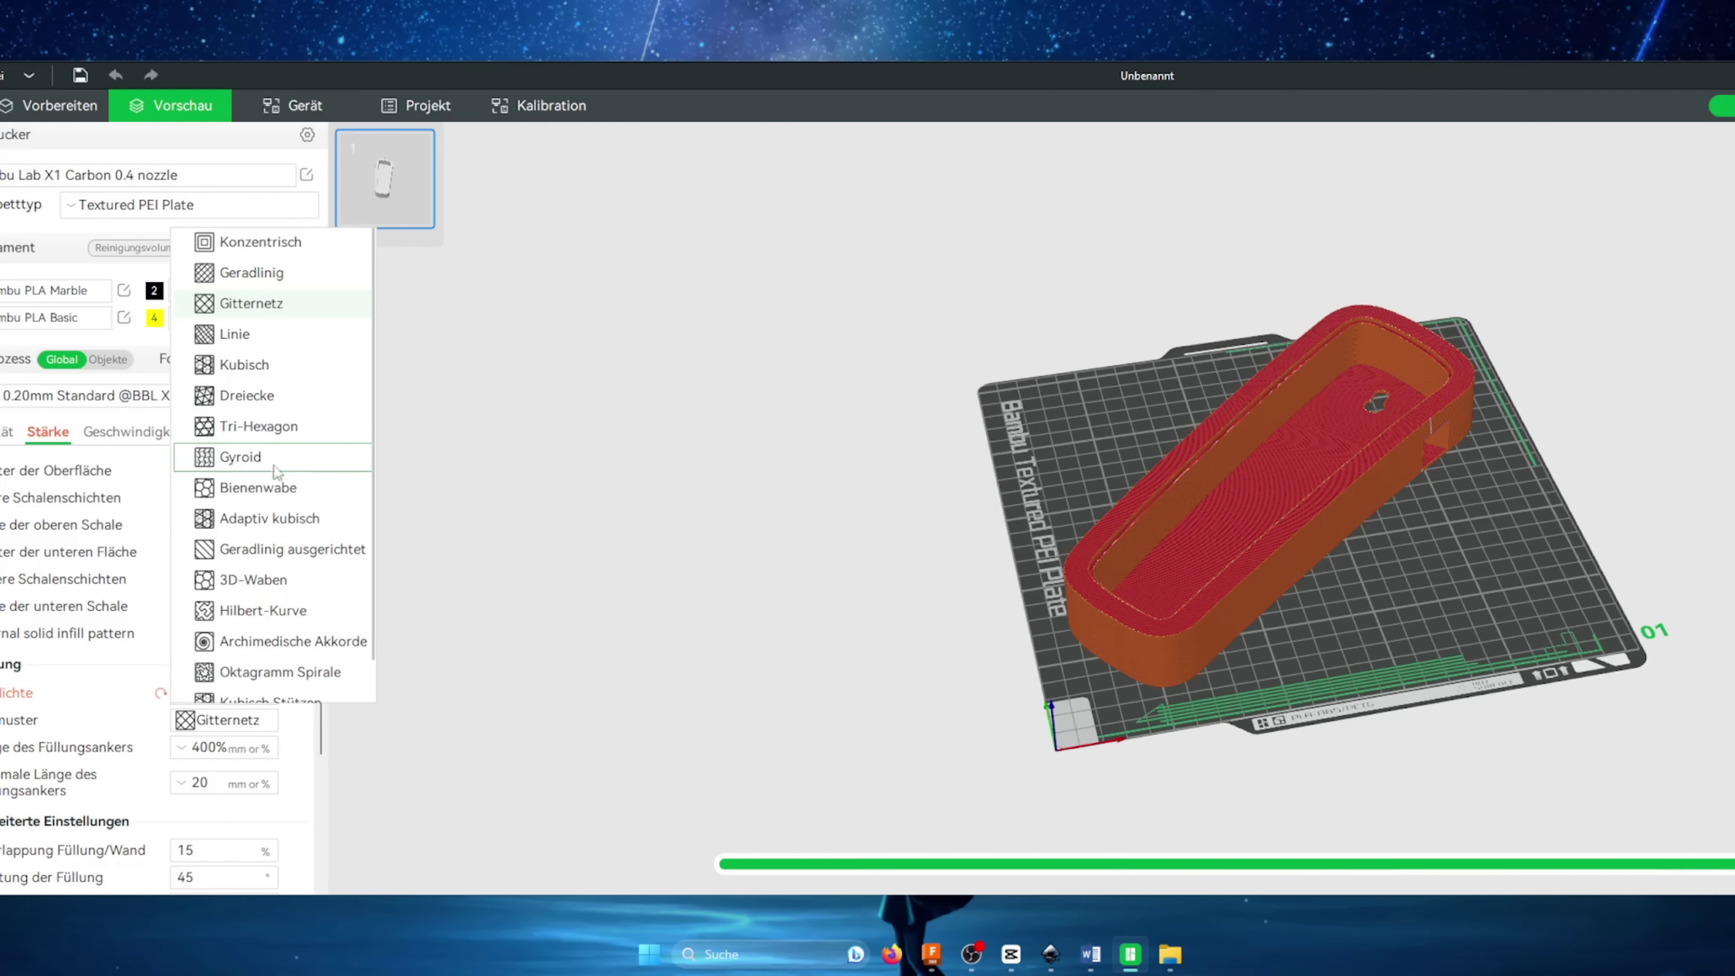
left_click(240, 457)
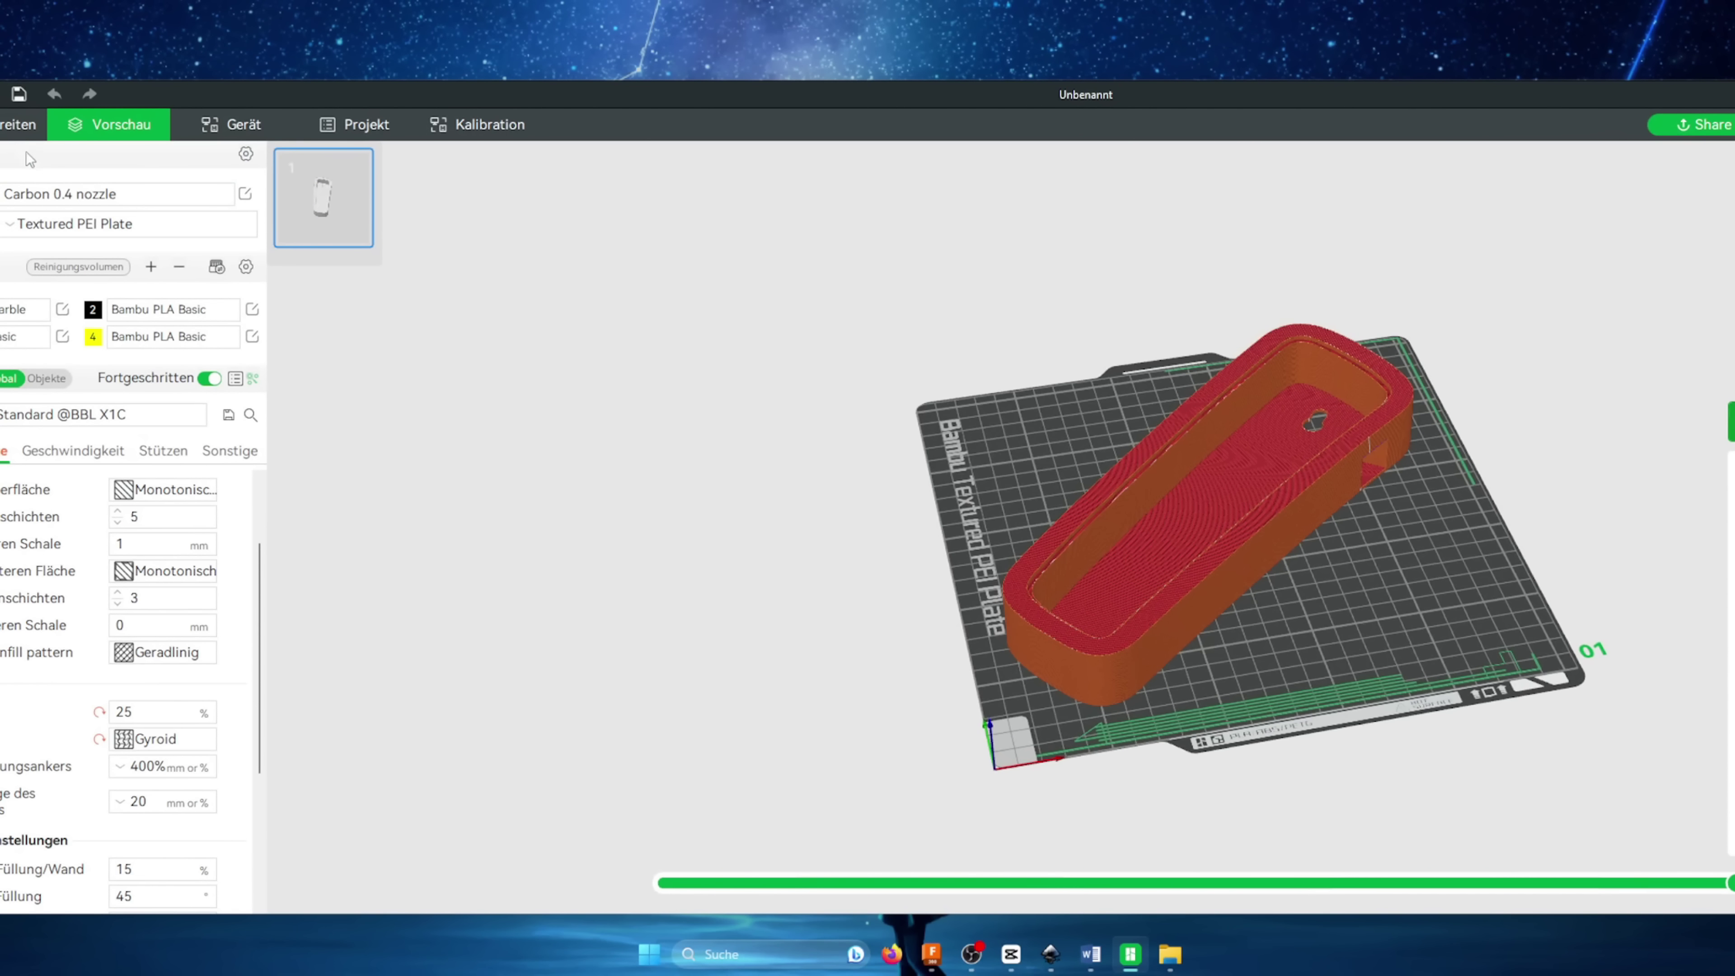
left_click(20, 124)
key("Delete")
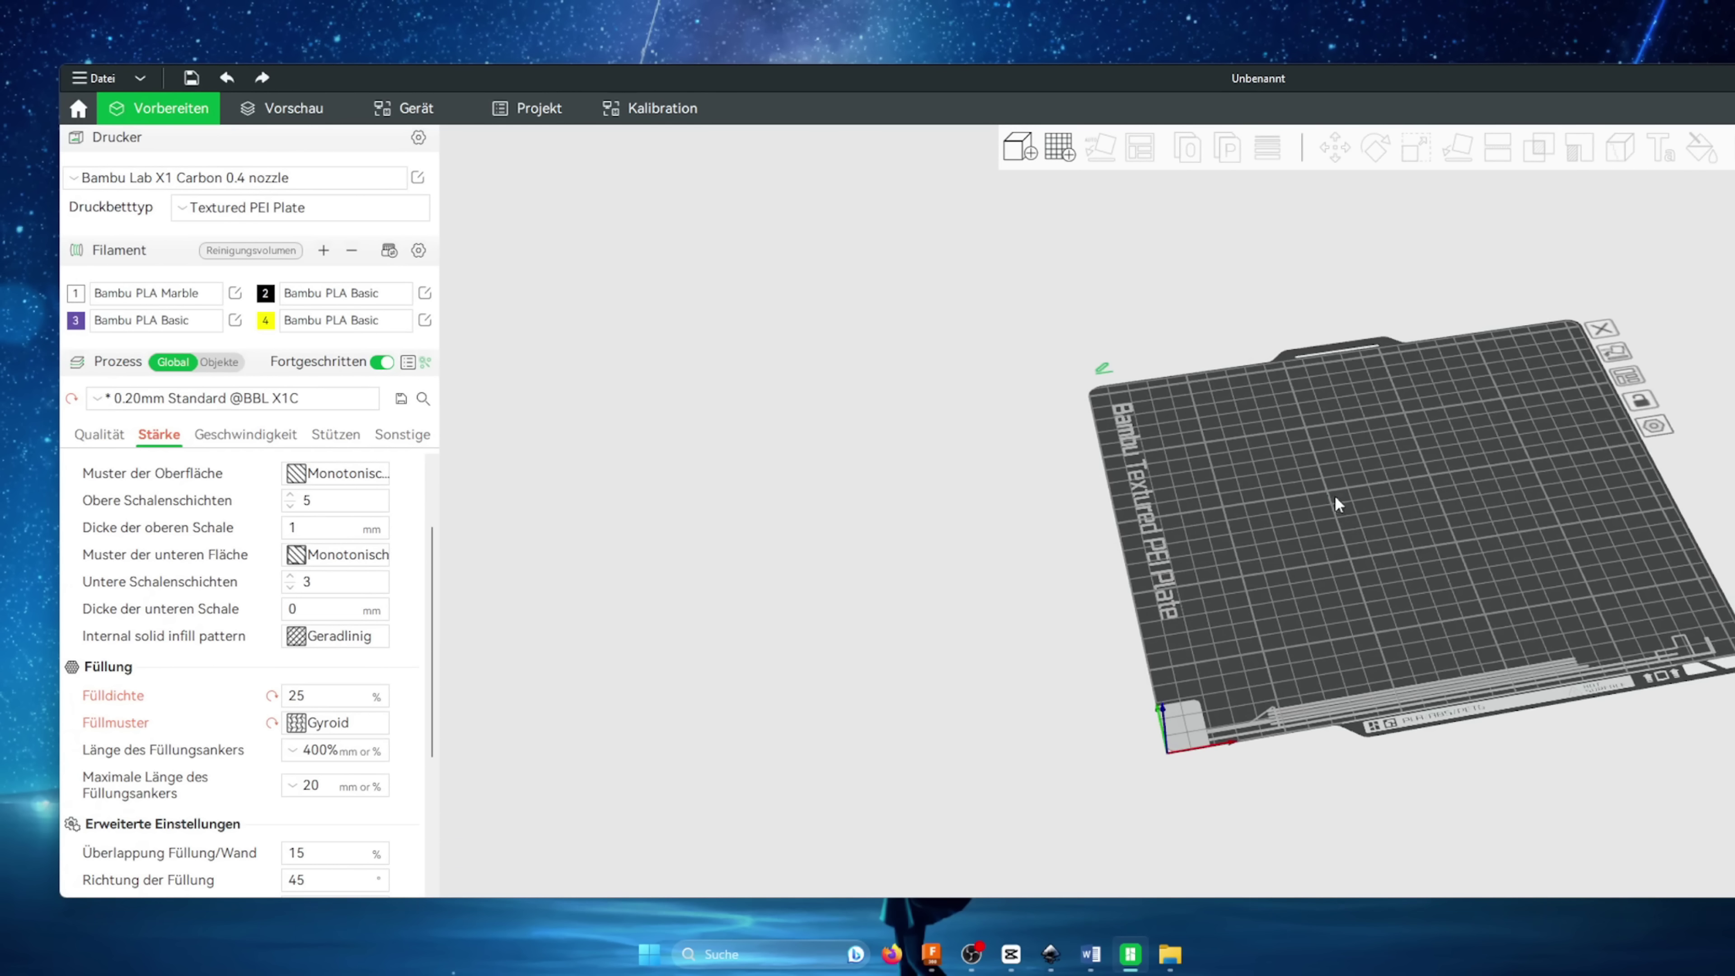
Step: Undo the deletion to bring the lens back onto the build plate
key("ctrl+z")
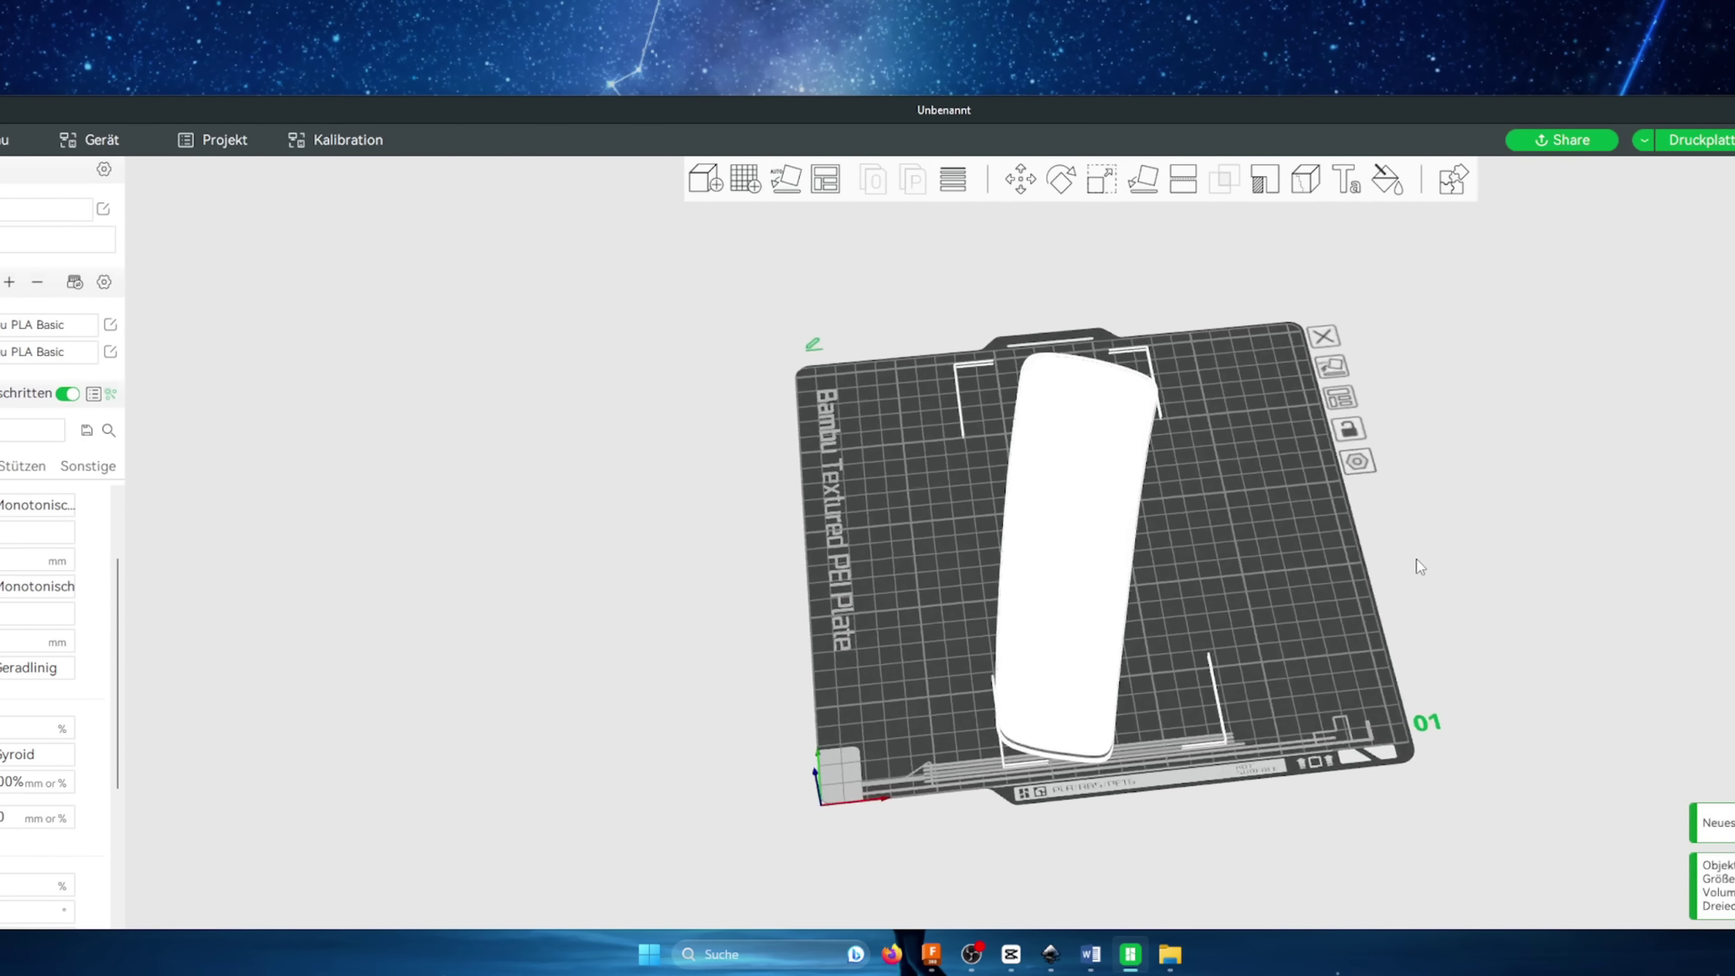
left_click_drag(1414, 562, 1414, 453)
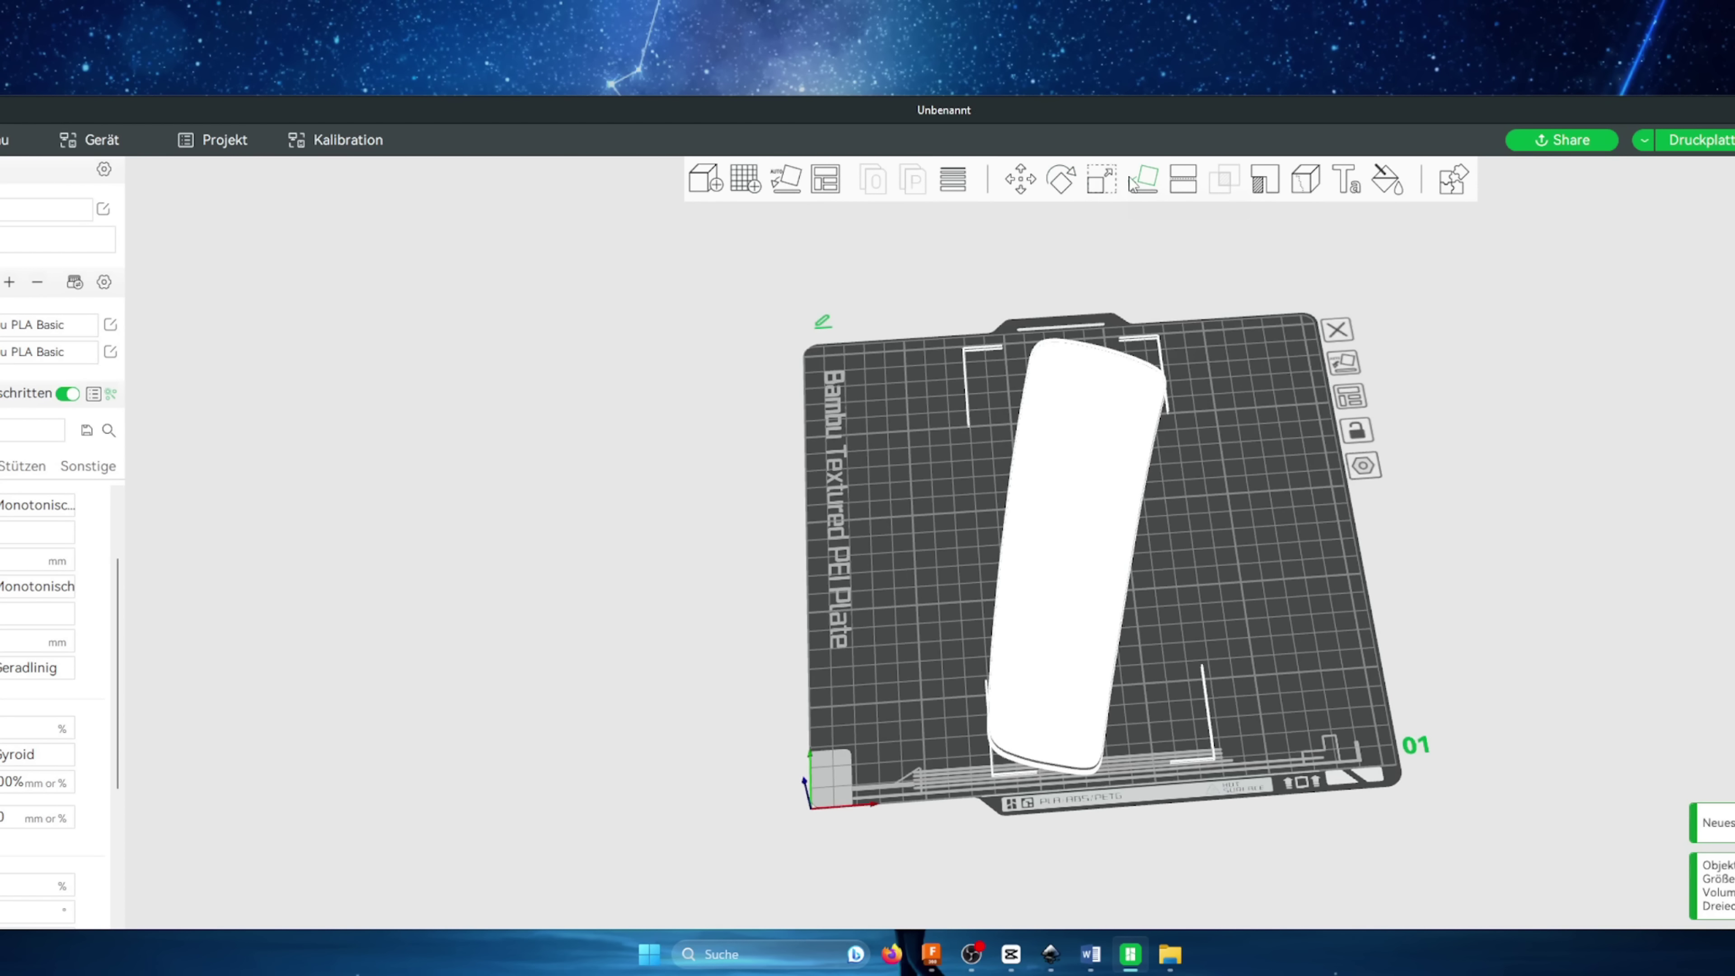
left_click_drag(1154, 260, 1518, 566)
left_click(1381, 530)
mouse_move(1381, 531)
left_mouse_down()
mouse_move(1373, 639)
mouse_move(1096, 509)
left_mouse_up()
mouse_move(1197, 485)
left_mouse_down()
mouse_move(1531, 608)
mouse_move(1518, 583)
mouse_move(954, 565)
mouse_move(782, 621)
left_mouse_up()
scroll(449, 624, "up", 5)
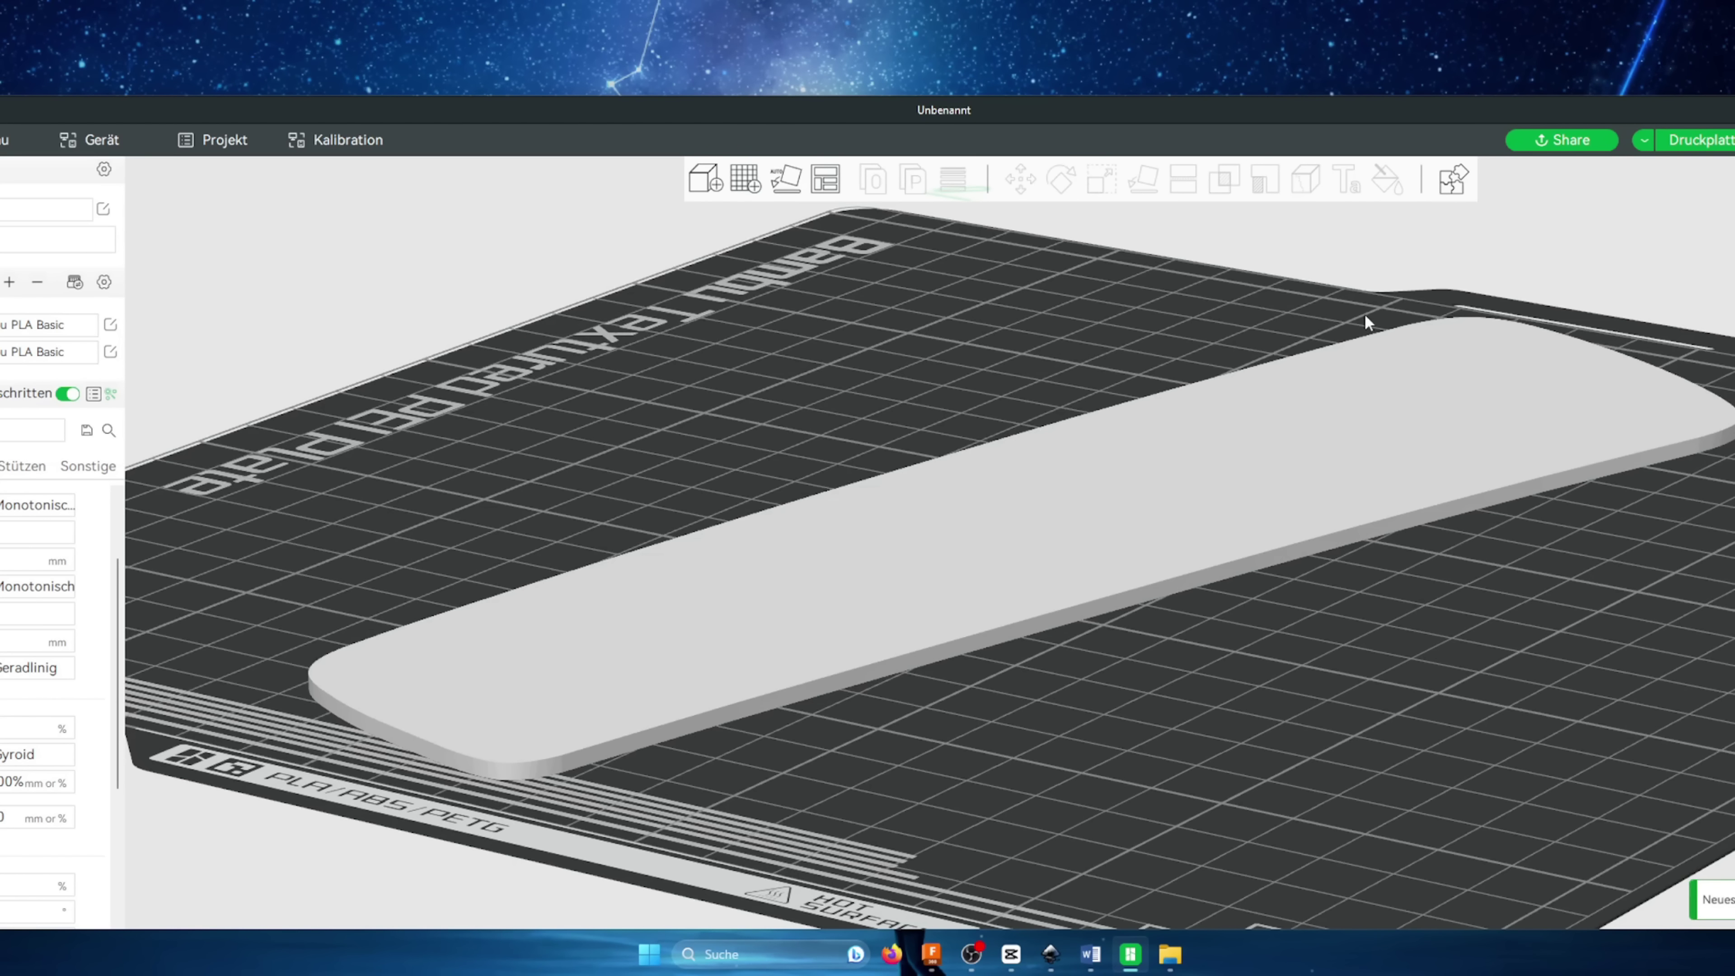
scroll(1702, 401, "down", 2)
Step: Lay the lens flat on its face using Auf Fläche legen
left_click(1025, 547)
left_click_drag(1704, 408, 1328, 685)
scroll(1313, 624, "up", 2)
scroll(1325, 597, "down", 3)
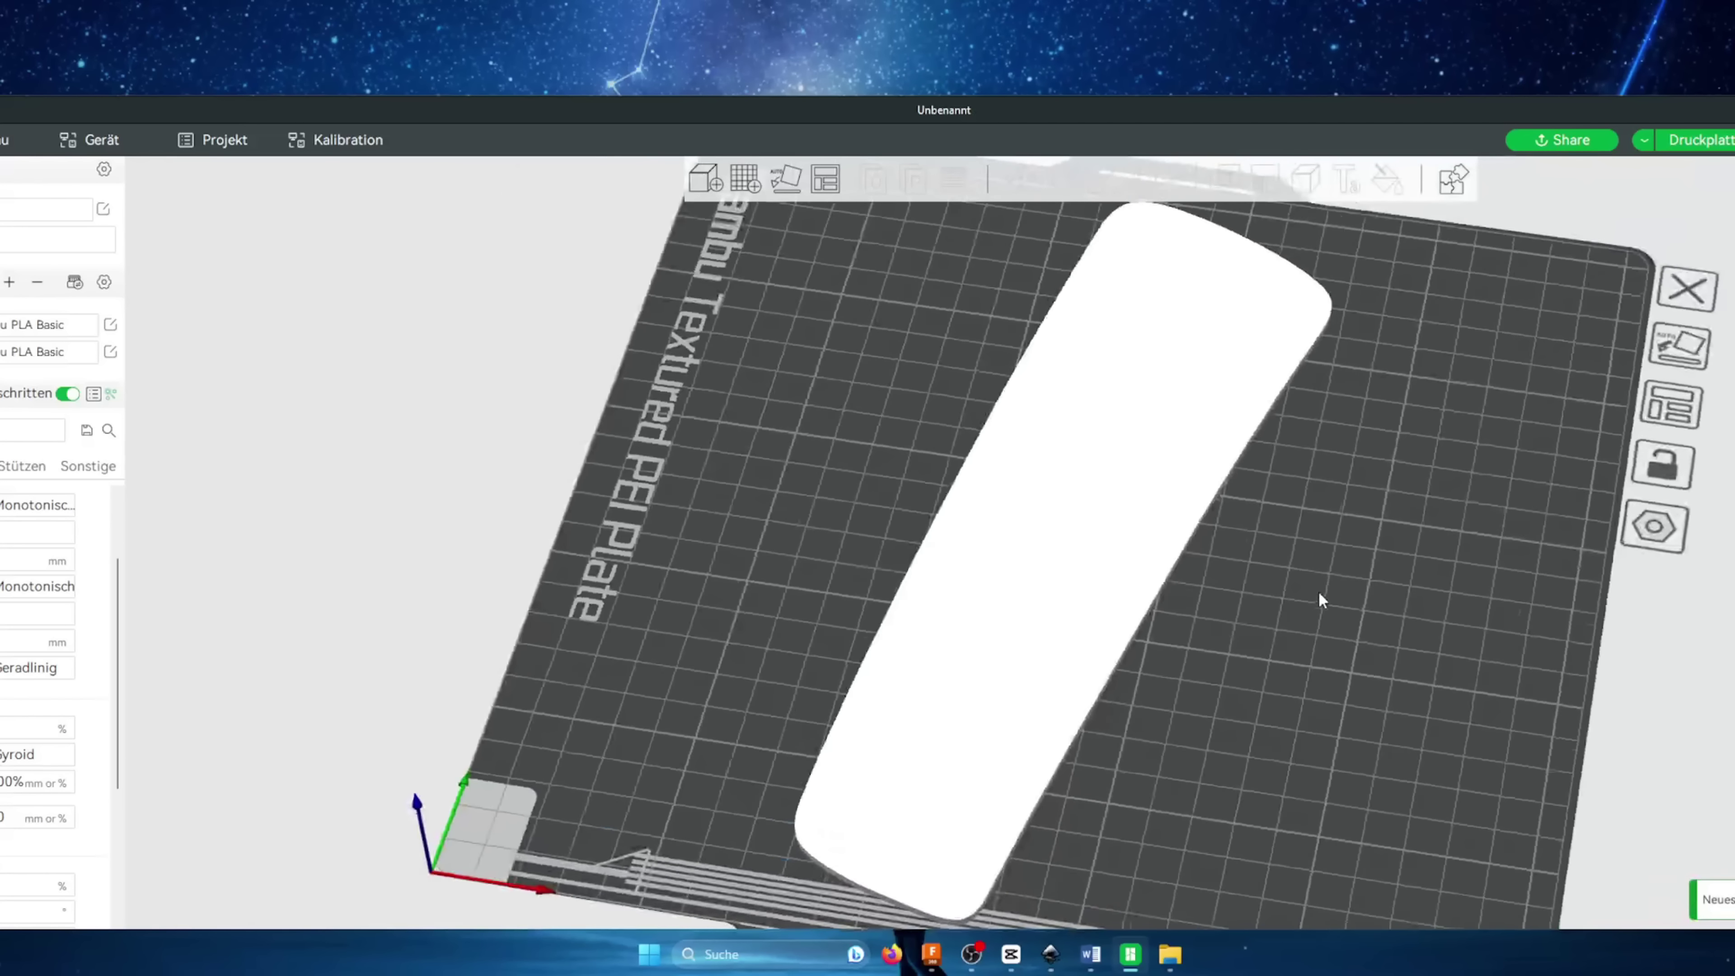
scroll(1064, 438, "up", 3)
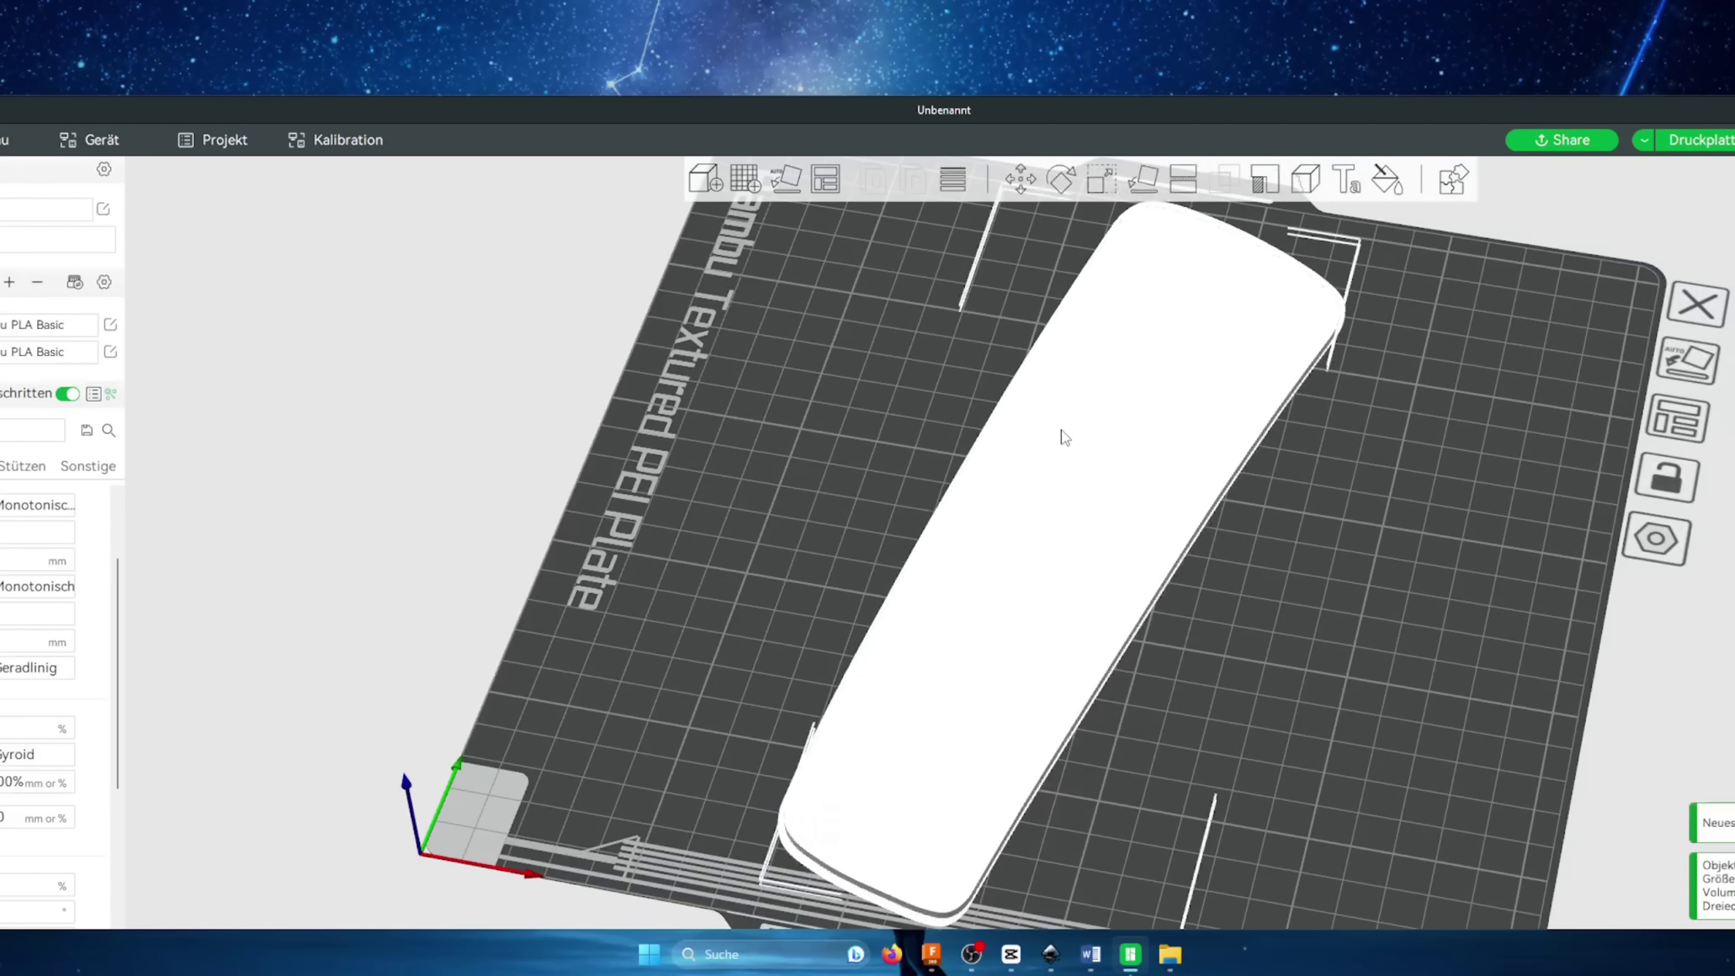
left_click(1143, 179)
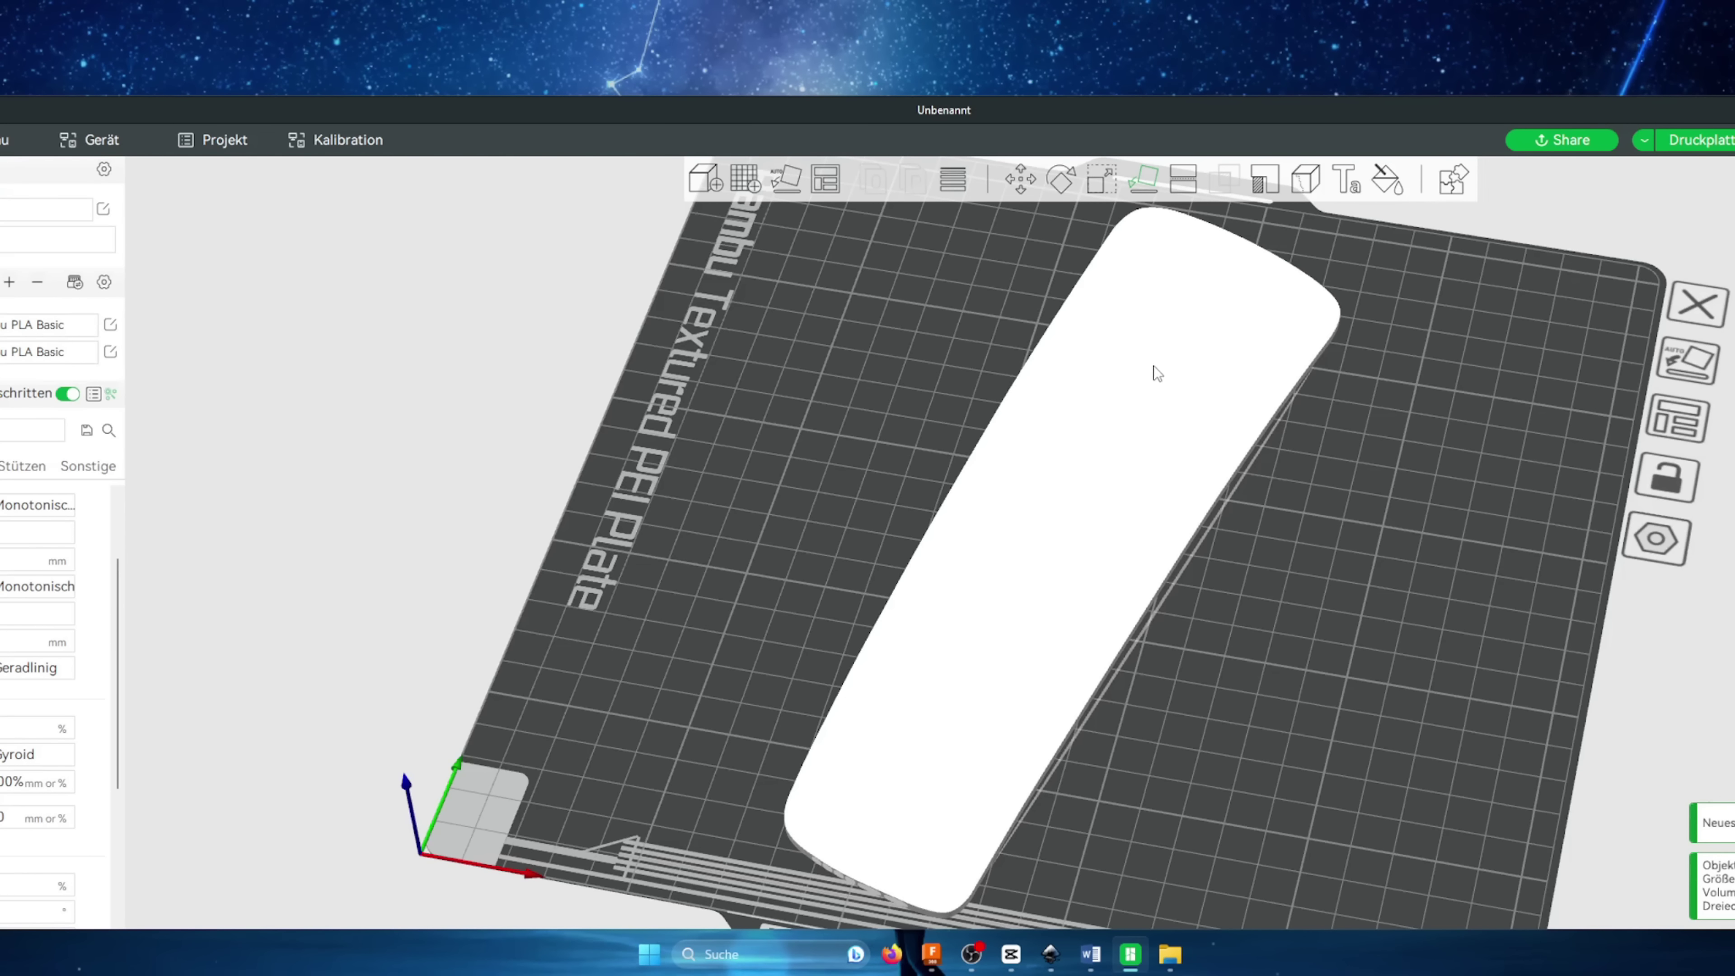
left_click(1175, 348)
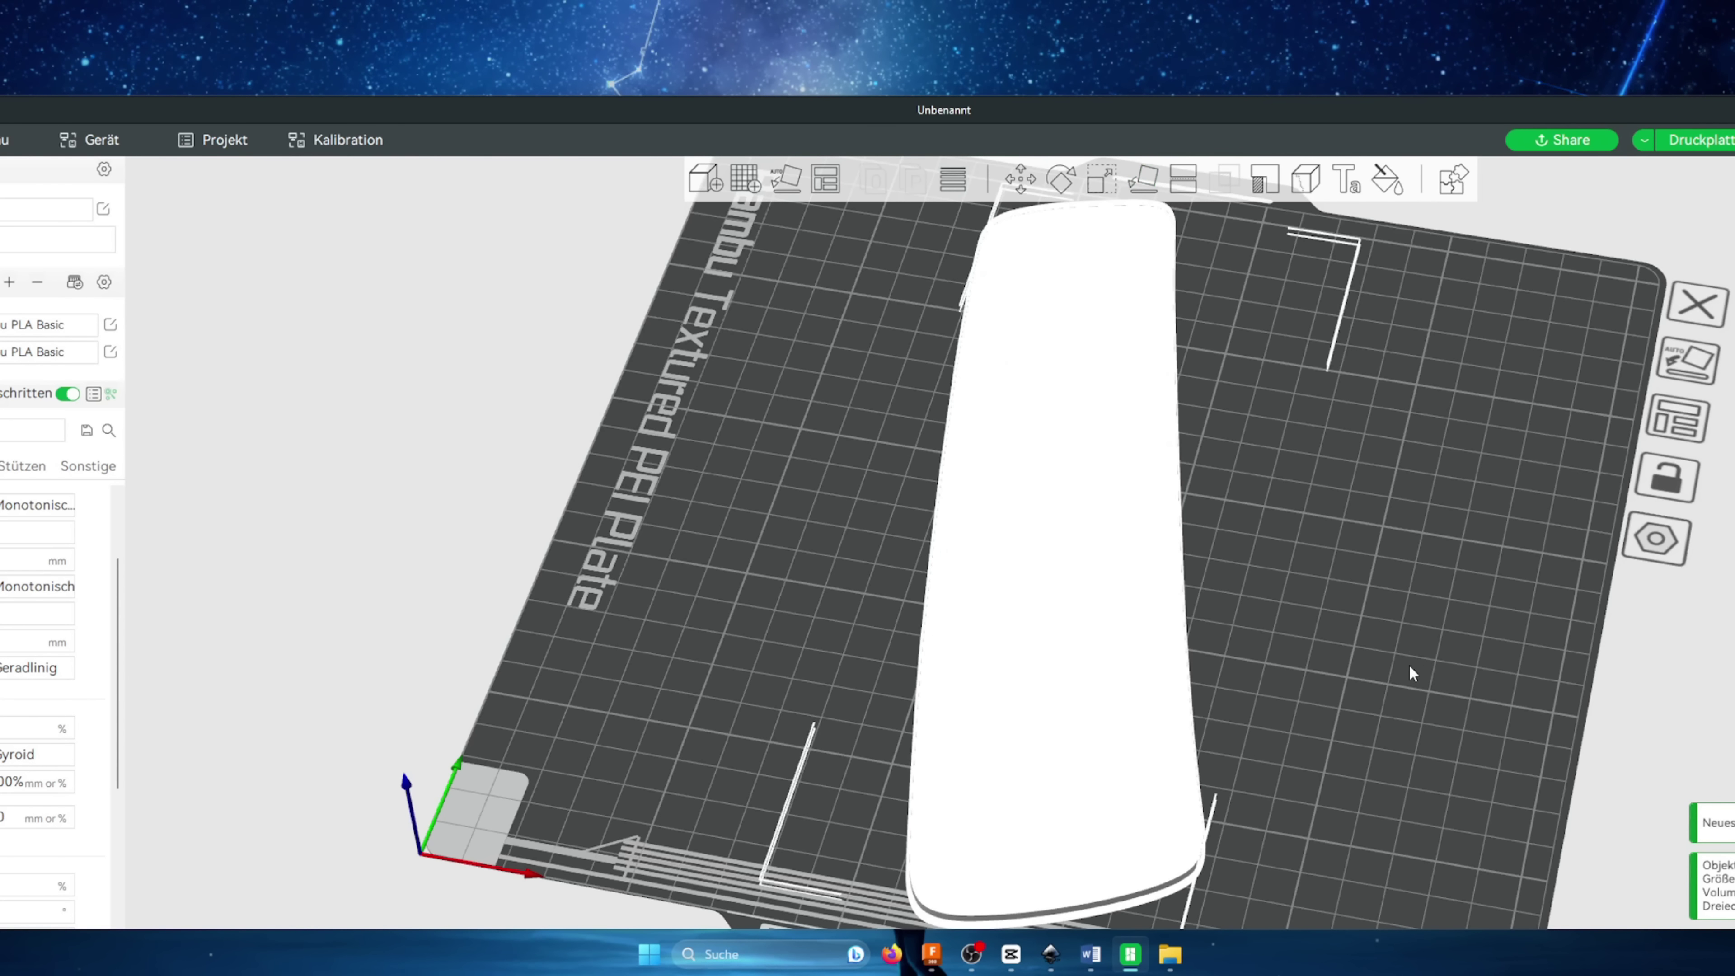
left_click_drag(1408, 664, 1315, 533)
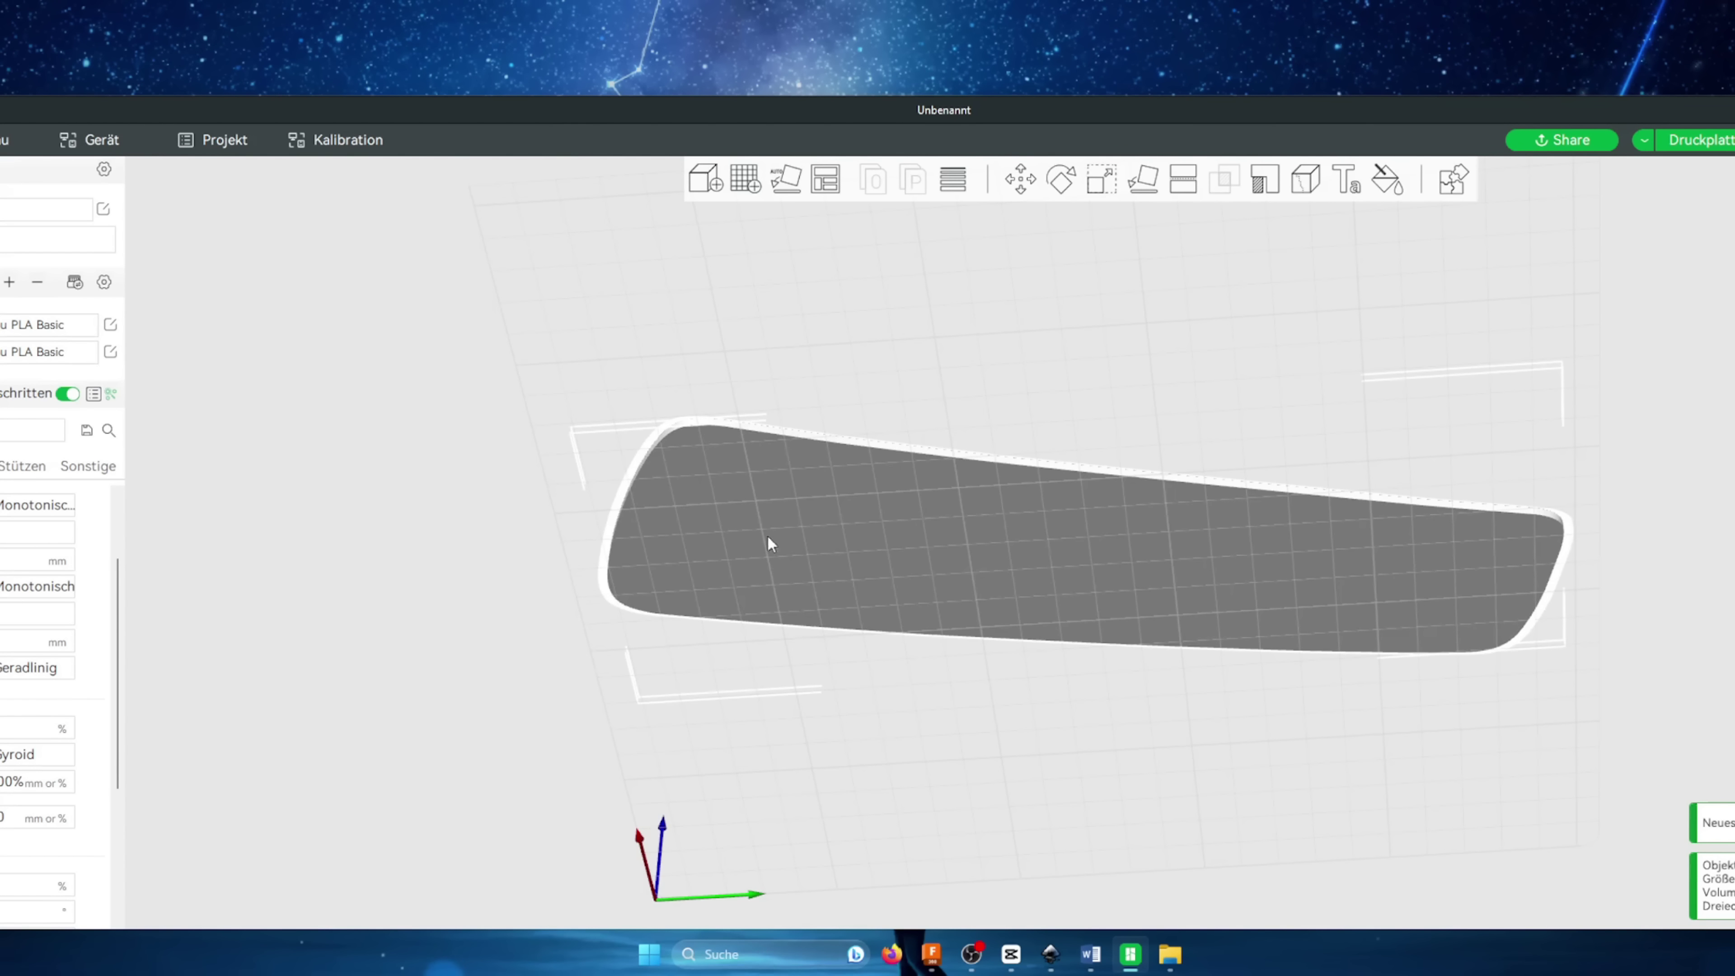
mouse_move(1057, 559)
left_mouse_down()
mouse_move(1263, 456)
mouse_move(1260, 532)
mouse_move(1265, 511)
mouse_move(1300, 512)
left_mouse_up()
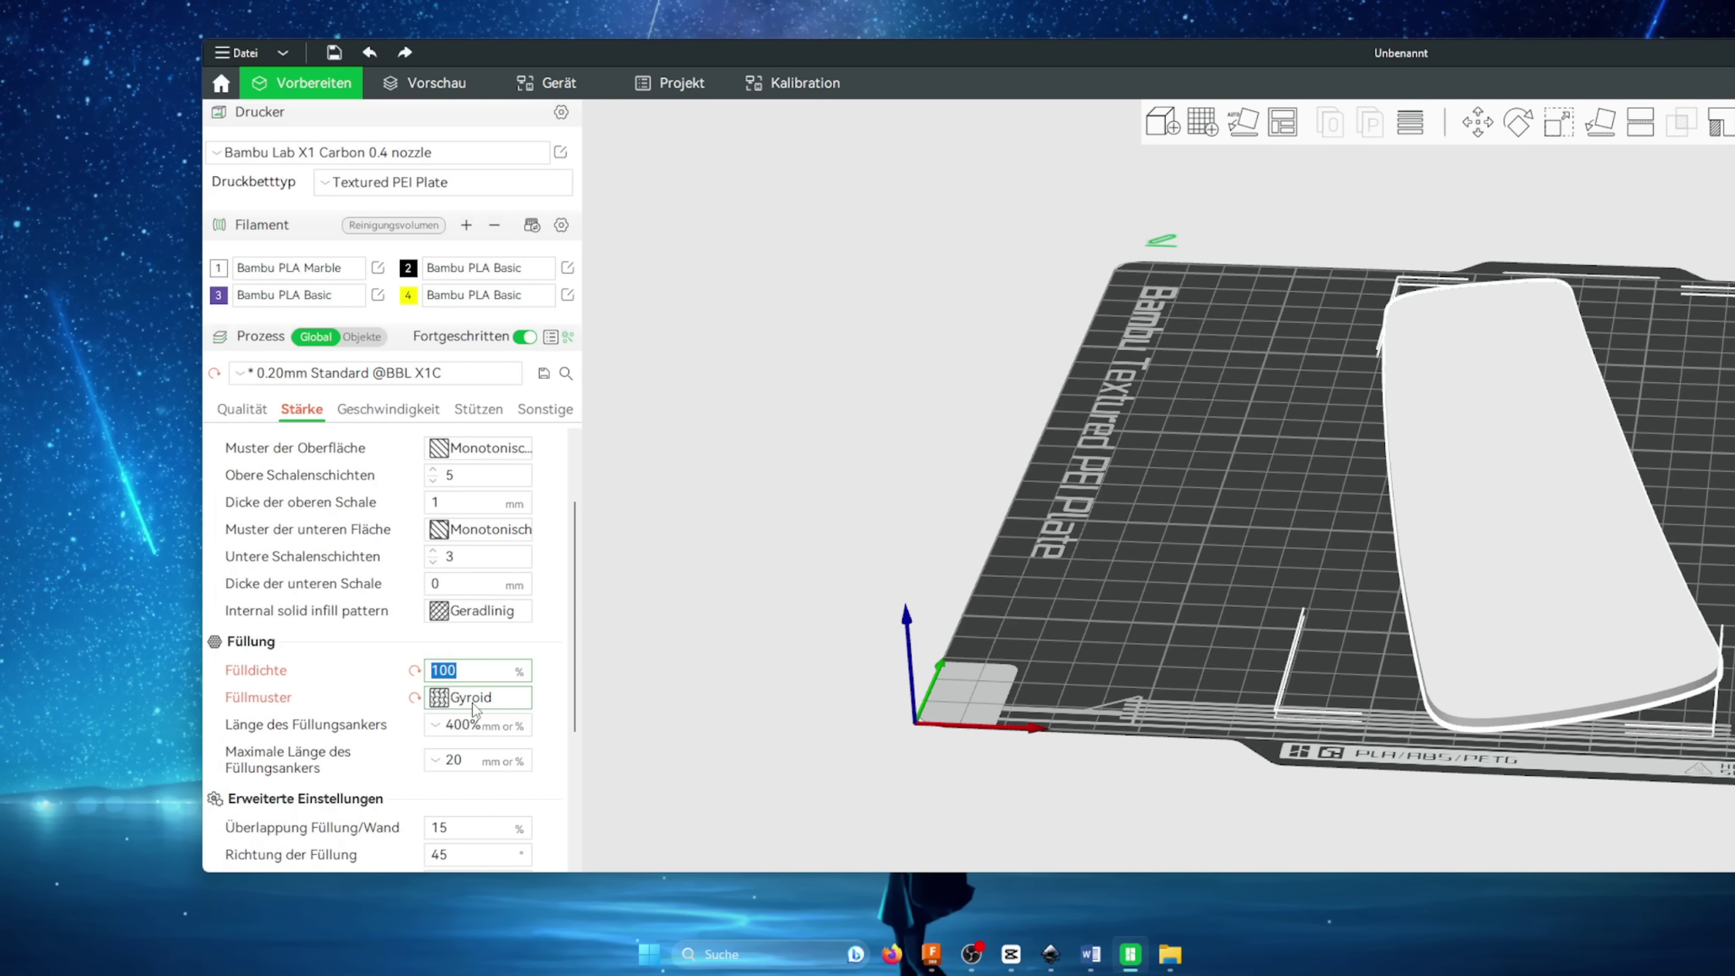
Step: Confirm 100% Fülldichte and accept switching the infill pattern from Gyroid to Geradlinig
key("Return")
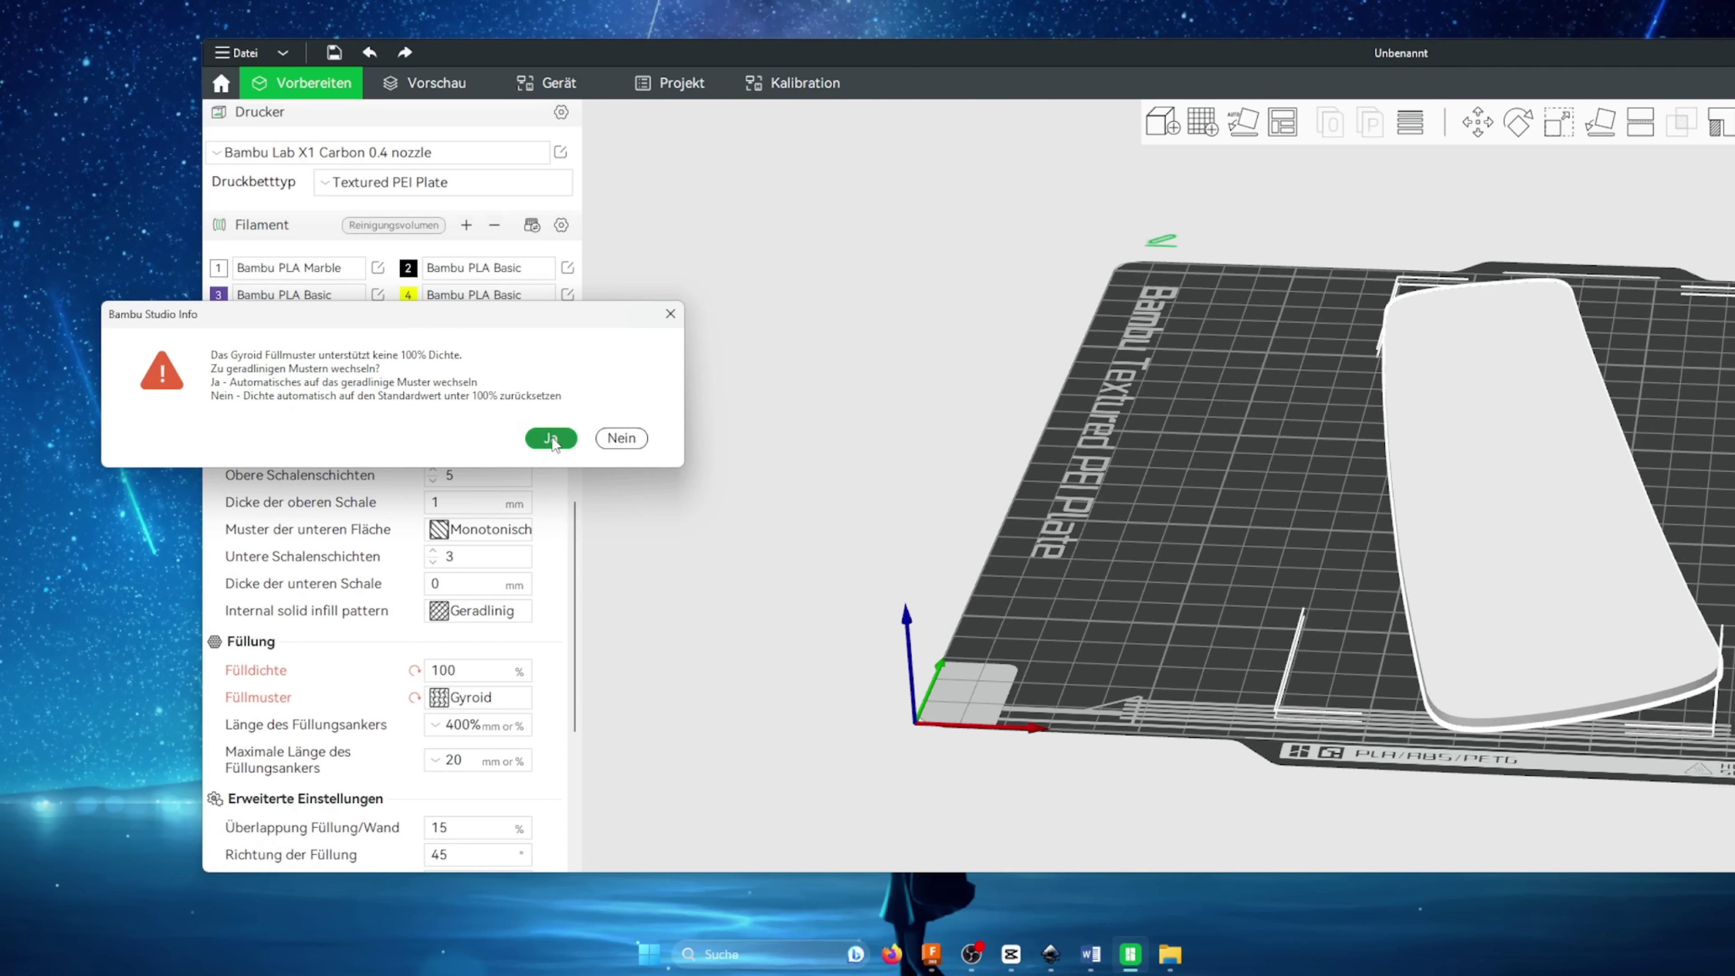
left_click(552, 438)
left_click_drag(1145, 94, 786, 78)
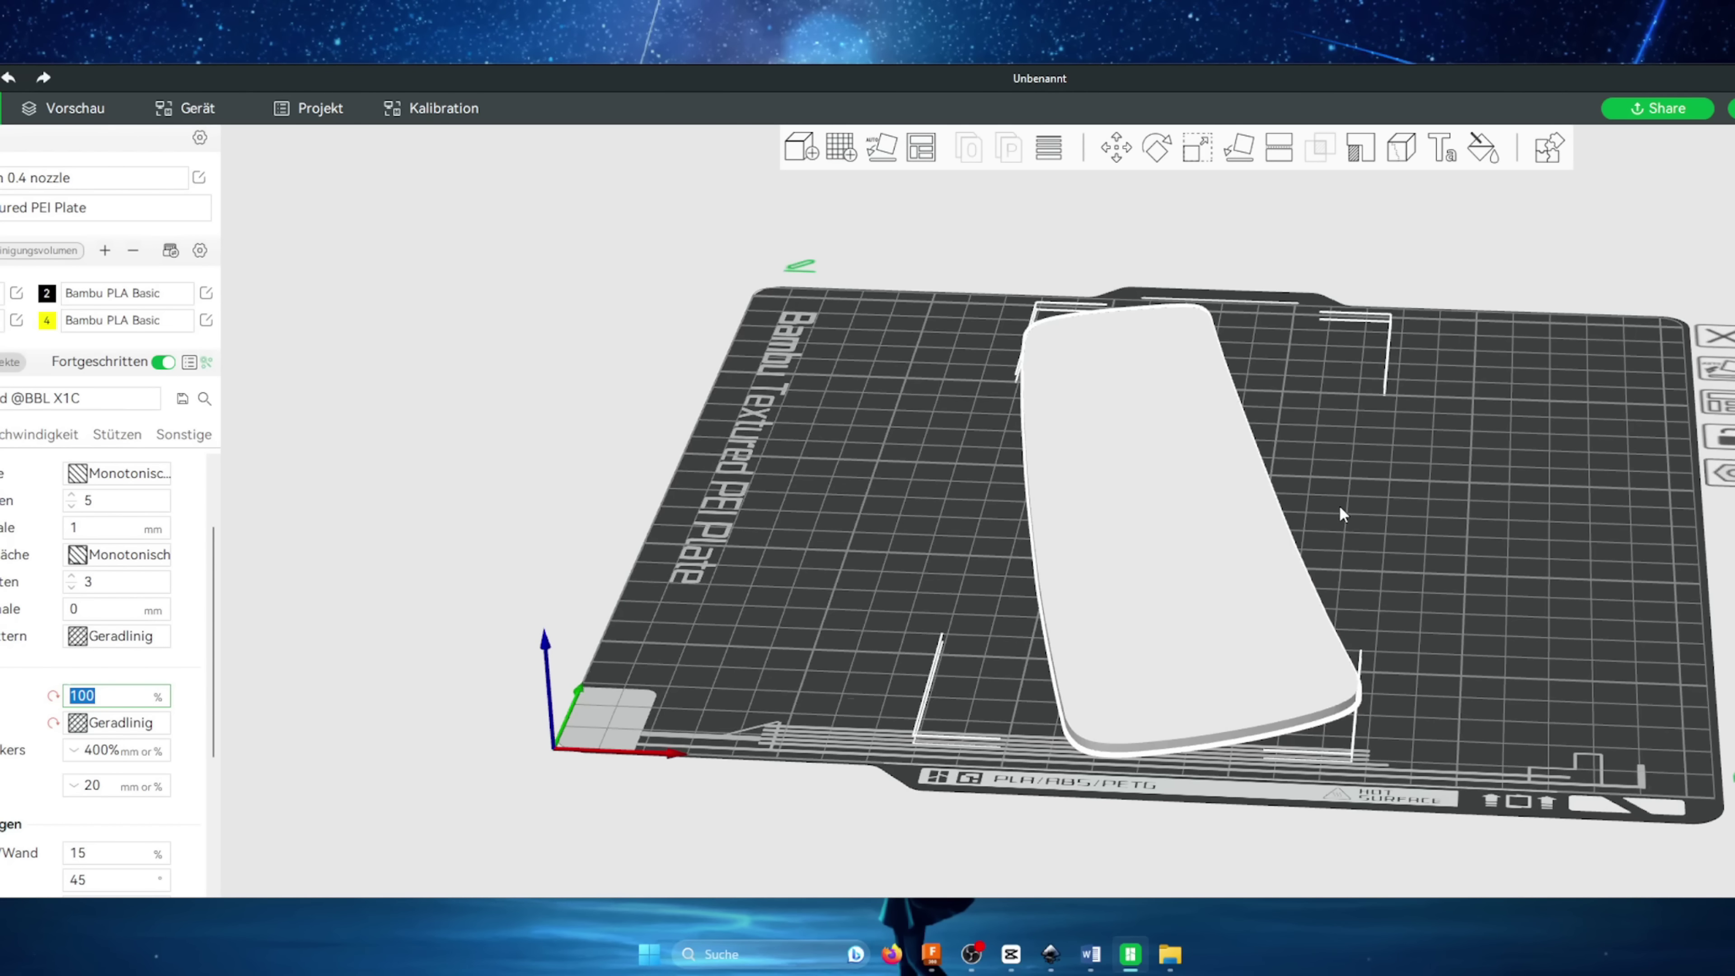
scroll(1341, 514, "up", 5)
scroll(1358, 515, "down", 5)
mouse_move(1415, 532)
left_mouse_down()
mouse_move(1369, 606)
mouse_move(1528, 601)
mouse_move(1512, 578)
left_mouse_up()
scroll(1433, 613, "up", 3)
scroll(1528, 601, "down", 5)
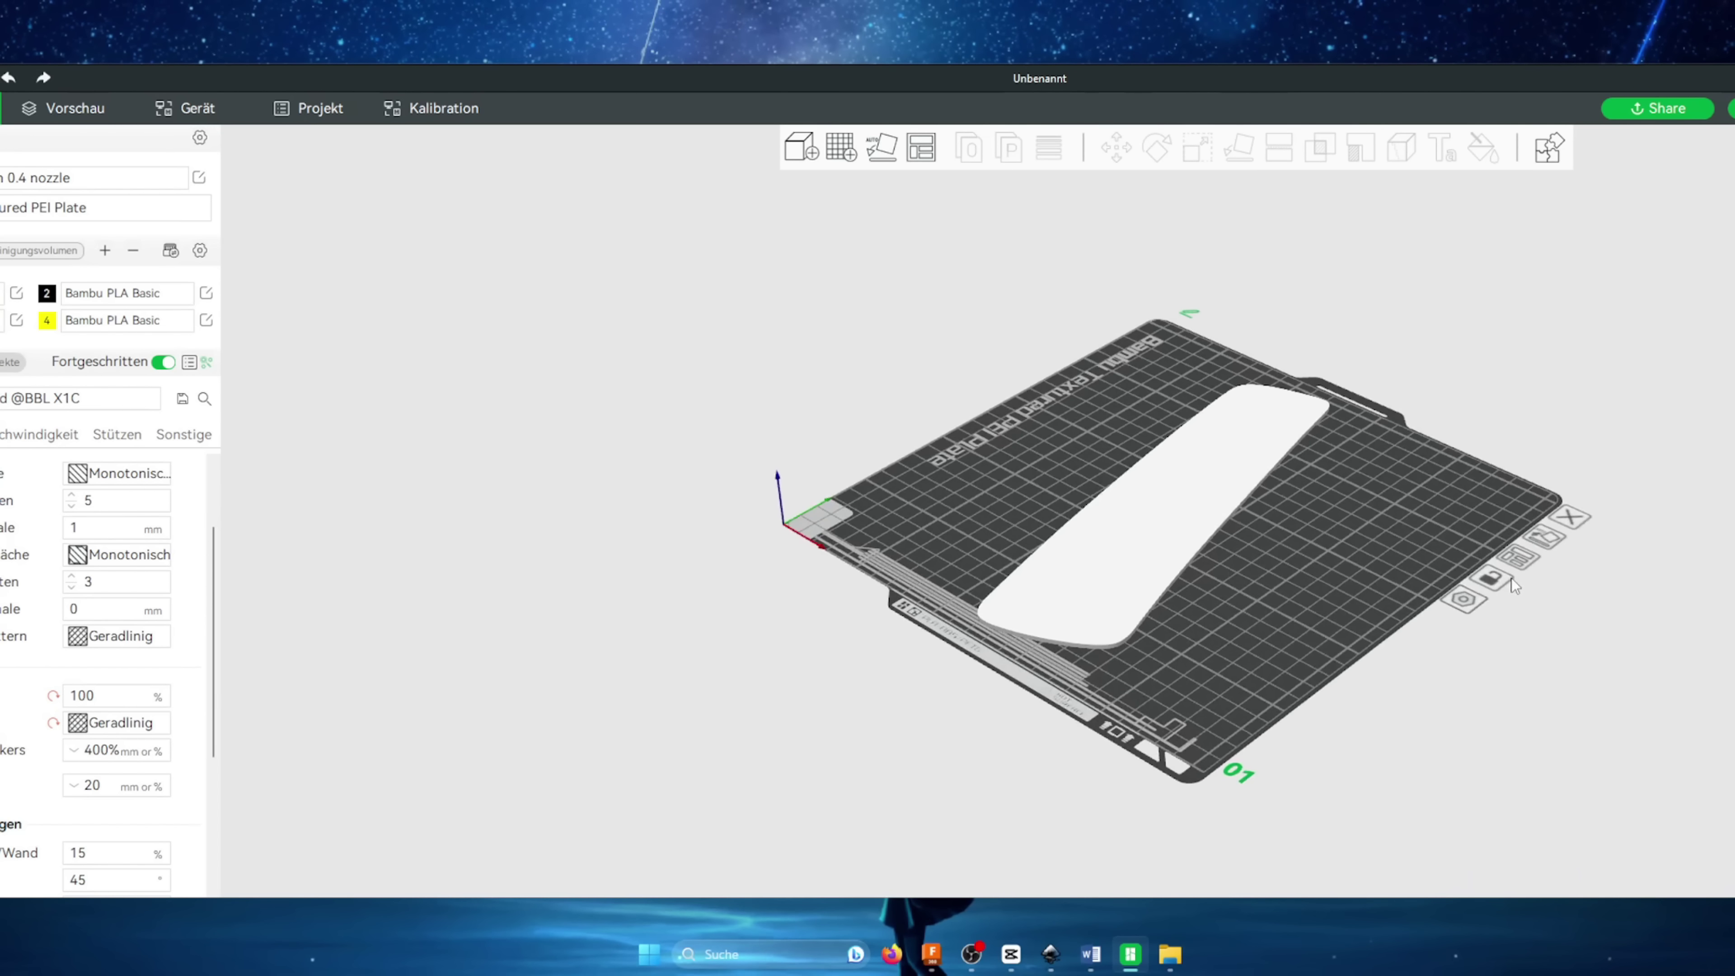